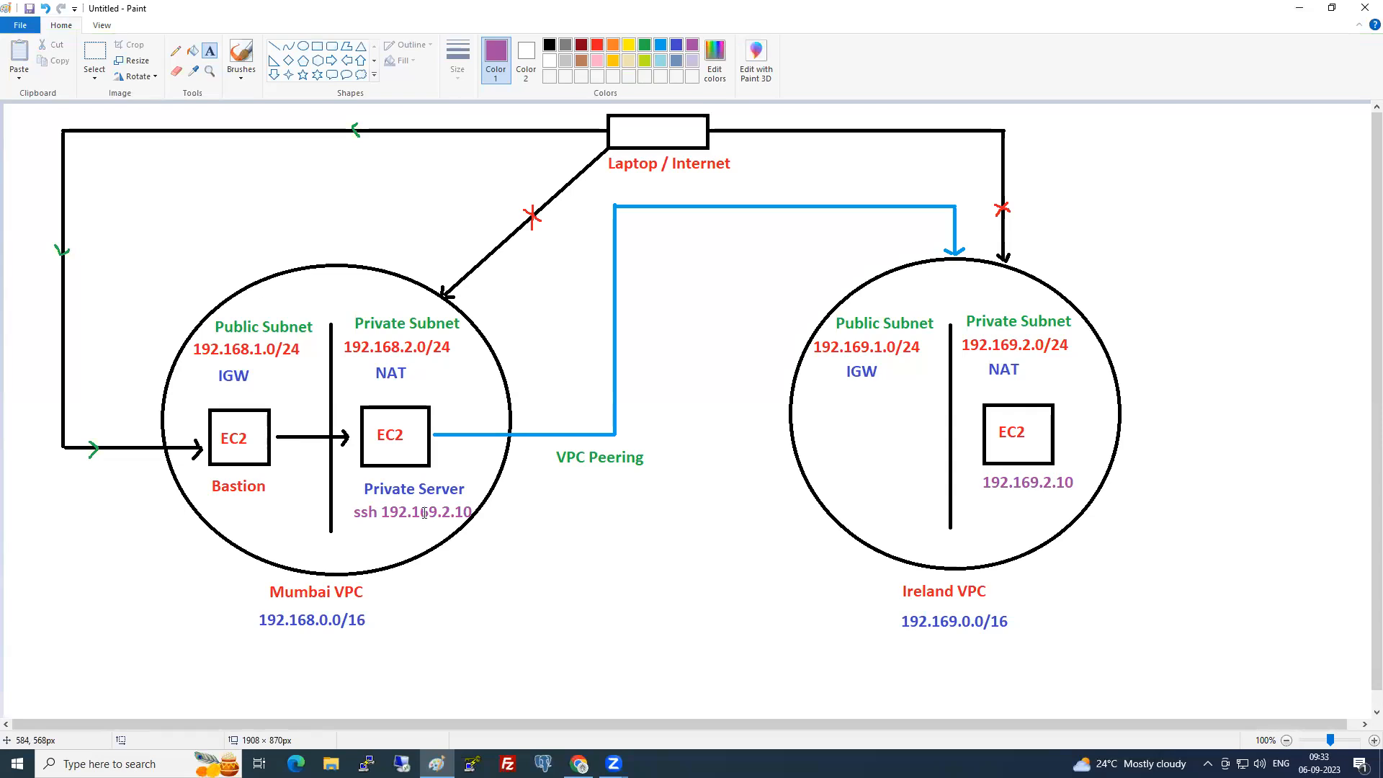
click(1011, 449)
click(1003, 426)
click(1002, 425)
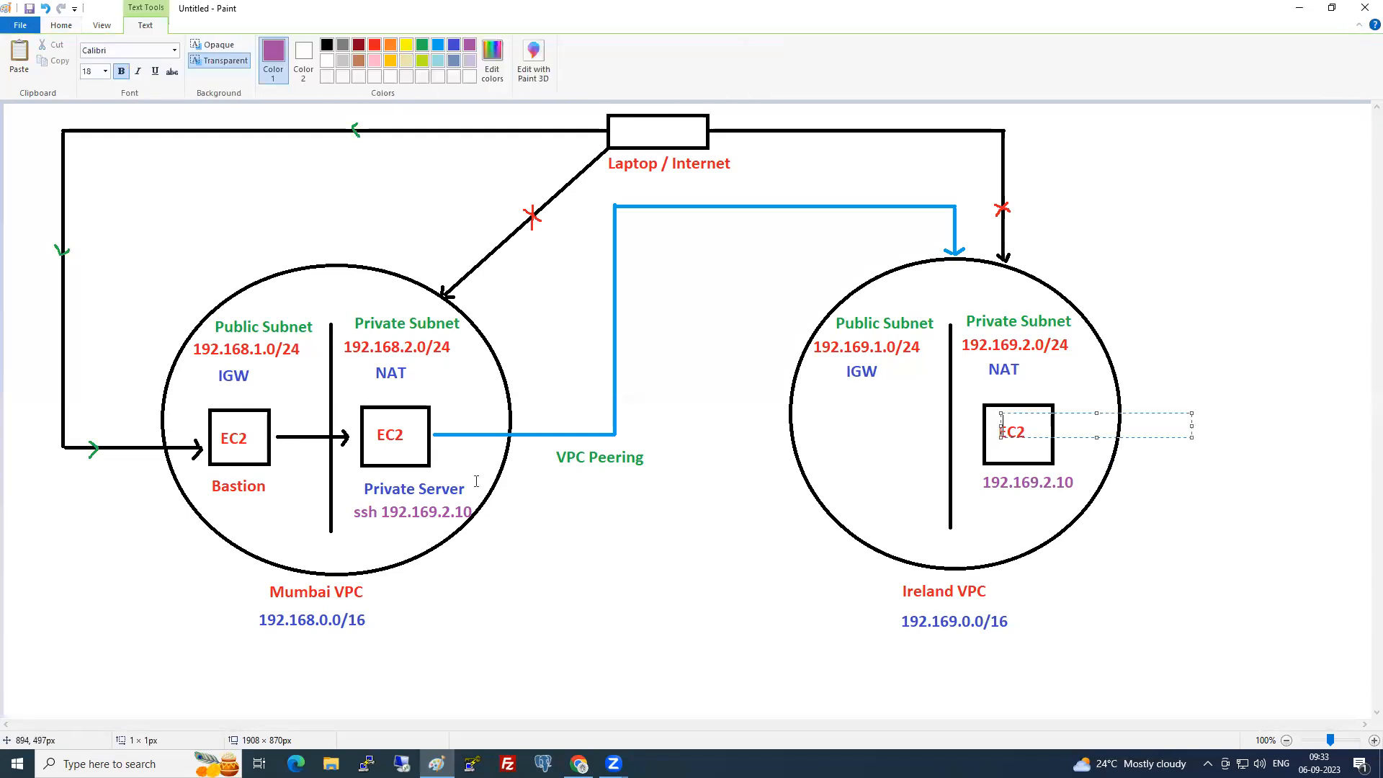
click(381, 460)
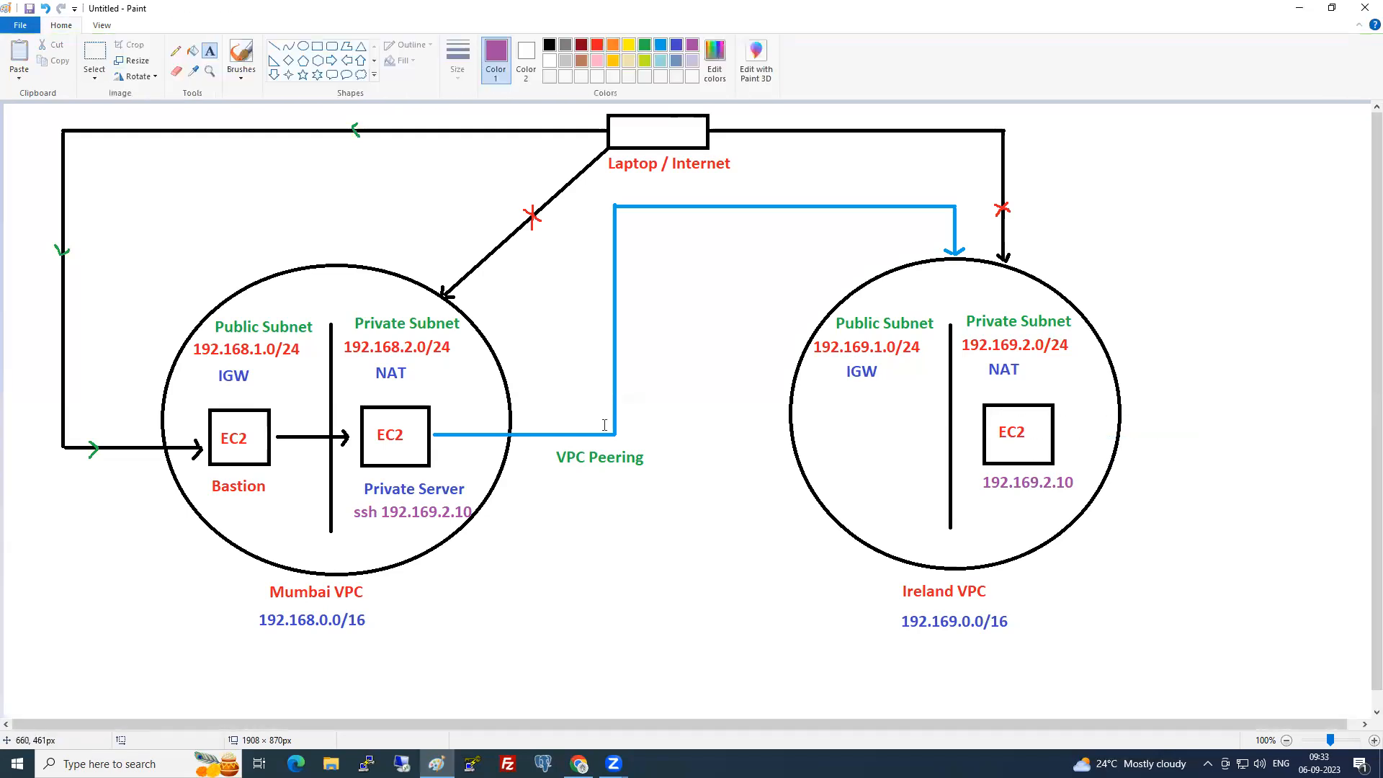
click(1045, 460)
click(424, 542)
click(1020, 440)
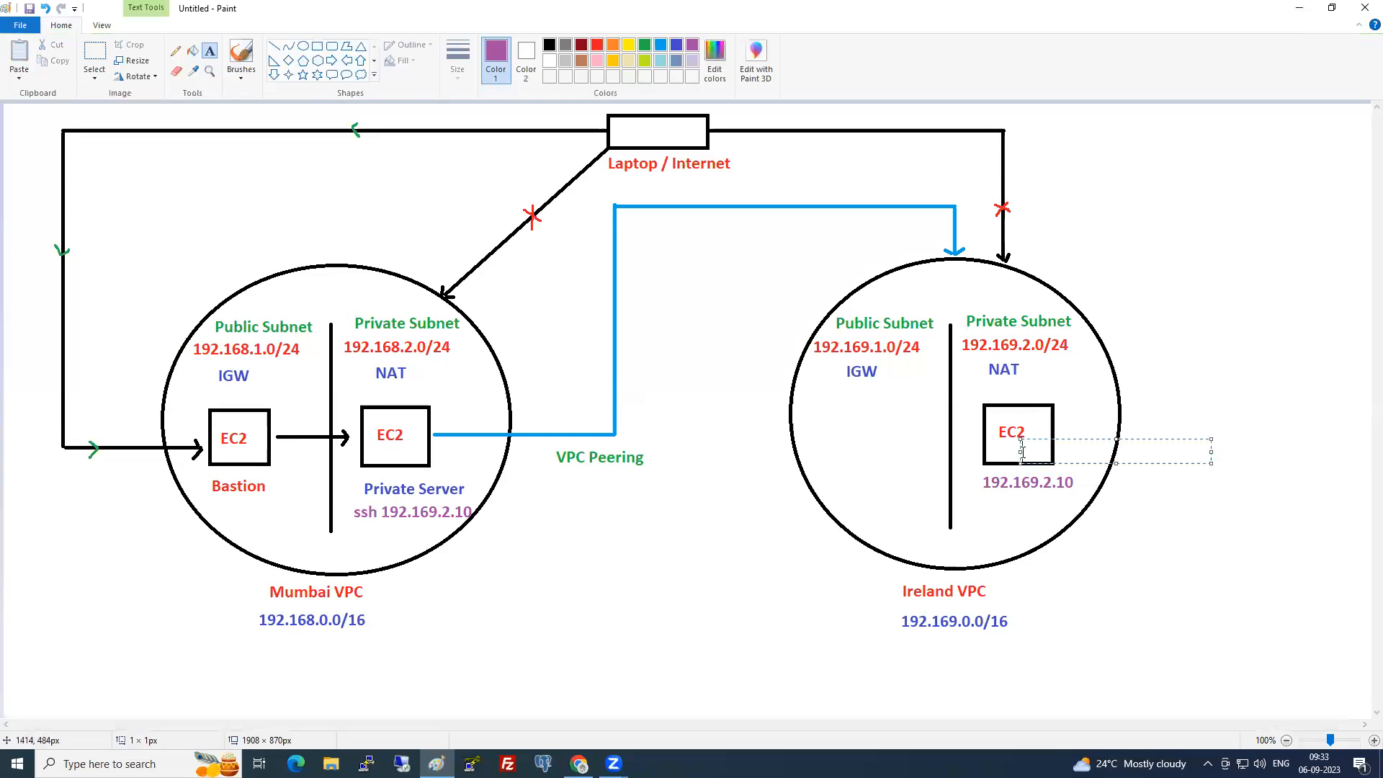
click(899, 482)
click(175, 50)
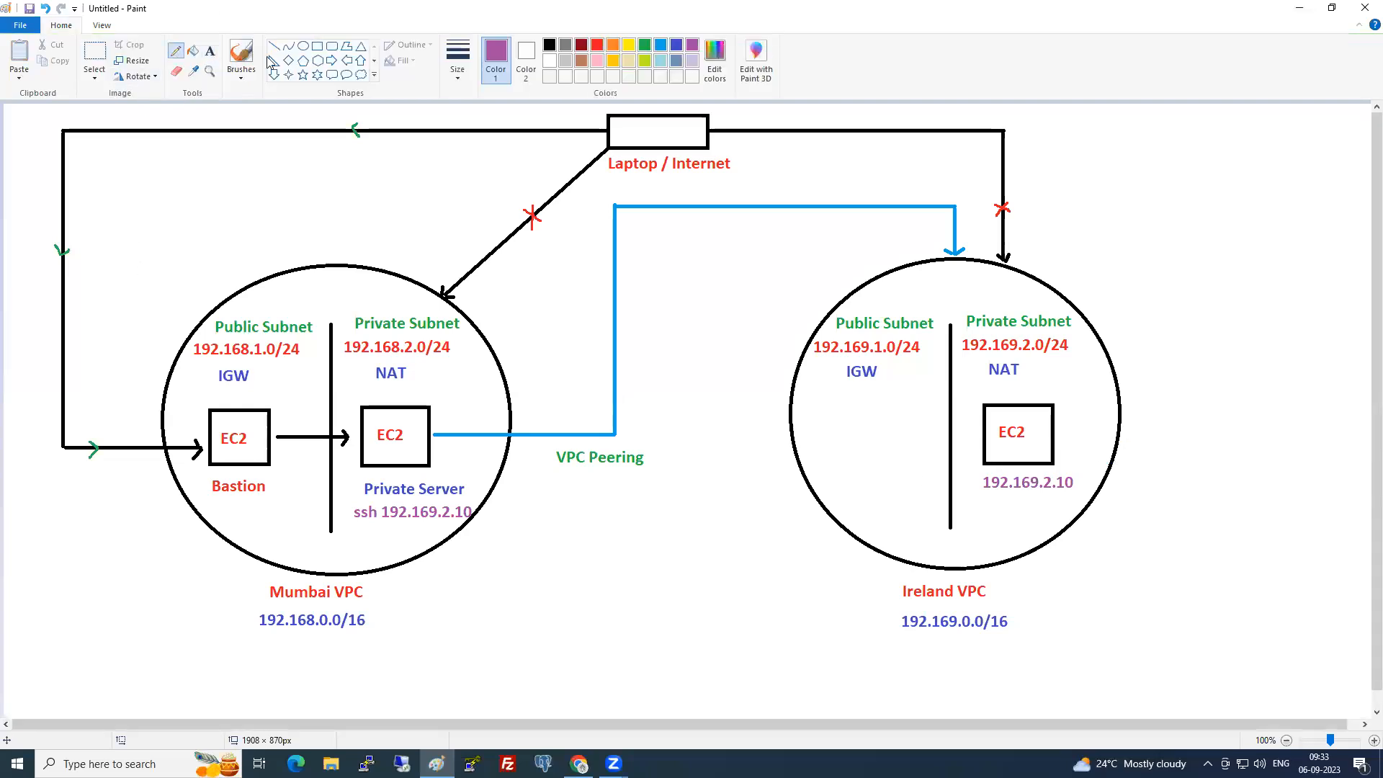
click(457, 59)
click(470, 160)
mouse_move(407, 460)
mouse_down()
mouse_move(443, 396)
mouse_move(599, 303)
mouse_move(900, 364)
mouse_move(981, 416)
mouse_up()
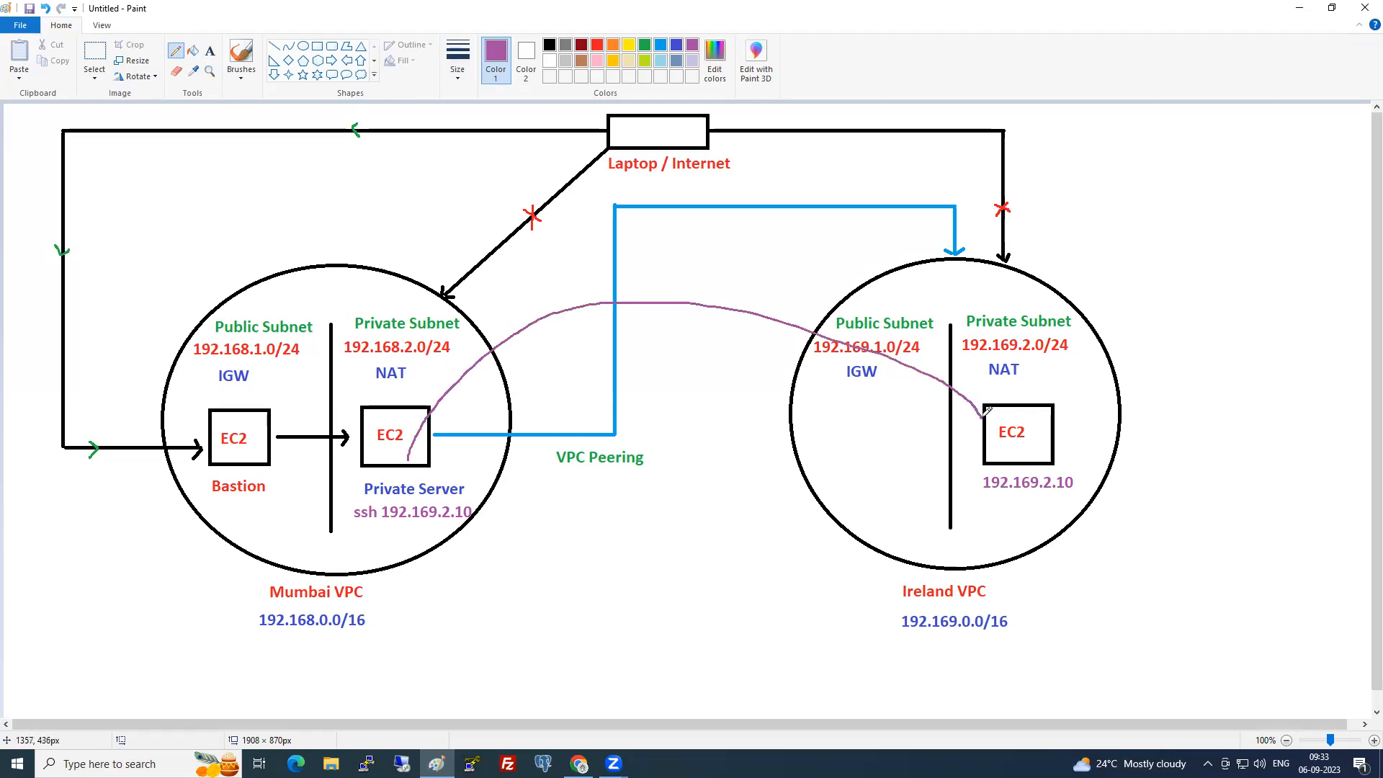
key(ctrl+z)
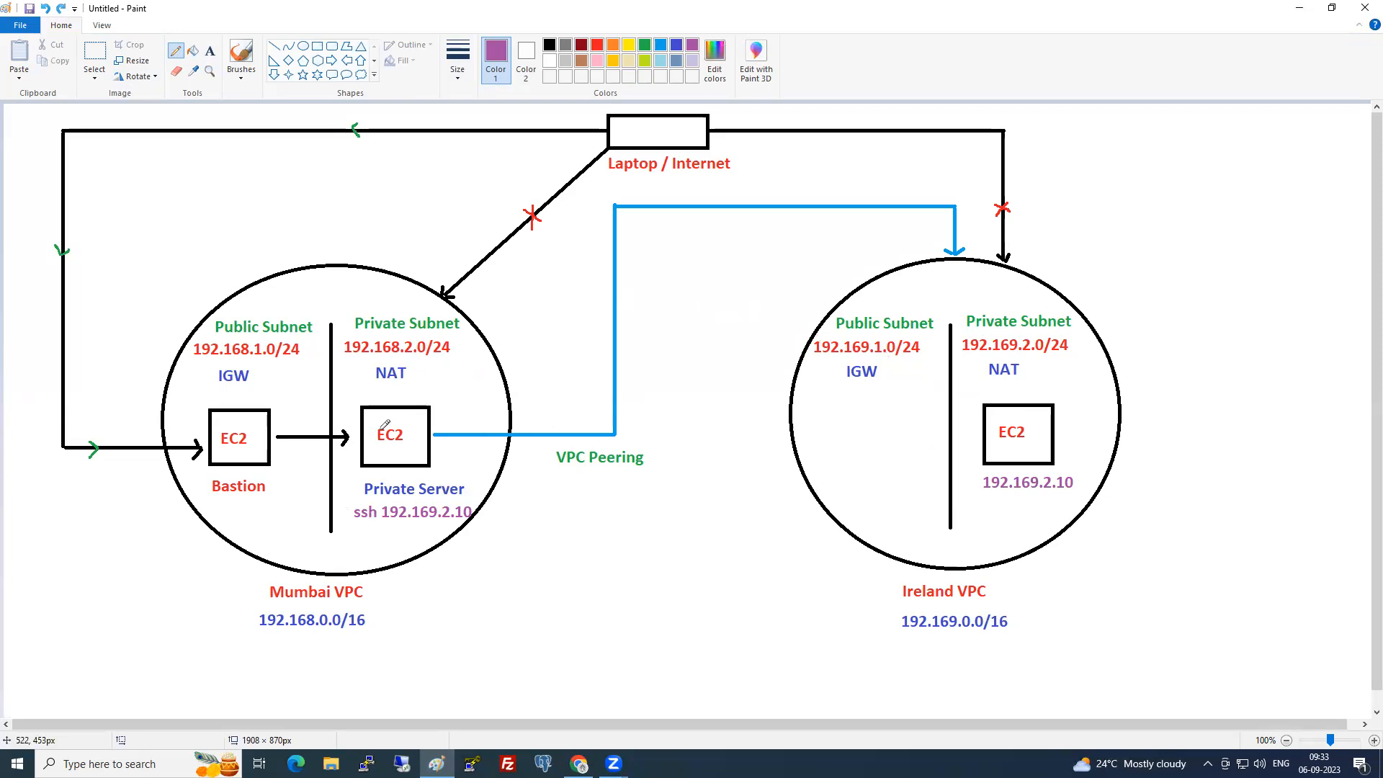
mouse_move(1040, 430)
mouse_down()
mouse_move(918, 334)
mouse_move(469, 406)
mouse_up()
key(ctrl+z)
mouse_move(402, 426)
mouse_down()
mouse_move(749, 265)
mouse_move(999, 399)
mouse_move(609, 267)
mouse_move(316, 427)
mouse_up()
key(ctrl+z)
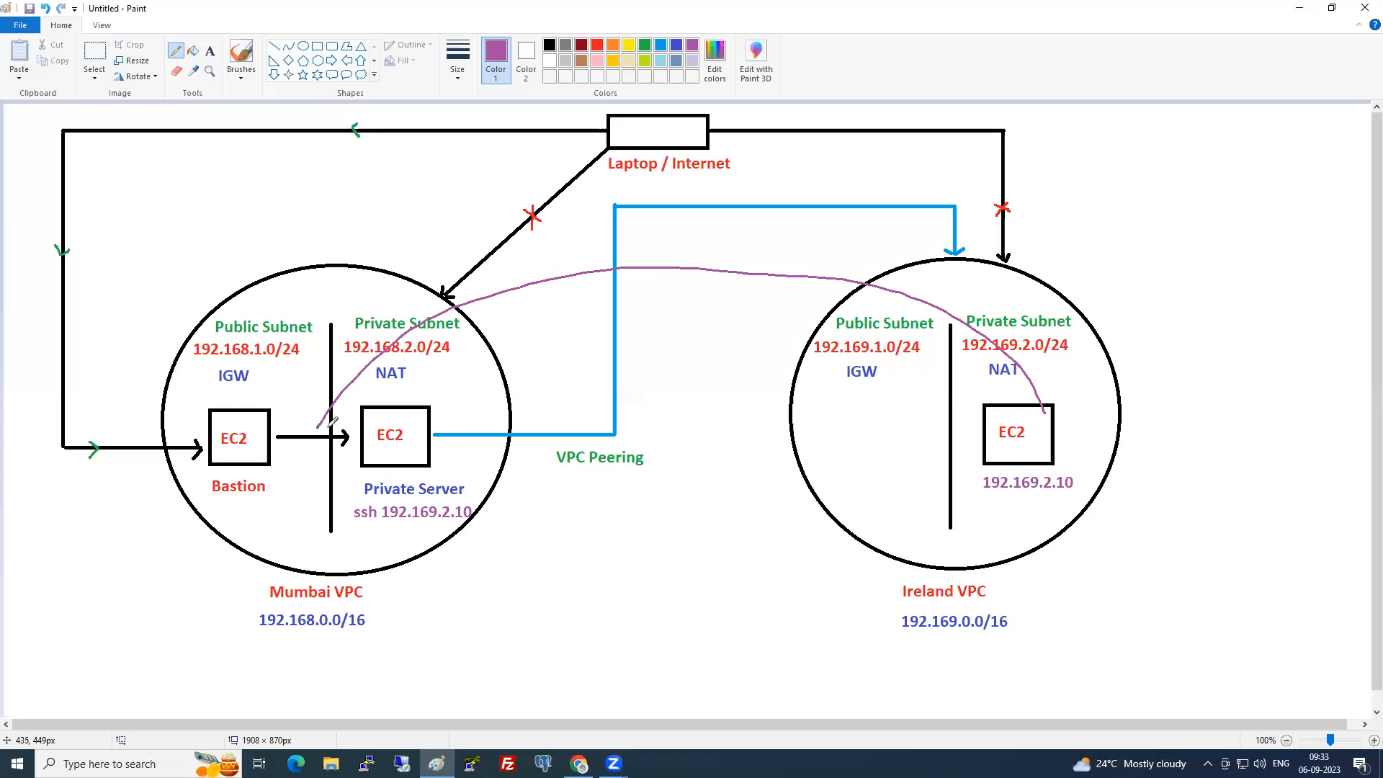
key(ctrl+z)
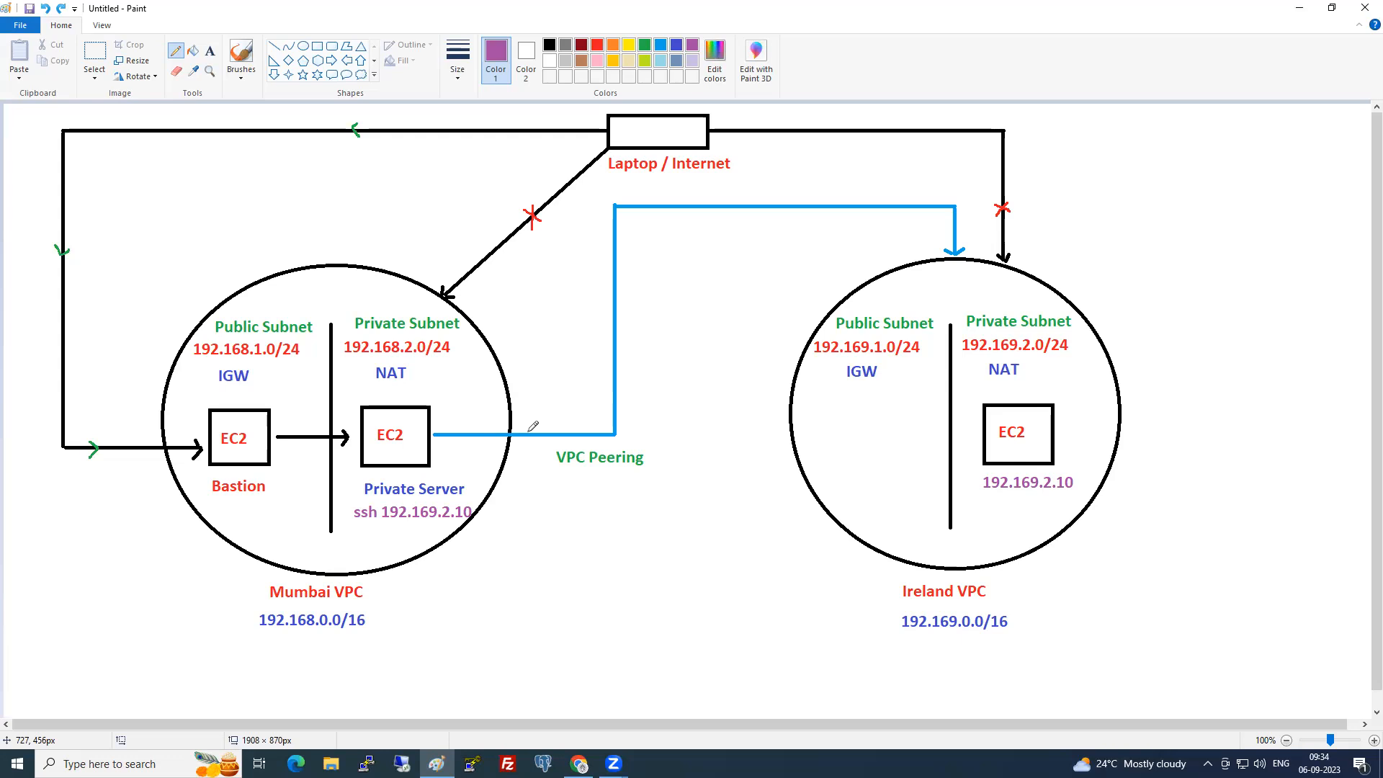
mouse_move(565, 145)
mouse_down()
mouse_move(477, 144)
mouse_move(201, 284)
mouse_move(224, 428)
mouse_move(409, 437)
mouse_move(529, 281)
mouse_up()
key(ctrl+z)
mouse_move(590, 231)
mouse_down()
mouse_move(866, 206)
mouse_move(1026, 387)
mouse_move(1028, 414)
mouse_up()
key(ctrl+z)
mouse_move(666, 432)
mouse_down()
mouse_move(634, 475)
mouse_move(664, 434)
mouse_up()
key(ctrl+z)
drag(447, 398, 459, 387)
key(ctrl+z)
drag(1045, 391, 1151, 267)
key(ctrl+z)
mouse_move(477, 435)
mouse_down()
mouse_move(625, 338)
mouse_move(657, 283)
mouse_up()
key(ctrl+z)
mouse_move(475, 300)
mouse_down()
mouse_move(386, 292)
mouse_move(392, 533)
mouse_move(452, 283)
mouse_up()
key(ctrl+z)
mouse_move(430, 442)
mouse_down()
mouse_move(634, 467)
mouse_move(697, 182)
mouse_up()
drag(896, 204, 971, 357)
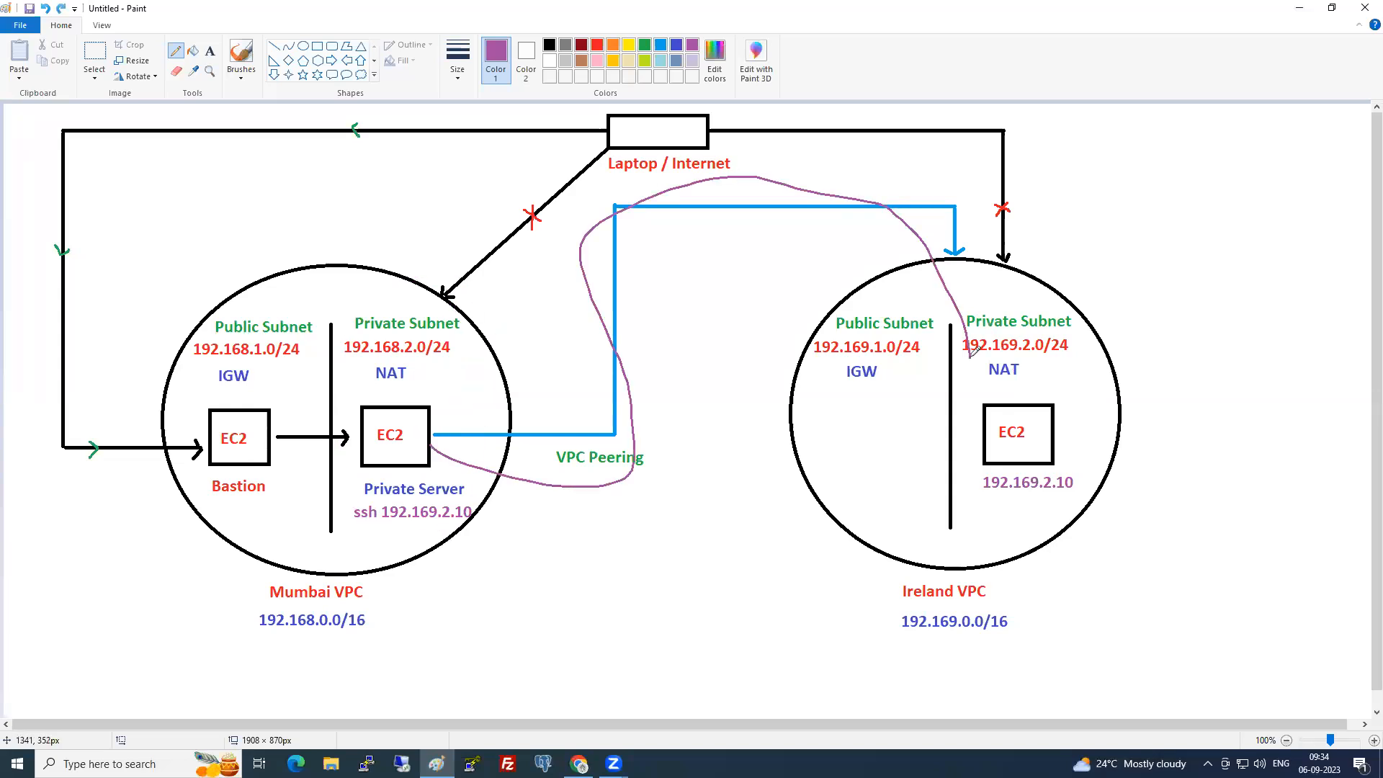
key(ctrl+z)
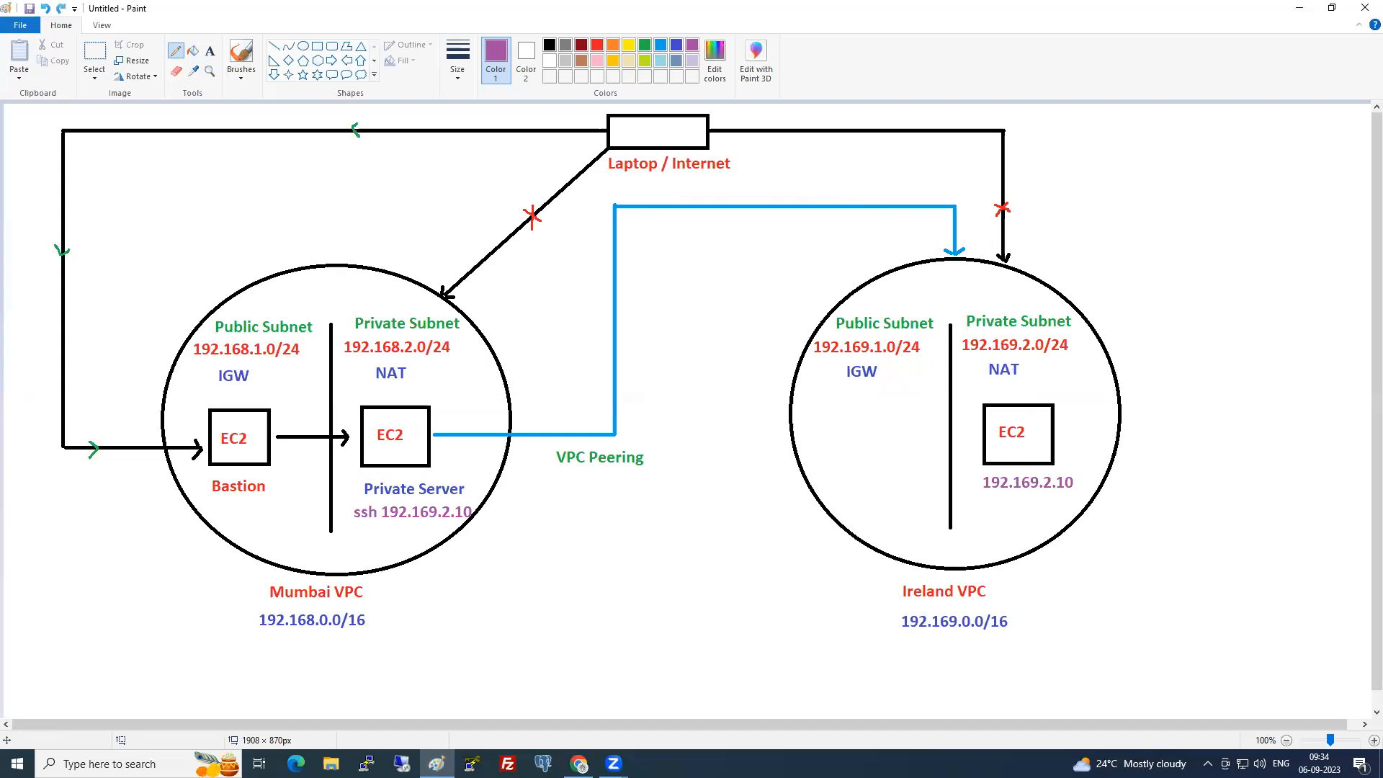
Open a new Chrome tab on the AWS Management Console IAM sign-in page.
click(578, 763)
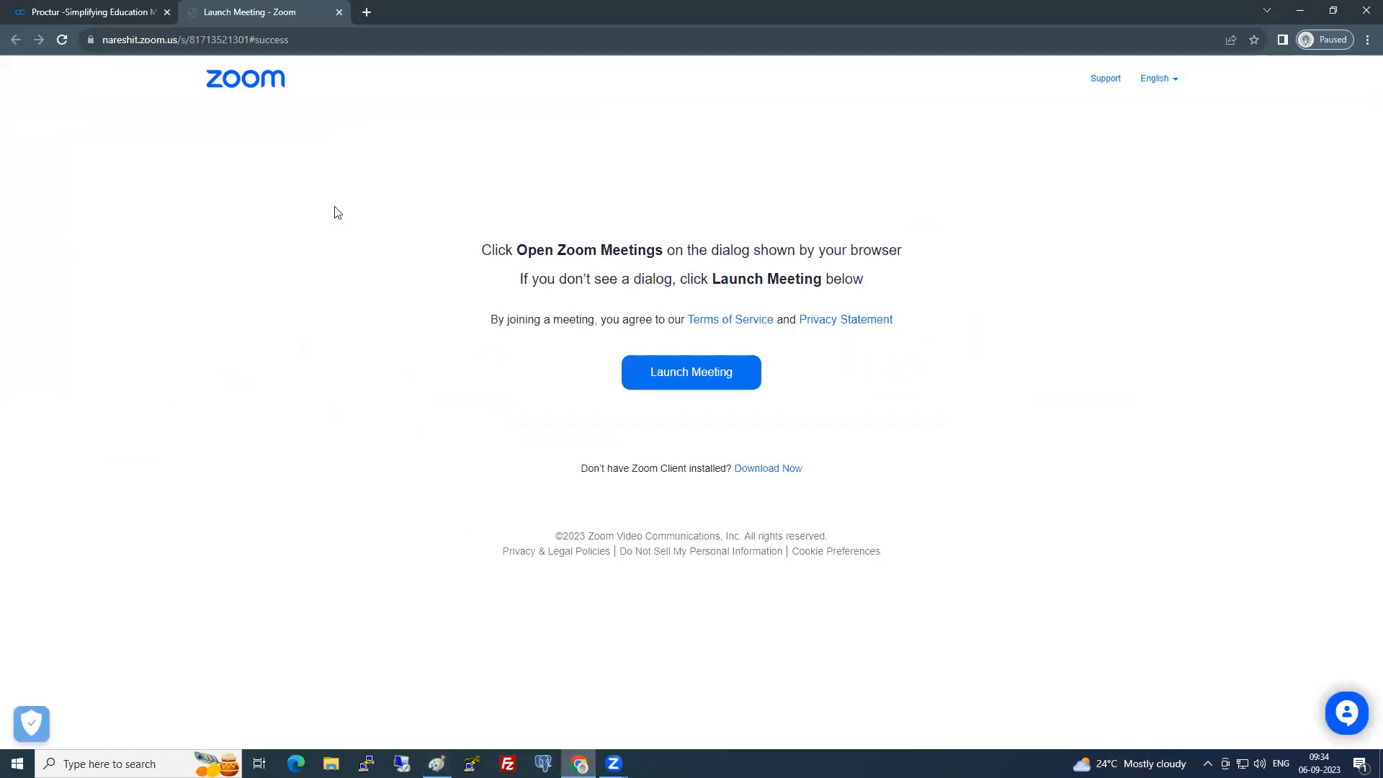
click(367, 12)
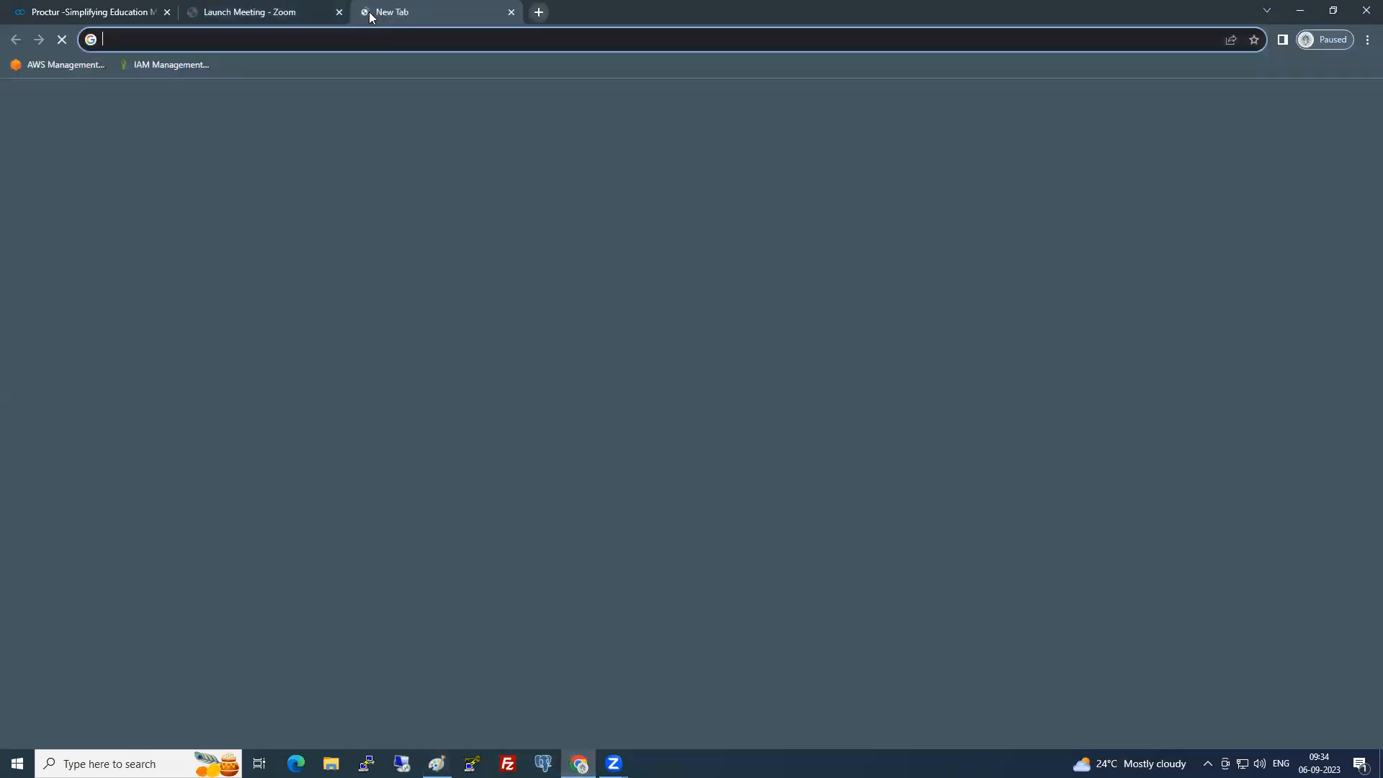
click(57, 65)
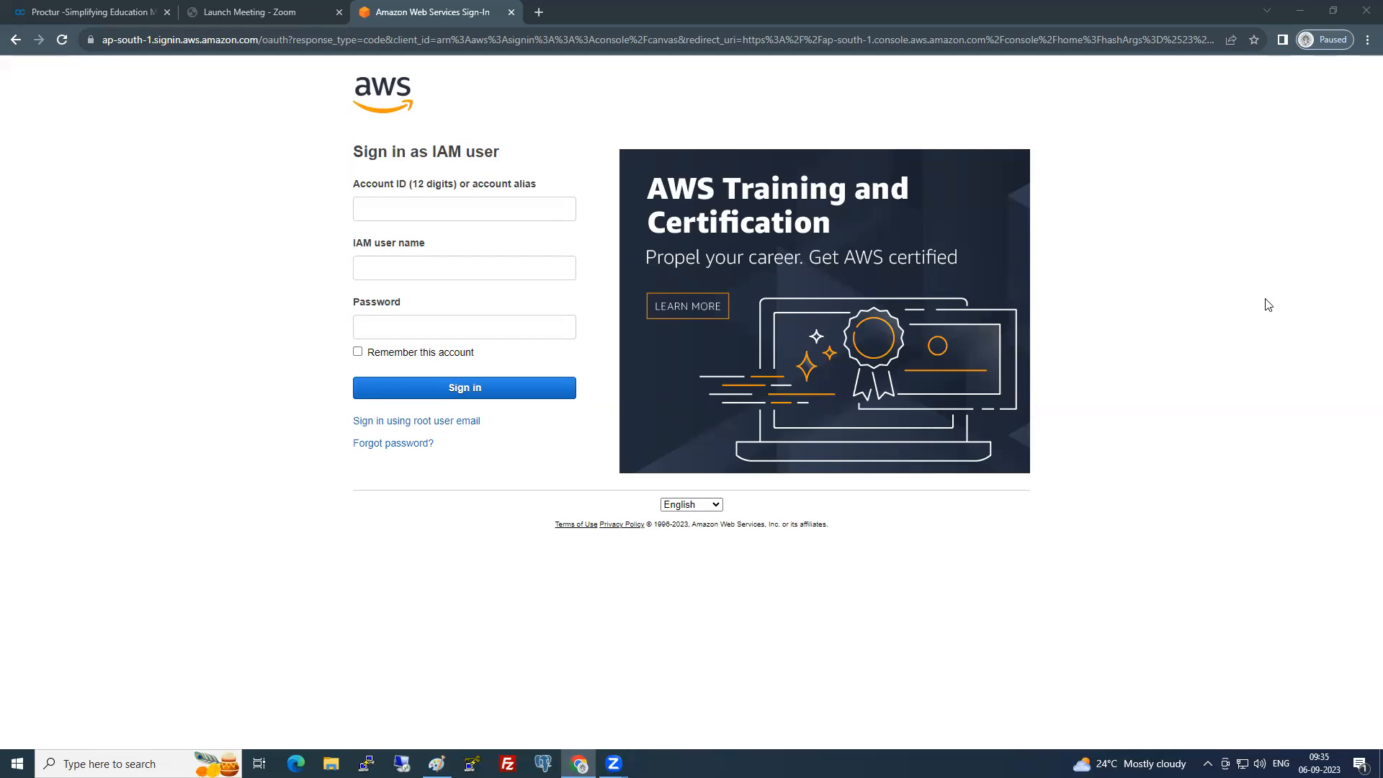
Autofill the account alias and IAM user name on the sign-in form, then return to Paint.
click(400, 209)
click(428, 272)
click(428, 277)
click(442, 305)
click(434, 330)
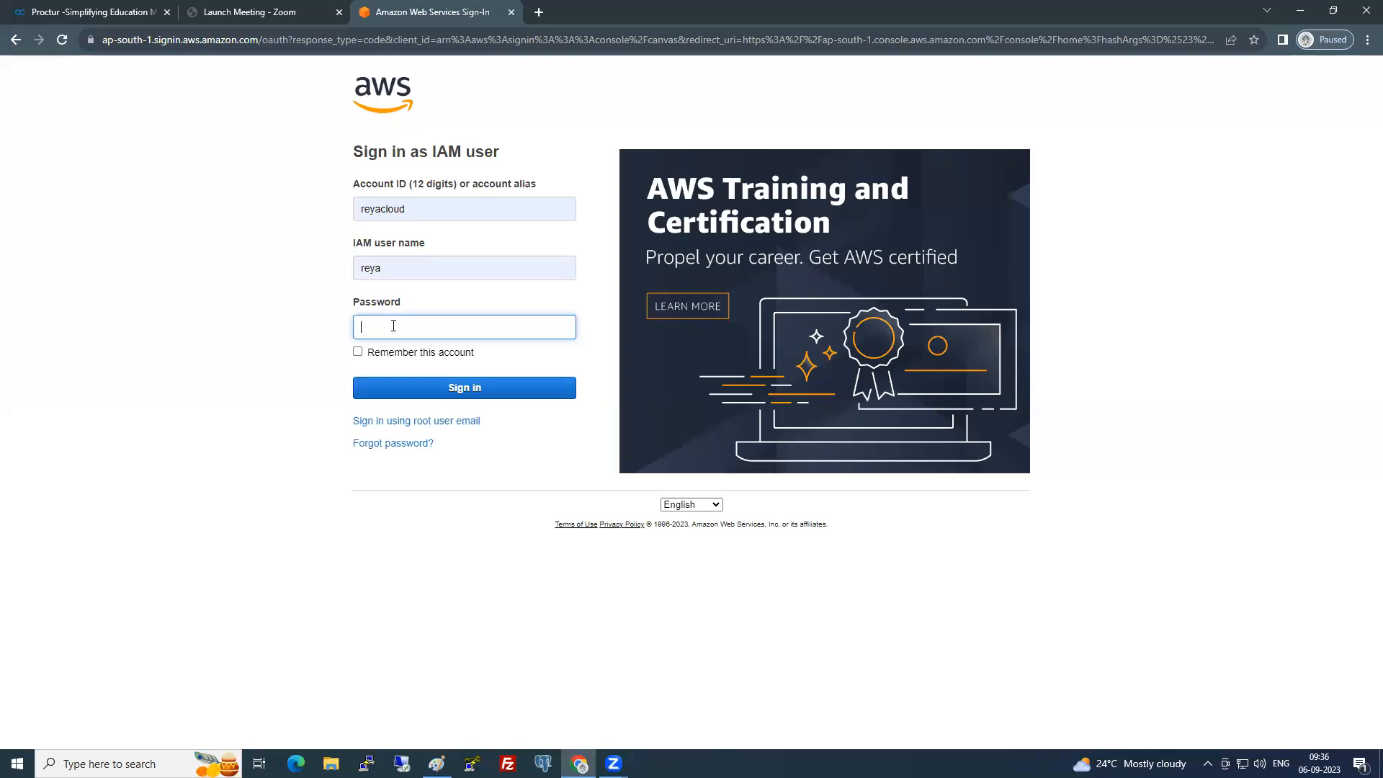
key(alt+Tab)
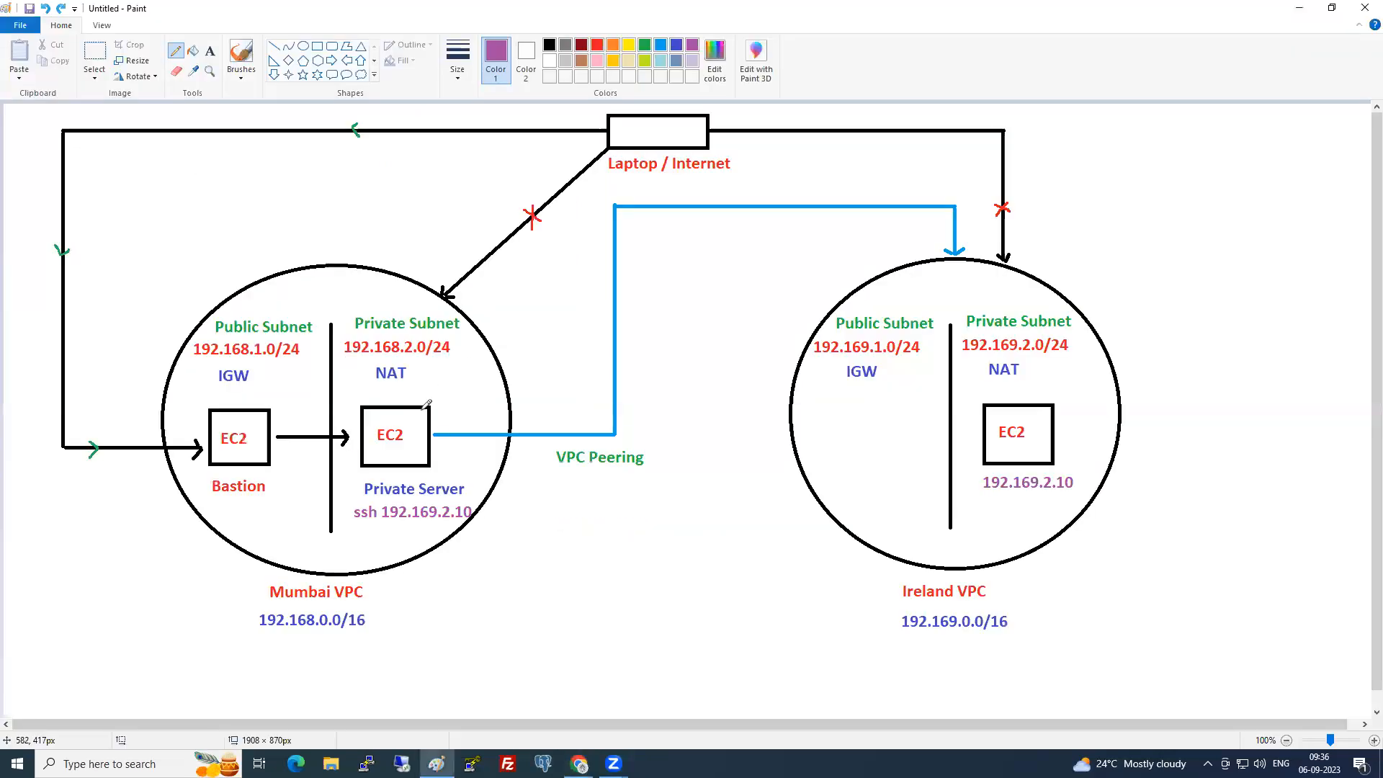
Sketch and undo purple pencil paths on the VPC diagram, then enter the account password in Chrome.
mouse_move(409, 429)
mouse_down()
mouse_move(427, 409)
mouse_move(756, 328)
mouse_move(857, 438)
mouse_up()
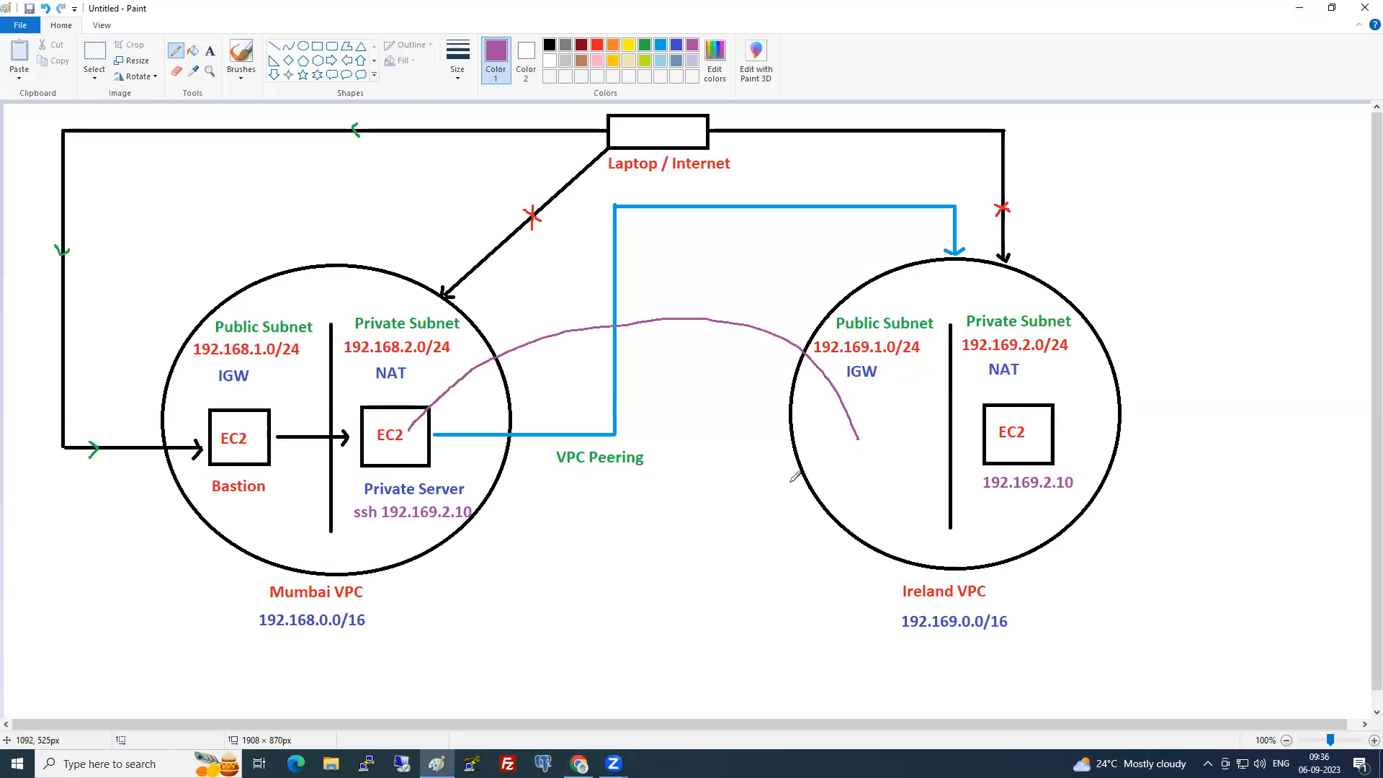
key(ctrl+z)
drag(716, 175, 460, 250)
drag(357, 294, 328, 320)
key(ctrl+z)
mouse_move(628, 135)
mouse_down()
mouse_move(511, 144)
mouse_move(237, 417)
mouse_up()
drag(374, 416, 810, 393)
key(ctrl+z)
drag(672, 147, 861, 405)
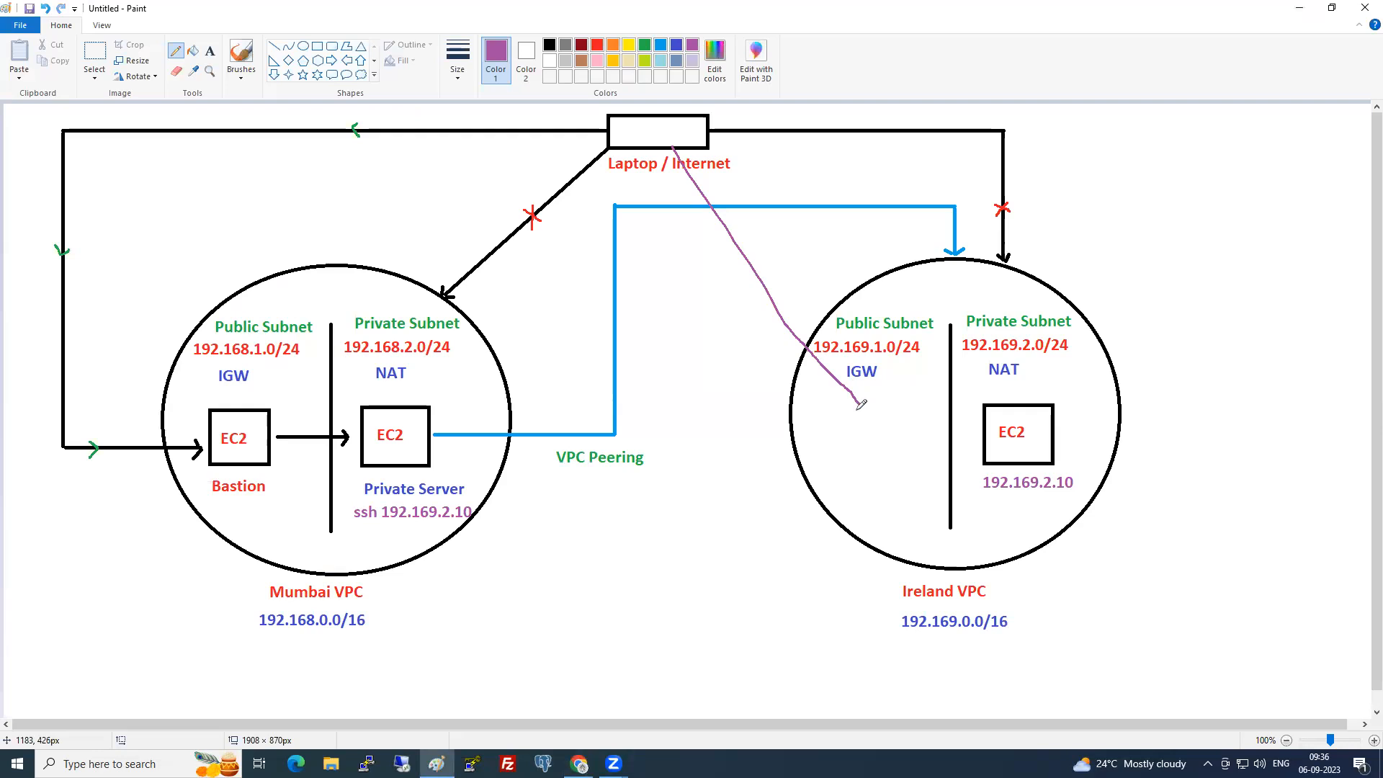
key(ctrl+z)
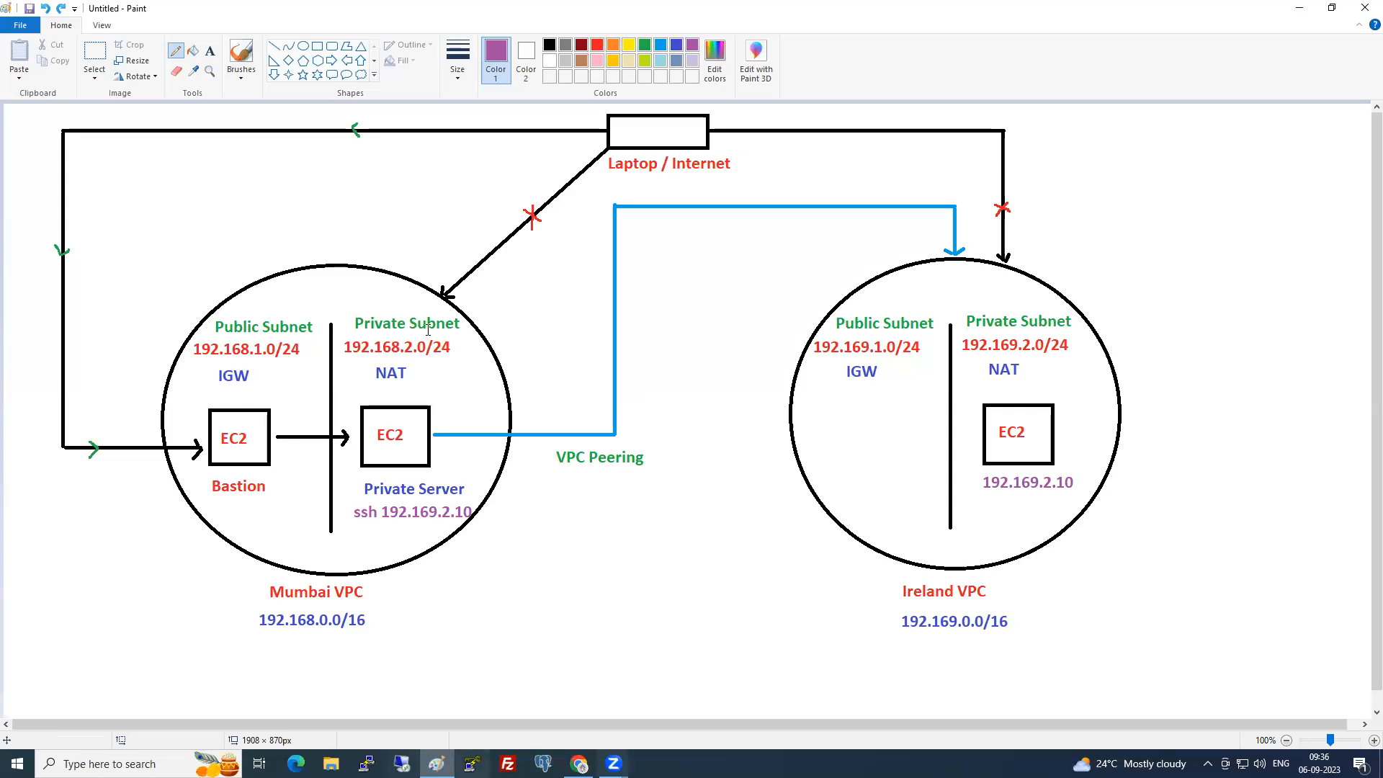
key(alt+Tab)
text(•)
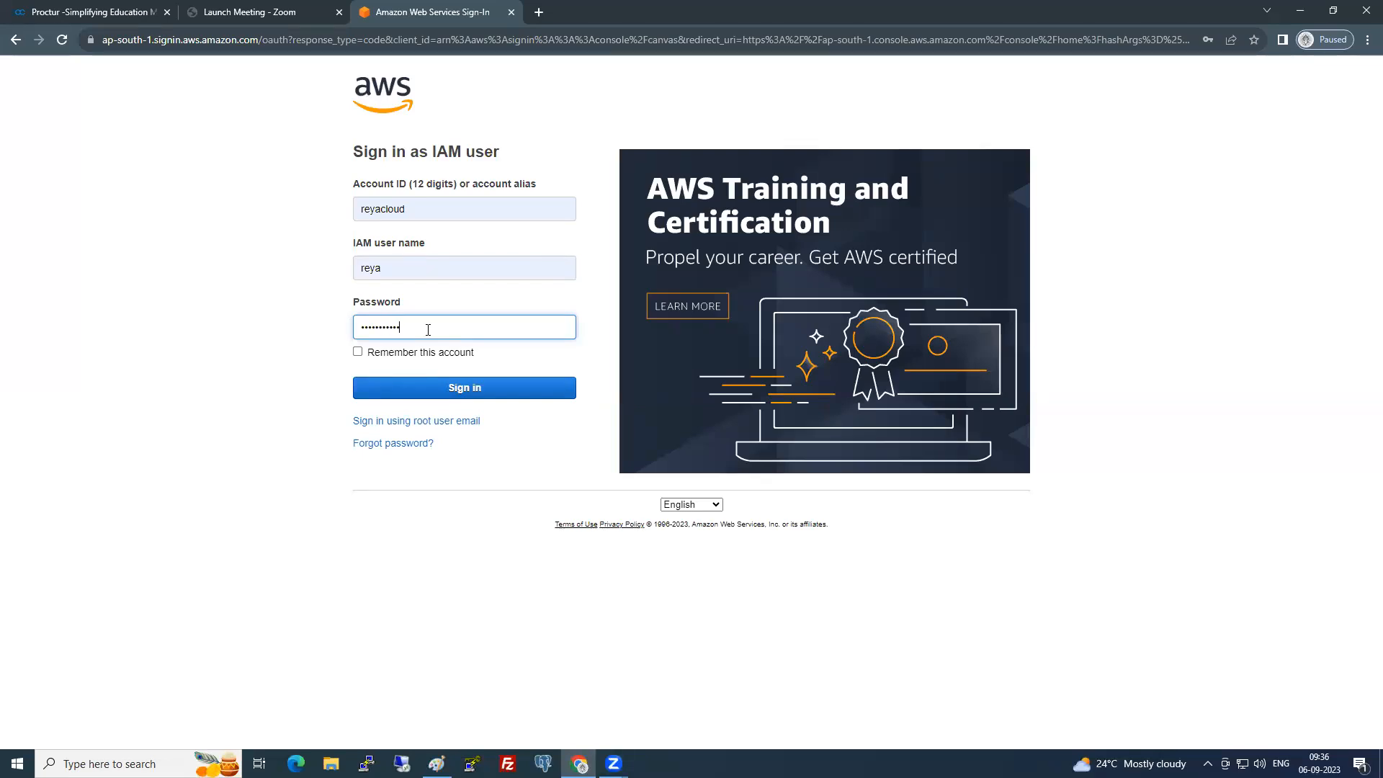
Submit the IAM credentials and enter the MFA code to reach Console Home in Mumbai.
key(Return)
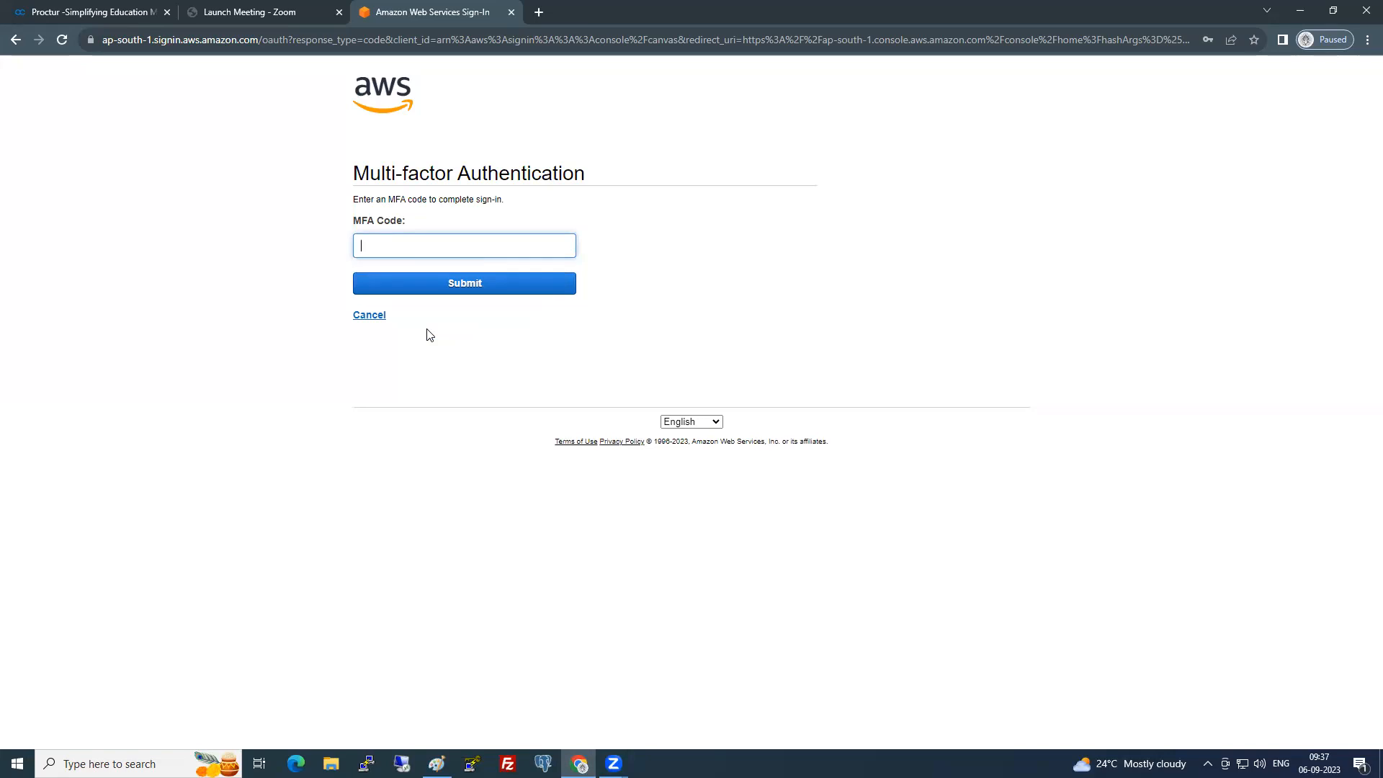
key(Return)
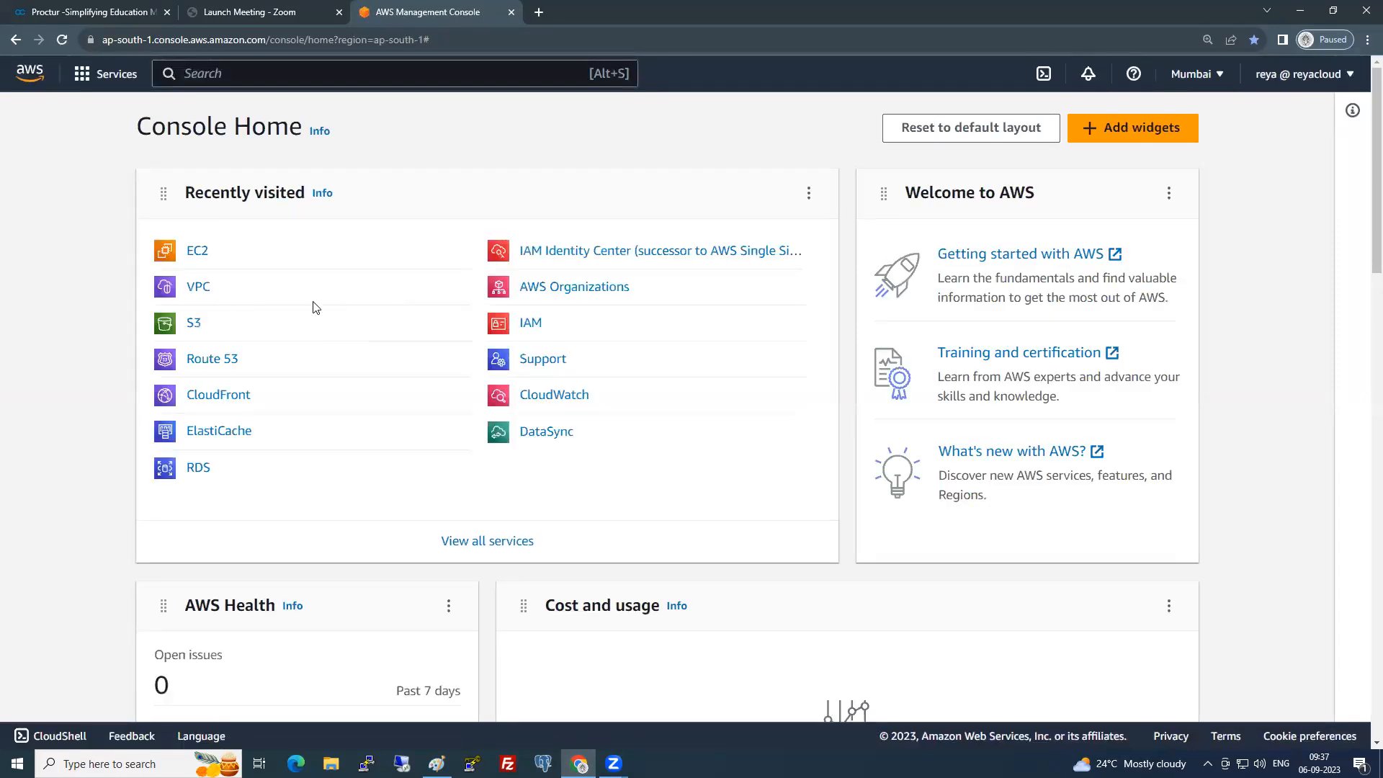
Open the VPC service from Recently visited and go to Your VPCs.
click(203, 291)
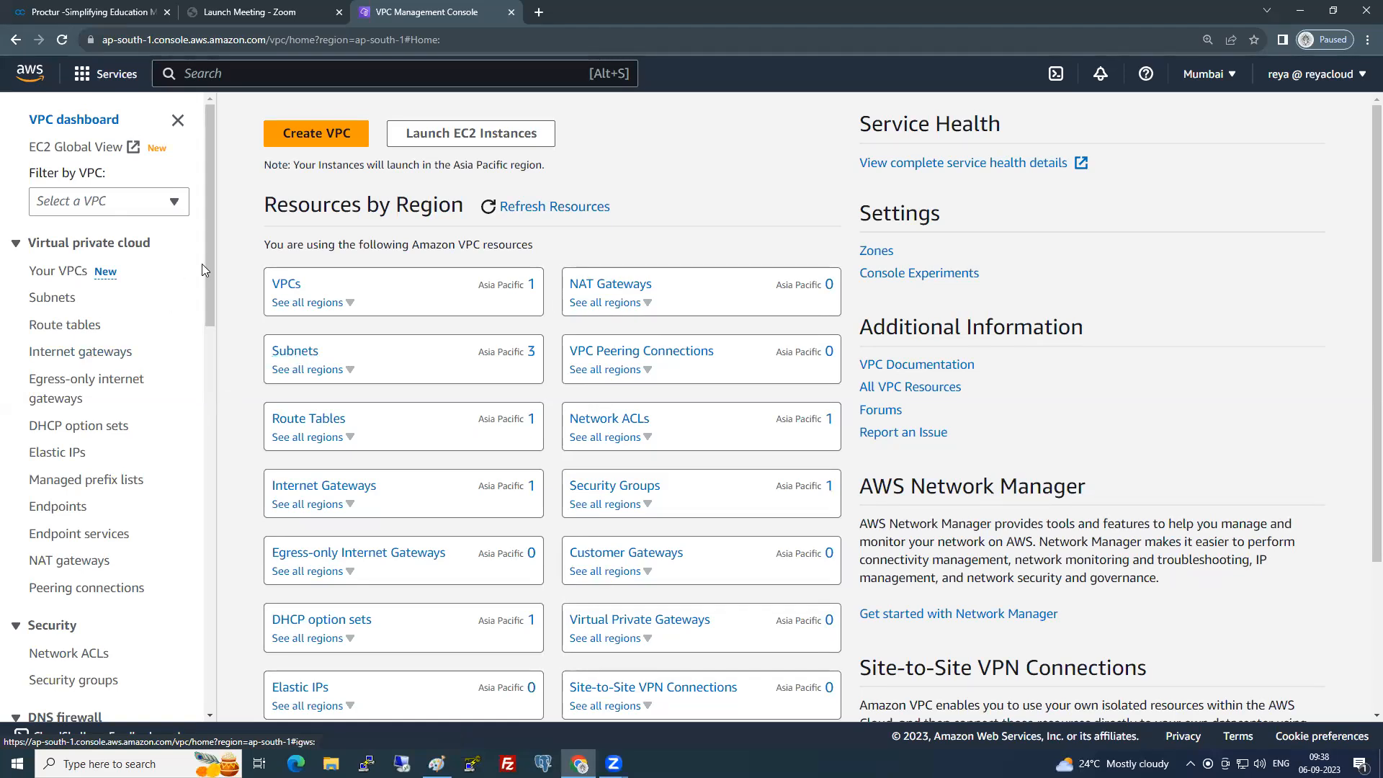
click(42, 278)
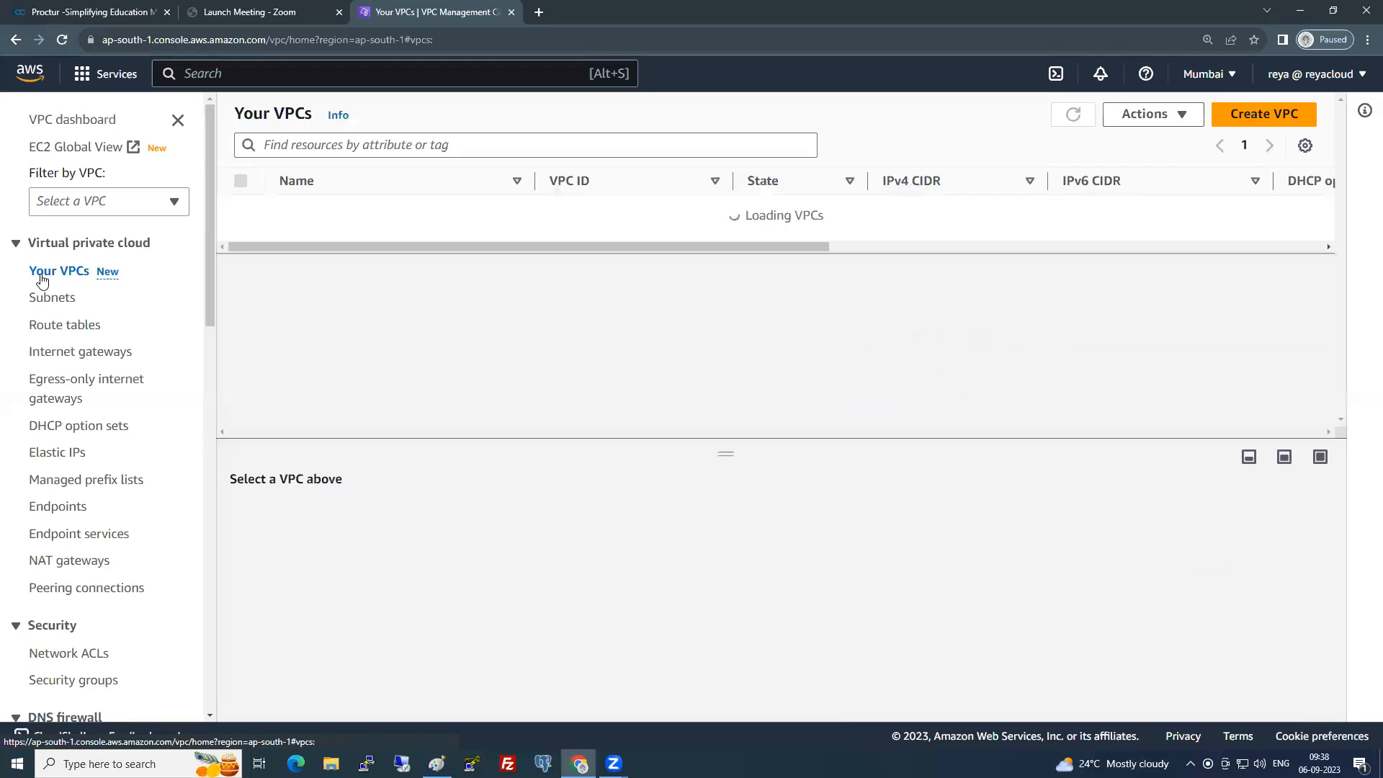
Create a VPC named MumbaiVPC with IPv4 CIDR 192.168.0.0/16 and return to the VPC list.
click(1235, 132)
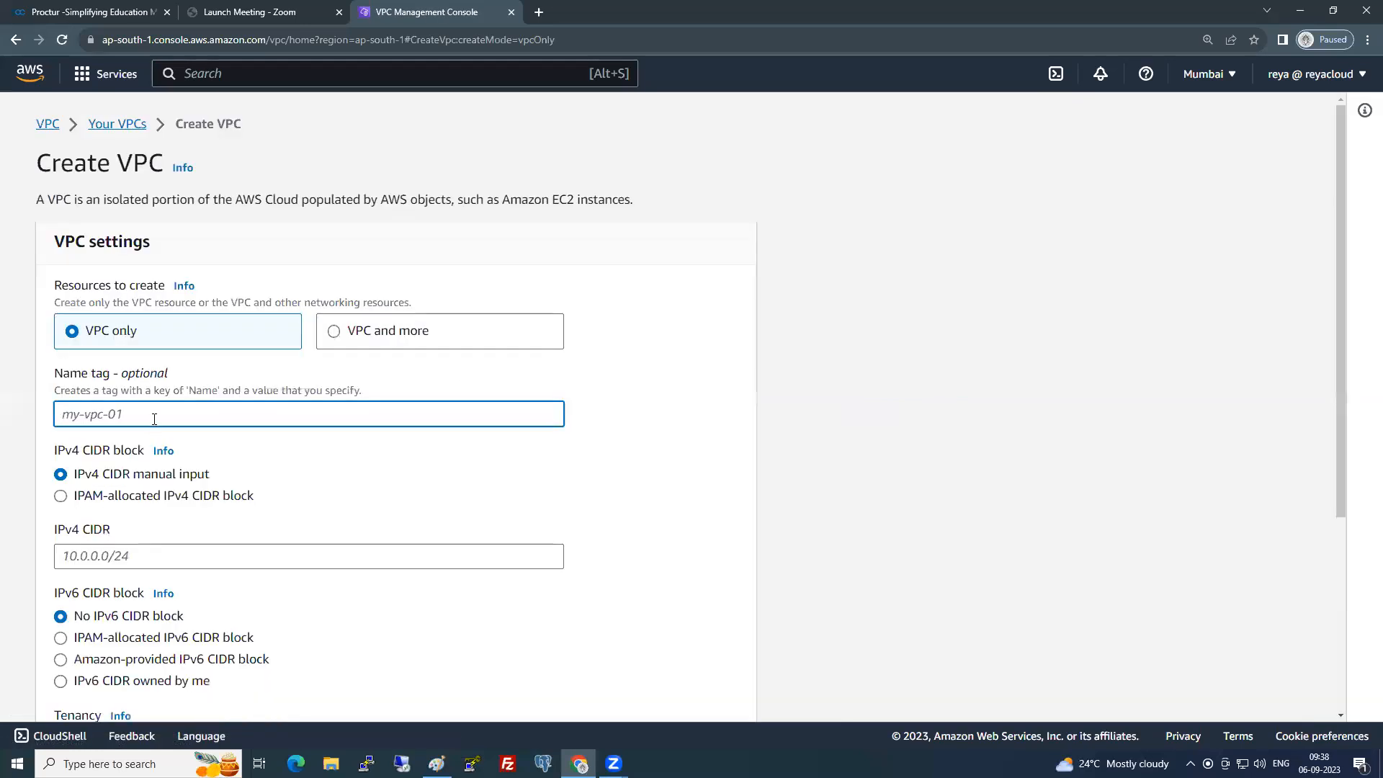
text(MumbaiVPC)
scroll(180, 526, down, 2)
click(134, 416)
text(192.)
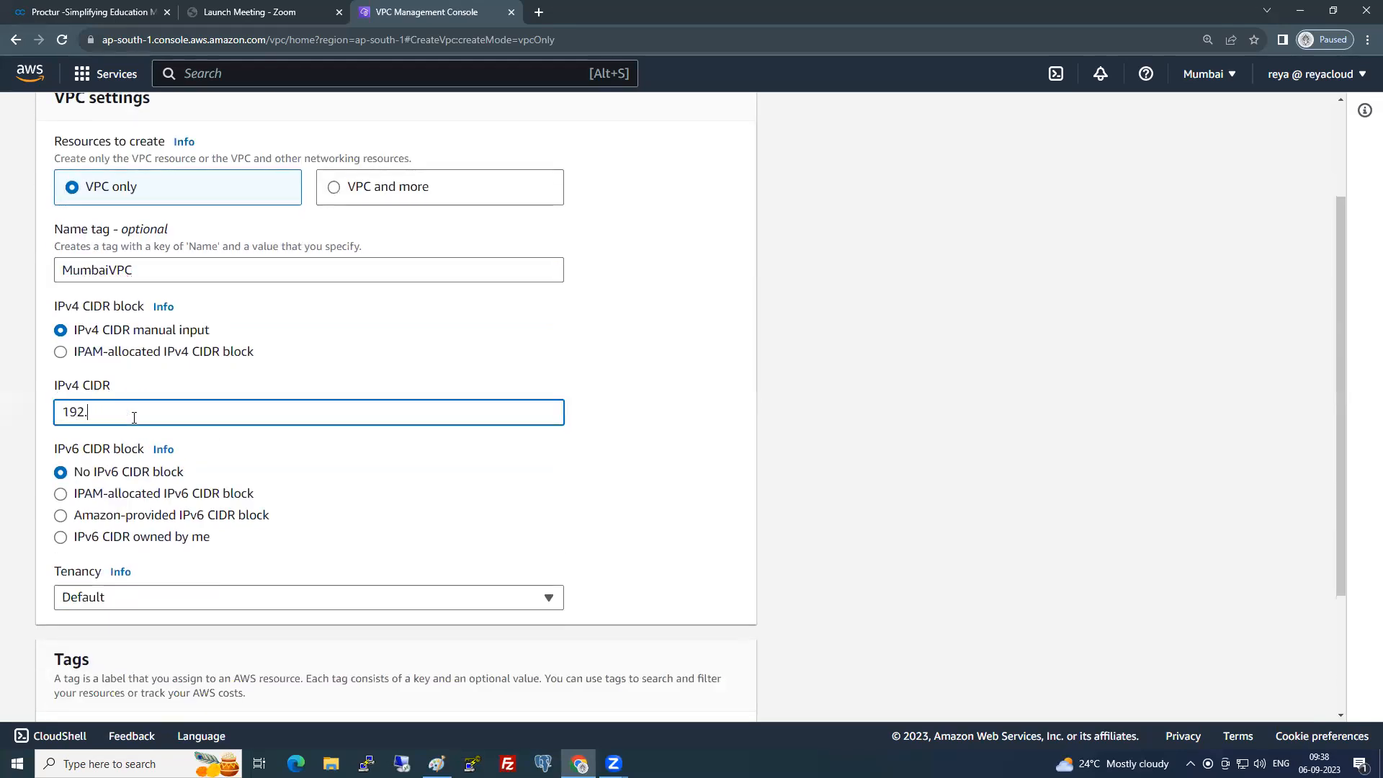
text(168.0.0/16)
scroll(232, 414, down, 3)
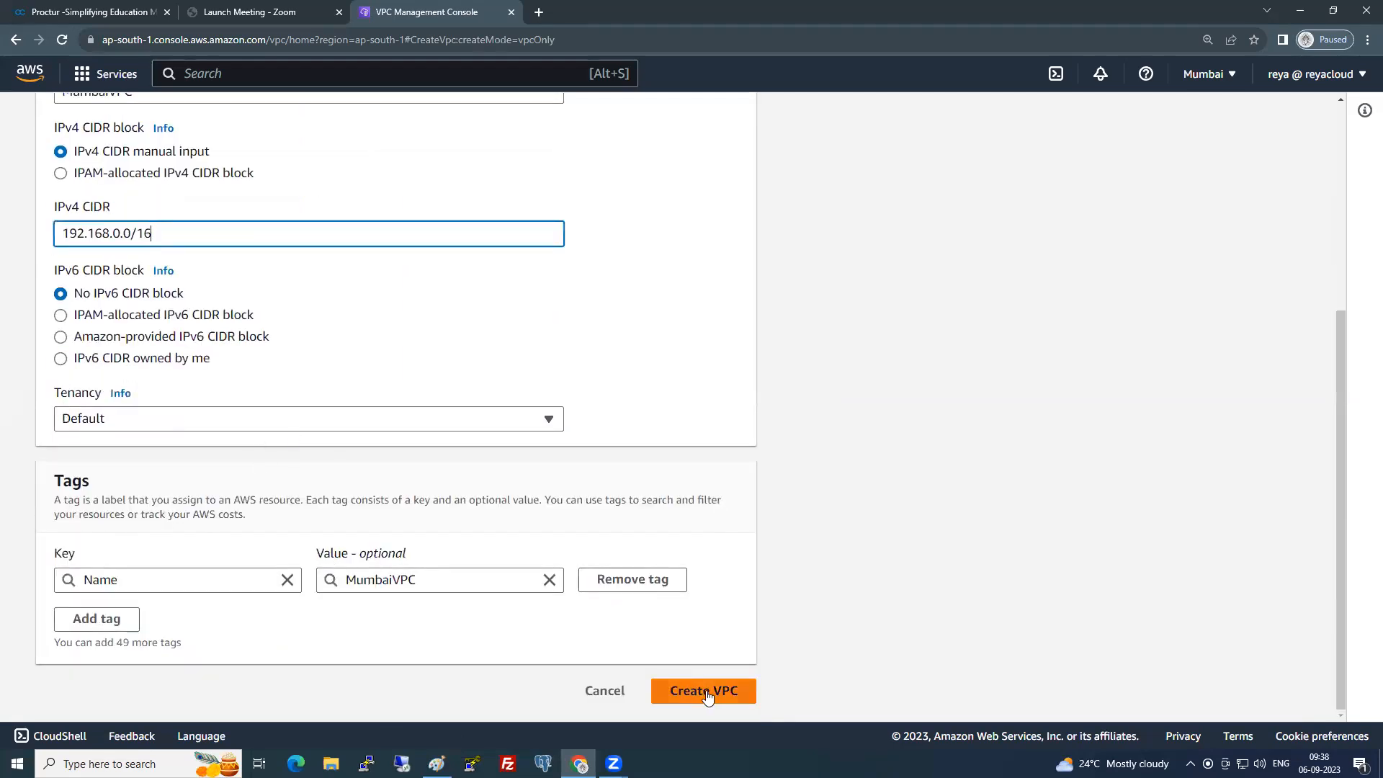
click(705, 692)
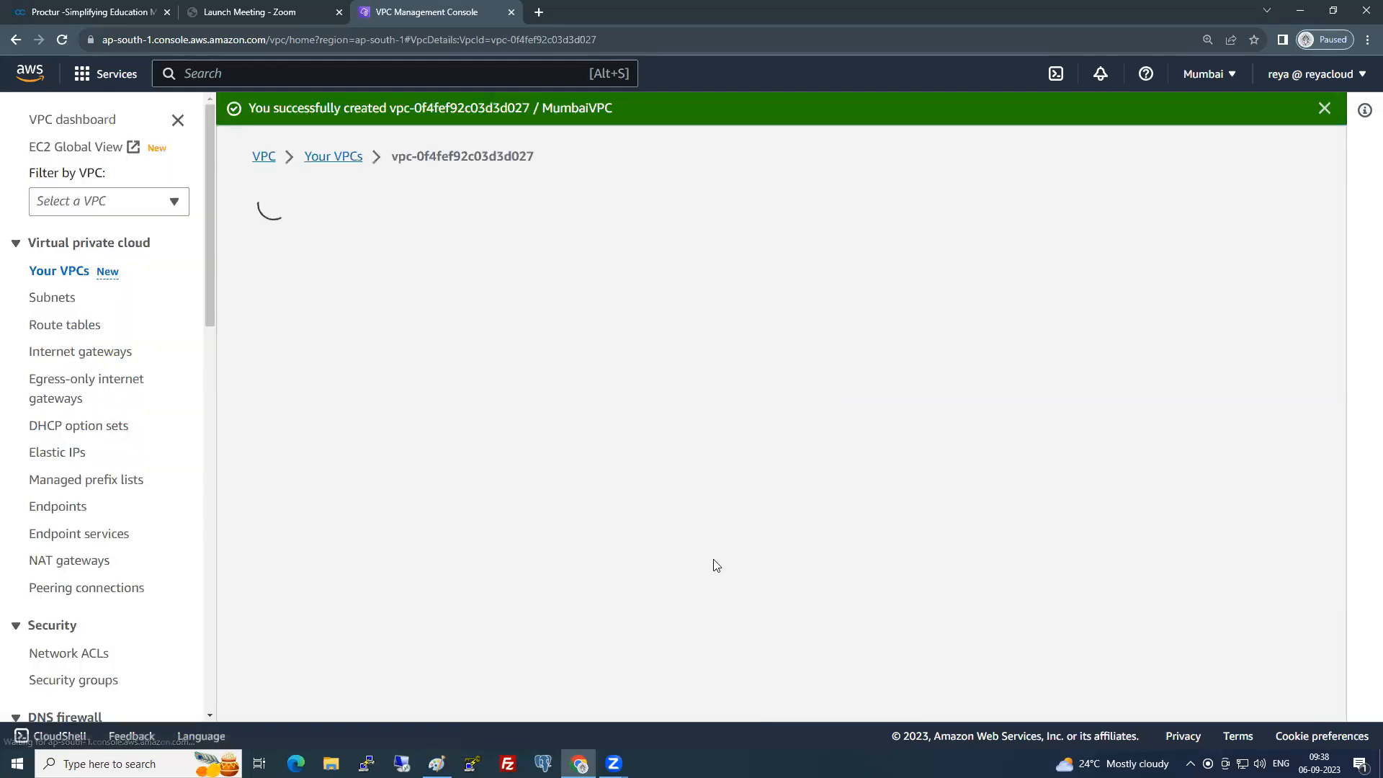
click(333, 156)
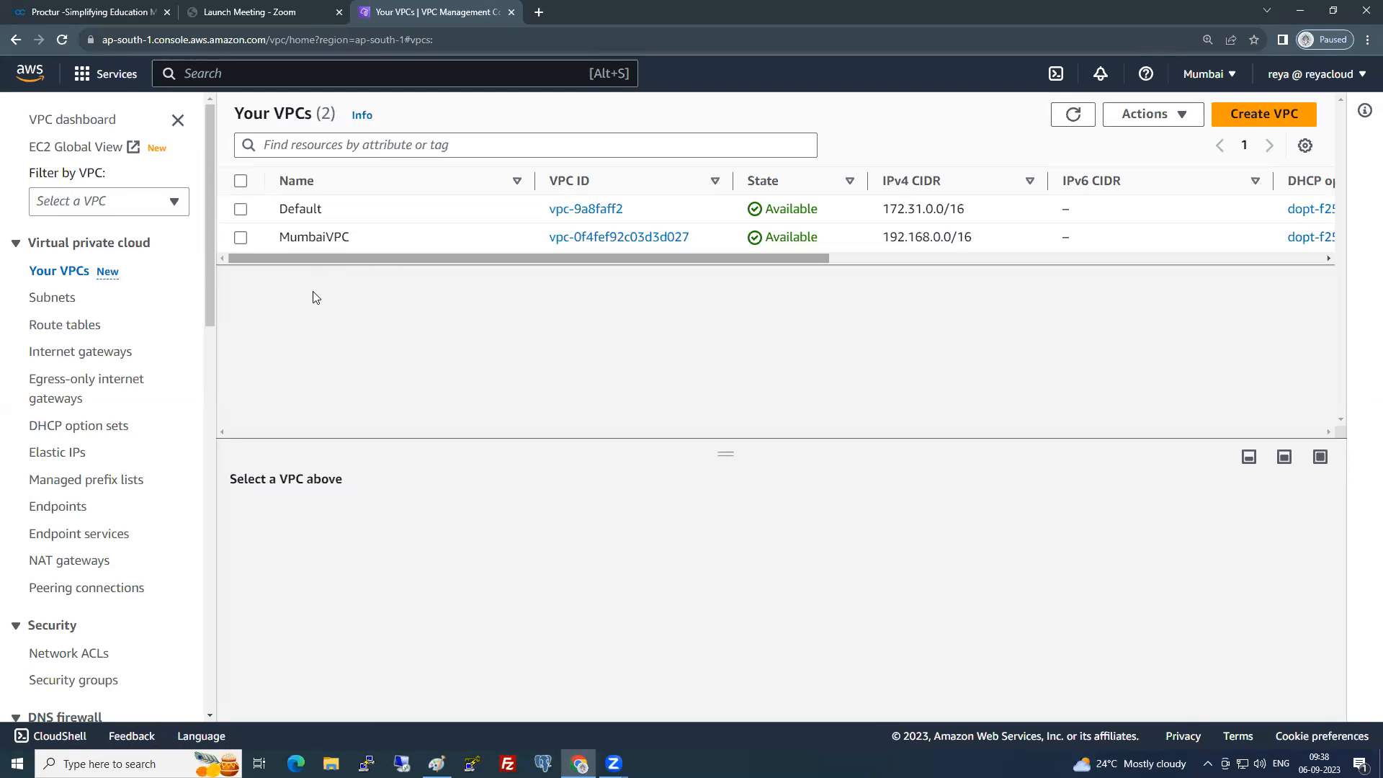
Create an internet gateway named MumbaiIGW.
click(113, 354)
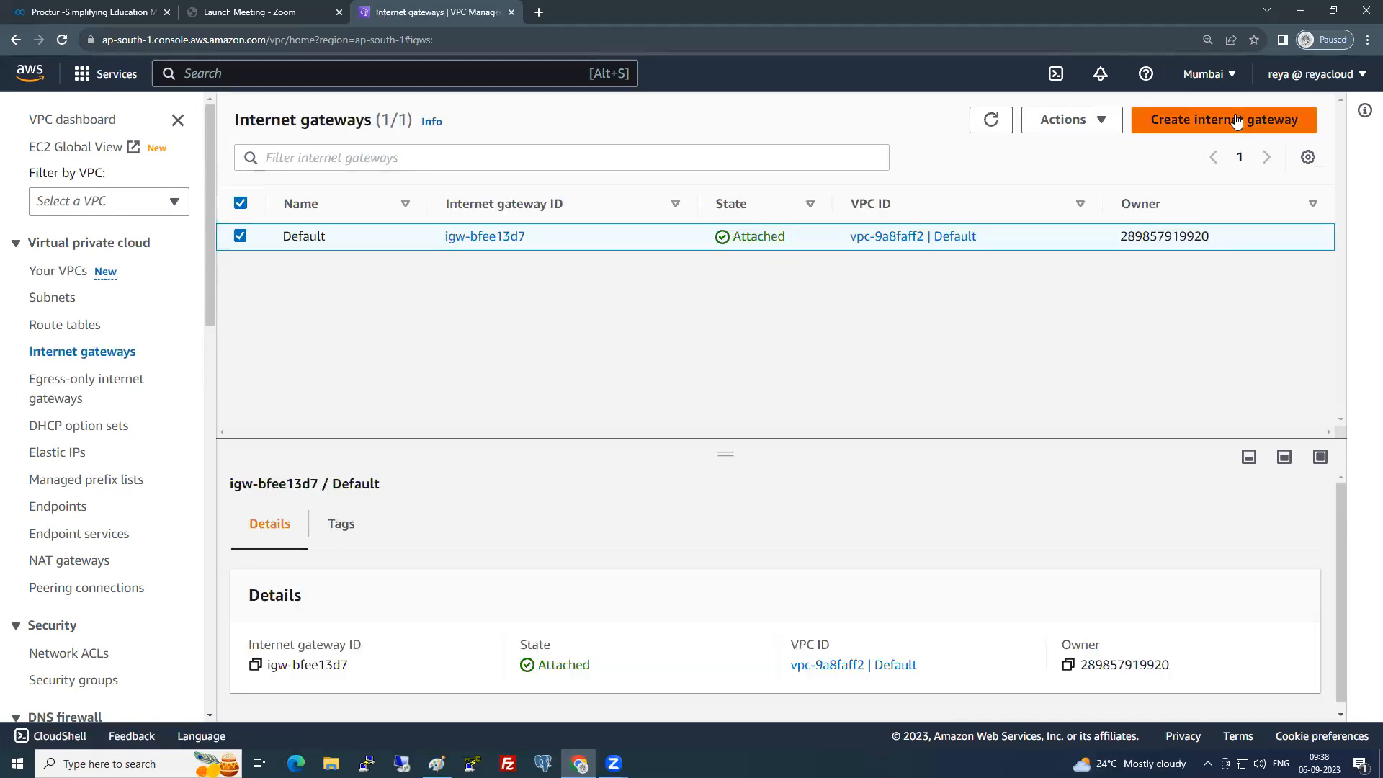
click(1236, 121)
click(306, 367)
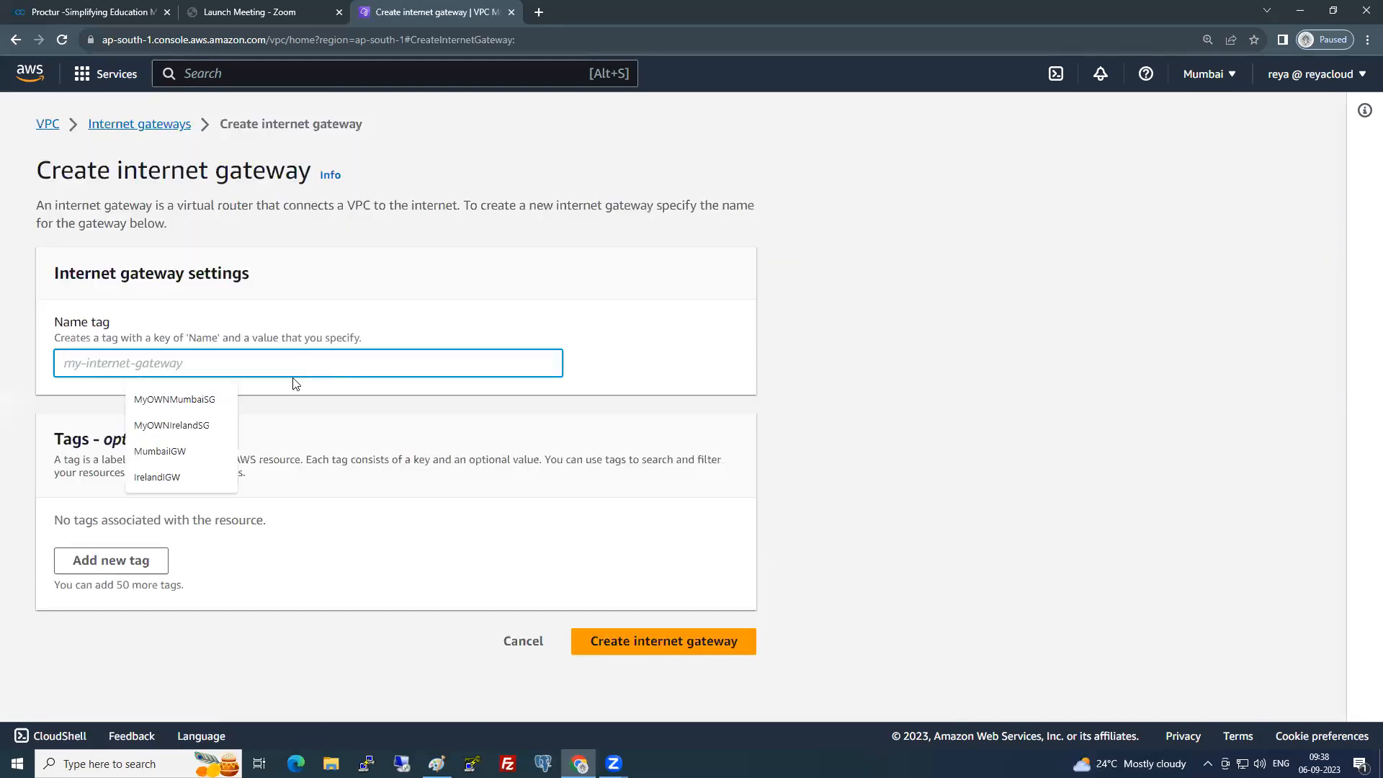
click(161, 451)
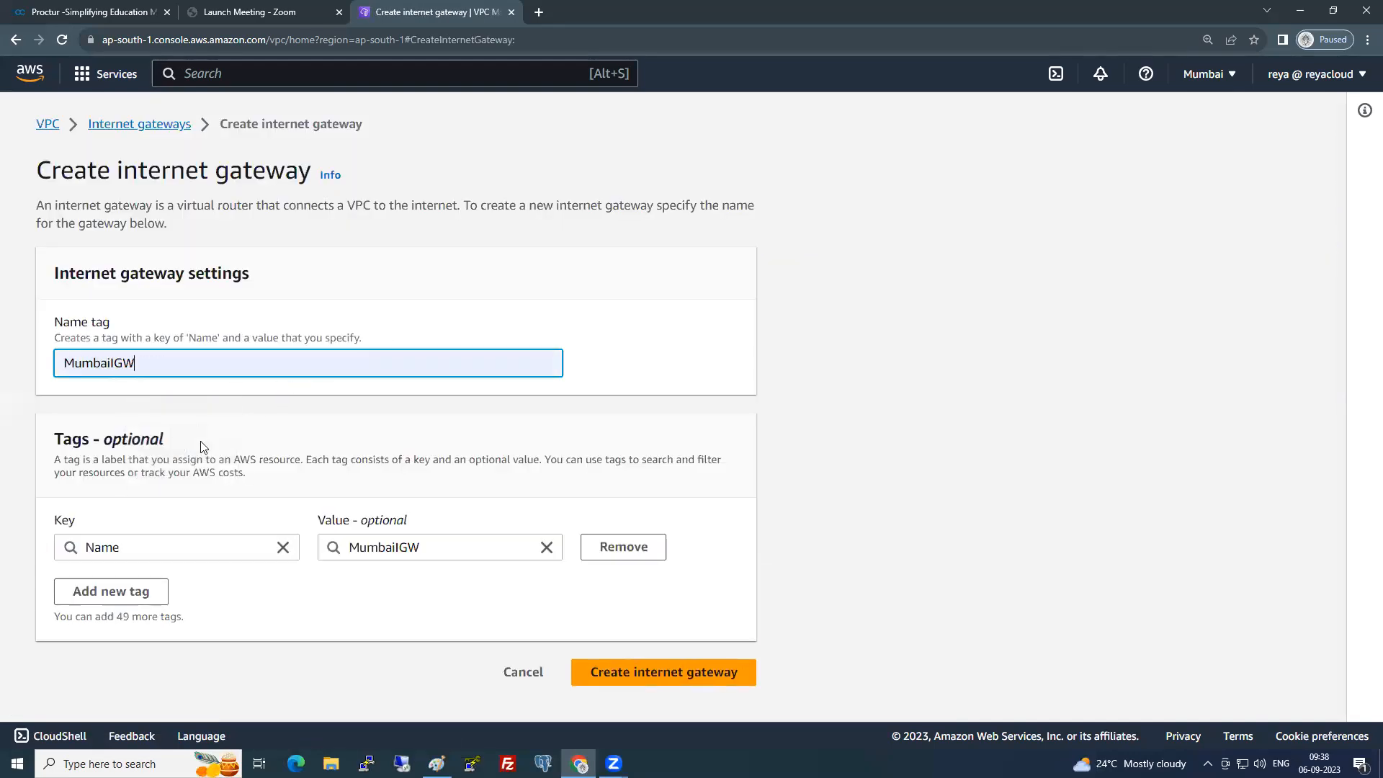
click(694, 673)
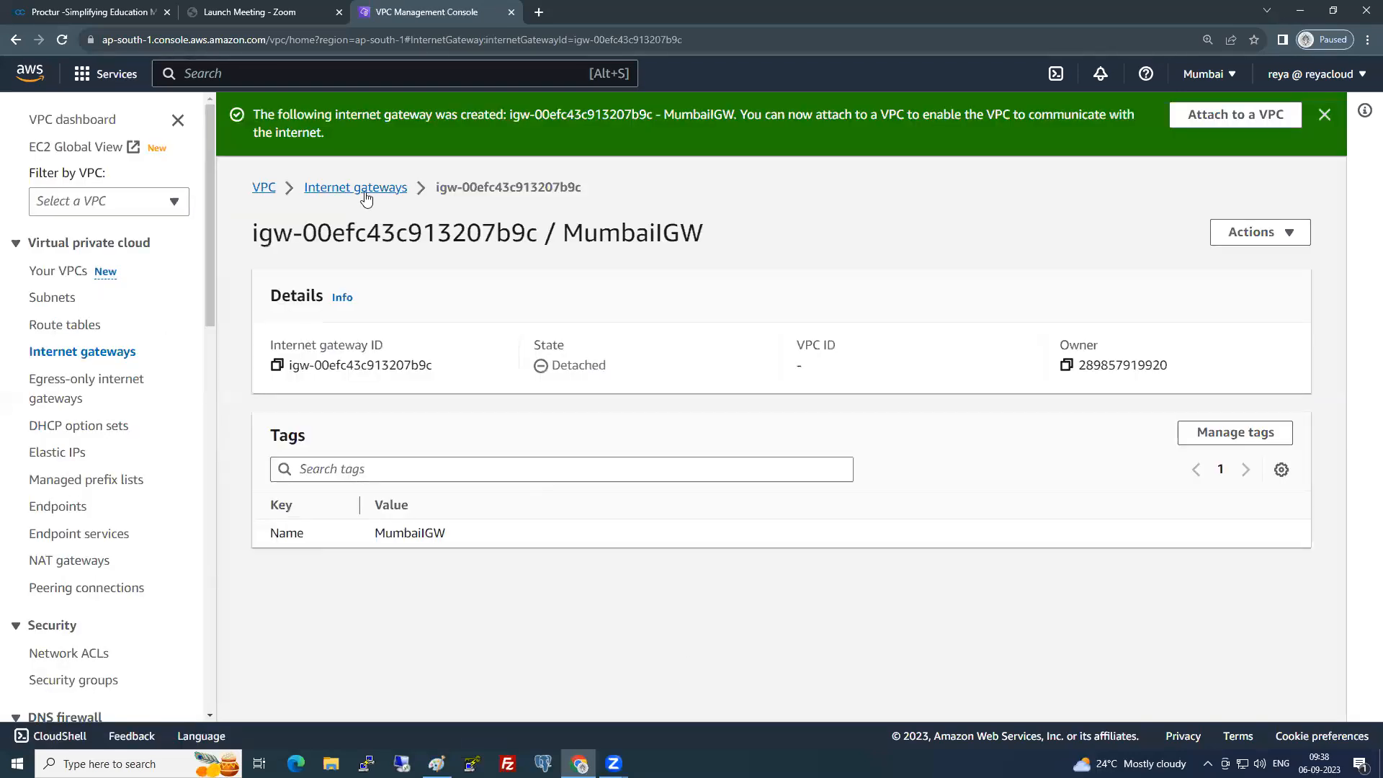
click(365, 189)
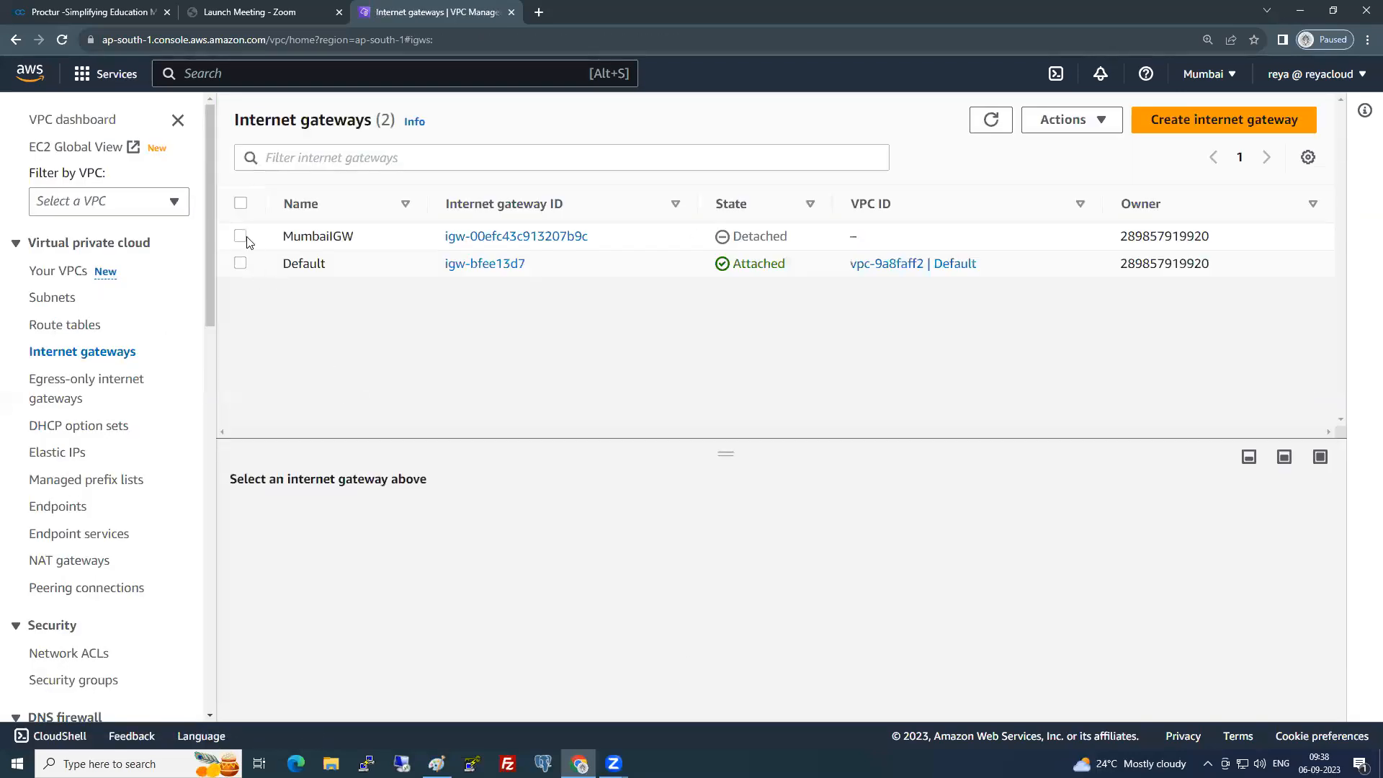
Attach MumbaiIGW to MumbaiVPC.
click(240, 236)
click(1100, 120)
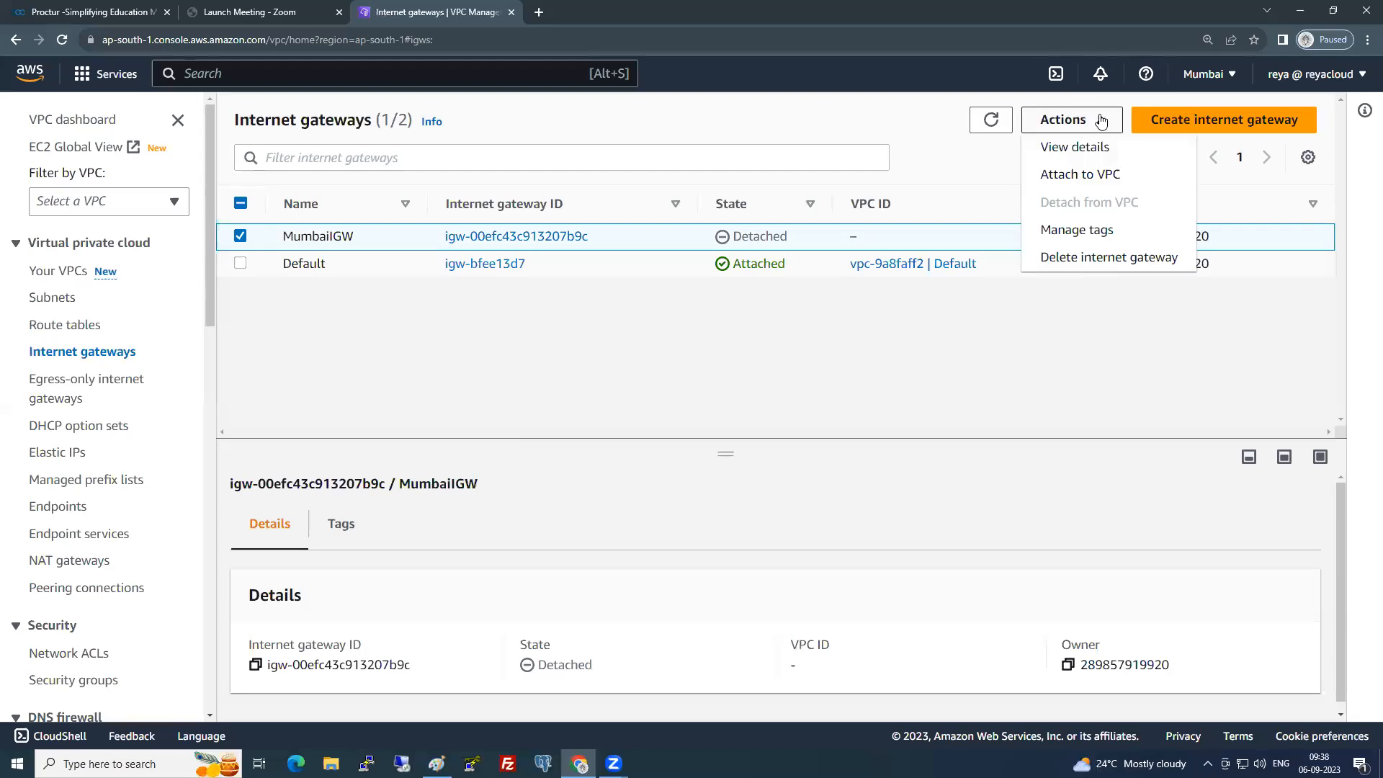
click(1087, 176)
click(461, 345)
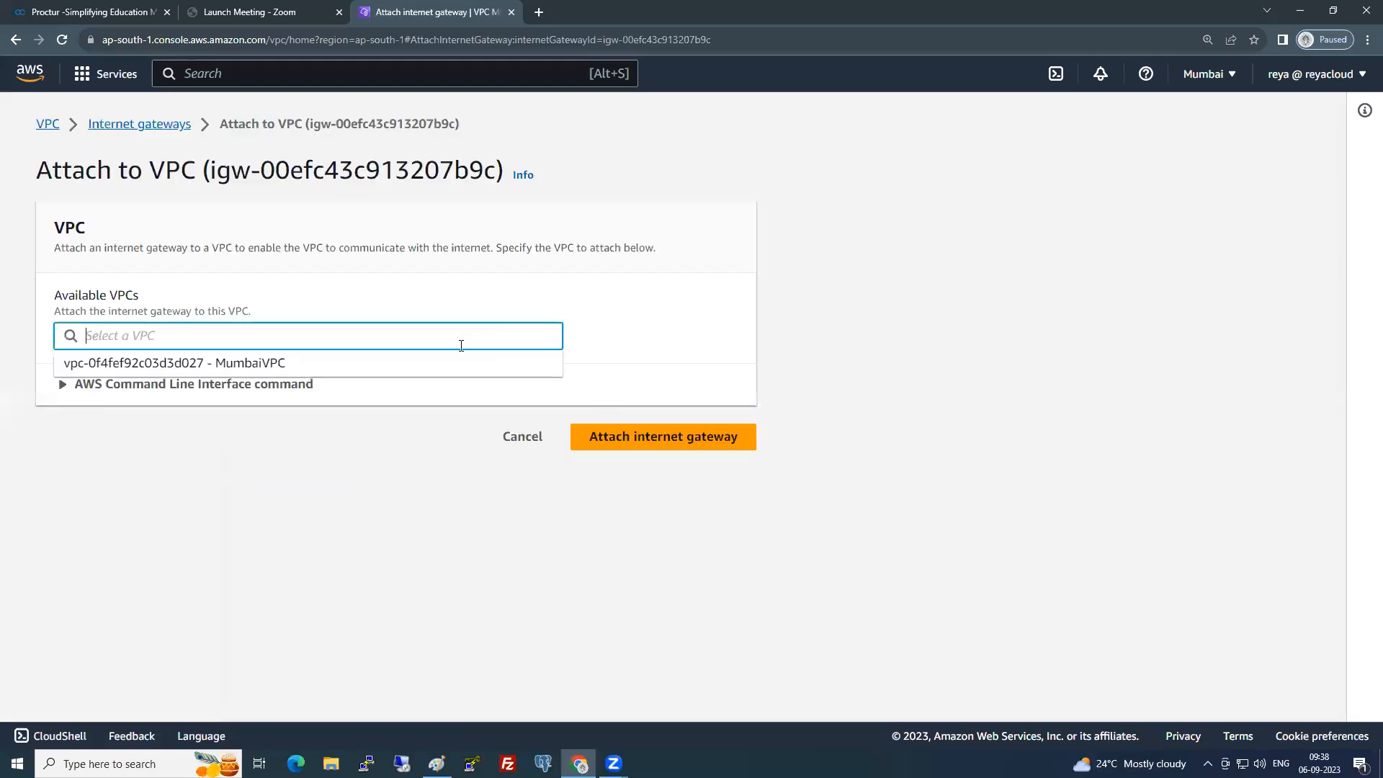
click(381, 362)
click(653, 435)
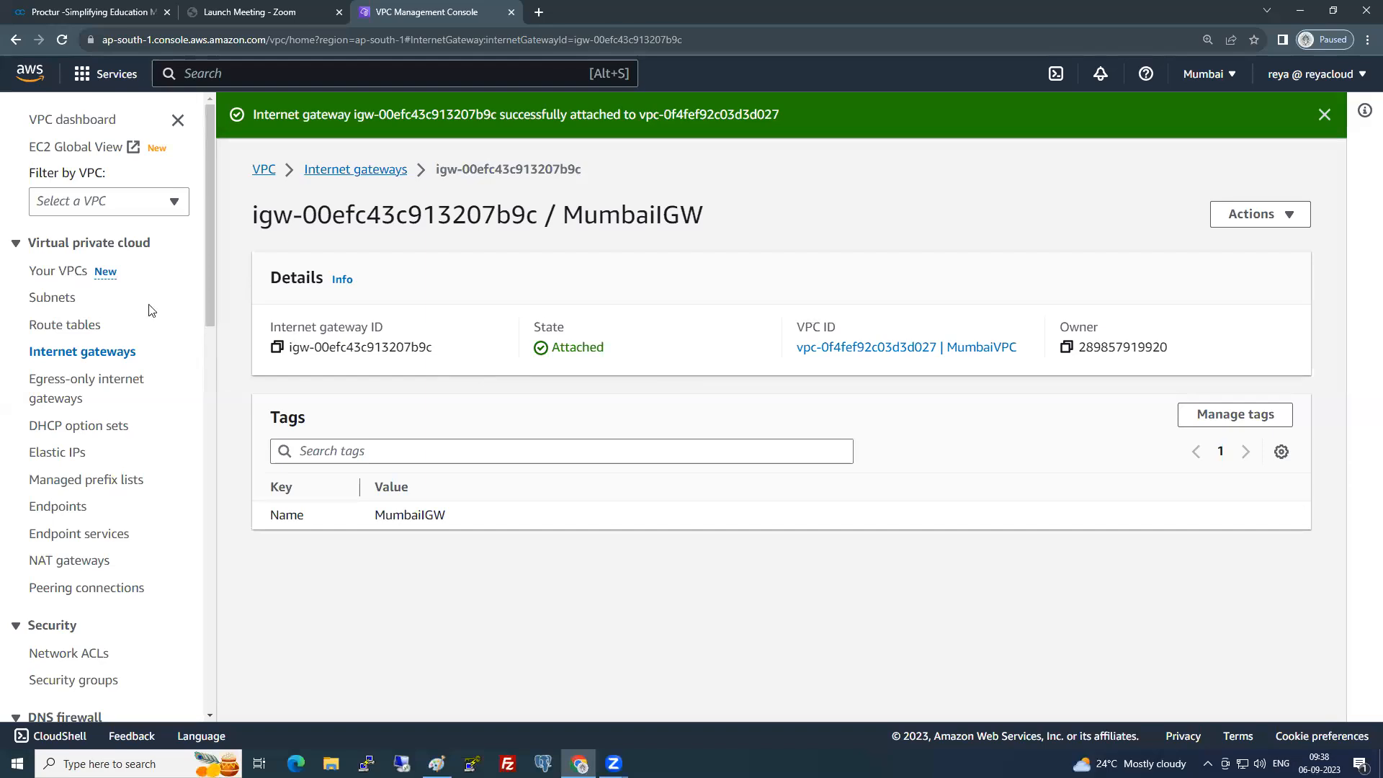
Start a new subnet and assign it to MumbaiVPC.
click(56, 299)
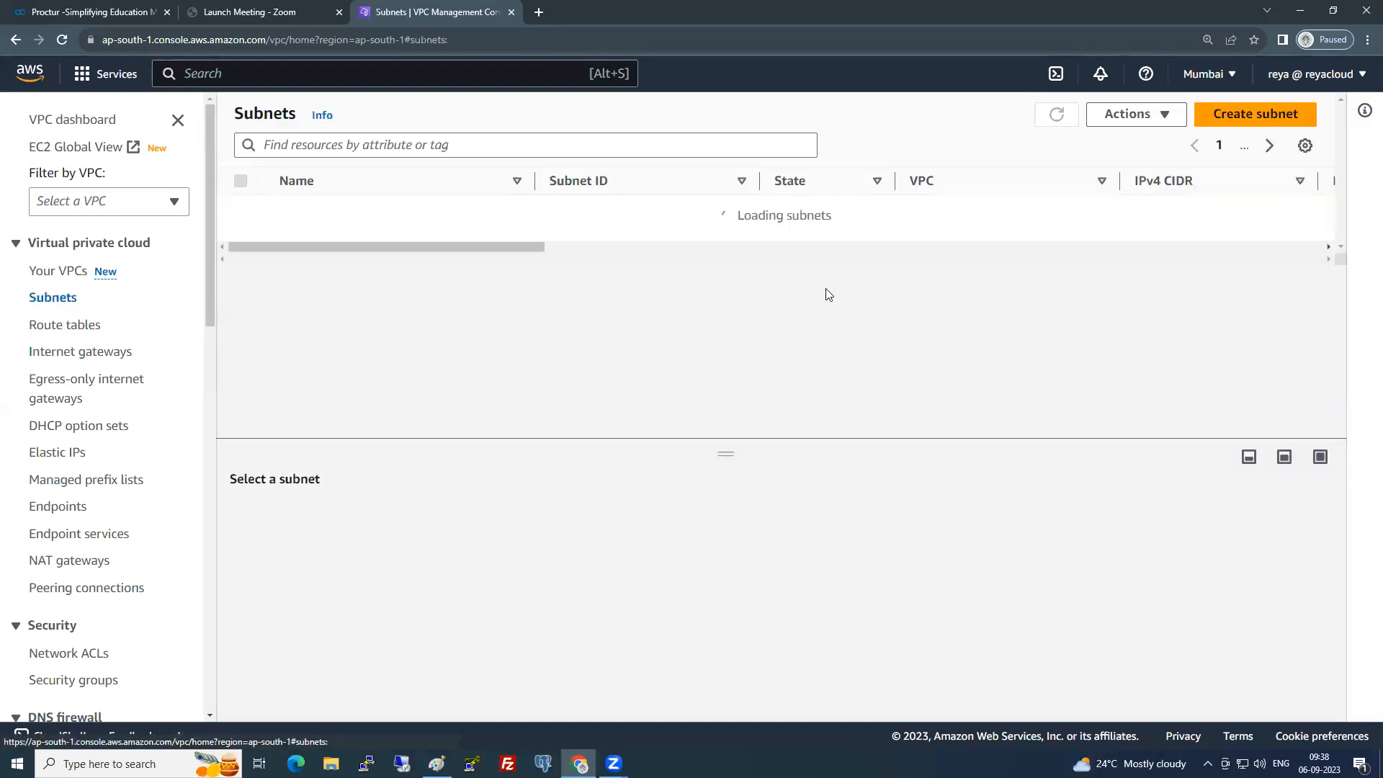
click(1250, 117)
click(352, 295)
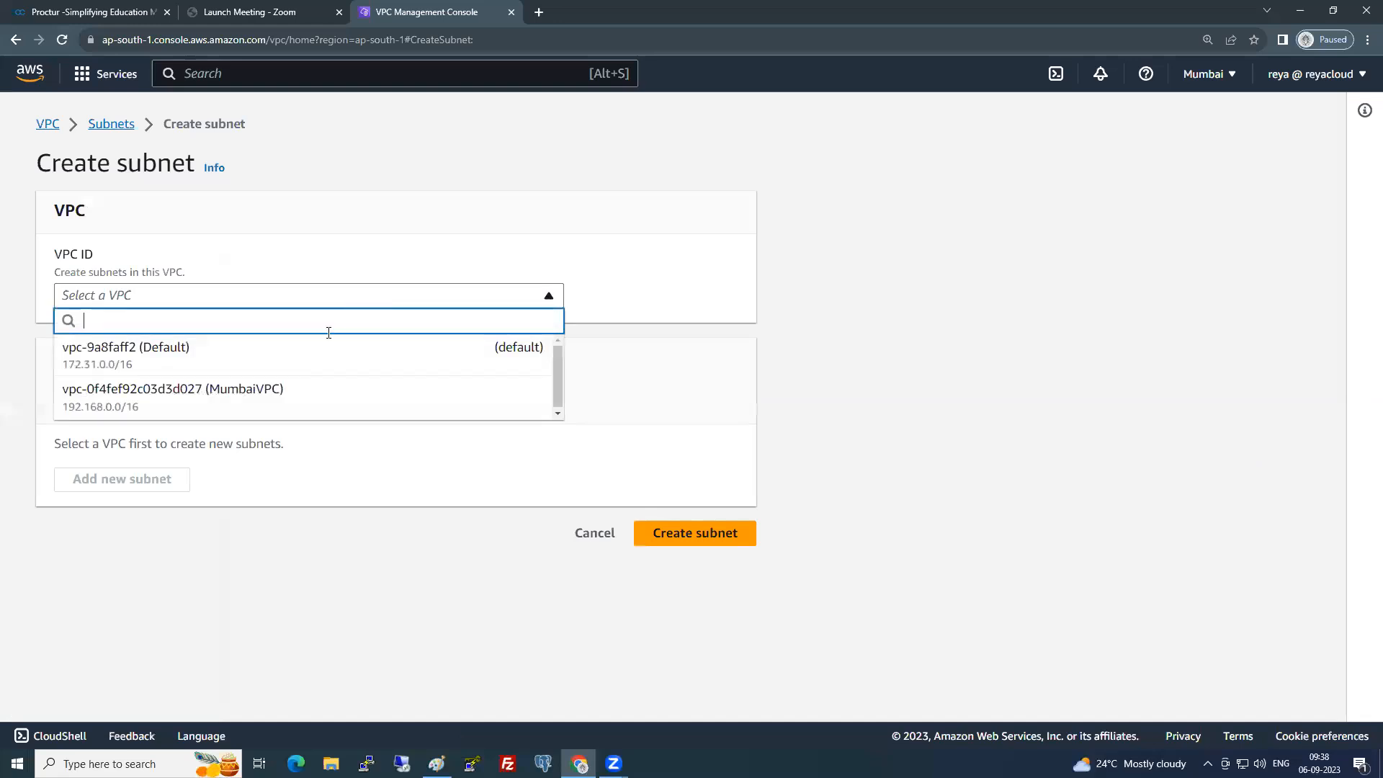
click(299, 398)
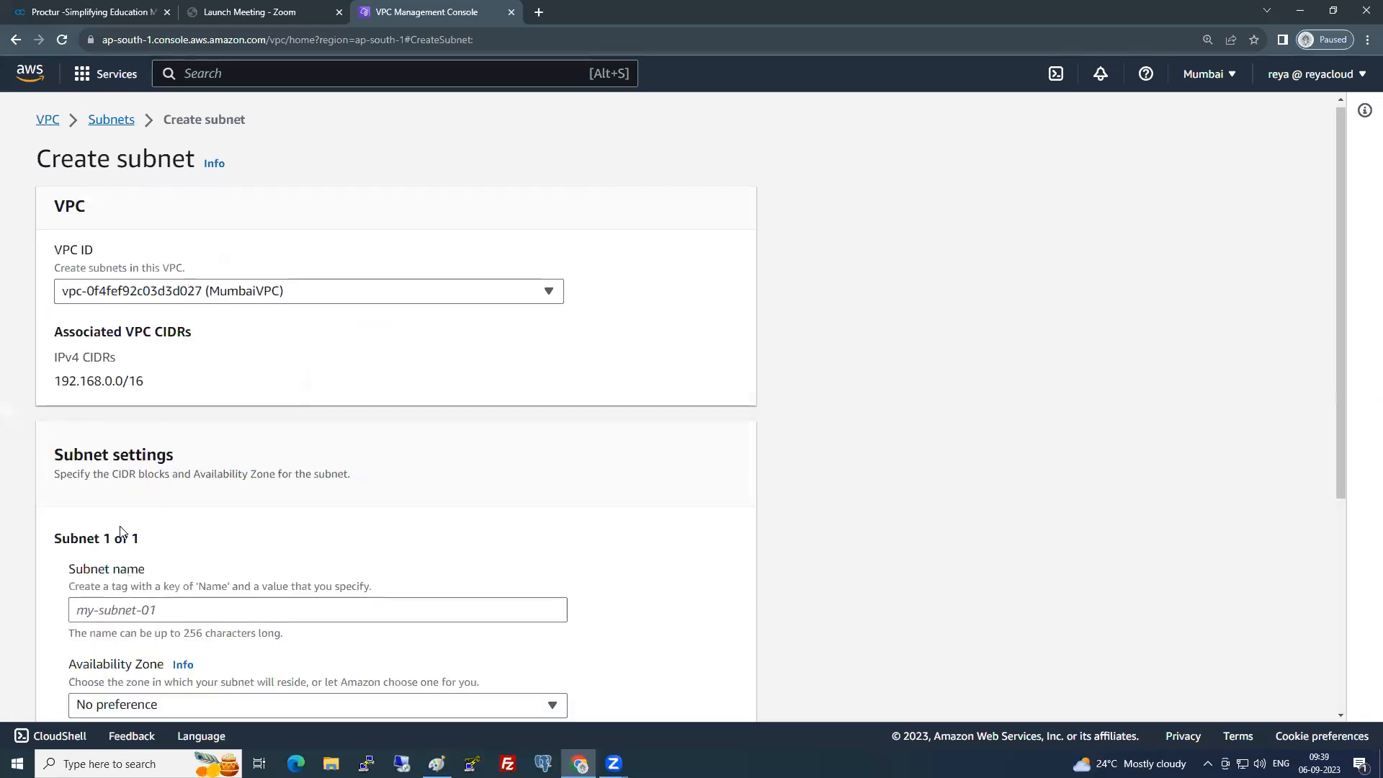
Name the subnet Public Subnet, in ap-south-1a with CIDR 192.168.1.0/24.
scroll(121, 533, down, 3)
click(113, 404)
text(Pu)
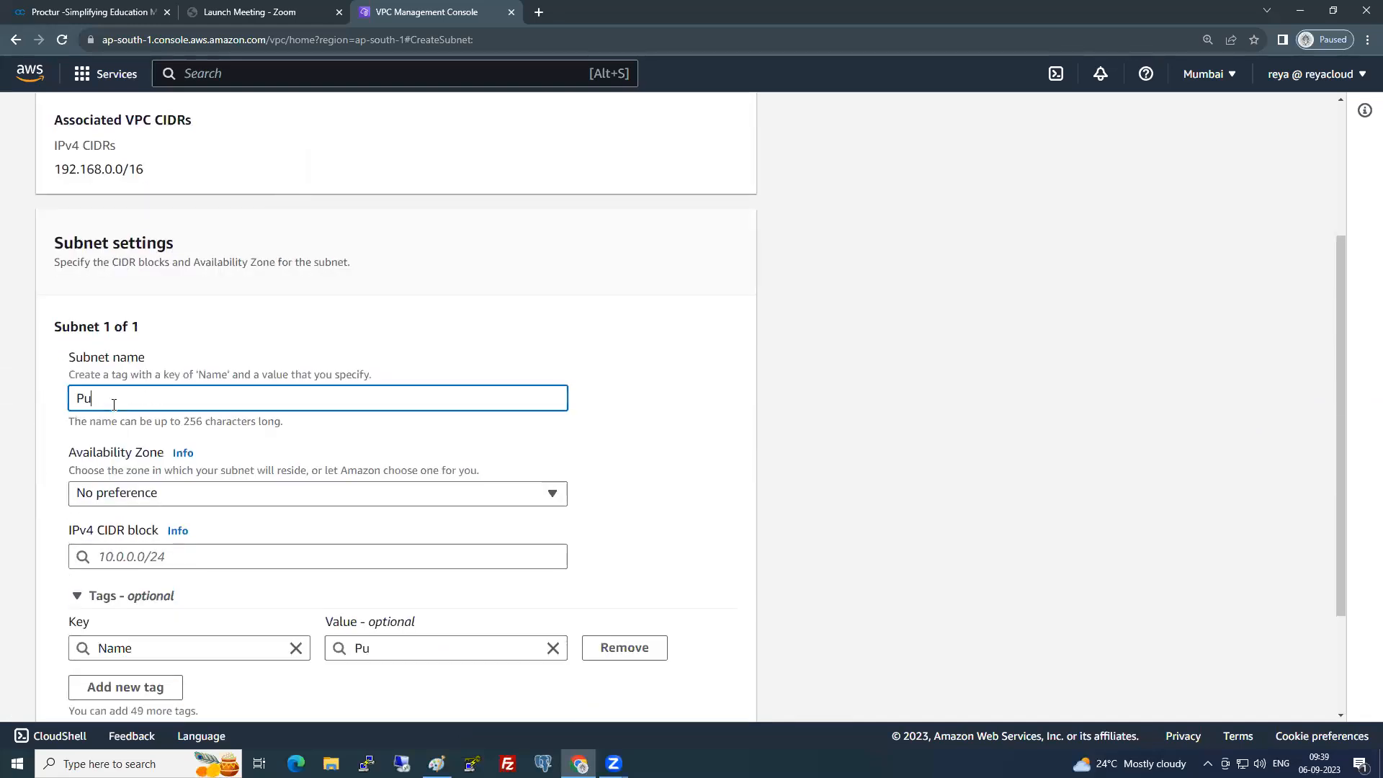
text(blic Subnet)
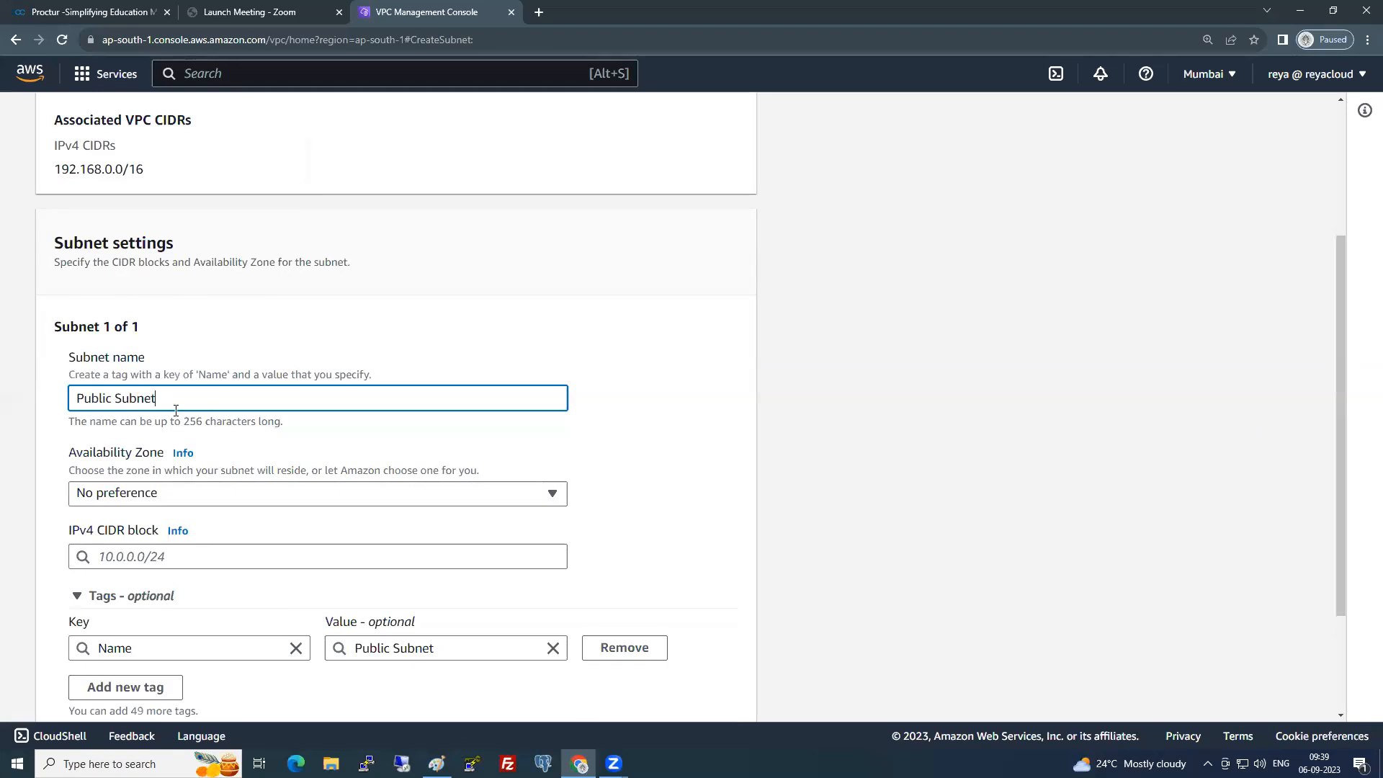
scroll(173, 403, down, 2)
click(206, 353)
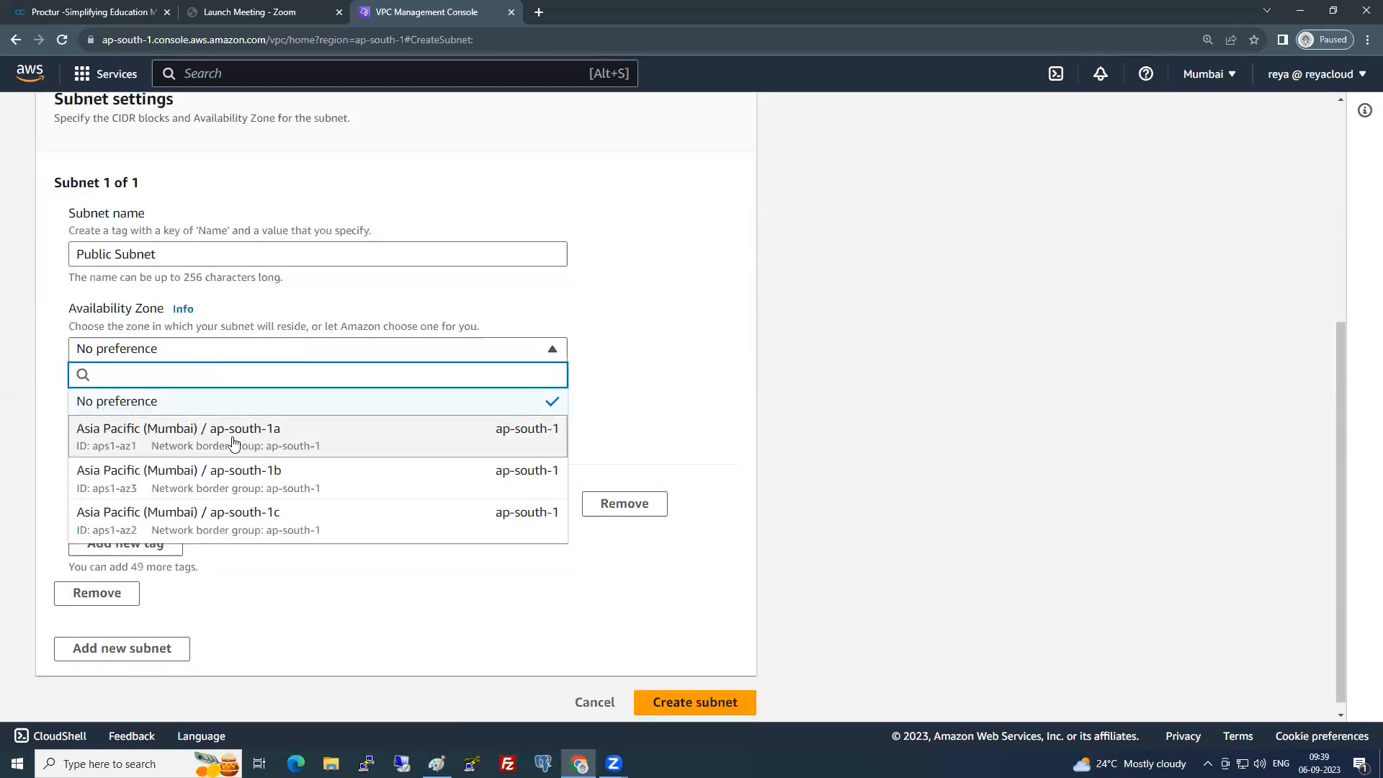
click(228, 432)
click(201, 414)
text(192.168)
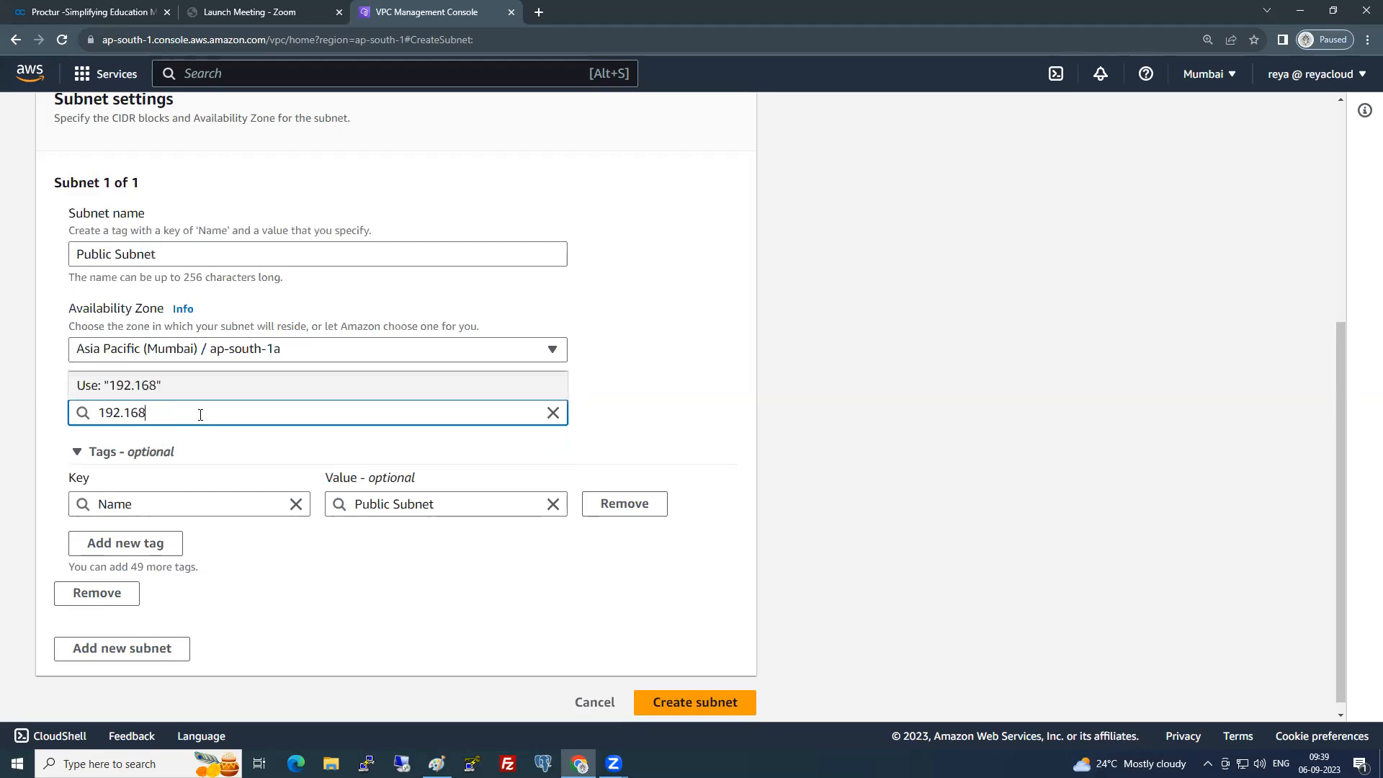
text(.1.0/24)
click(769, 402)
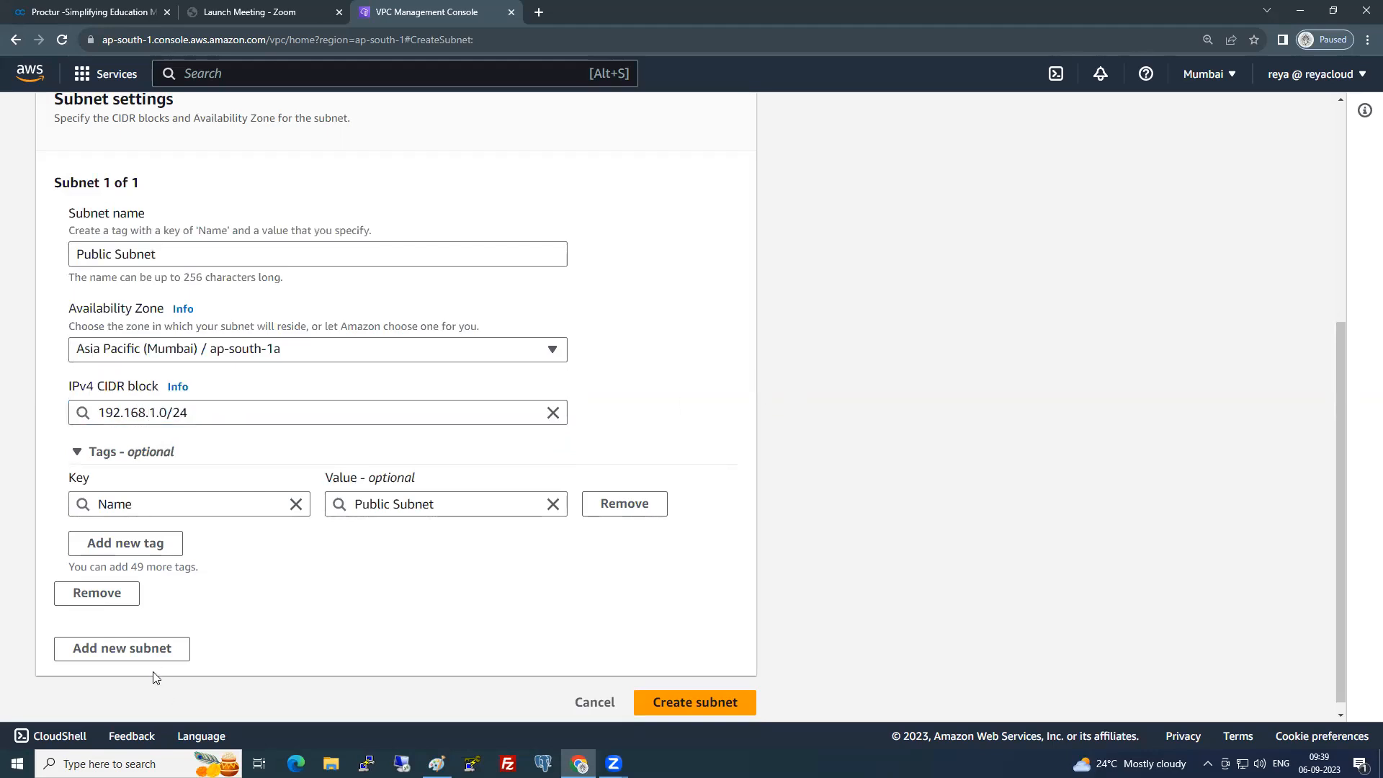
Add a second subnet, Private Subnet, in ap-south-1b with CIDR 192.168.2.0/24.
click(161, 652)
scroll(180, 619, down, 2)
click(159, 509)
text(Private)
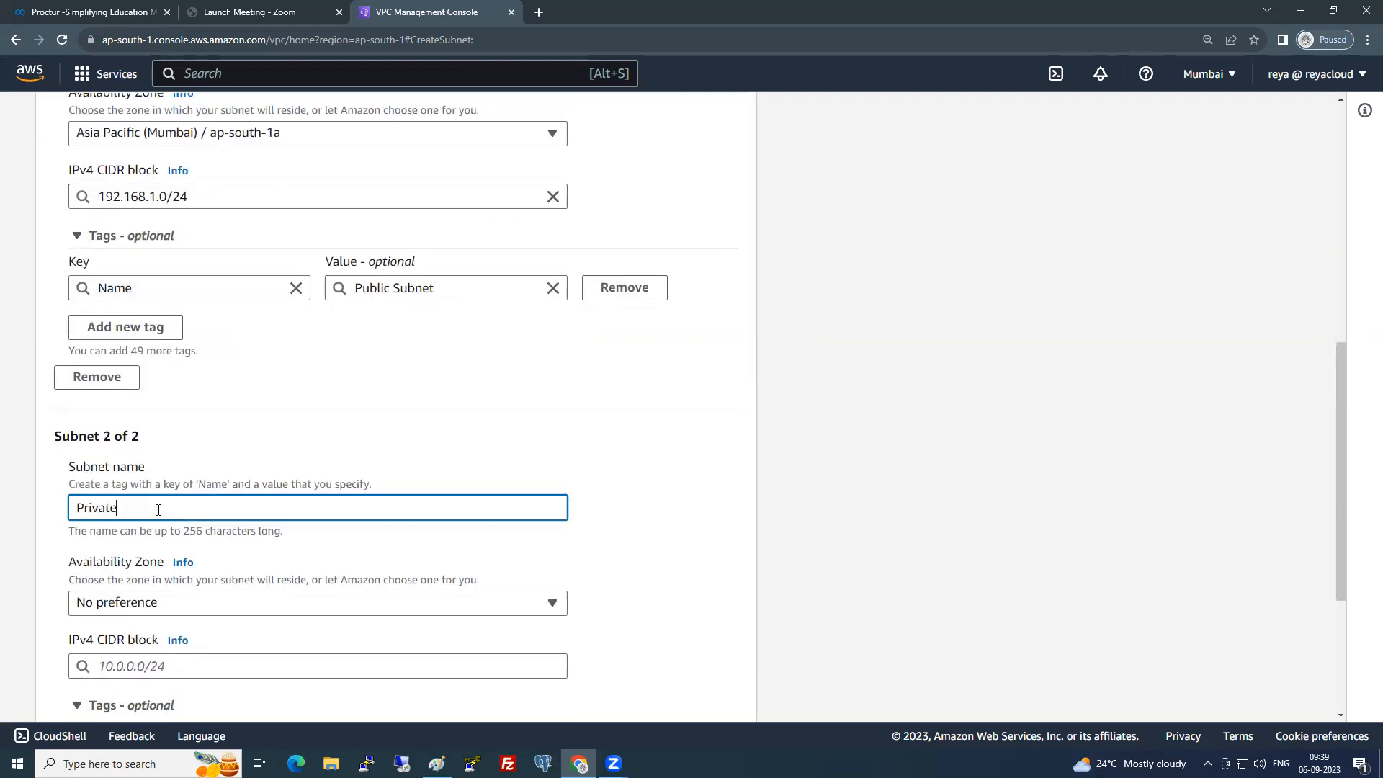
text( Subnet)
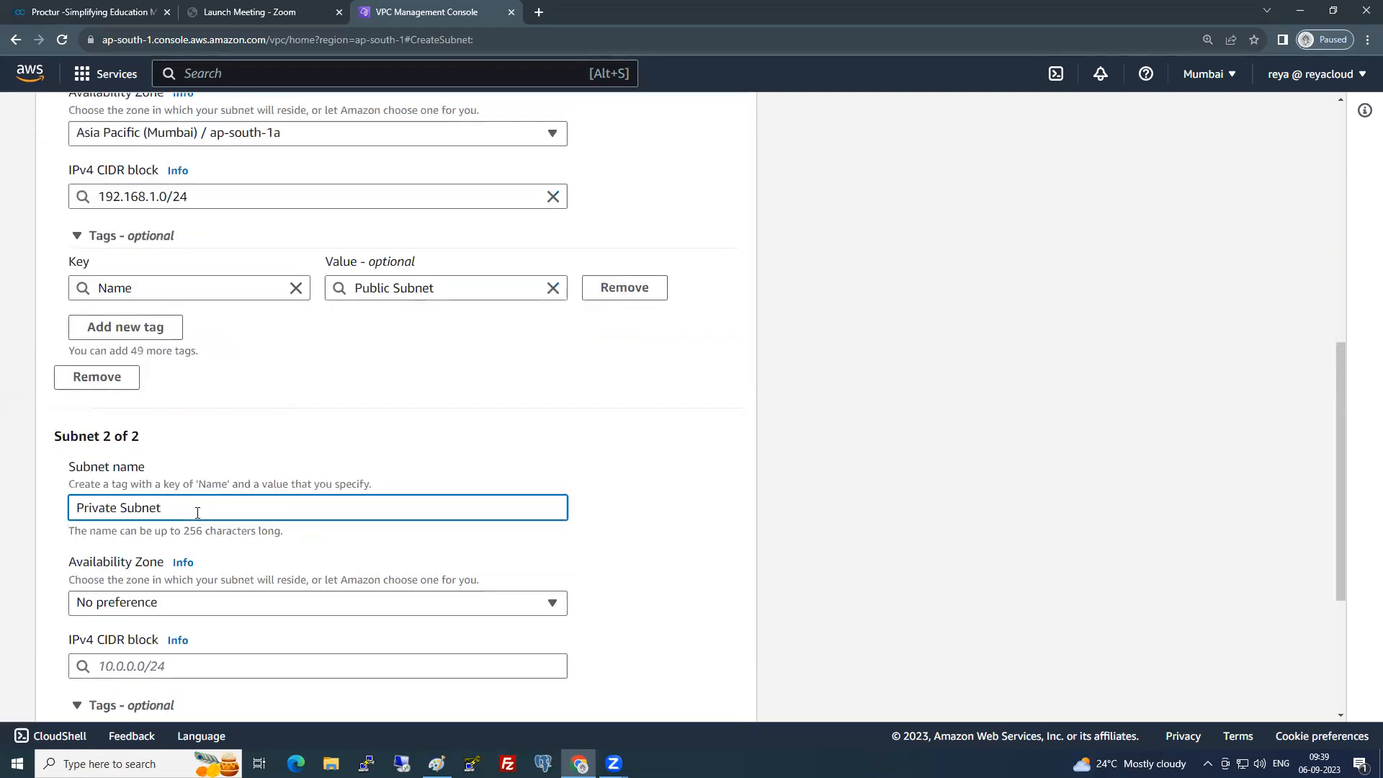
scroll(180, 504, down, 3)
click(198, 385)
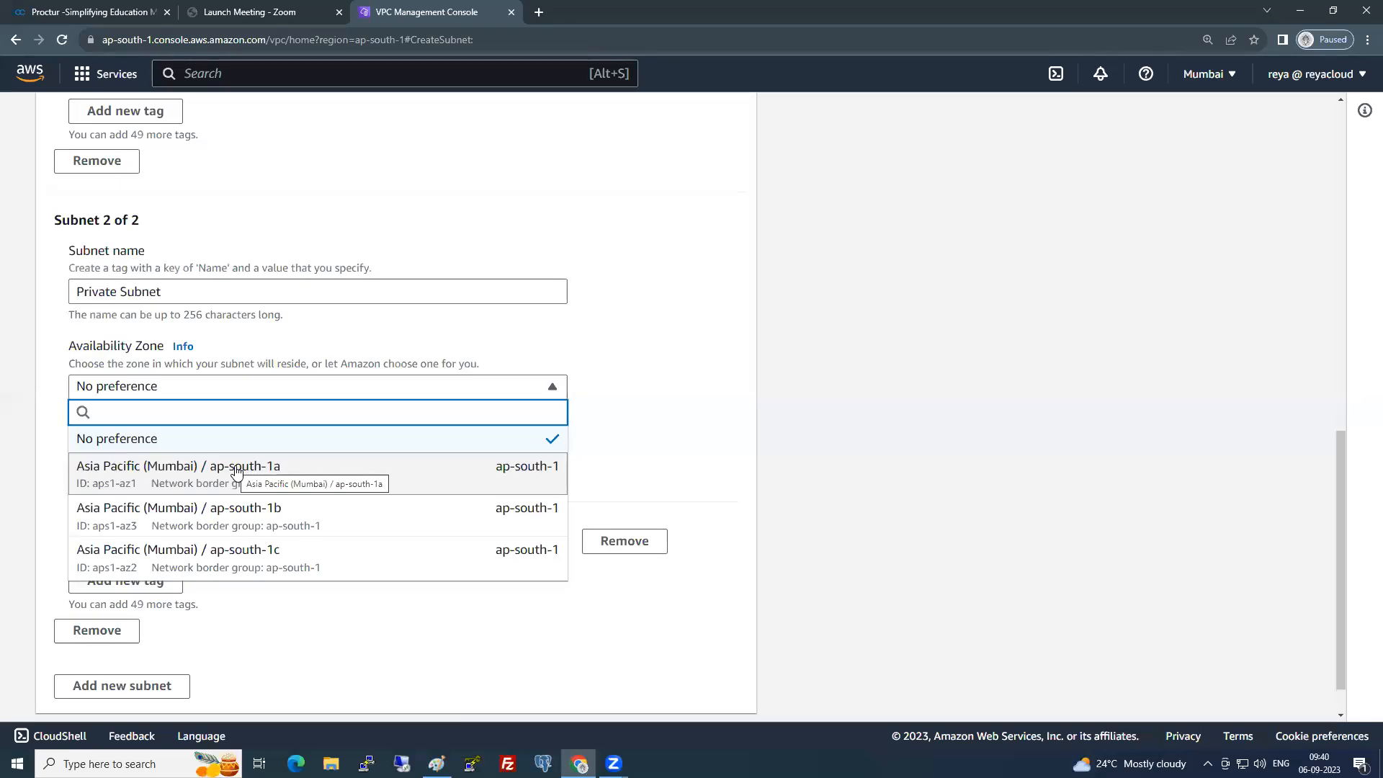
click(254, 521)
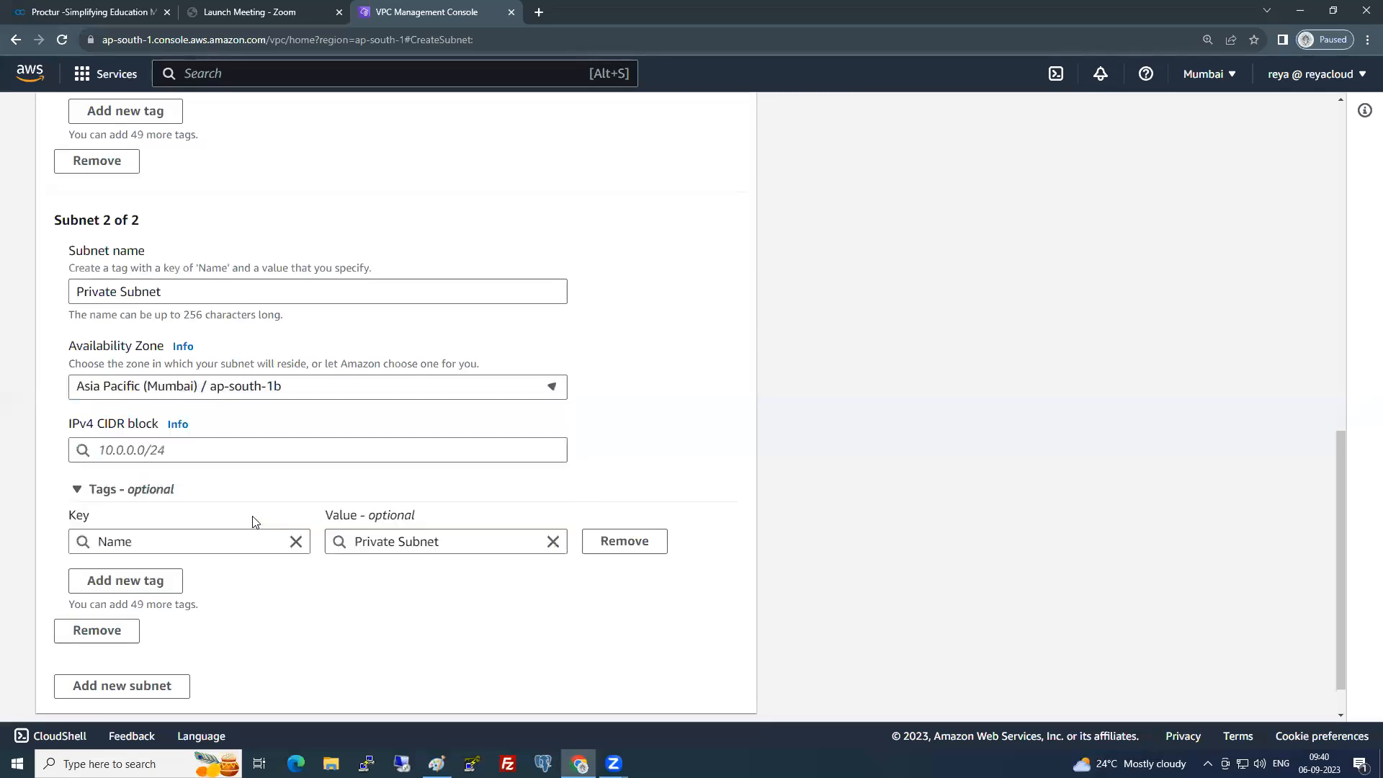
click(410, 457)
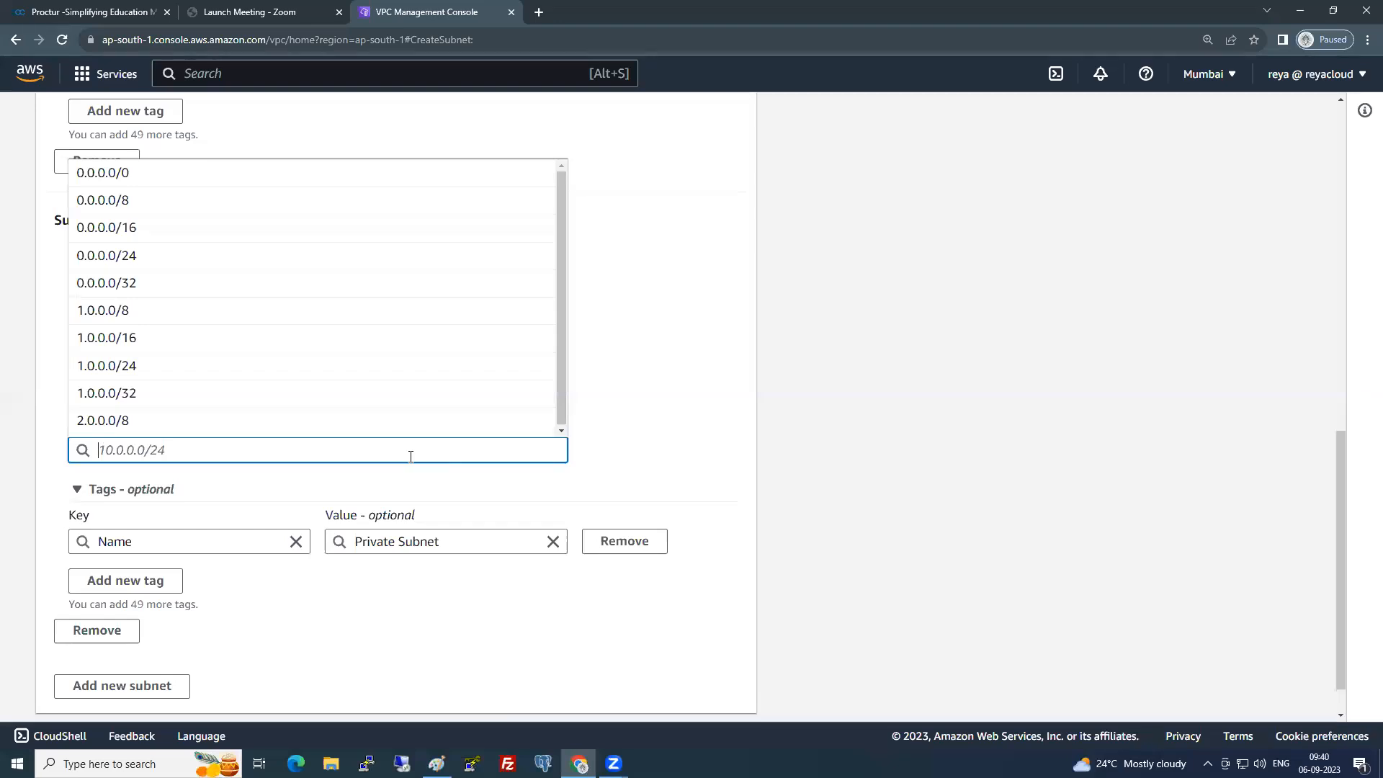
text(192.16)
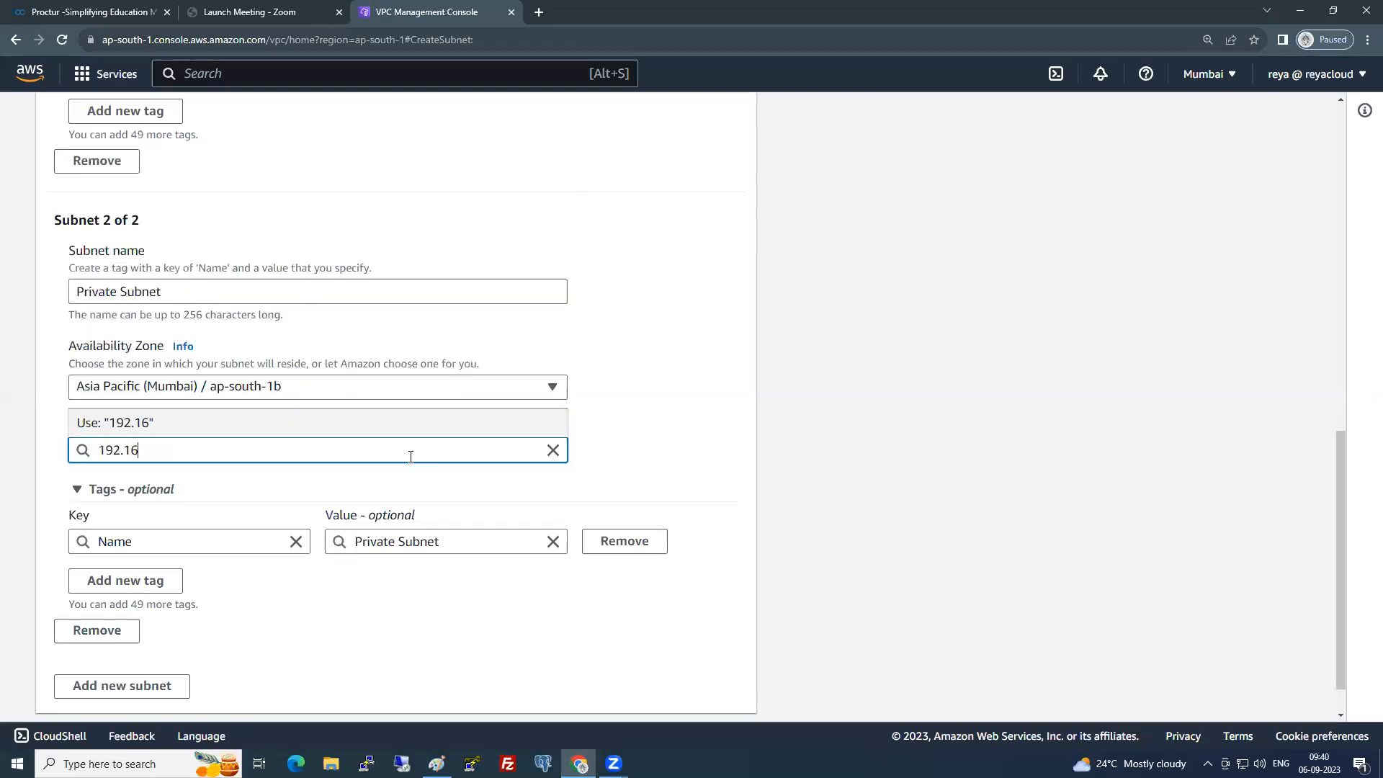
text(8.2.0/24)
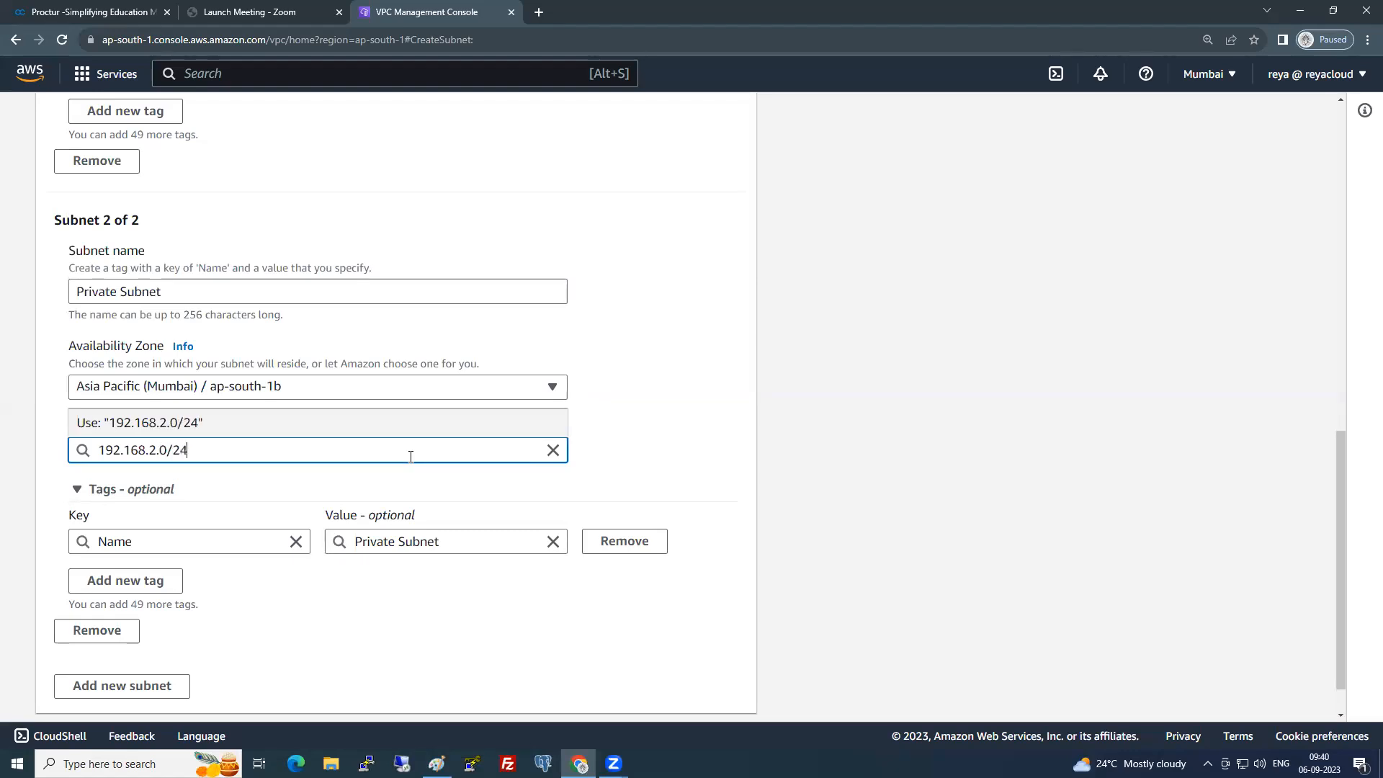
click(816, 403)
scroll(811, 427, down, 1)
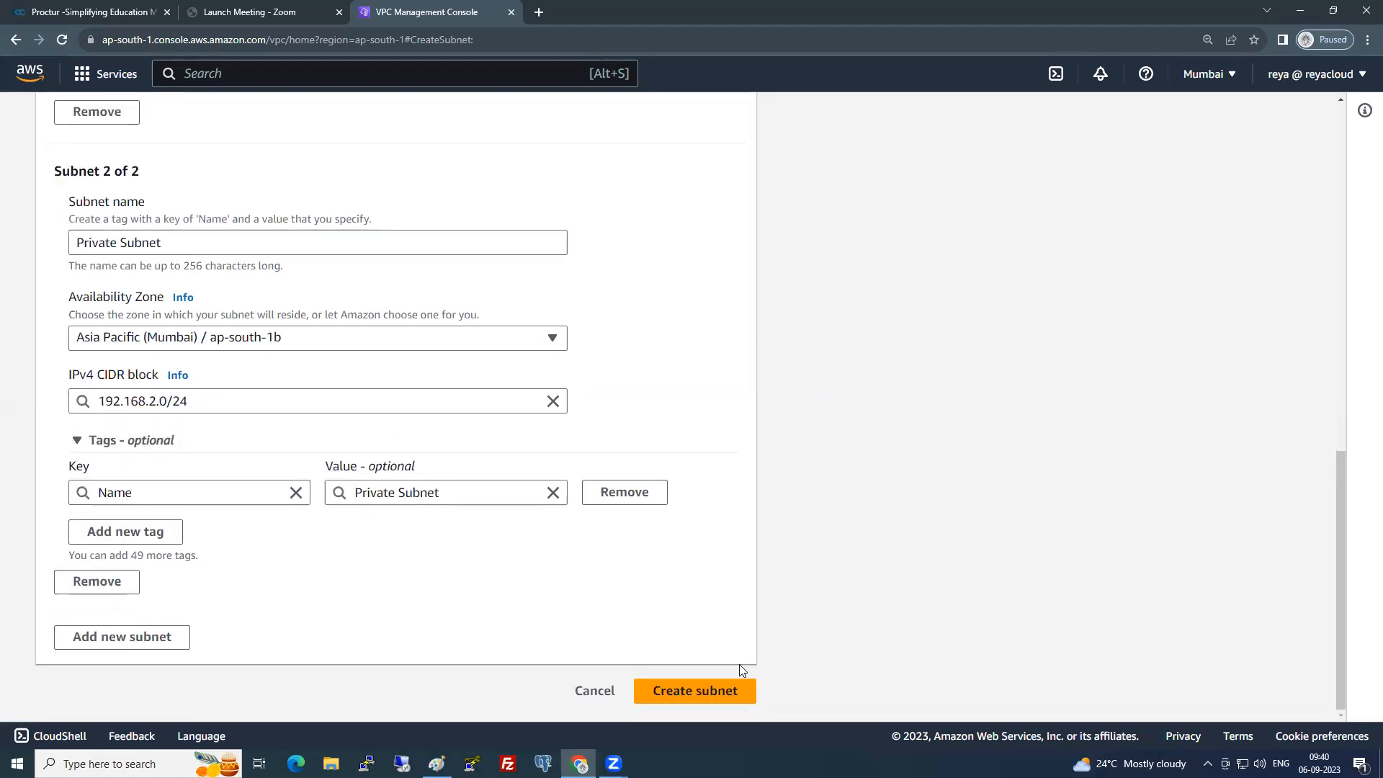
Create both subnets, then start a new NAT gateway named MumbaiNAT.
click(722, 692)
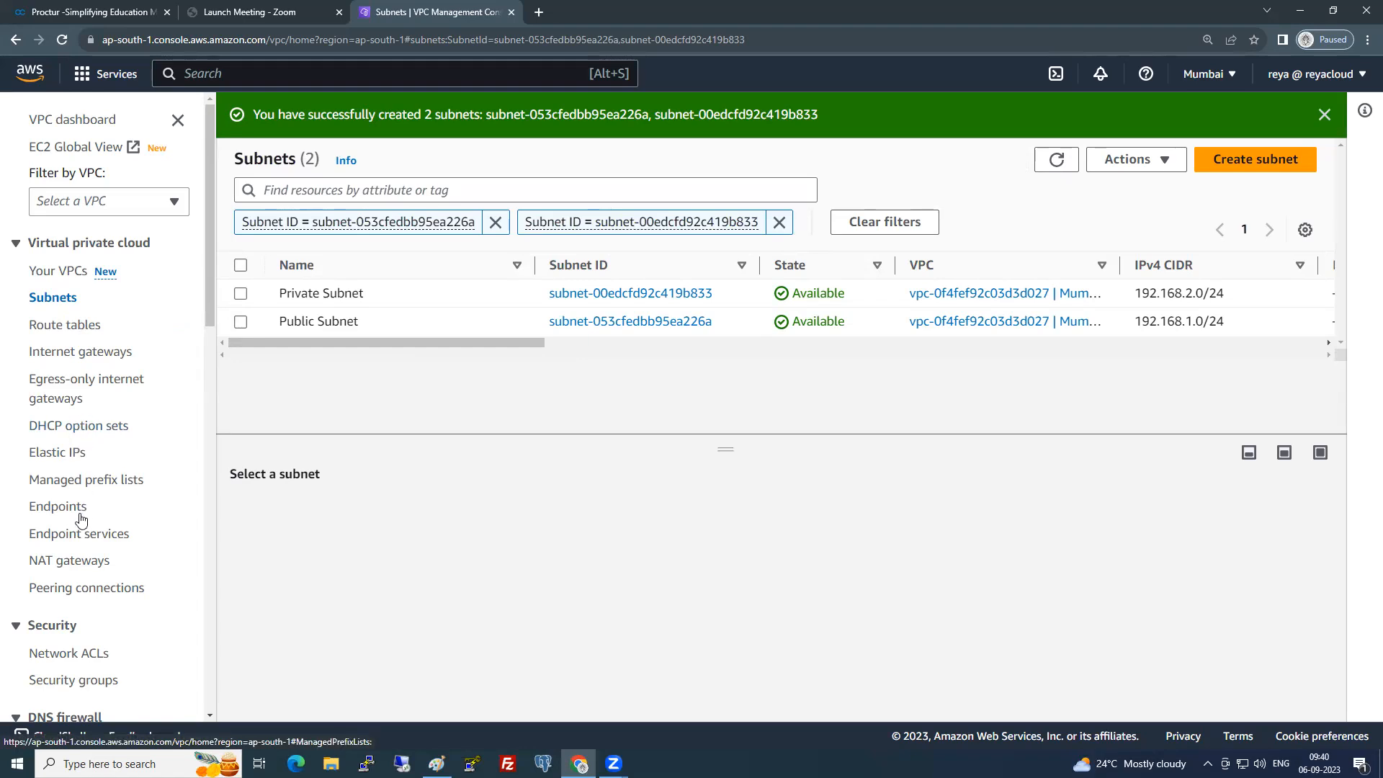
click(68, 563)
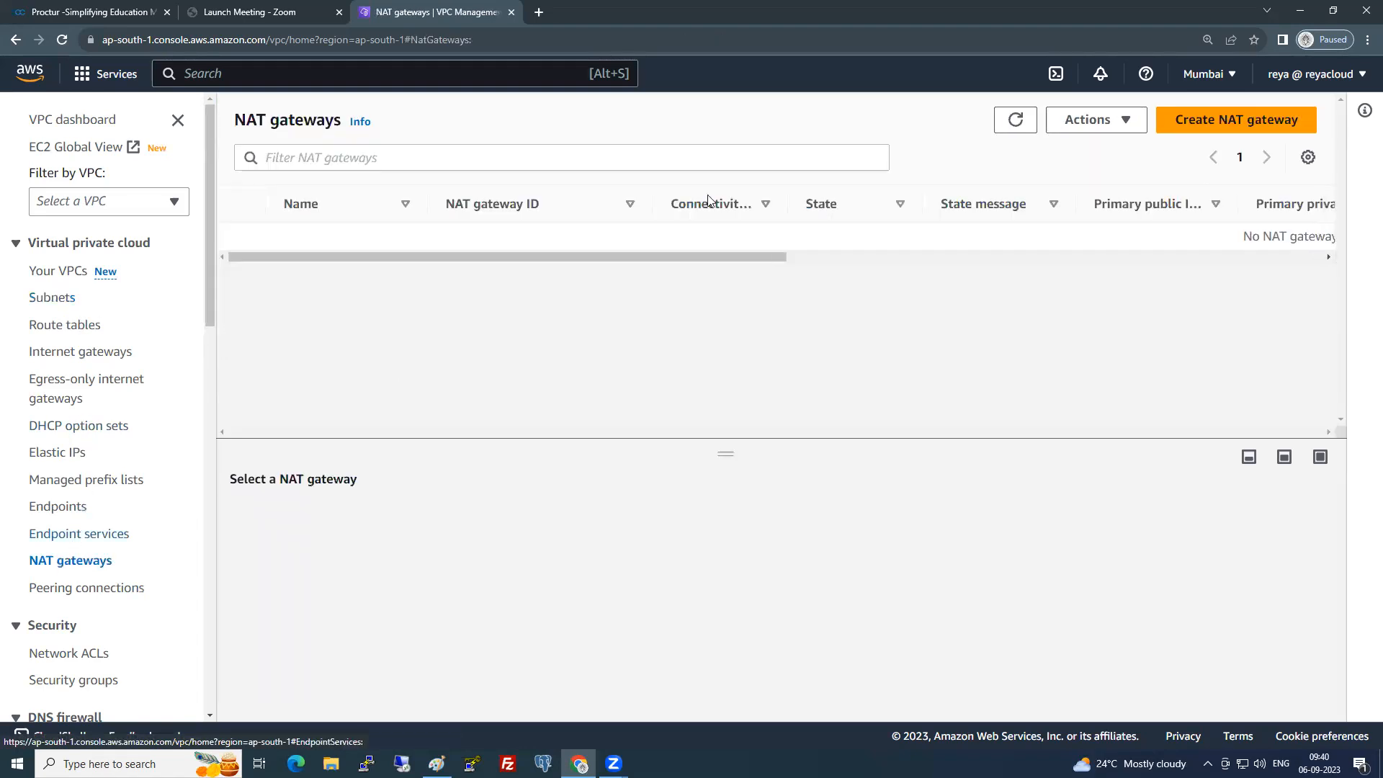
click(1233, 119)
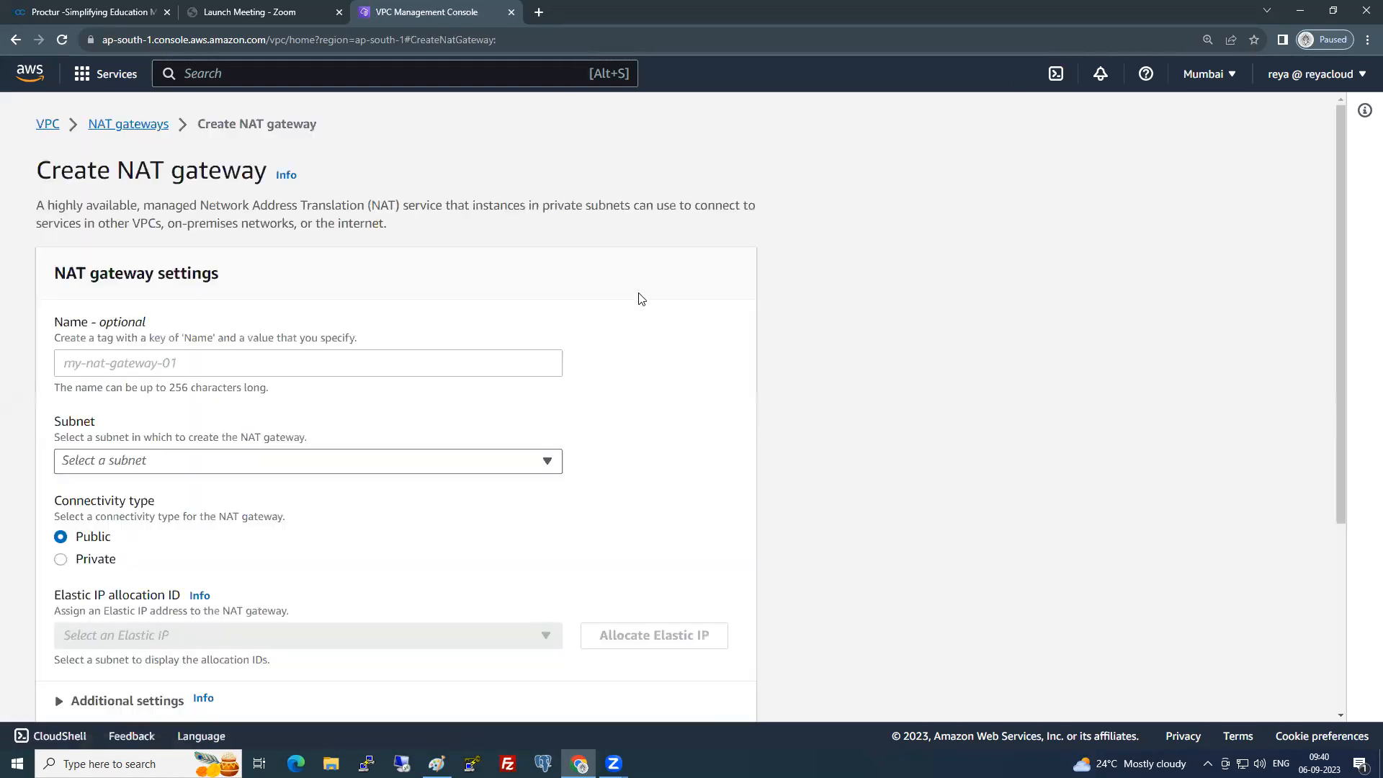
click(264, 374)
click(196, 402)
Place MumbaiNAT in Public Subnet with a new Elastic IP and create it.
click(193, 466)
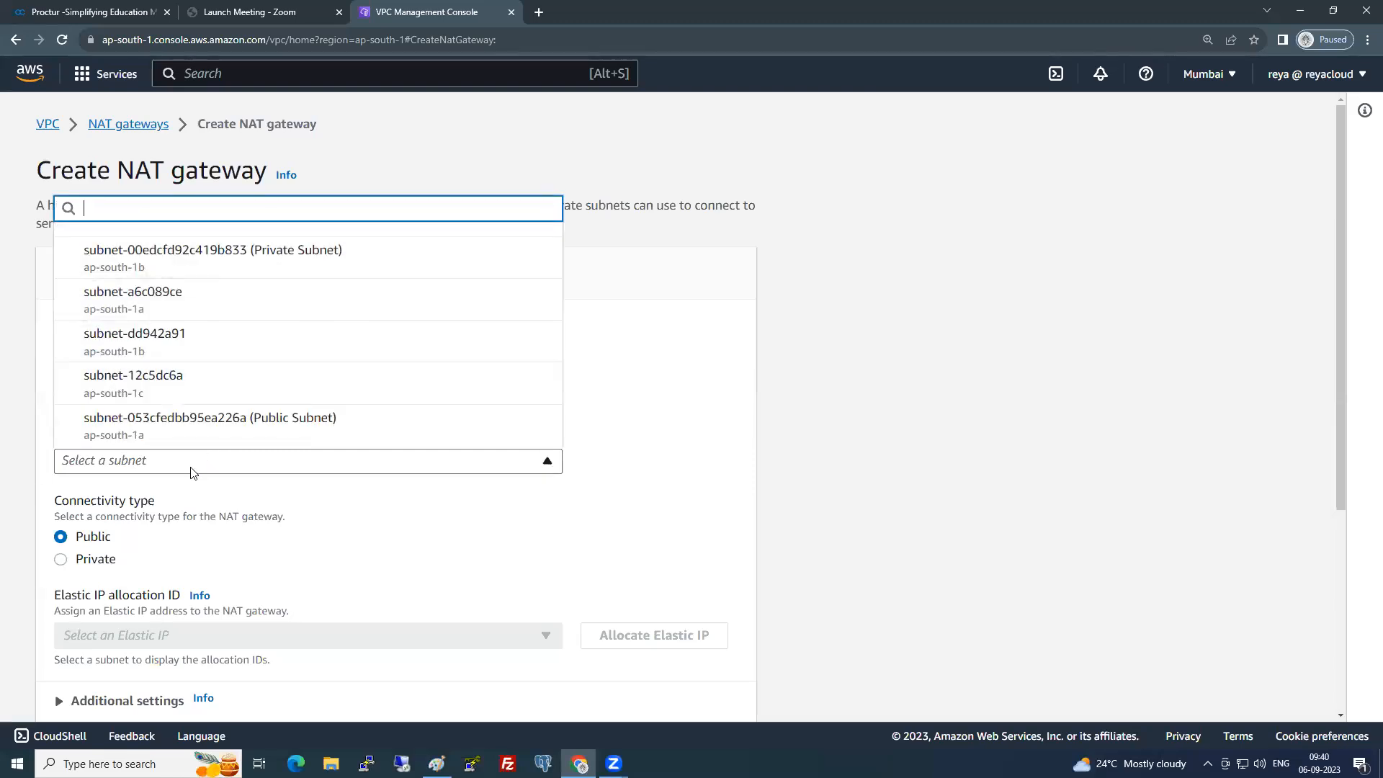
click(279, 436)
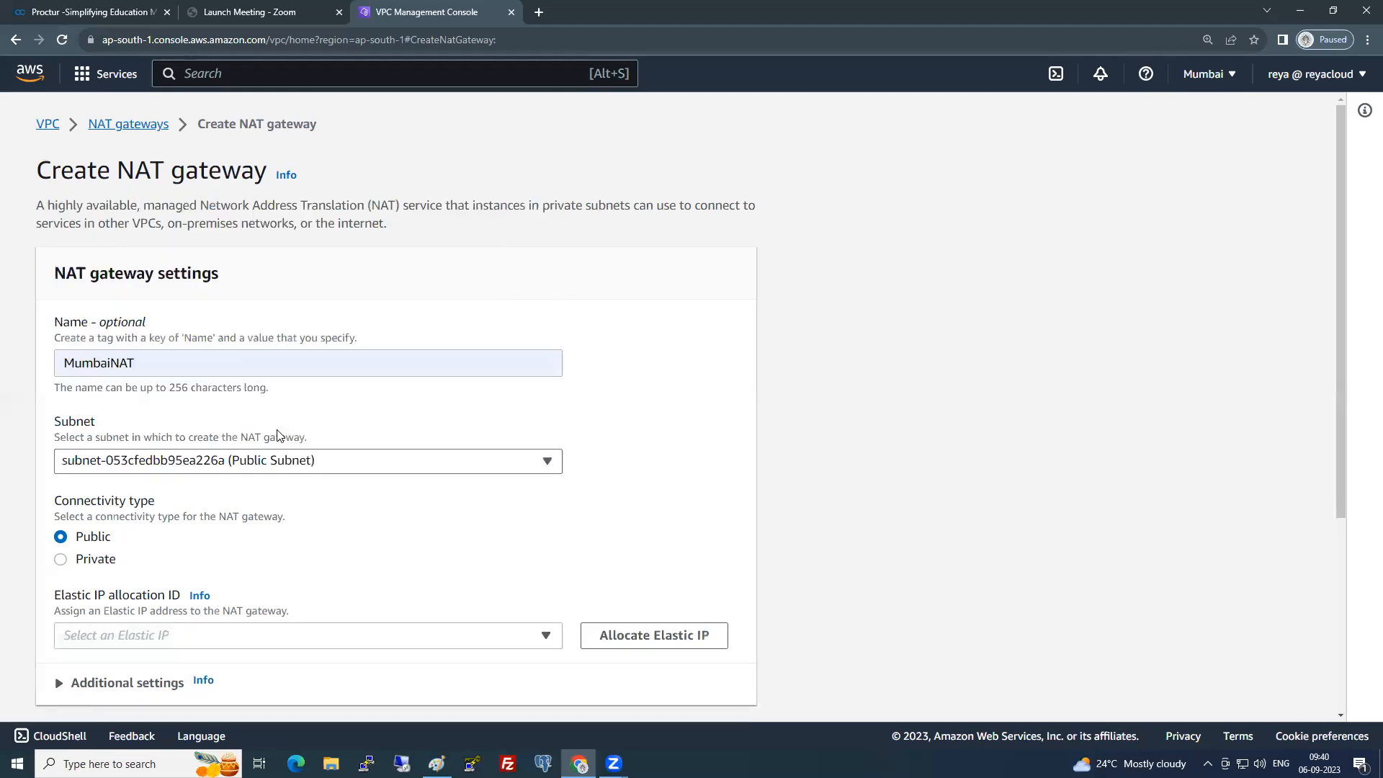
scroll(224, 499, down, 1)
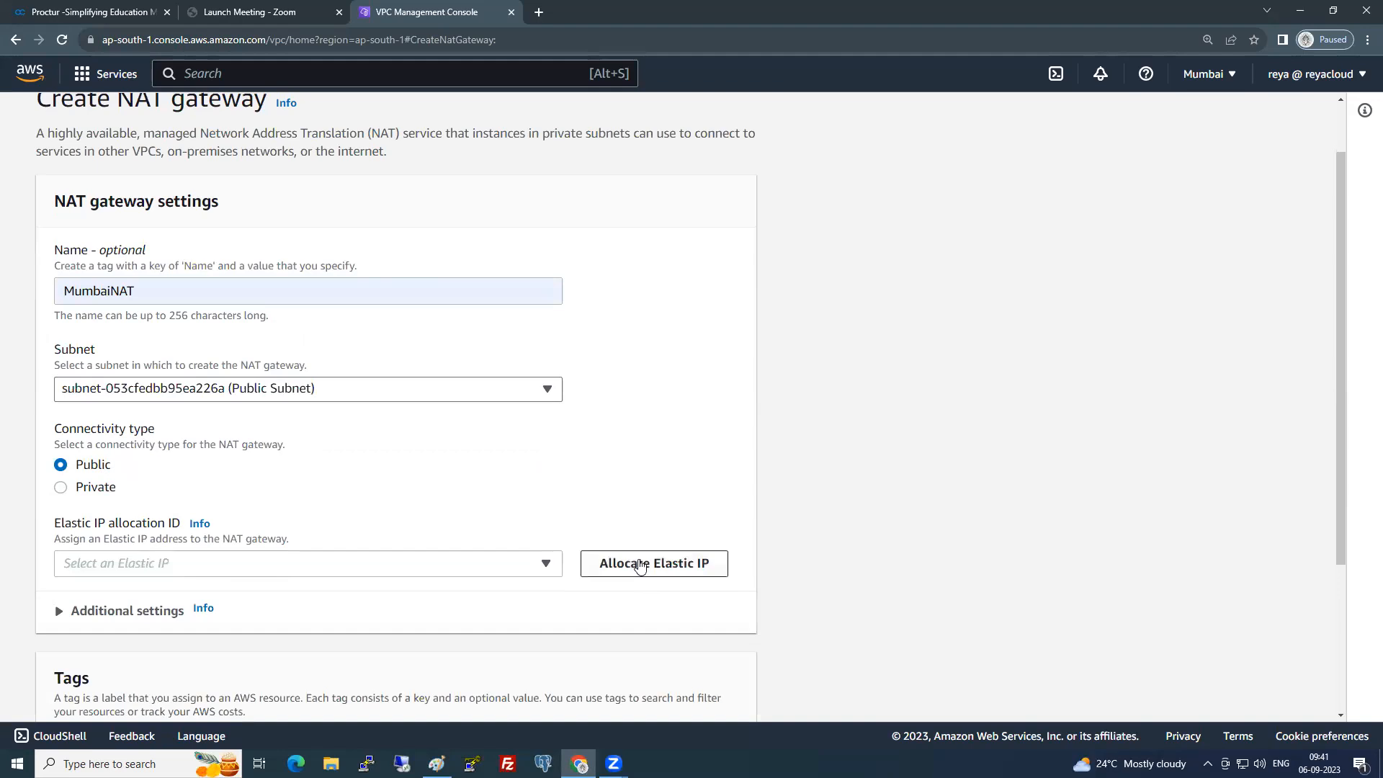
click(639, 563)
scroll(651, 542, down, 5)
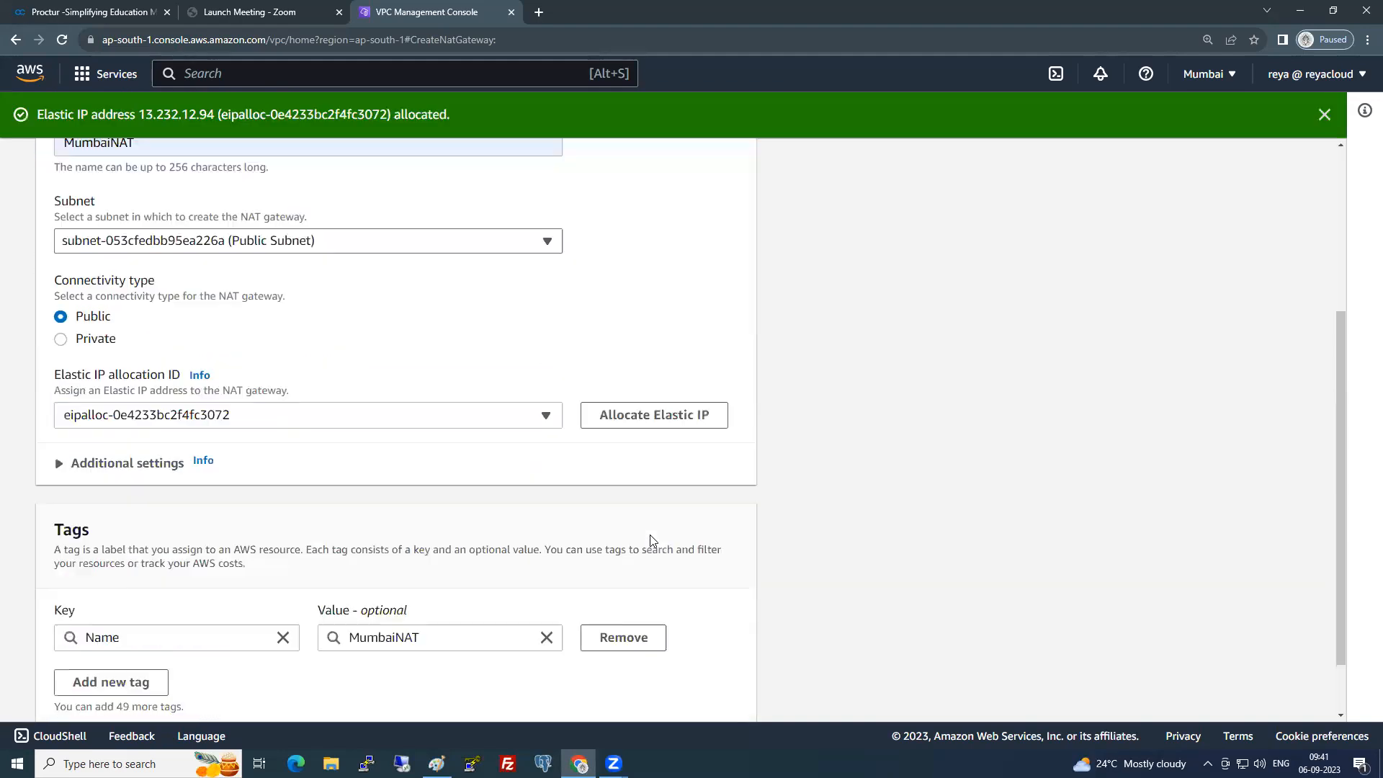
click(711, 692)
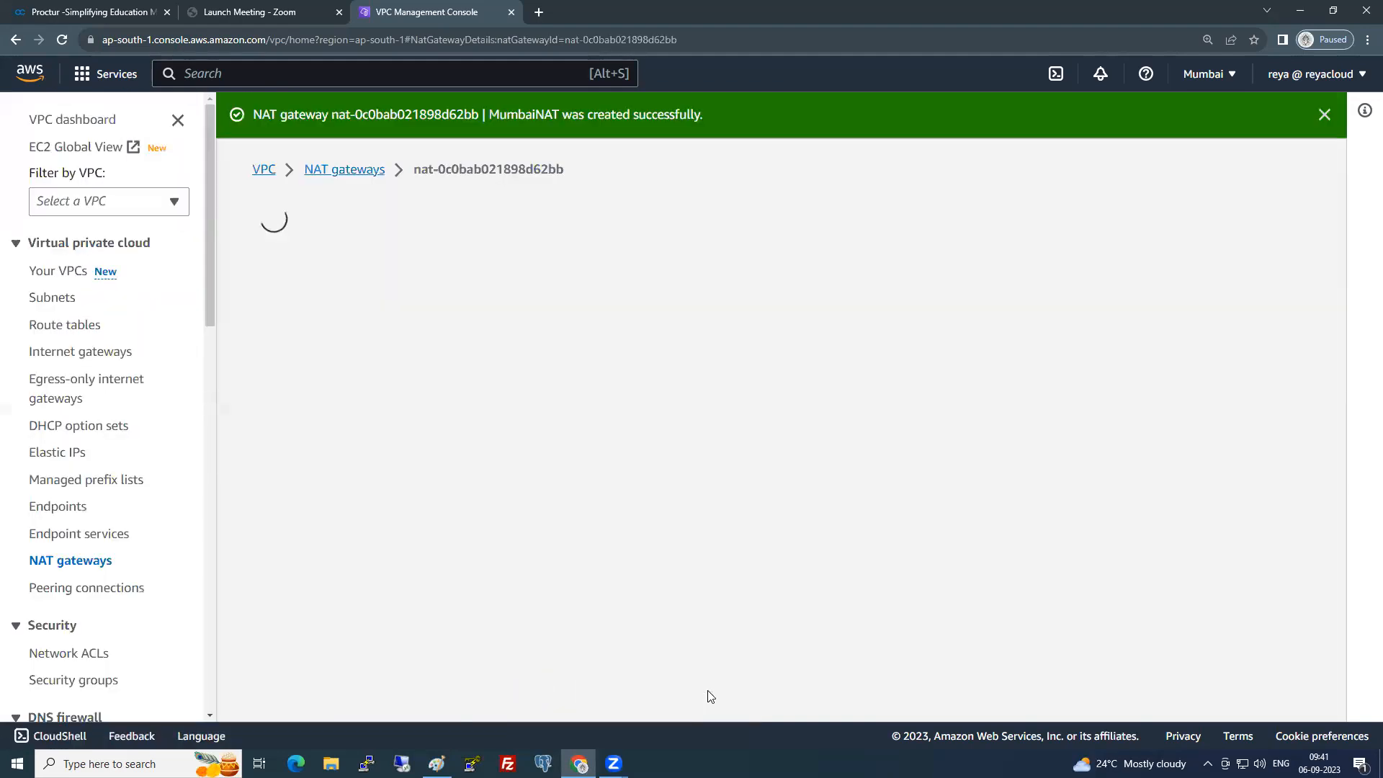
click(343, 170)
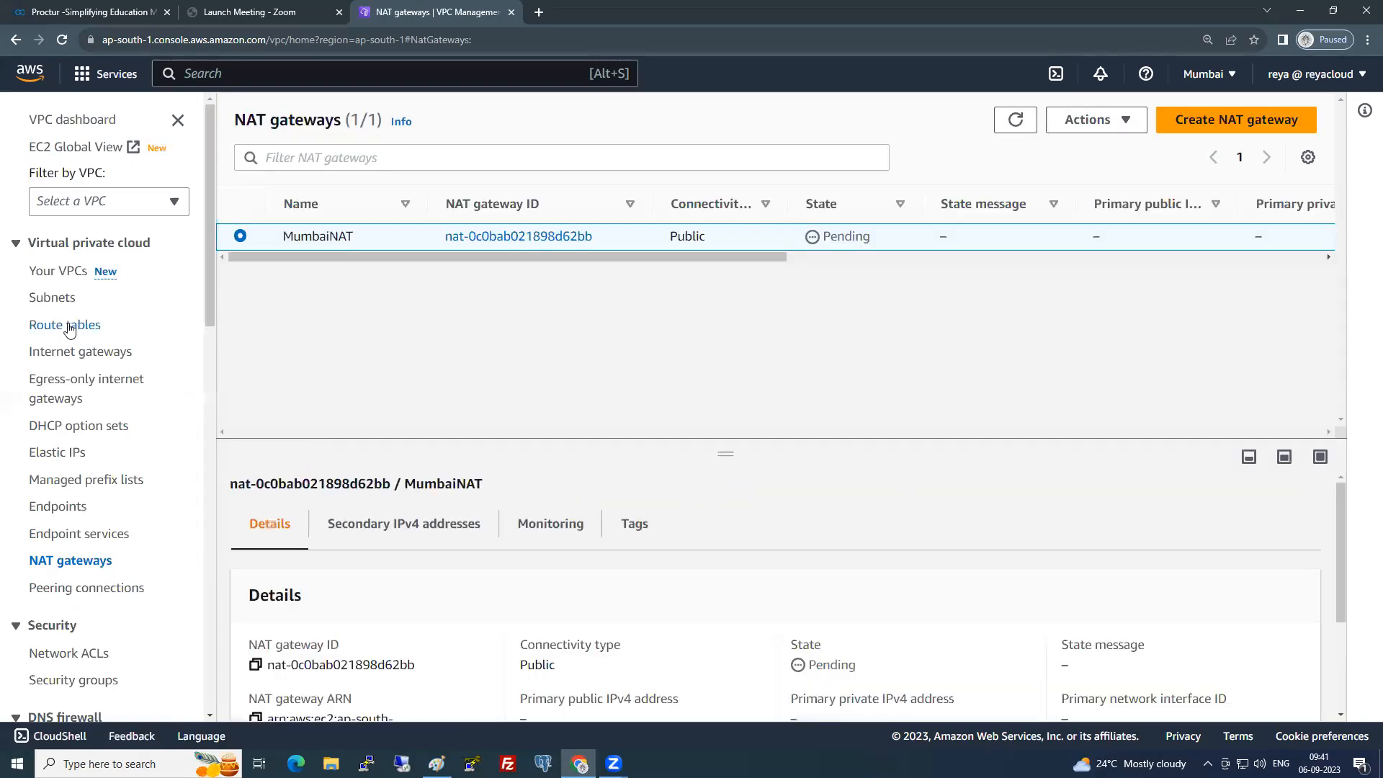
Create a route table named 'Public RT' in MumbaiVPC.
click(81, 327)
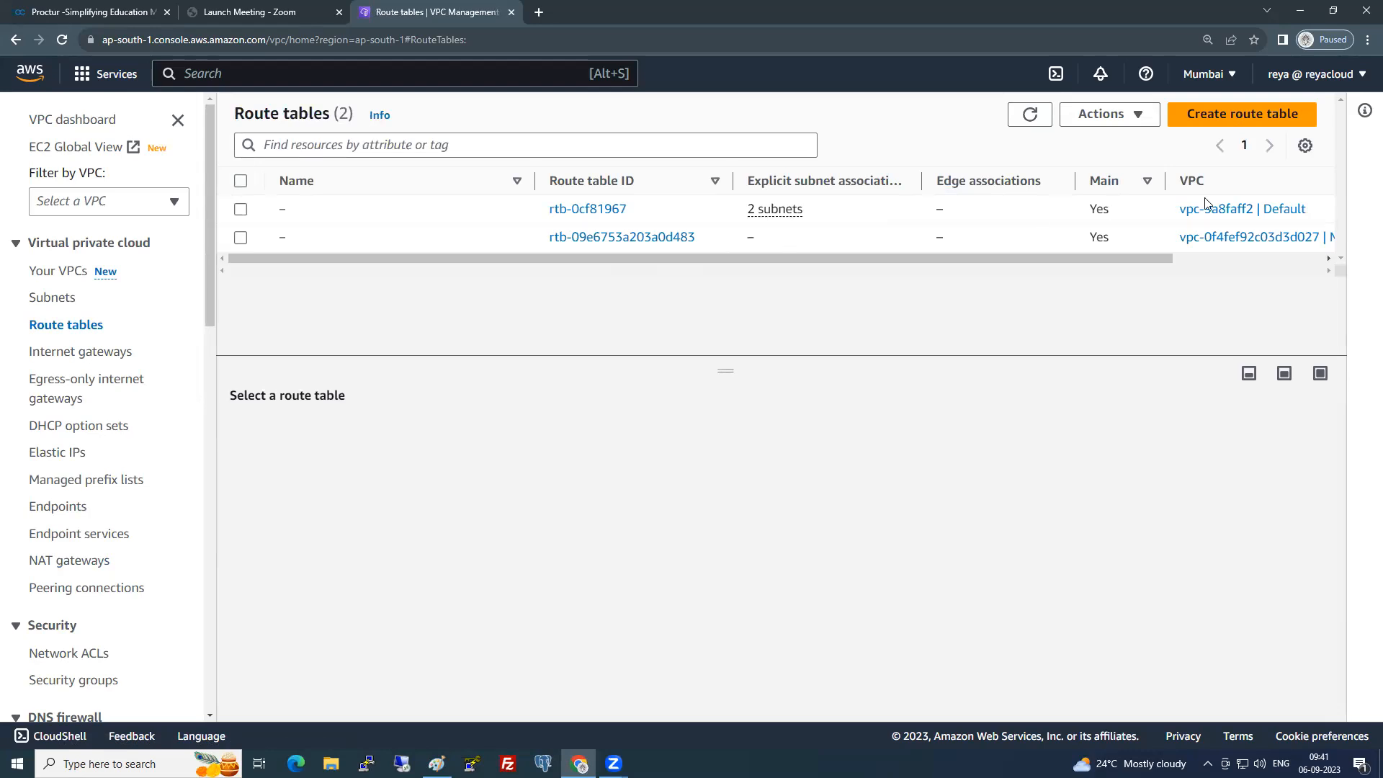
click(1251, 124)
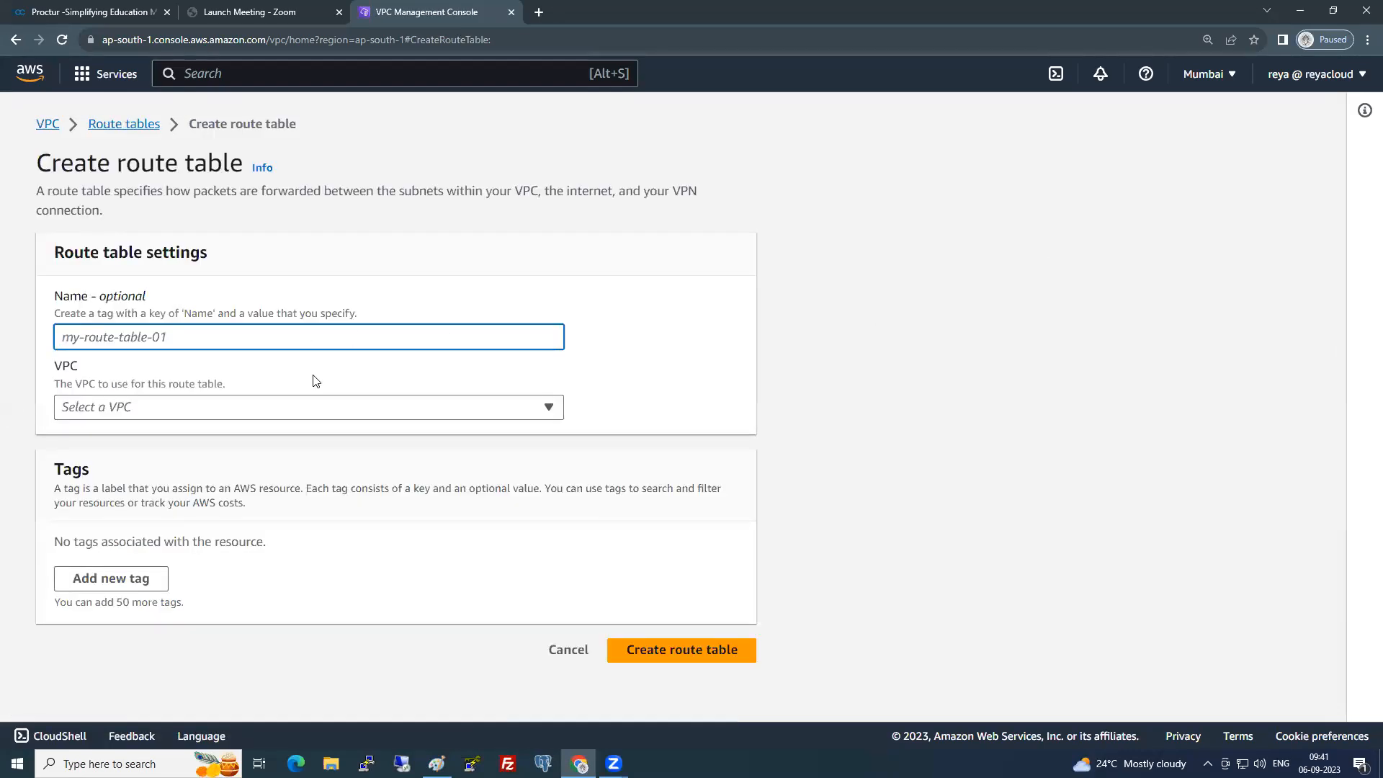
text(Public RT)
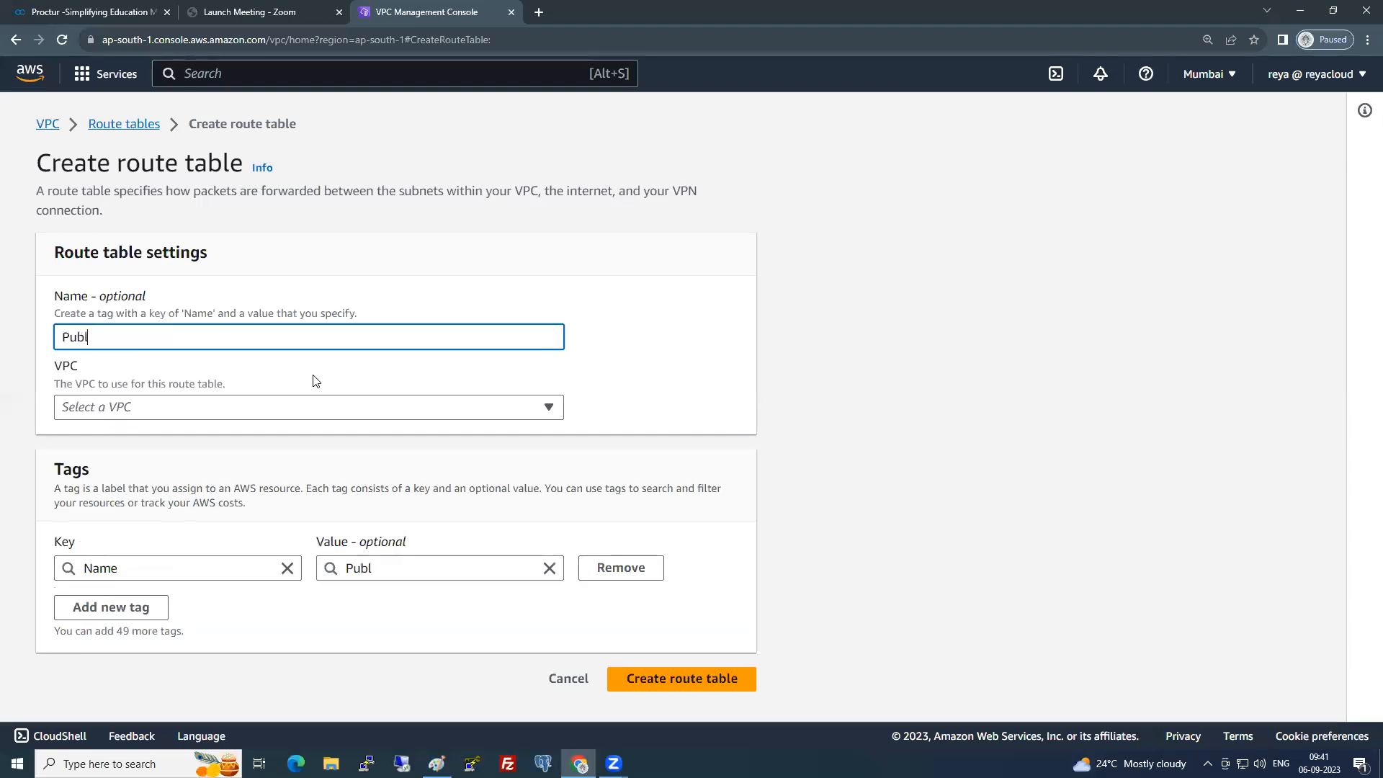
click(268, 412)
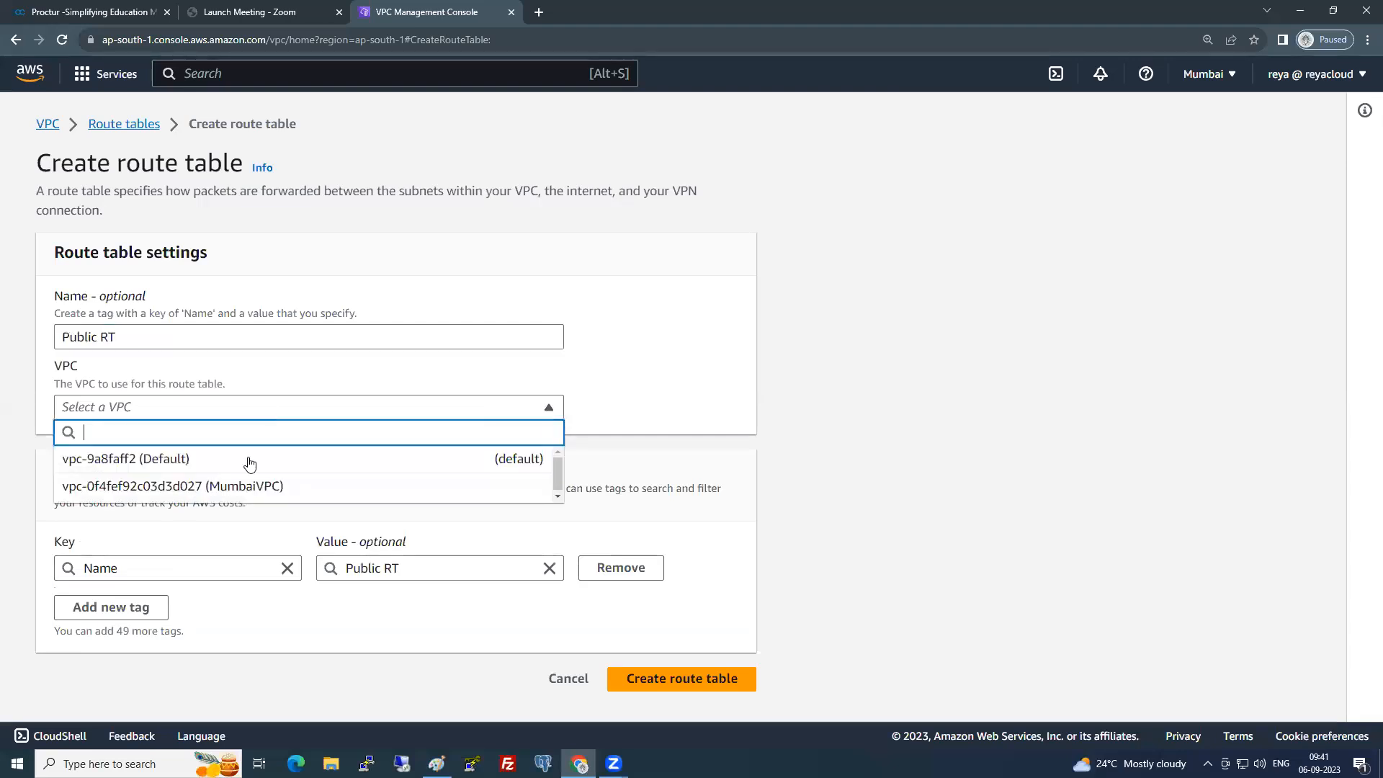
click(252, 484)
click(674, 679)
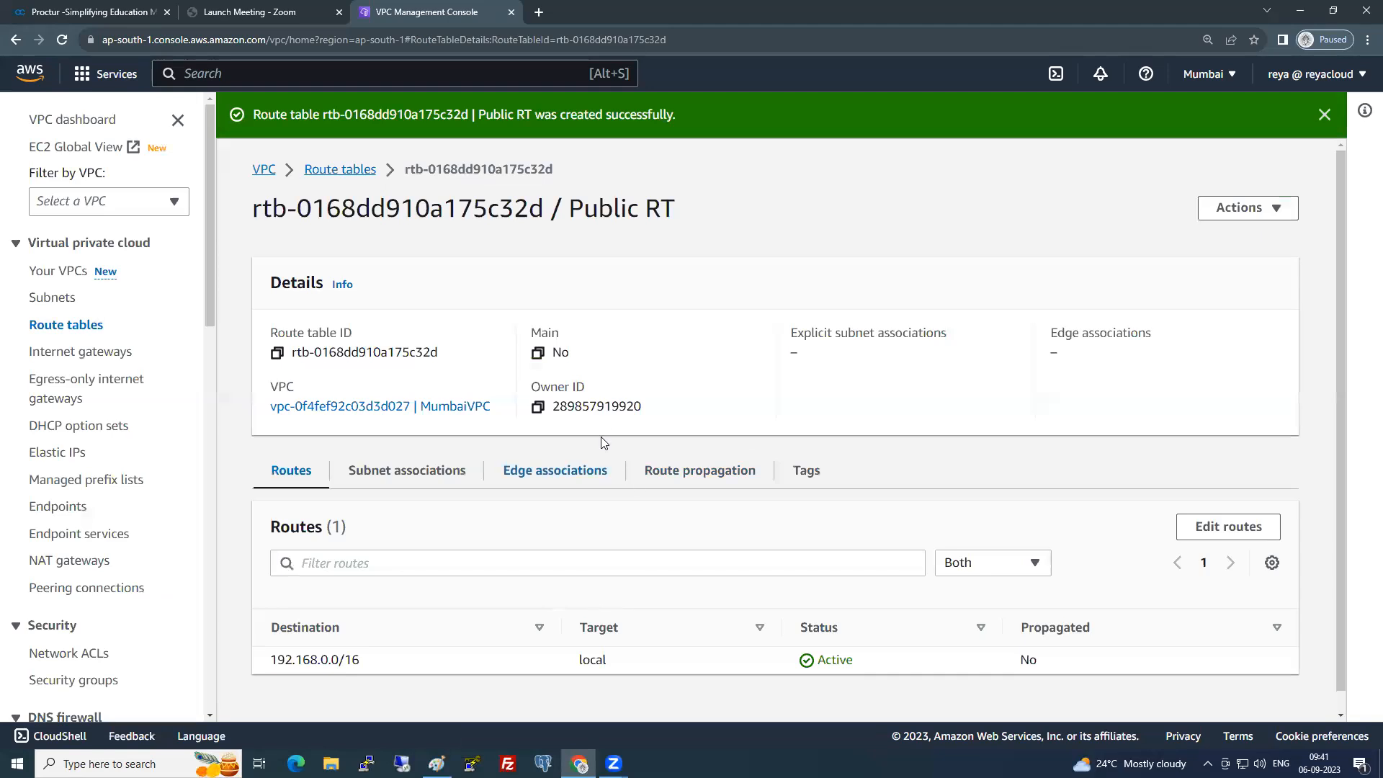
click(364, 170)
Create a second route table named 'Private RT' in MumbaiVPC, then select Public RT.
click(1234, 114)
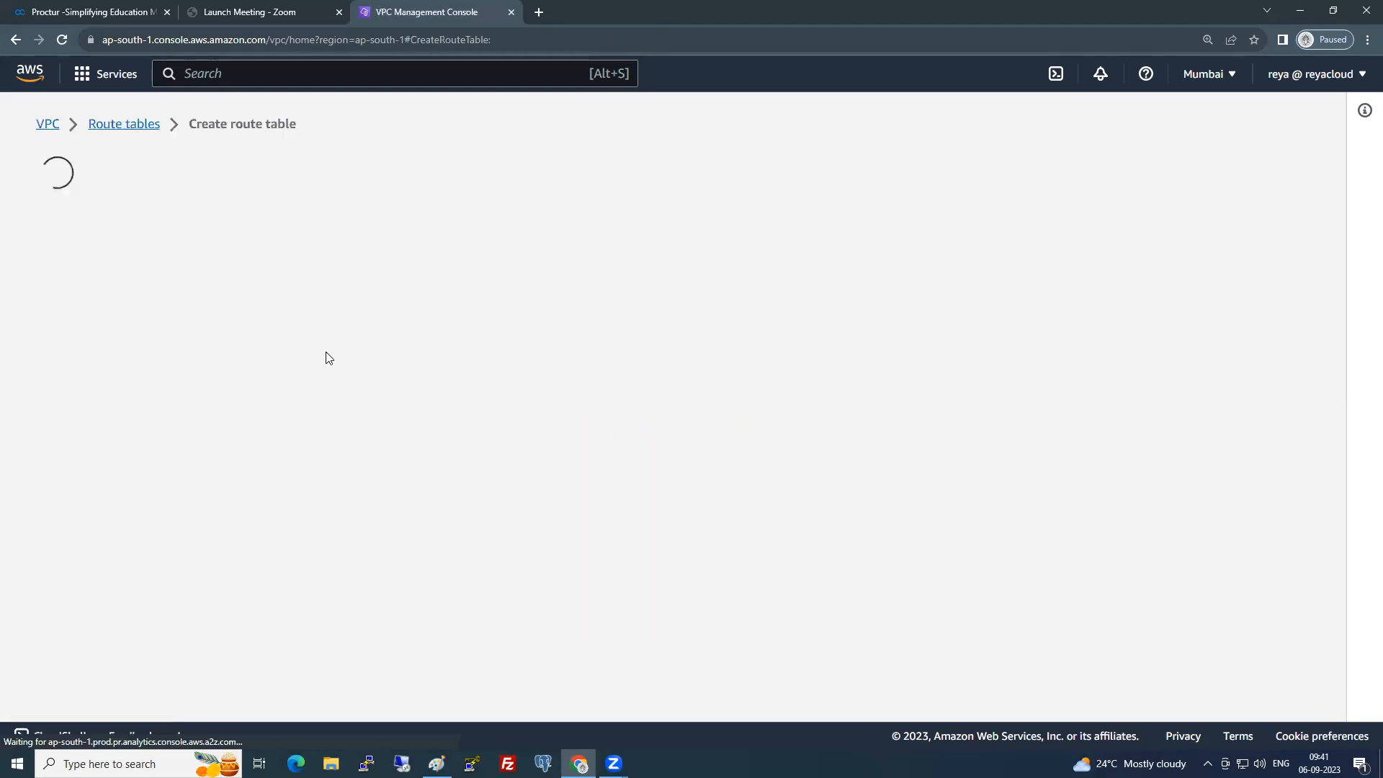
text(Private RT)
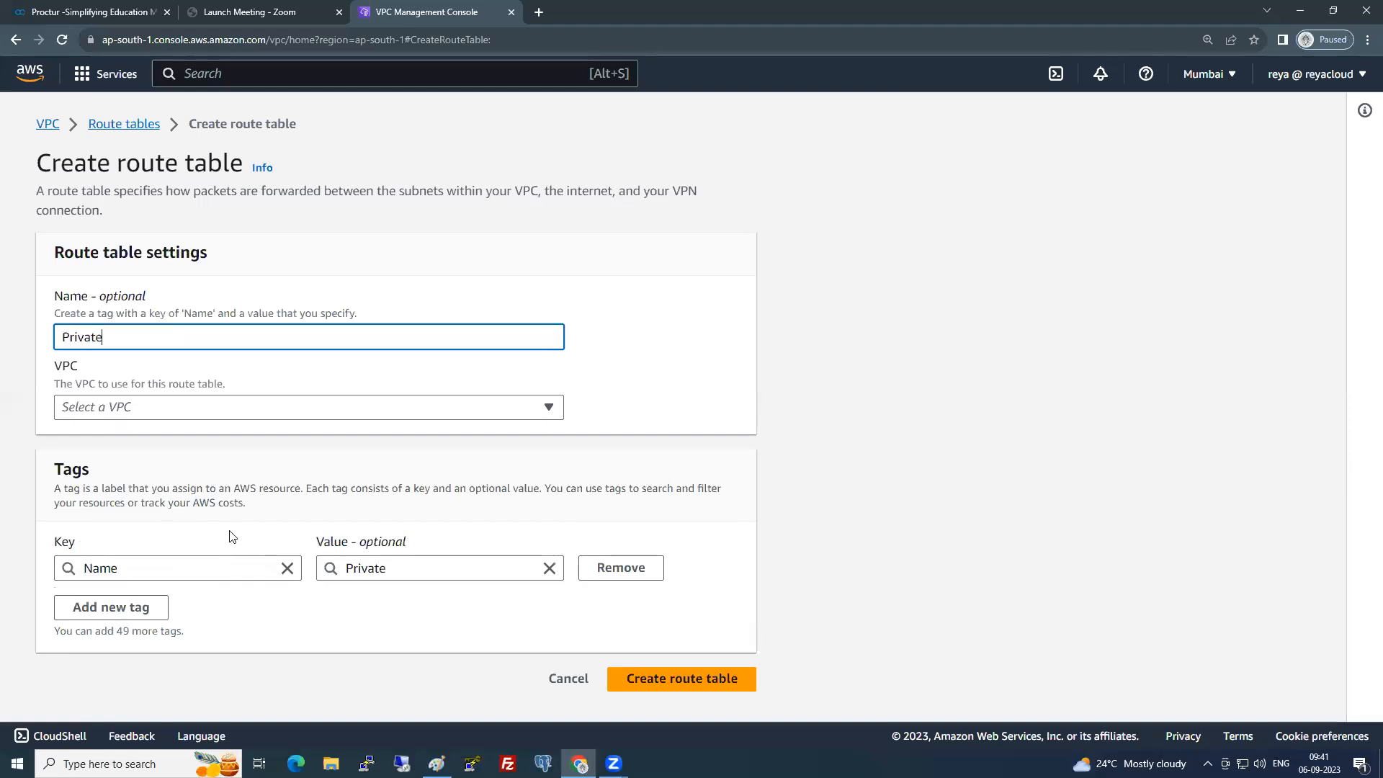
click(158, 407)
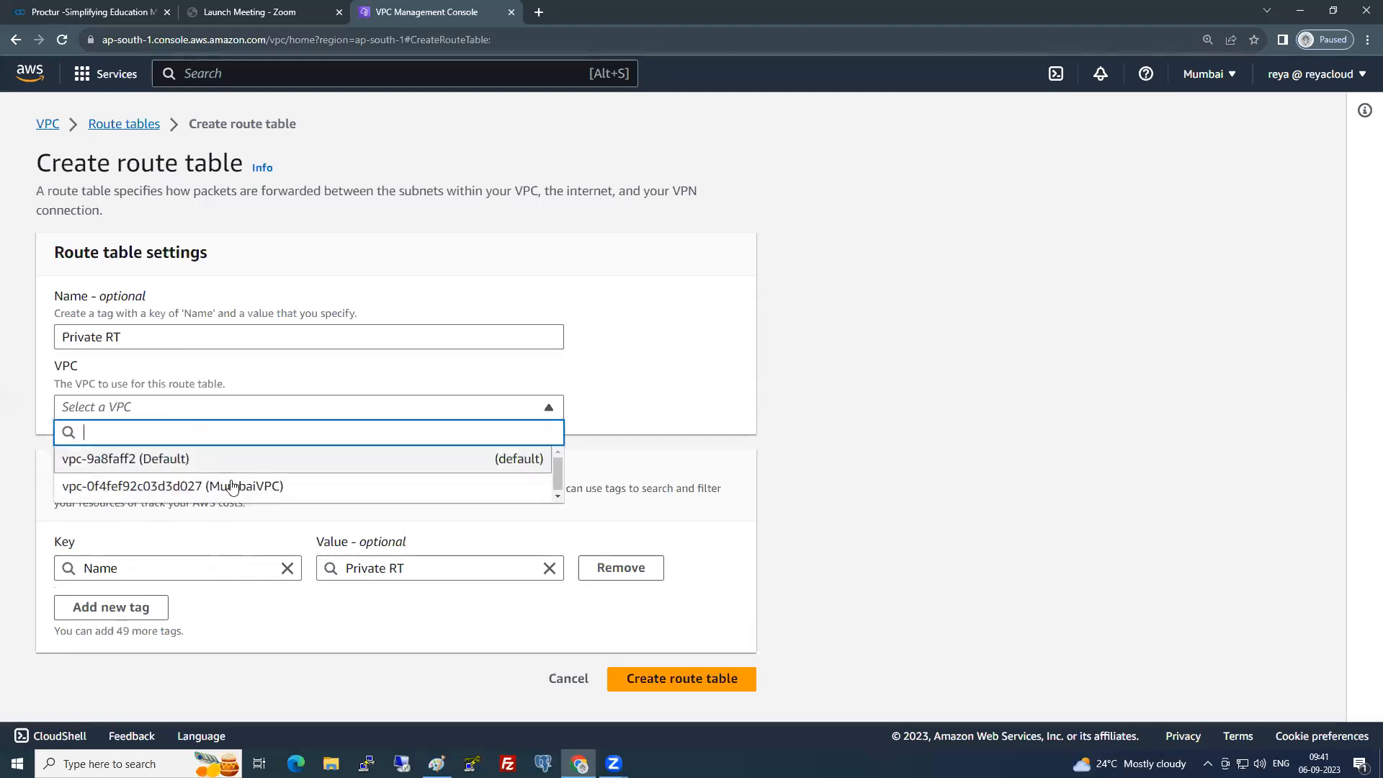
click(232, 485)
click(637, 677)
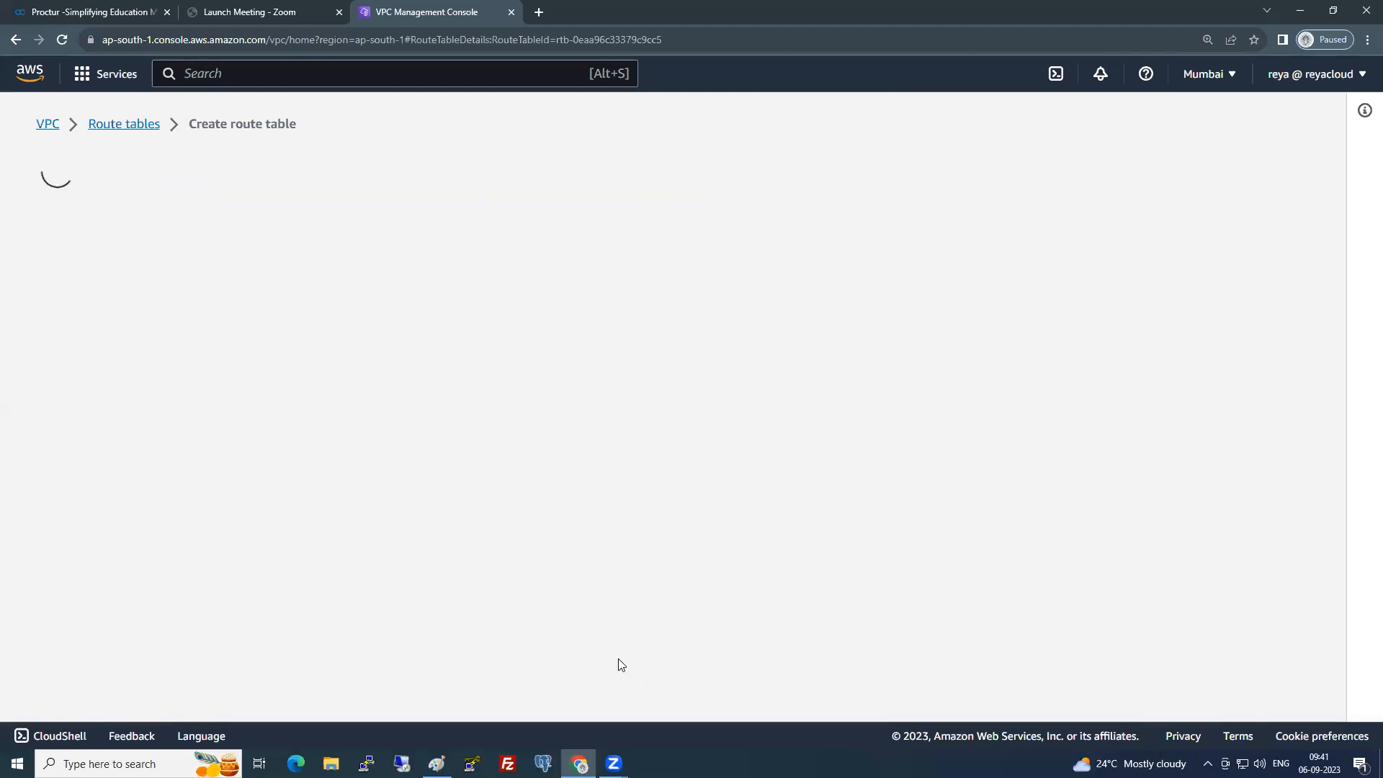
click(349, 172)
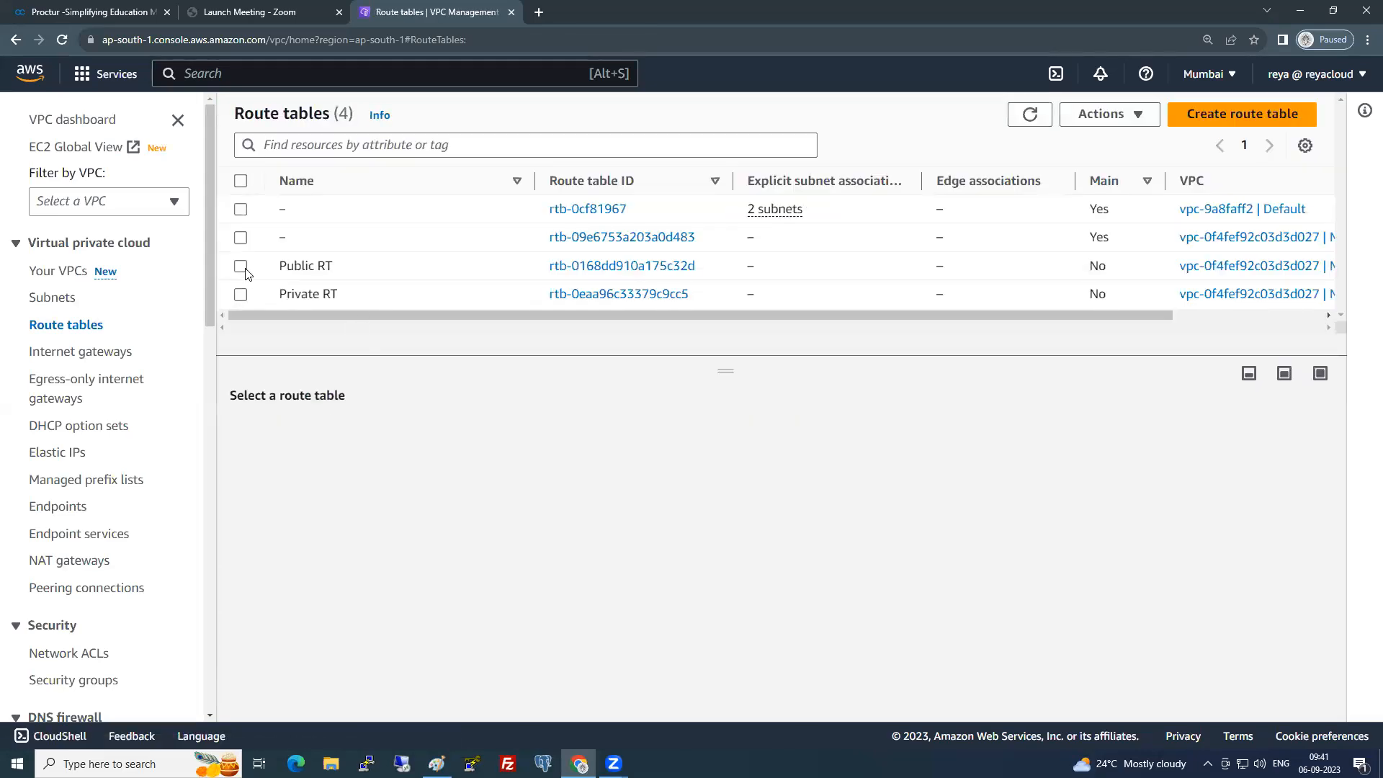
click(241, 267)
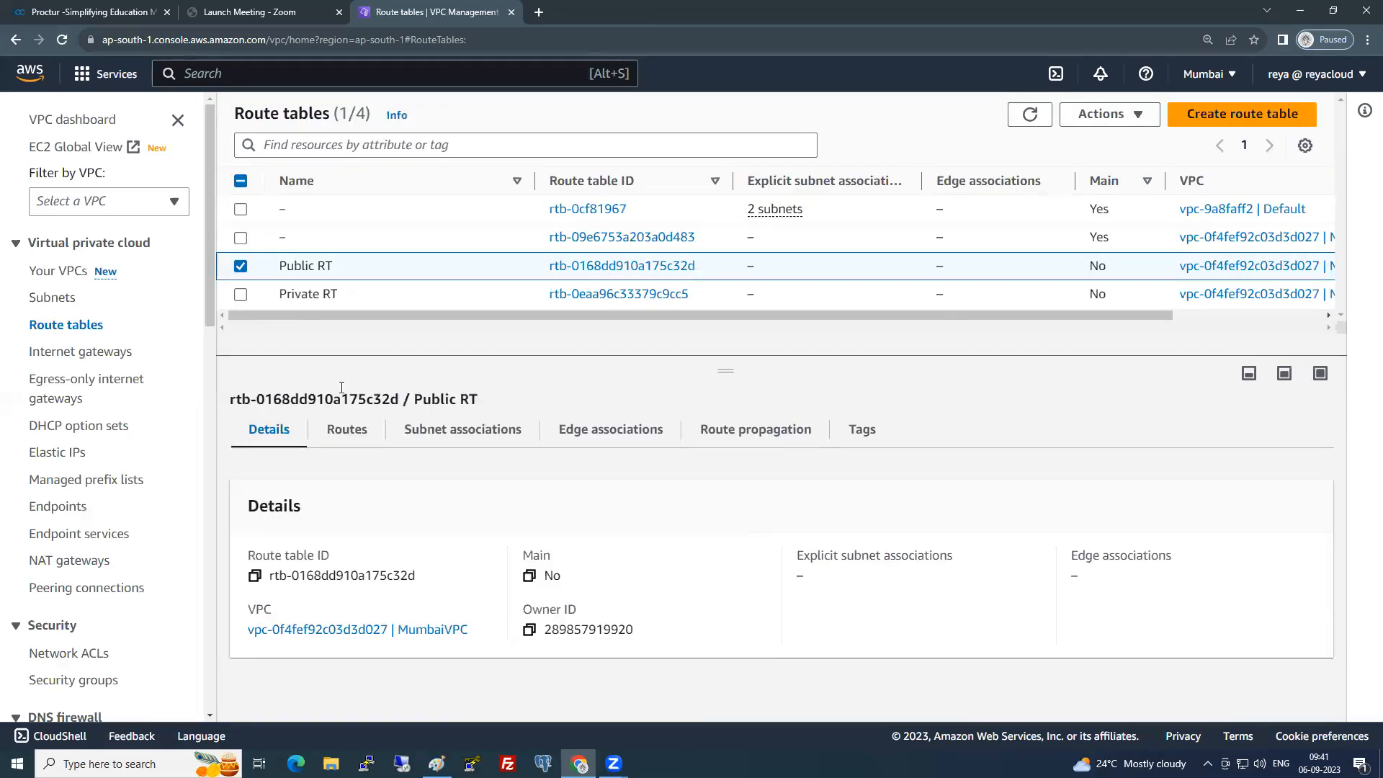
Add a 0.0.0.0/0 route to the MumbaiIGW internet gateway in Public RT.
click(345, 431)
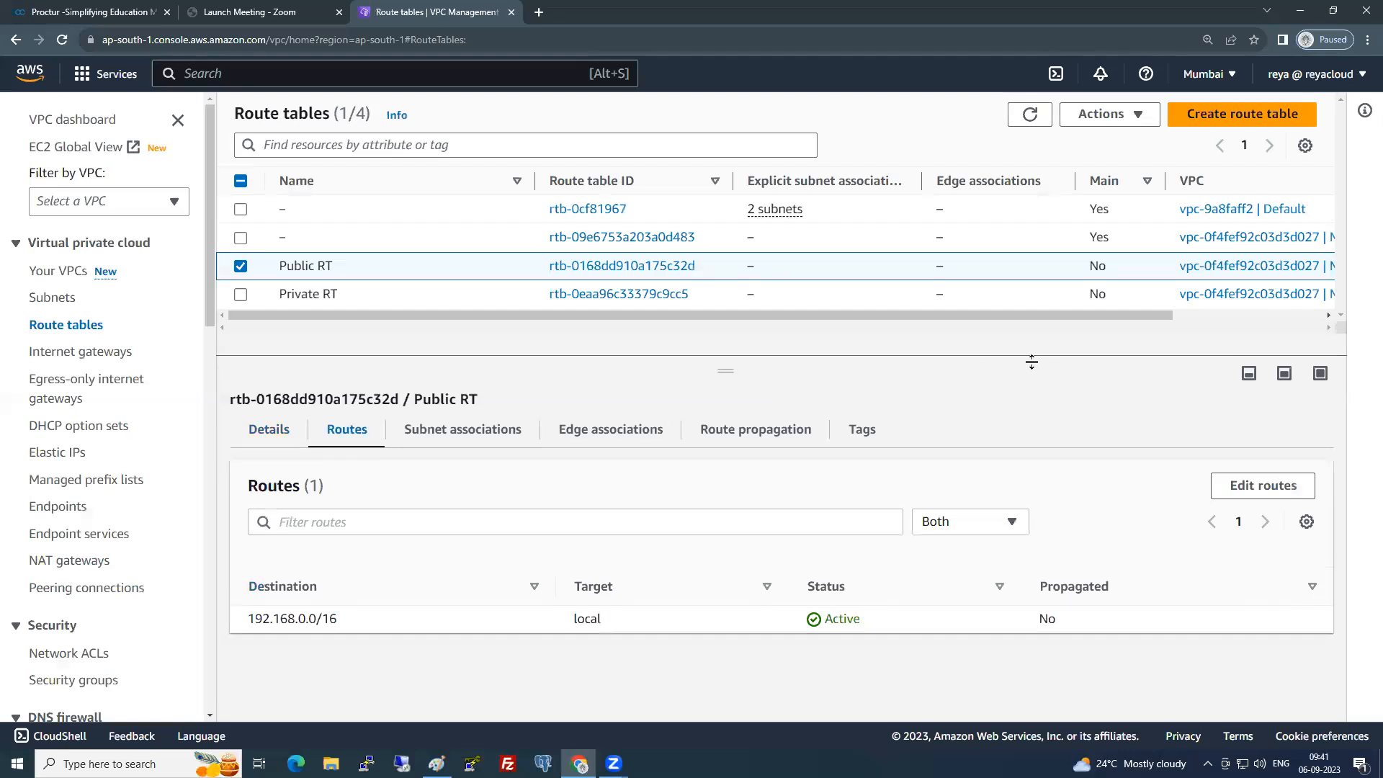
click(1263, 486)
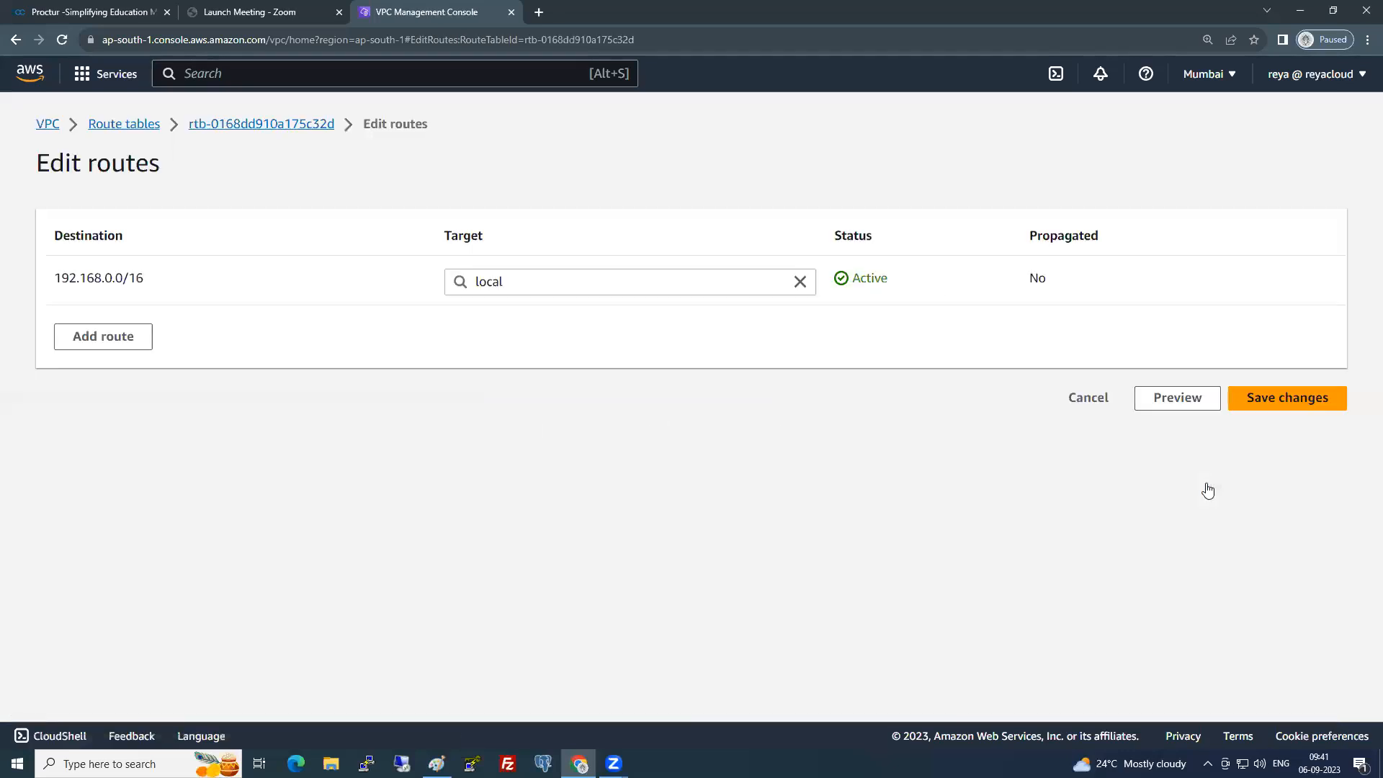
click(105, 339)
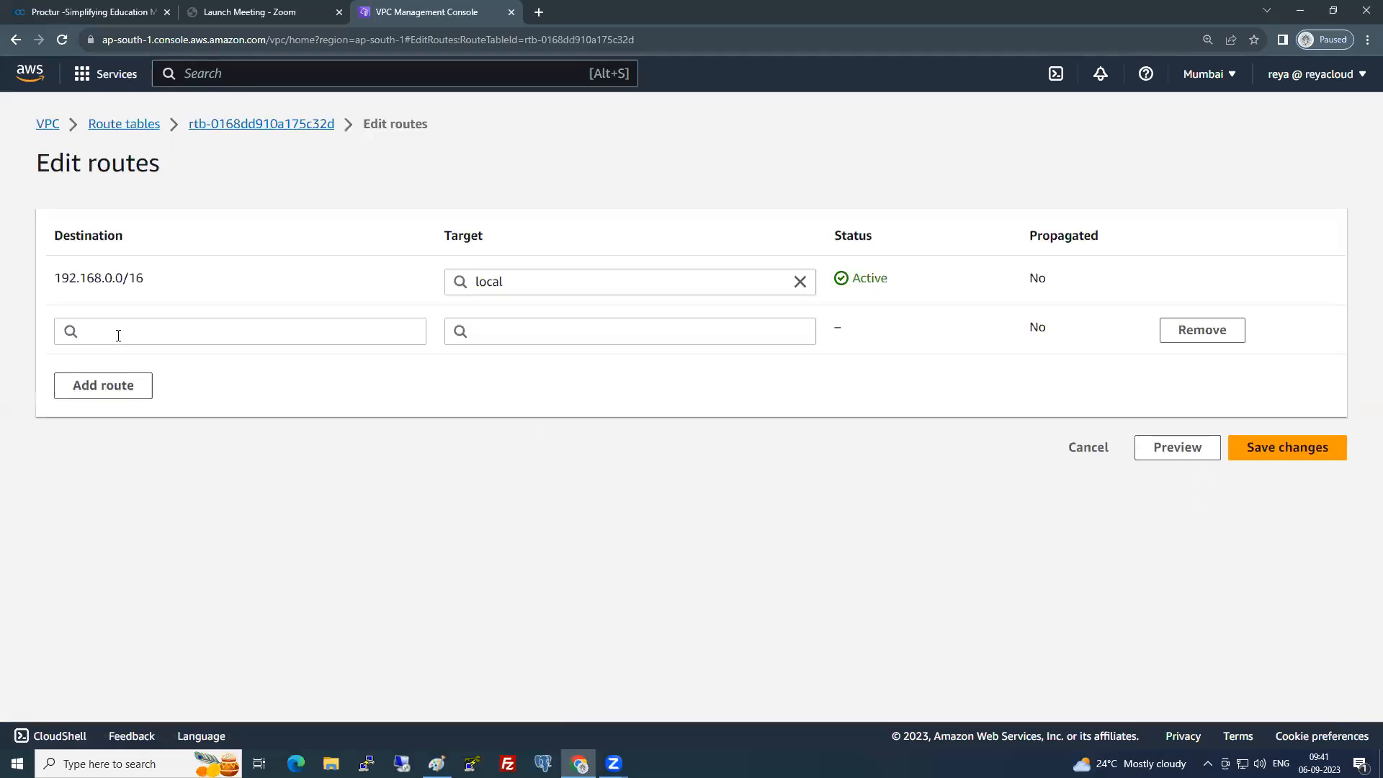
click(122, 331)
click(333, 353)
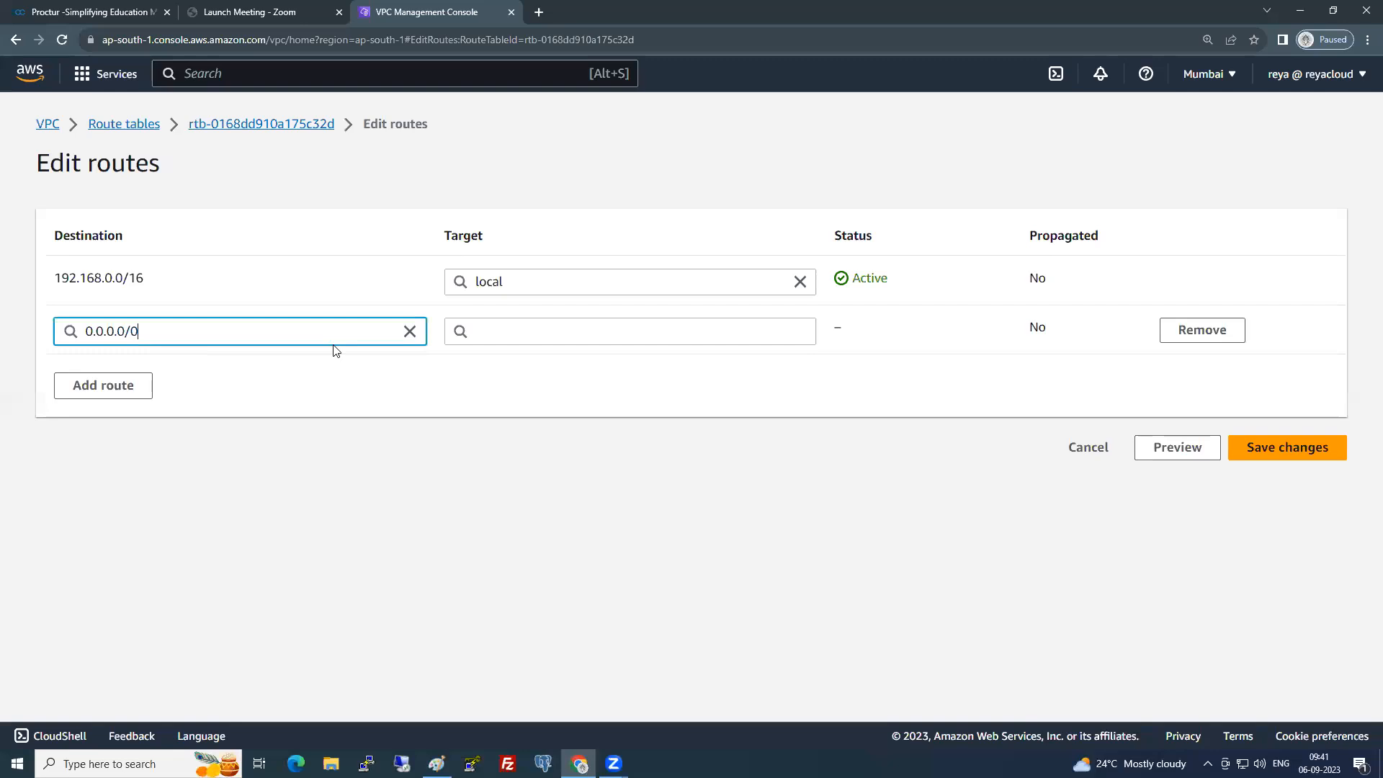
click(525, 331)
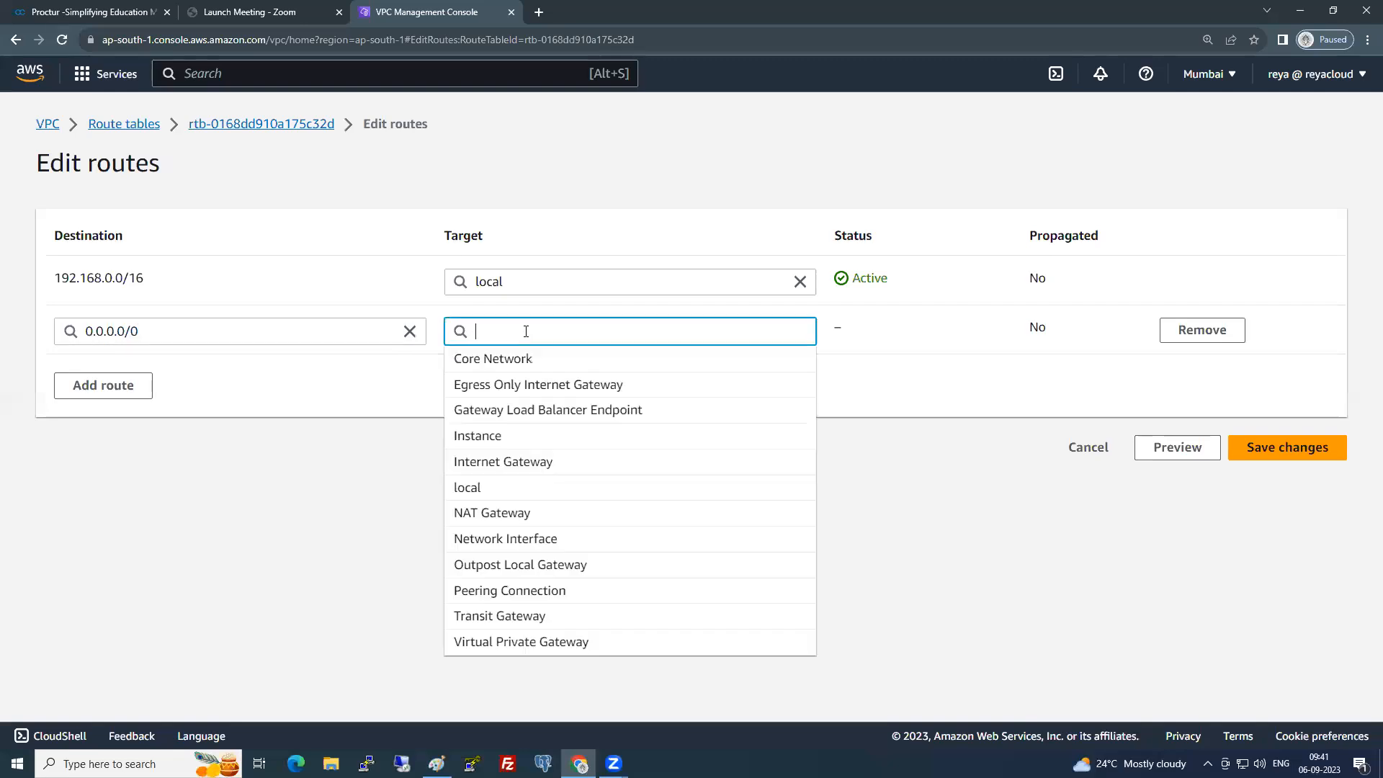
click(524, 465)
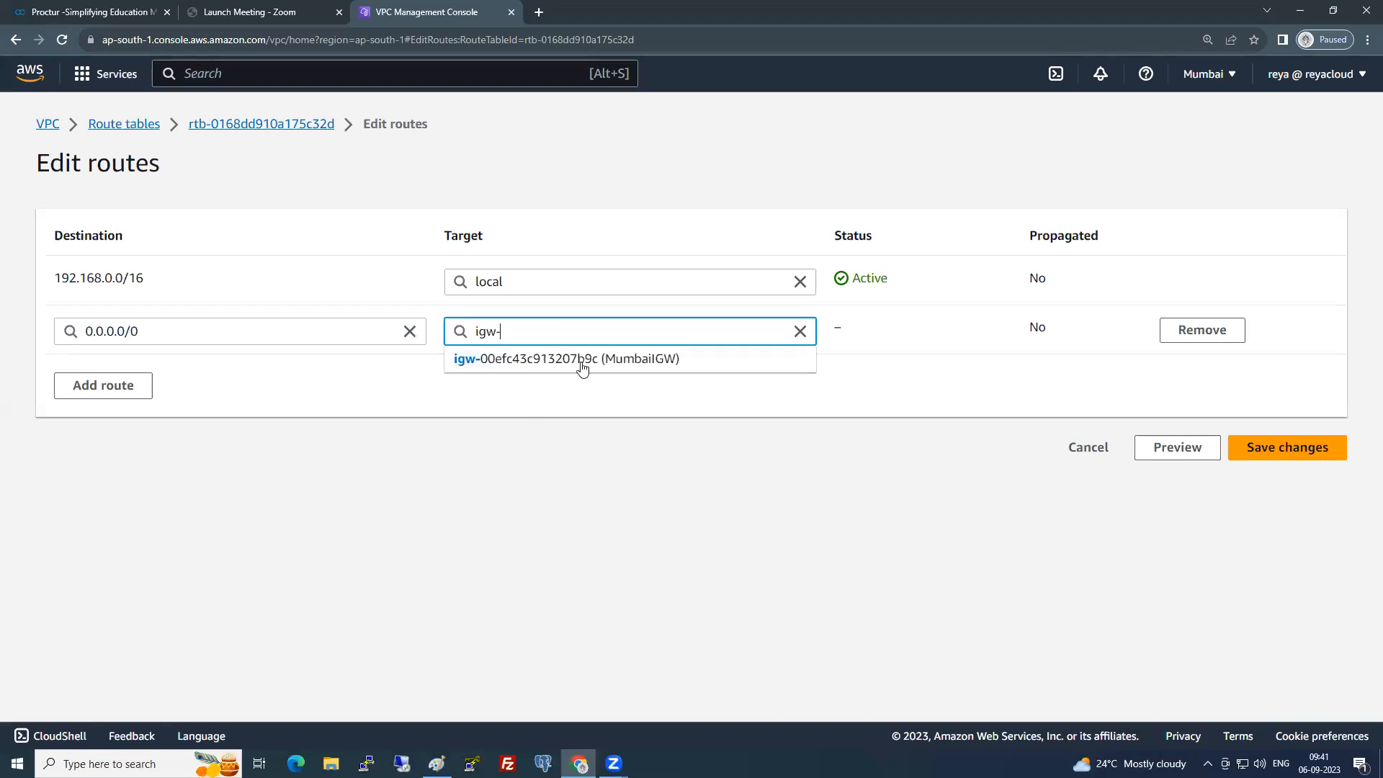
click(576, 365)
click(1271, 452)
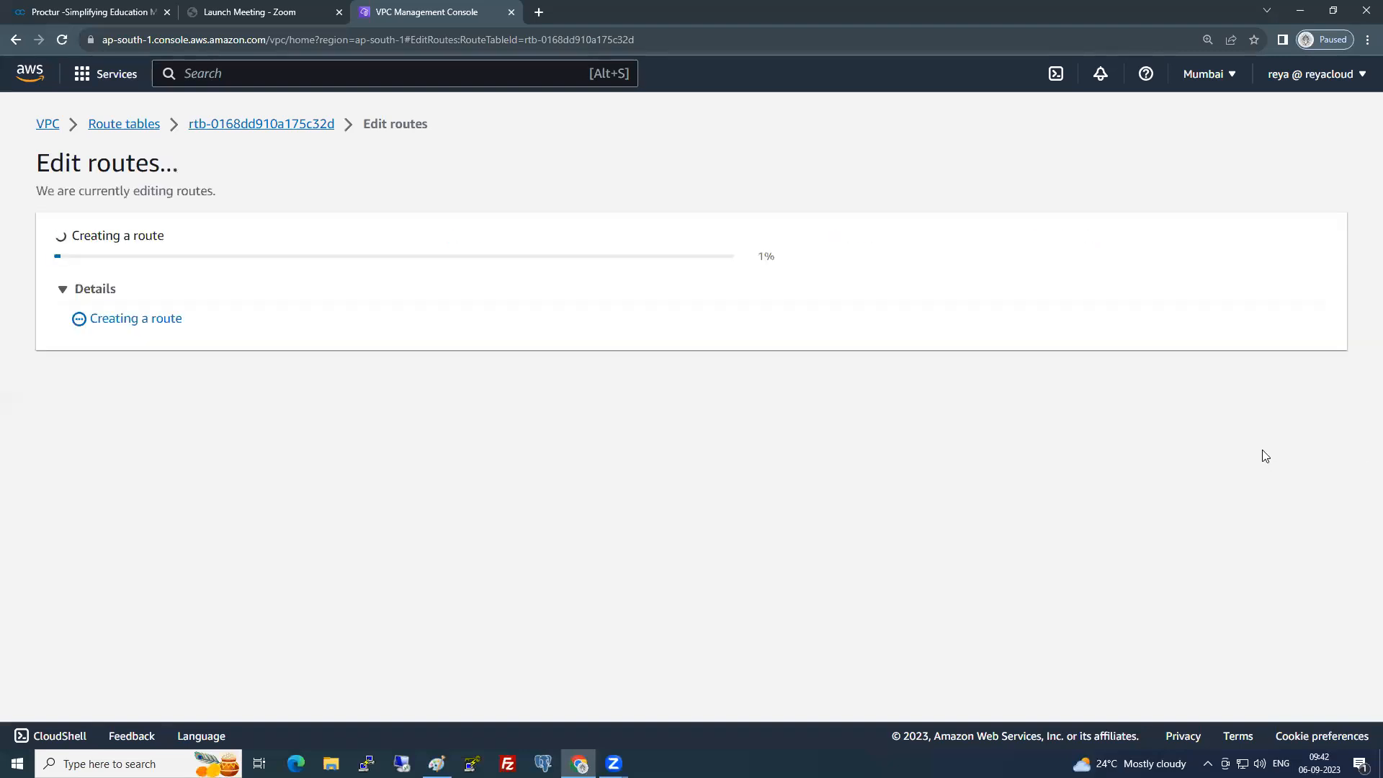
Associate Public Subnet with Public RT and return to the route tables list.
click(455, 498)
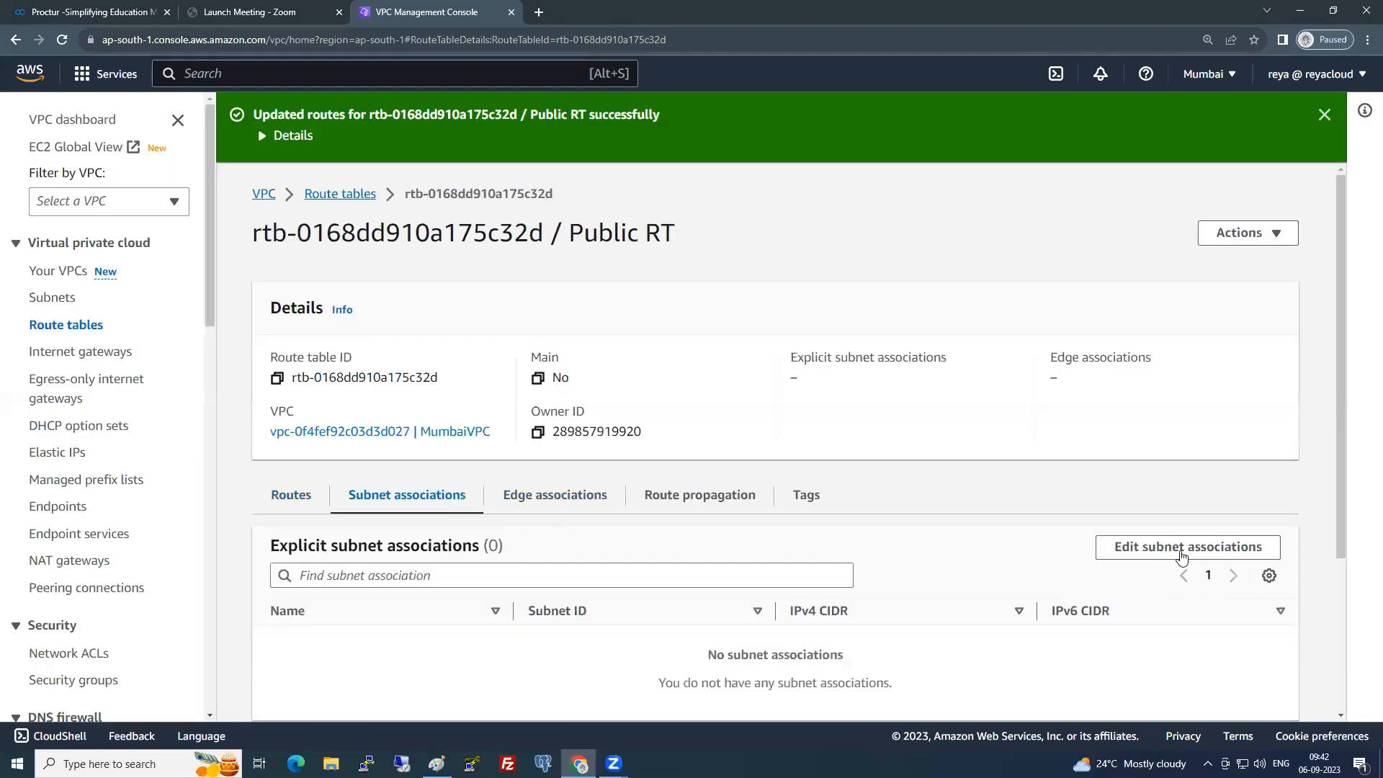
click(1189, 551)
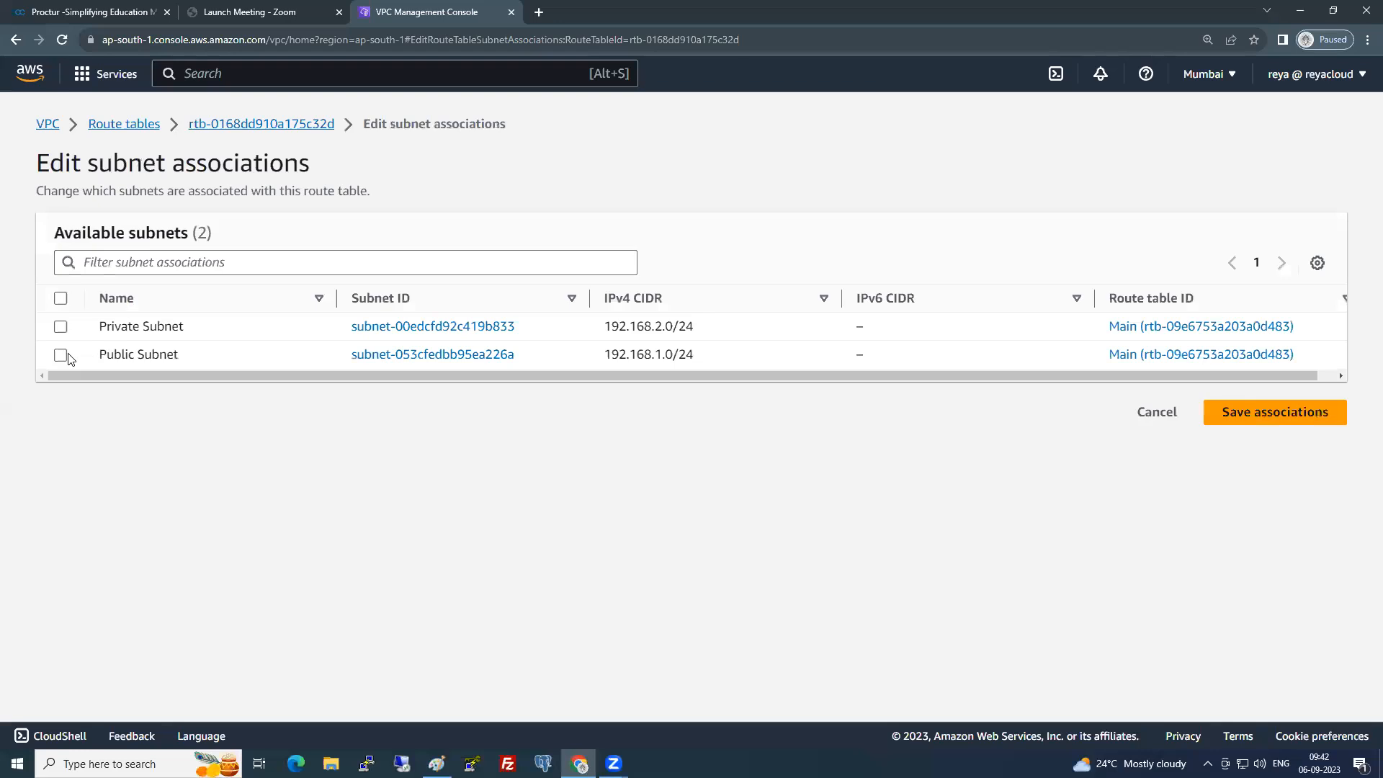
click(76, 358)
click(1271, 531)
click(371, 171)
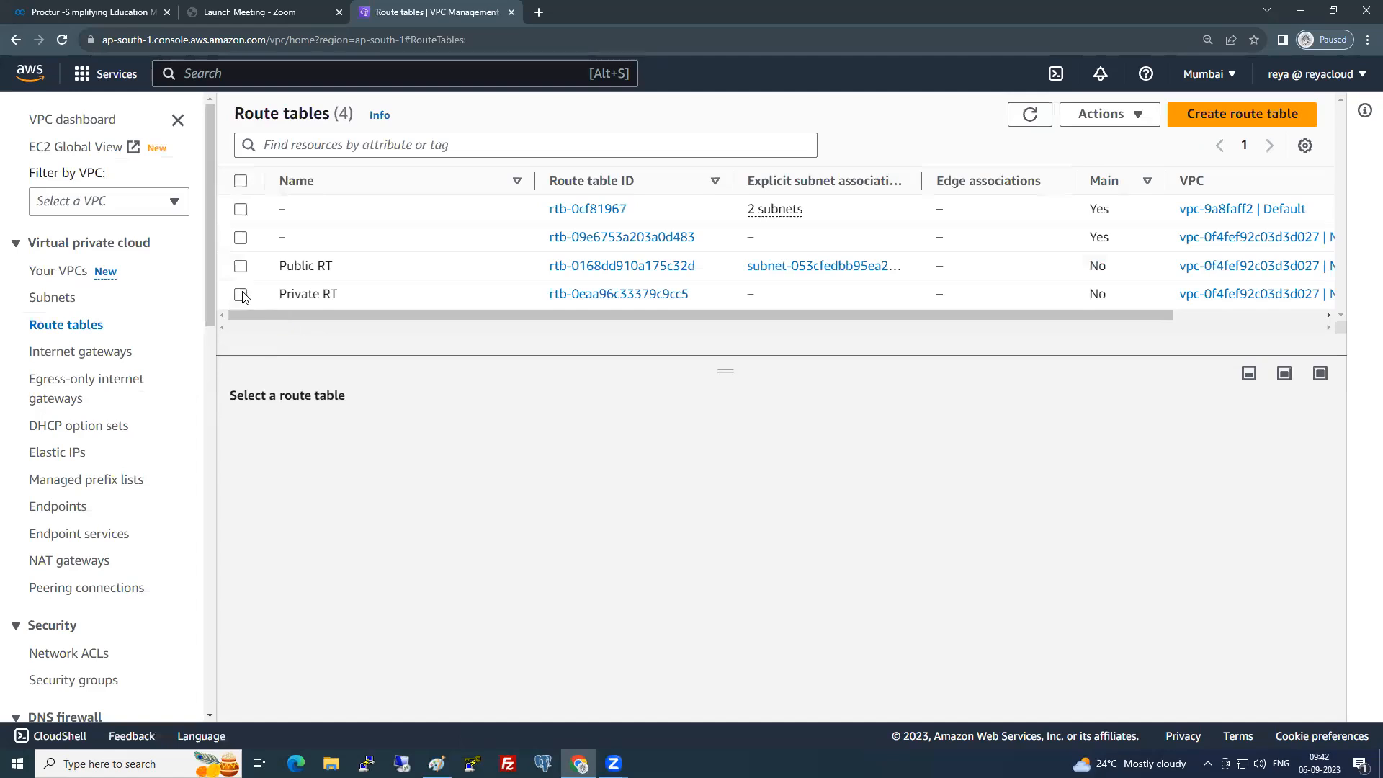
Add a 0.0.0.0/0 route in Private RT targeting NAT gateway nat-0c0bab021898d62bb.
click(242, 294)
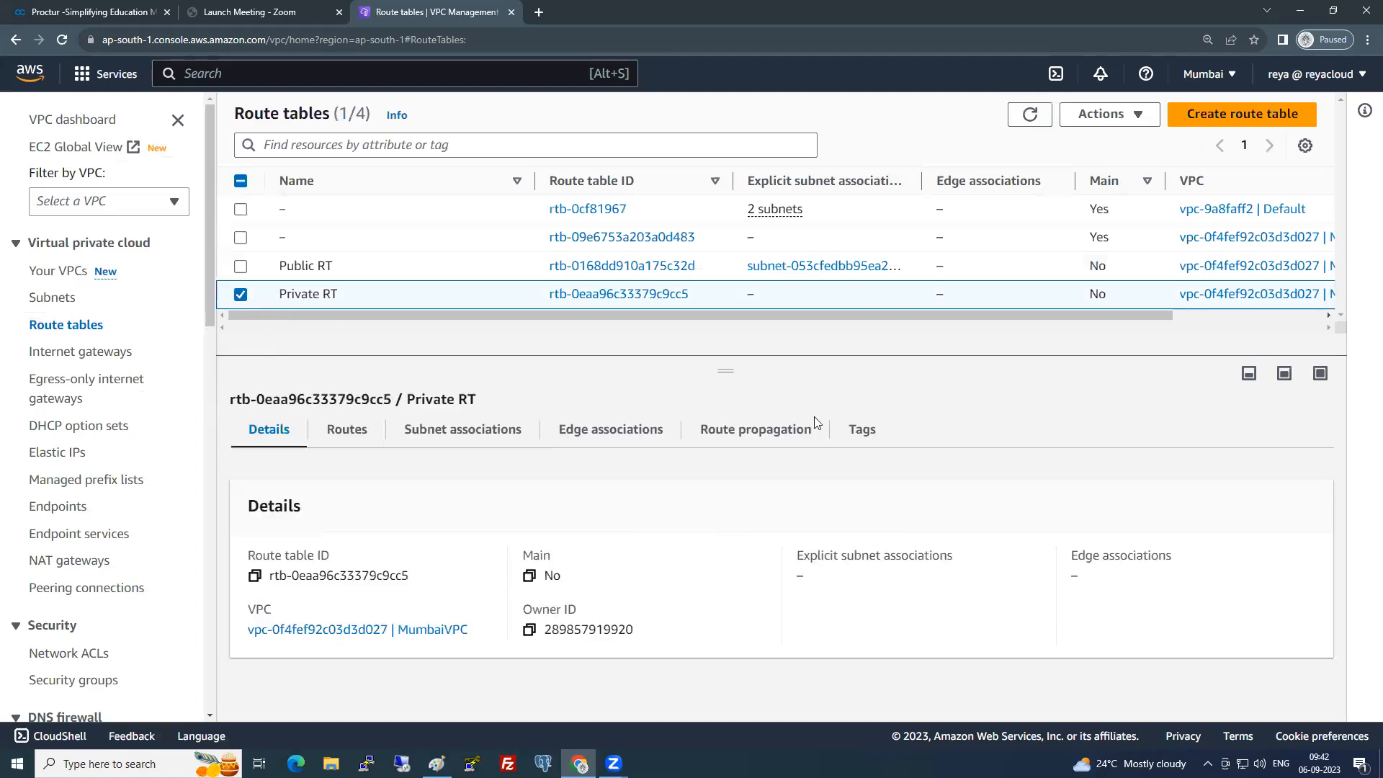
click(348, 430)
click(1265, 484)
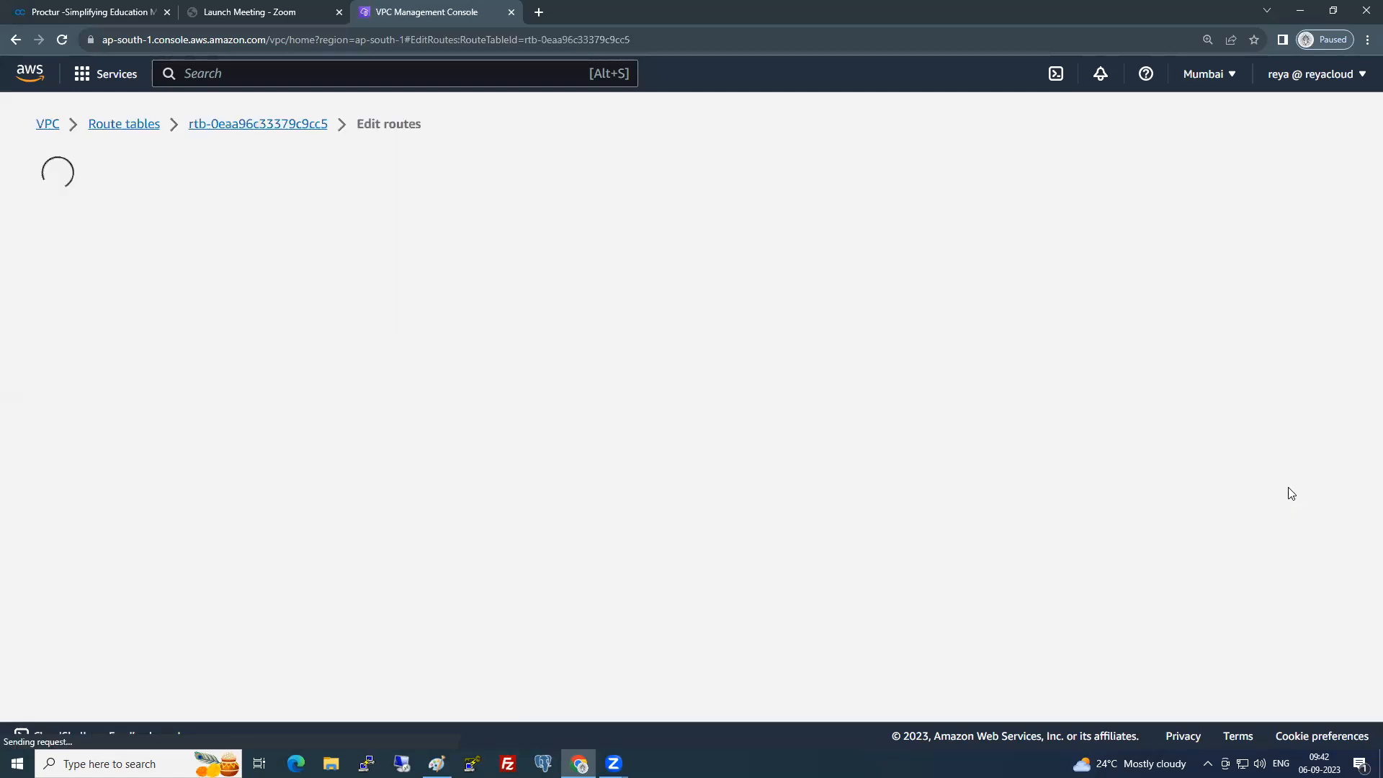
click(85, 344)
click(121, 330)
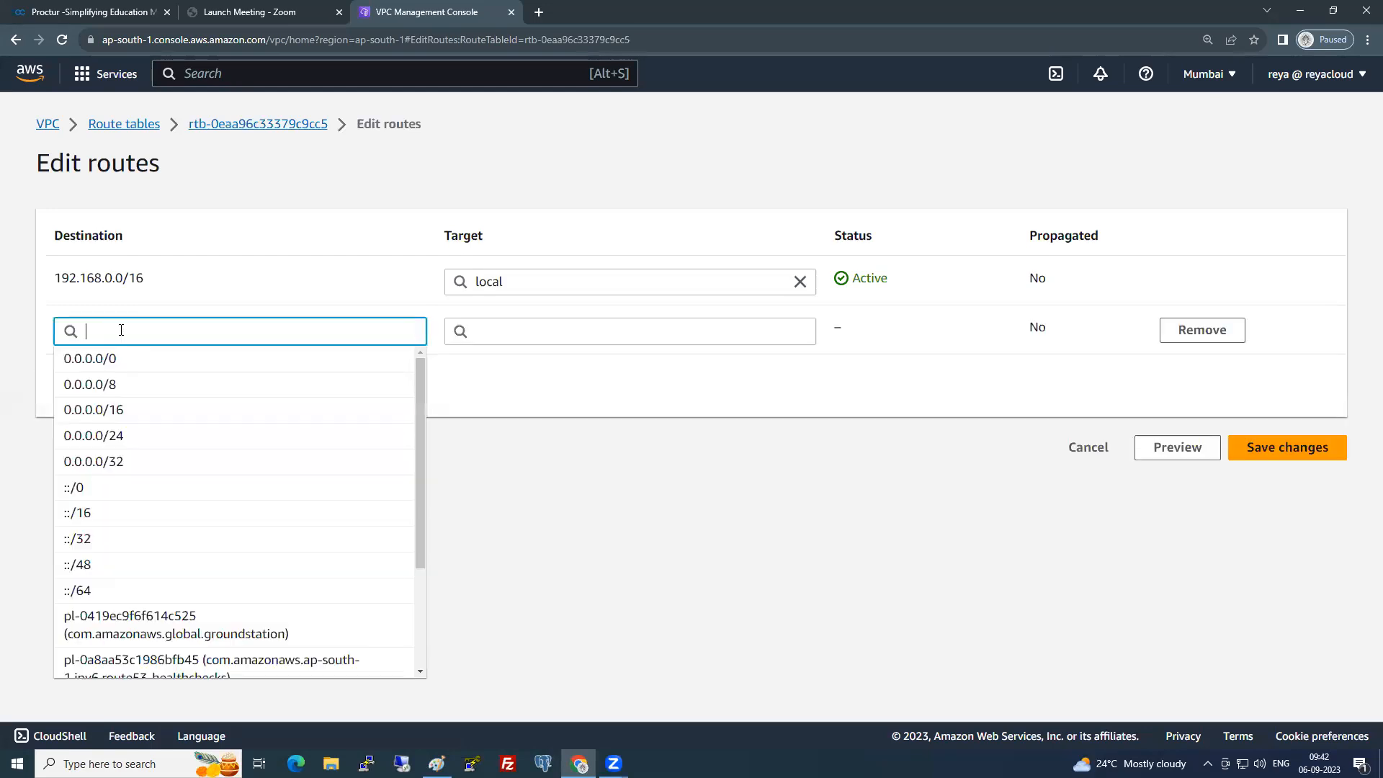
click(116, 359)
click(618, 329)
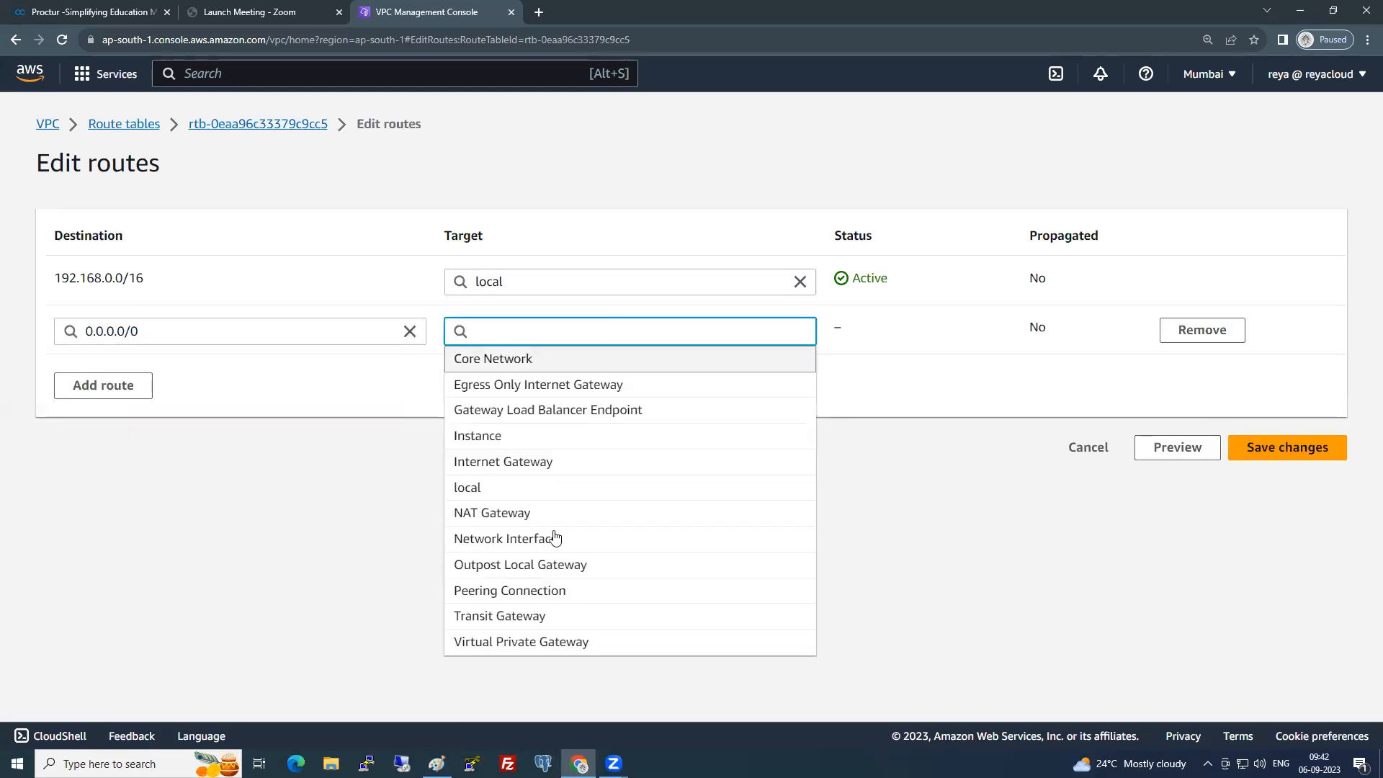
click(553, 513)
click(617, 360)
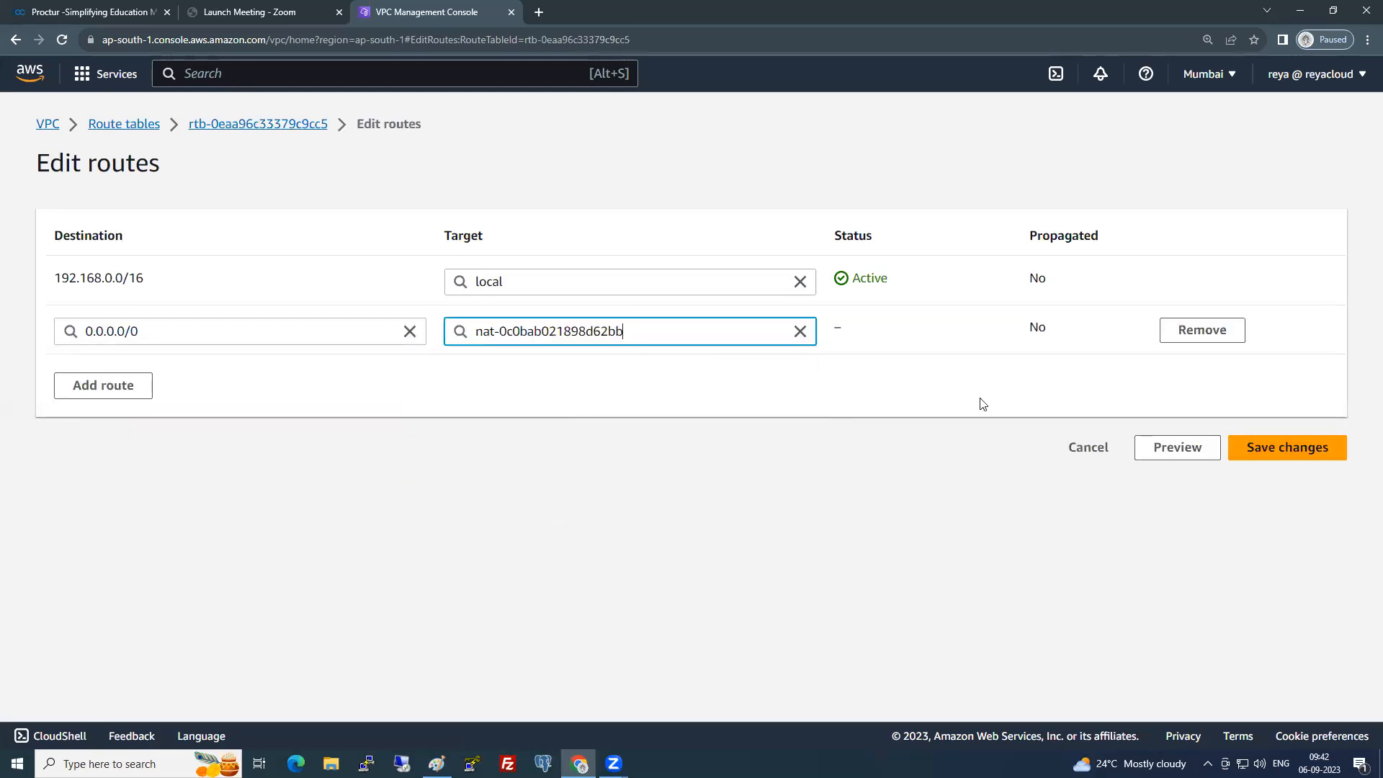
click(1297, 451)
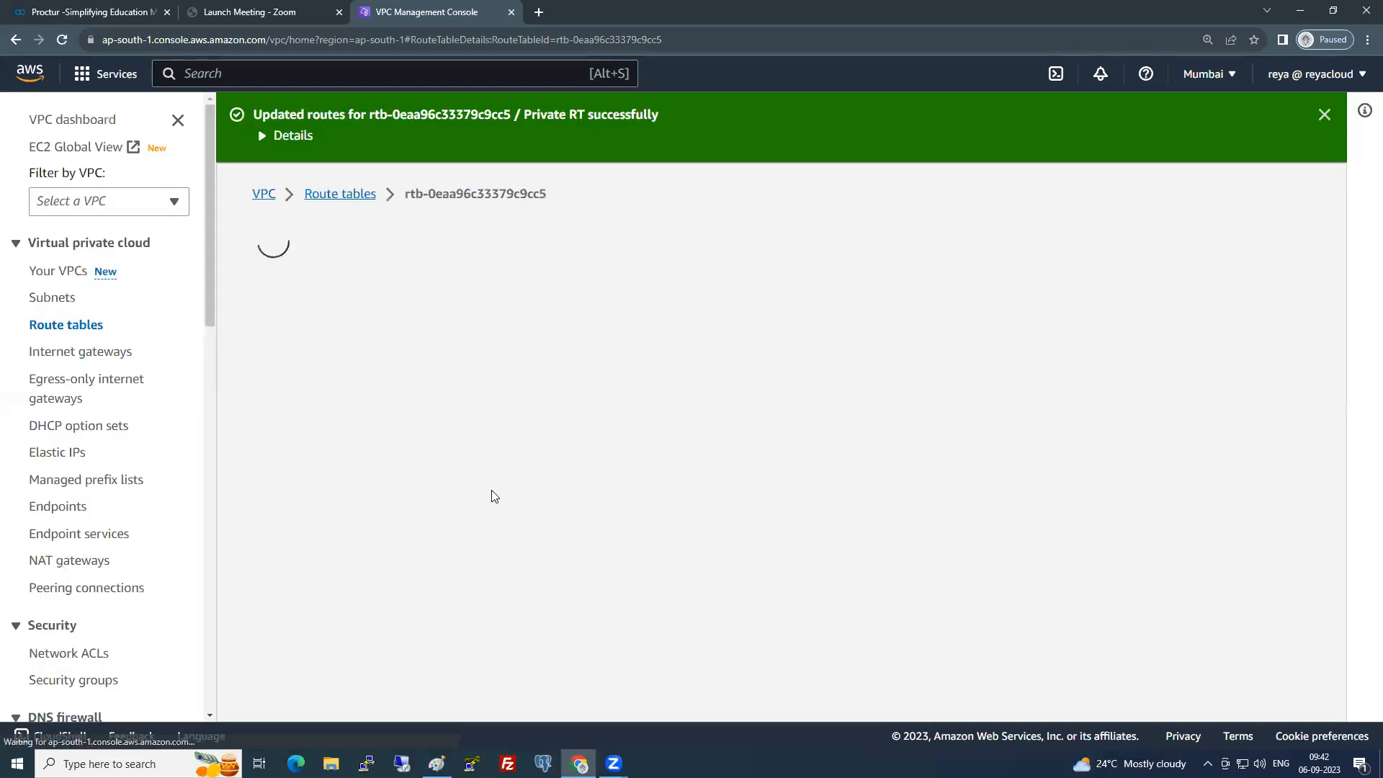
Associate Private Subnet with Private RT.
click(422, 497)
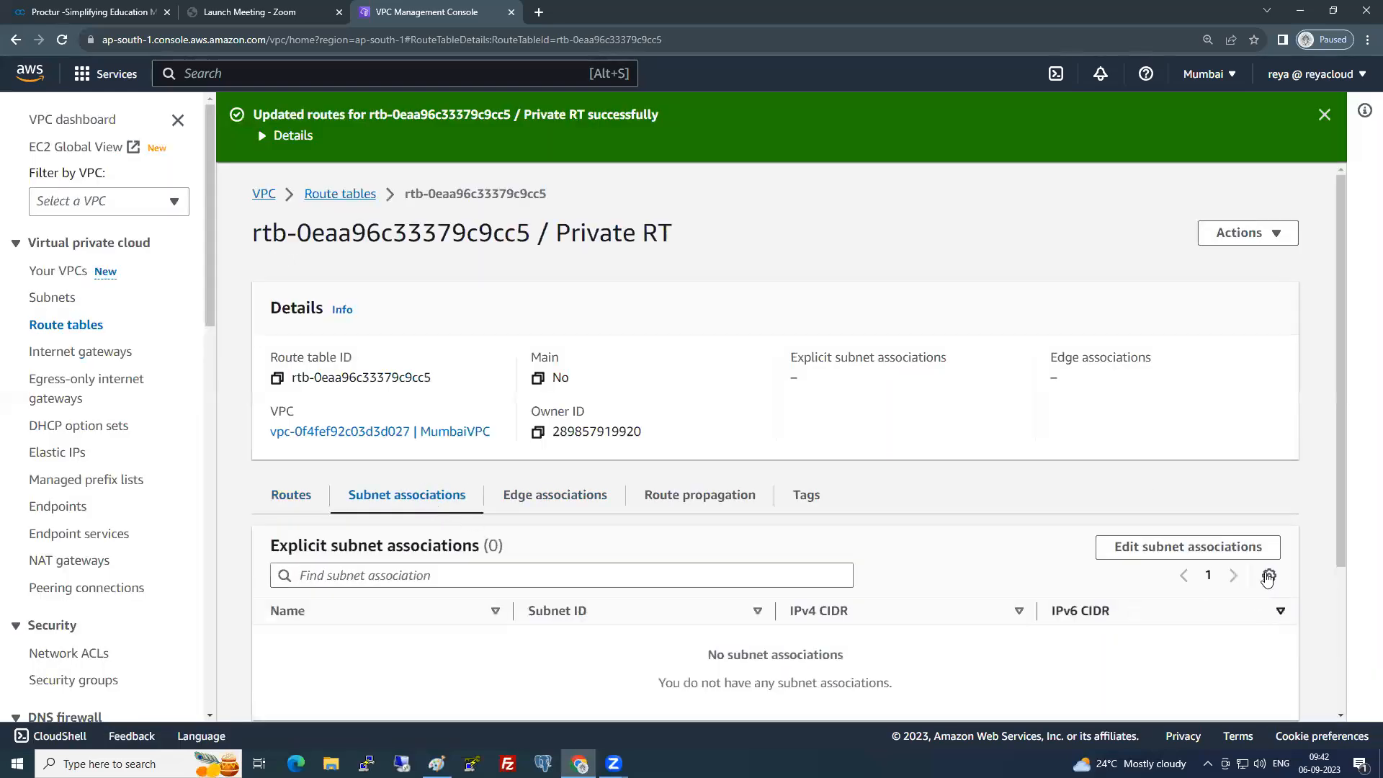
click(1188, 546)
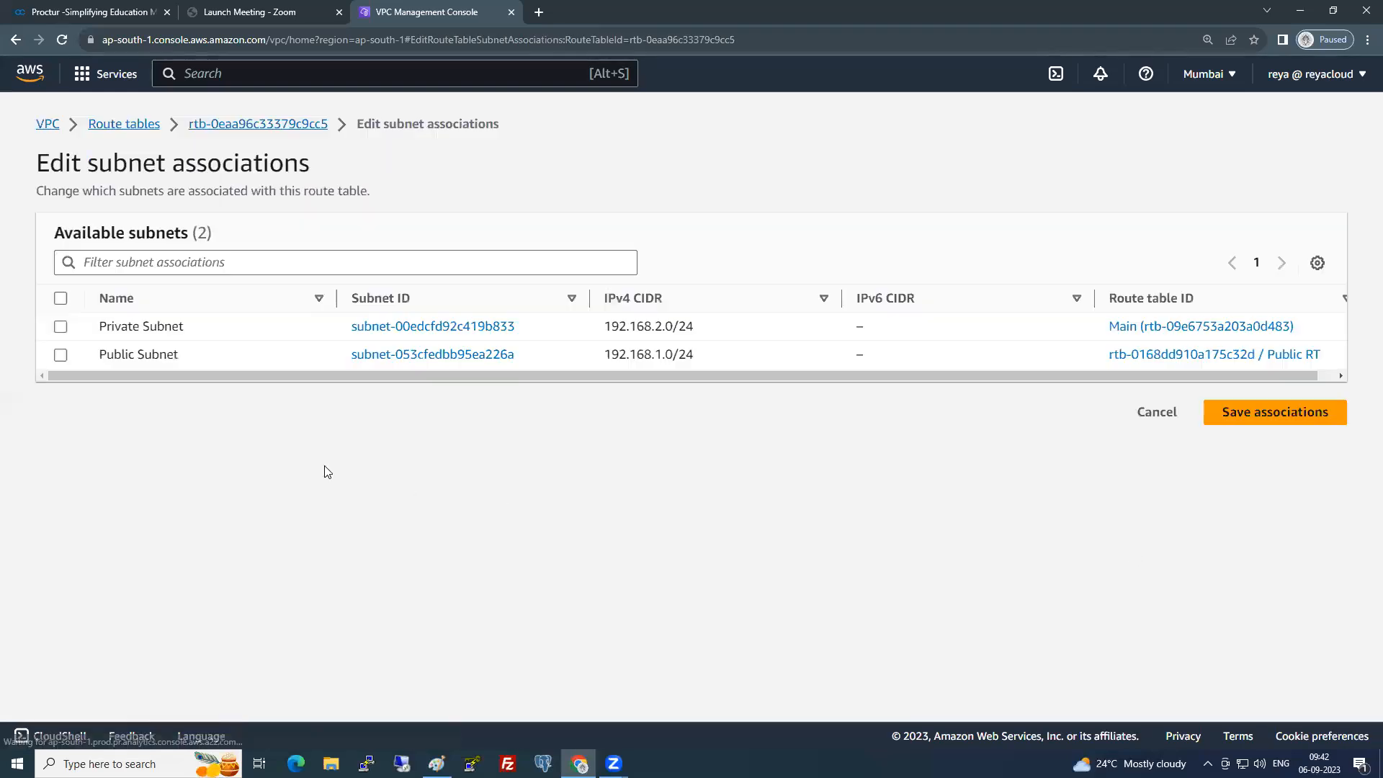
click(61, 326)
click(1277, 530)
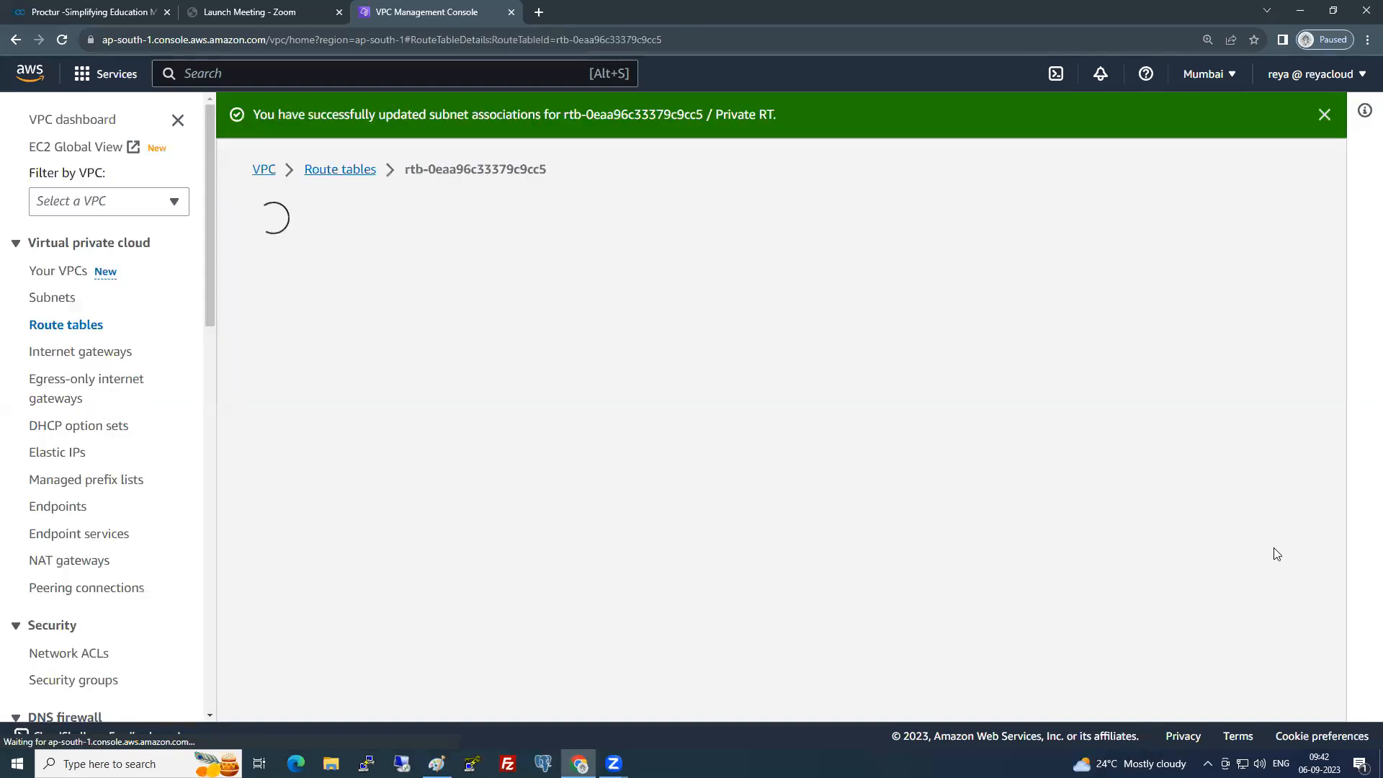
Search 'ec2', open the EC2 console in a new tab and go to Security Groups.
click(364, 170)
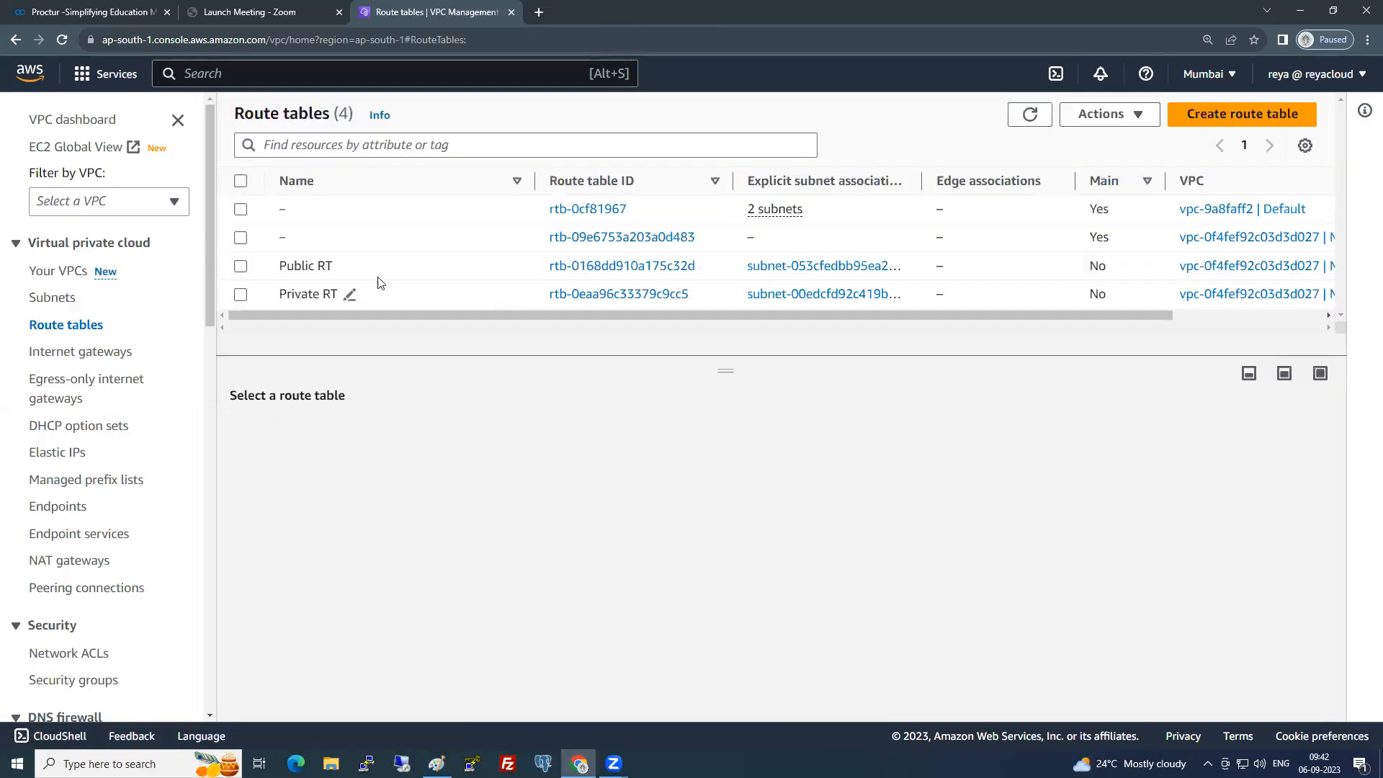
click(236, 72)
text(ec2)
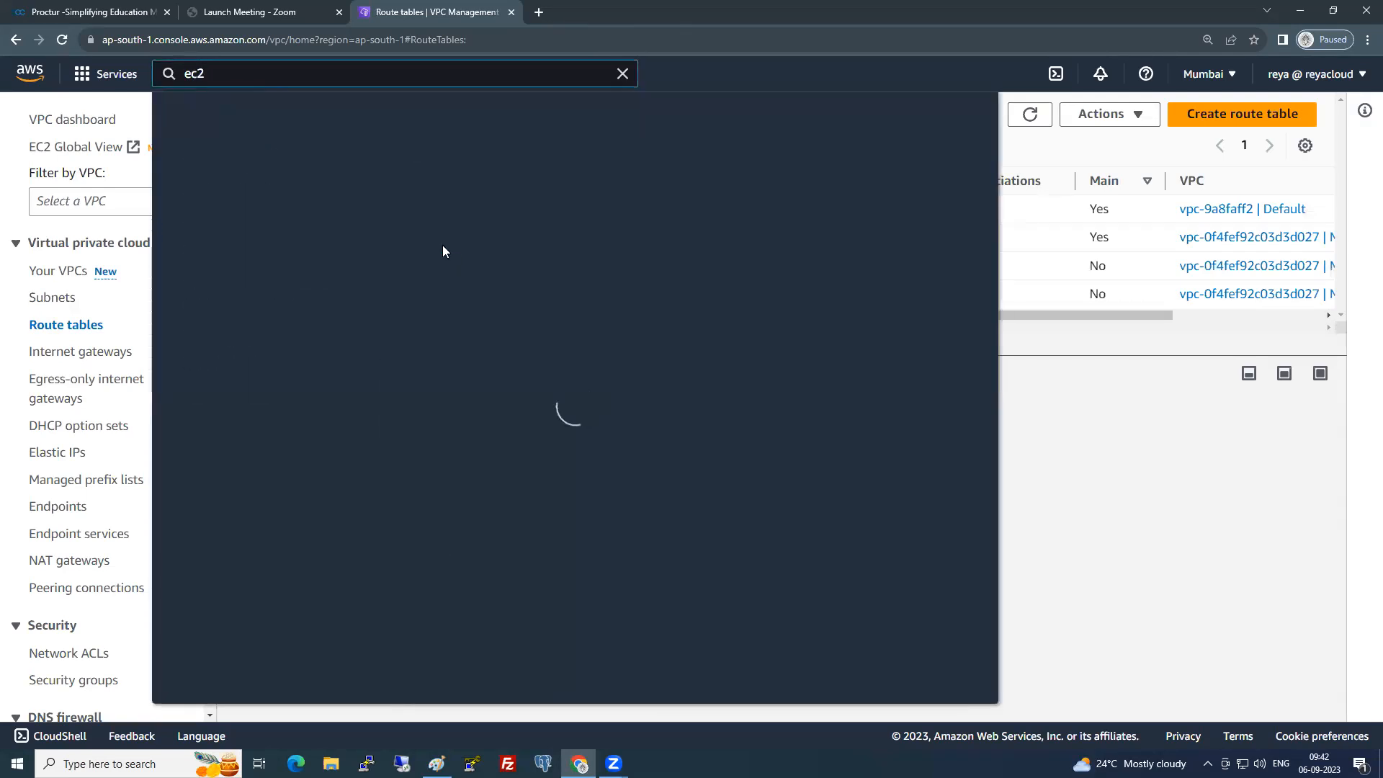
right_click(442, 247)
click(463, 256)
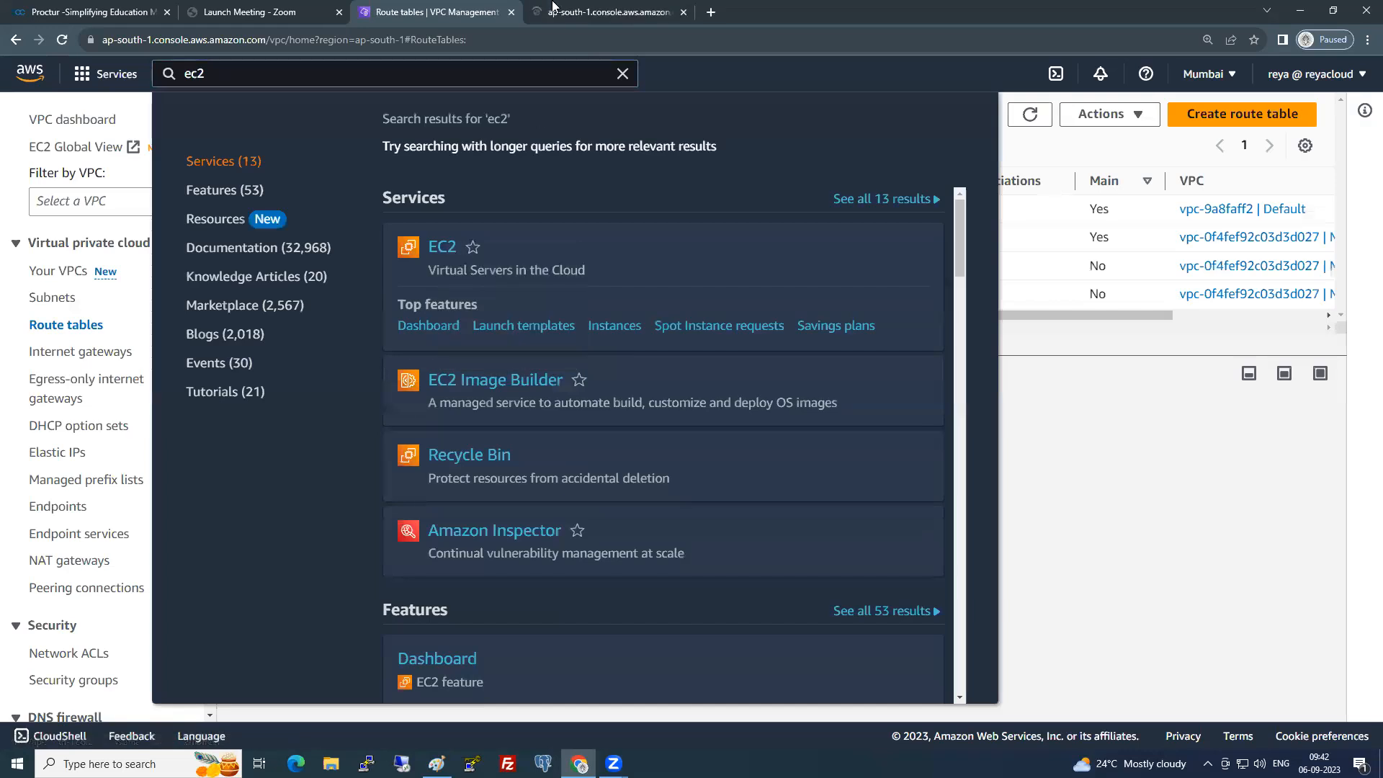
click(559, 10)
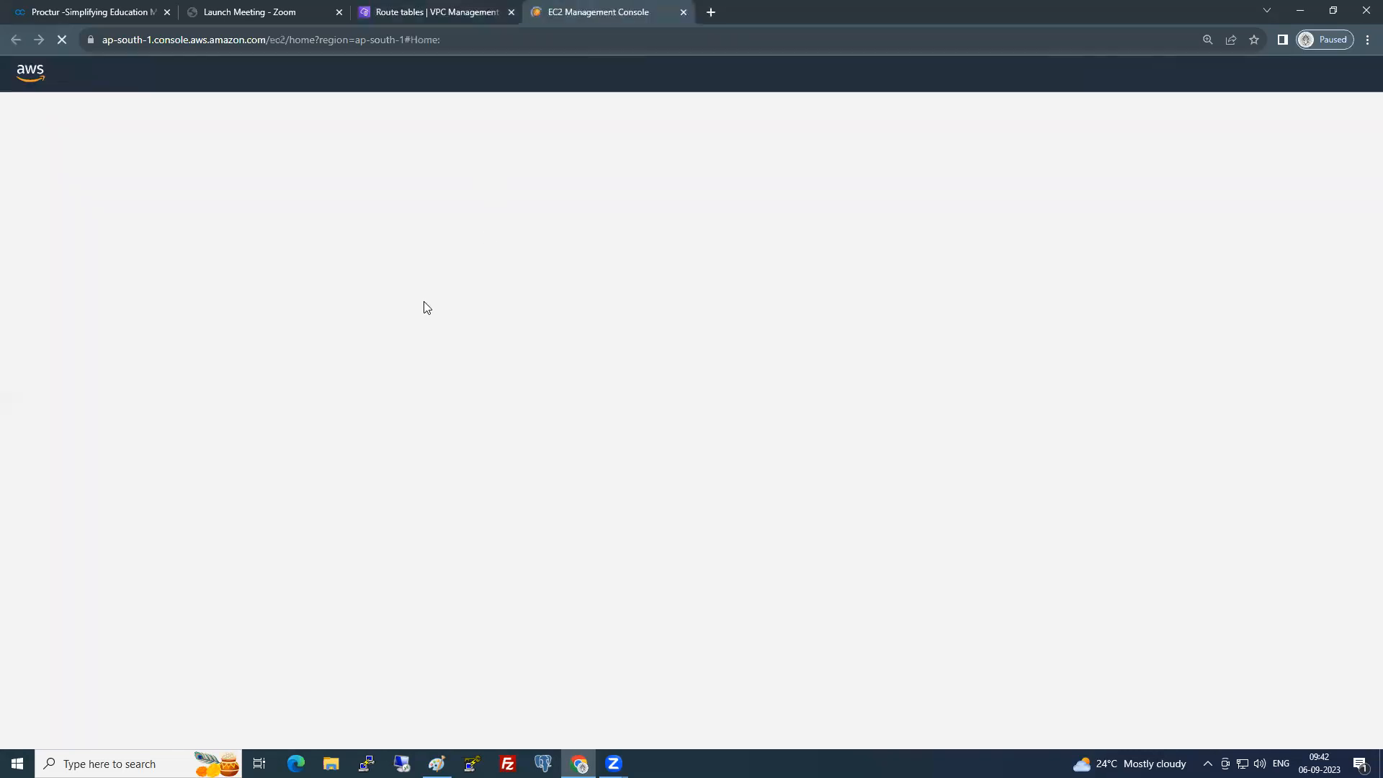
scroll(133, 432, down, 3)
scroll(131, 441, down, 1)
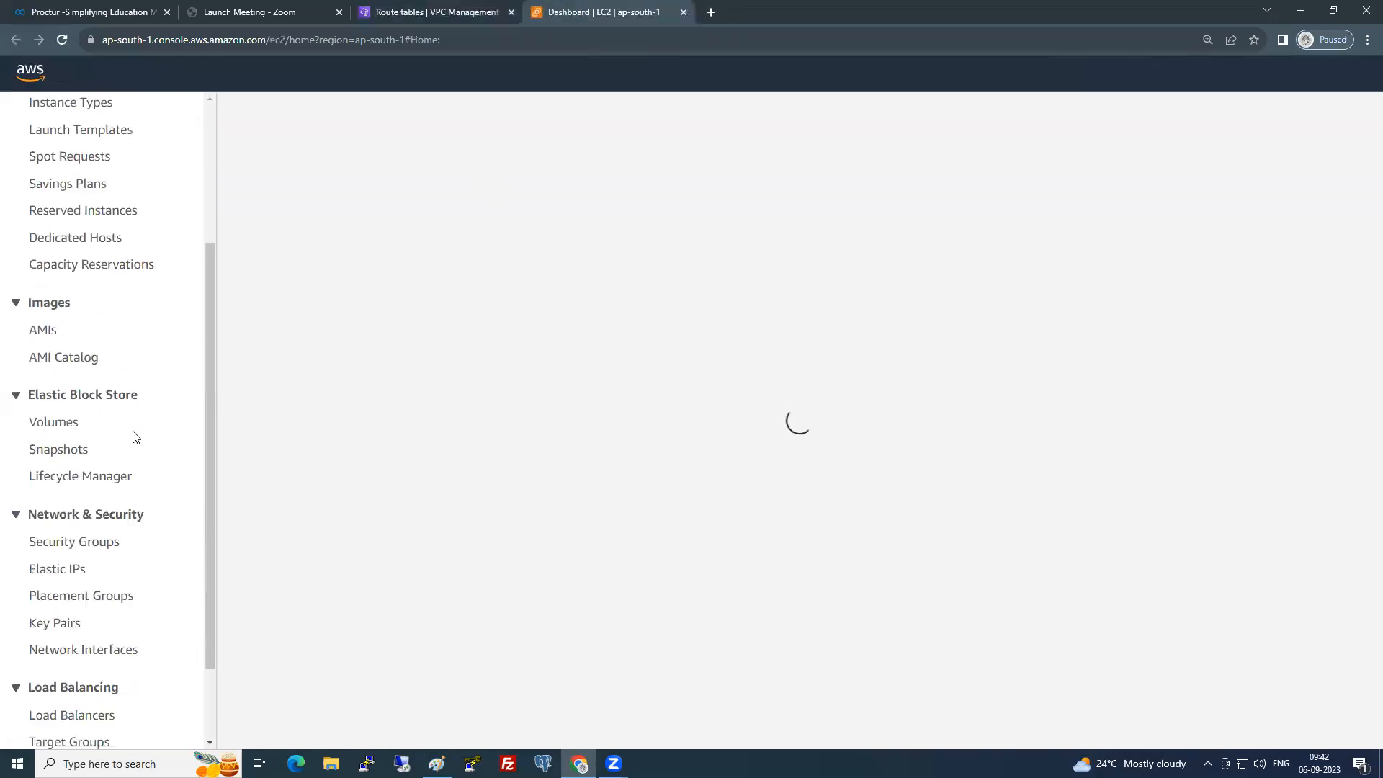
click(88, 548)
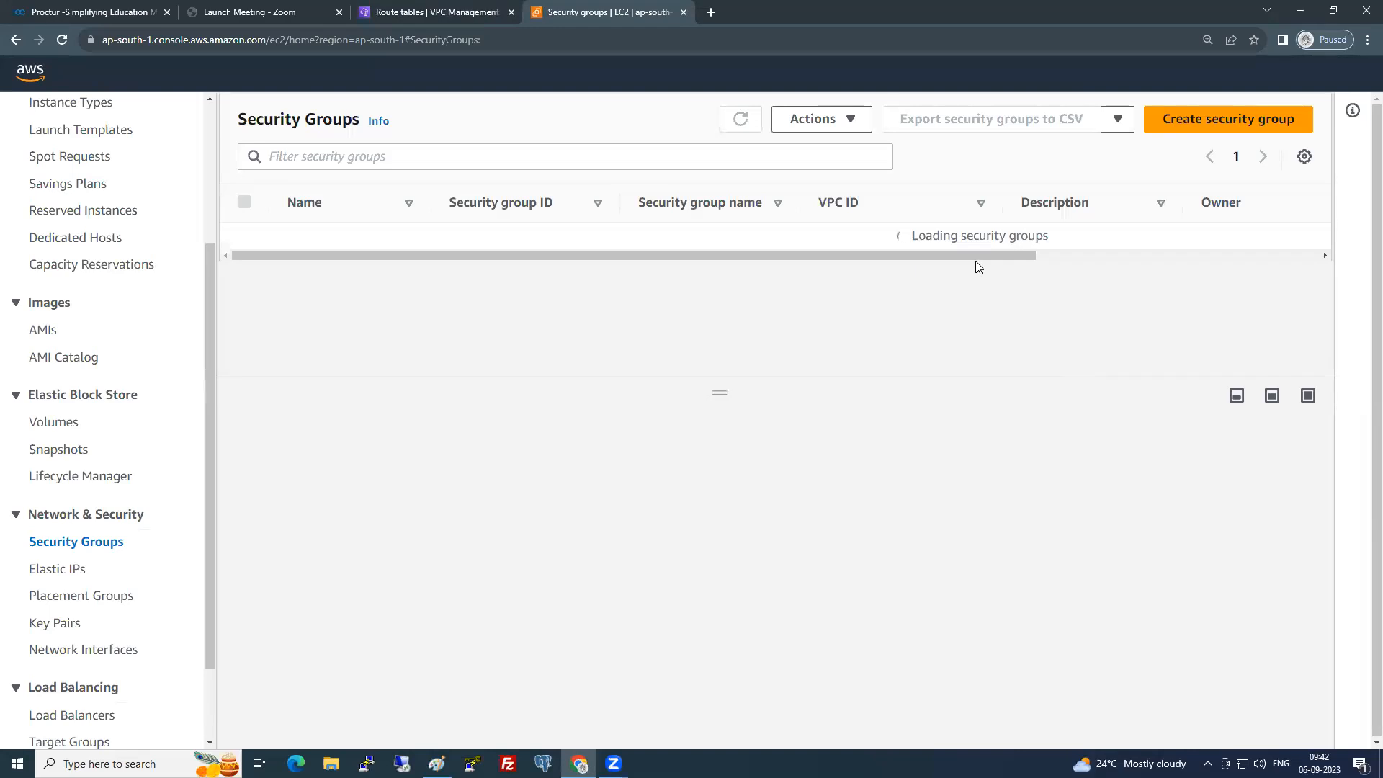
Start a security group named MyOWNMumbaiSG, with the same description, in MumbaiVPC.
click(1182, 123)
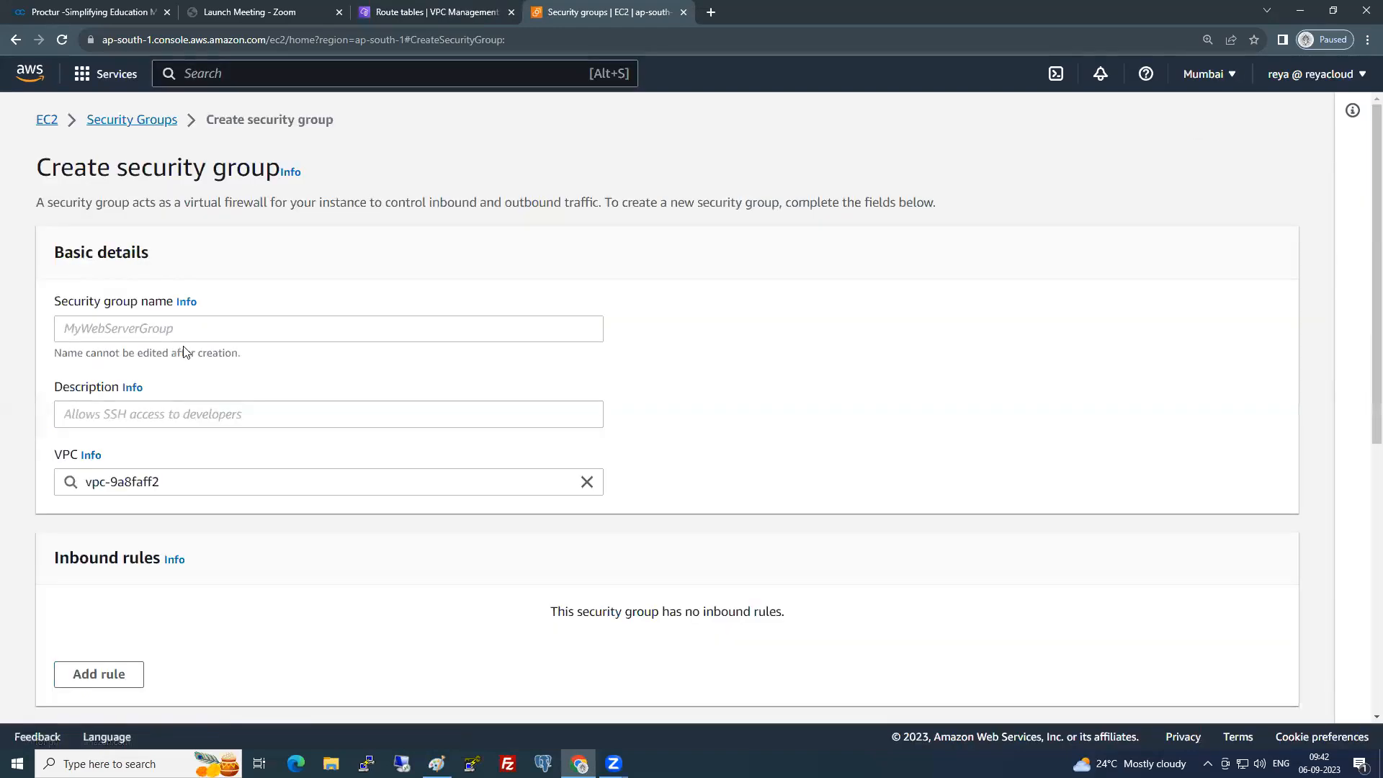
click(175, 328)
click(192, 363)
key(ctrl+a)
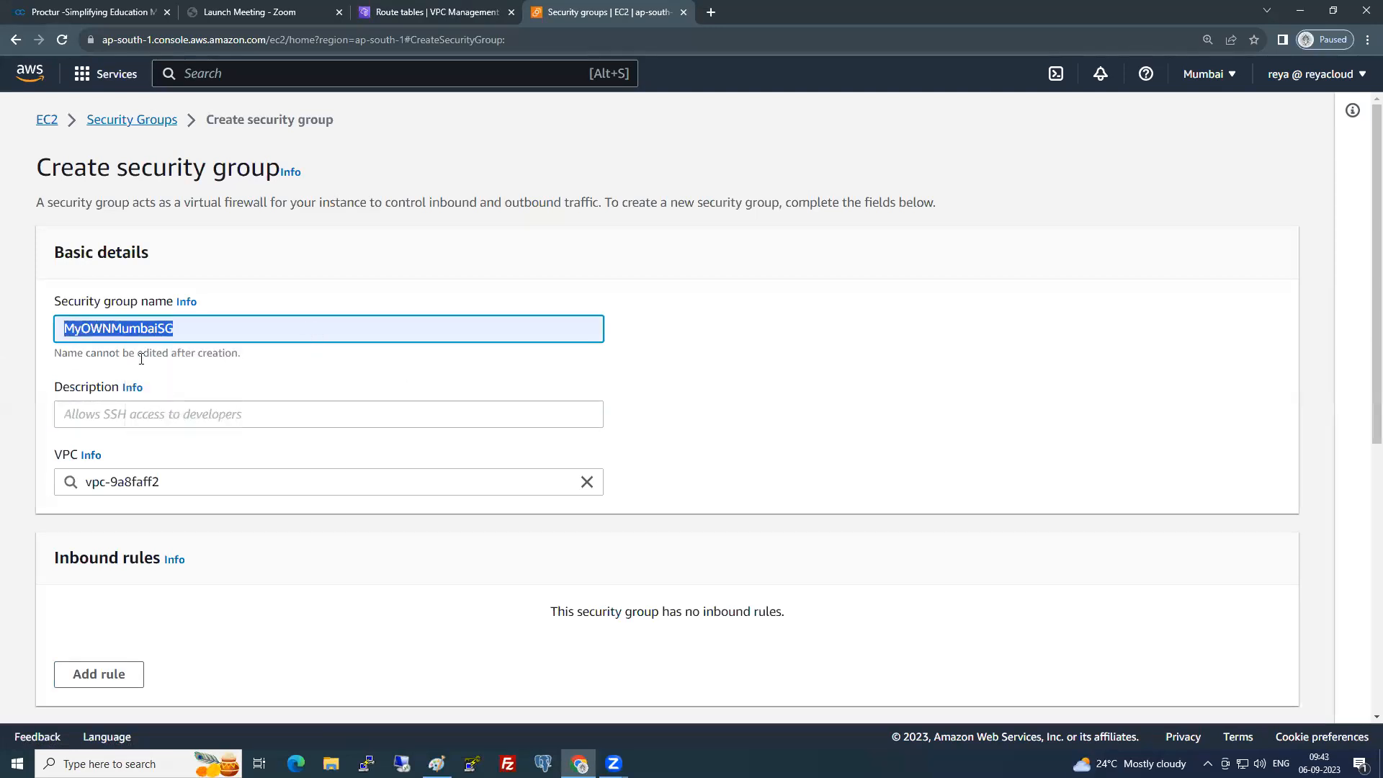
click(156, 410)
click(226, 484)
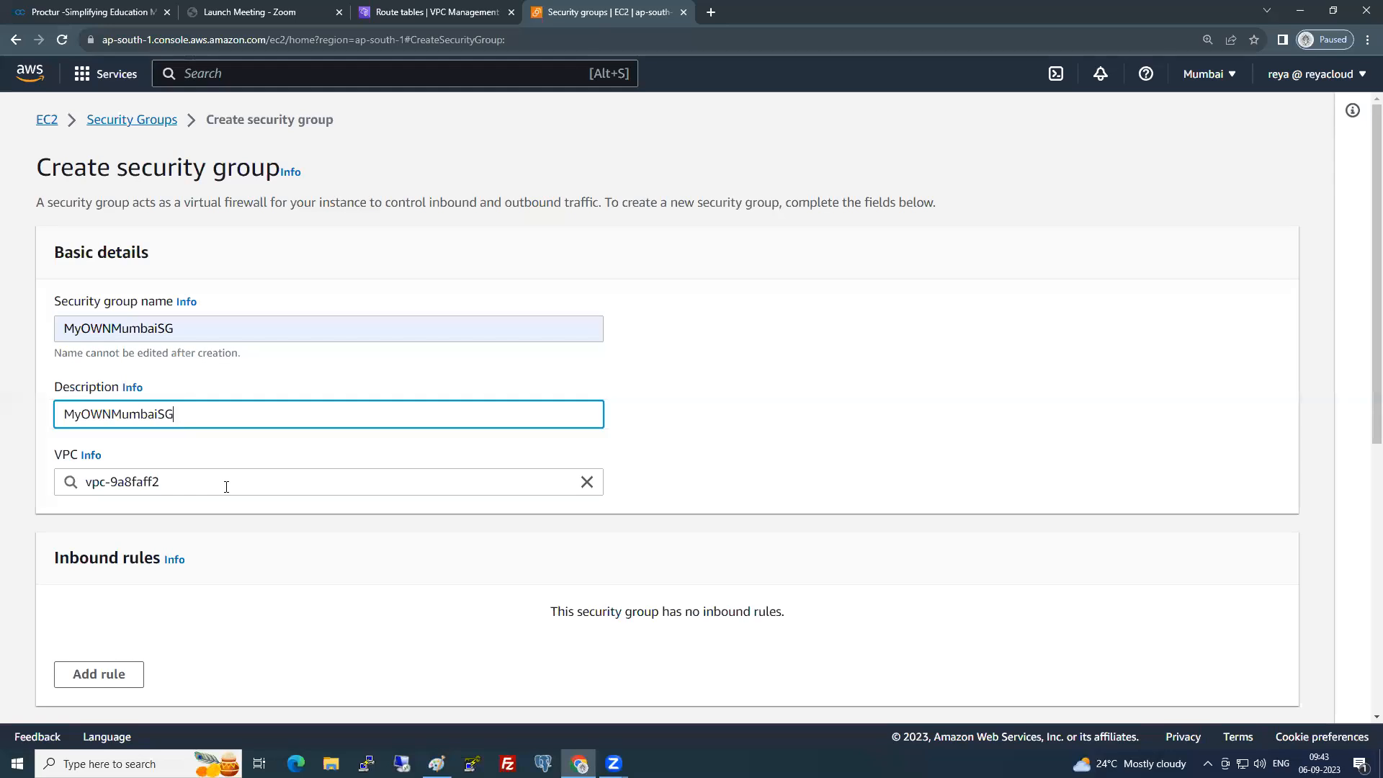
drag(226, 486, 57, 490)
key(BackSpace)
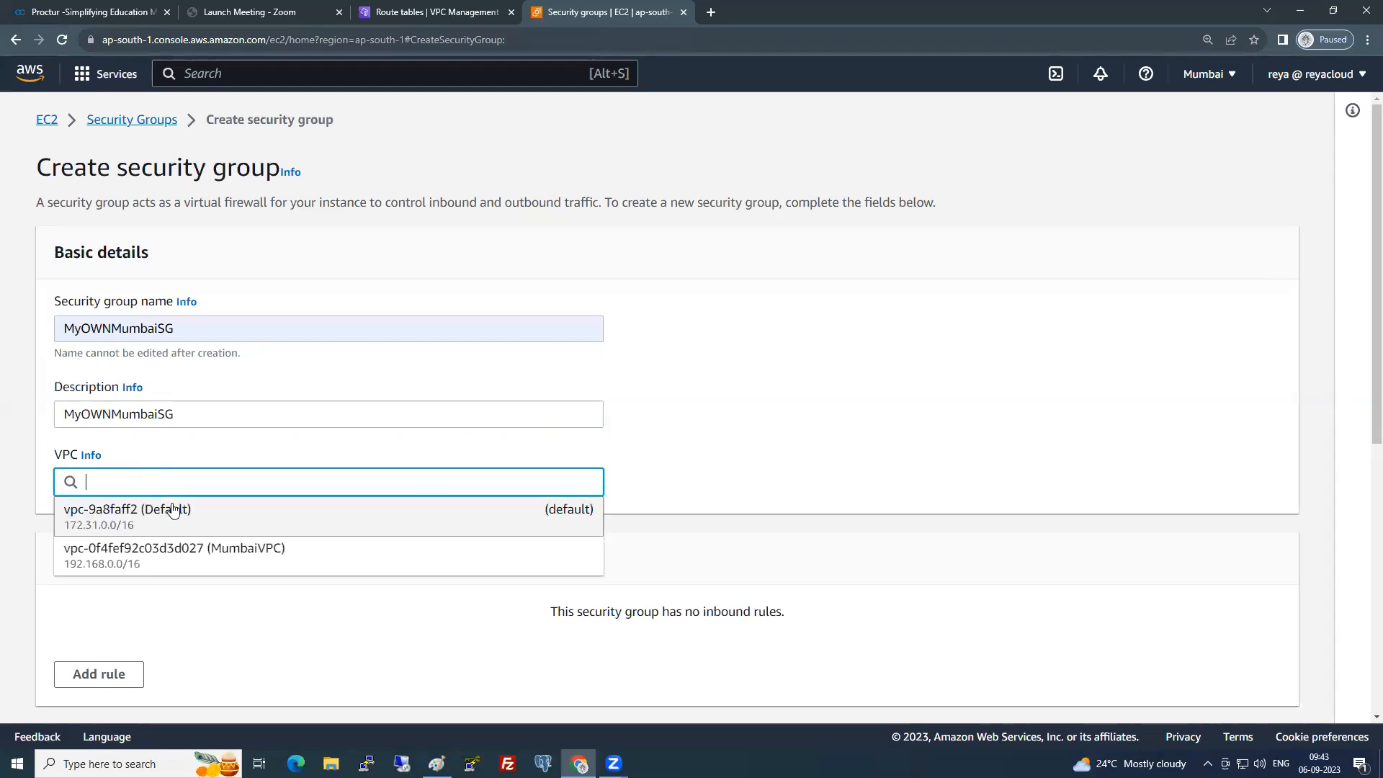
click(189, 553)
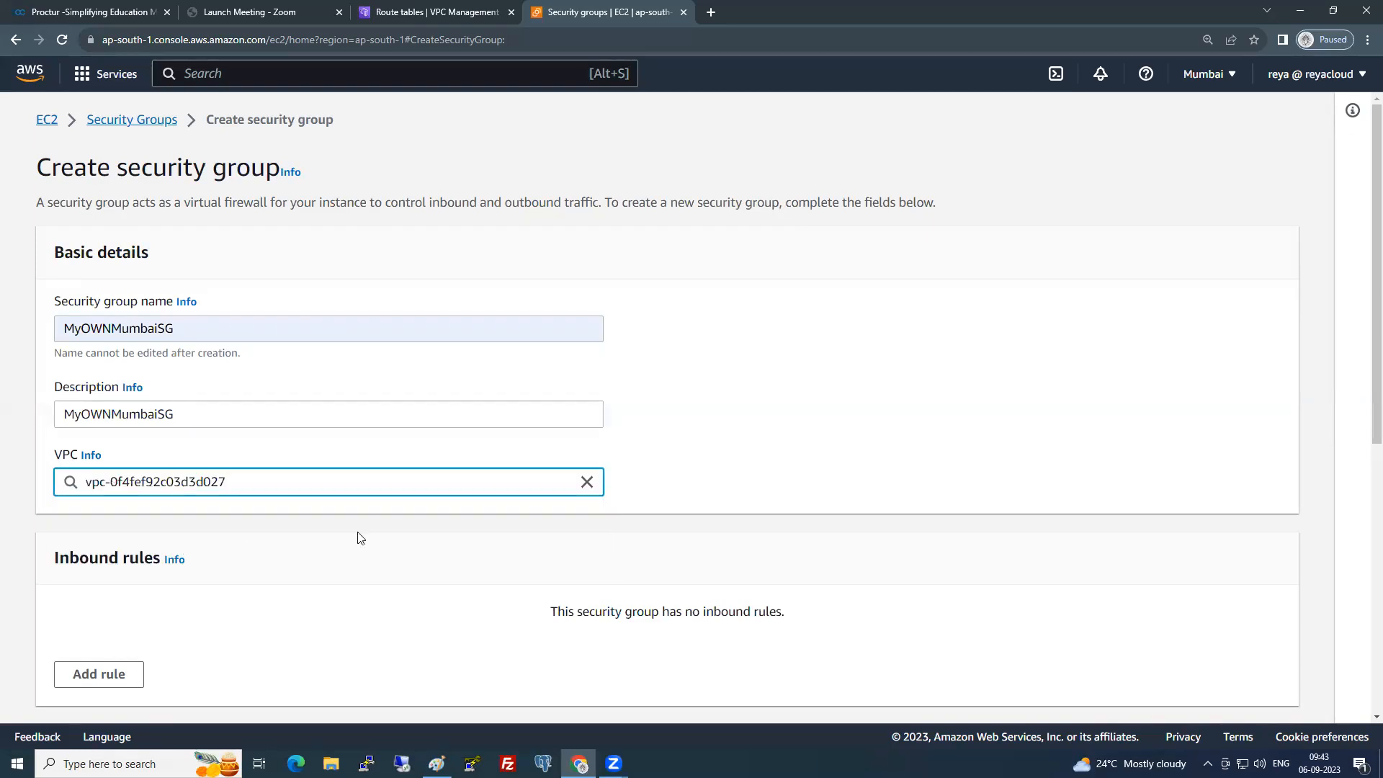
Add an inbound SSH rule with source My IP and create the security group.
scroll(395, 530, down, 3)
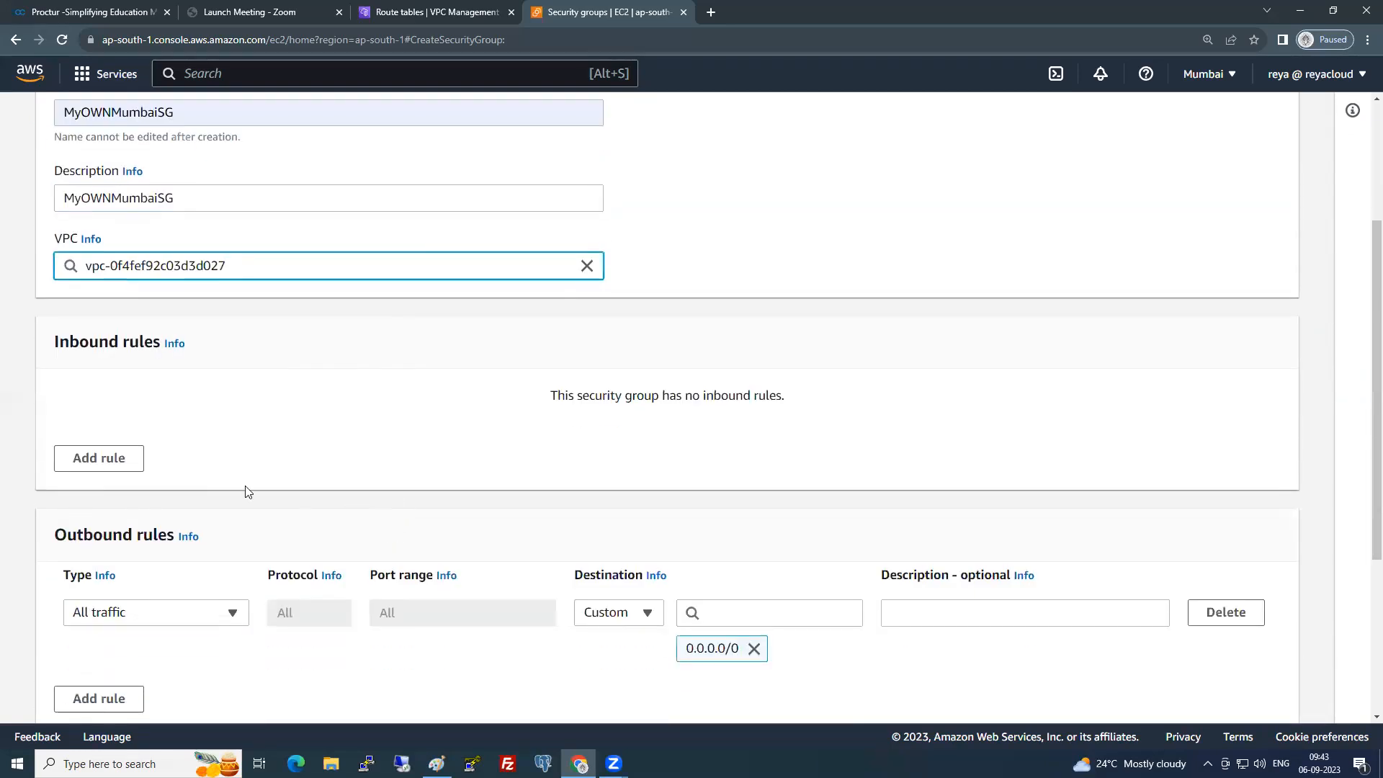
click(98, 461)
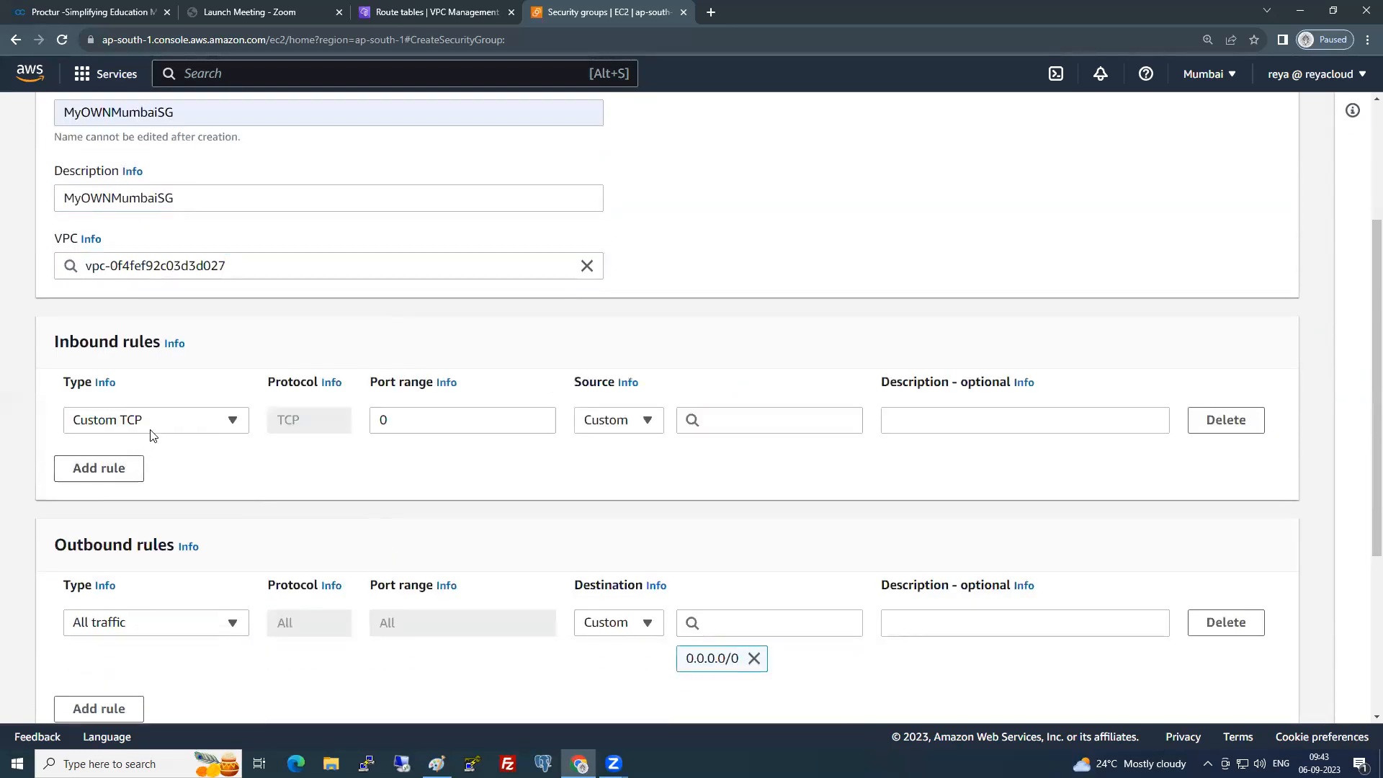
click(219, 420)
scroll(146, 310, down, 3)
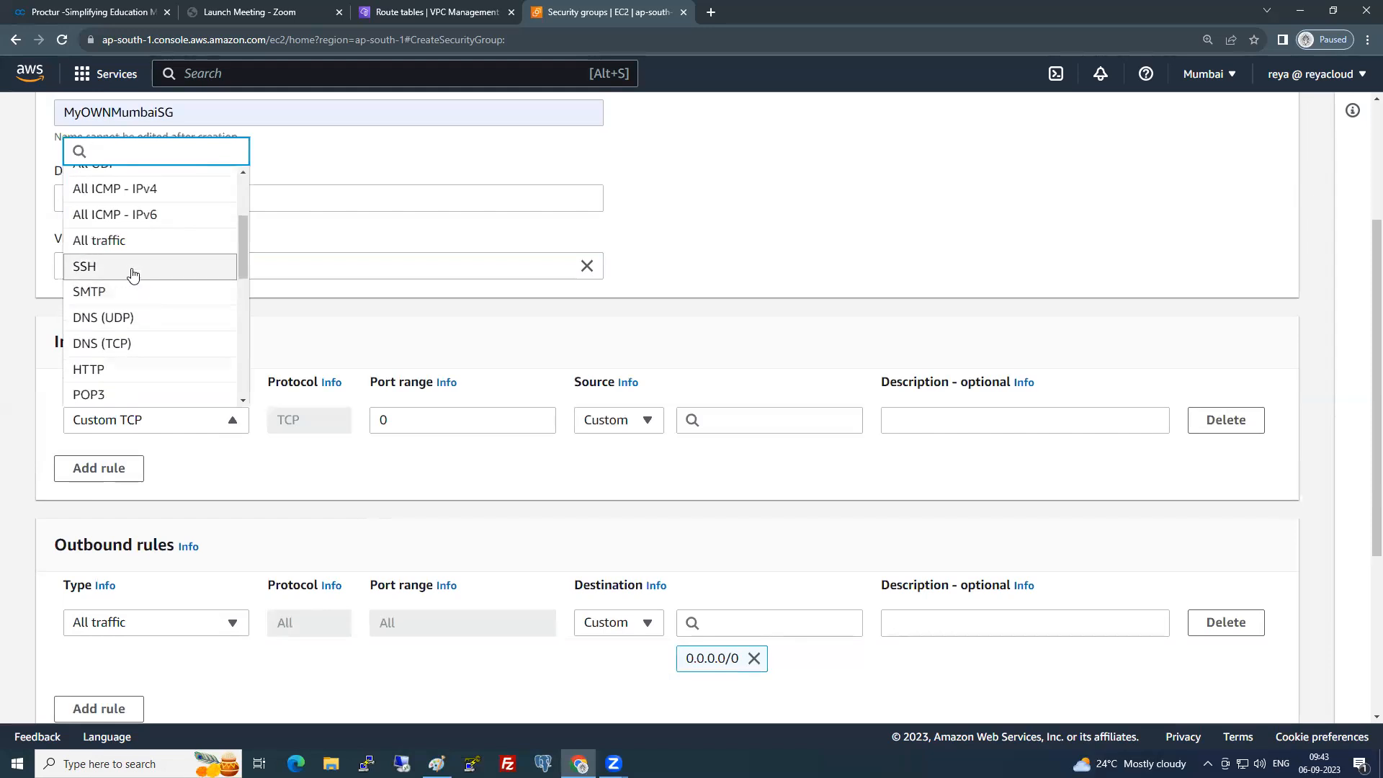
click(133, 269)
click(634, 430)
click(618, 558)
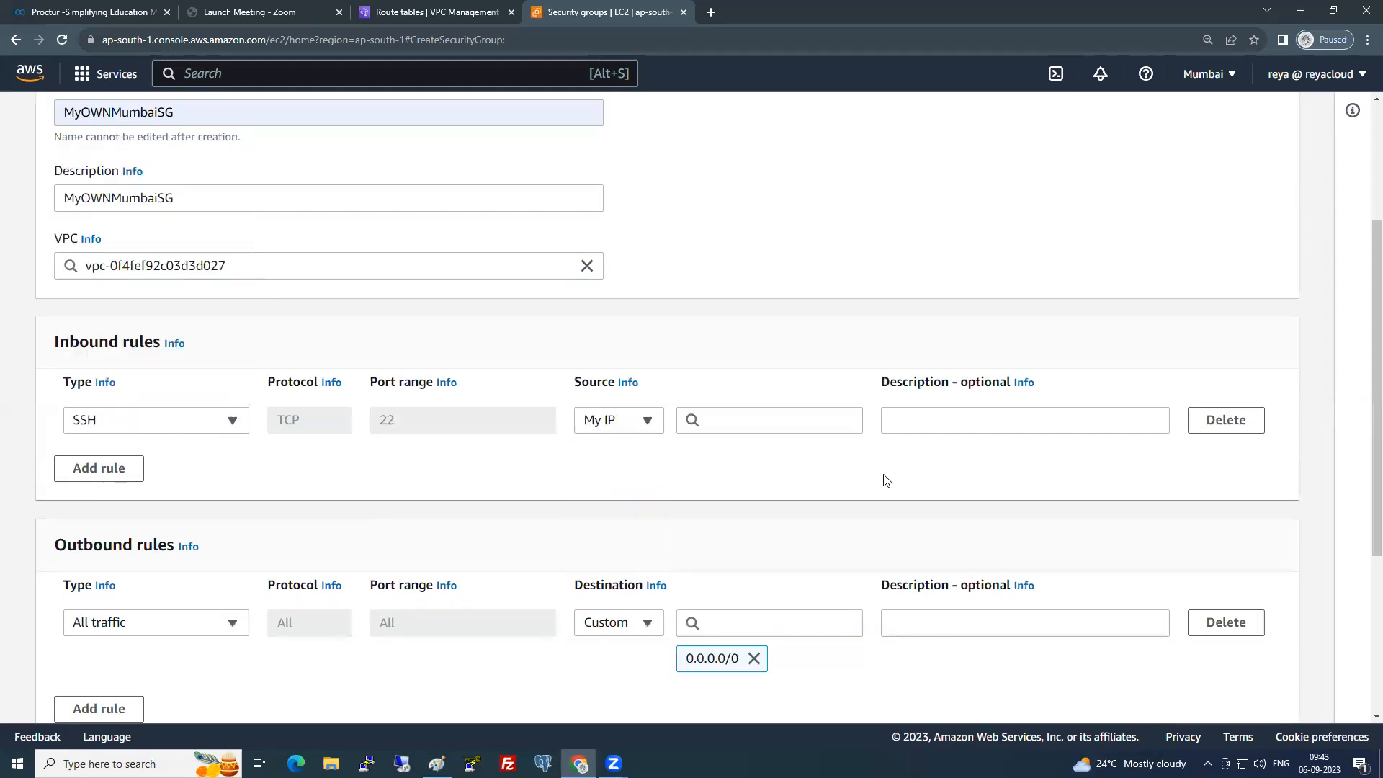
scroll(1224, 684, down, 5)
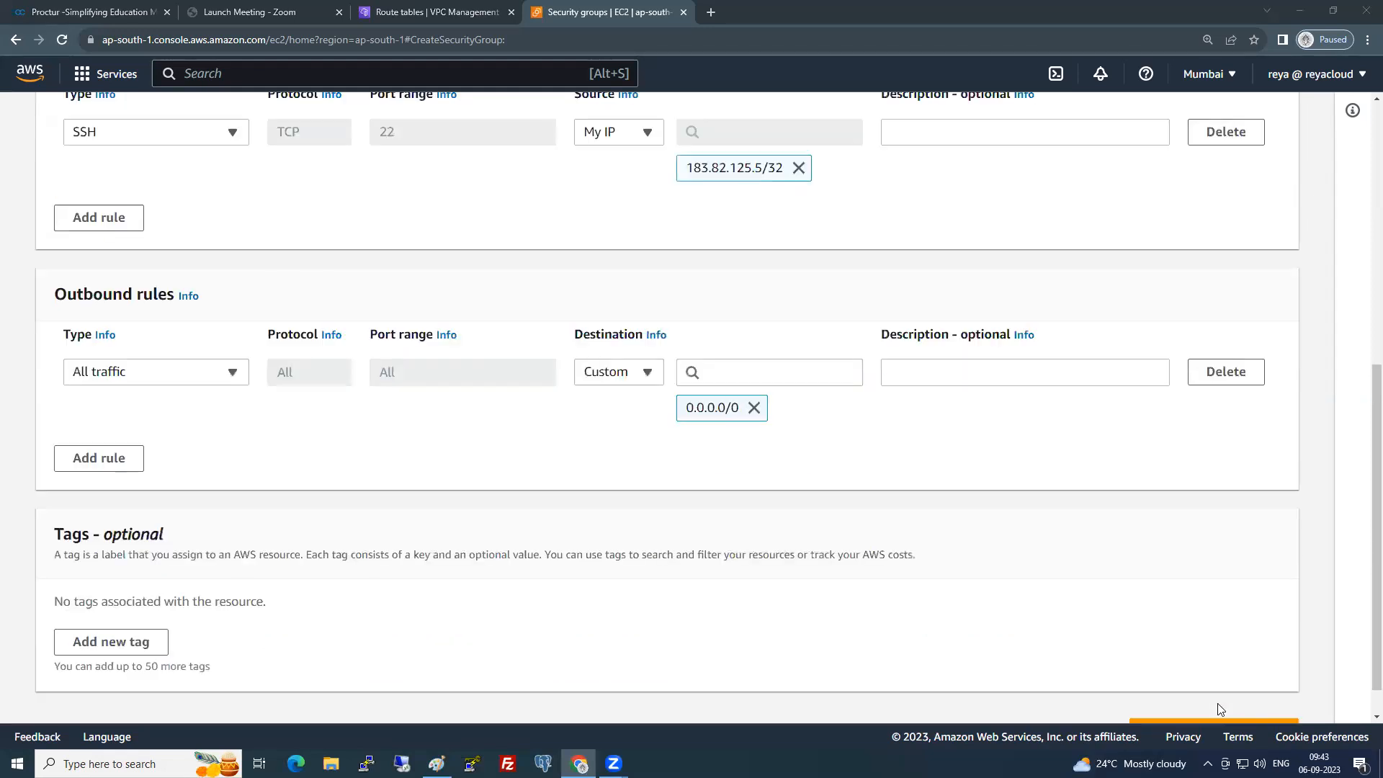
click(1219, 690)
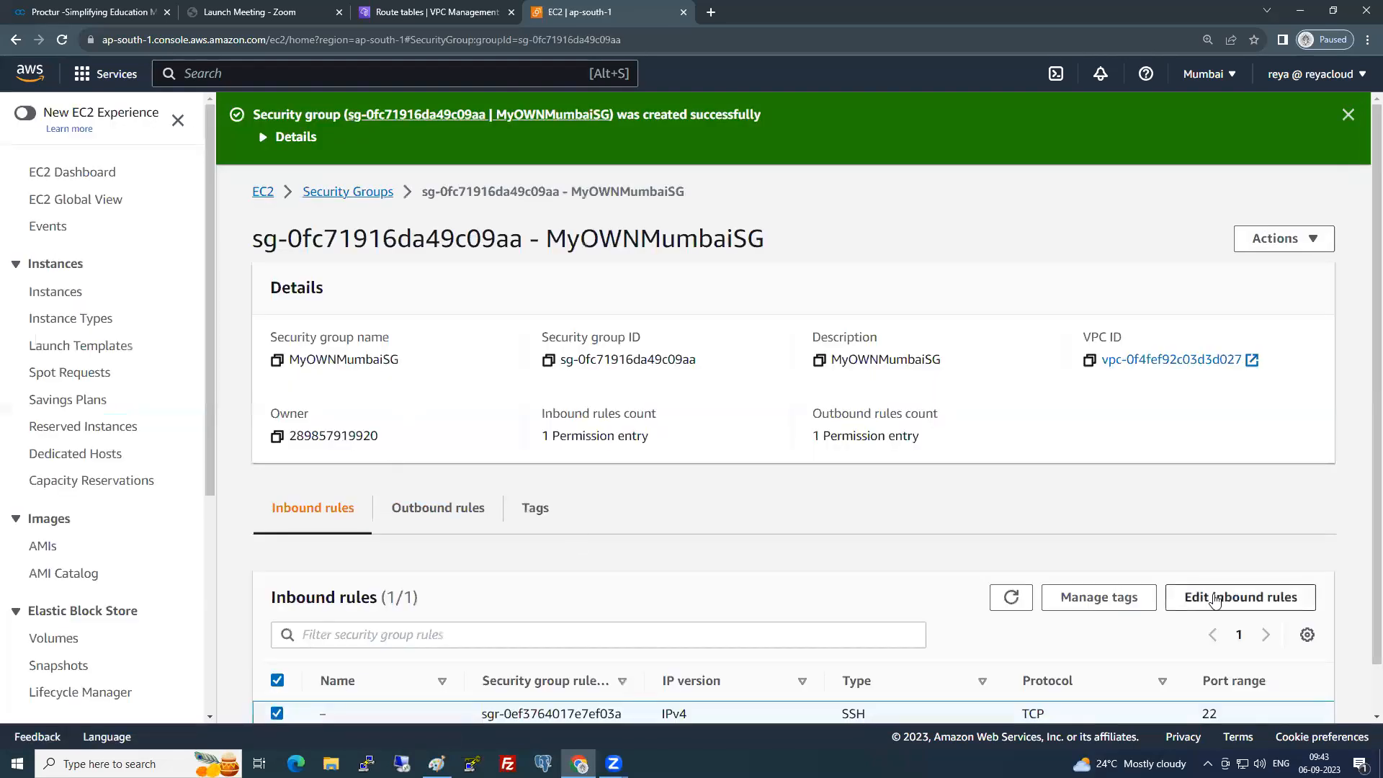
Add and save an all-traffic inbound rule sourced from MyOWNMumbaiSG itself, then view EC2 Instances.
click(1239, 597)
click(130, 443)
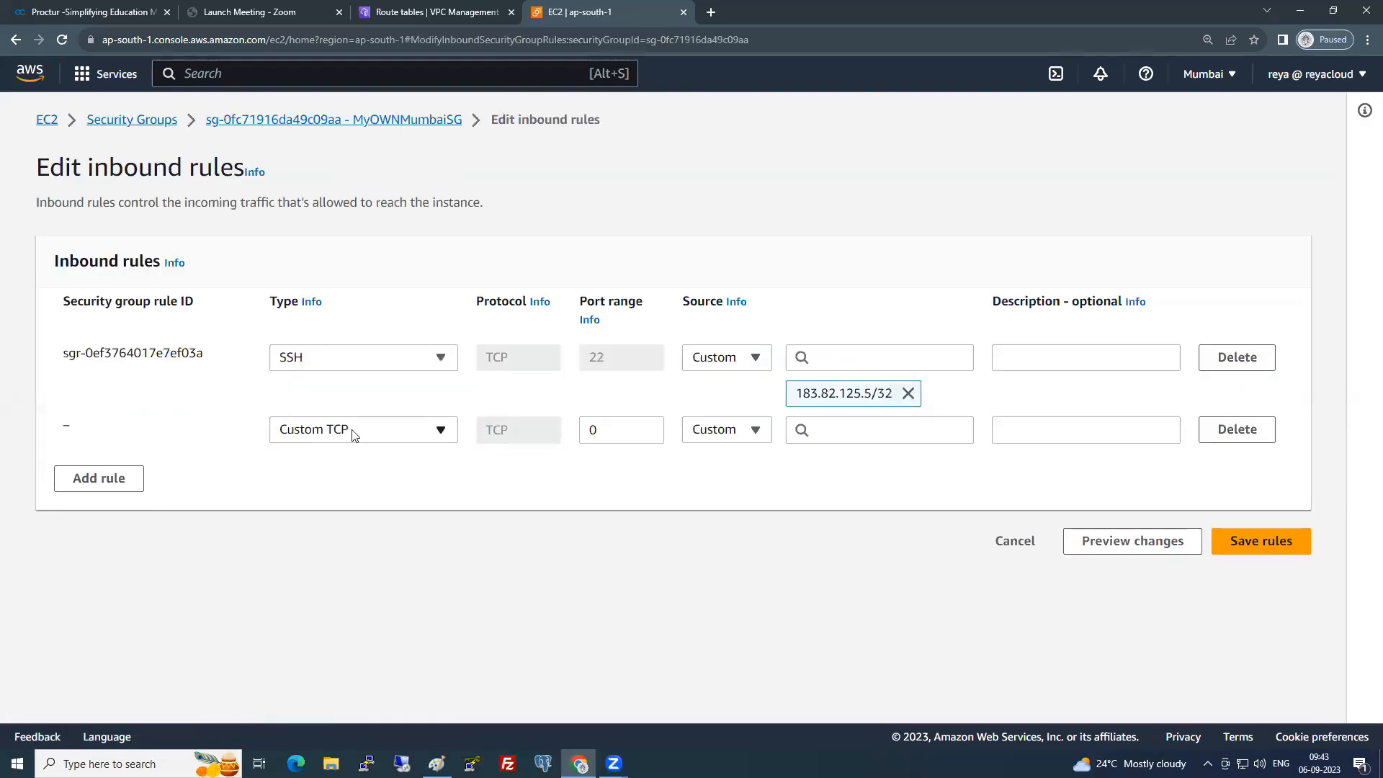
click(352, 430)
click(324, 382)
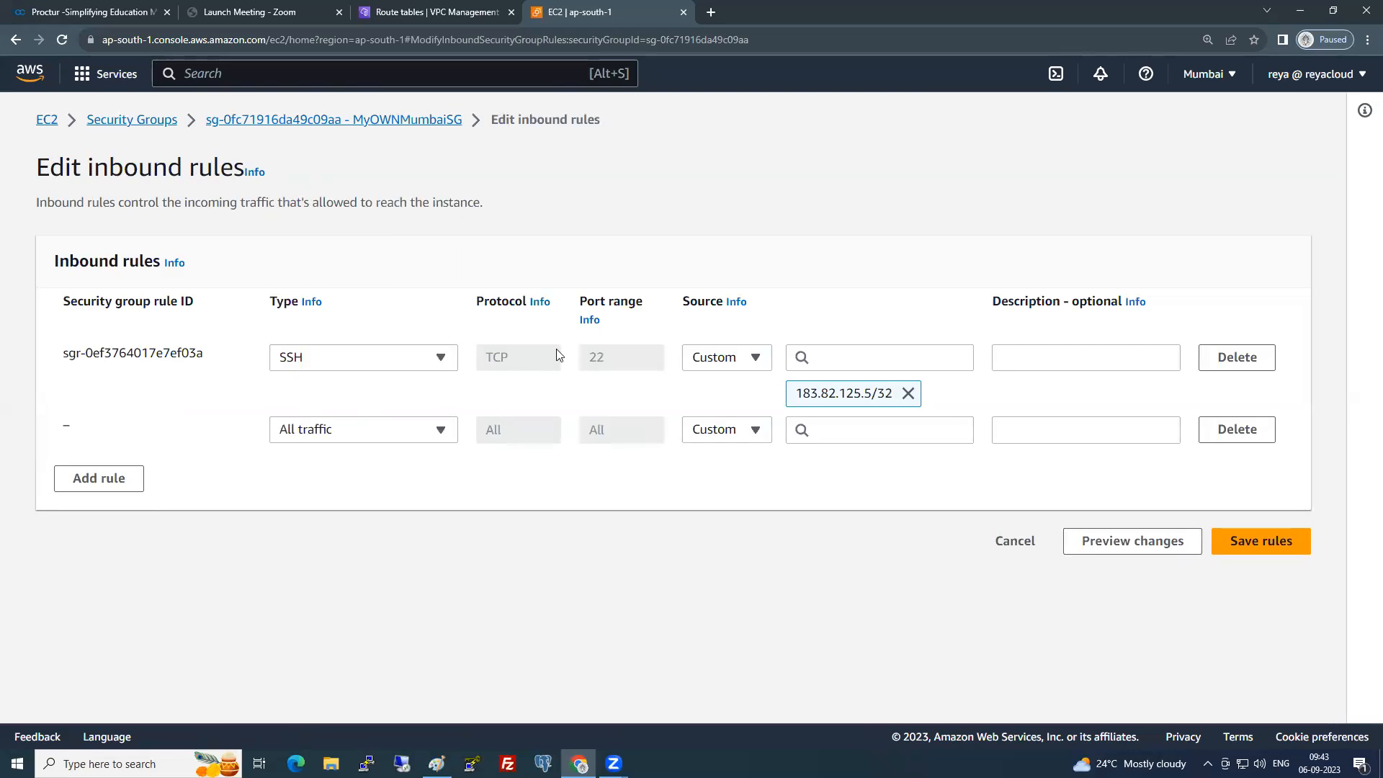
click(879, 430)
scroll(875, 331, down, 5)
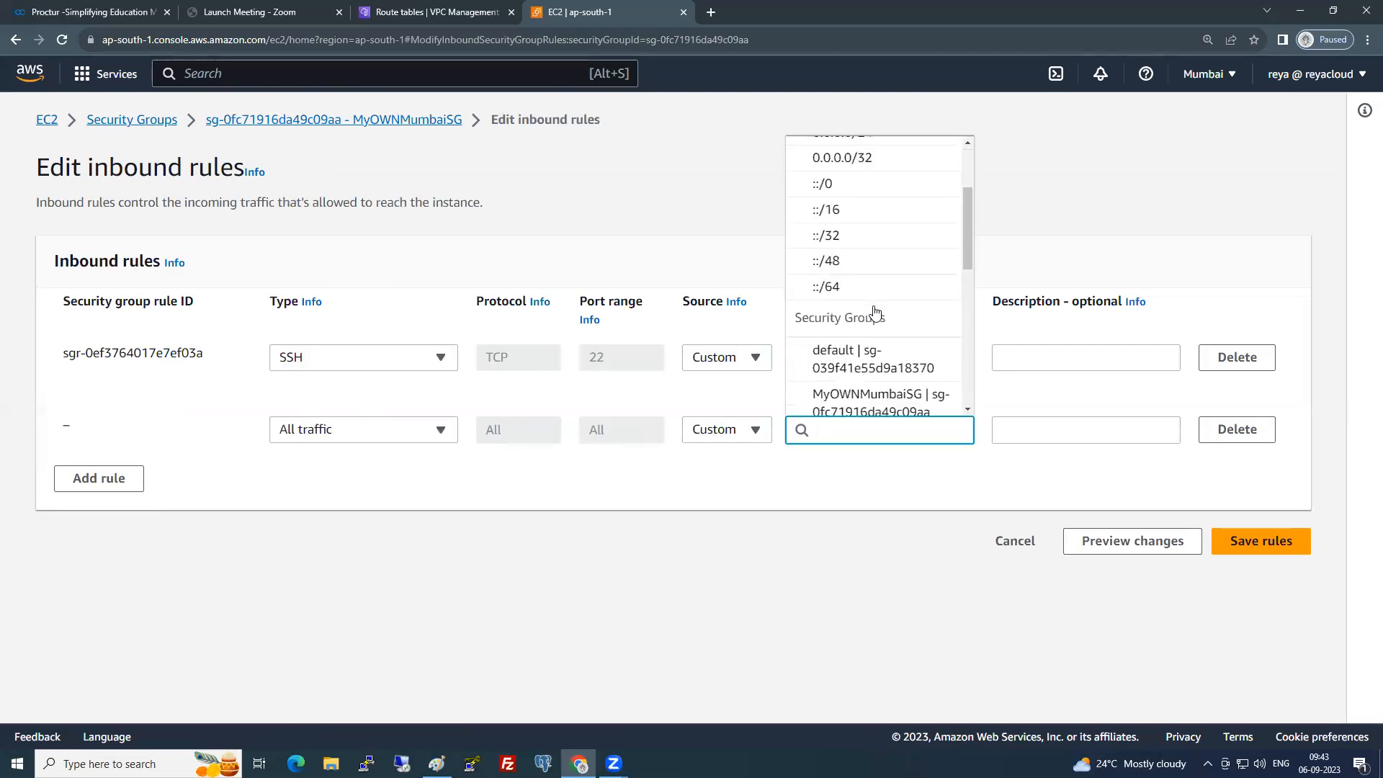
click(877, 326)
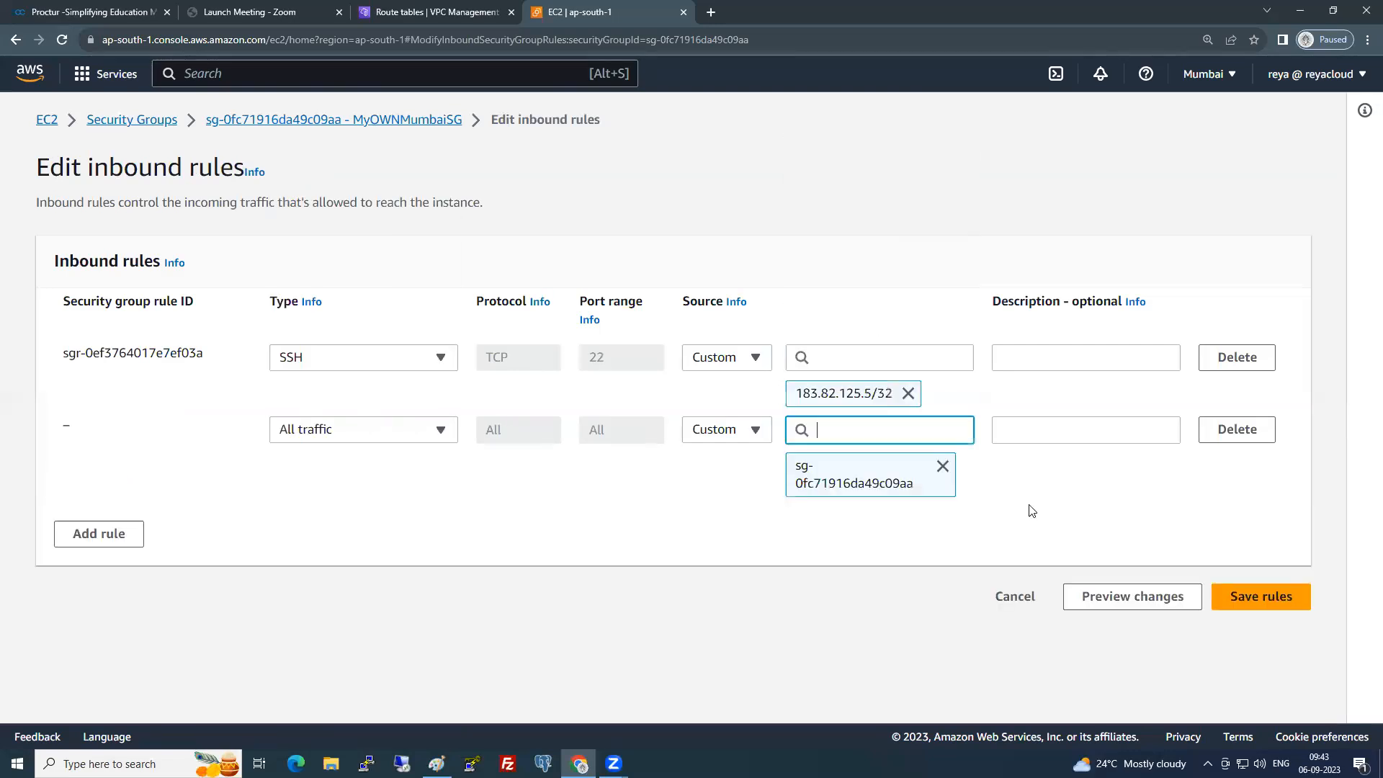
click(1251, 598)
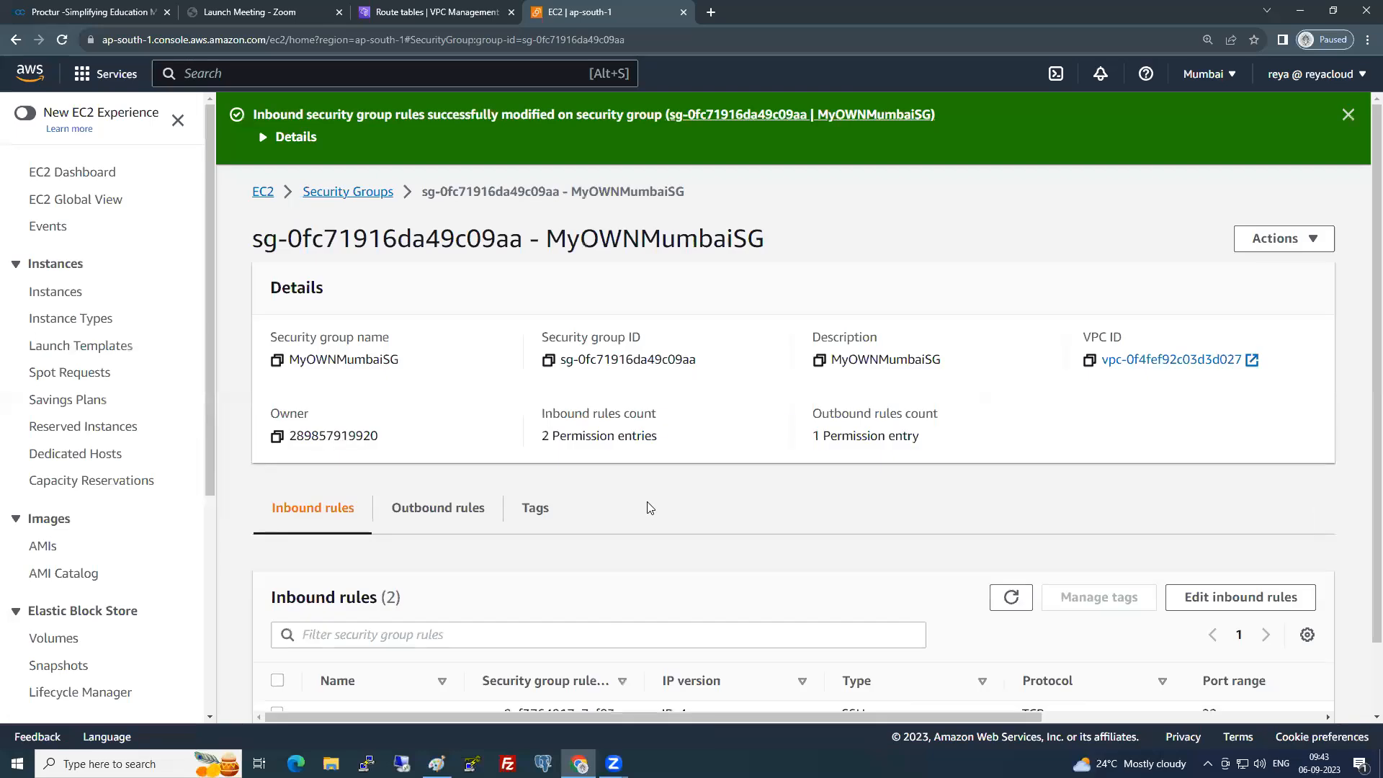
click(77, 294)
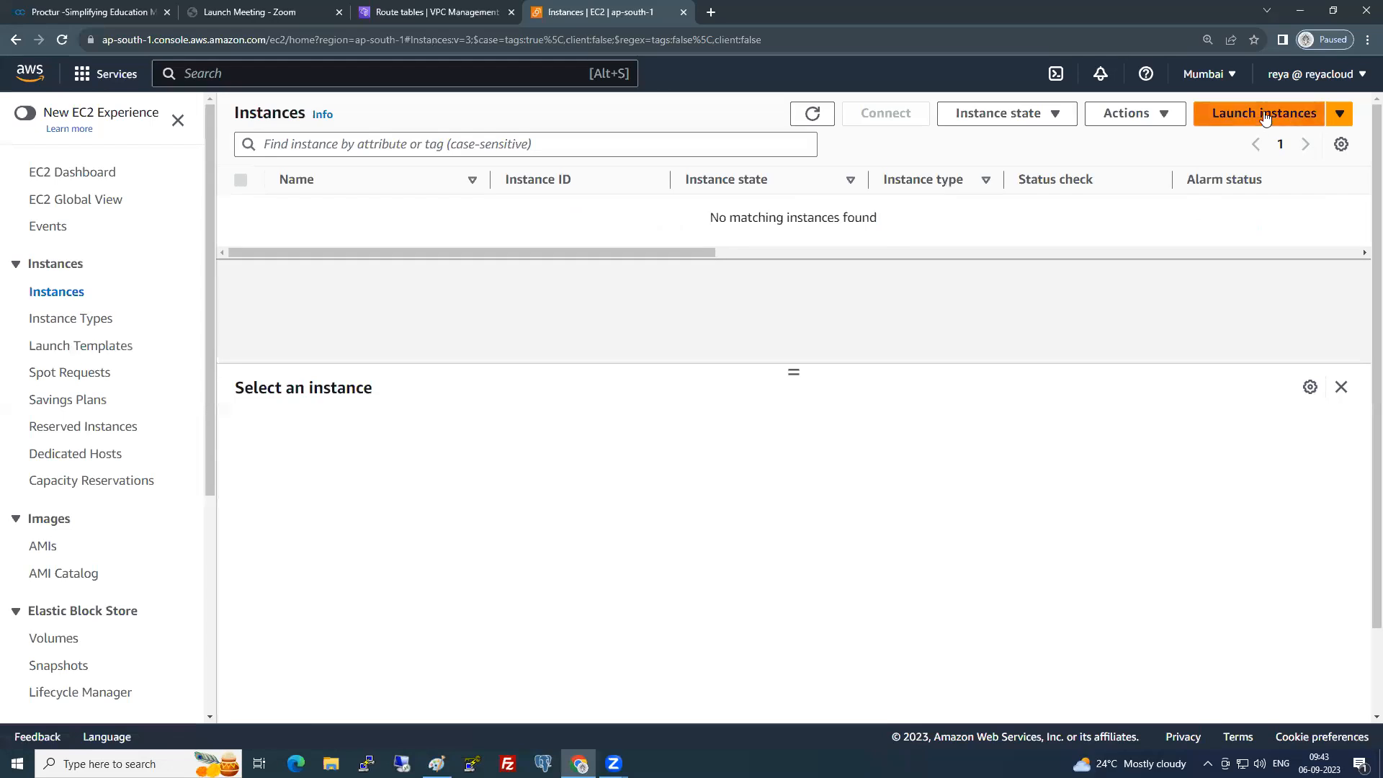
Start a launch named 'Bastion Server' and browse the AMI catalog filtered to free tier images.
click(1257, 117)
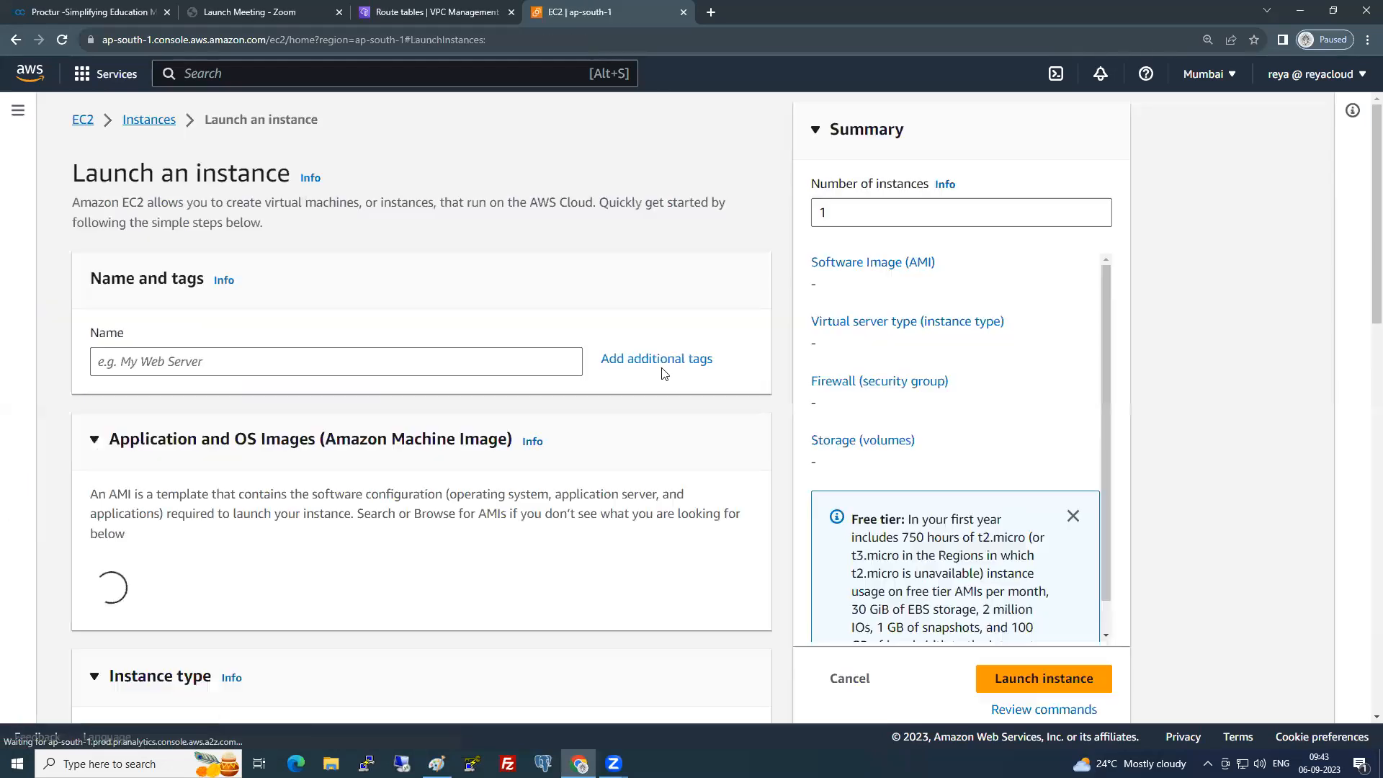
click(270, 363)
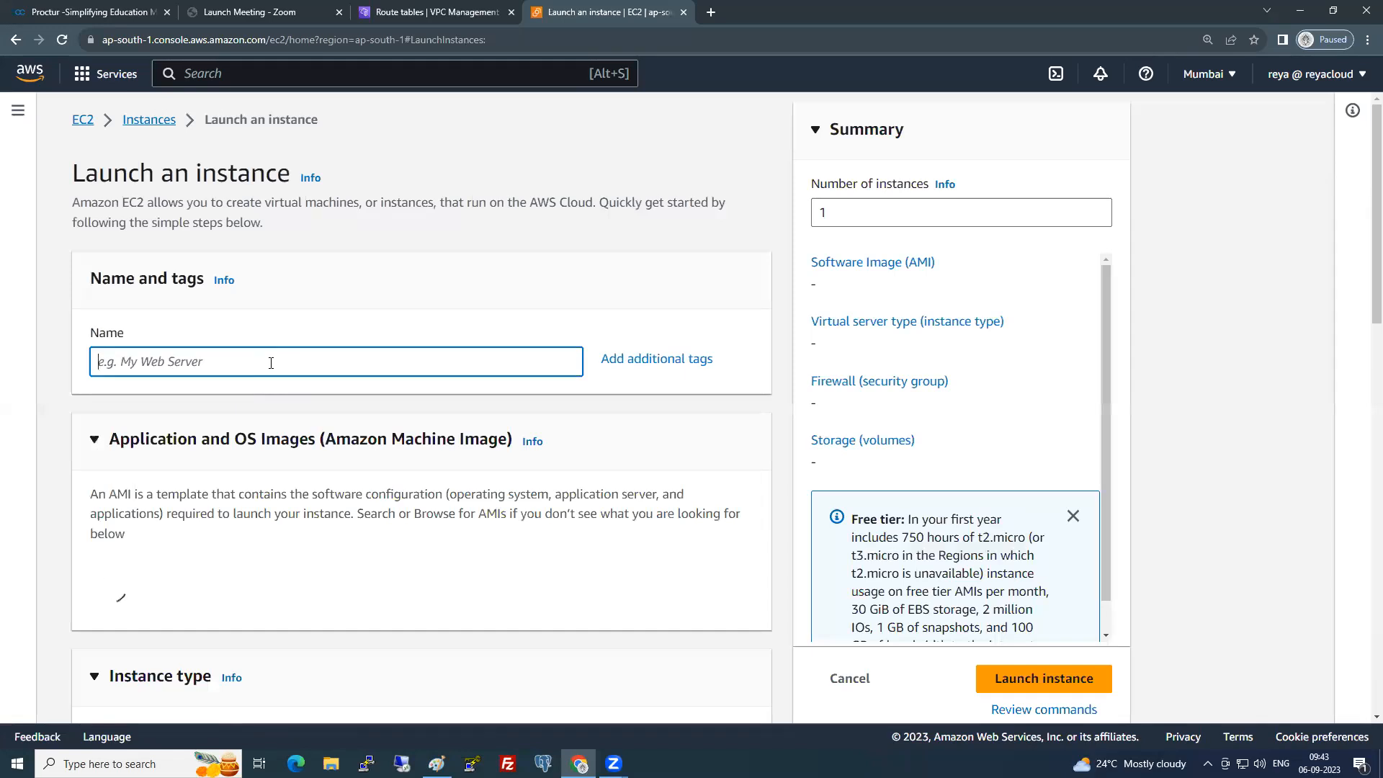
text(Bastion)
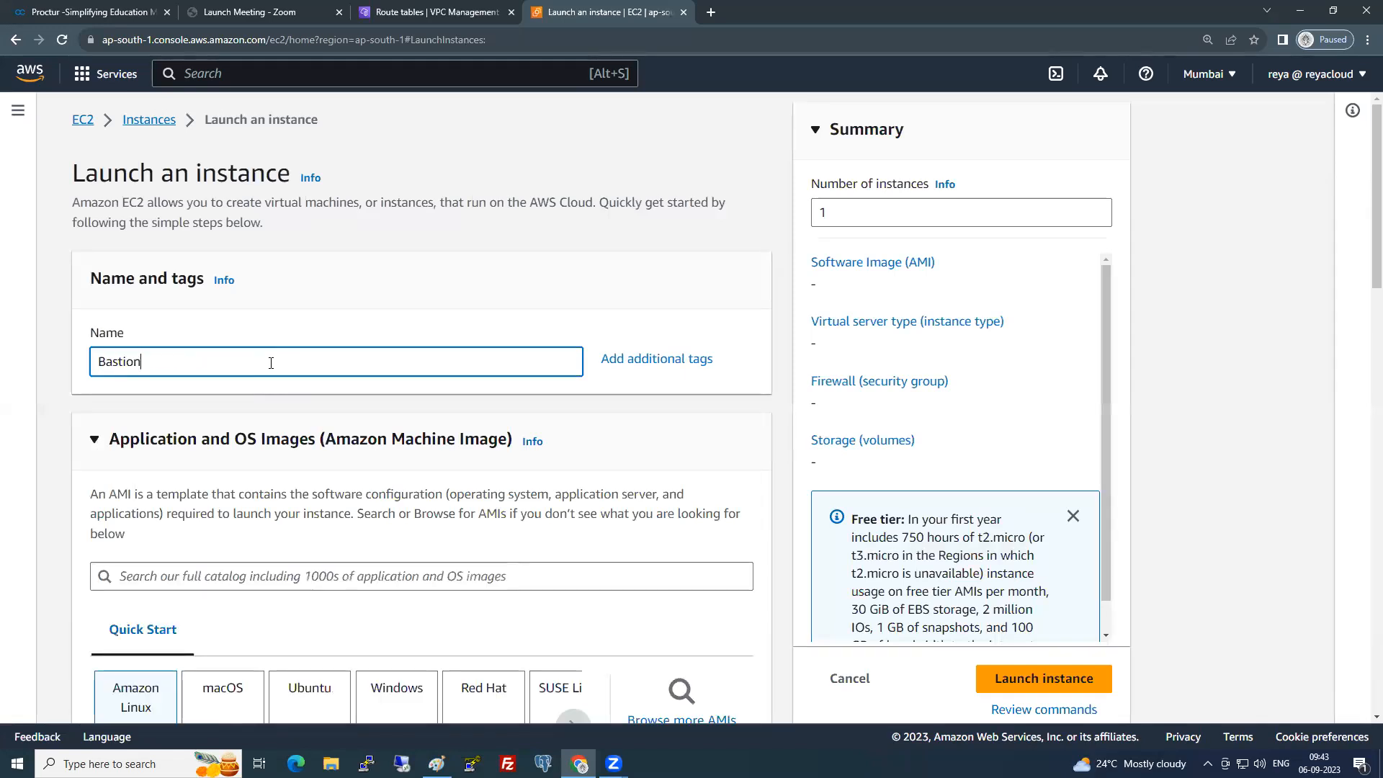
text( Server)
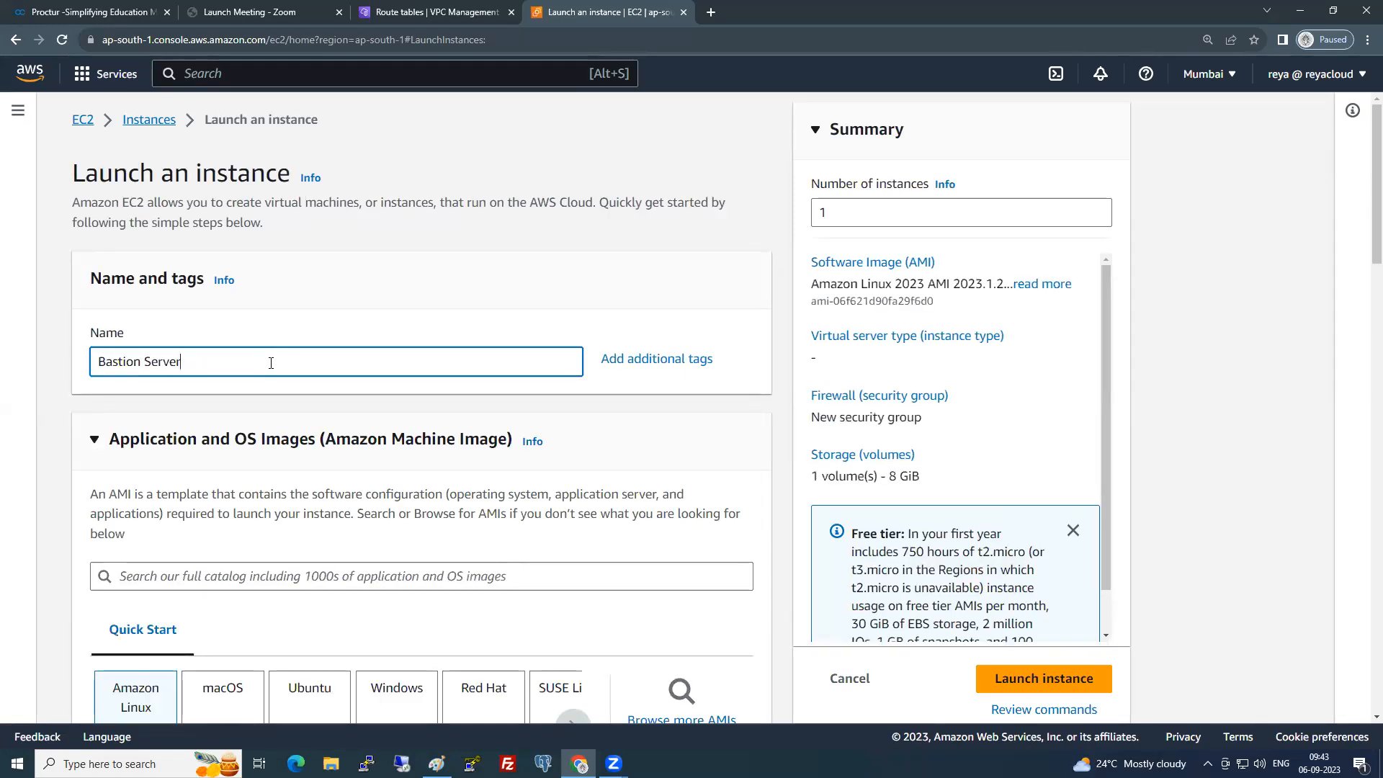
scroll(290, 384, down, 2)
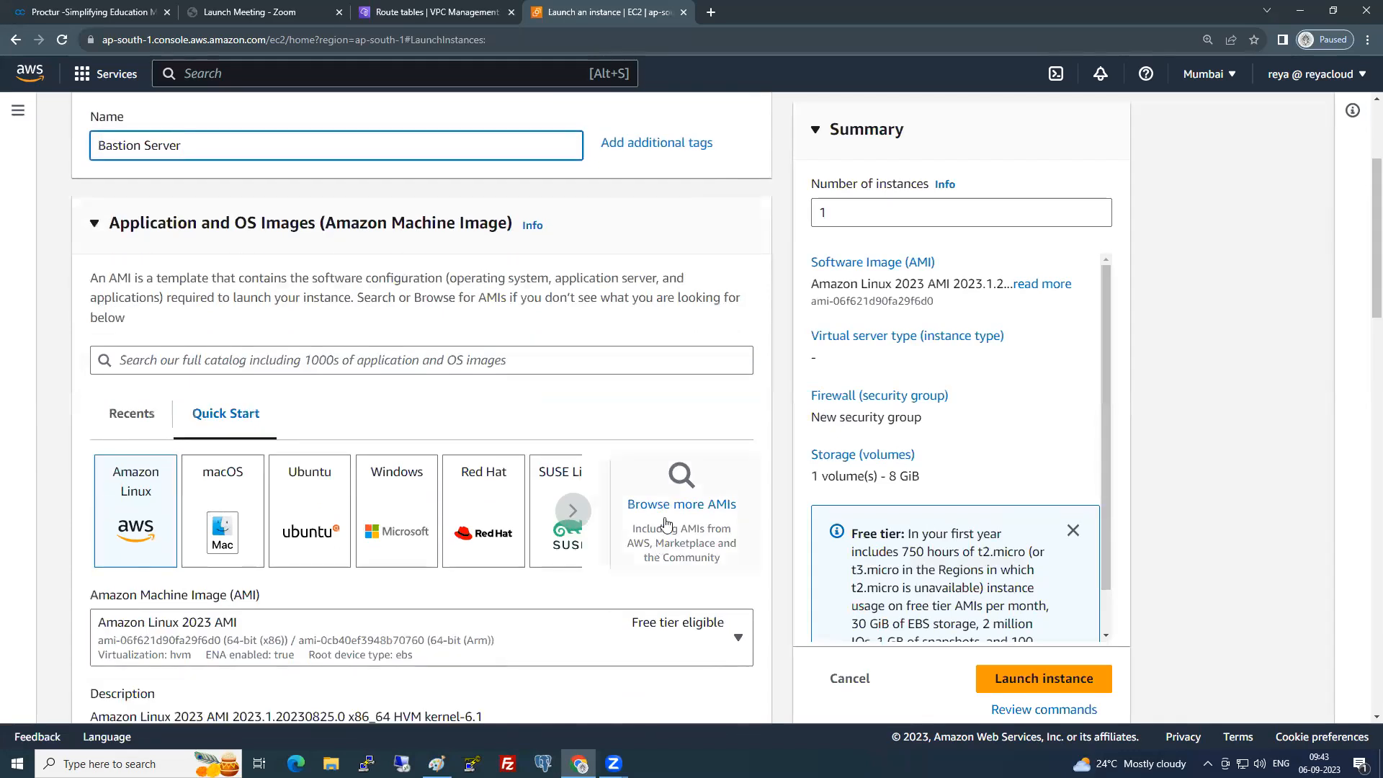
click(669, 502)
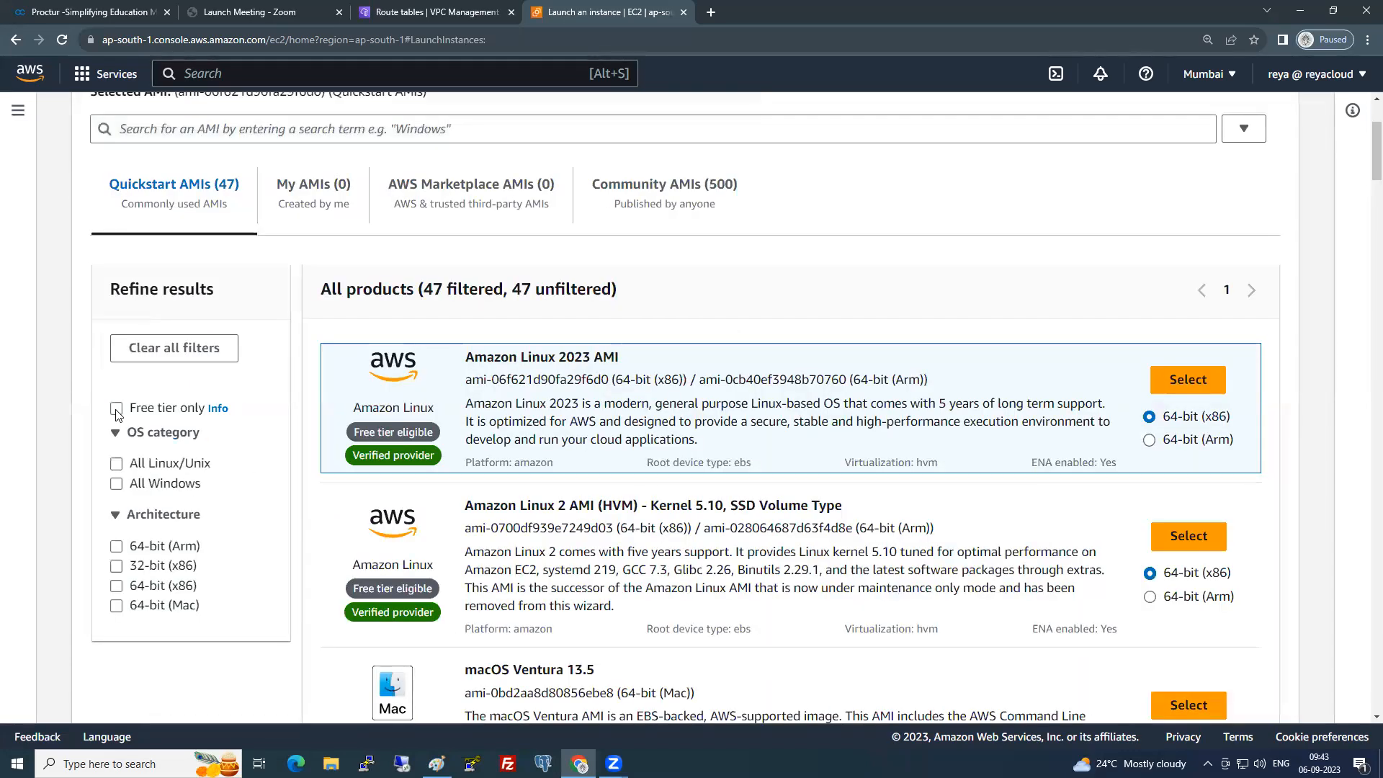
click(117, 409)
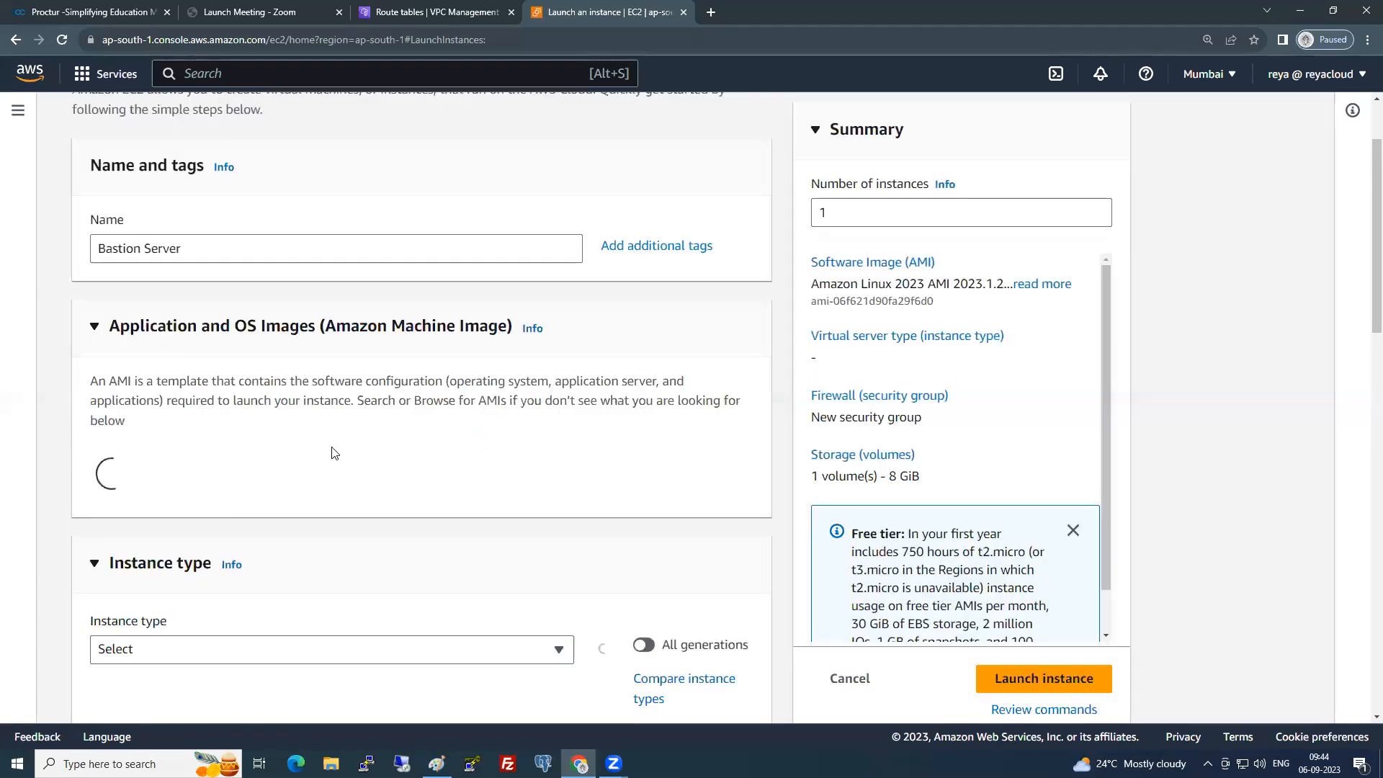
scroll(334, 452, down, 2)
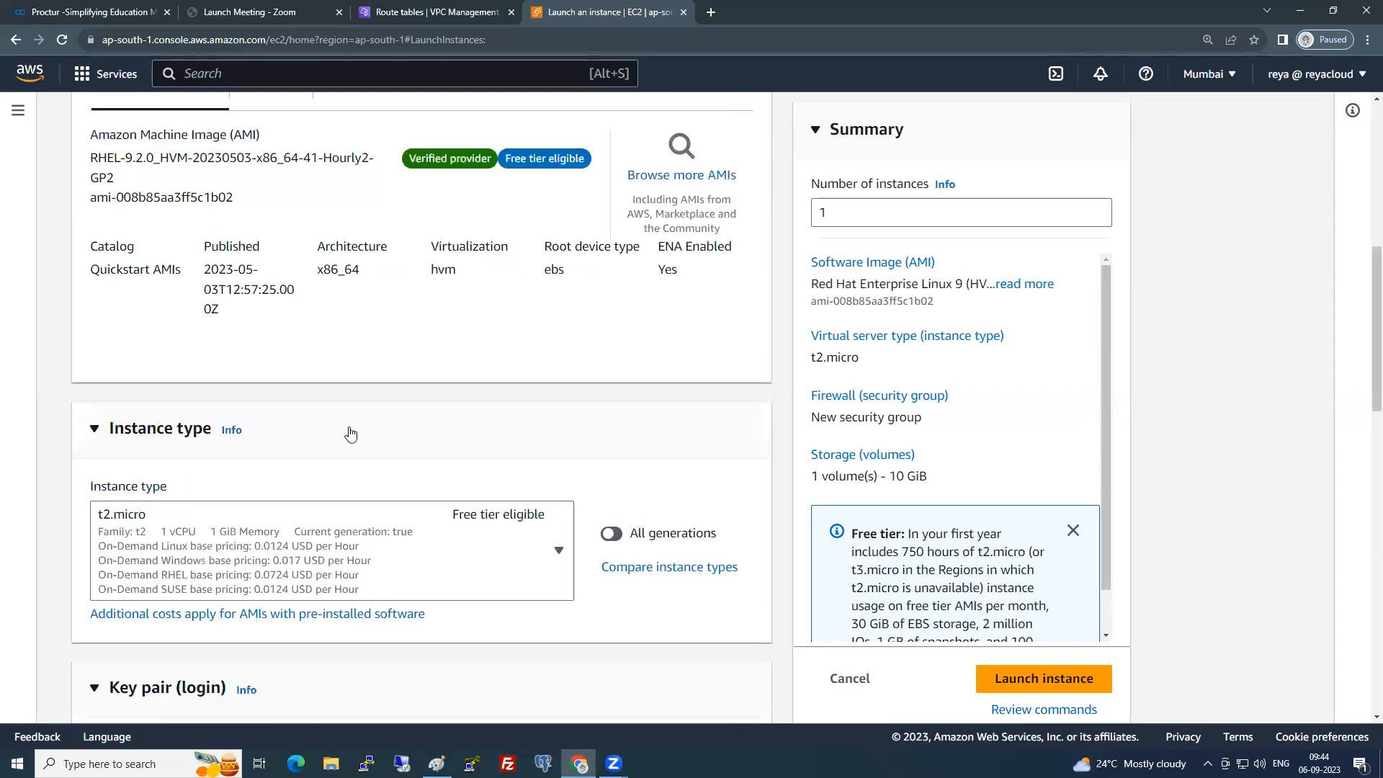
scroll(351, 433, down, 7)
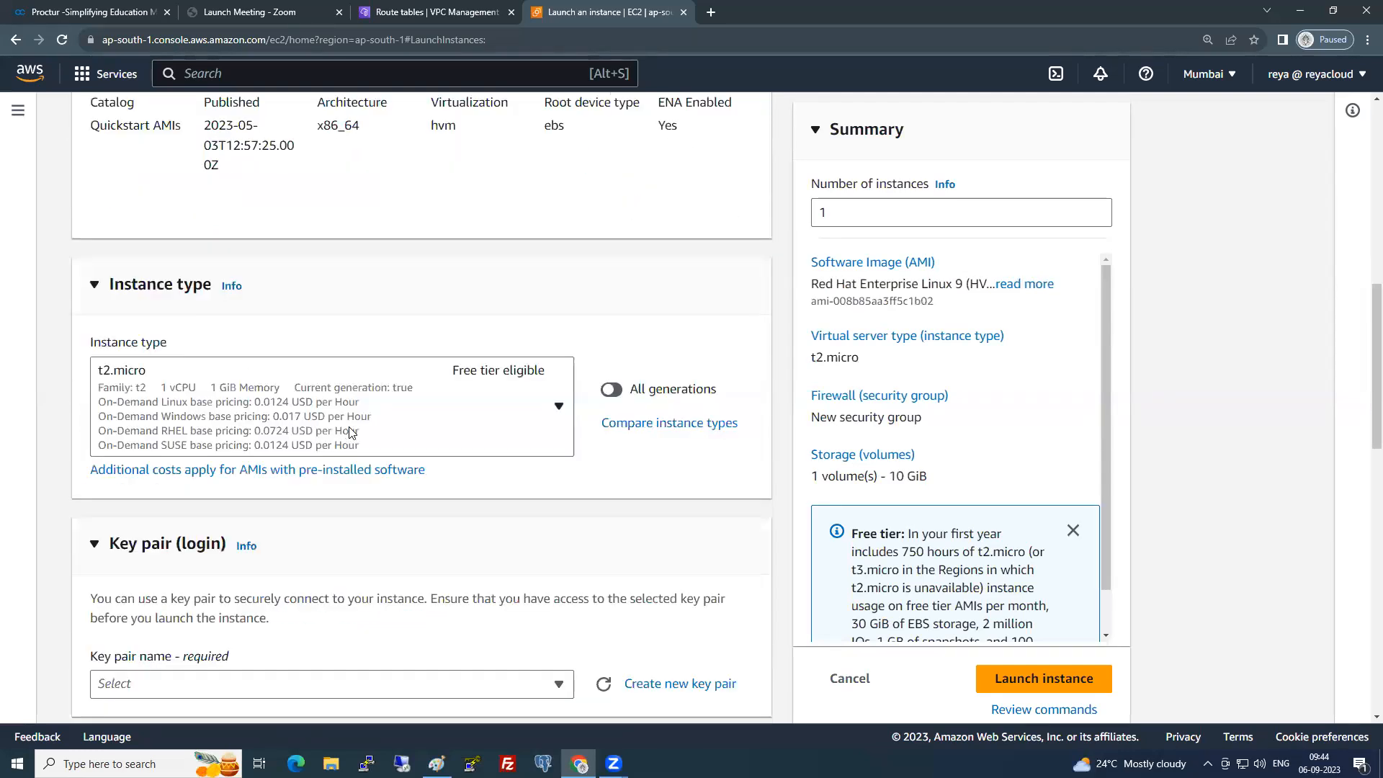
Use key pair 9AMBATCH and place the instance in MumbaiVPC's Public Subnet with auto-assigned public IP.
click(343, 330)
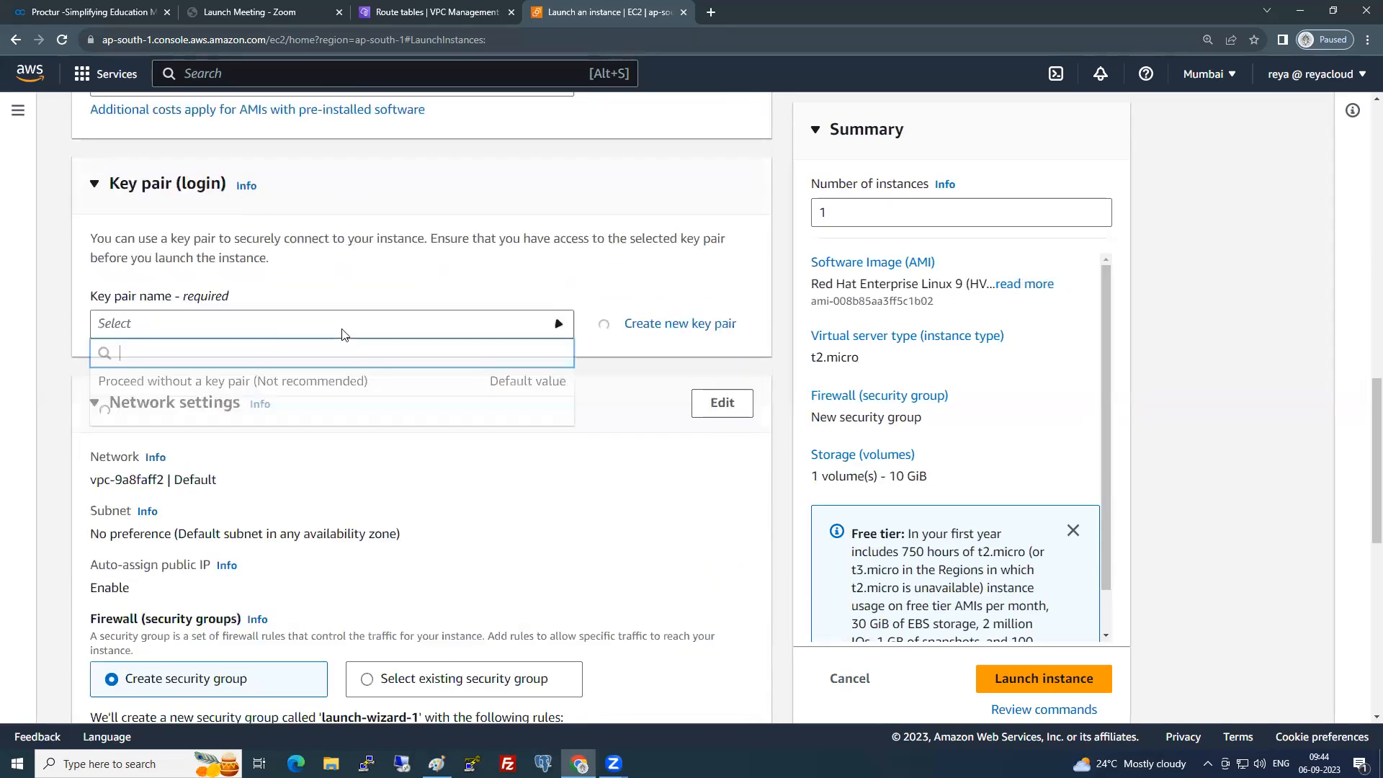
click(183, 496)
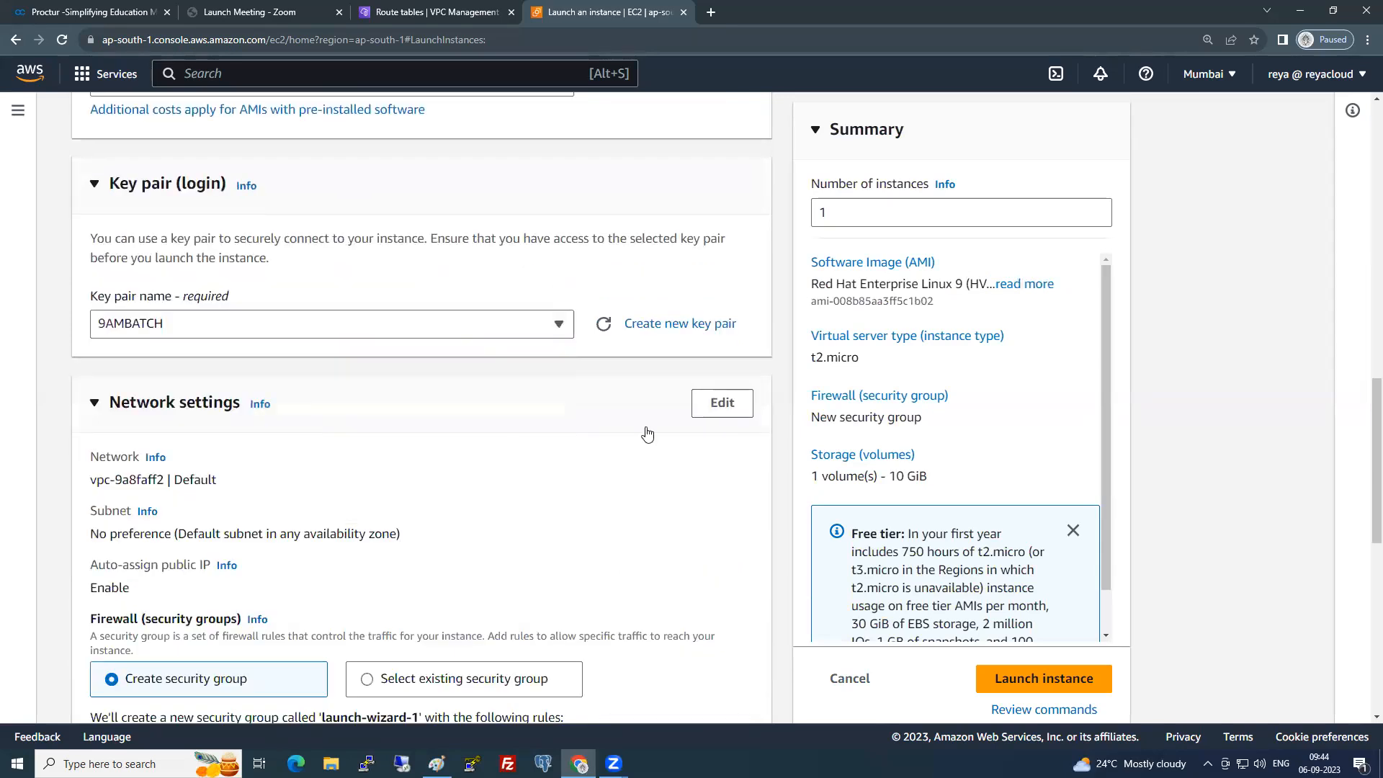
click(709, 411)
scroll(477, 459, down, 2)
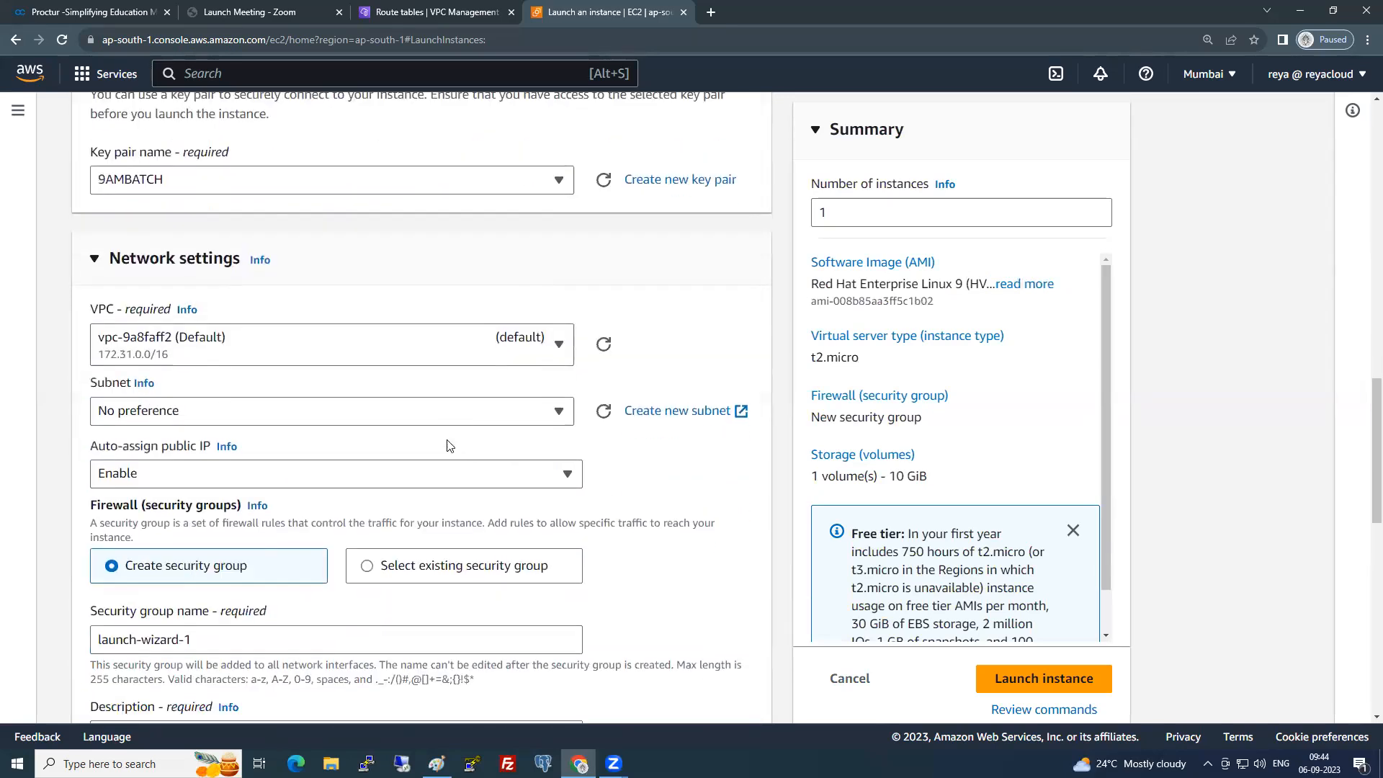
click(407, 356)
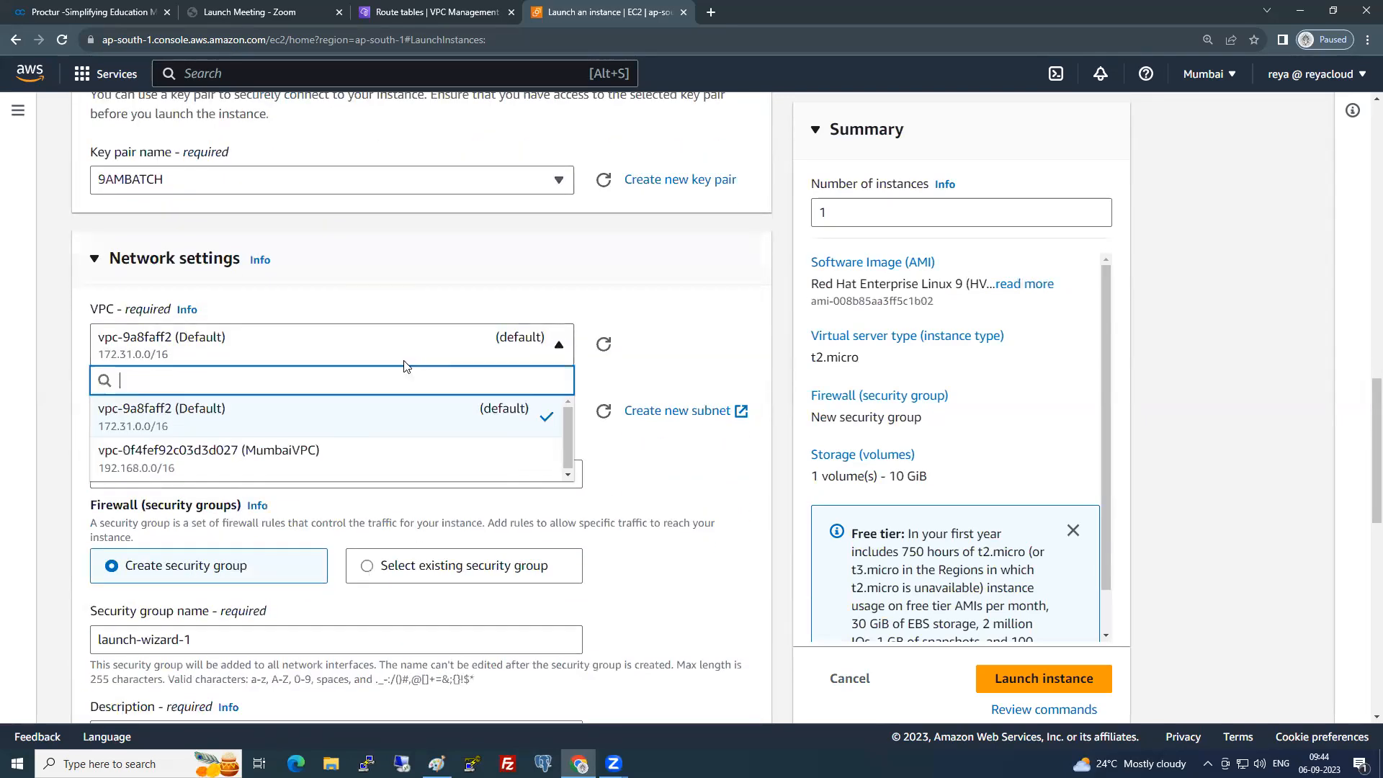
click(345, 455)
click(394, 431)
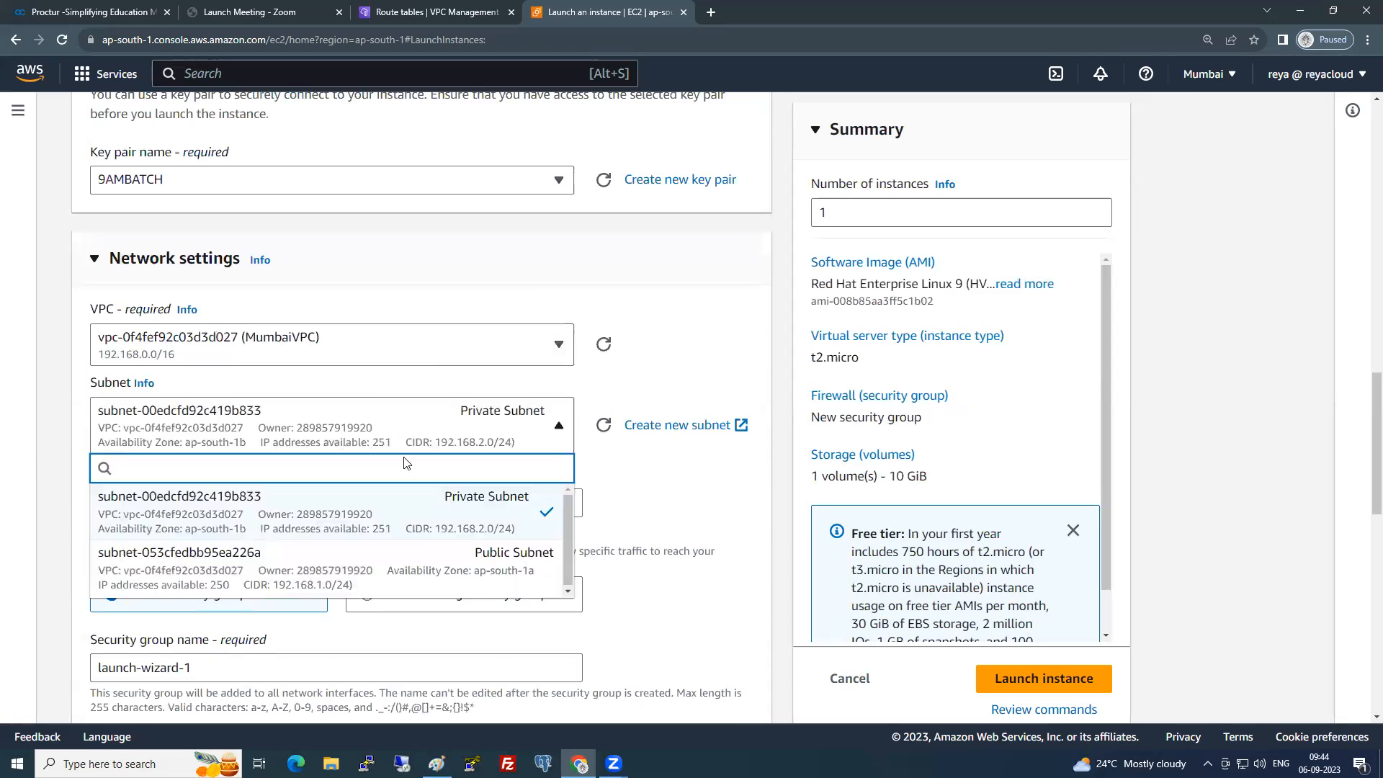
click(456, 572)
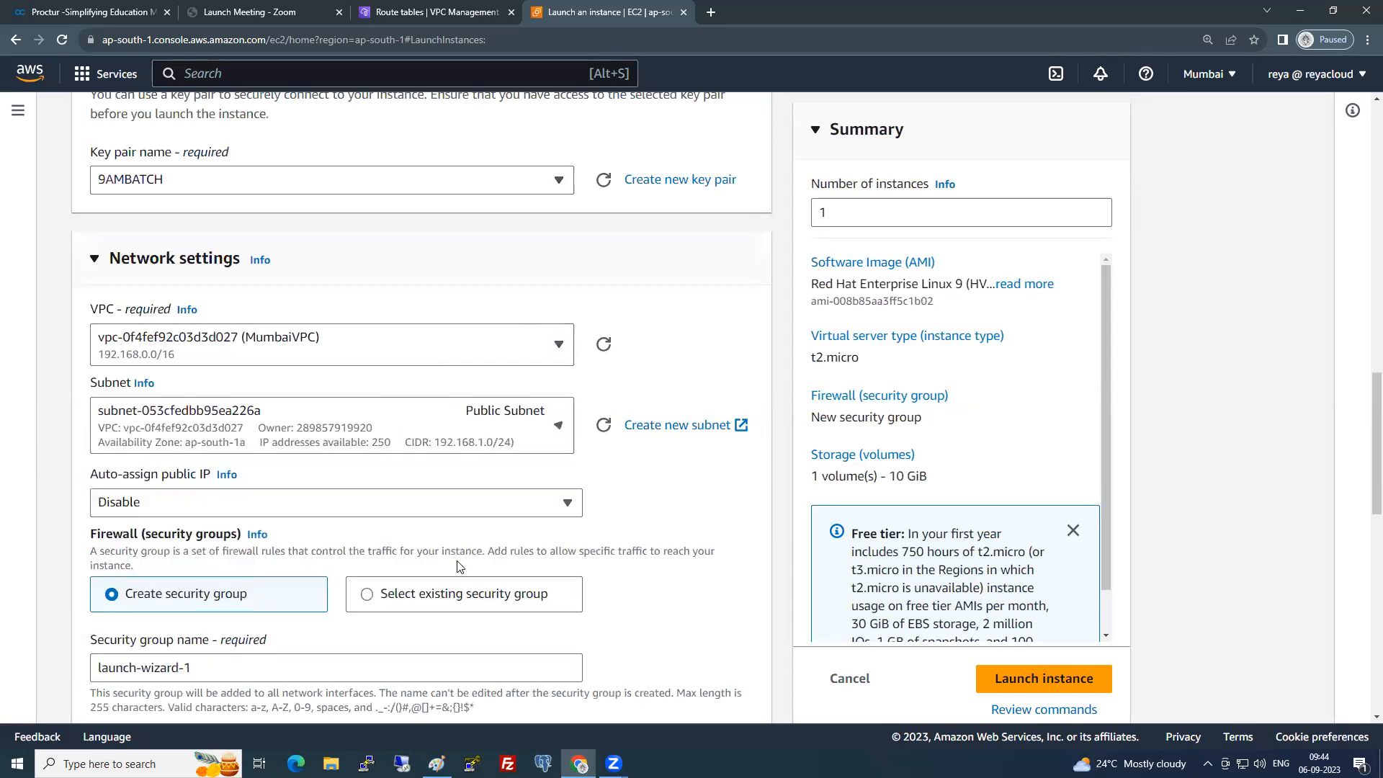
click(252, 514)
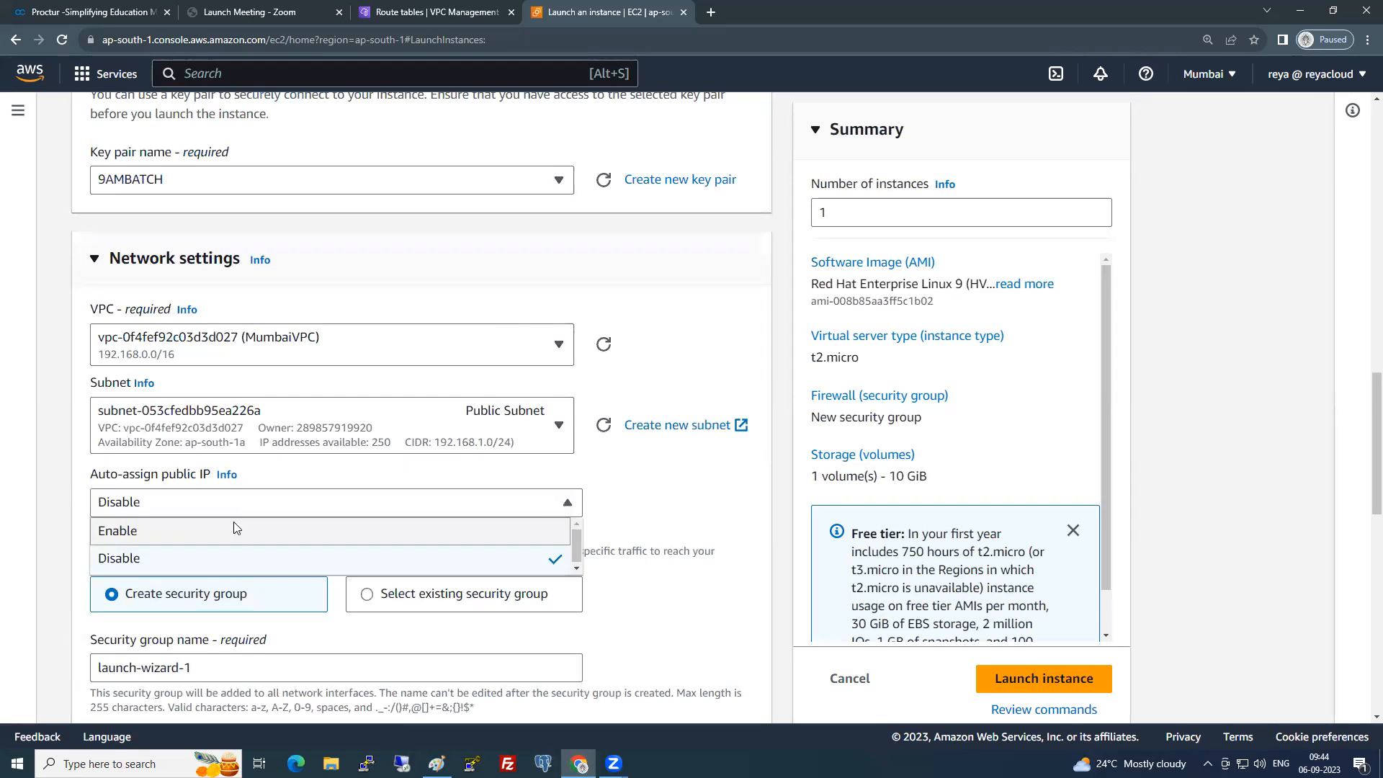
click(236, 530)
Attach existing security group MyOWNMumbaiSG and launch the Bastion Server instance.
click(406, 602)
scroll(339, 608, down, 2)
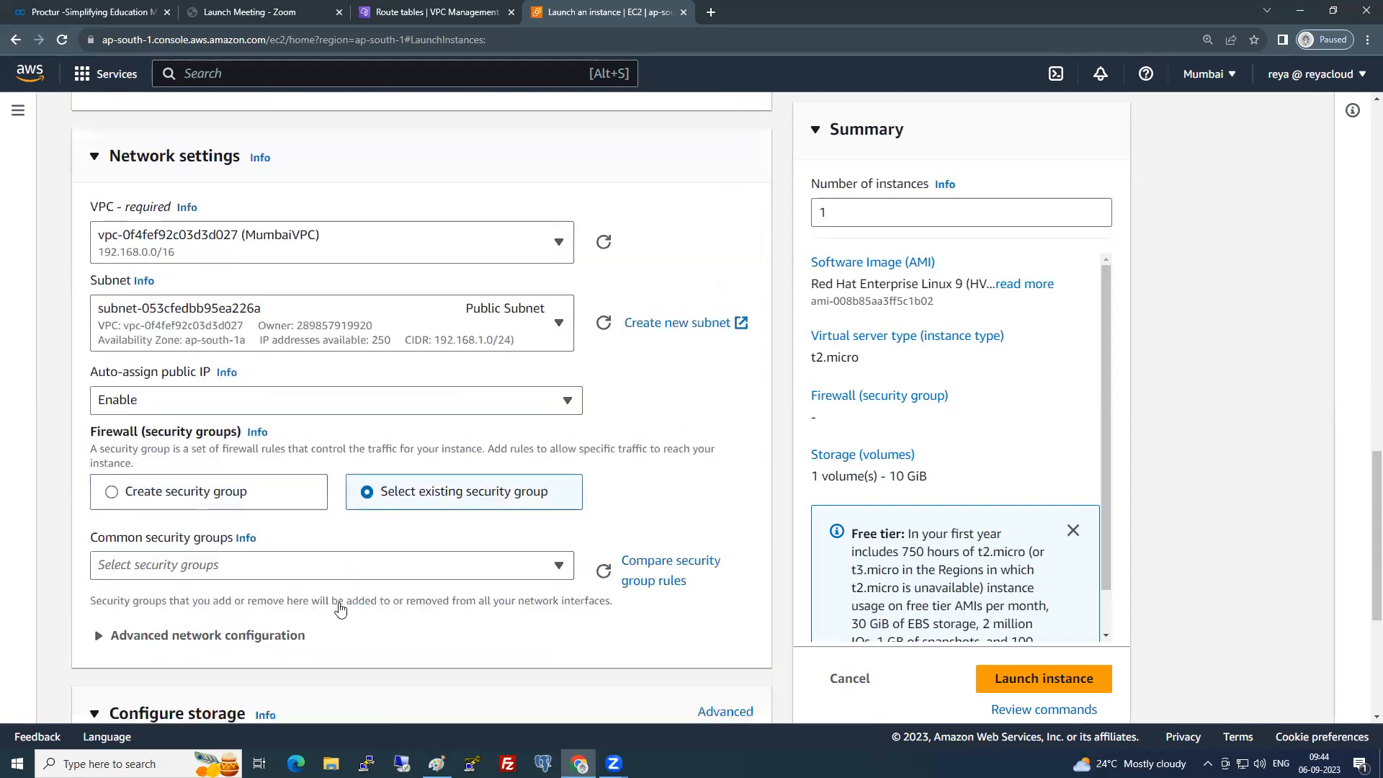
click(256, 529)
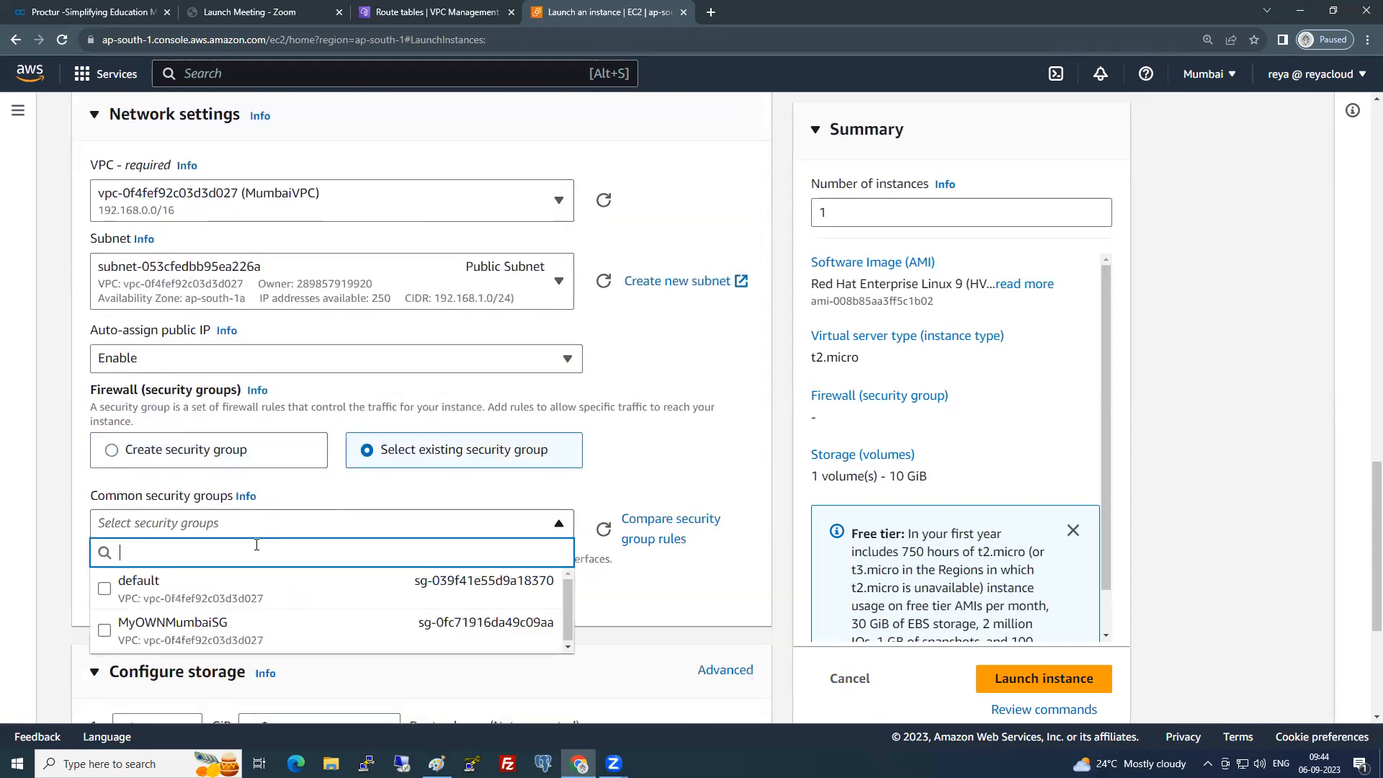
click(219, 636)
scroll(520, 604, down, 5)
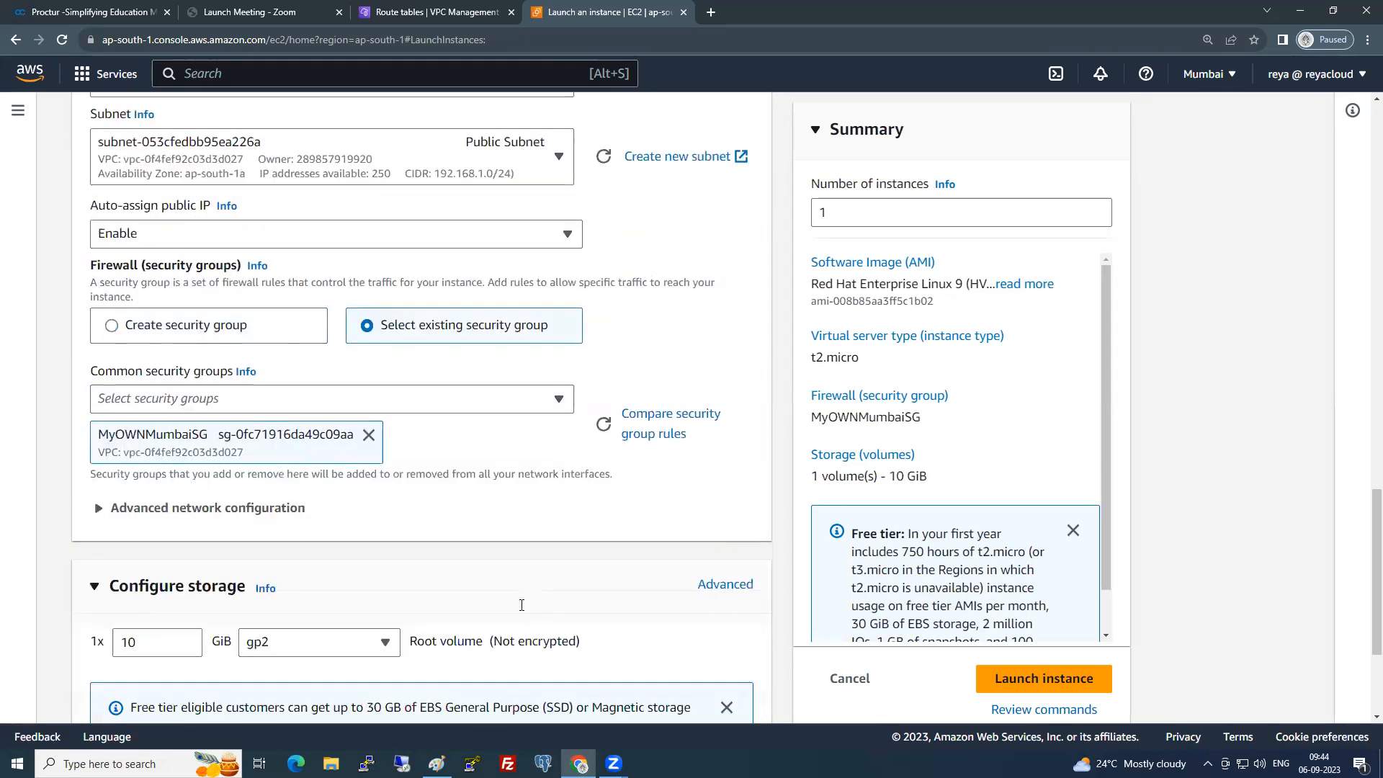
click(1015, 653)
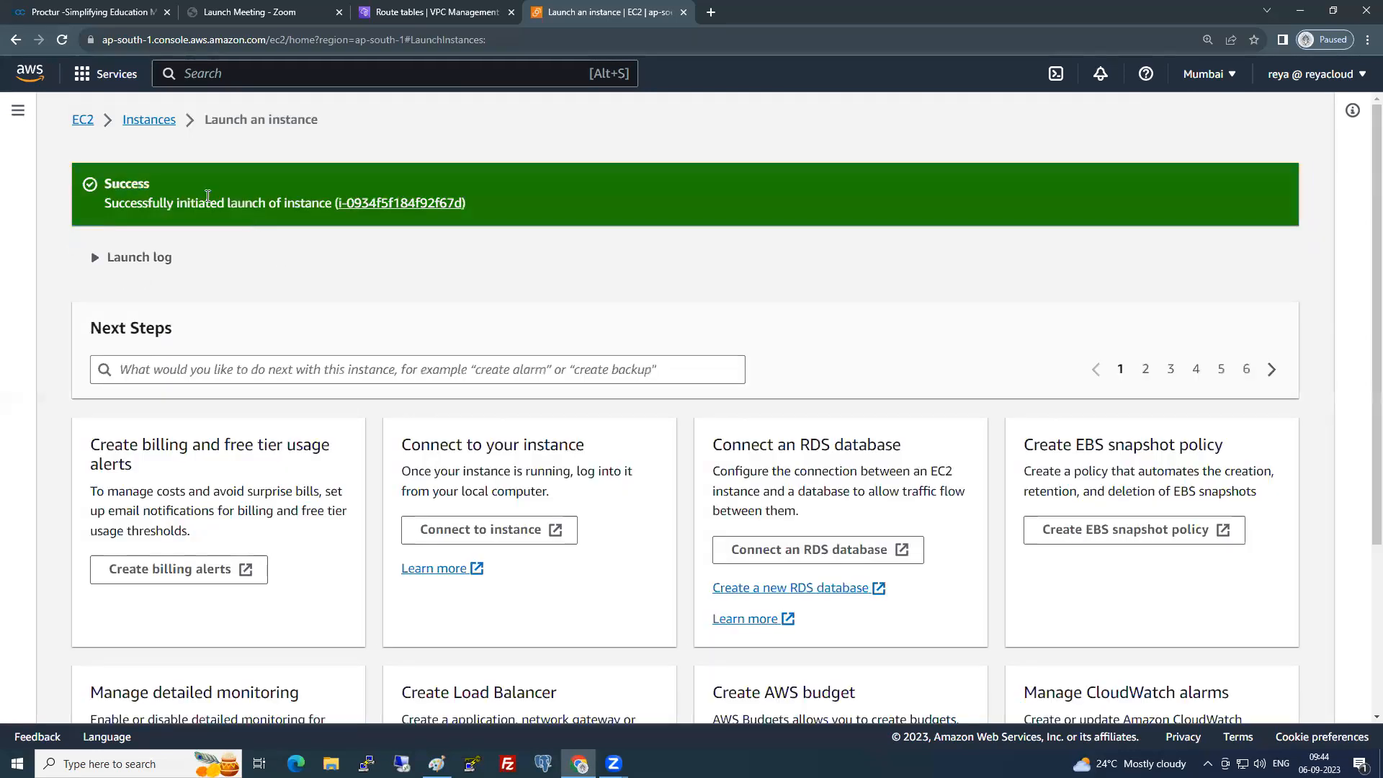
Return to the Instances list and start a new launch form, ready to enter a name.
click(159, 128)
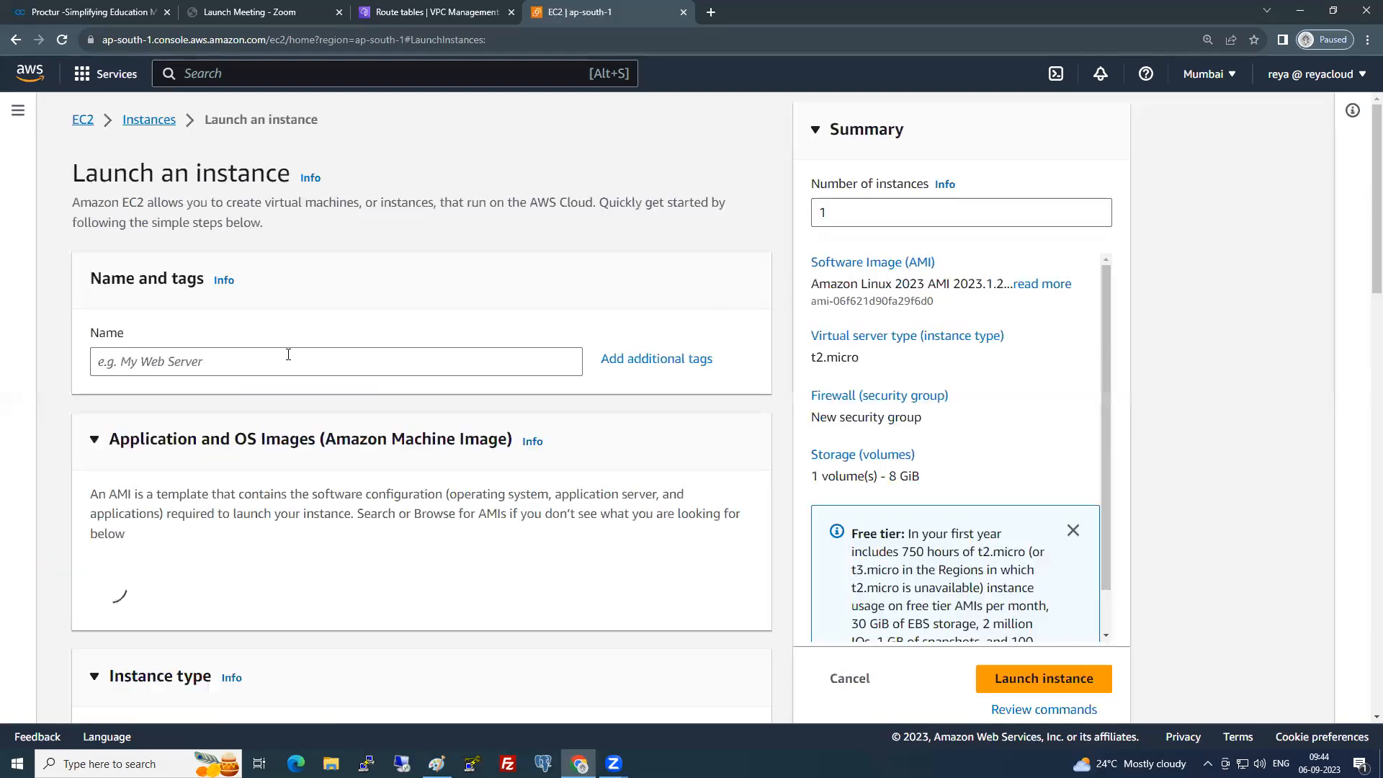
click(255, 362)
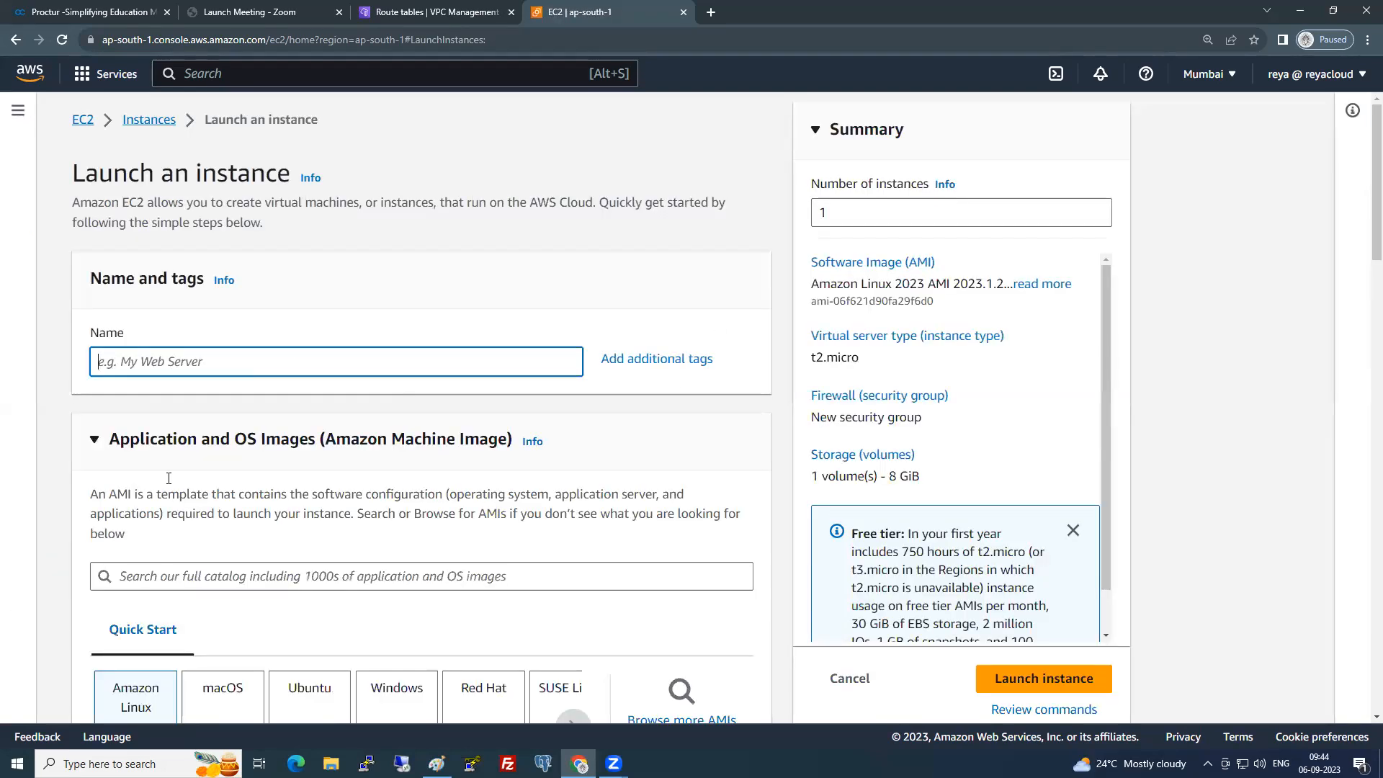
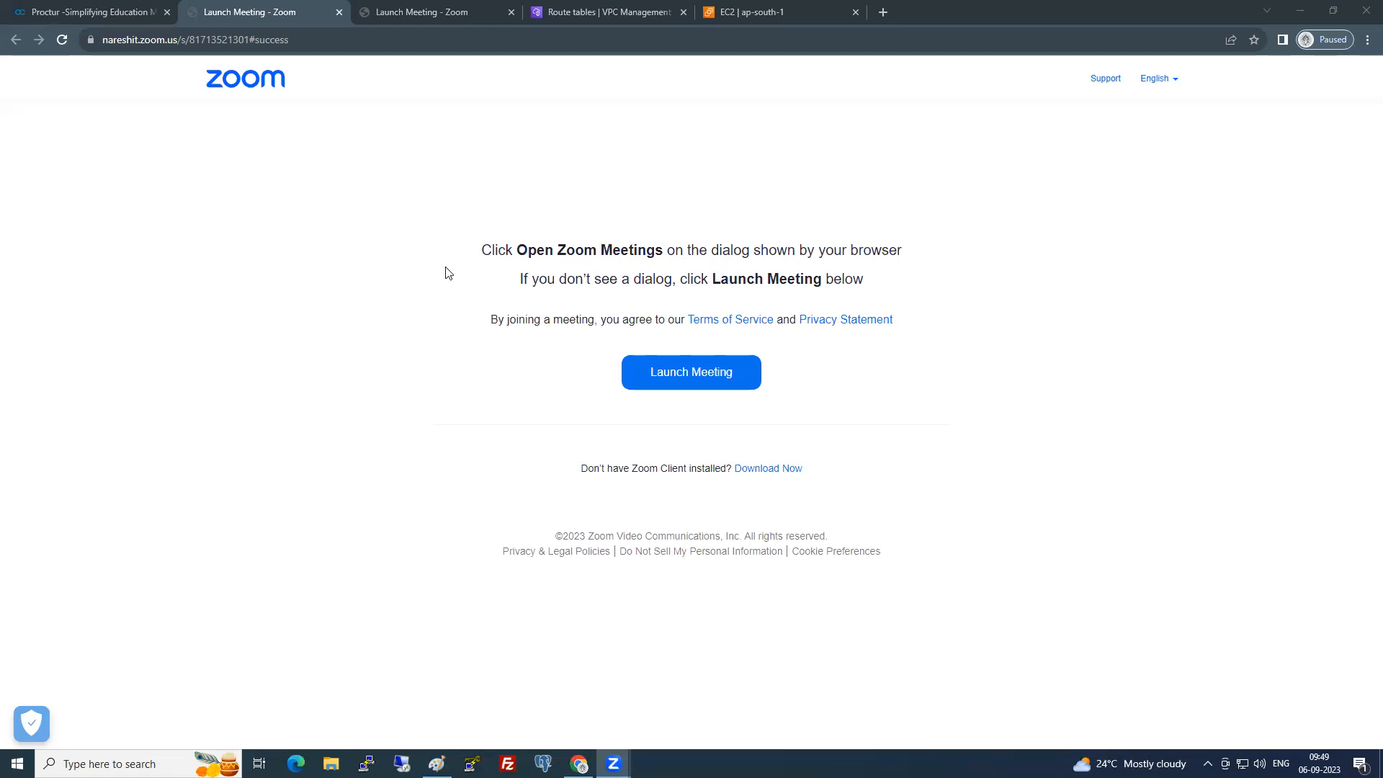
Select the 9AMBATCH key pair for the new instance.
click(752, 12)
click(470, 393)
click(470, 394)
click(470, 393)
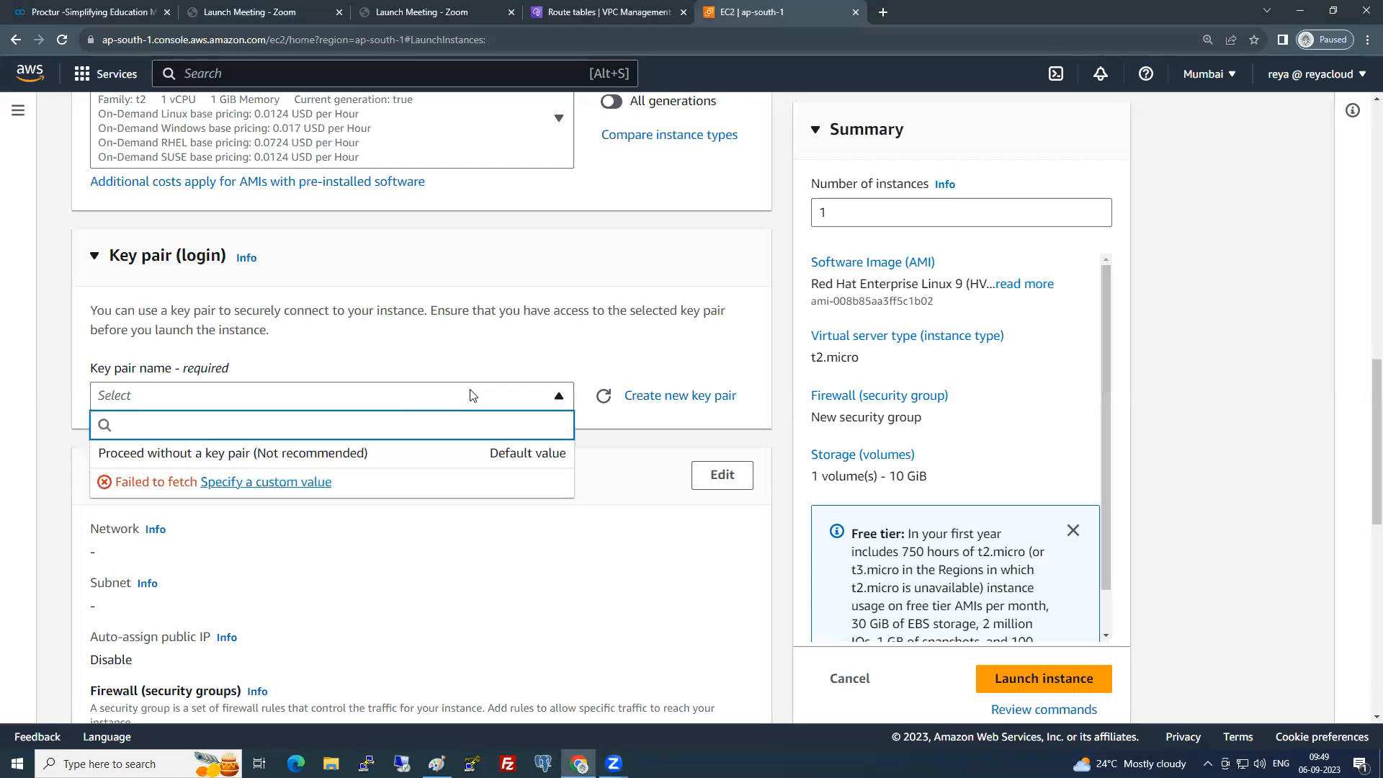
click(469, 395)
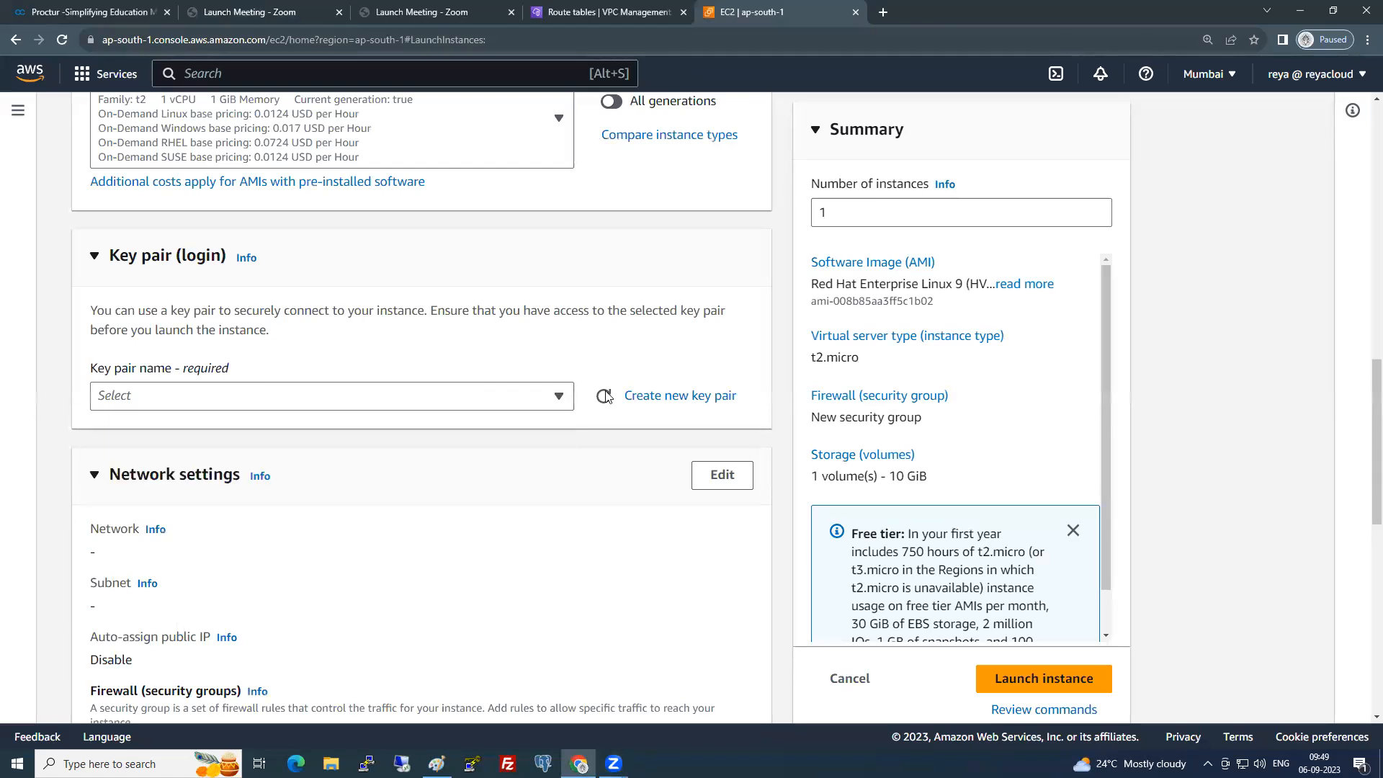
click(537, 402)
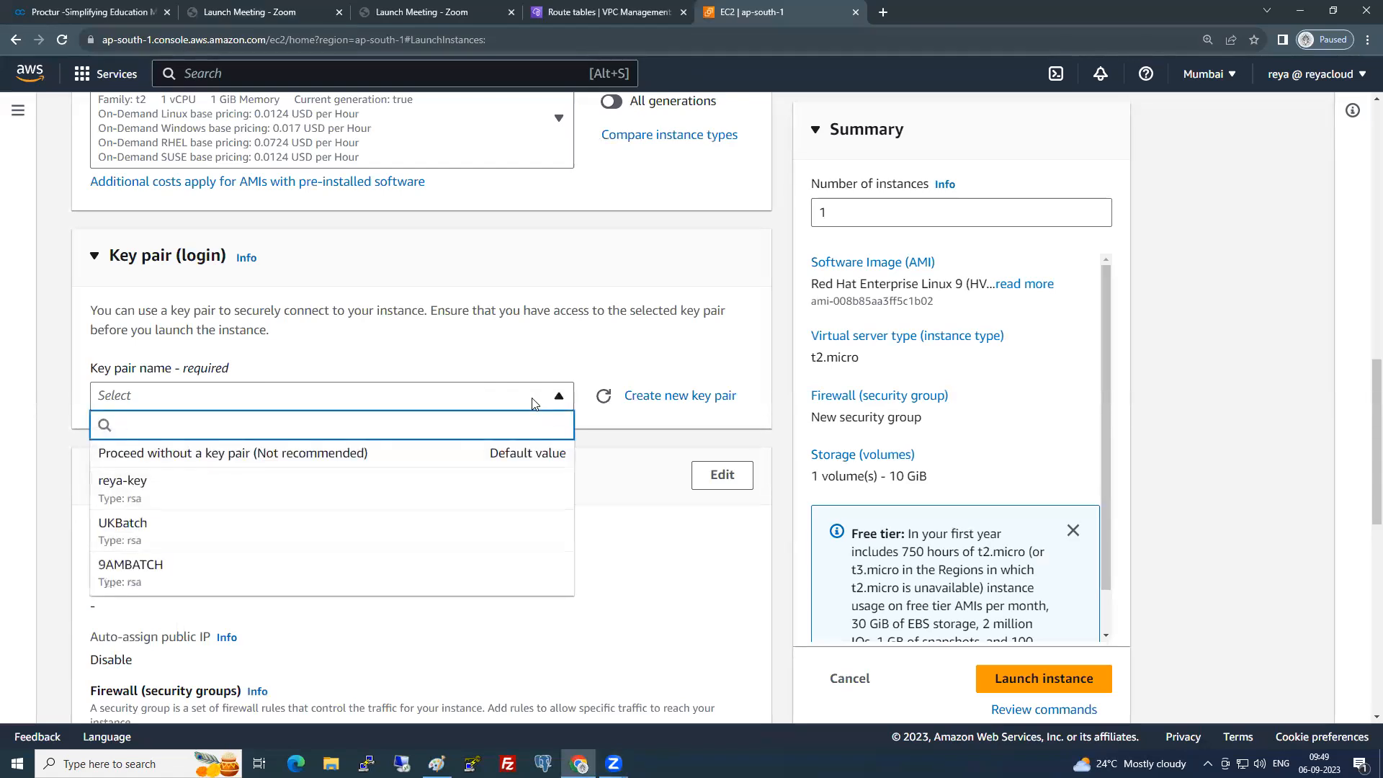
click(181, 573)
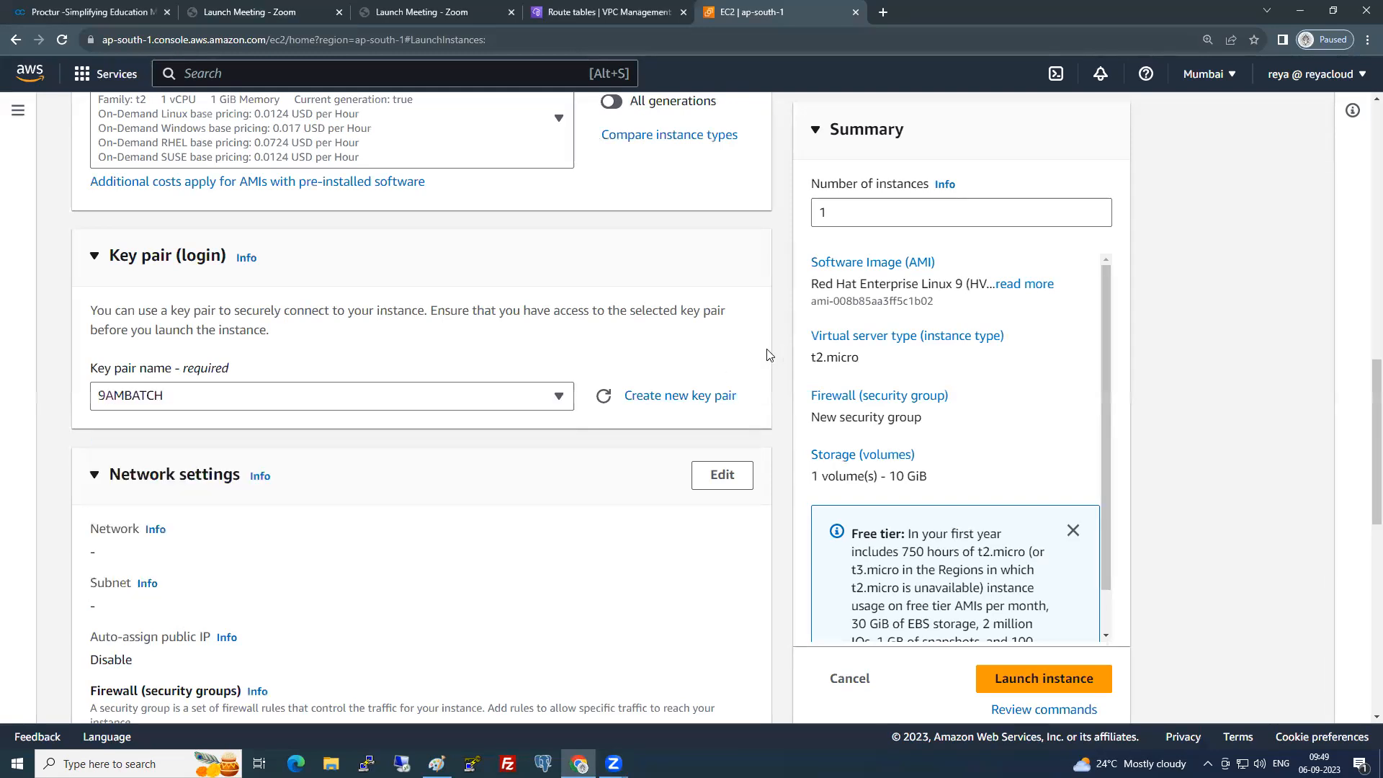
Place the instance in MumbaiVPC's private subnet with auto-assigned public IP disabled.
scroll(773, 353, down, 4)
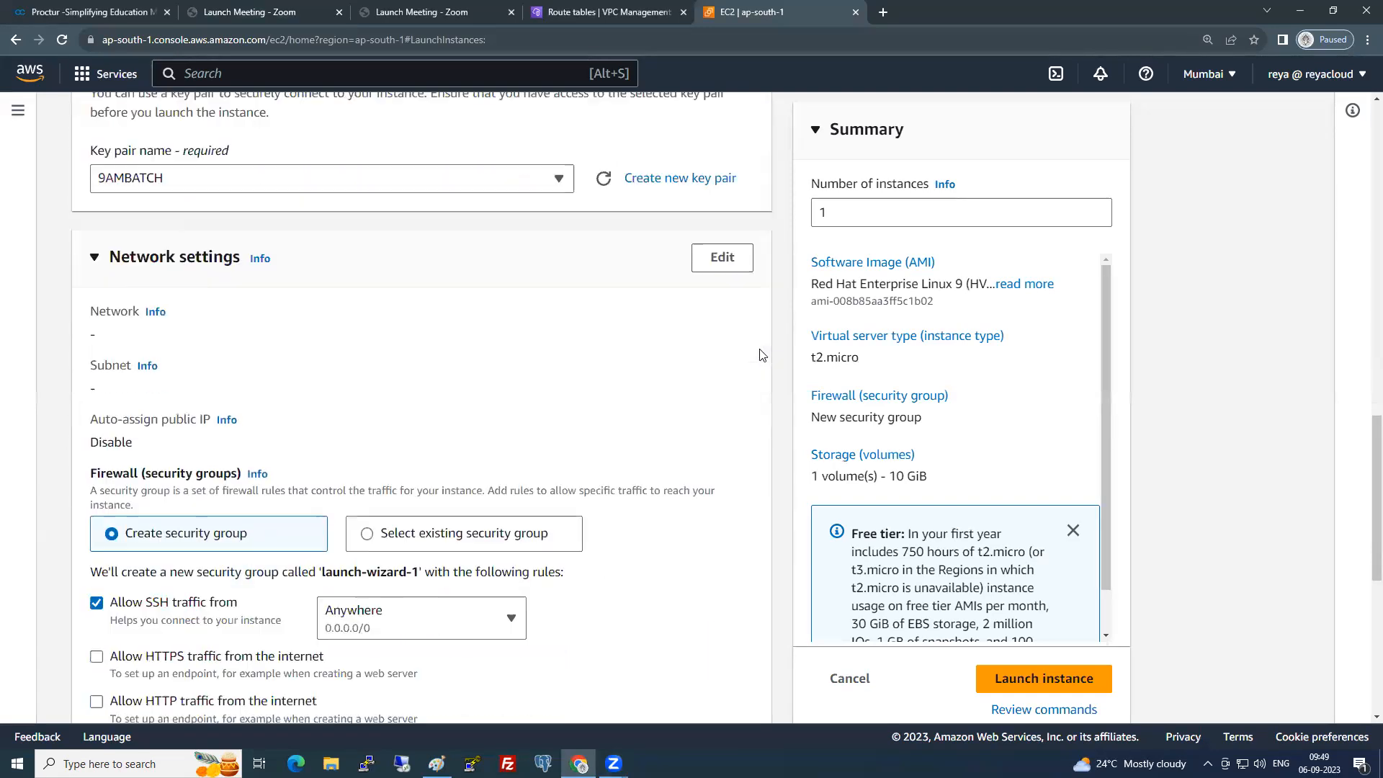
click(733, 199)
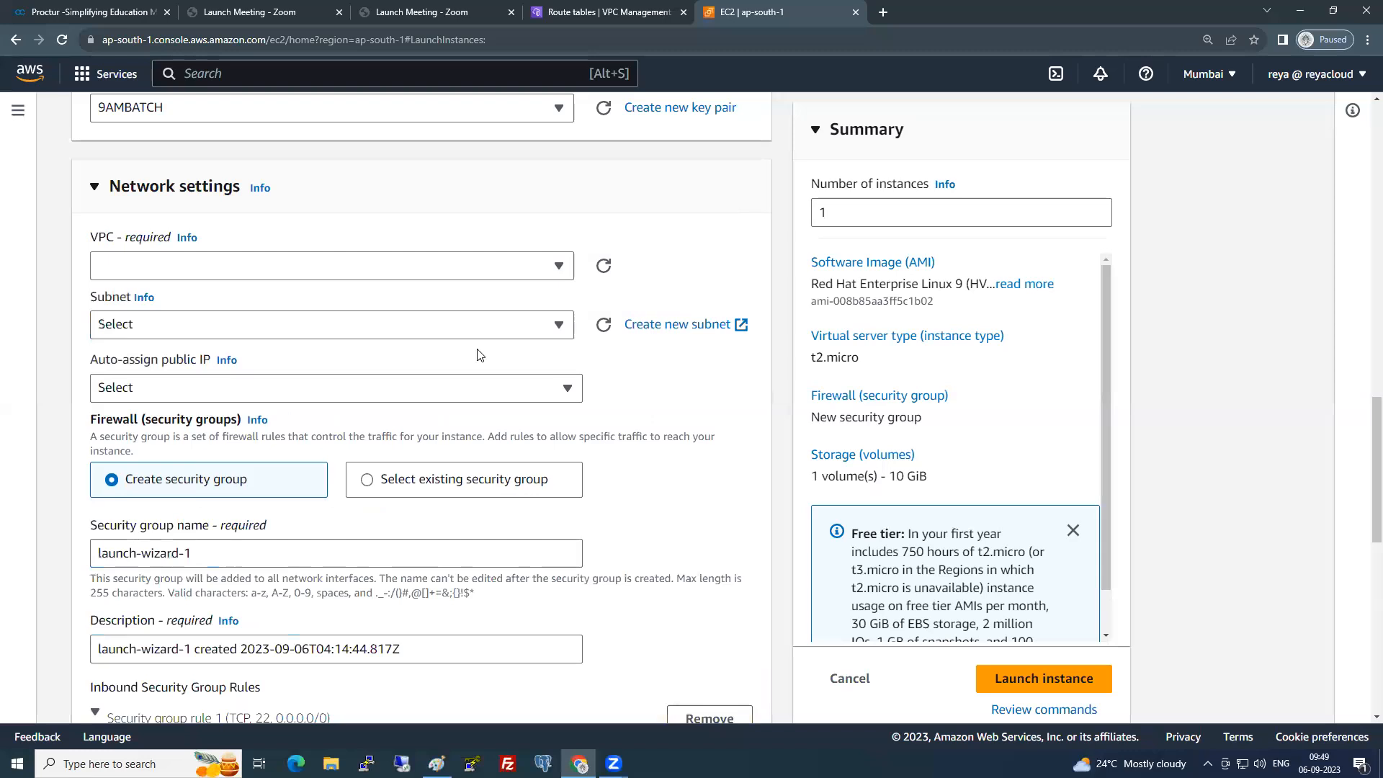
click(500, 268)
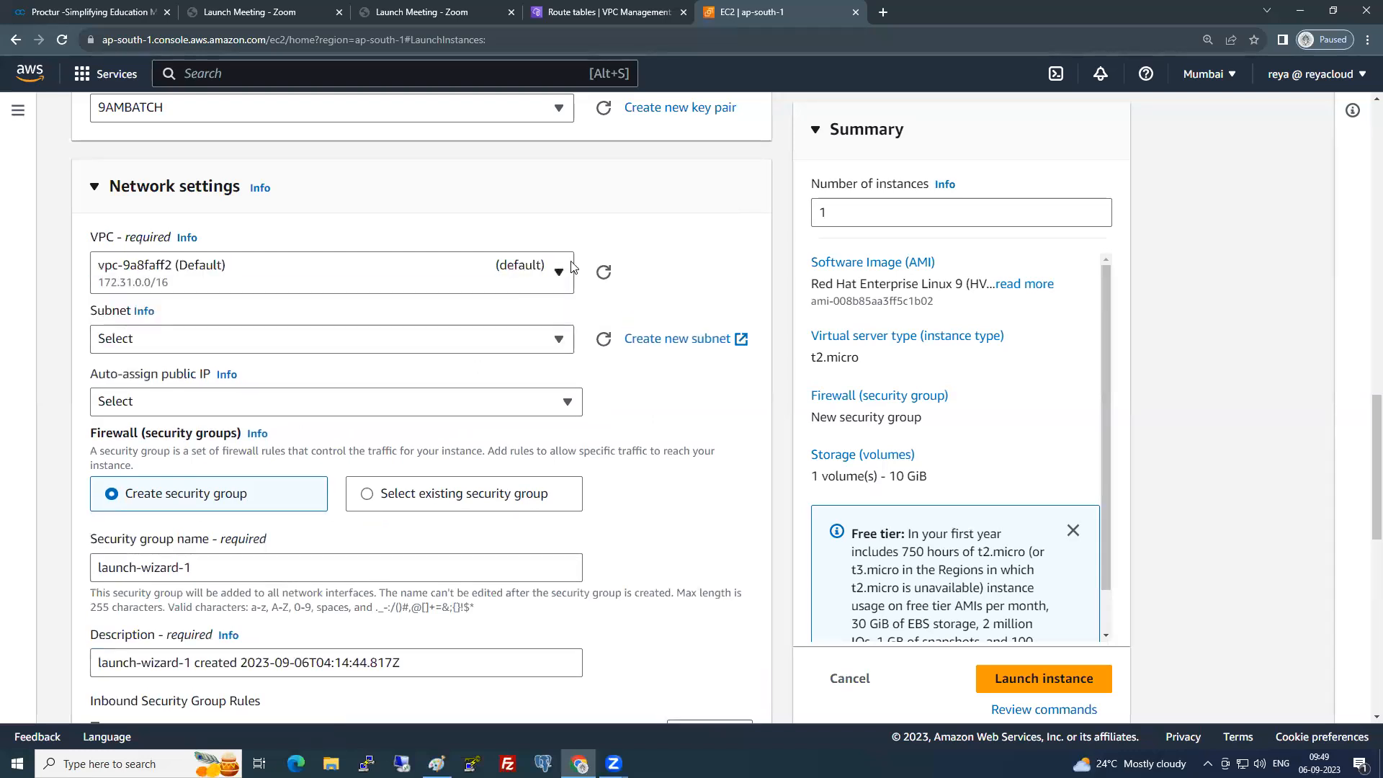
click(512, 266)
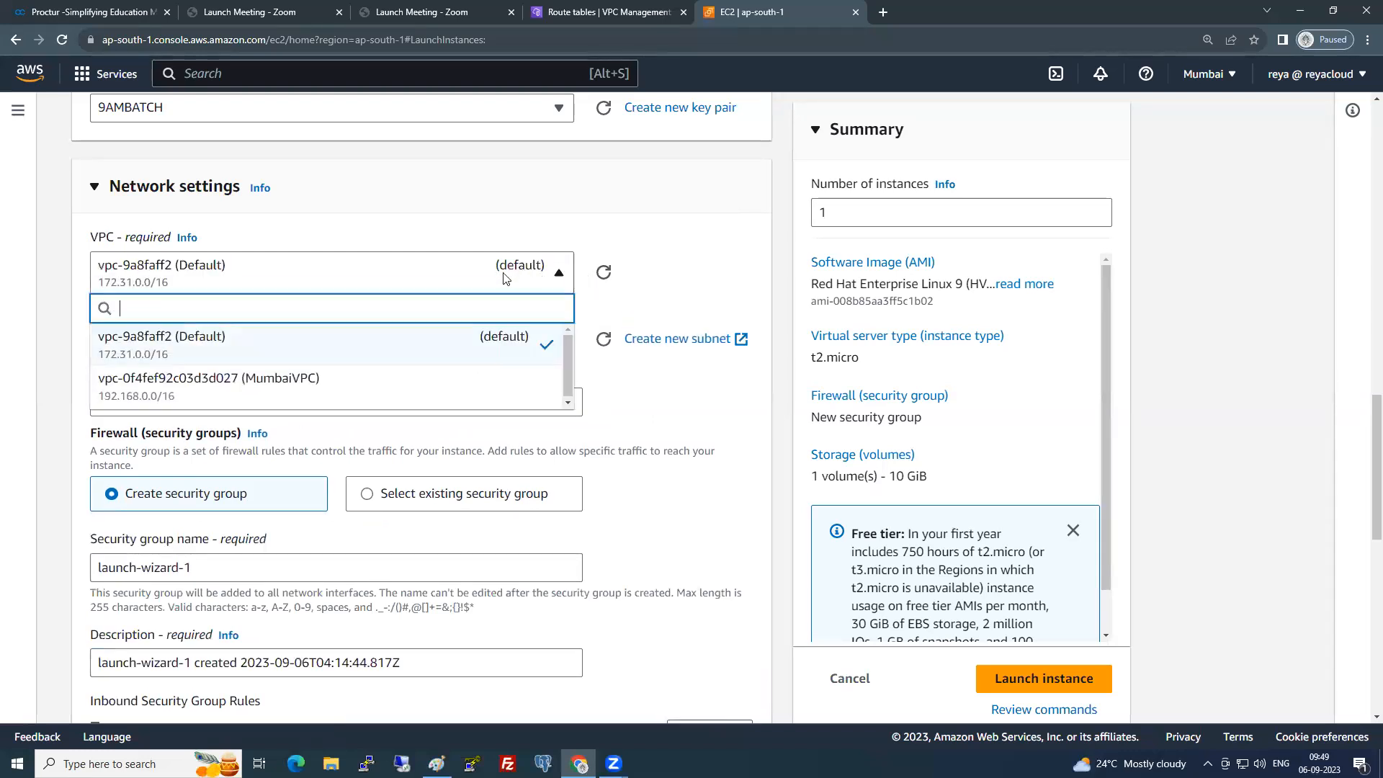
click(369, 385)
click(395, 345)
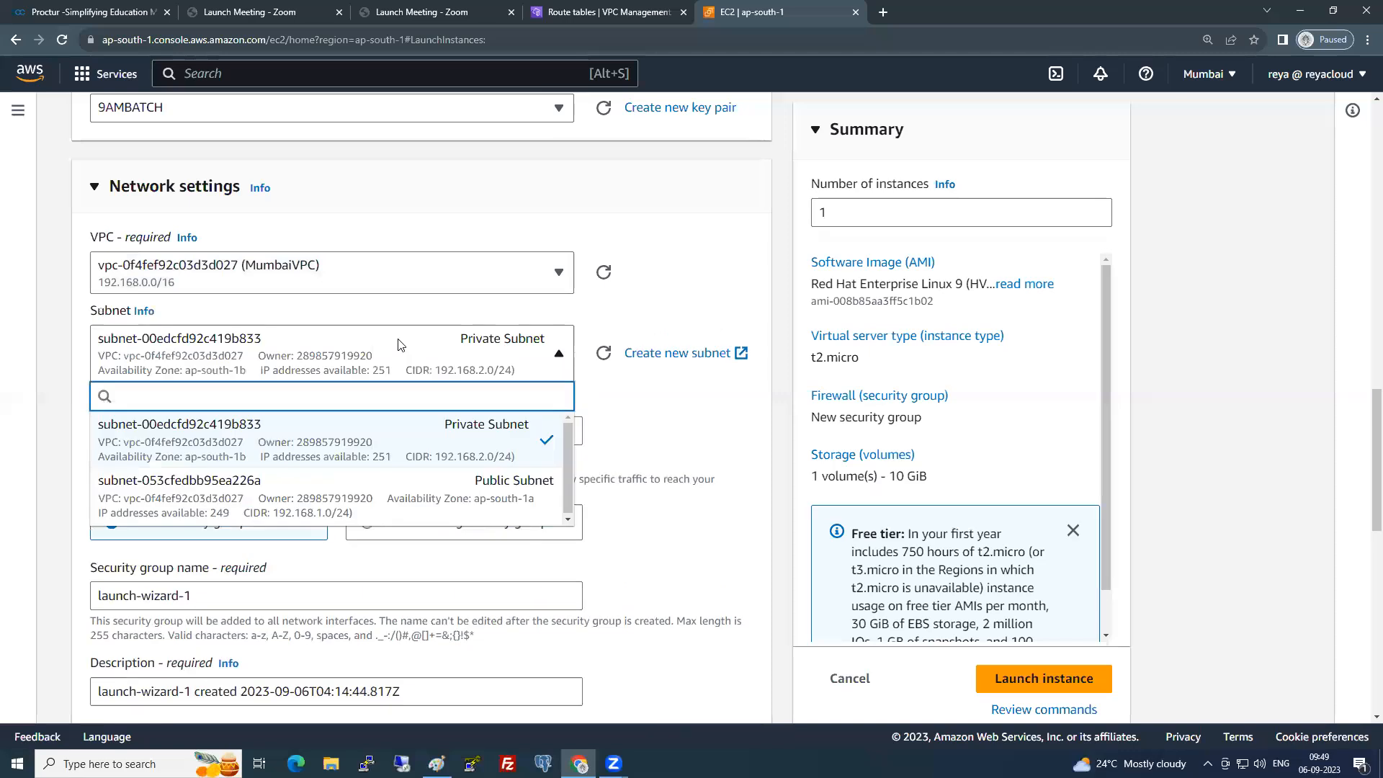
click(454, 442)
click(298, 430)
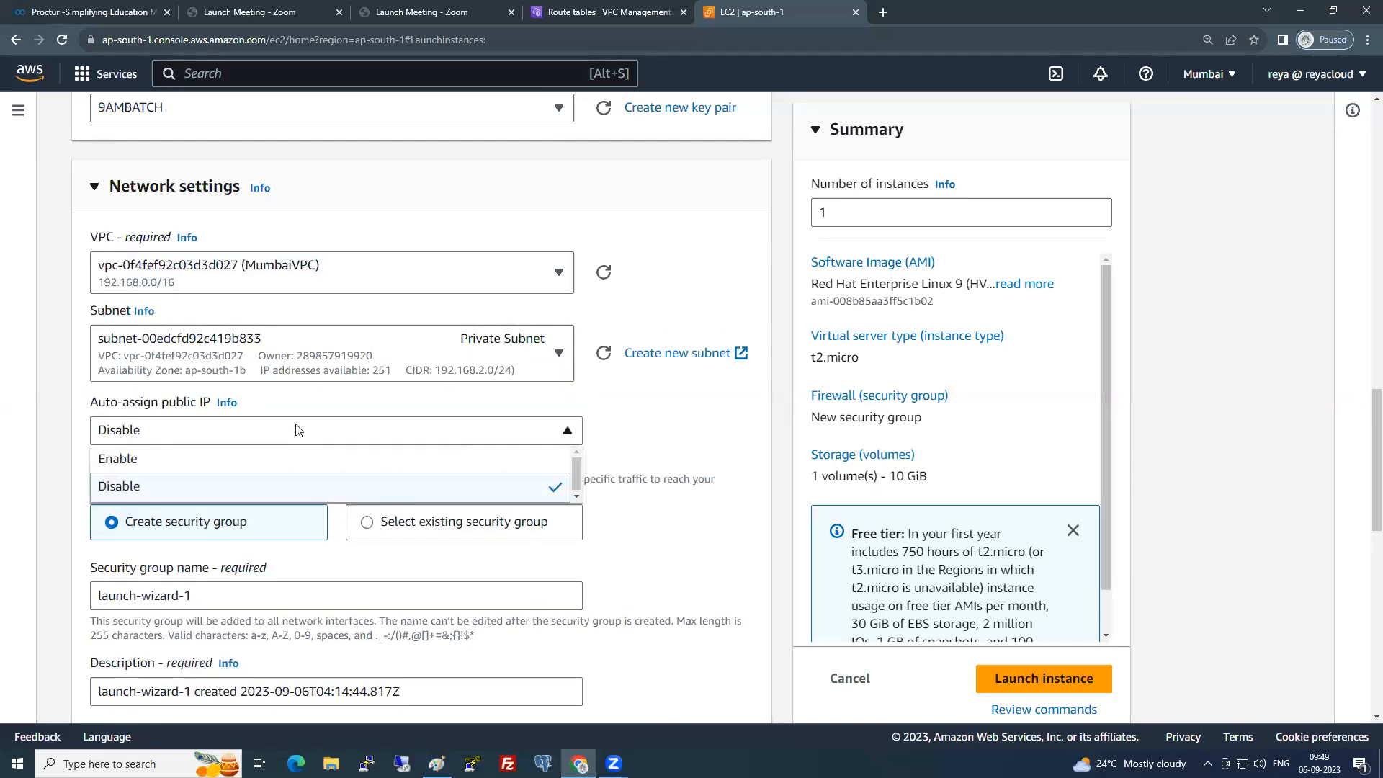
click(300, 429)
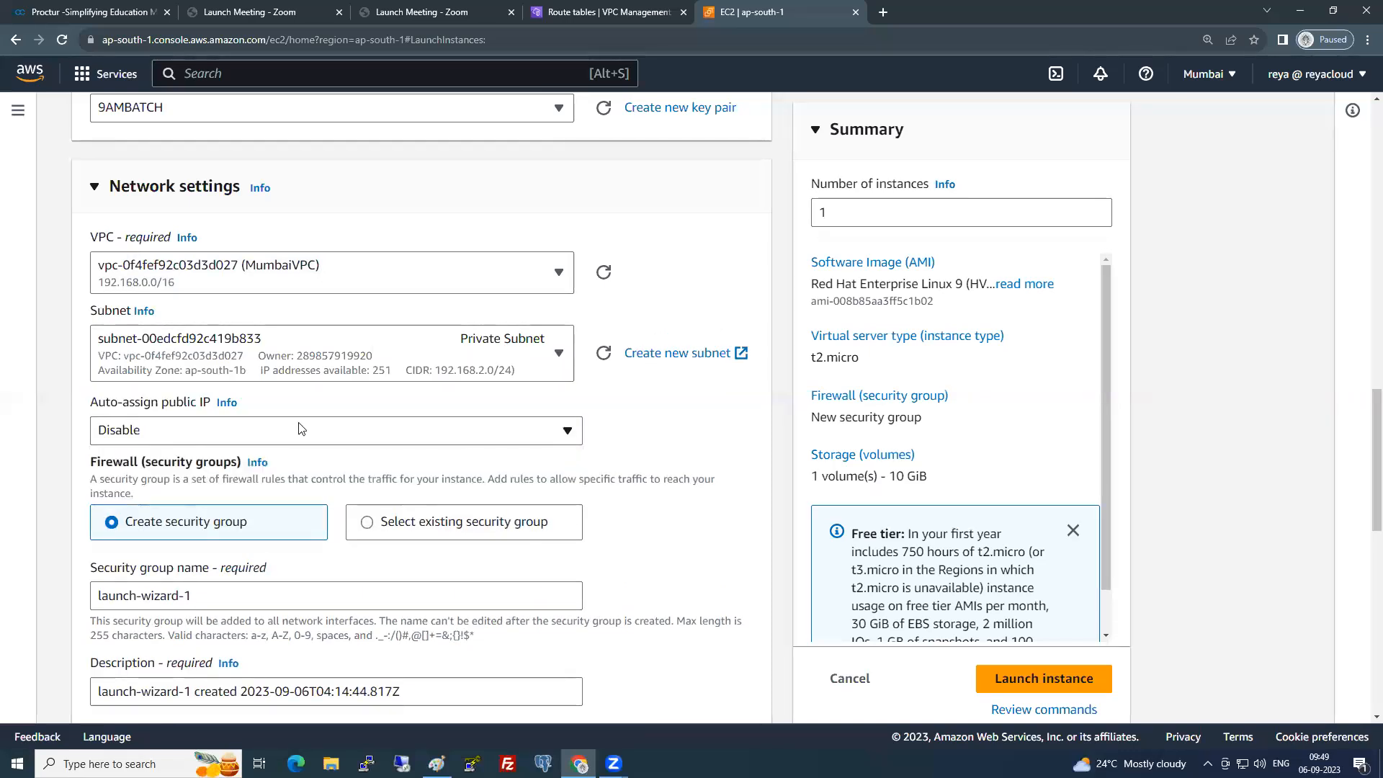
Attach existing security group MyOWNMumbaiSG and launch the instance.
click(423, 523)
scroll(387, 449, down, 2)
click(388, 449)
click(251, 563)
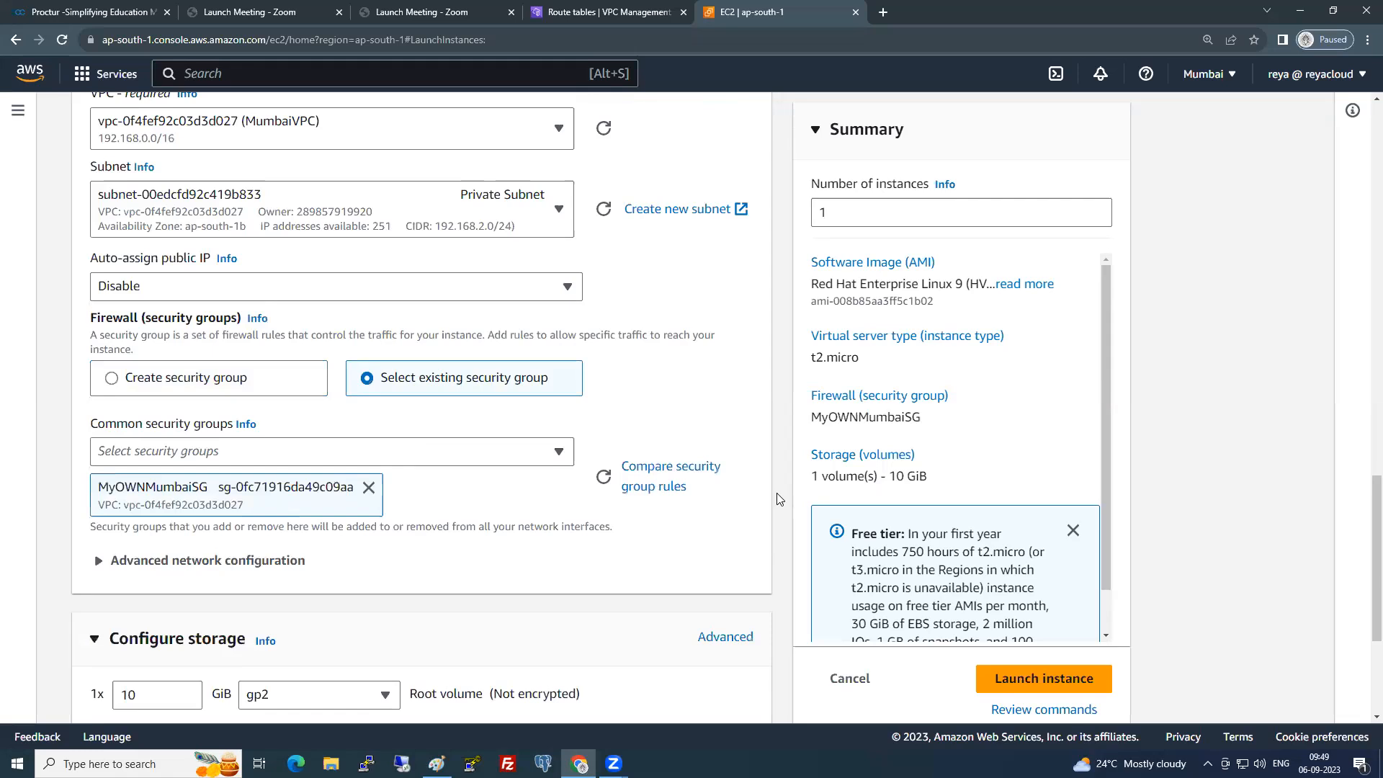
scroll(777, 498, up, 2)
scroll(777, 499, down, 5)
click(1006, 678)
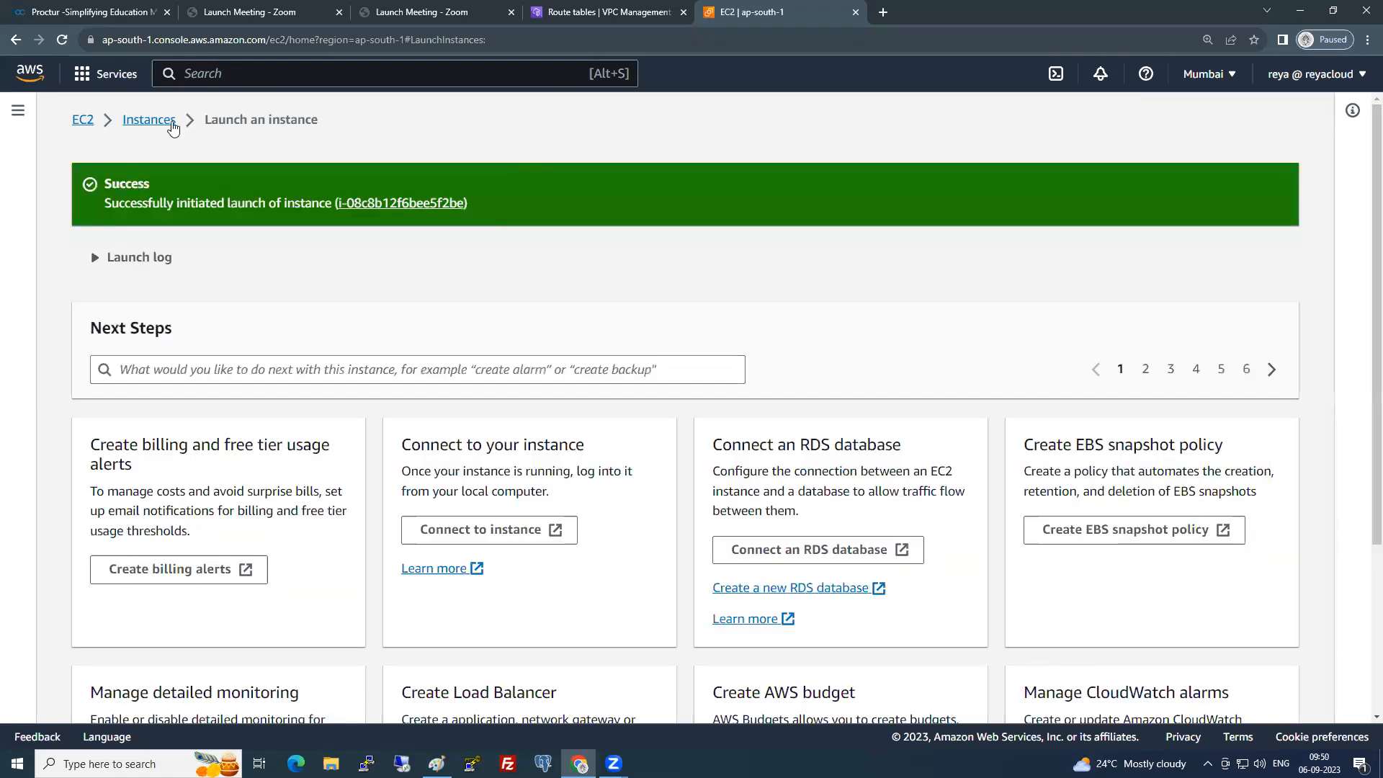
Refresh the Instances list and copy the Bastion Server's public IPv4 address.
click(170, 123)
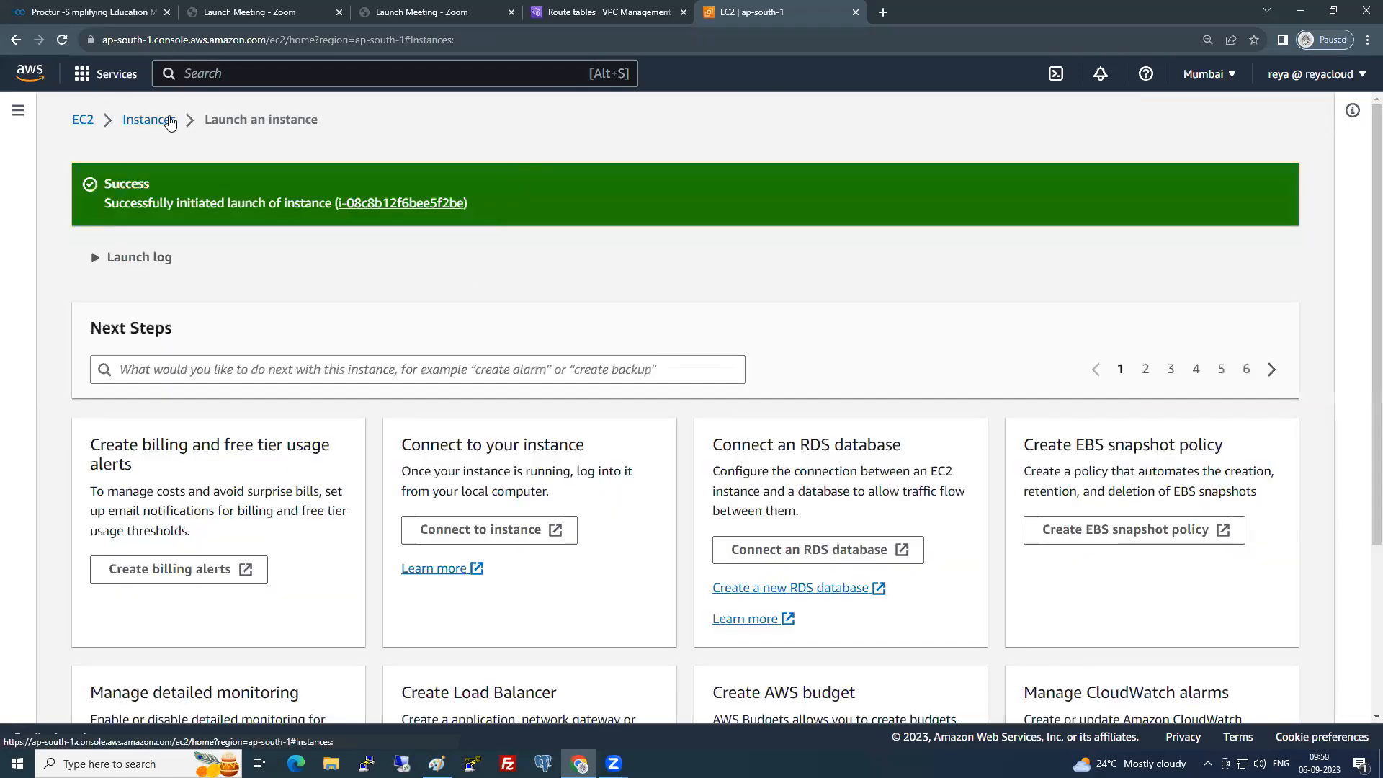
click(822, 118)
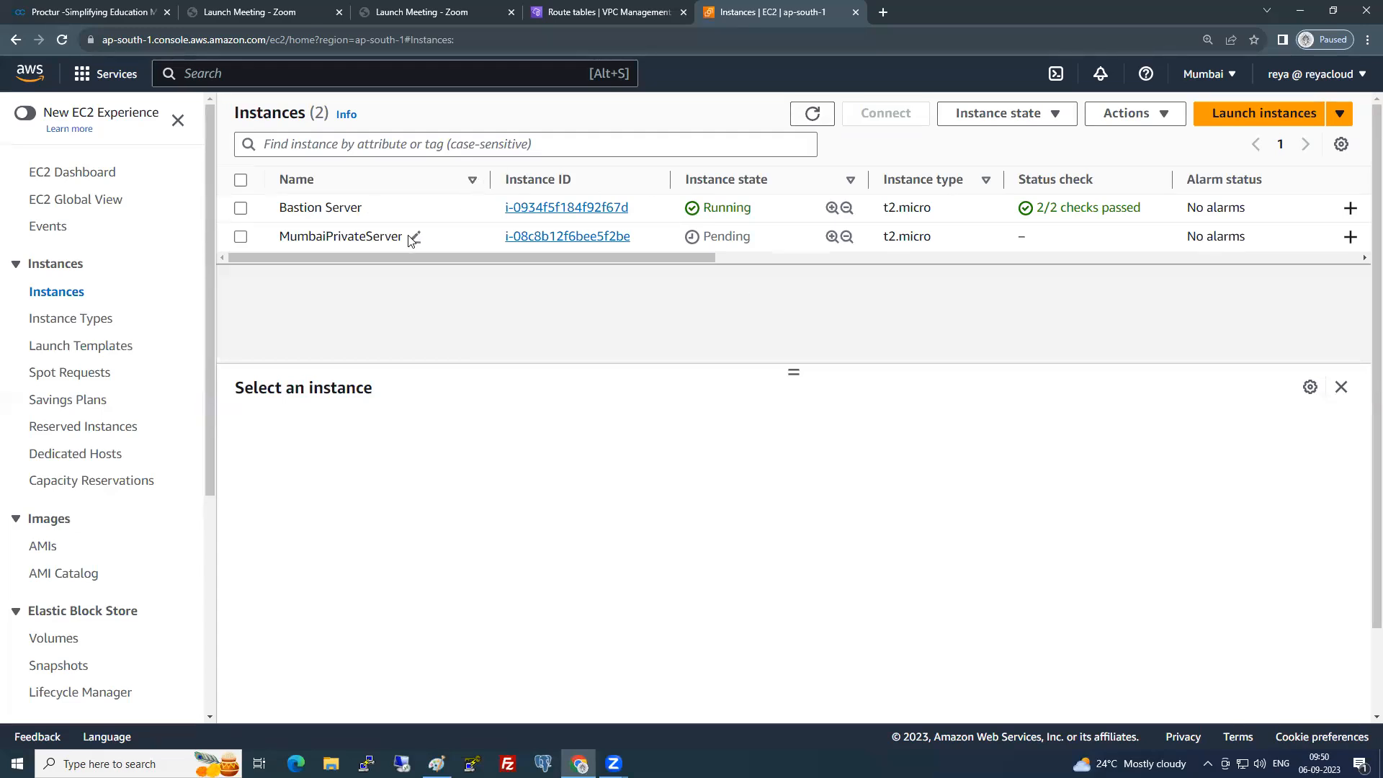
click(242, 209)
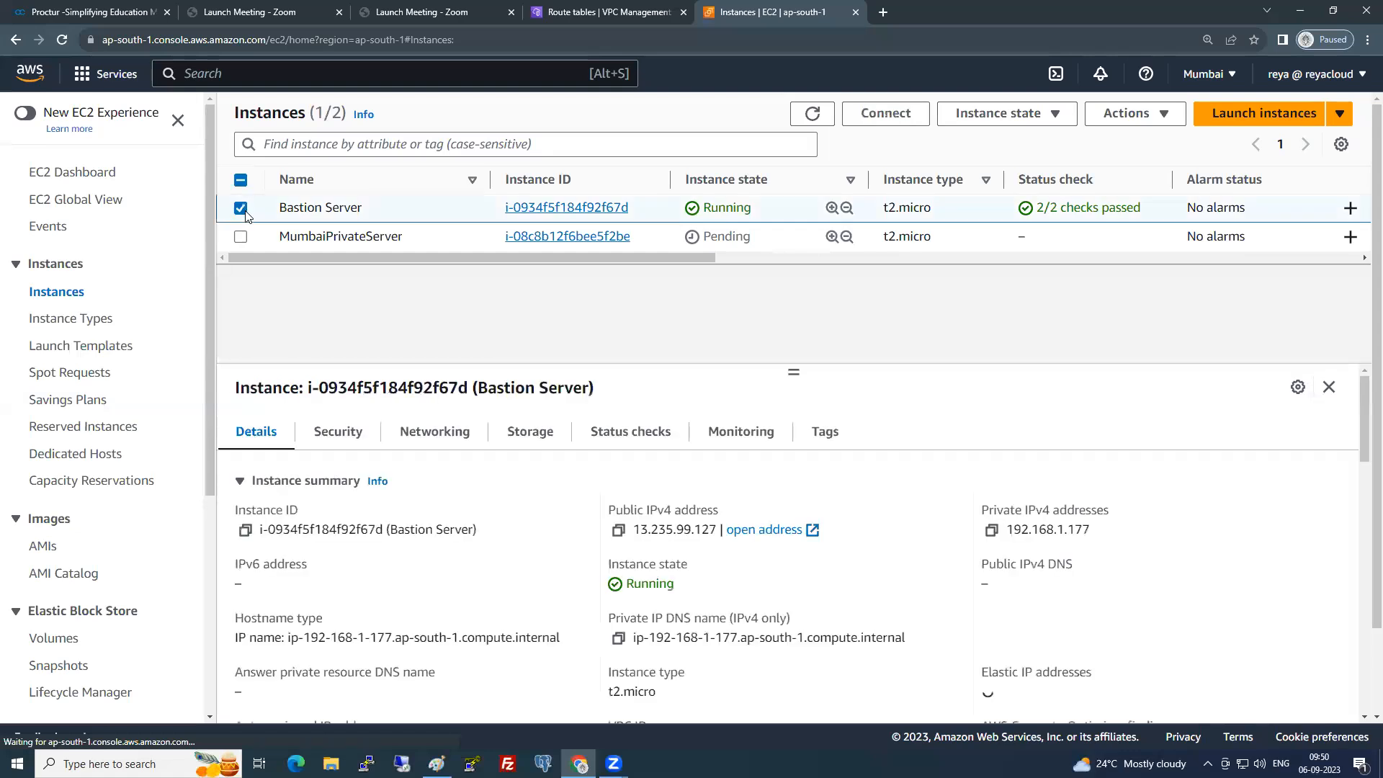
click(619, 531)
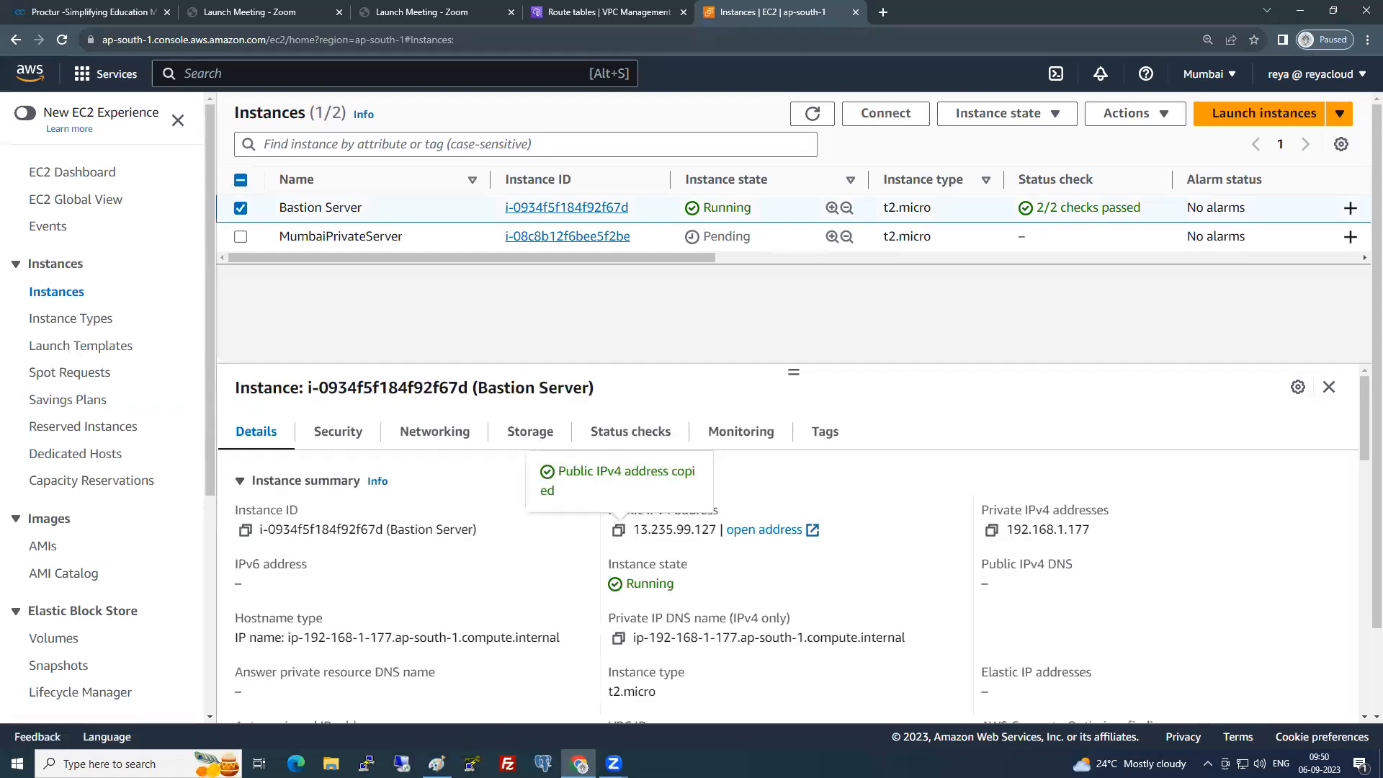
click(402, 763)
Start a PuTTY session to the pasted Bastion IP using a bold 18-point font.
click(819, 151)
click(366, 763)
key(ctrl+v)
click(594, 354)
click(807, 371)
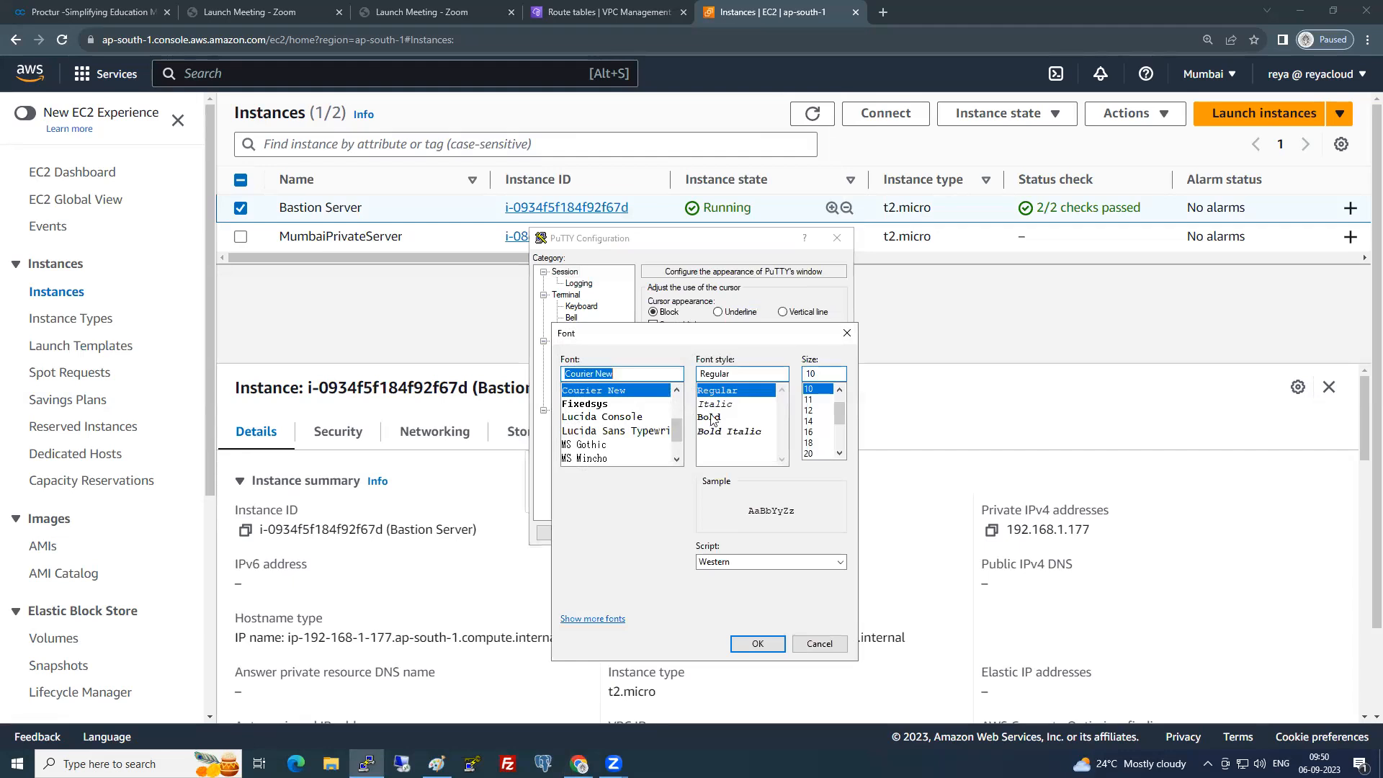
click(710, 417)
click(808, 442)
click(758, 643)
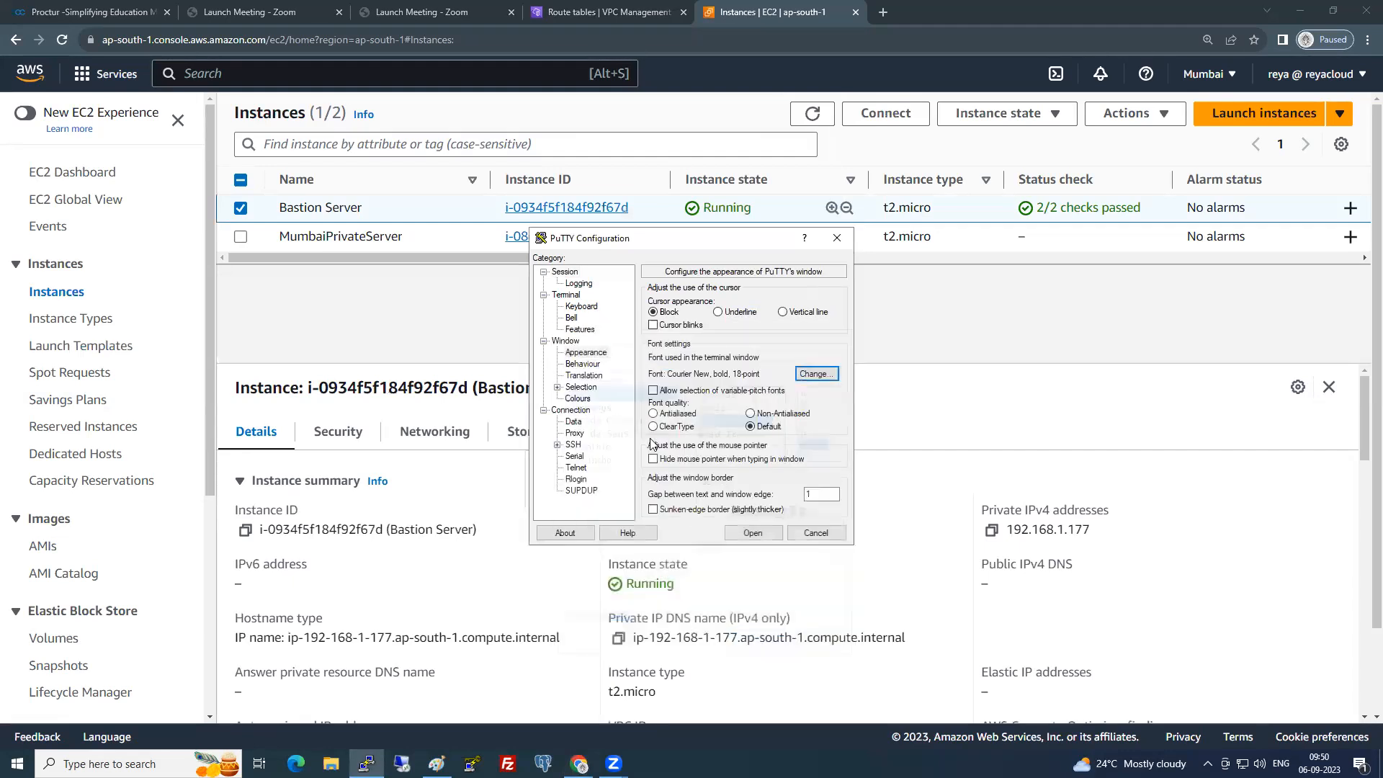
Load the 9AMBATCH.ppk private key and connect, accepting the server's host key.
click(570, 409)
key(Tab)
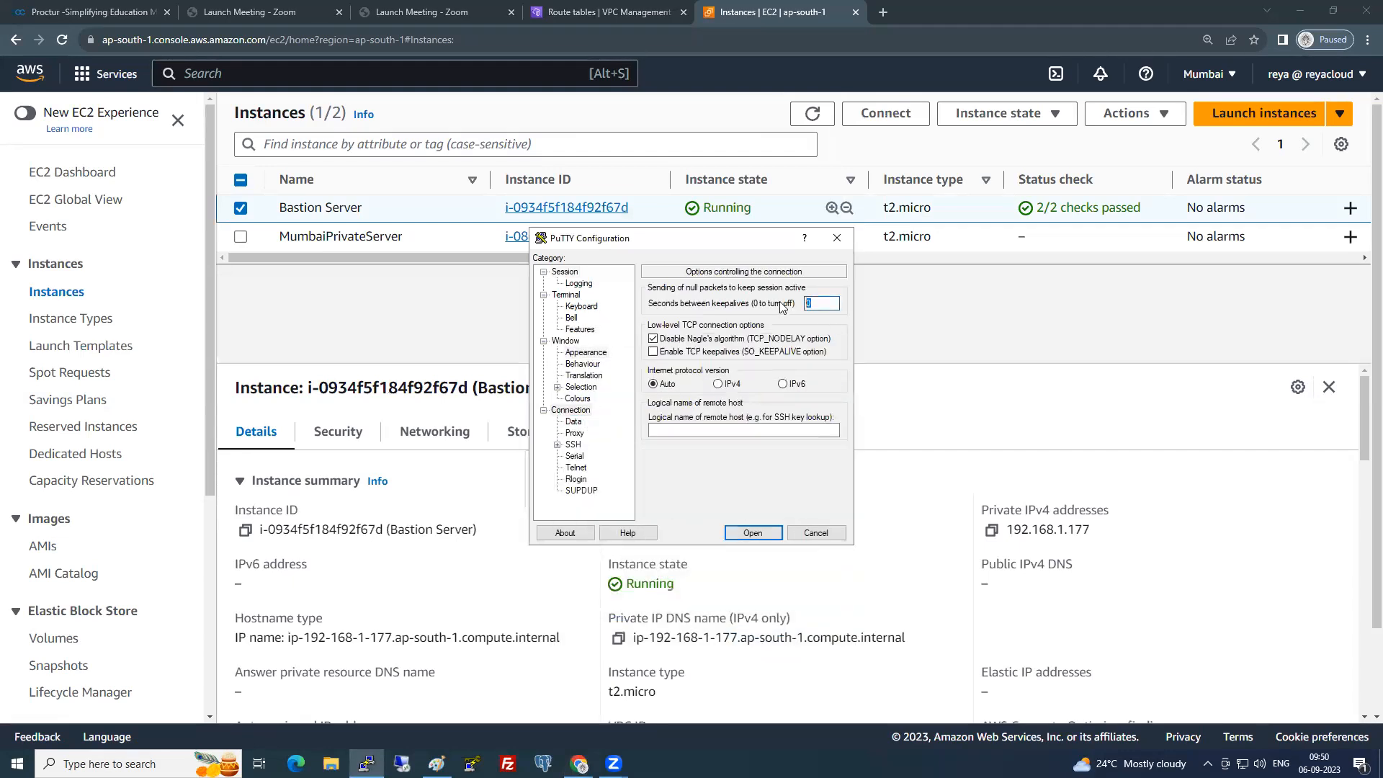
click(557, 444)
click(570, 456)
click(605, 469)
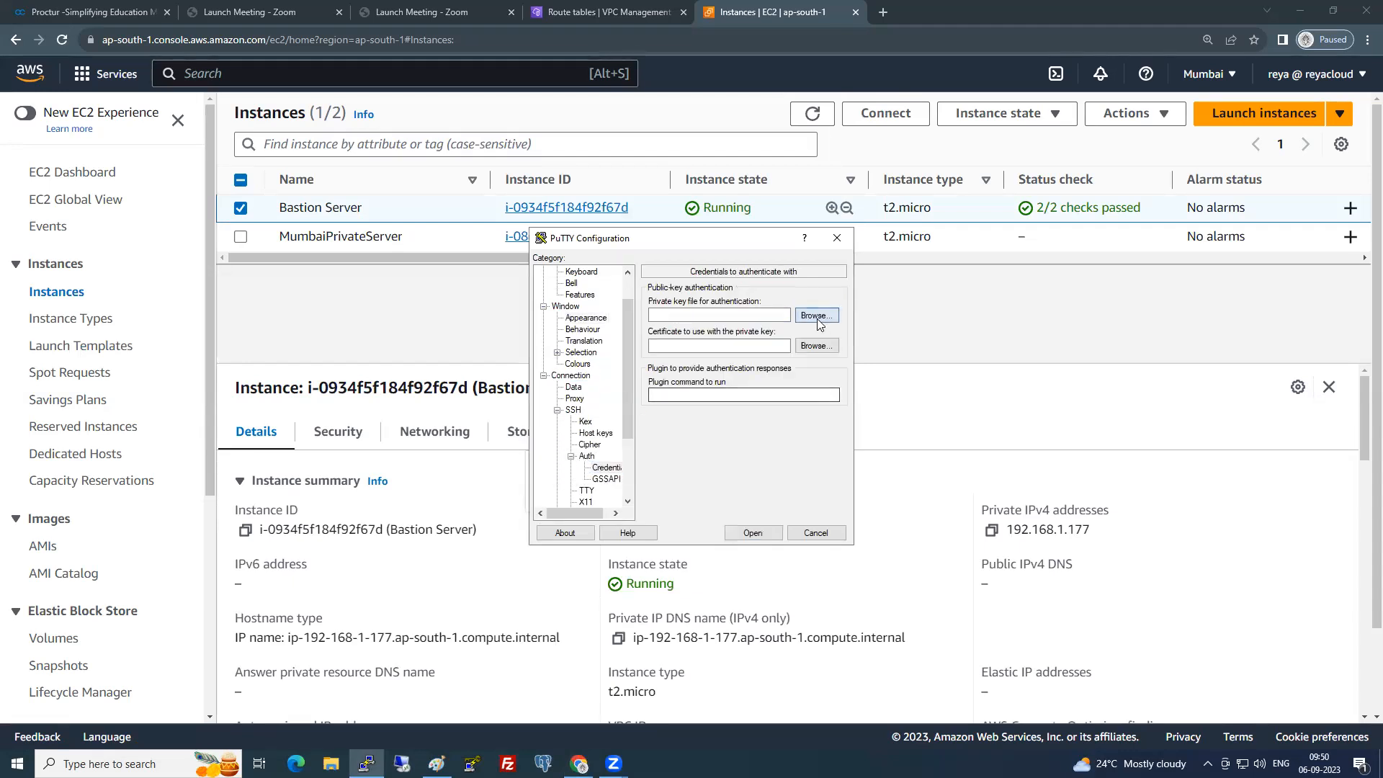
click(820, 329)
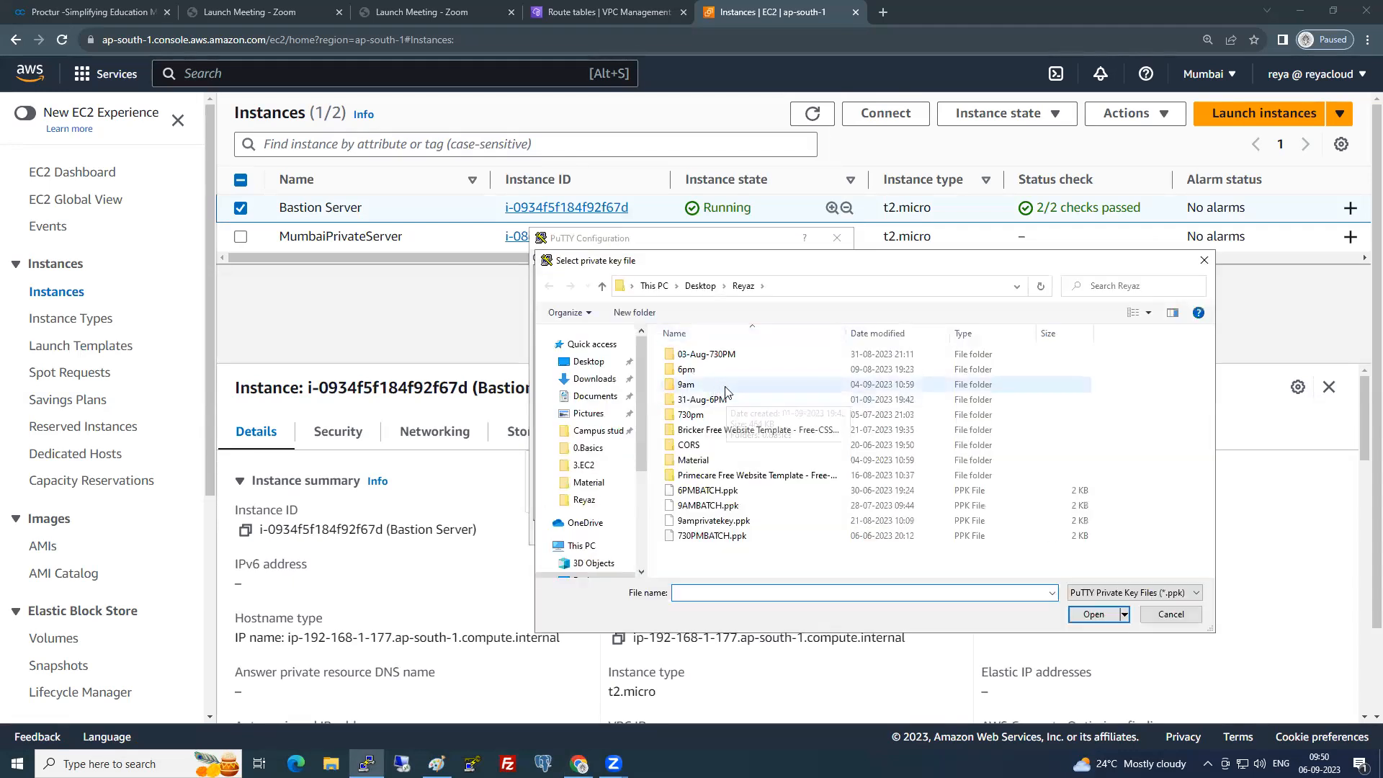
click(729, 506)
double_click(729, 506)
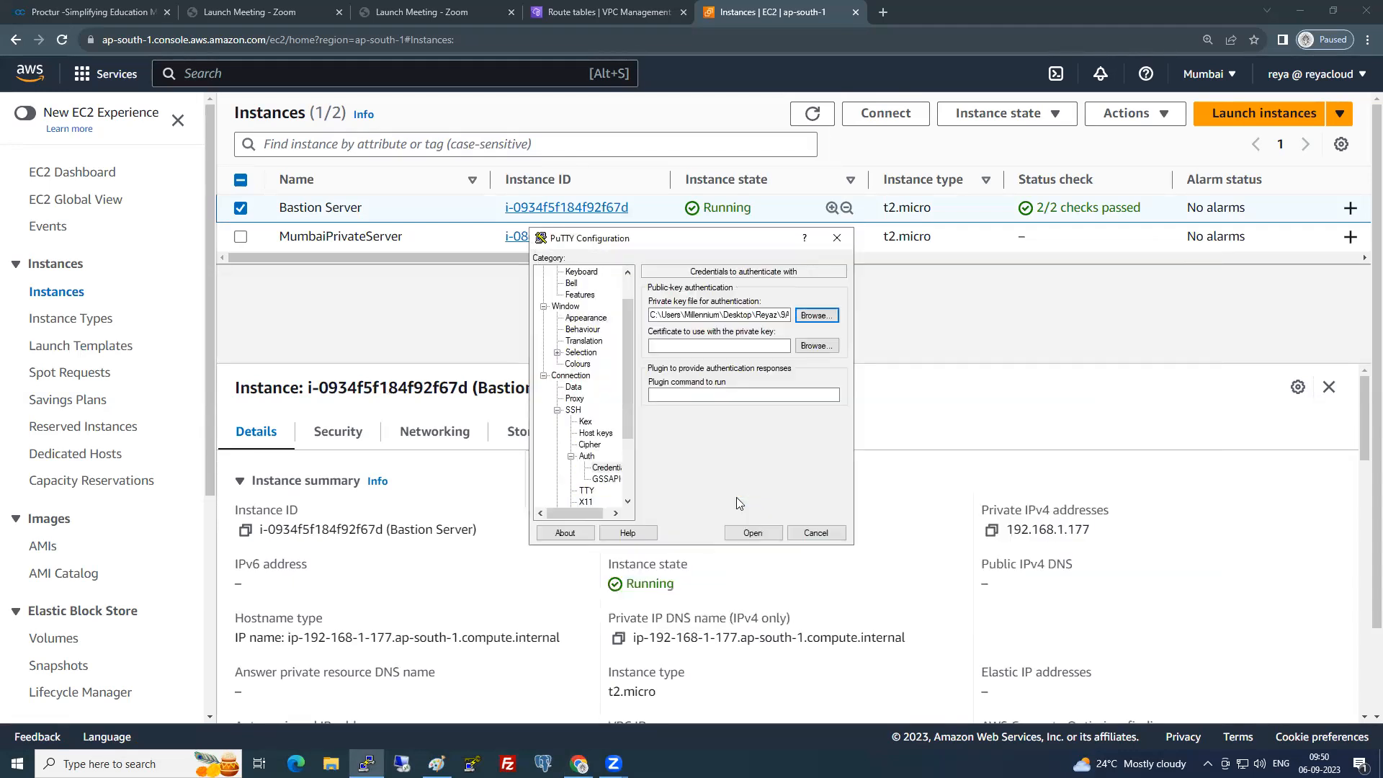
click(753, 533)
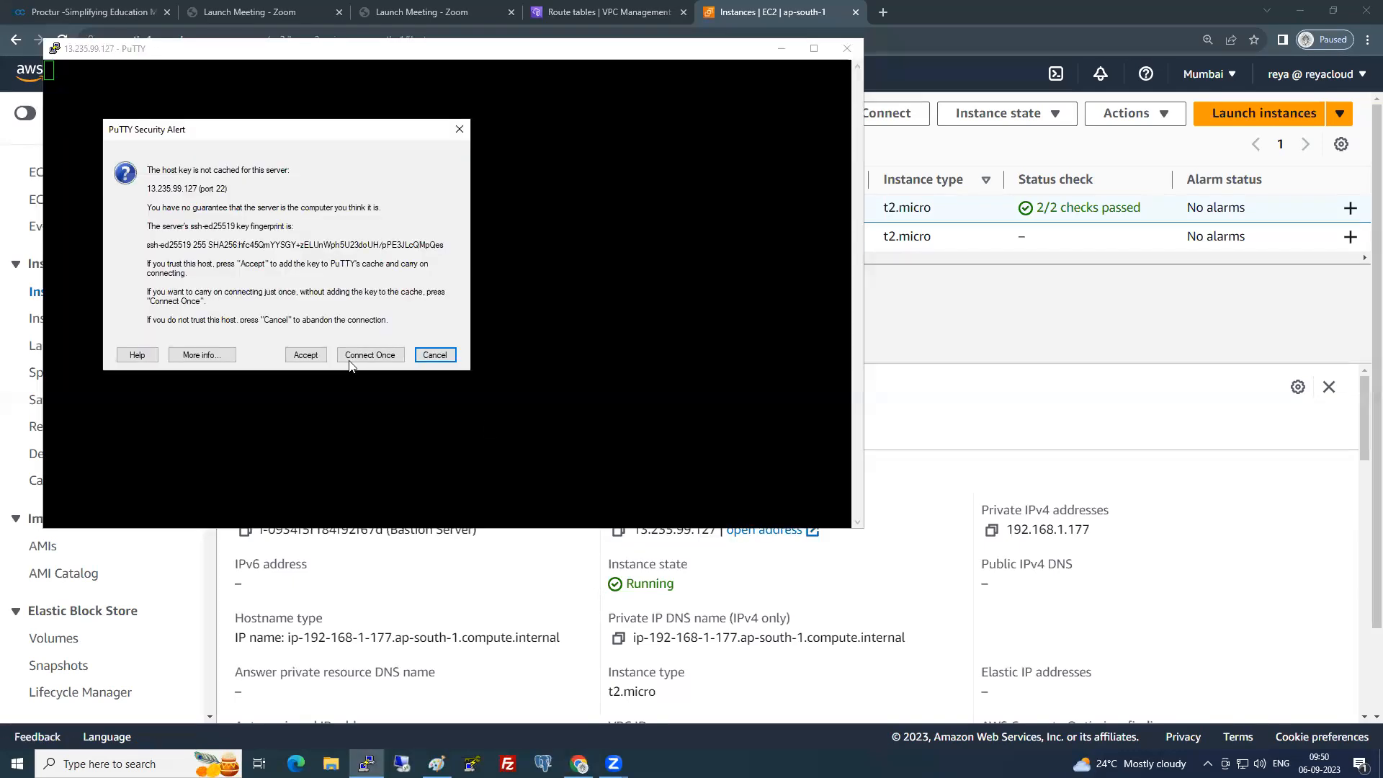
click(314, 354)
Log in as ec2-user and switch to a root shell with sudo -s.
text(e)
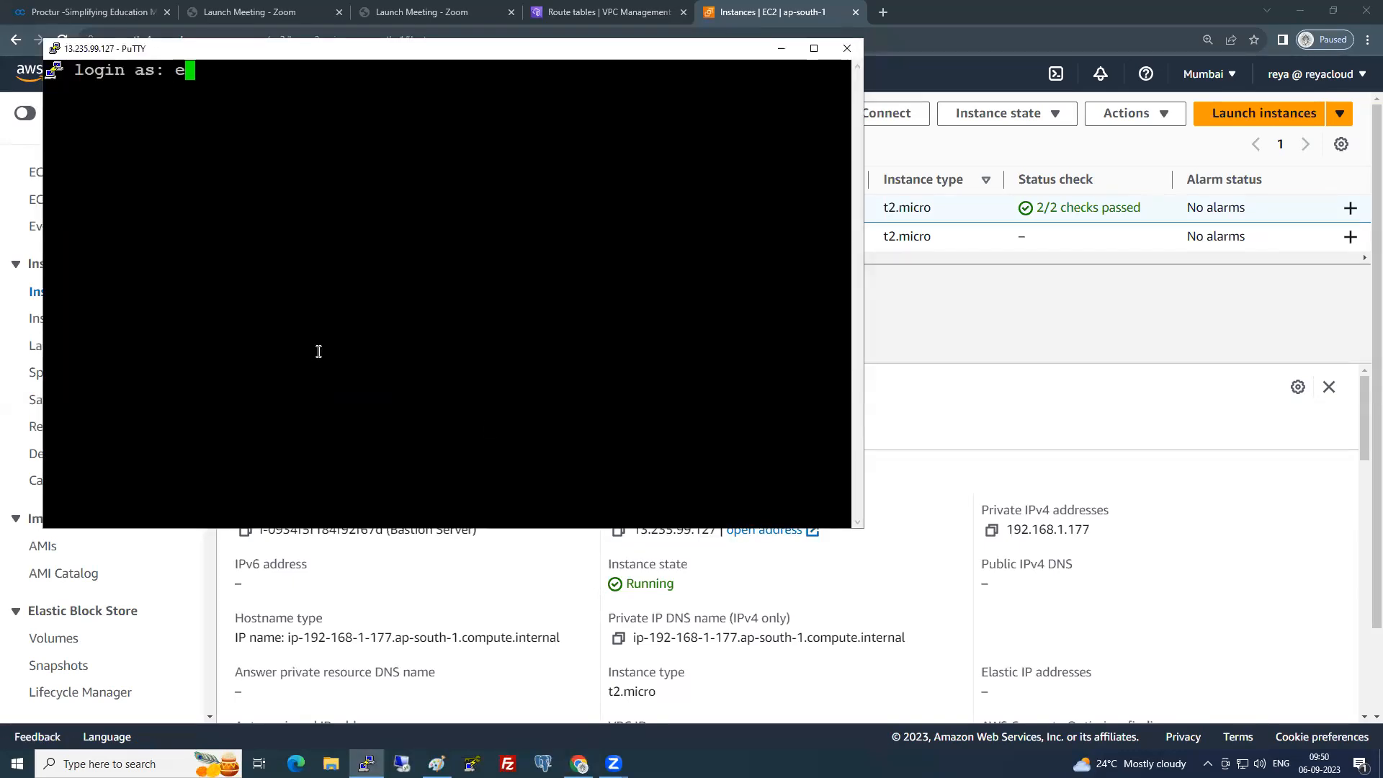
text(c2-user)
key(Return)
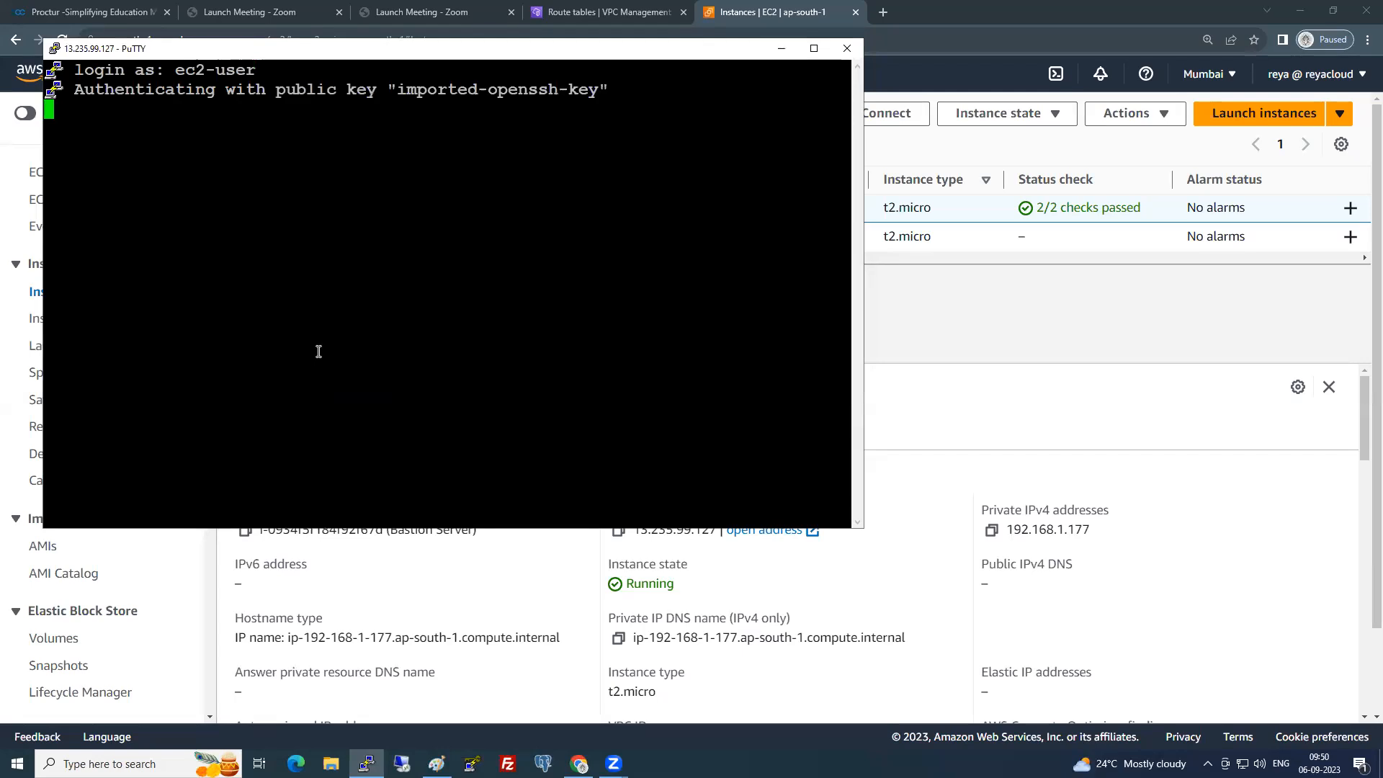
click(814, 48)
text(sudo -s)
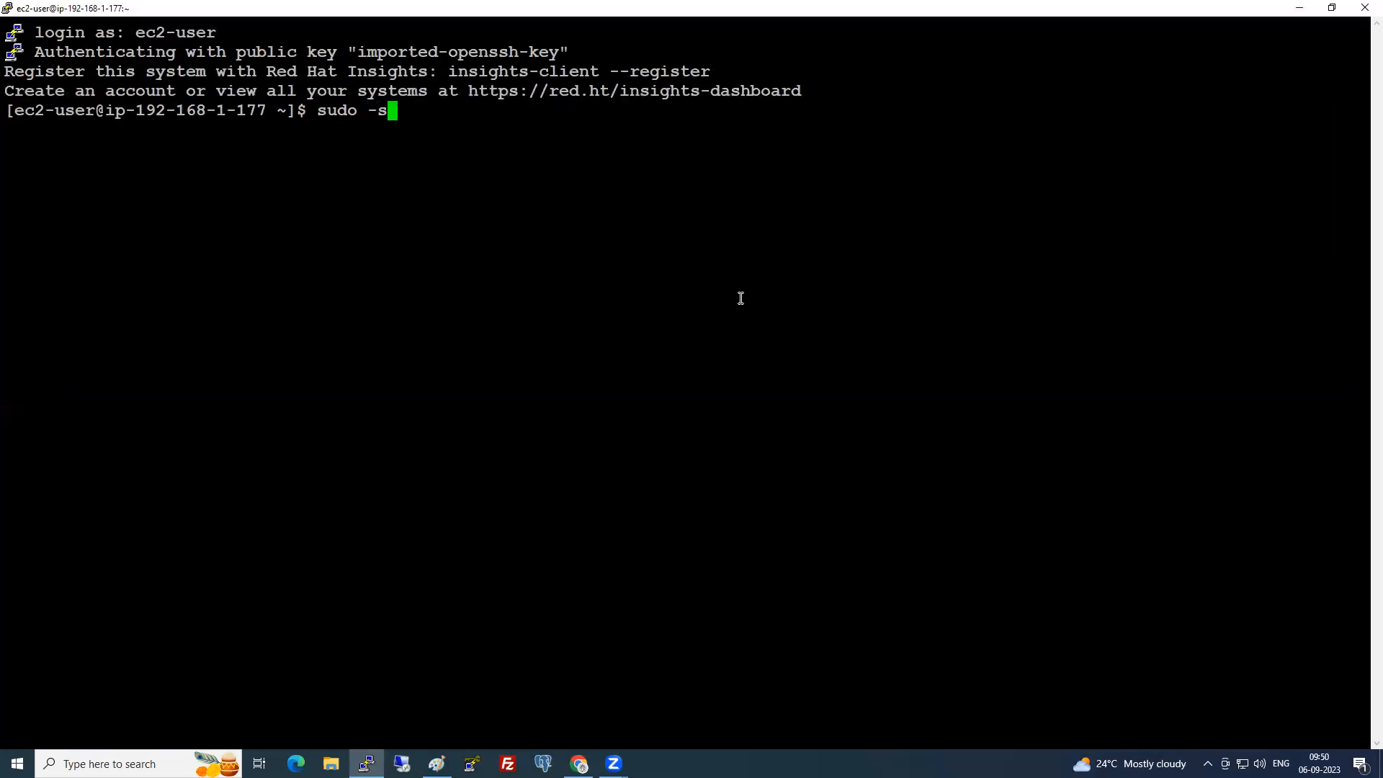
key(Return)
key(Return)
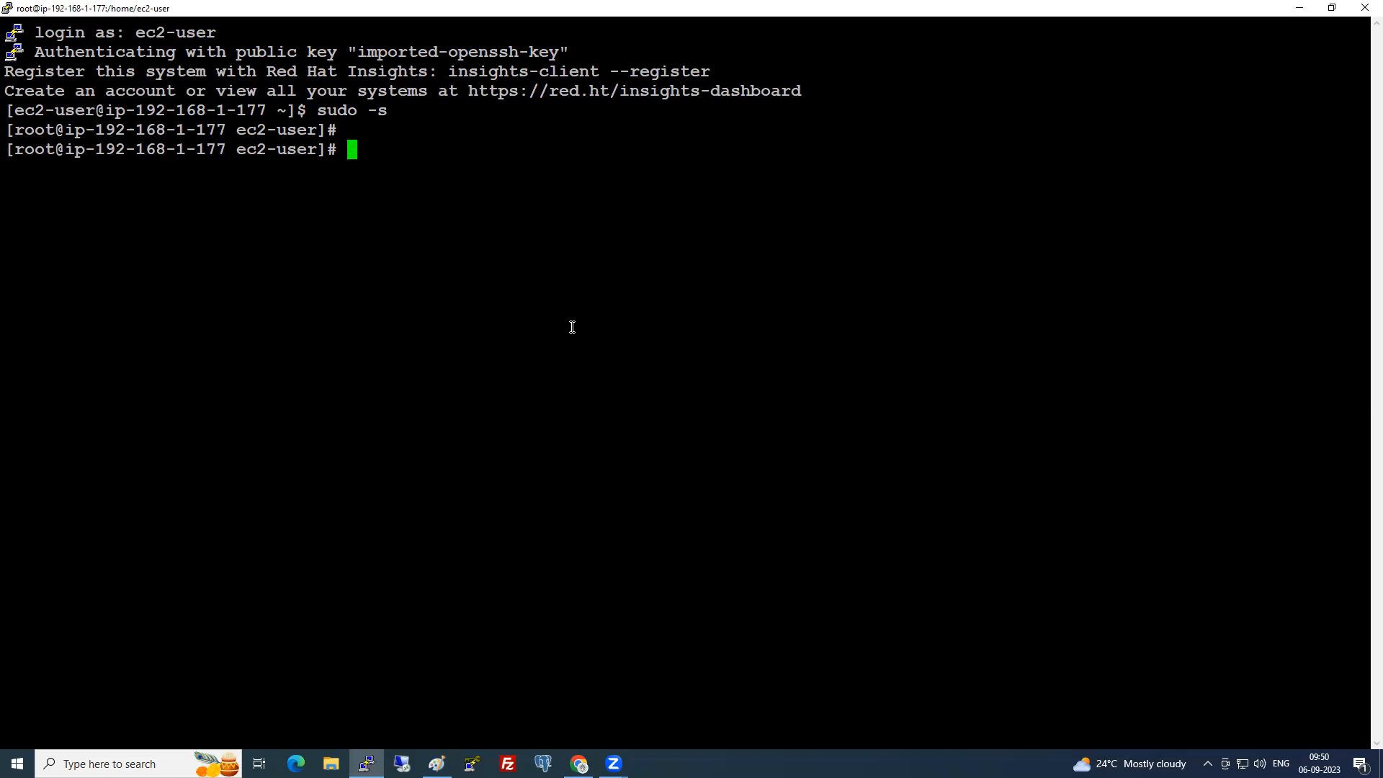
key(alt+Tab)
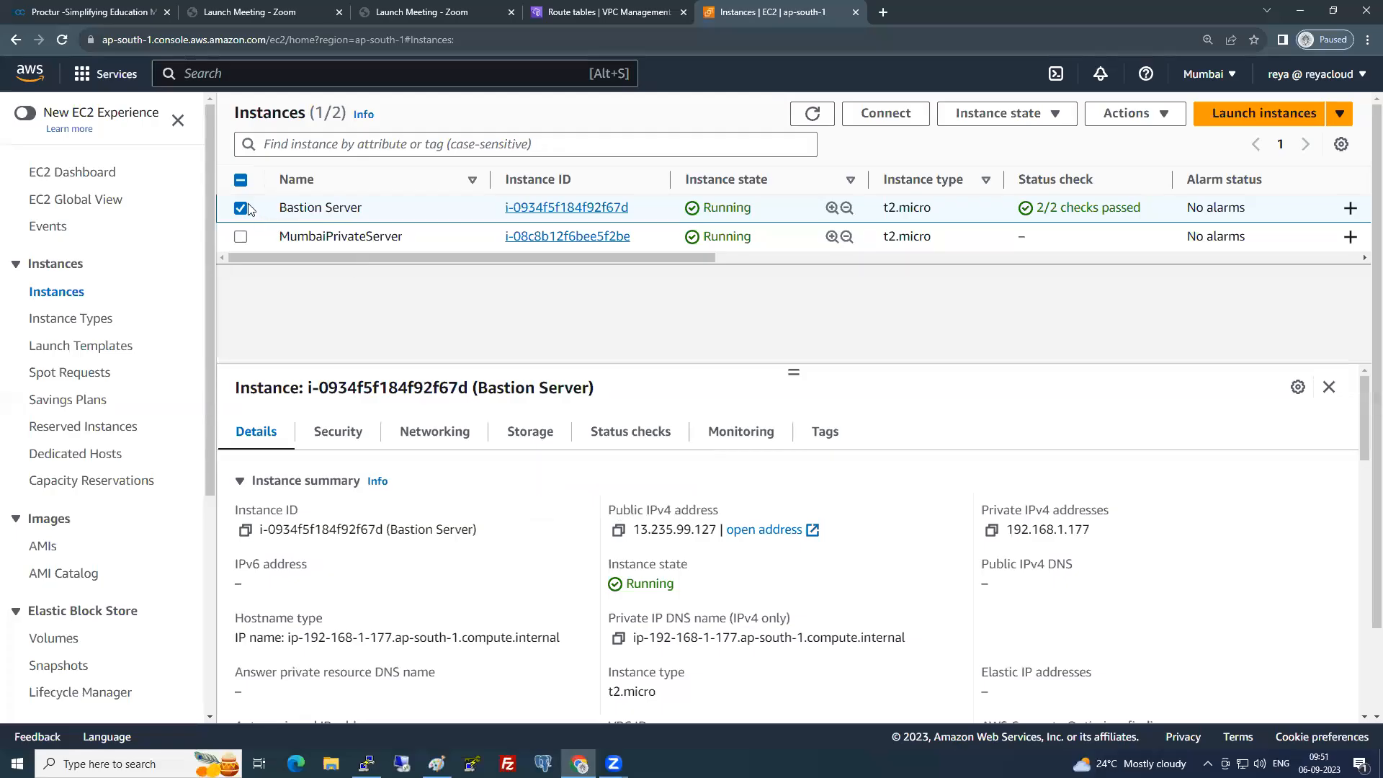
Select MumbaiPrivateServer and copy its example SSH connection command.
click(253, 210)
click(328, 243)
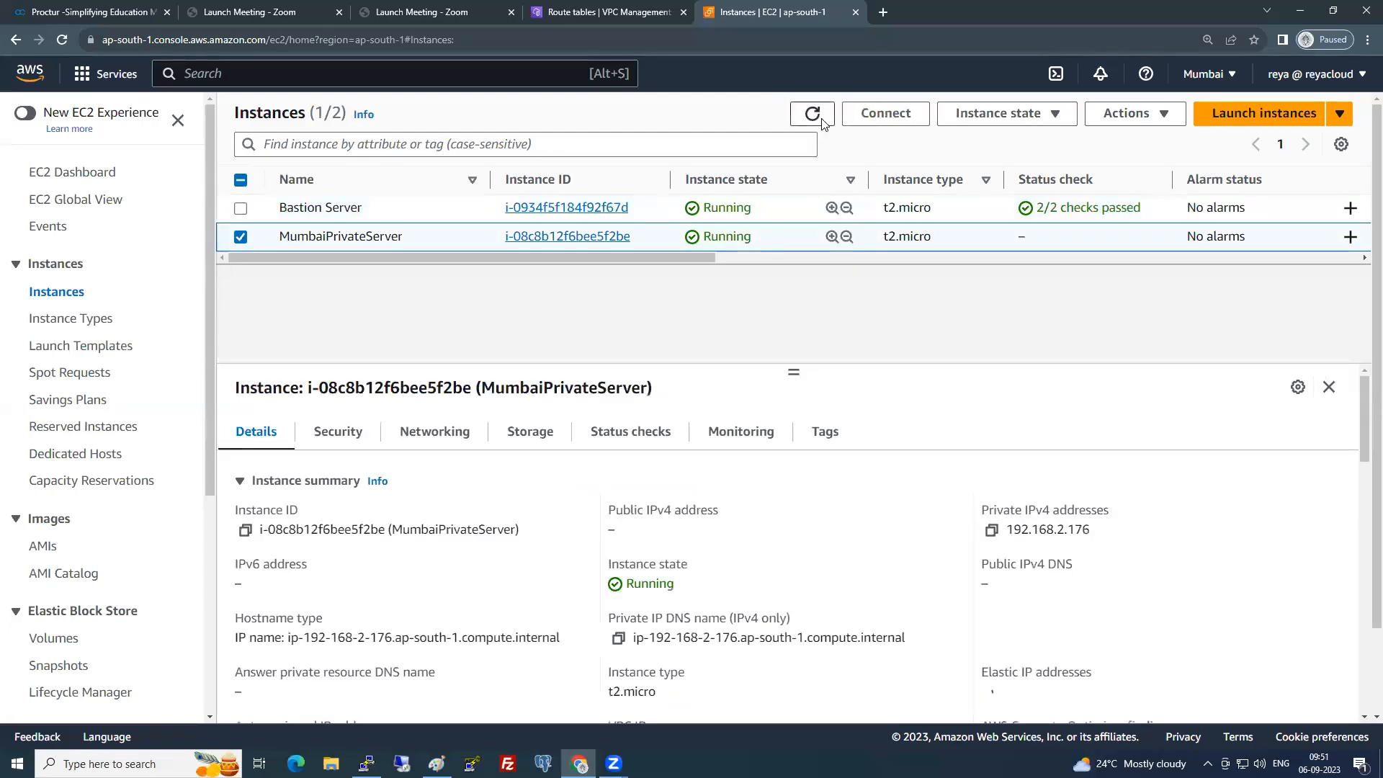
click(820, 119)
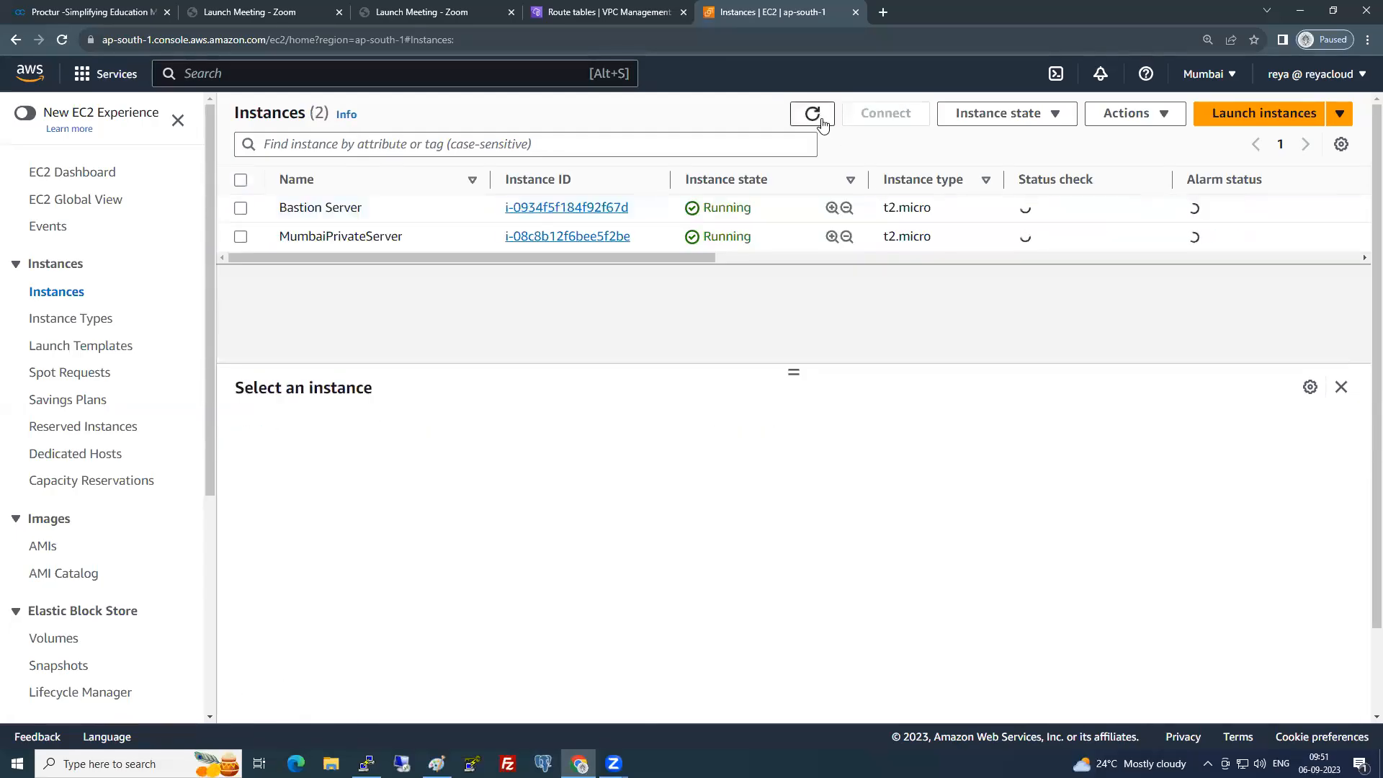
click(242, 237)
click(901, 121)
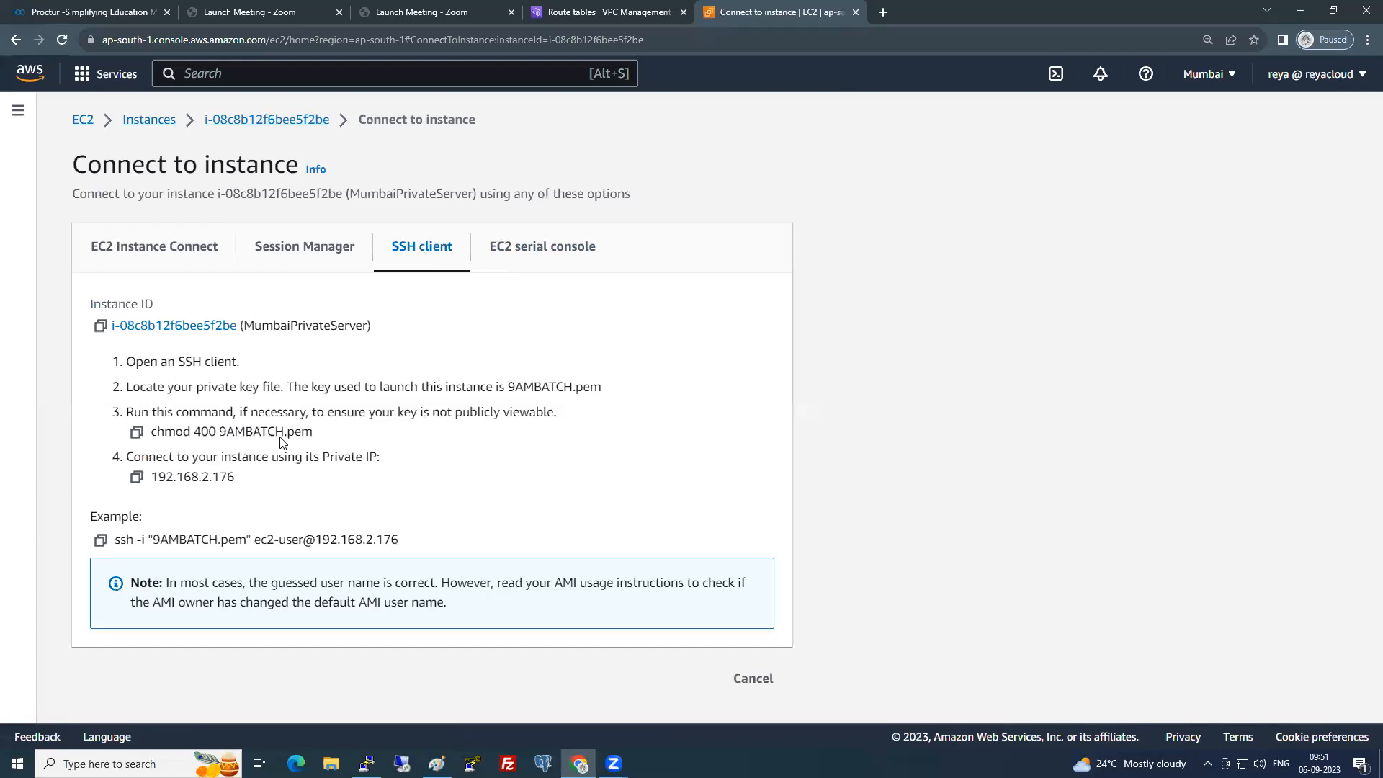
click(100, 540)
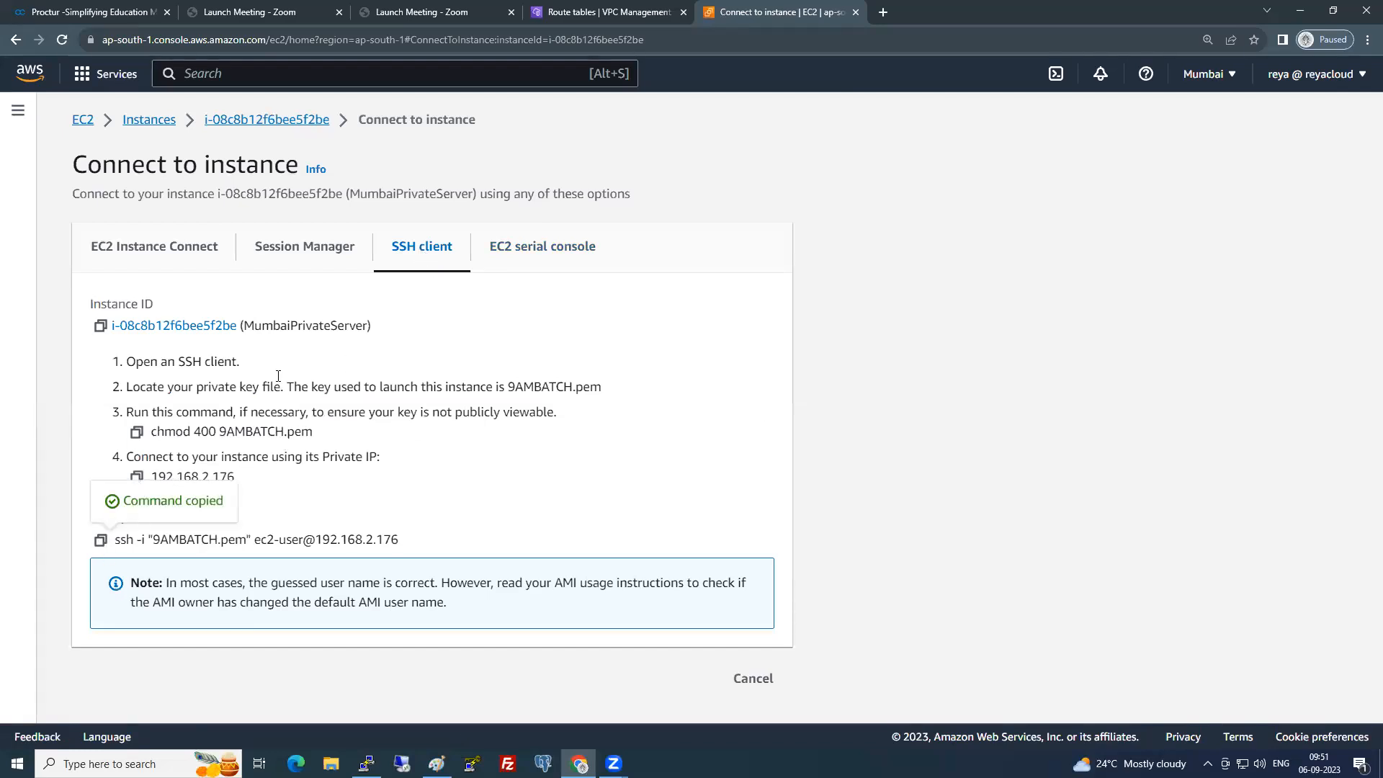
key(alt+Tab)
right_click(275, 335)
key(ctrl+c)
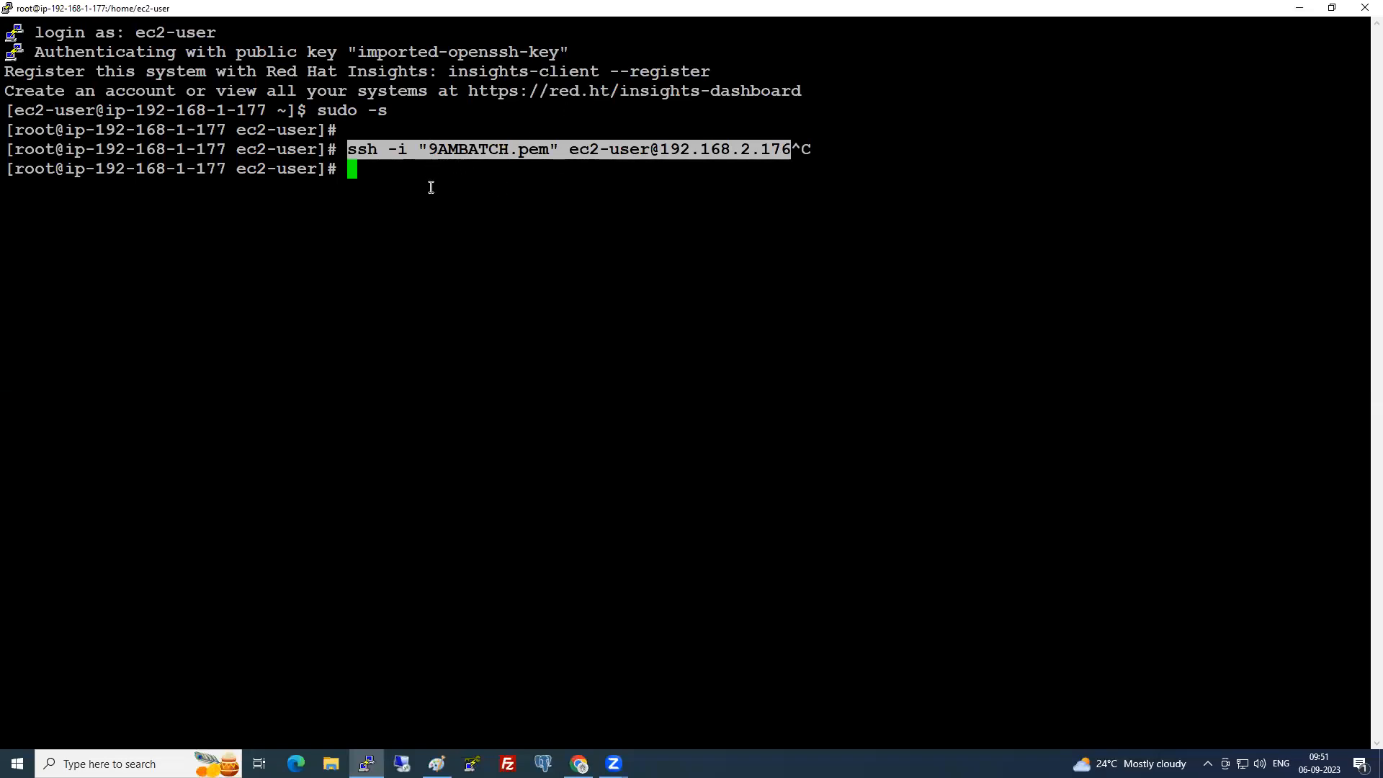
Open a new 9AMBATCH.pem file in vi in insert mode.
text(vi)
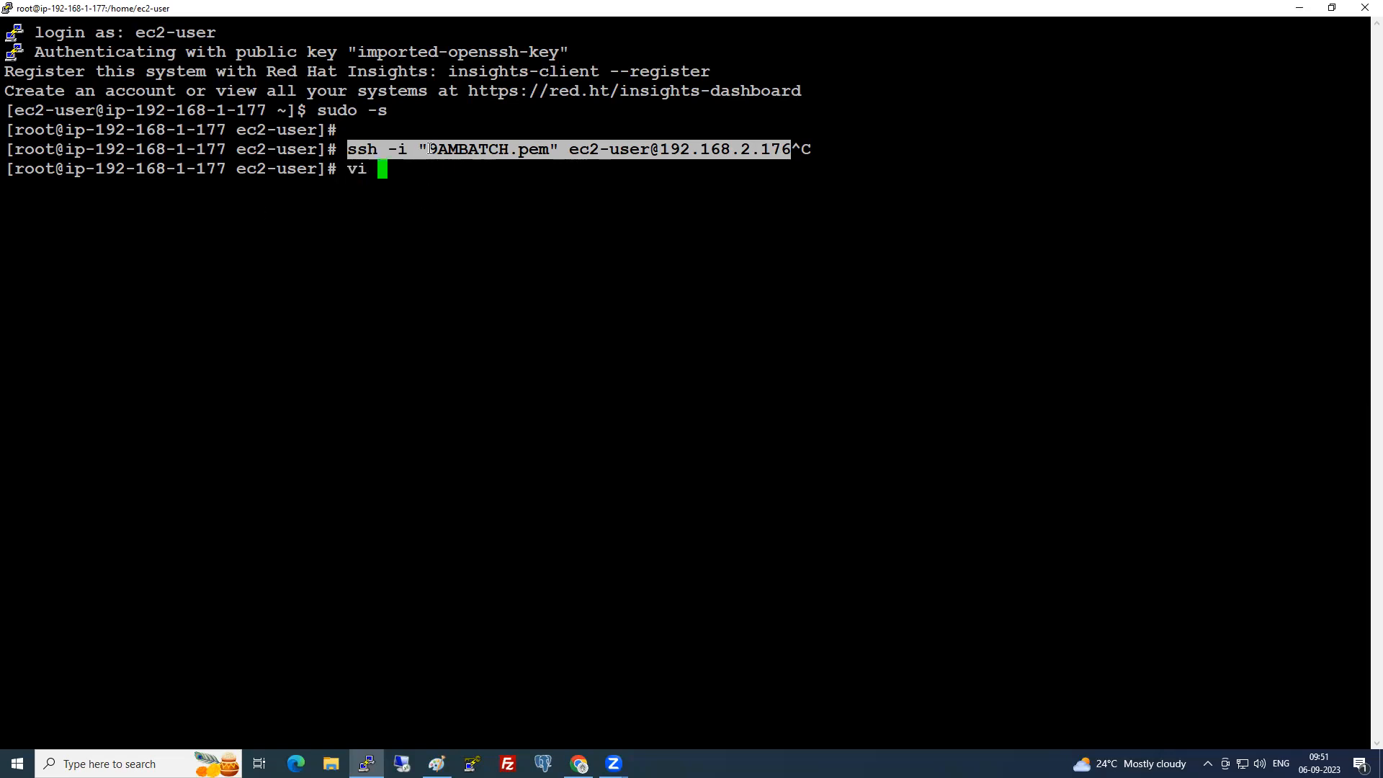
drag(429, 149, 553, 149)
right_click(519, 195)
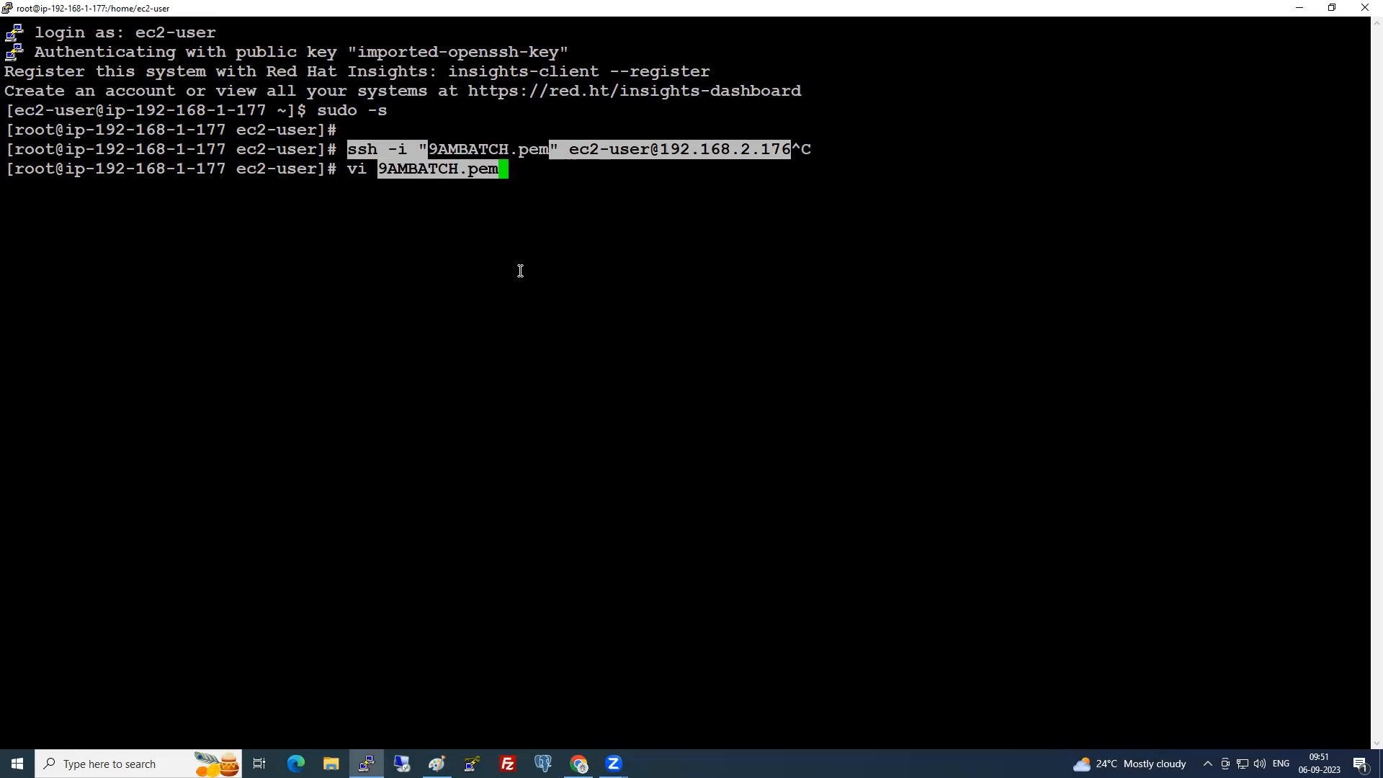
key(Return)
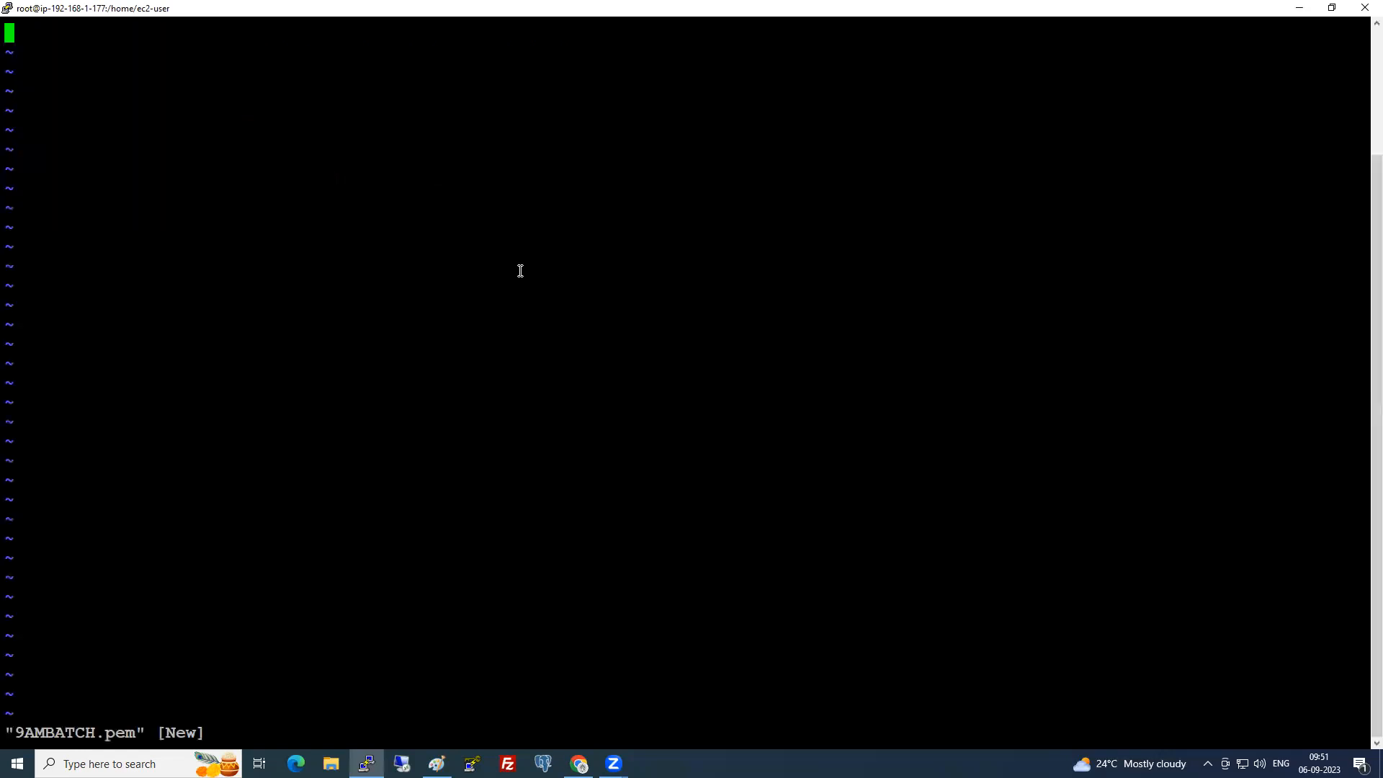
key(i)
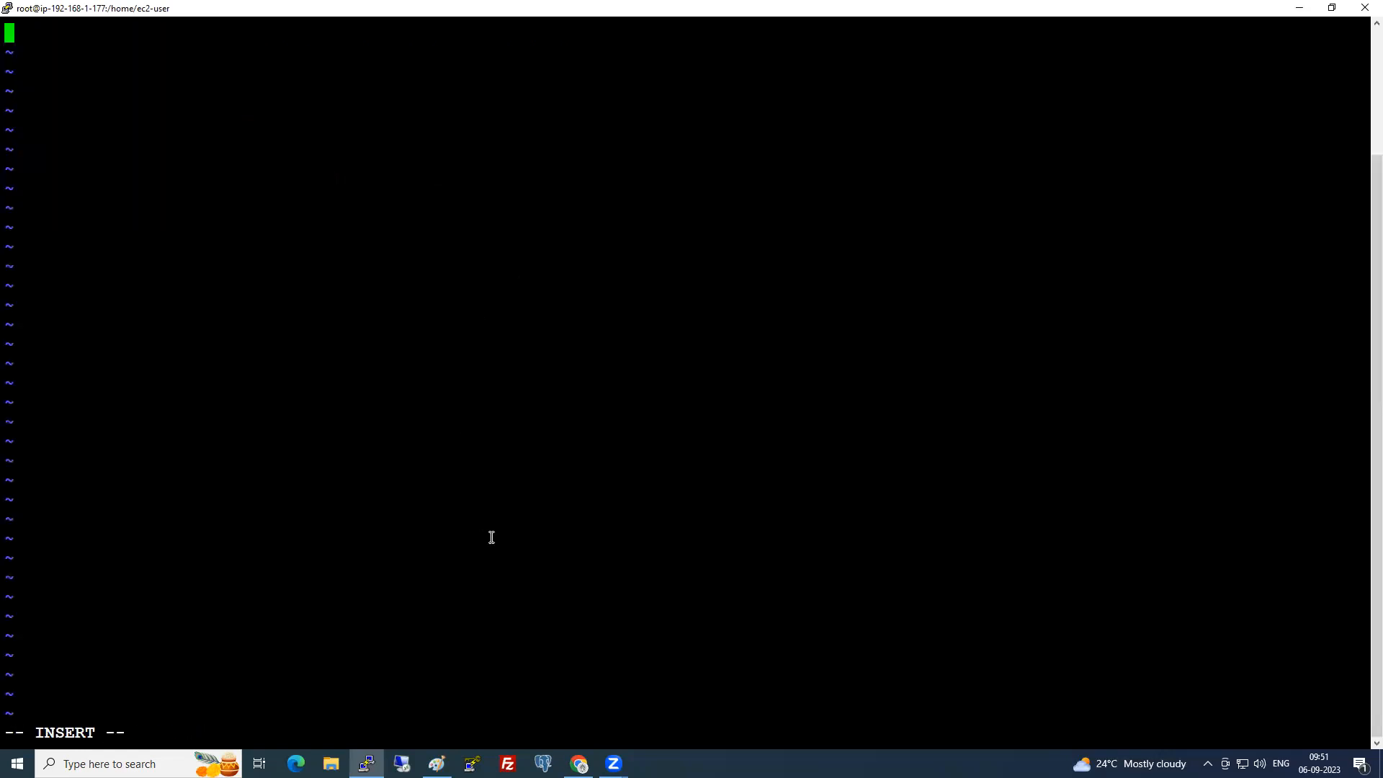
Paste the 9AMBATCH private key text from Notepad into the file and save it with :wq!
click(331, 764)
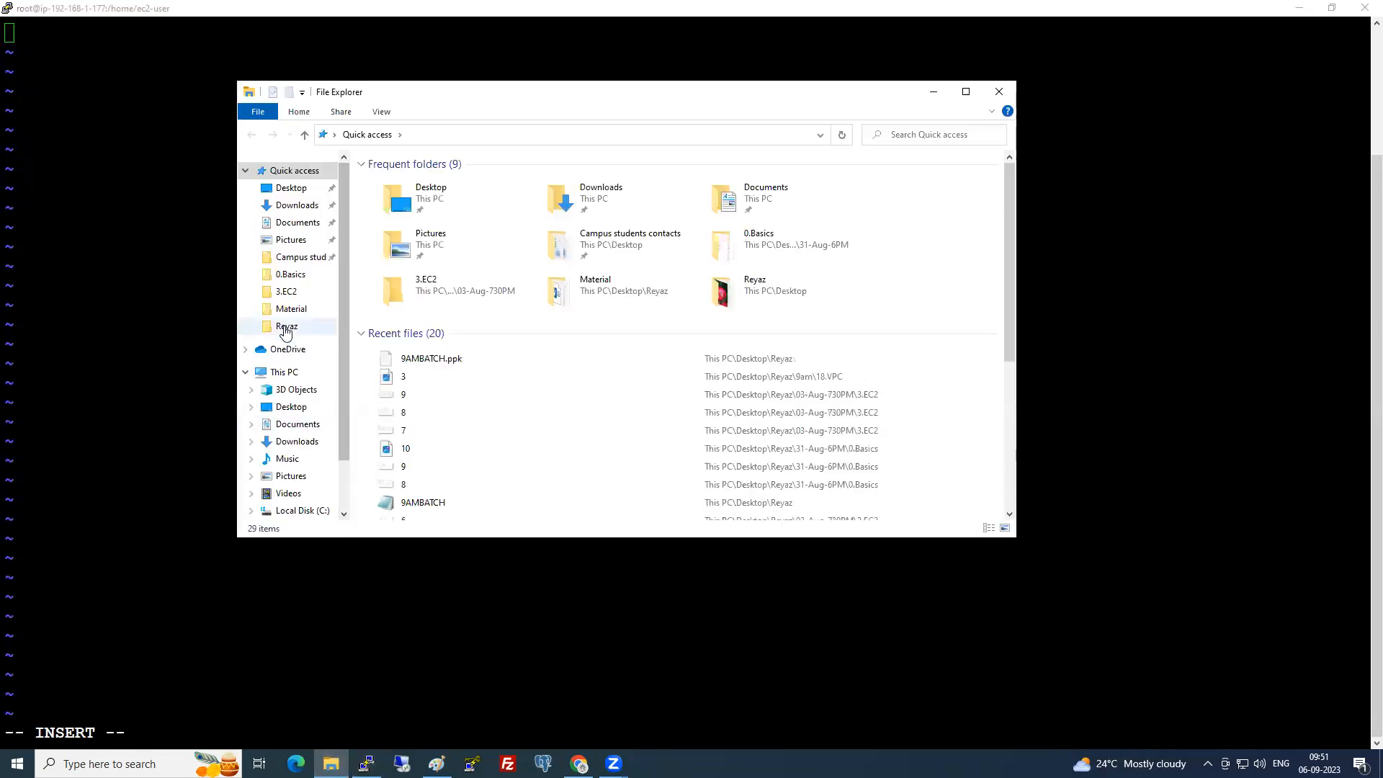
click(286, 327)
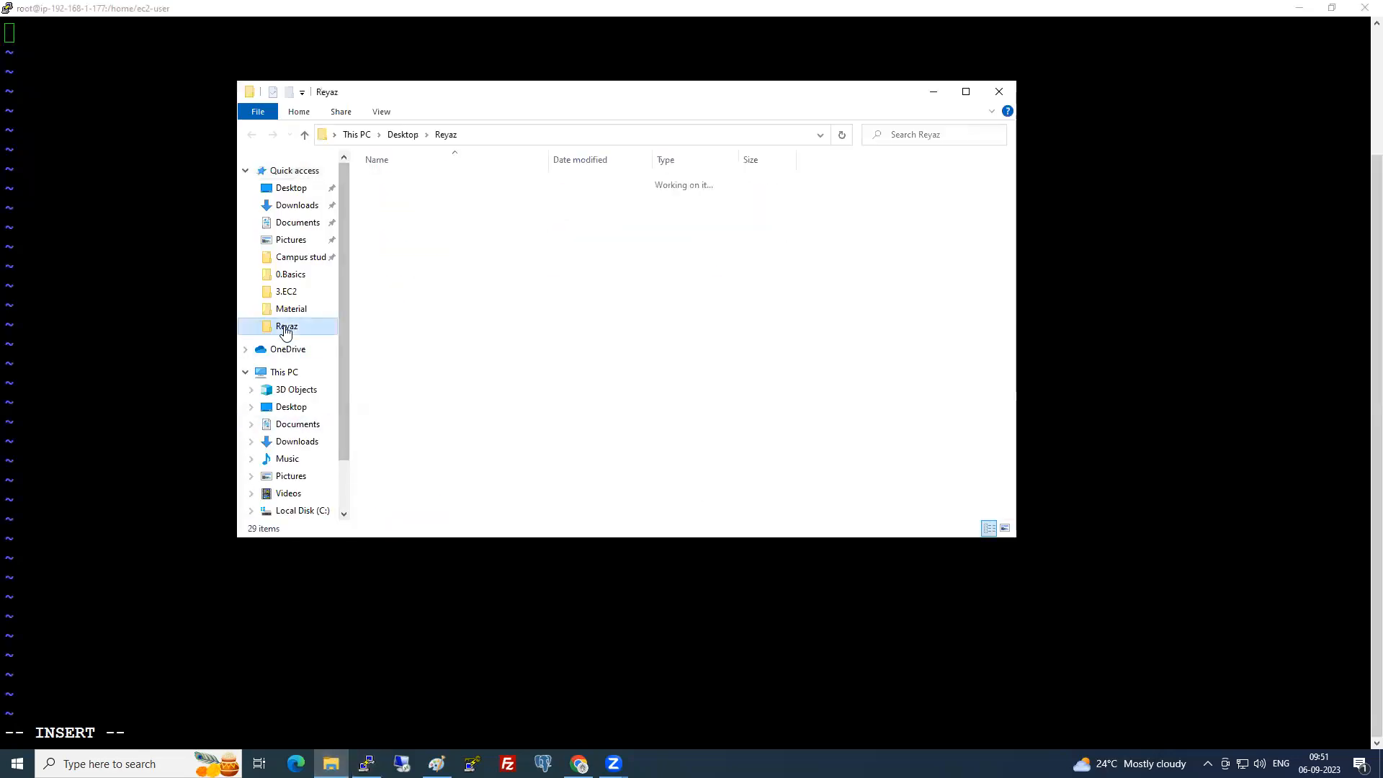
click(422, 348)
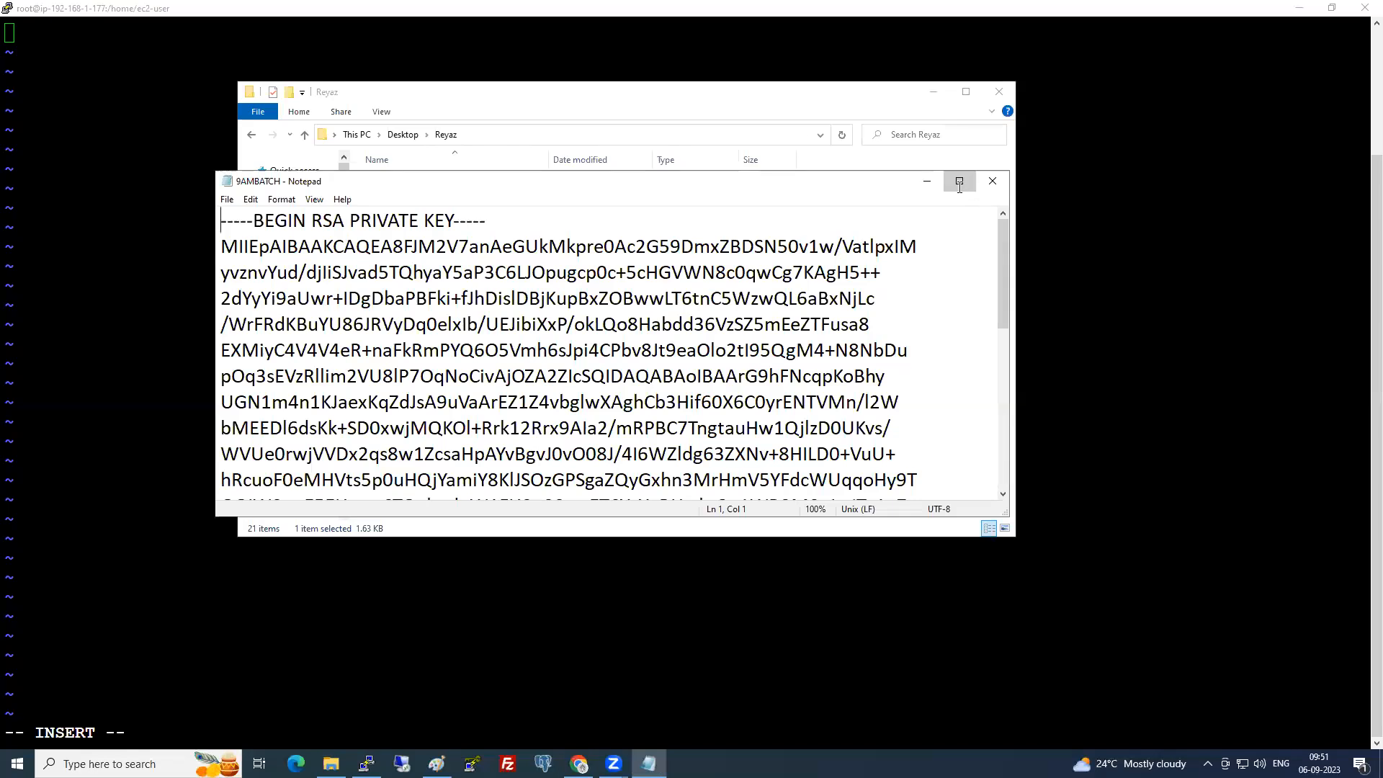
click(959, 182)
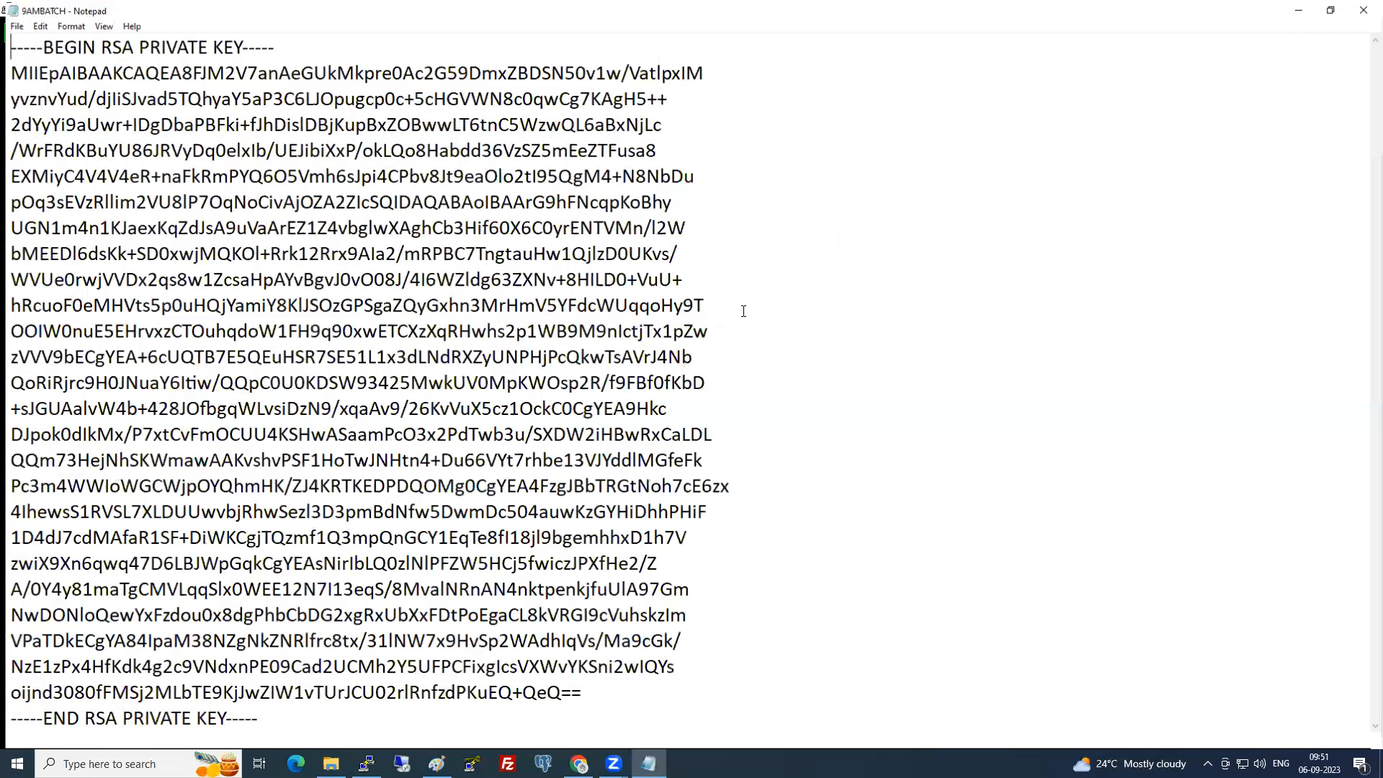
key(ctrl+a)
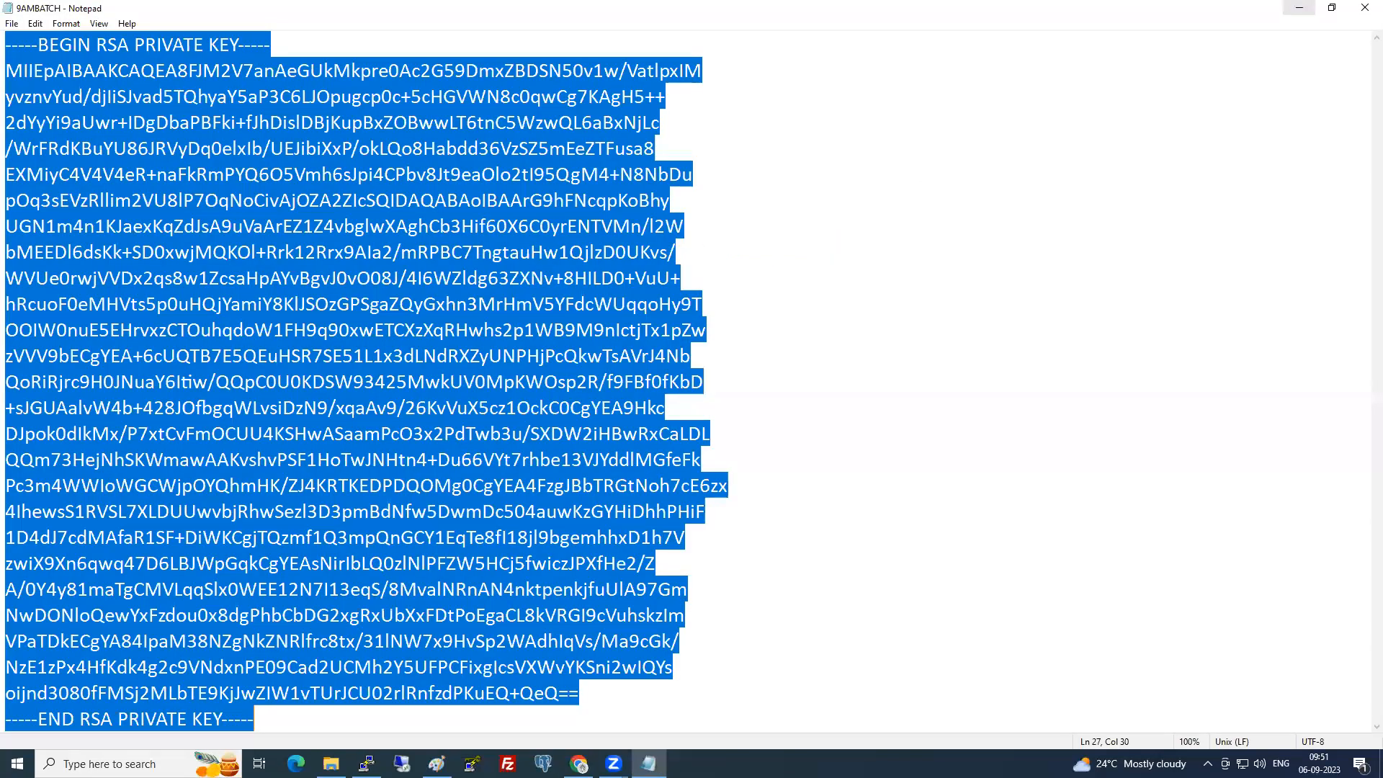
key(alt+Tab)
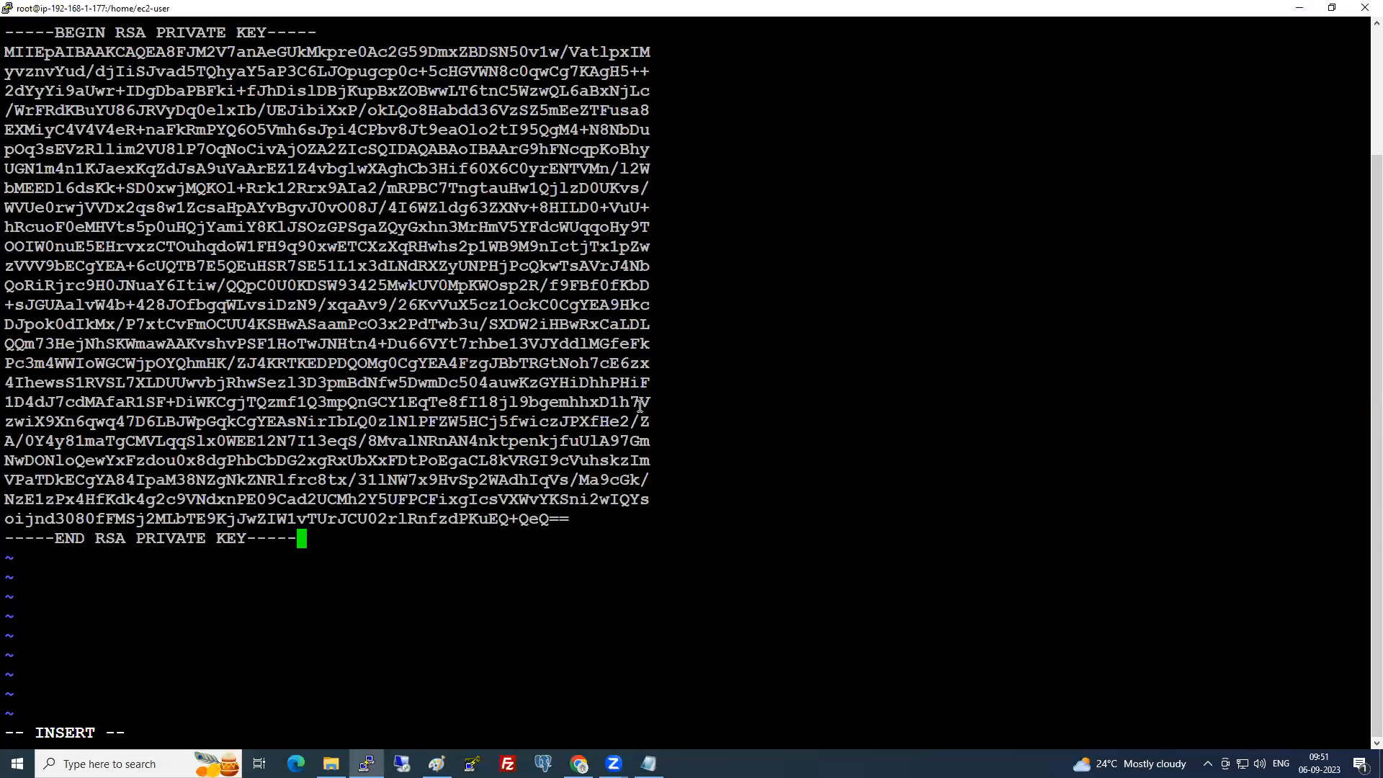
key(Escape)
text(:wq!)
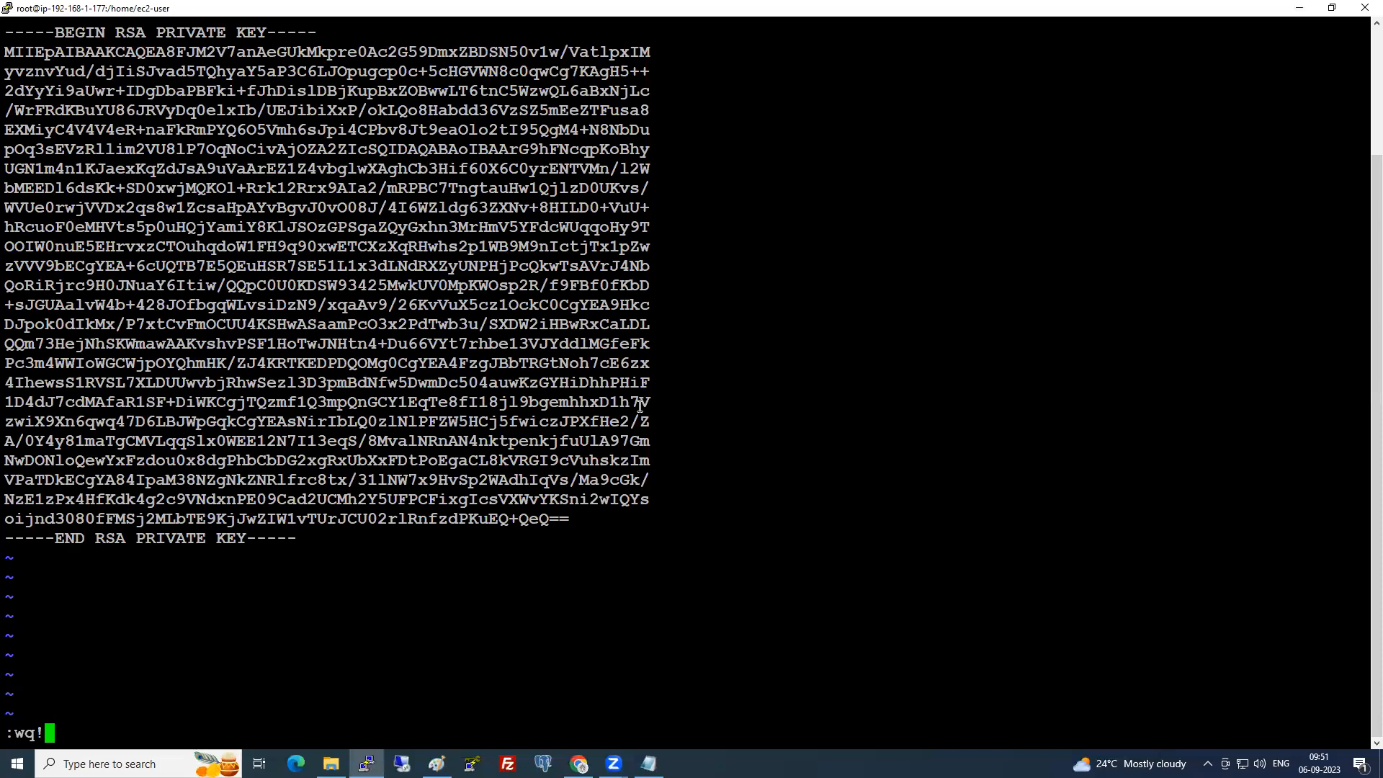
key(Return)
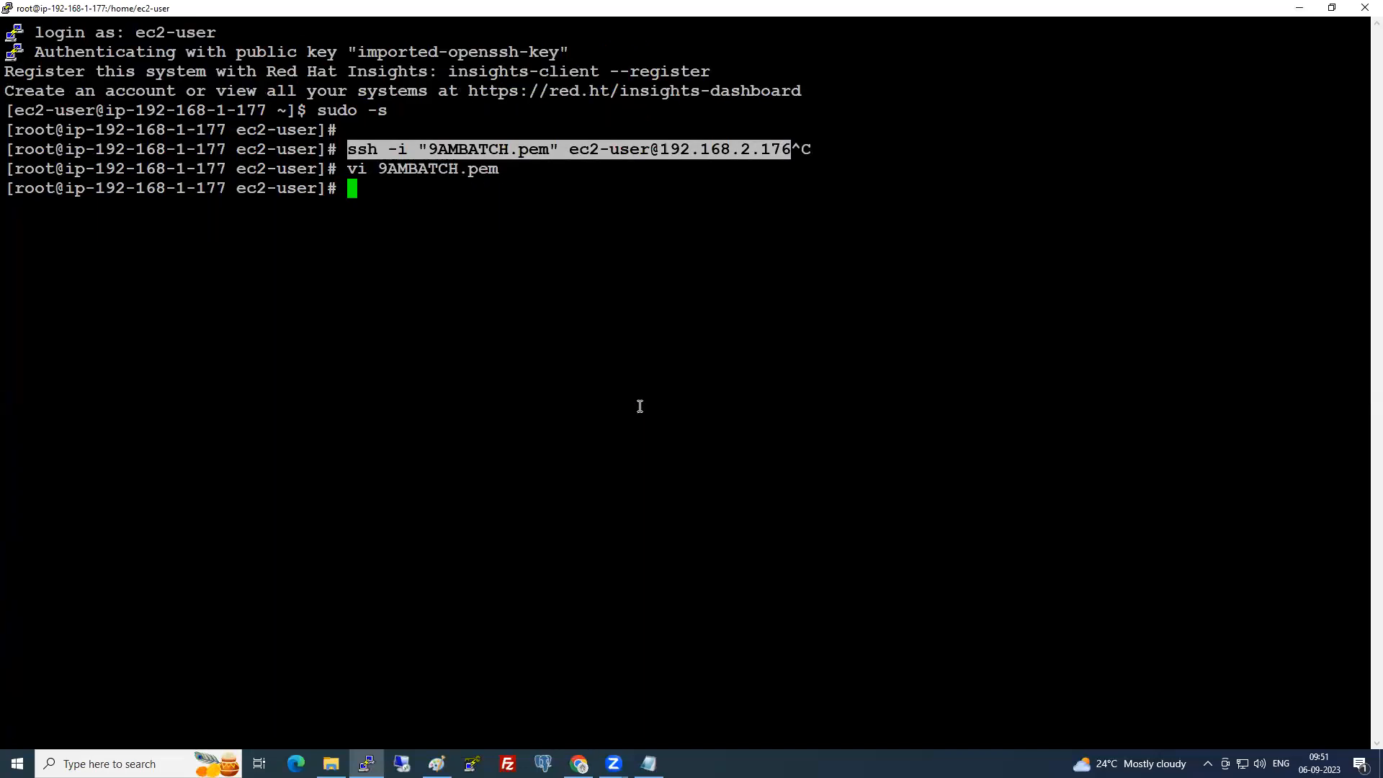
Restrict 9AMBATCH.pem permissions with chmod 400.
text(chm)
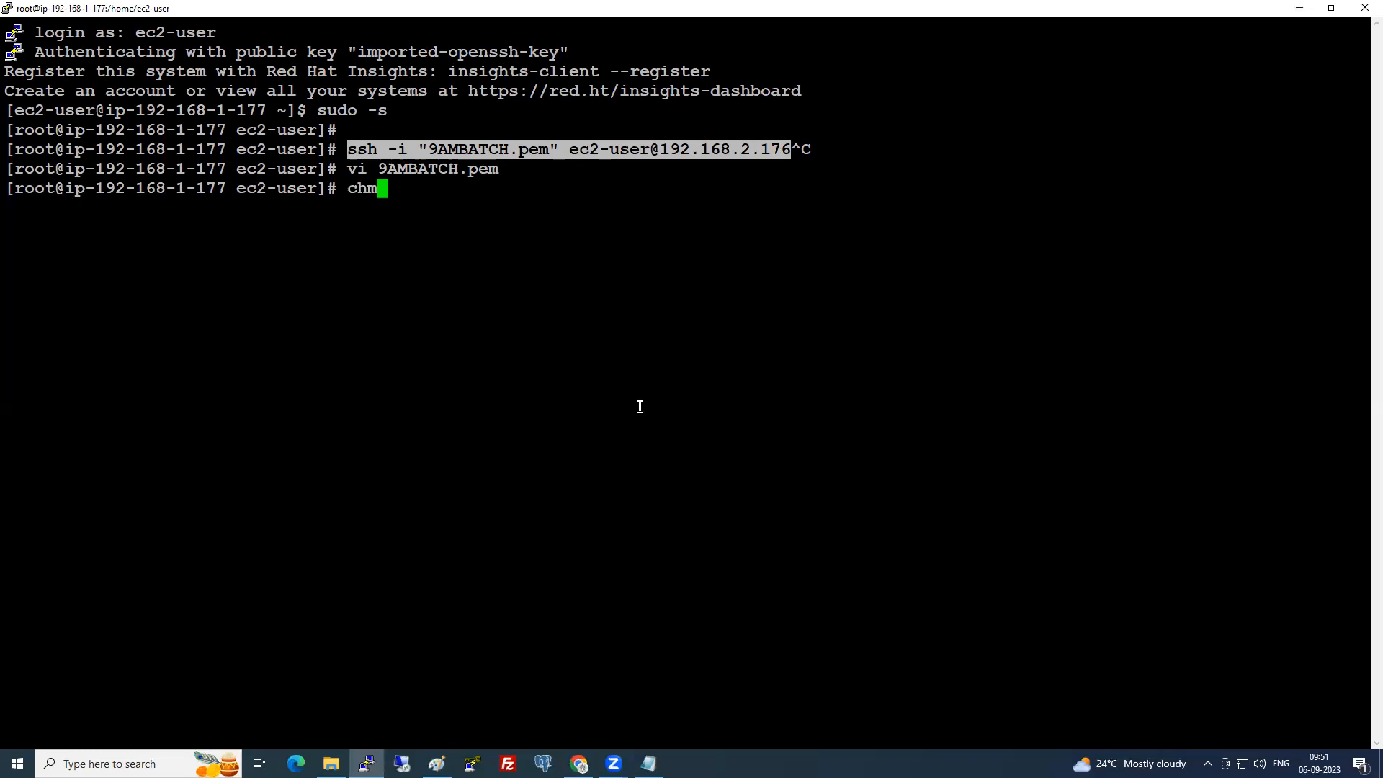
text(od 400 9A)
key(Tab)
key(Return)
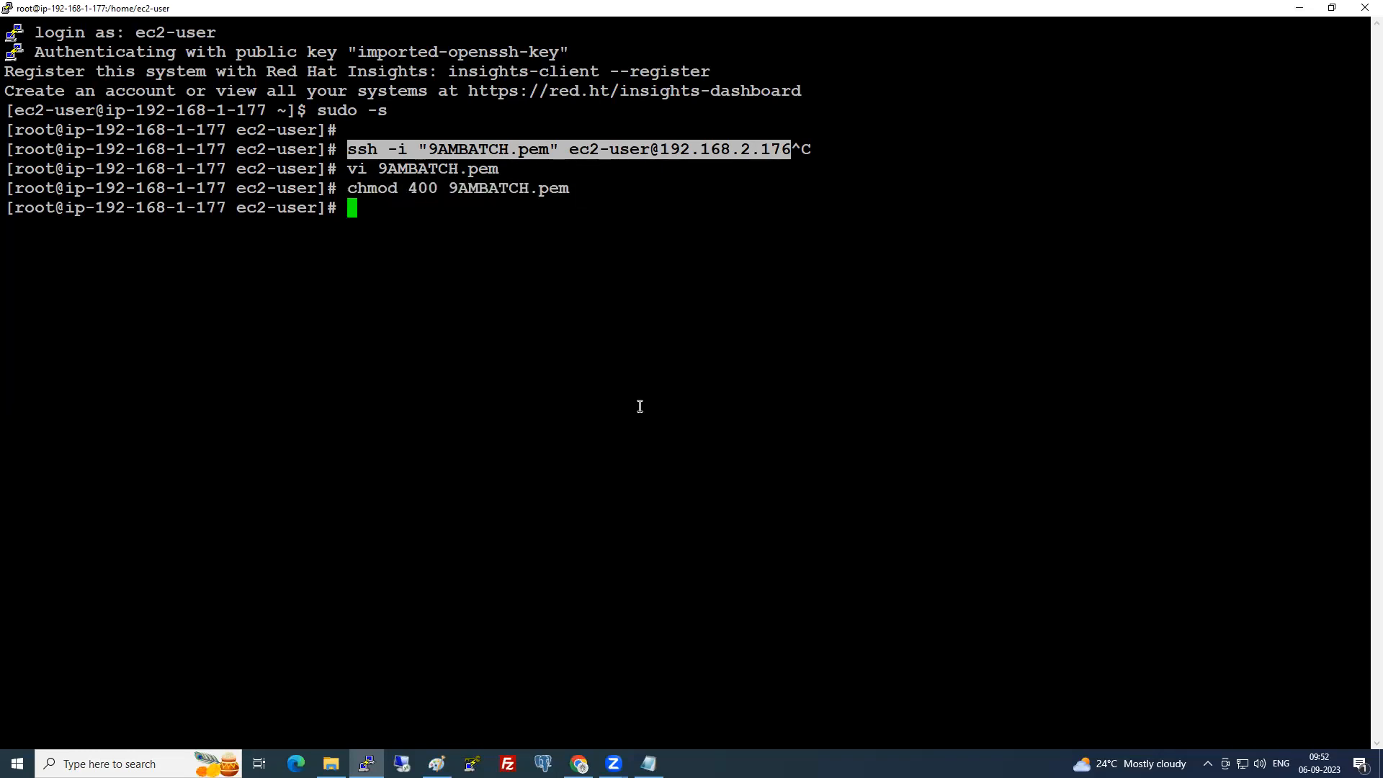
SSH into 192.168.2.176 with the key, accept the host, become root and clear the screen.
drag(347, 151, 787, 146)
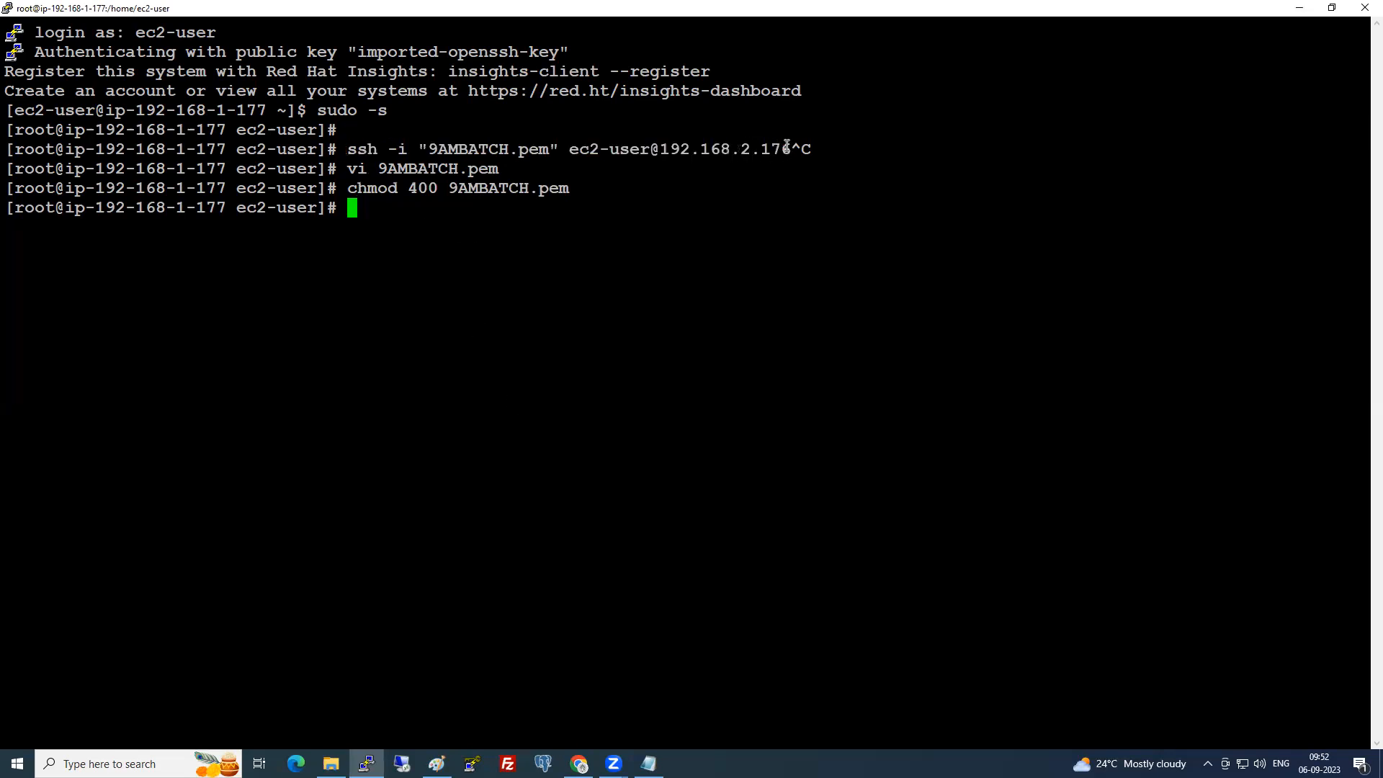
right_click(703, 262)
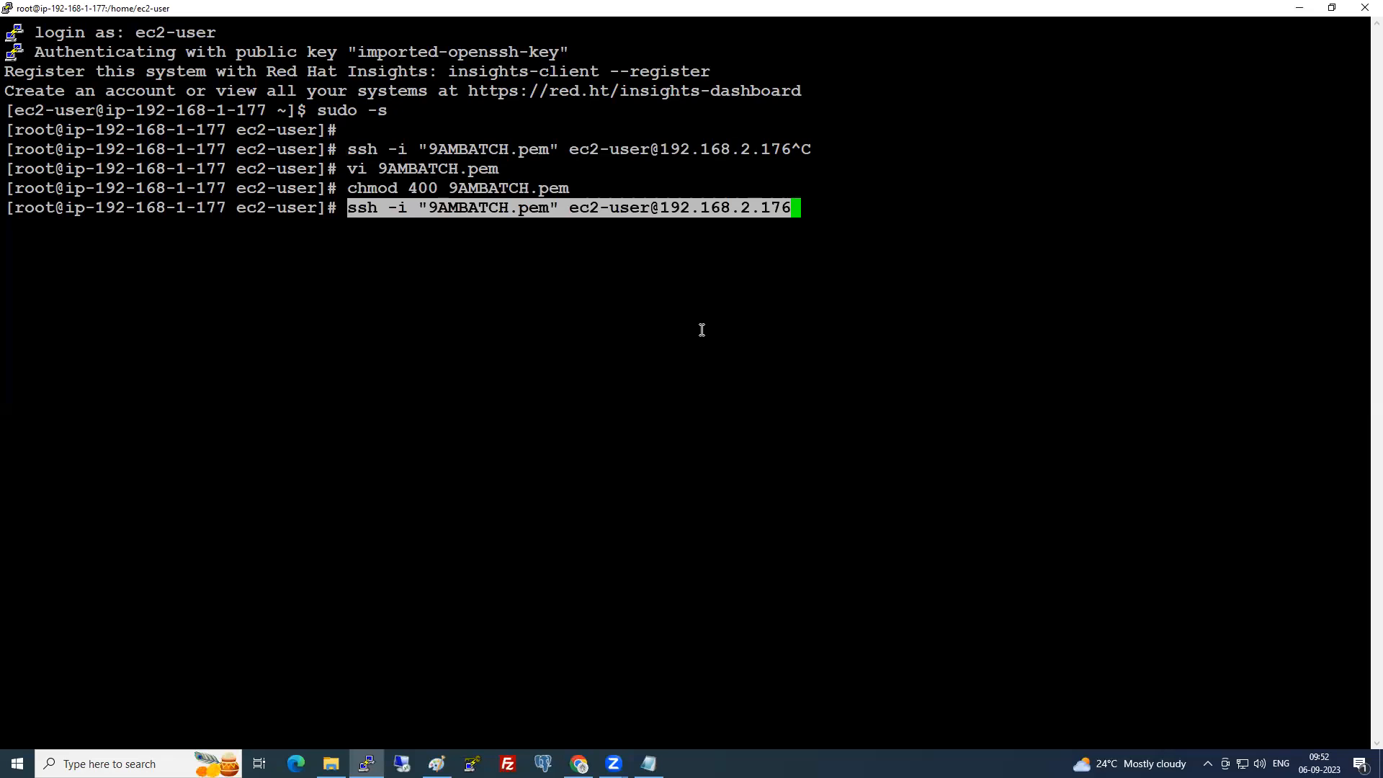
key(Return)
text(yes)
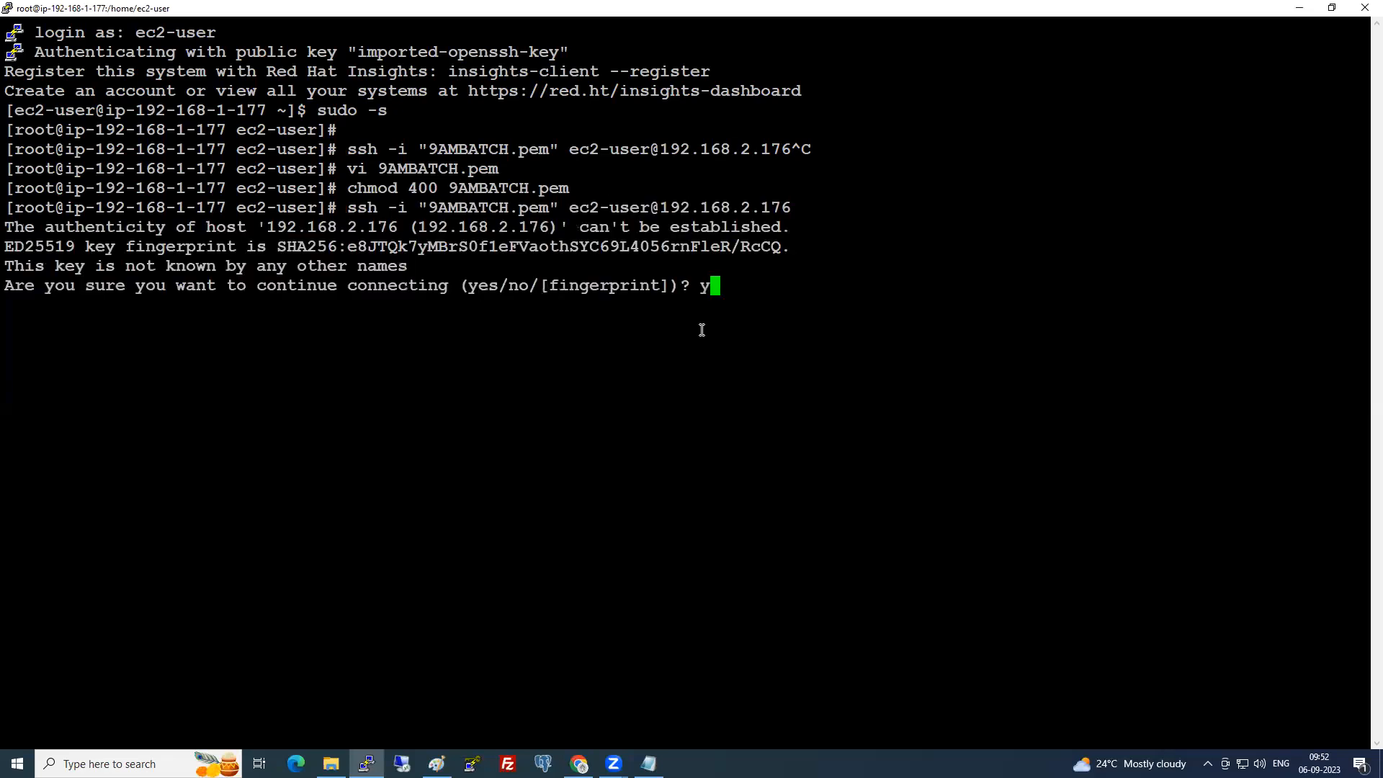
key(Return)
key(Return)
key(Return)
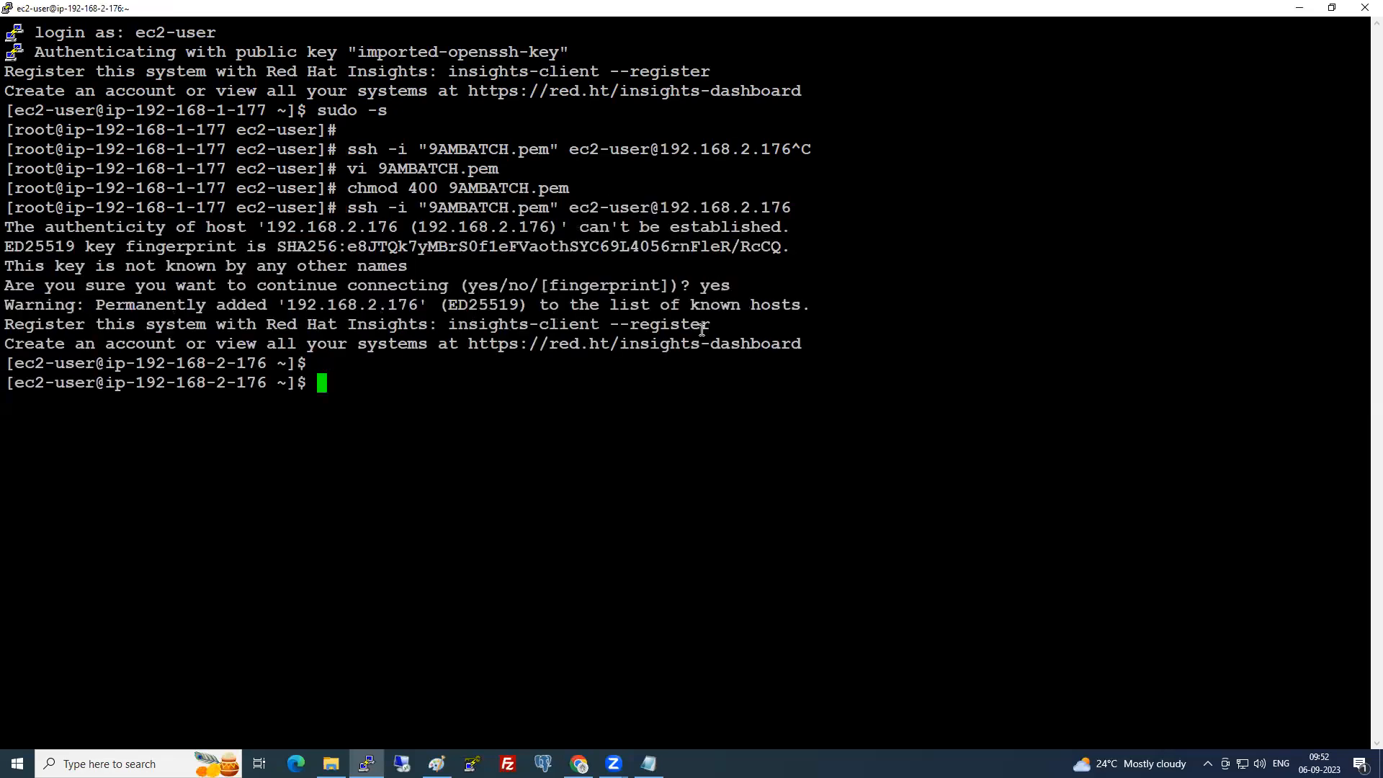
text(sudo -s)
key(Return)
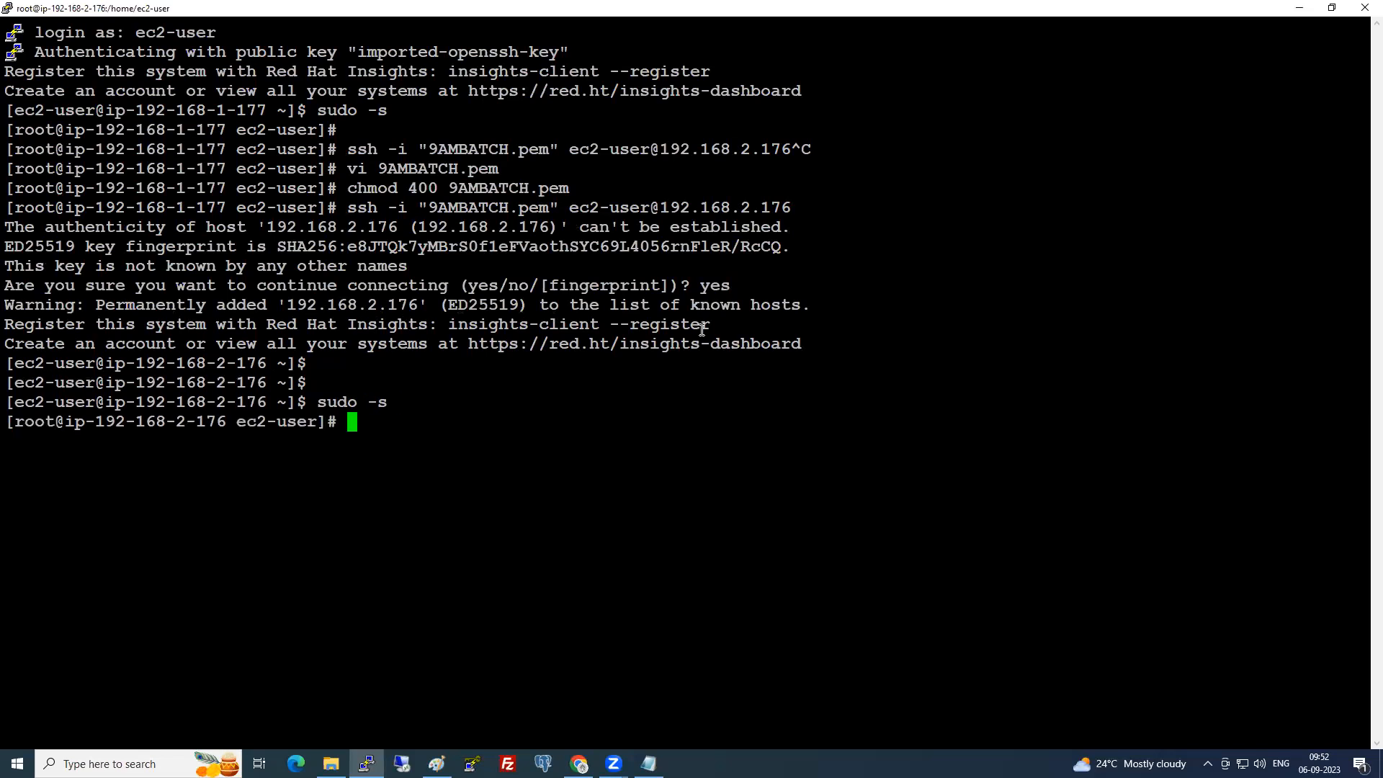
key(Return)
text(clear)
key(Return)
key(Return)
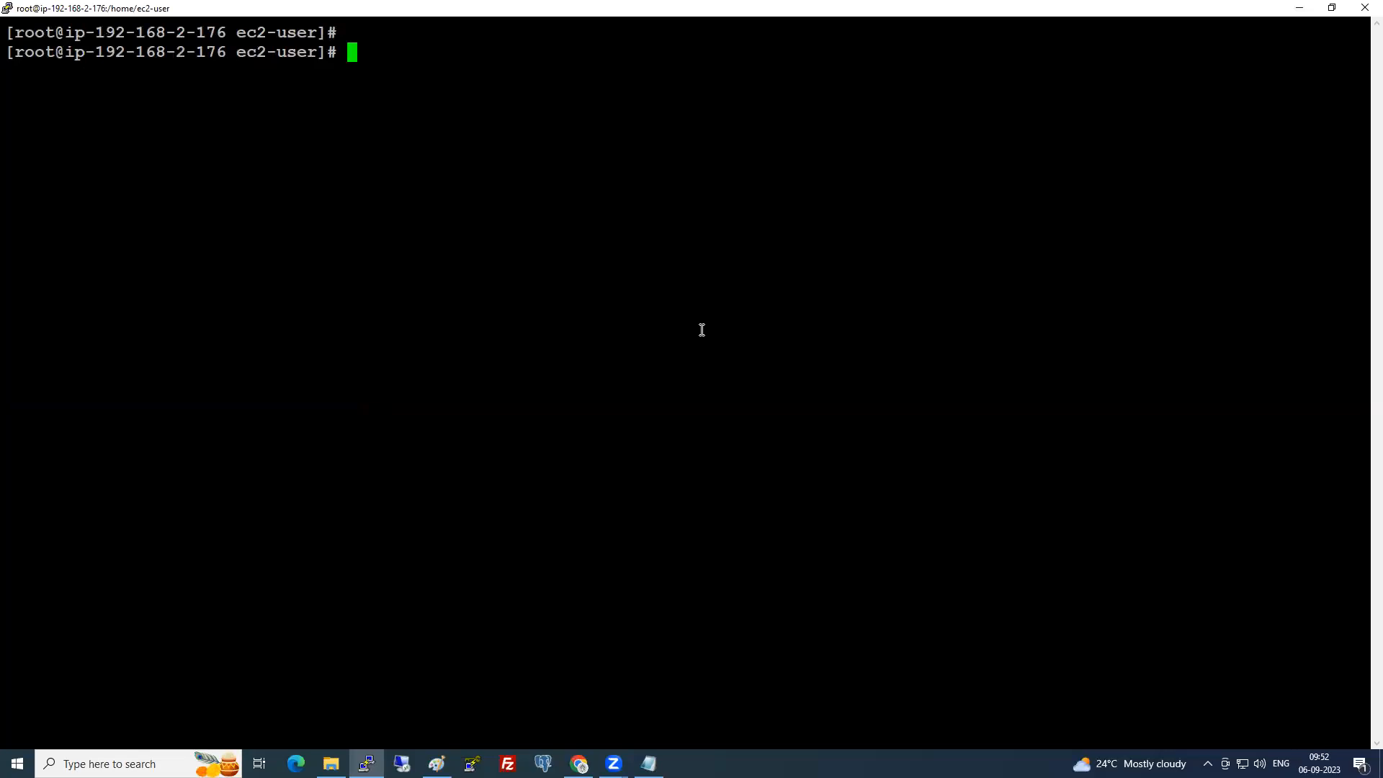
click(579, 764)
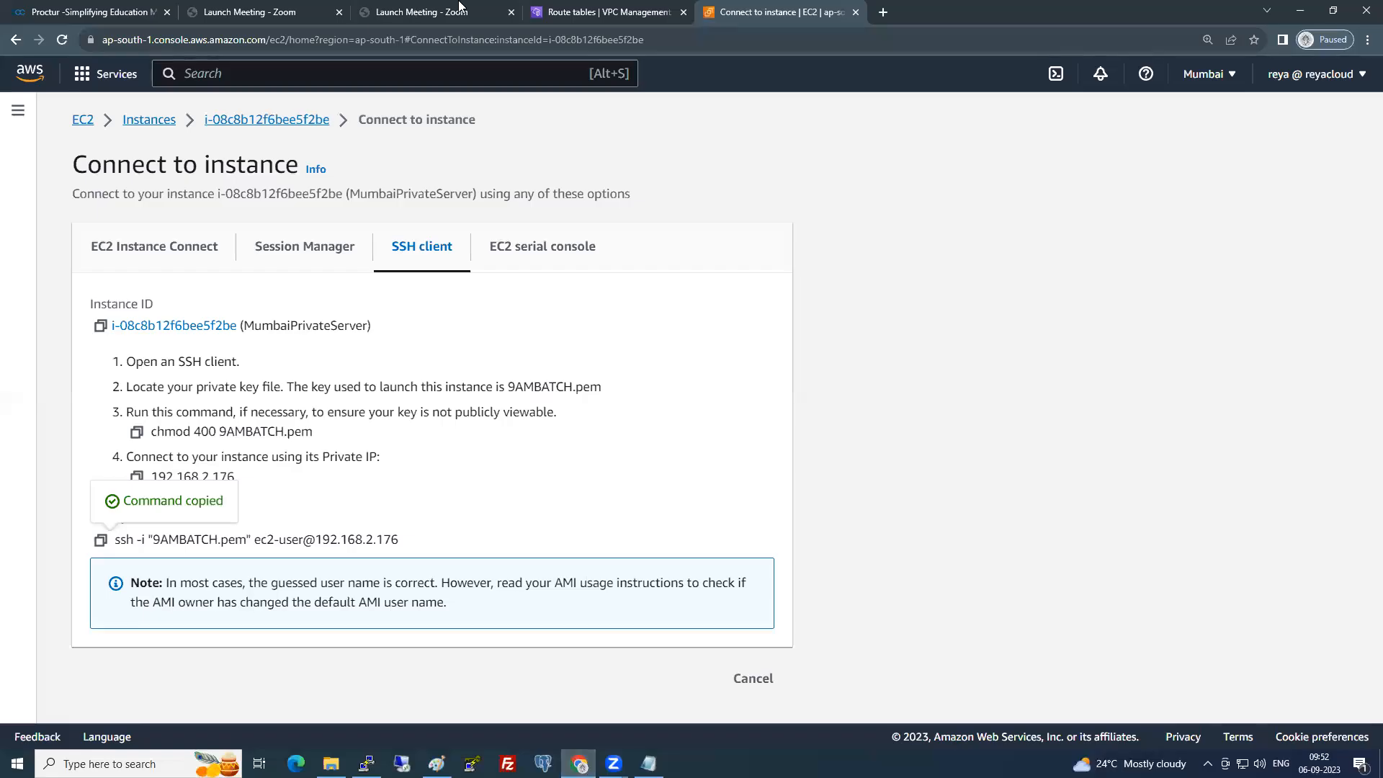
Open the VPC console in a new tab and switch to the Europe (Ireland) region.
right_click(22, 75)
click(72, 83)
click(942, 12)
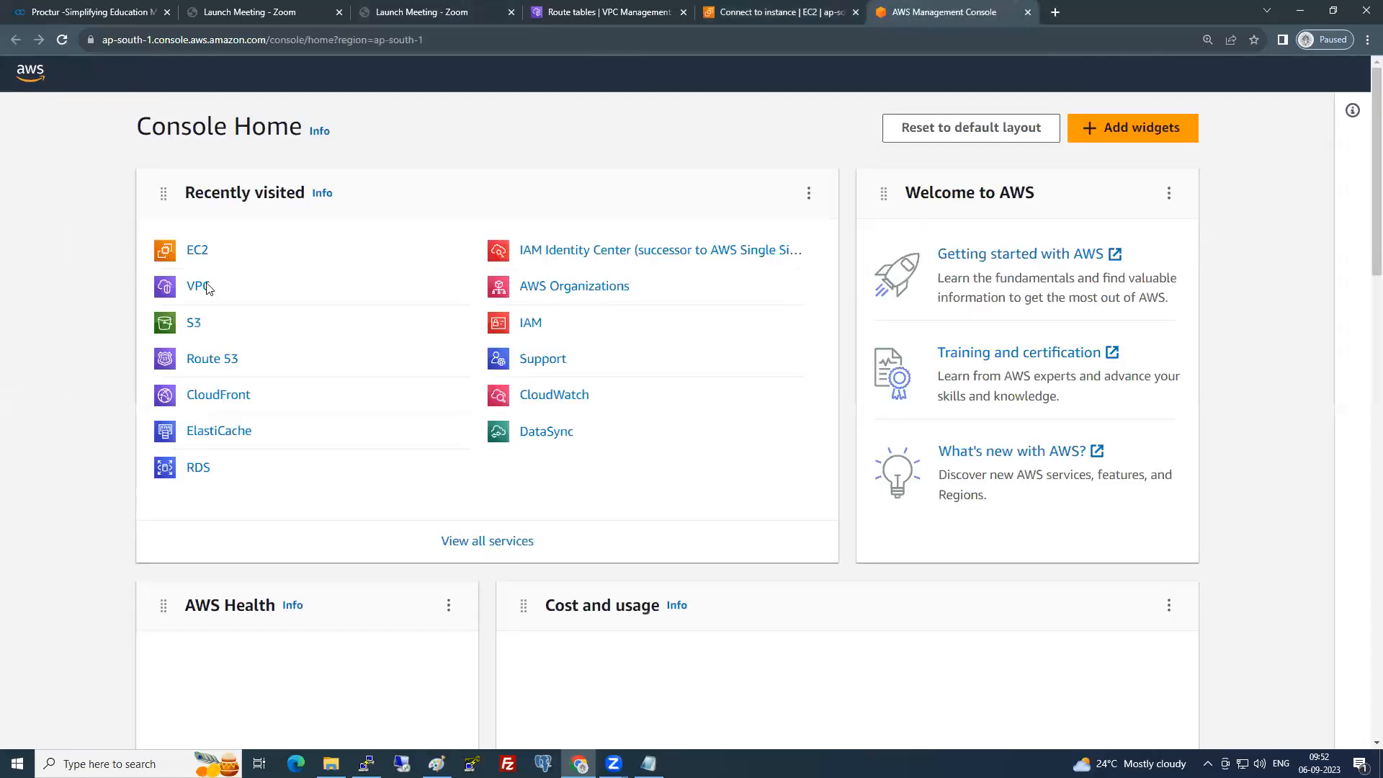
click(196, 286)
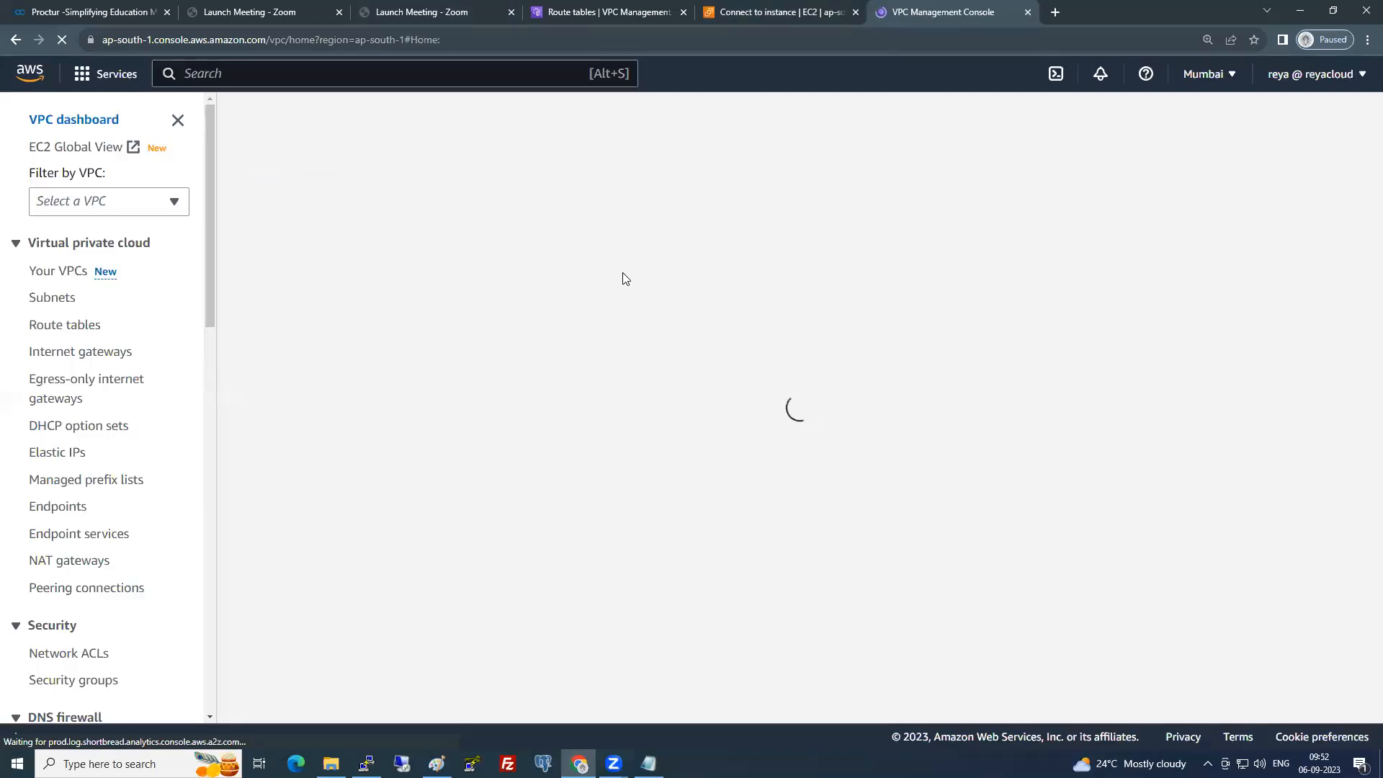
click(65, 273)
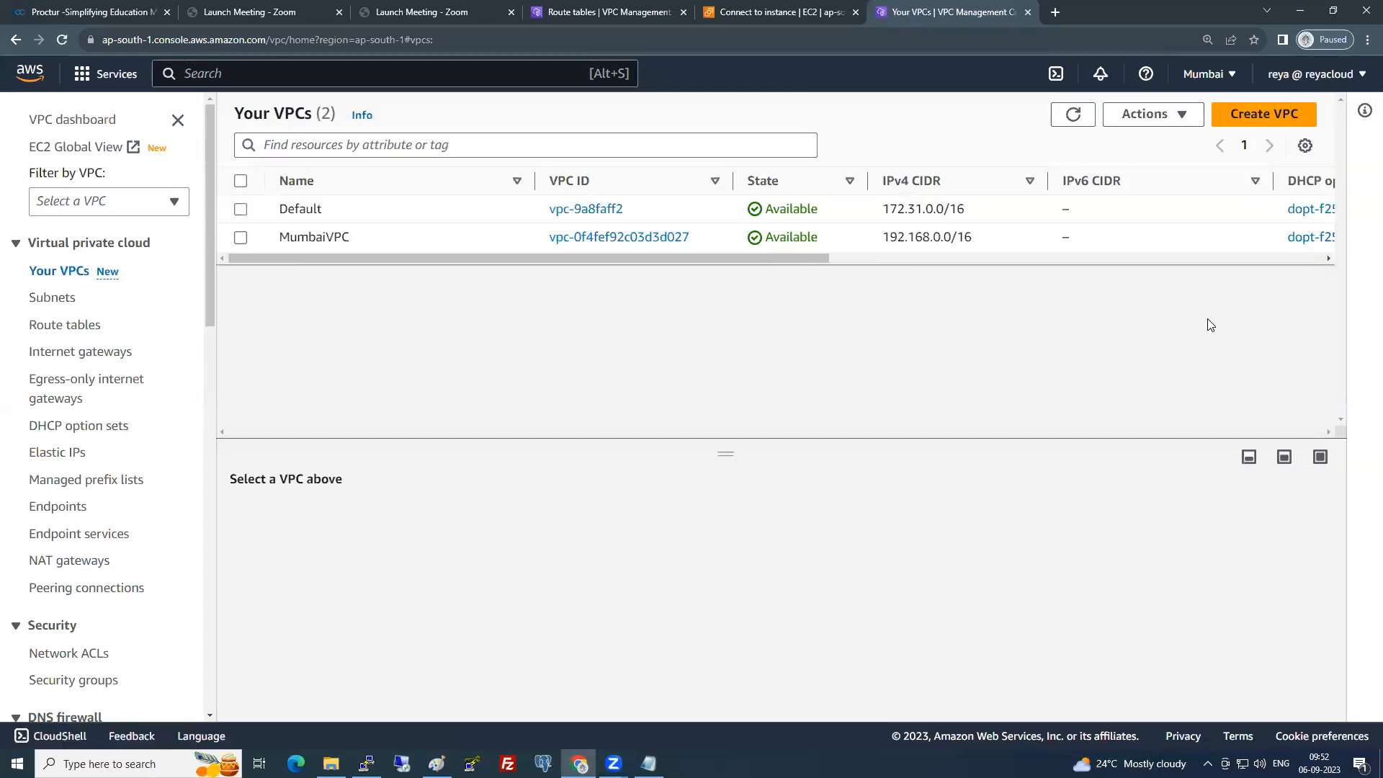
click(1214, 75)
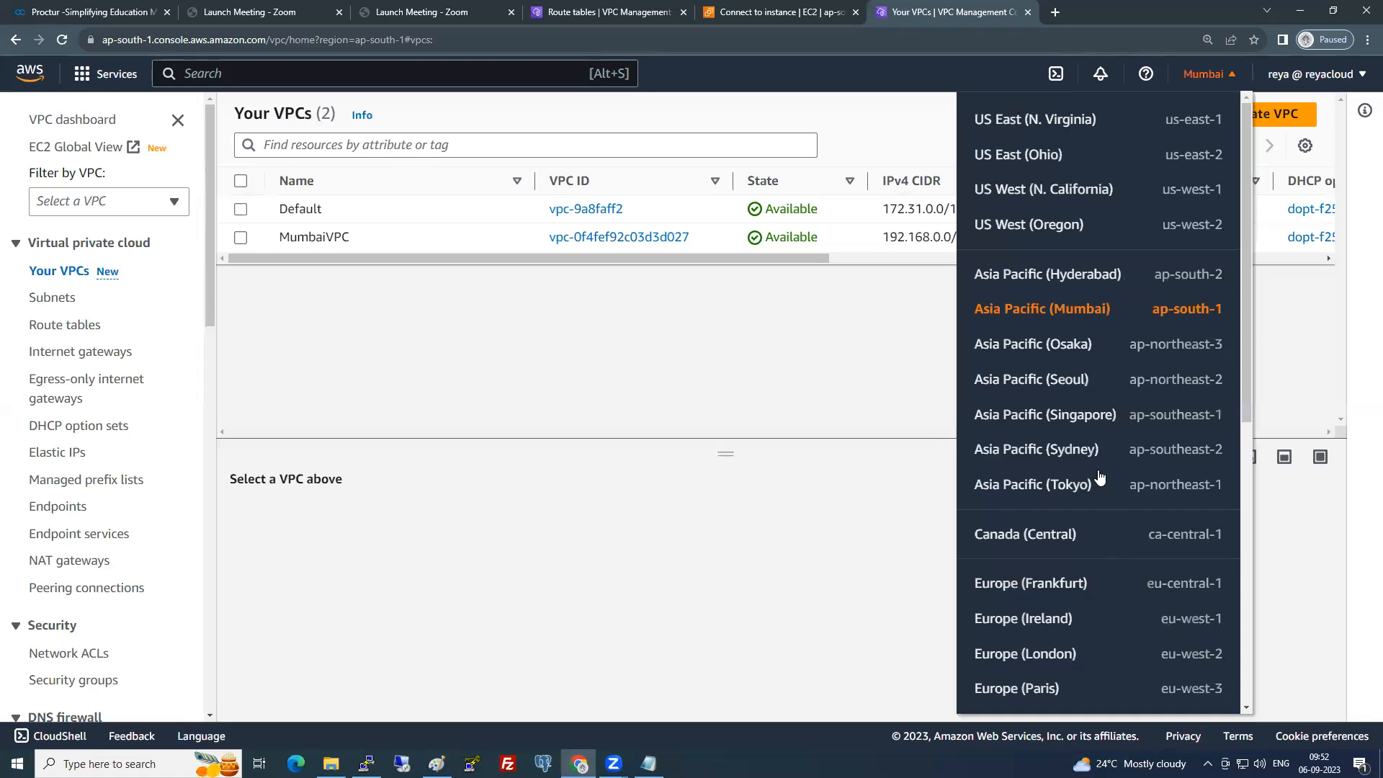
click(1052, 621)
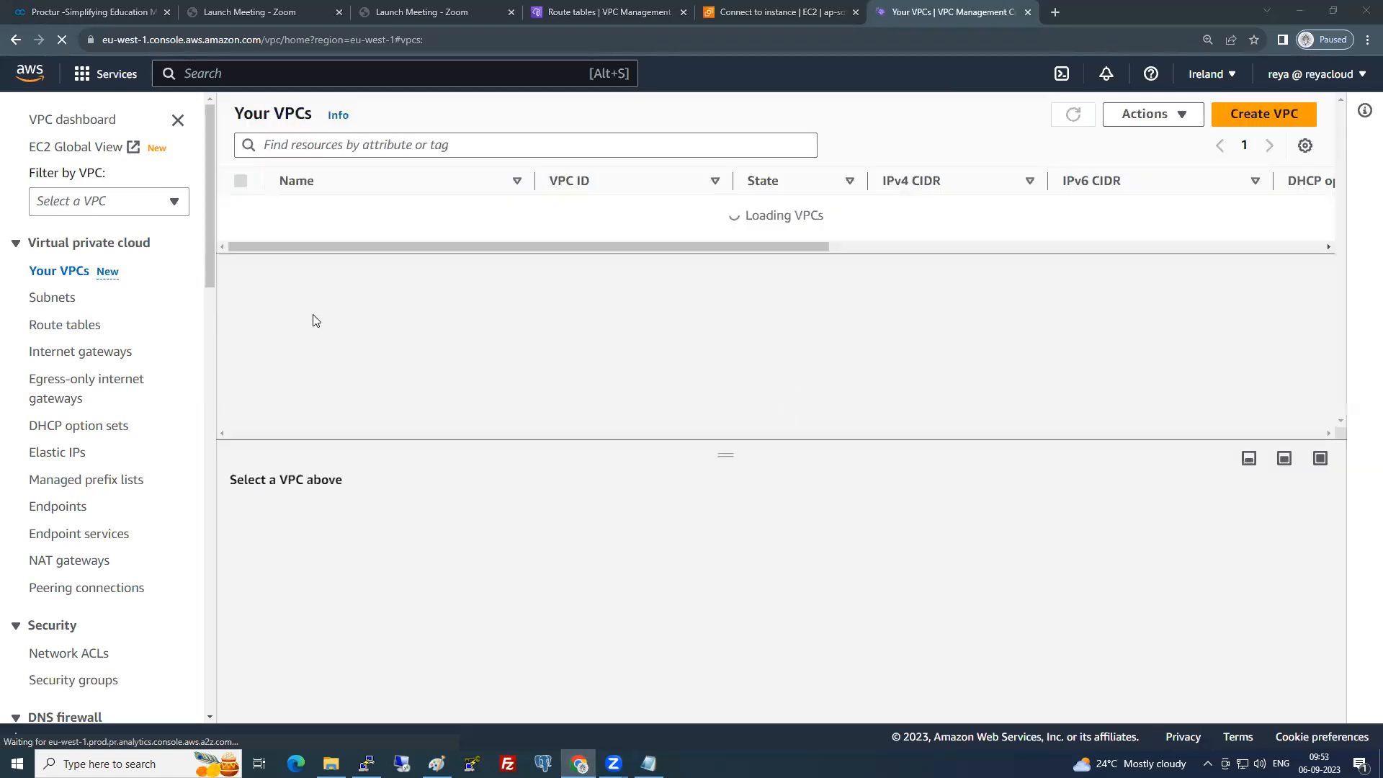
Create IrelandVPC with IPv4 CIDR 192.169.0.0/16.
click(1251, 113)
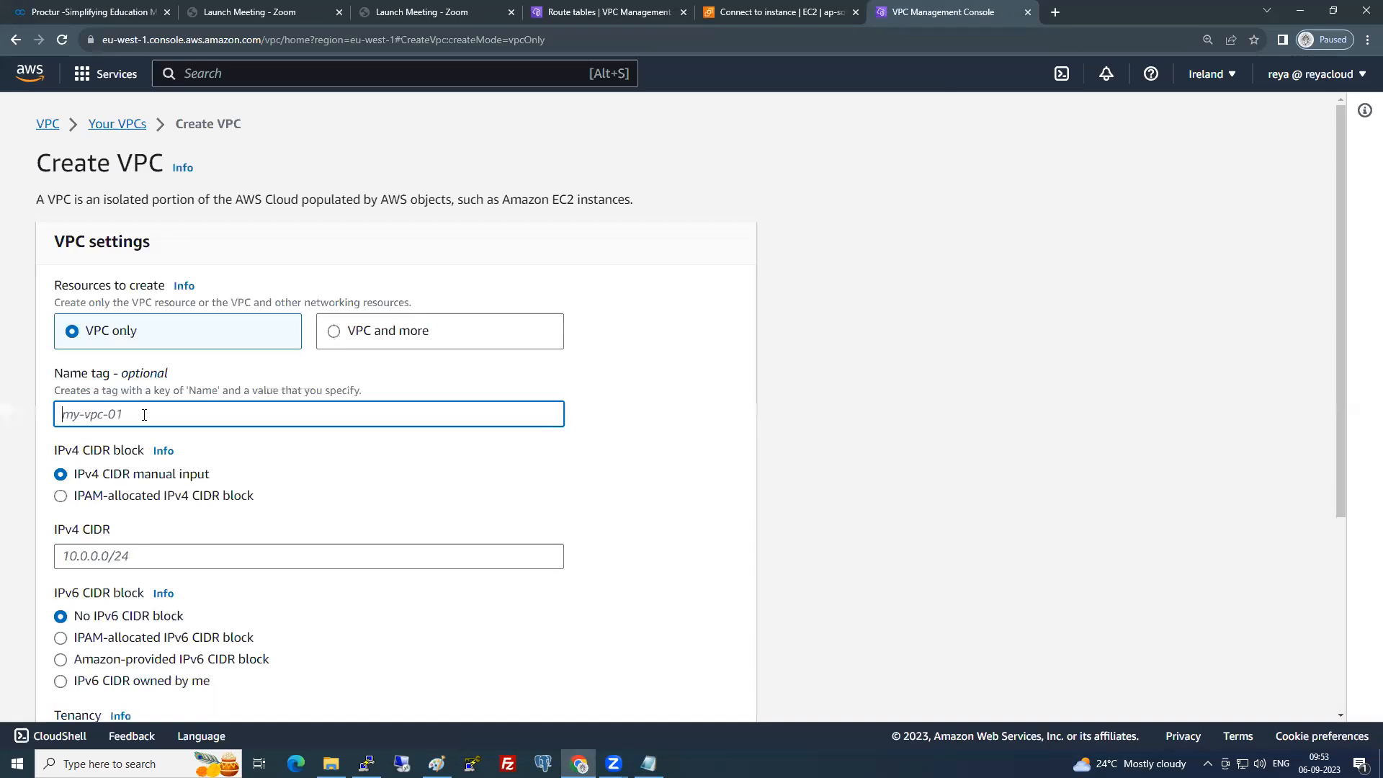
text(IrelandVPC)
scroll(92, 360, down, 3)
click(92, 339)
text(192.169)
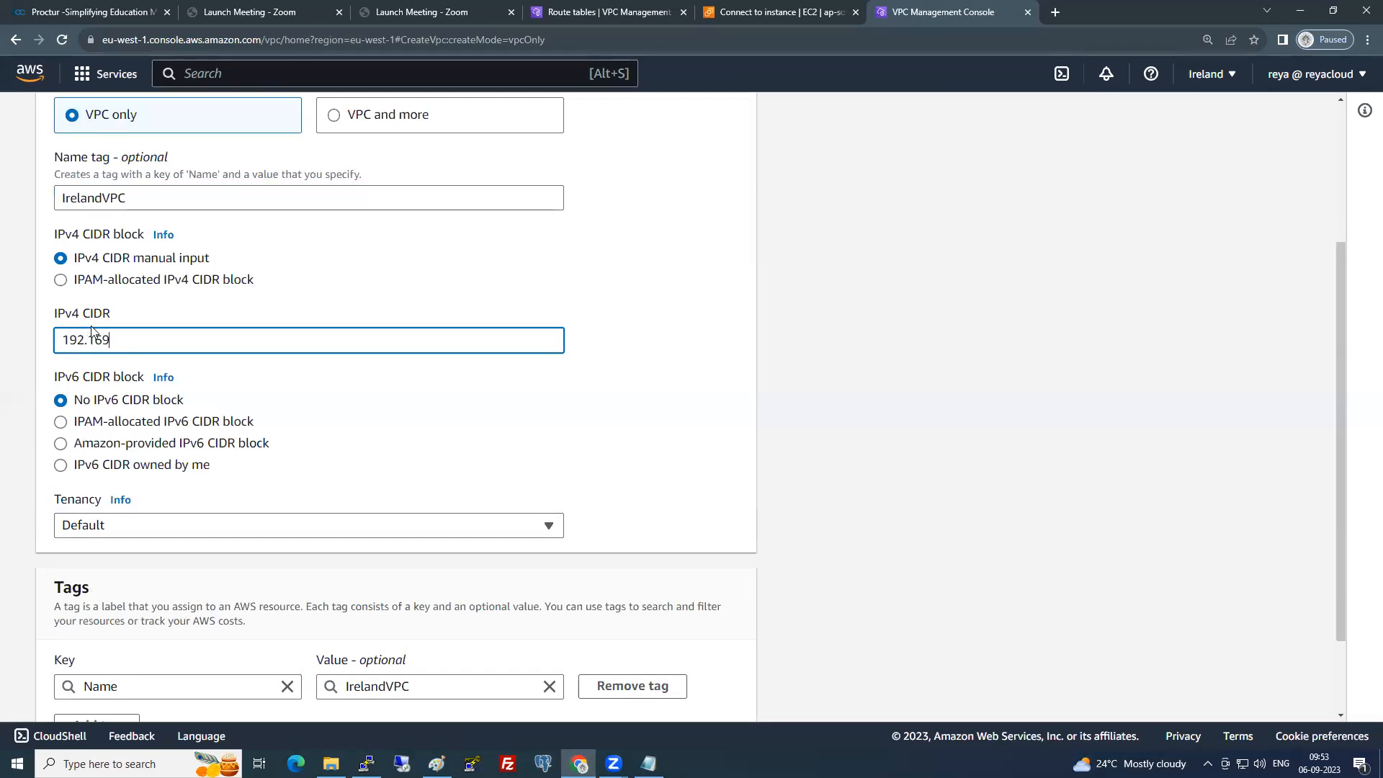
text(.0.0/16)
click(816, 366)
scroll(790, 382, down, 2)
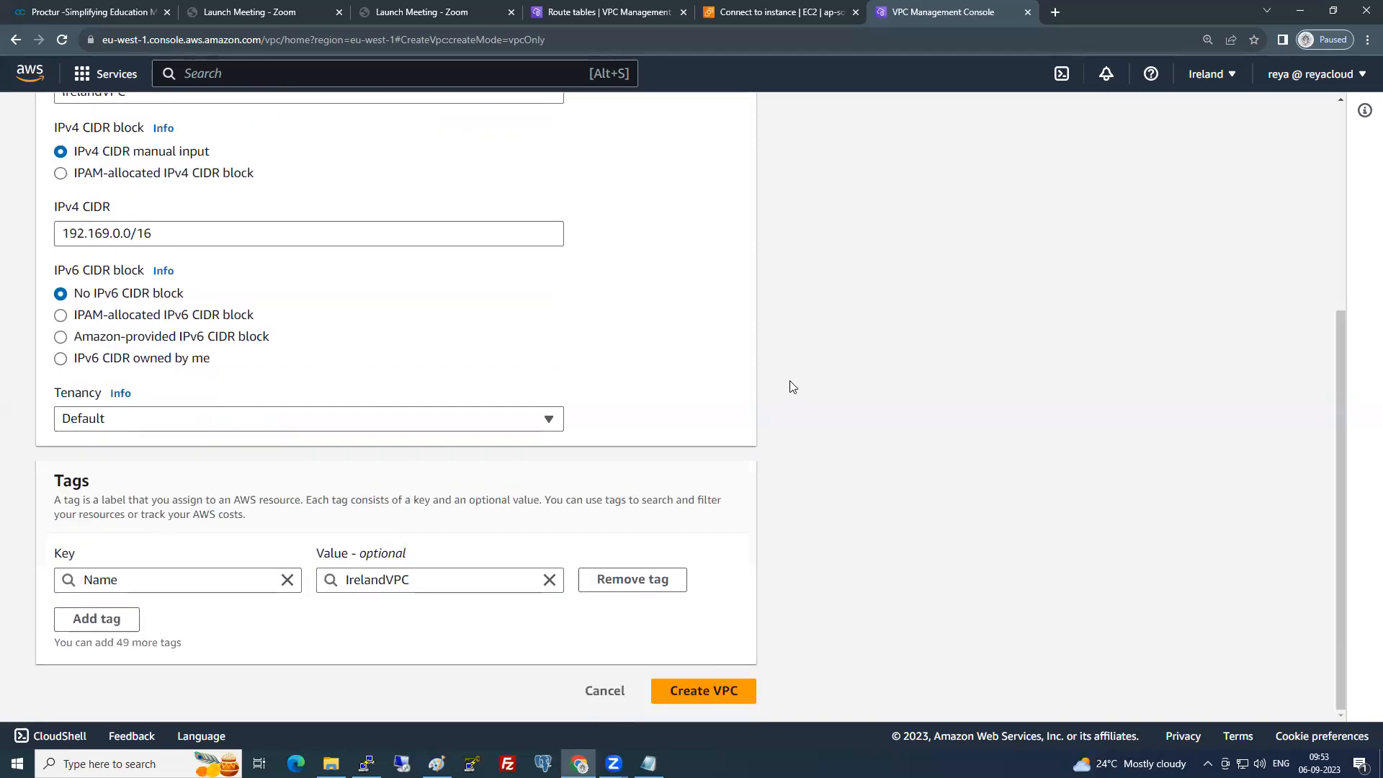
click(718, 693)
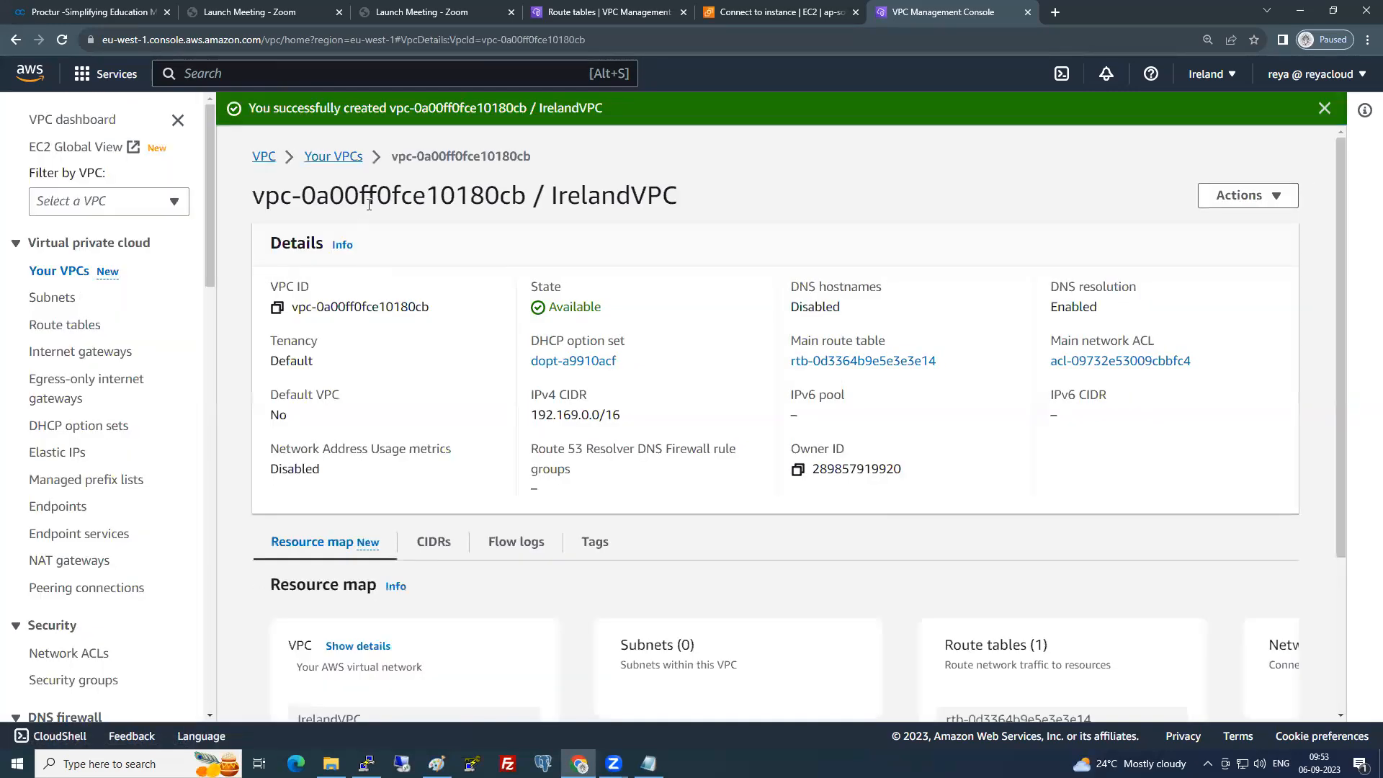
Create an internet gateway named IrelandIGW.
click(91, 358)
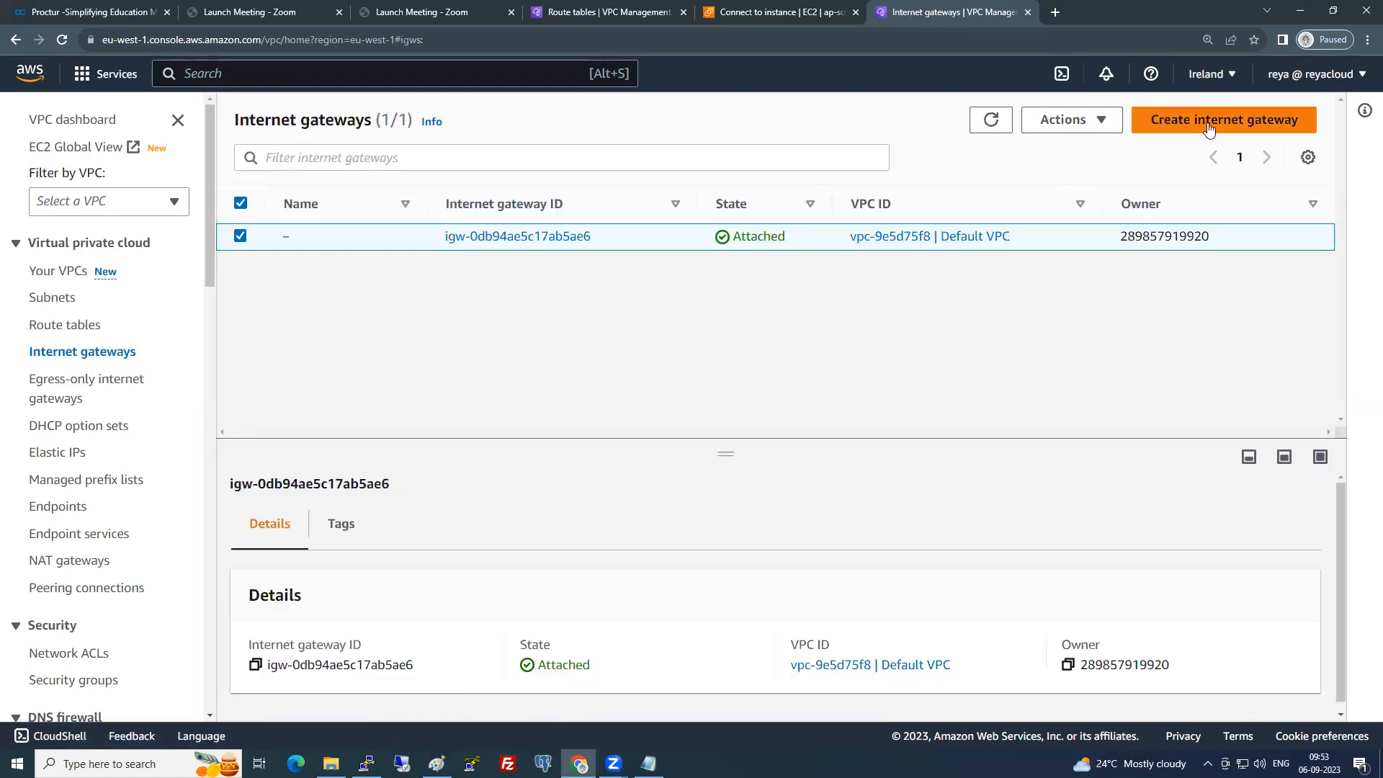
click(1192, 128)
click(145, 368)
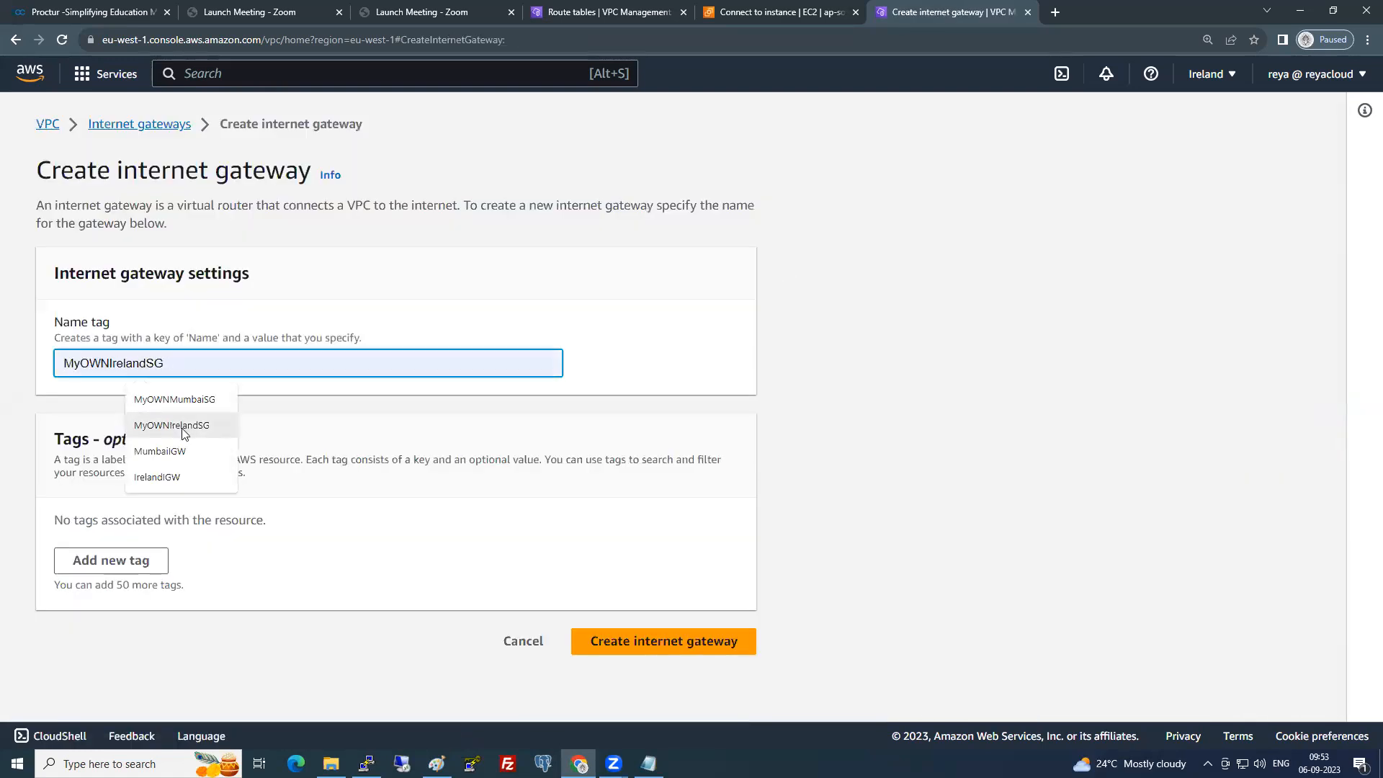
click(180, 476)
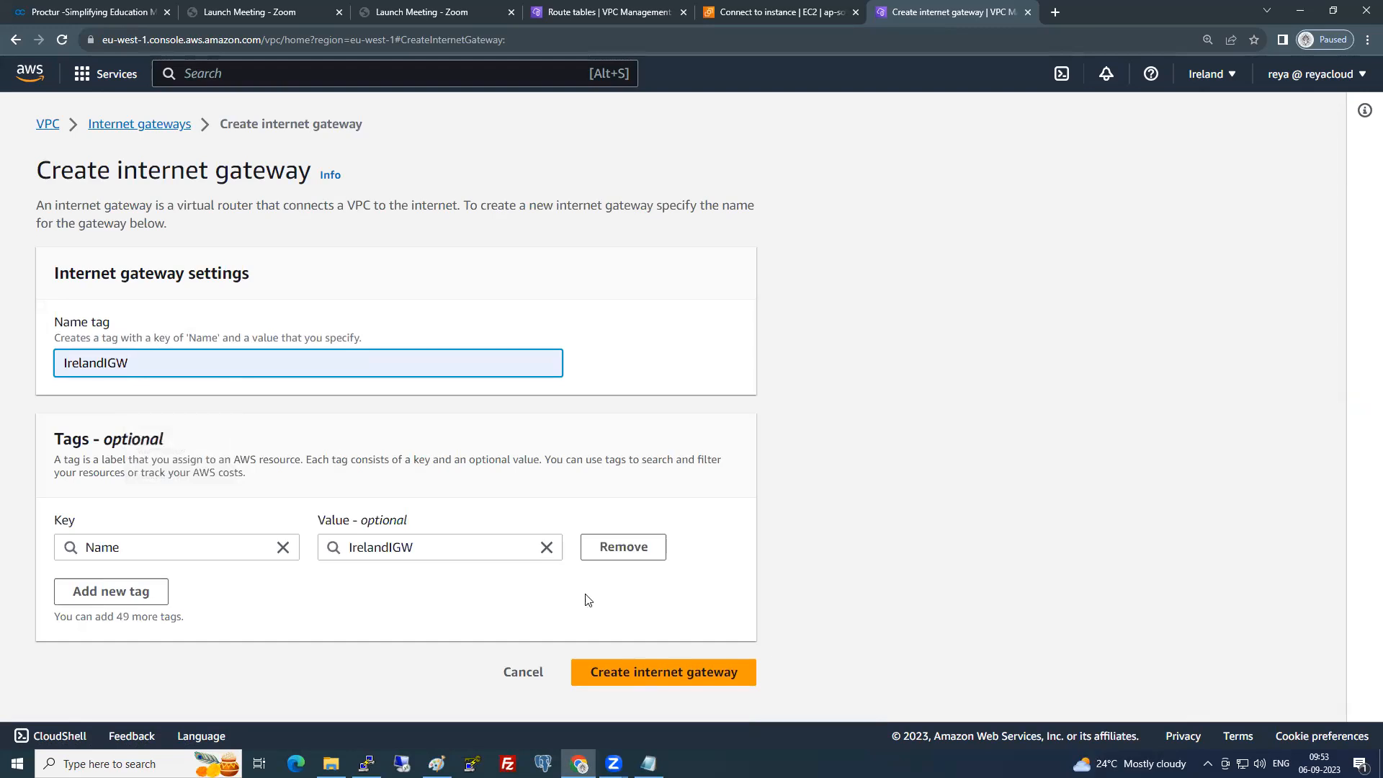
click(658, 671)
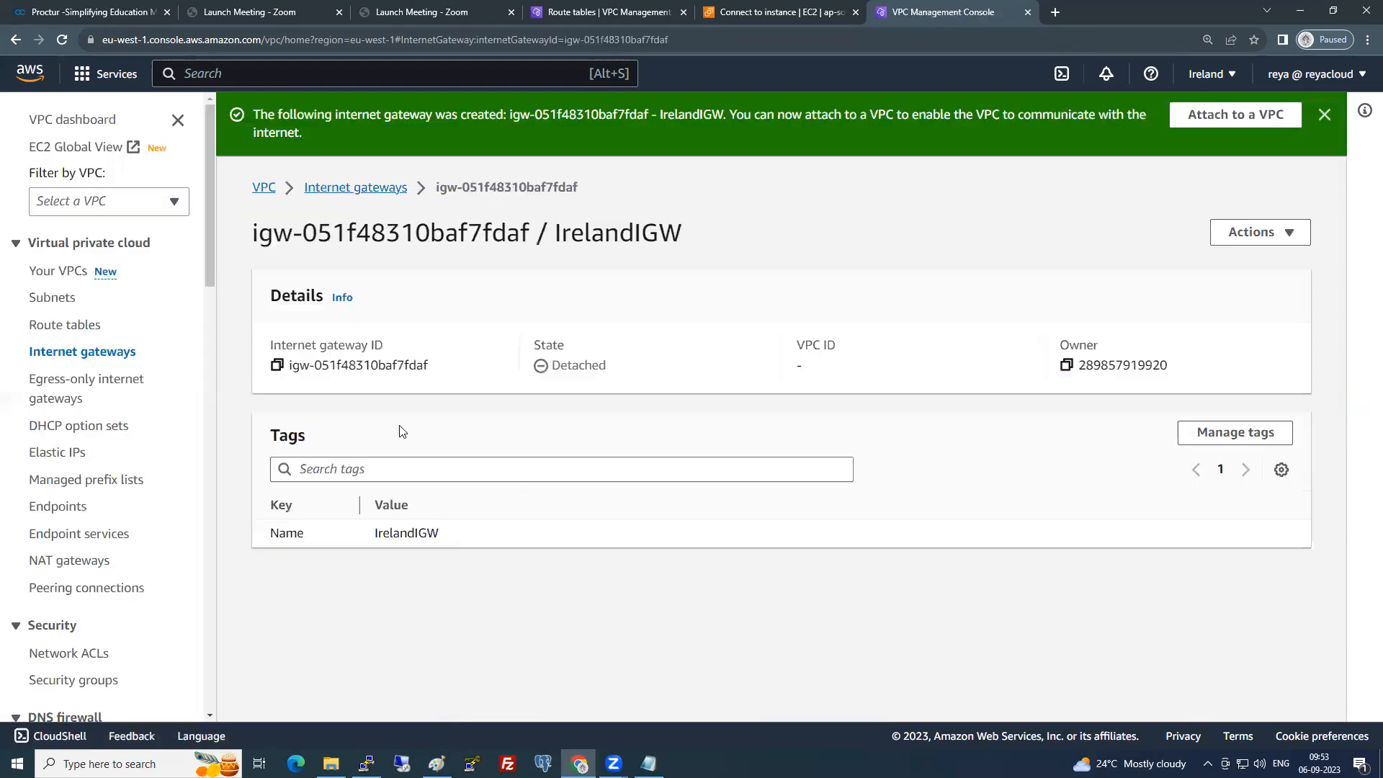
Attach IrelandIGW to IrelandVPC.
click(355, 187)
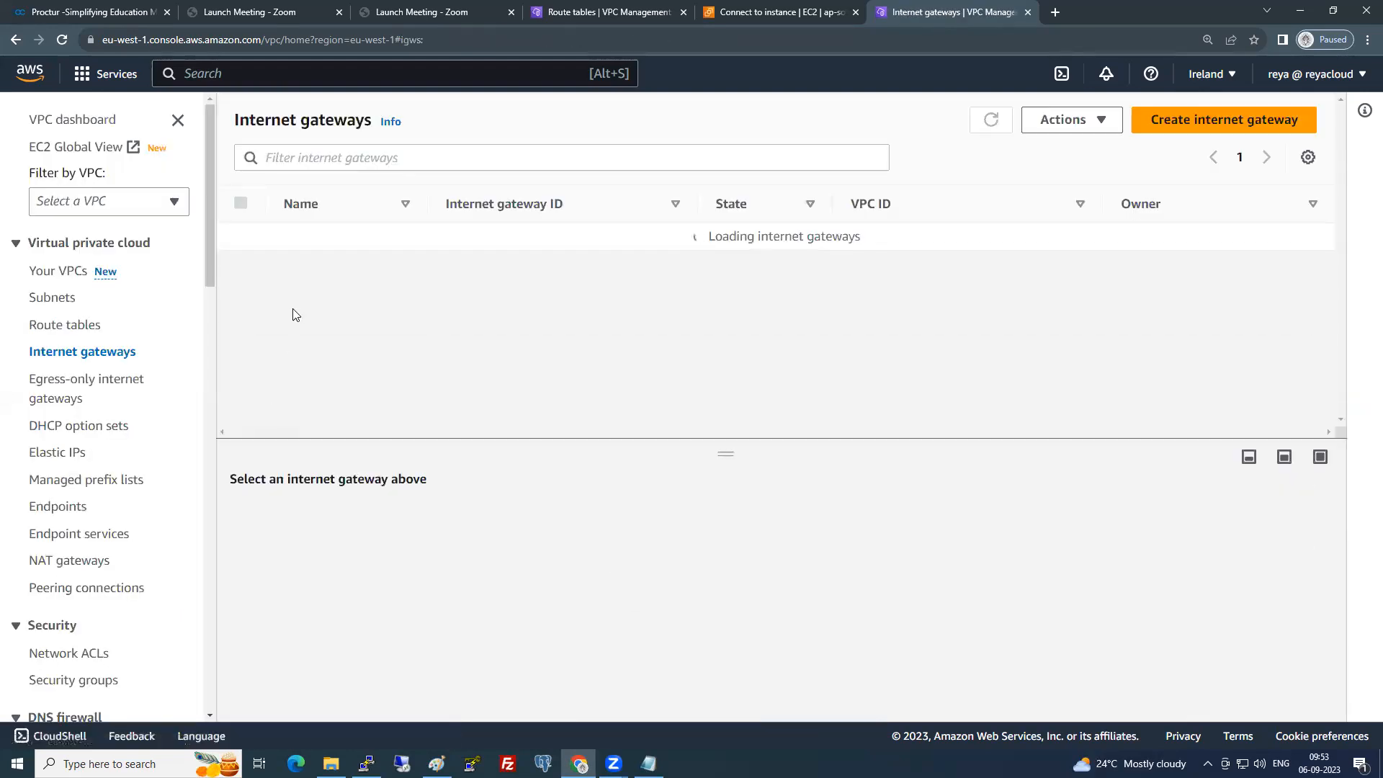
click(242, 236)
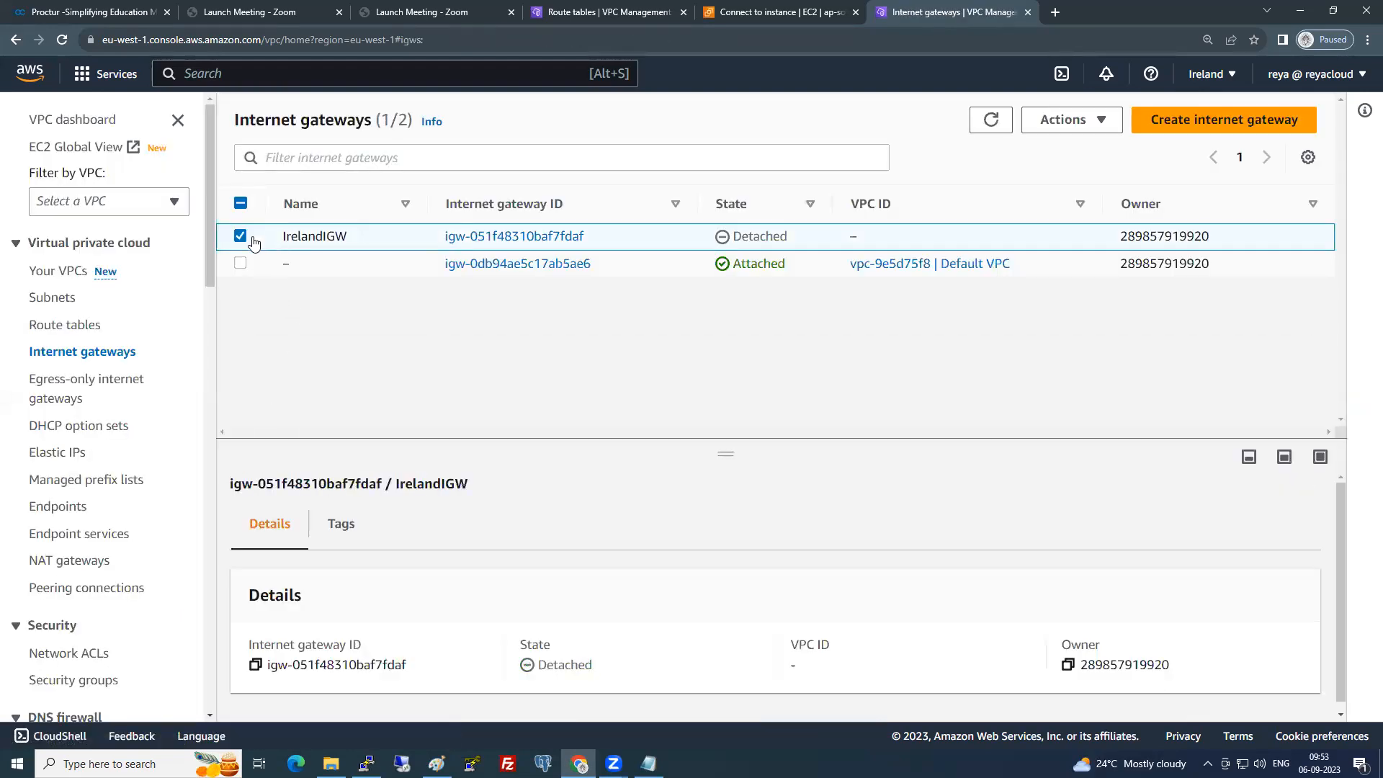
click(1064, 120)
click(1078, 174)
click(355, 344)
click(324, 364)
click(648, 436)
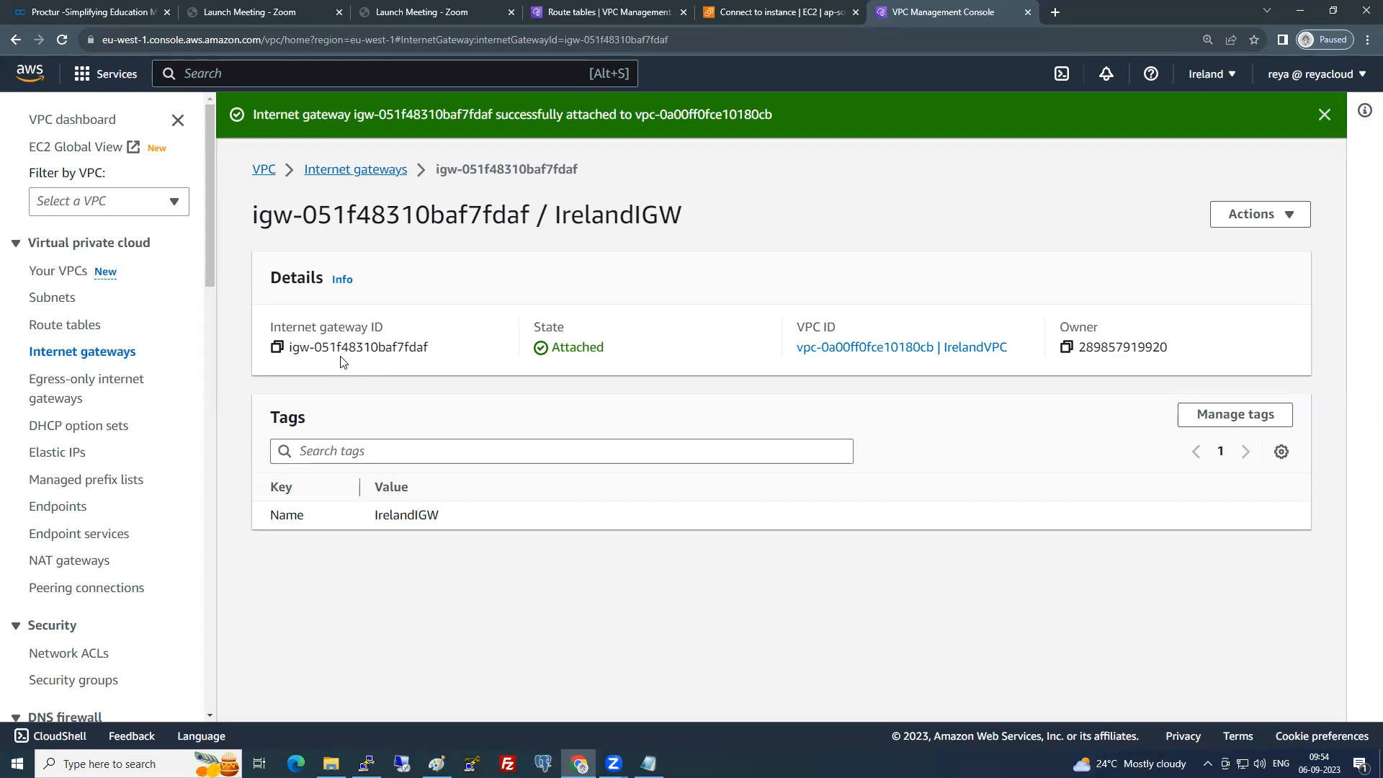
Start a subnet for IrelandVPC: Public Subnet in eu-west-1a with 192.169.1.0/24.
click(69, 304)
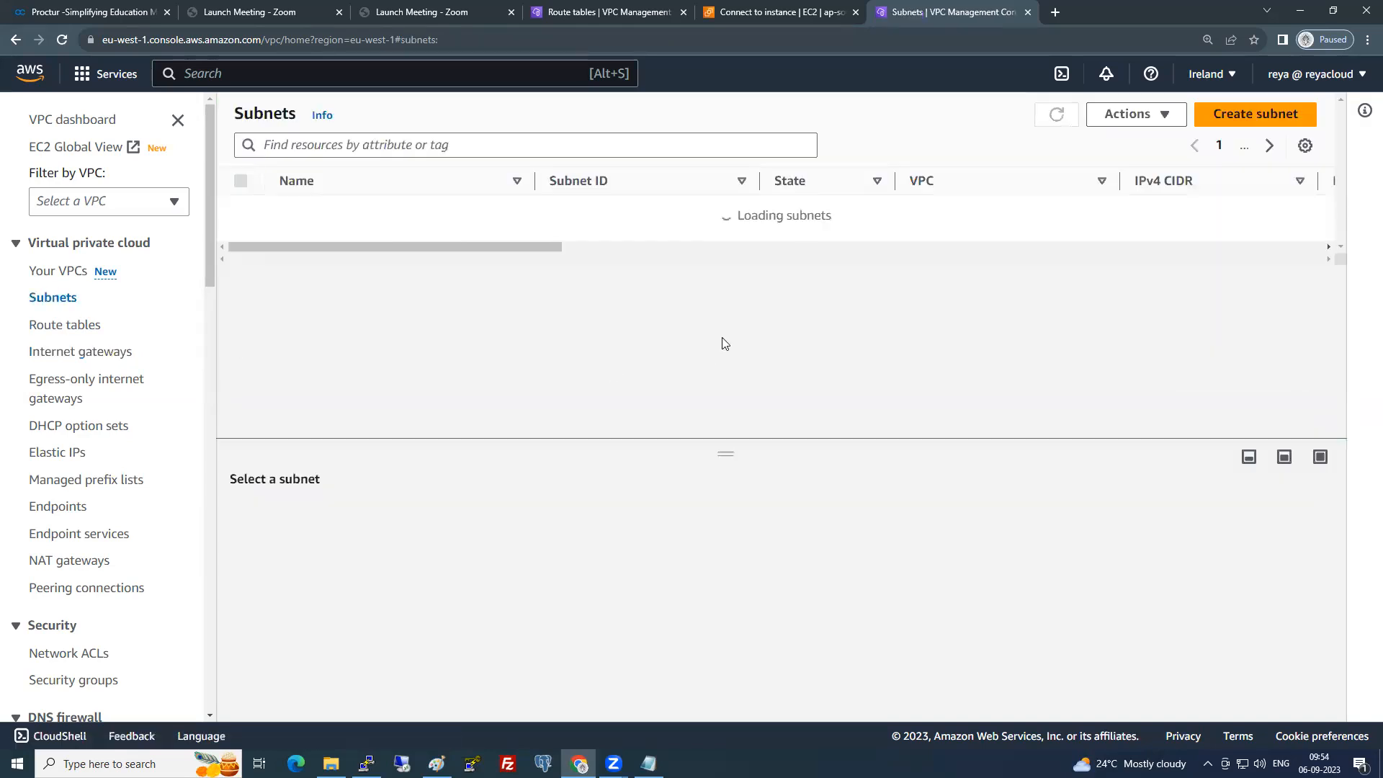
click(1255, 117)
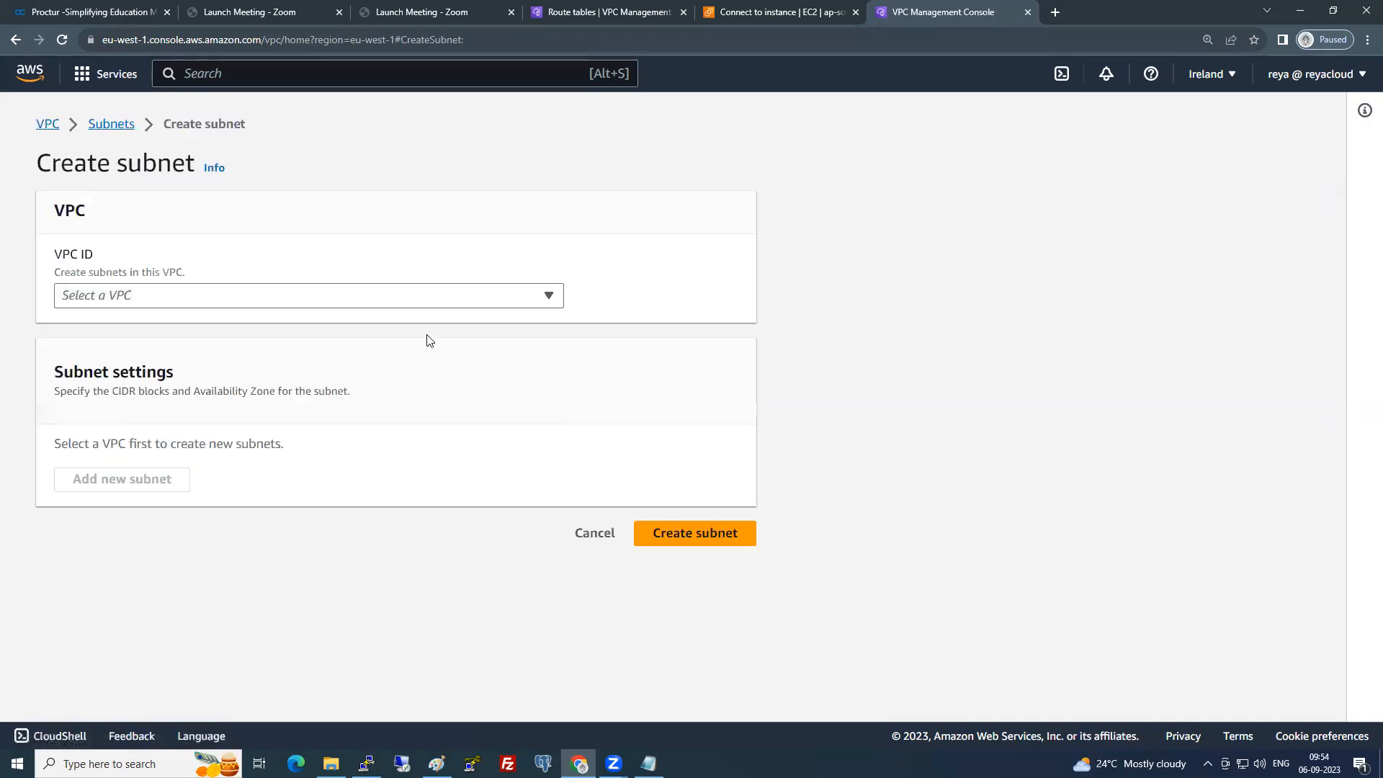
click(418, 296)
click(382, 360)
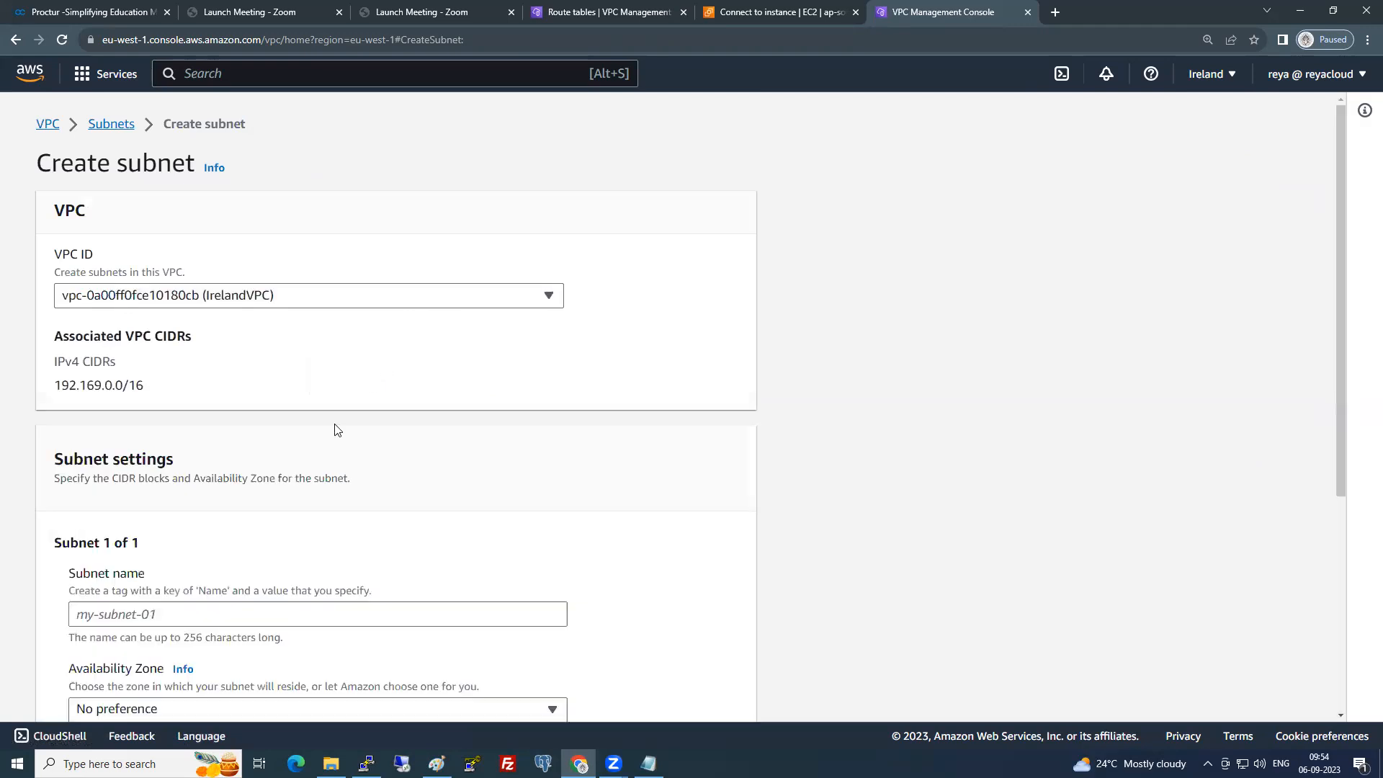
scroll(300, 516, down, 2)
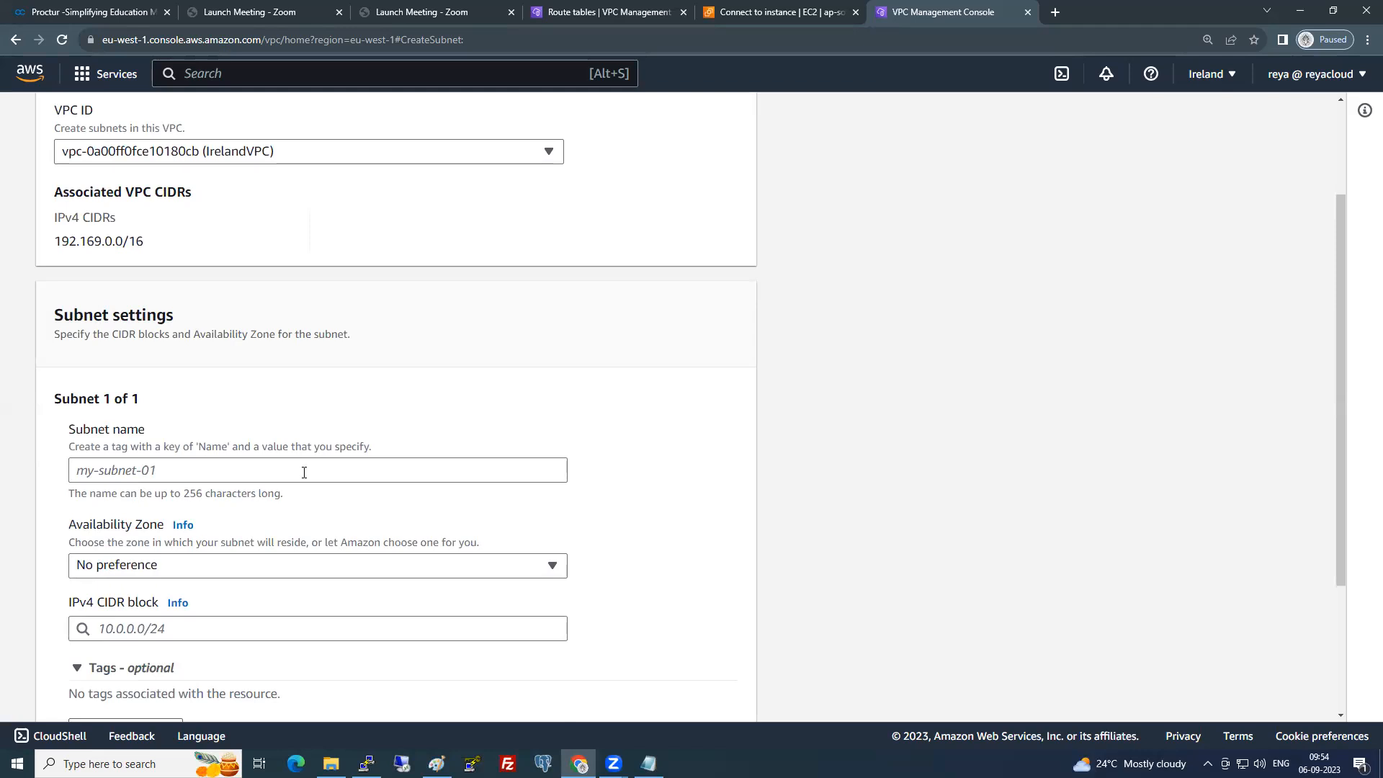
click(304, 470)
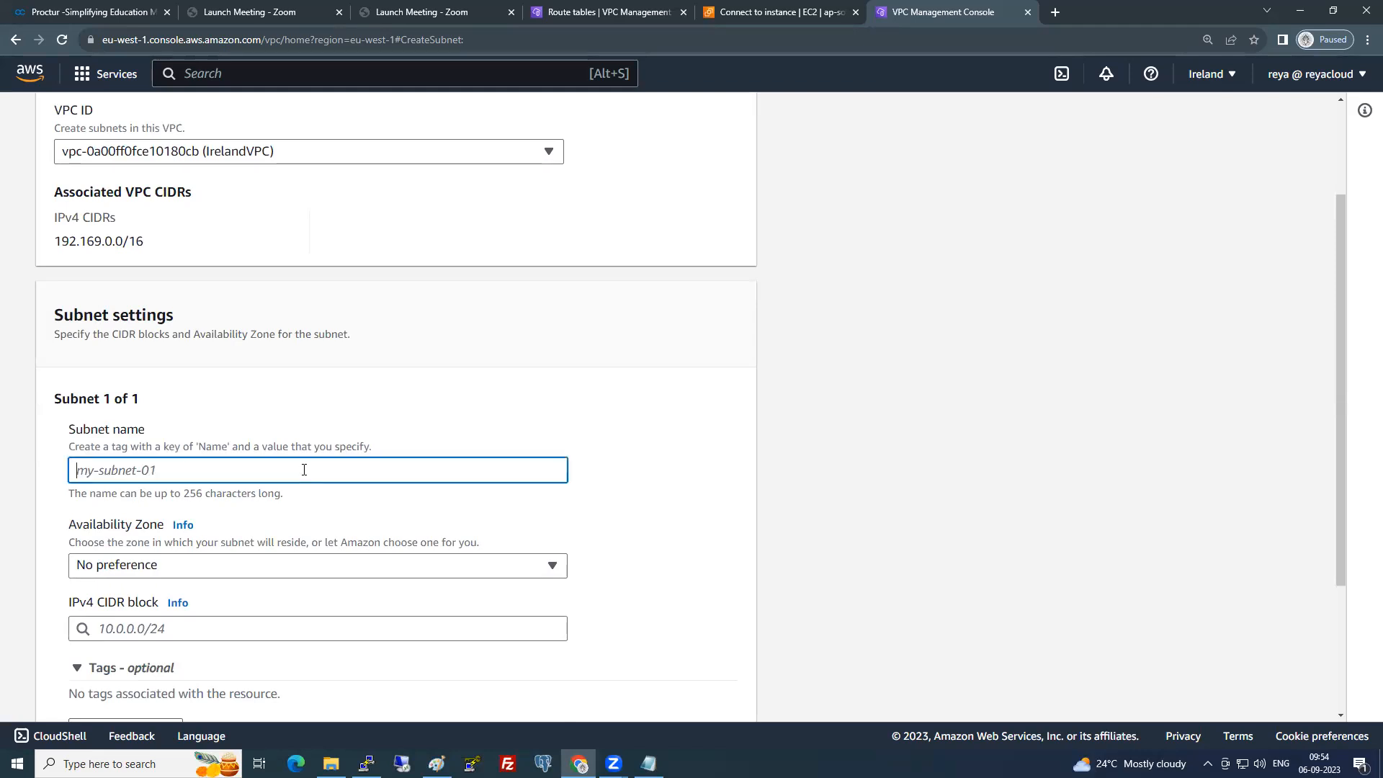
text(Public Subnet)
scroll(244, 448, down, 3)
click(195, 352)
click(218, 441)
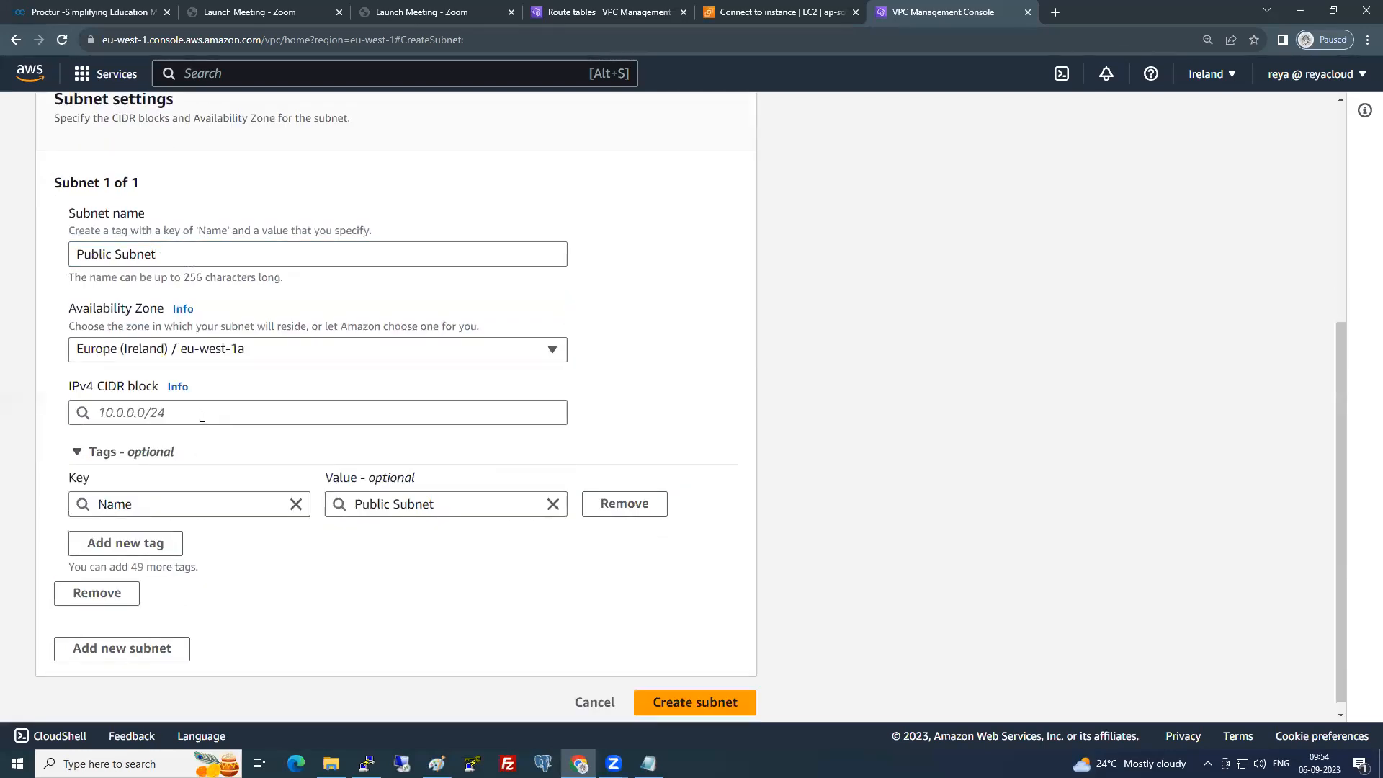
click(202, 414)
text(192.16)
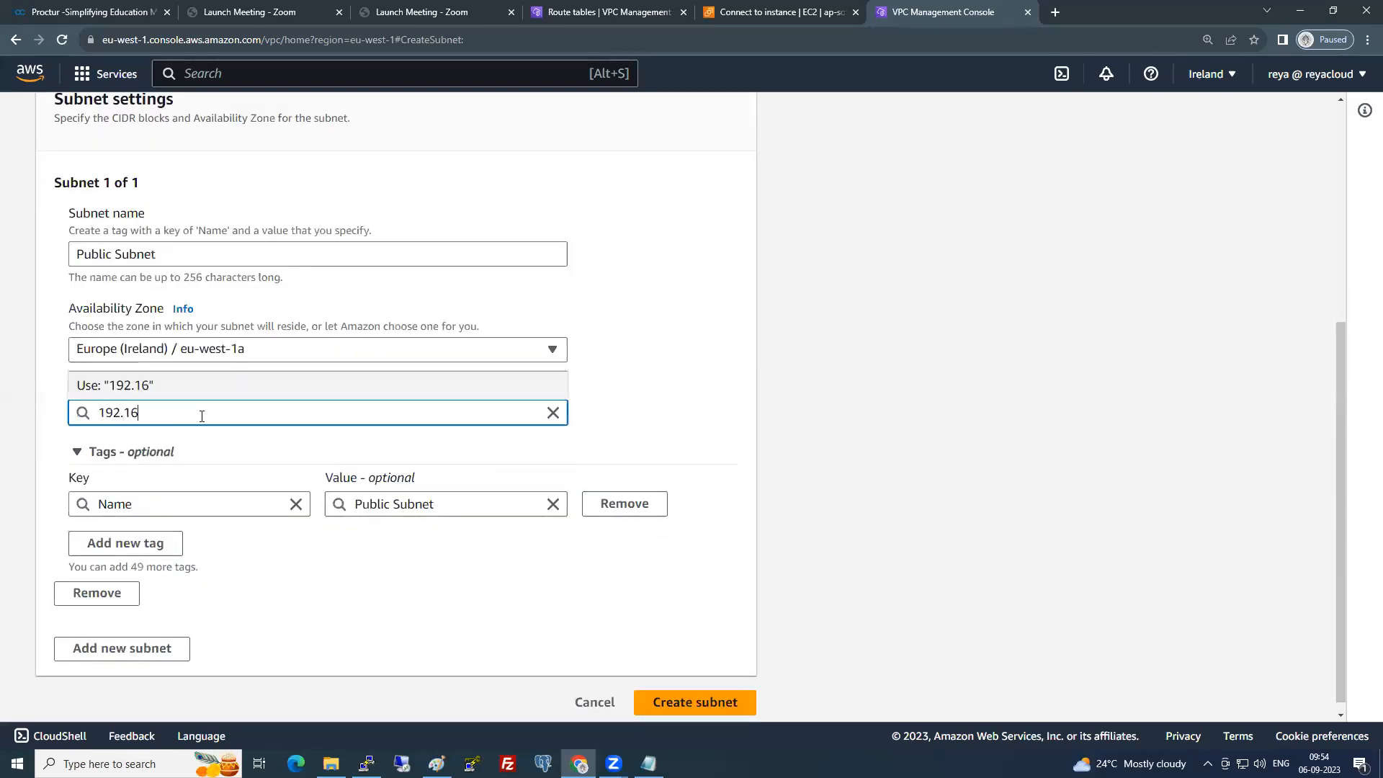
text(9.1.0/24)
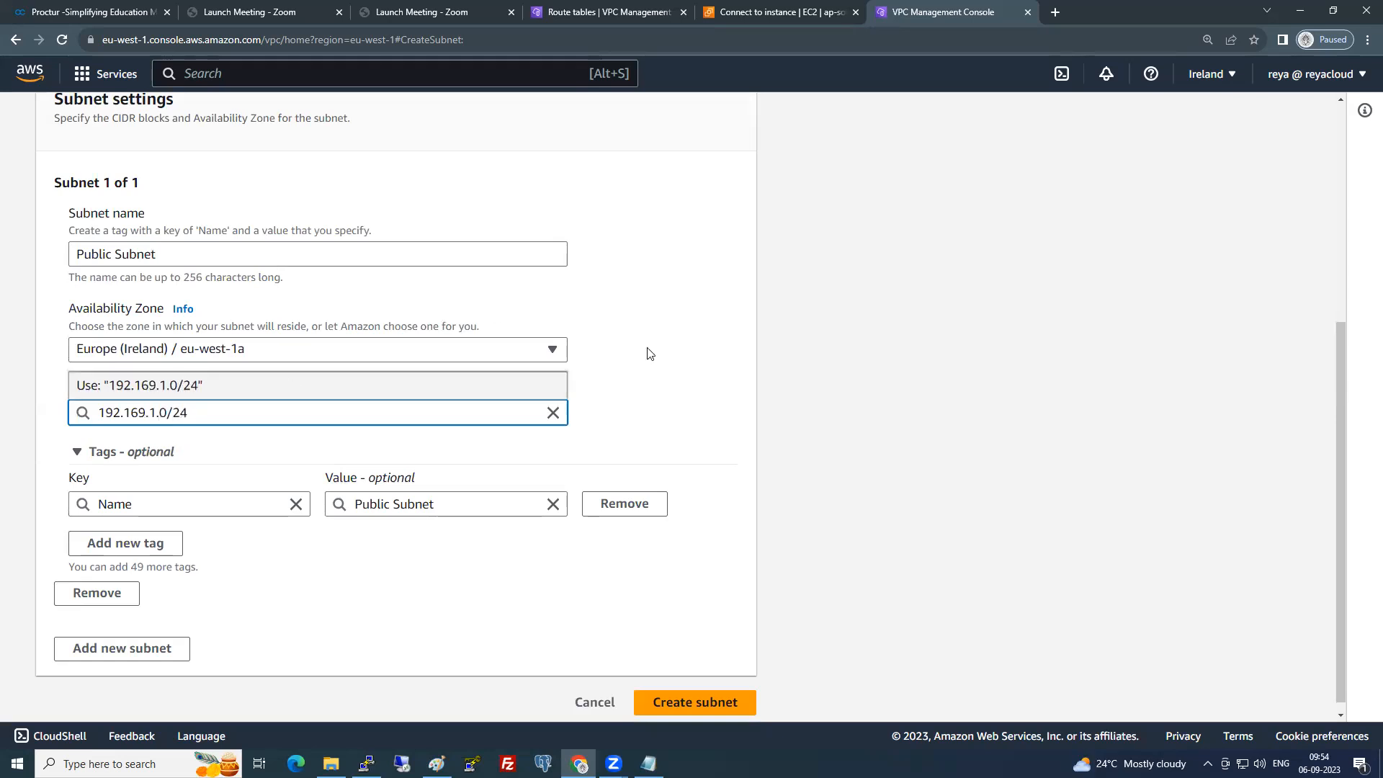
click(811, 403)
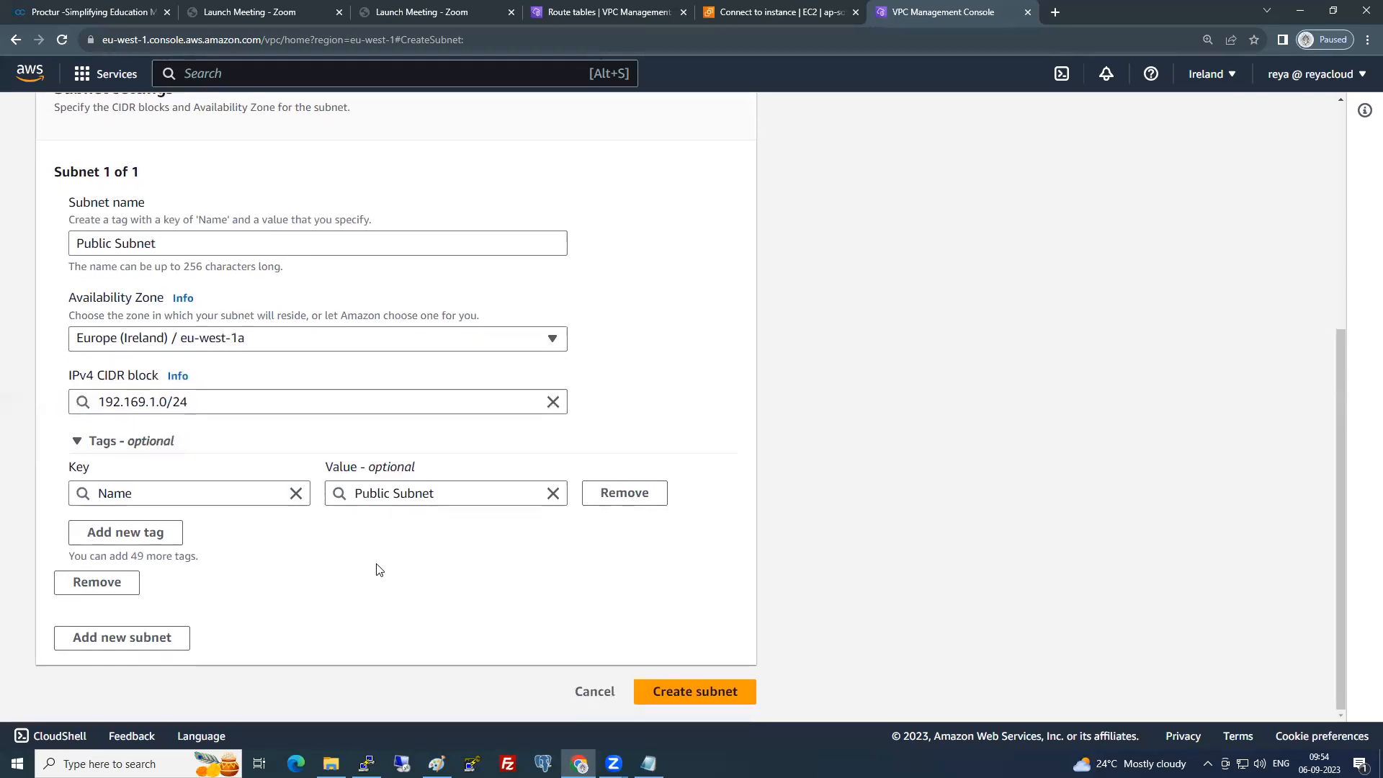
Add Private Subnet in eu-west-1b with 192.169.2.0/24 and submit both subnets.
click(149, 637)
scroll(180, 541, down, 4)
click(163, 430)
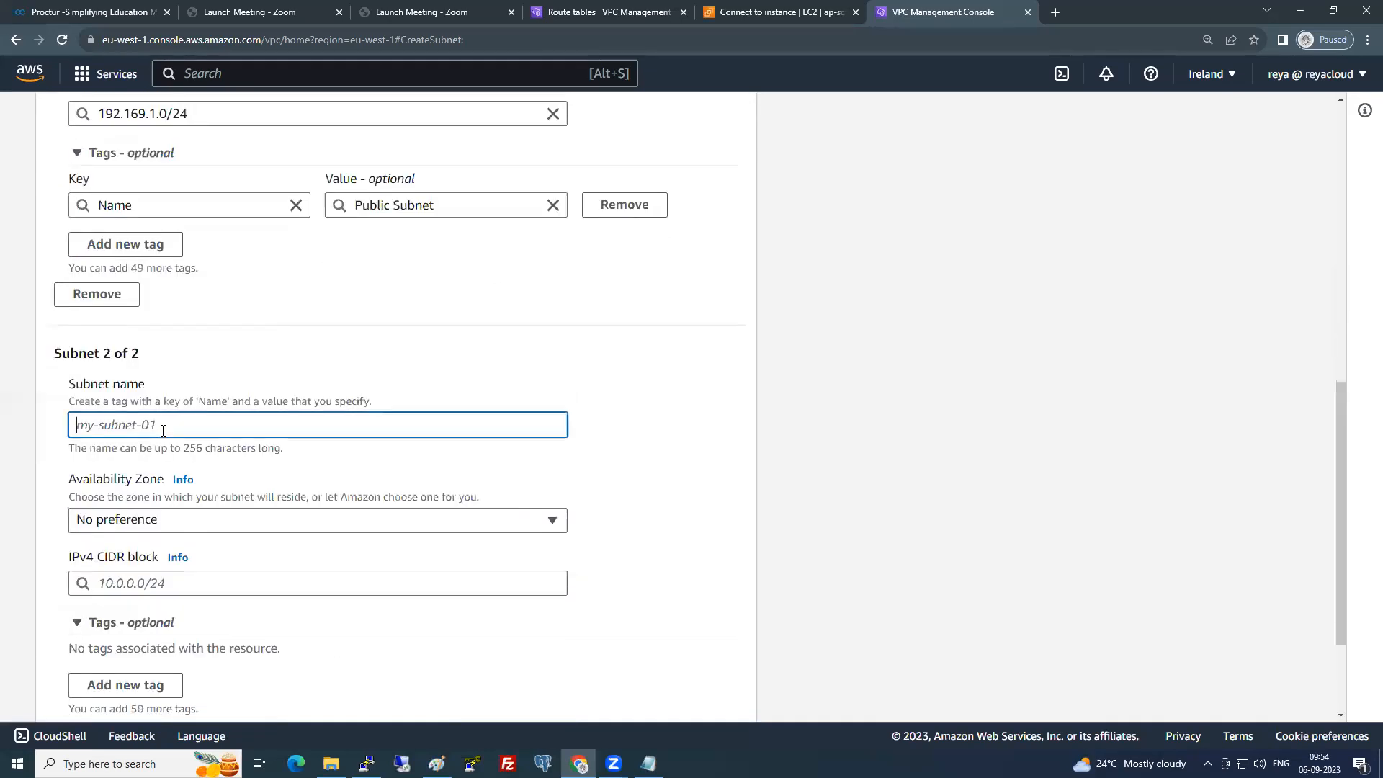
text(Private Subnet)
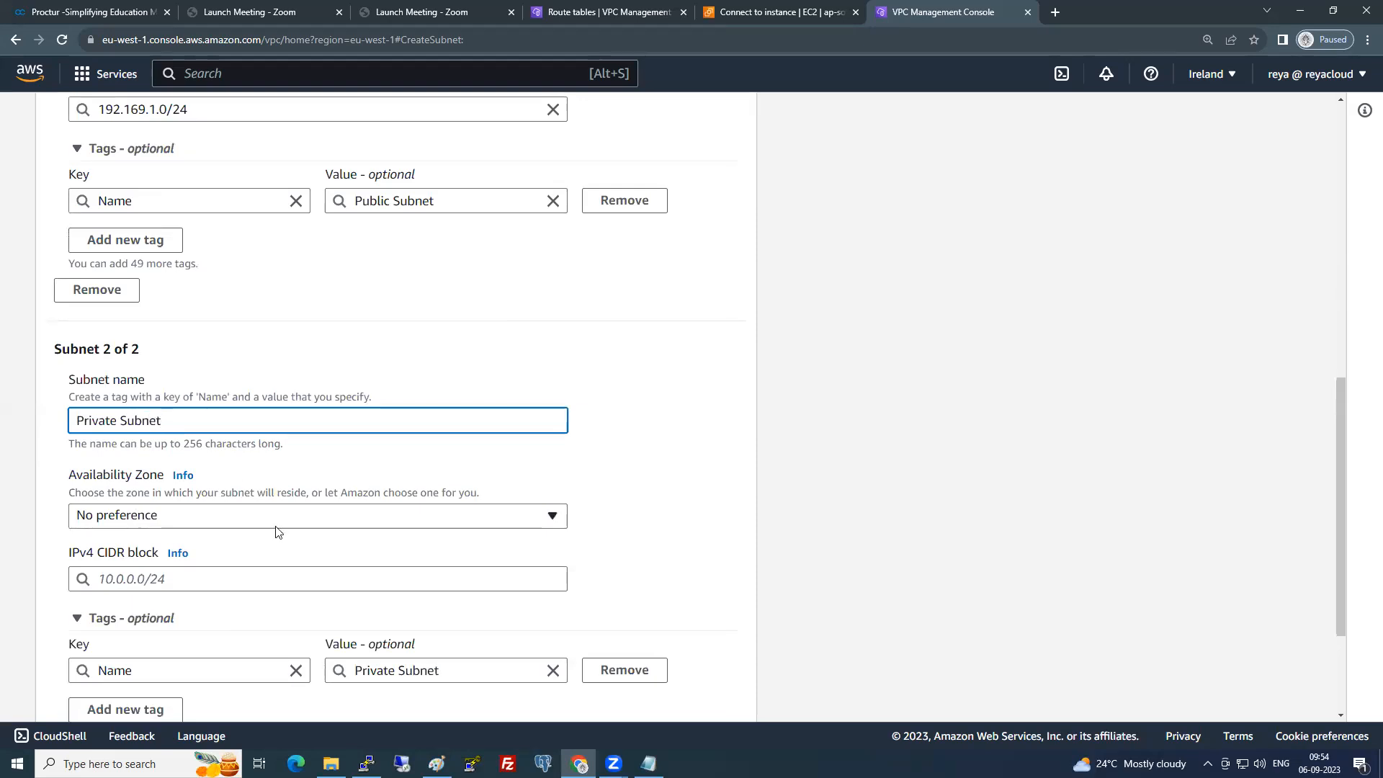
scroll(274, 531, down, 3)
click(293, 339)
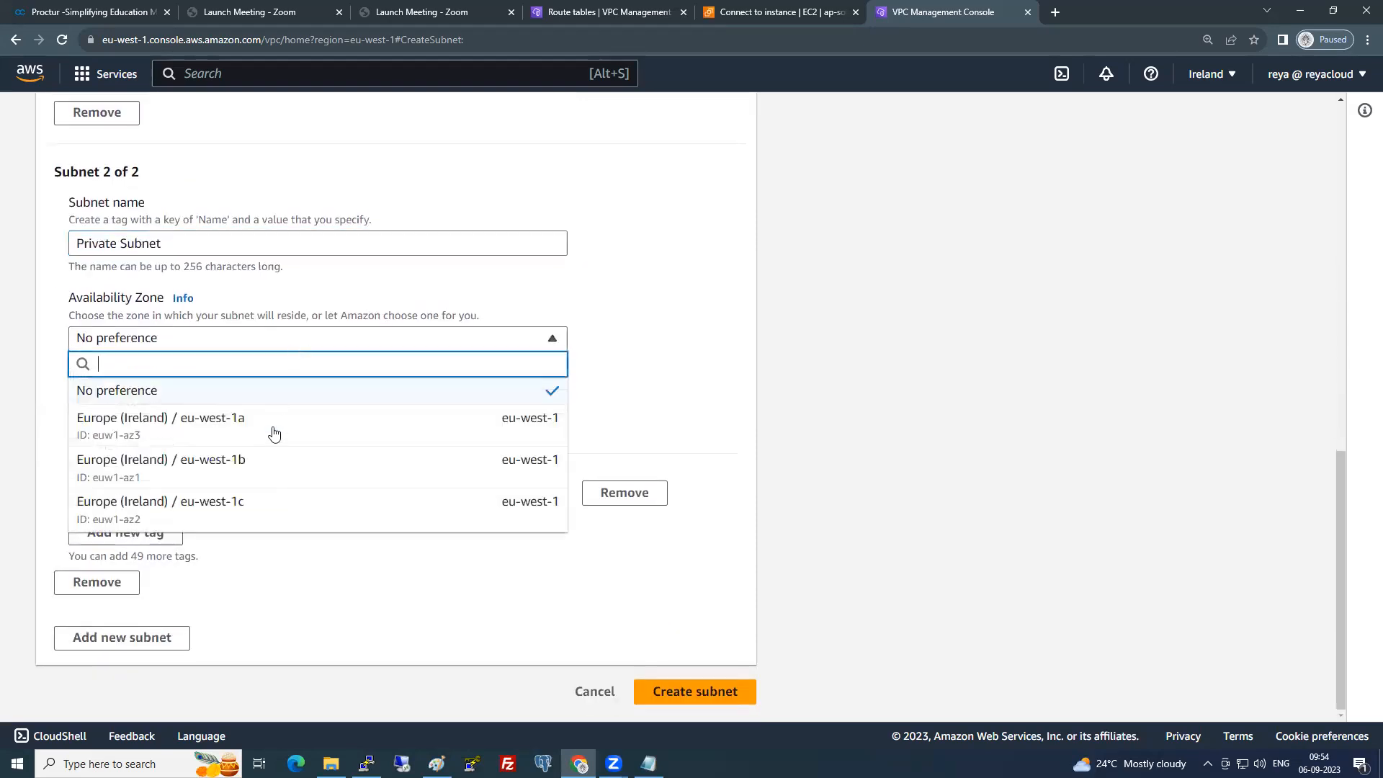
click(266, 473)
click(215, 401)
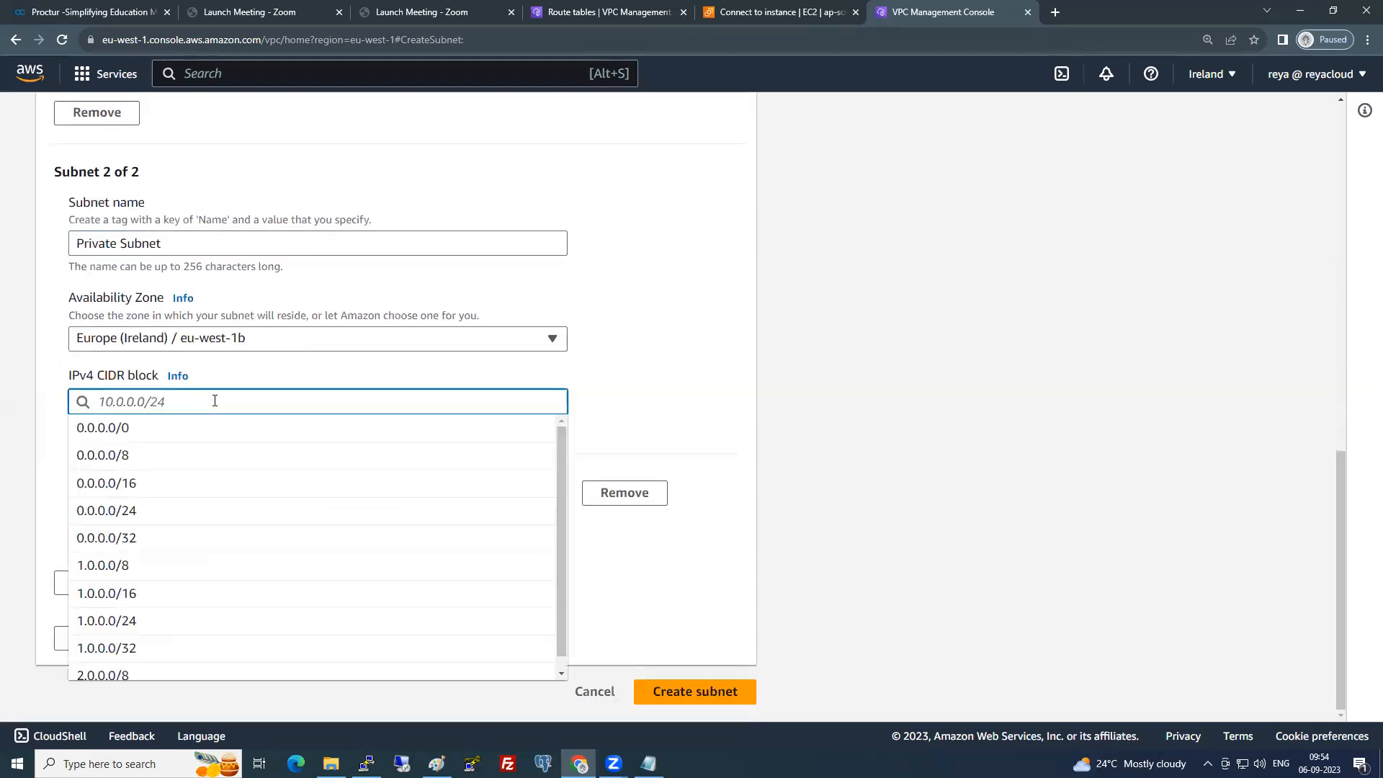
text(192.169.2.0/24)
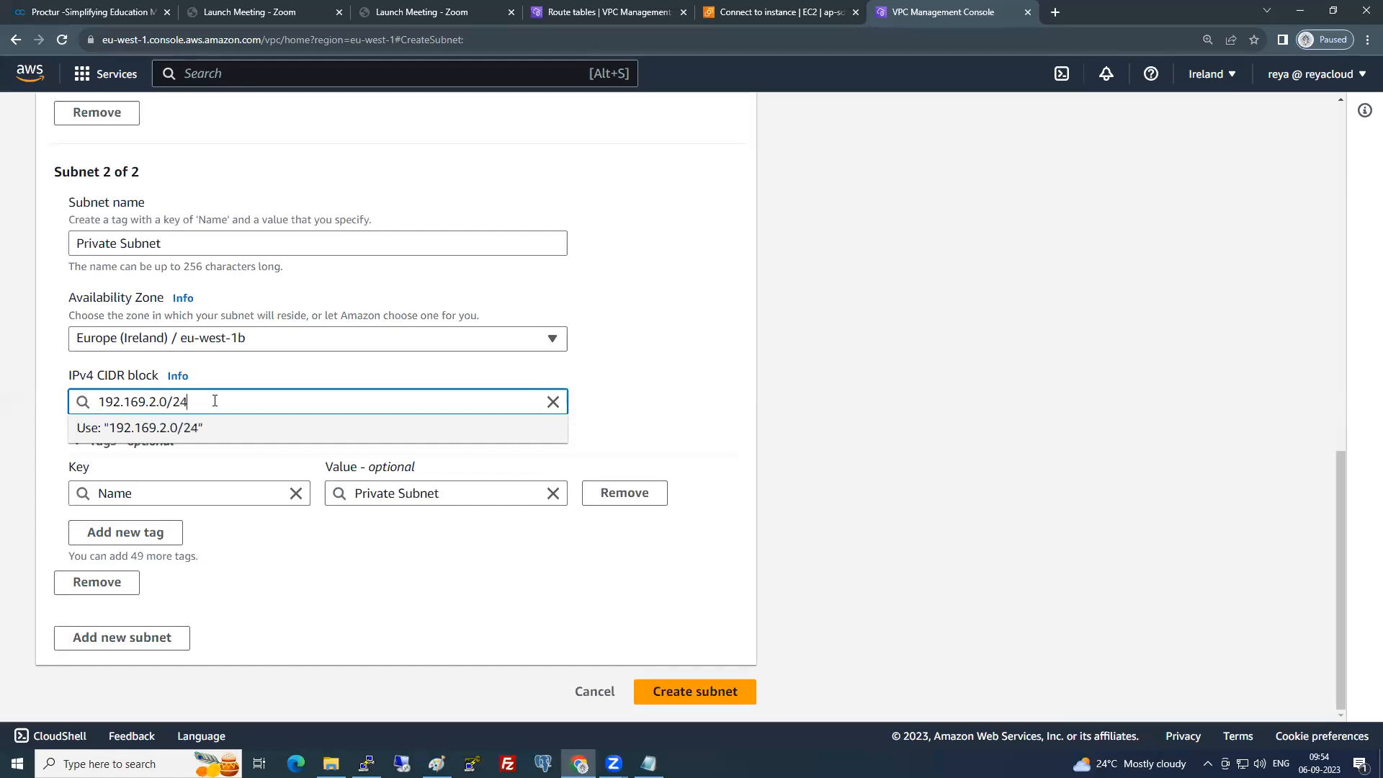
click(770, 410)
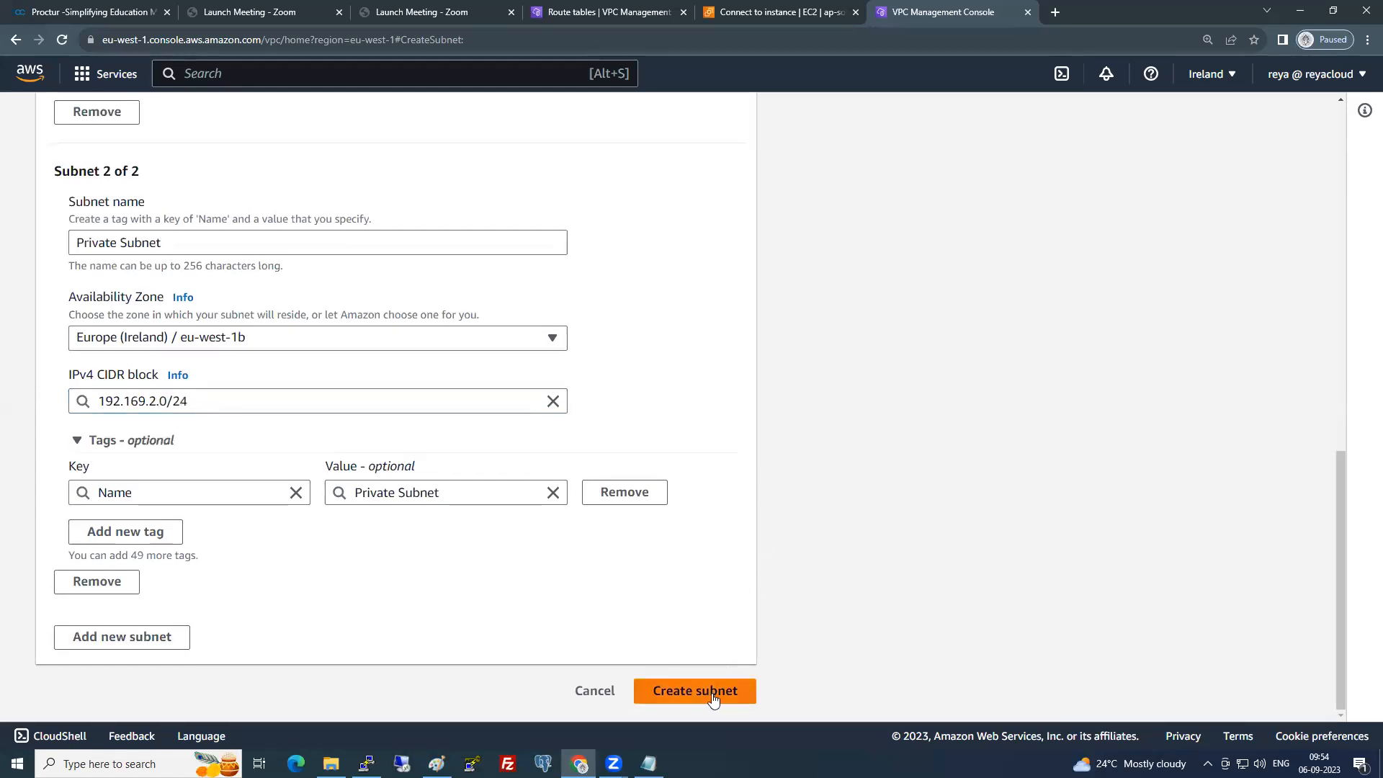
click(713, 692)
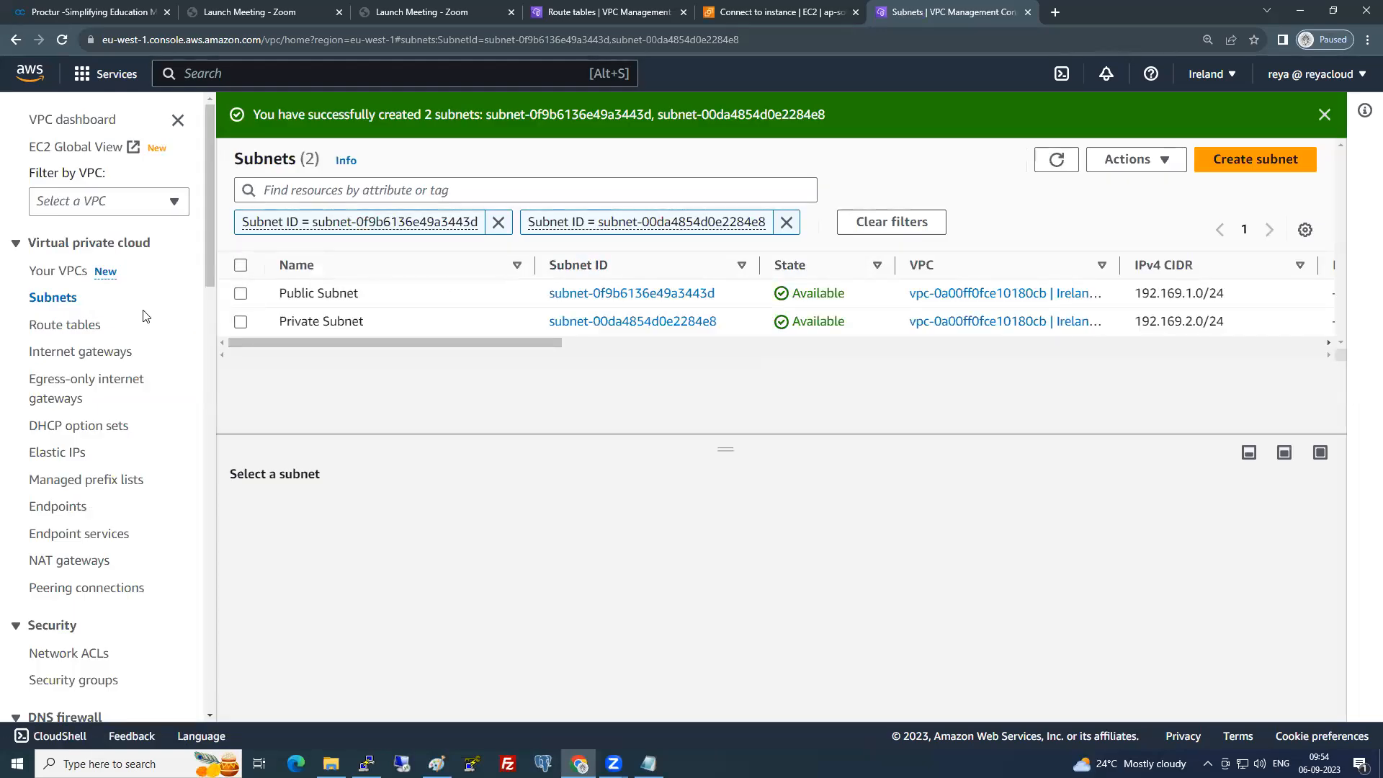
Start a NAT gateway named IrelandNAT placed in the Public Subnet.
click(73, 569)
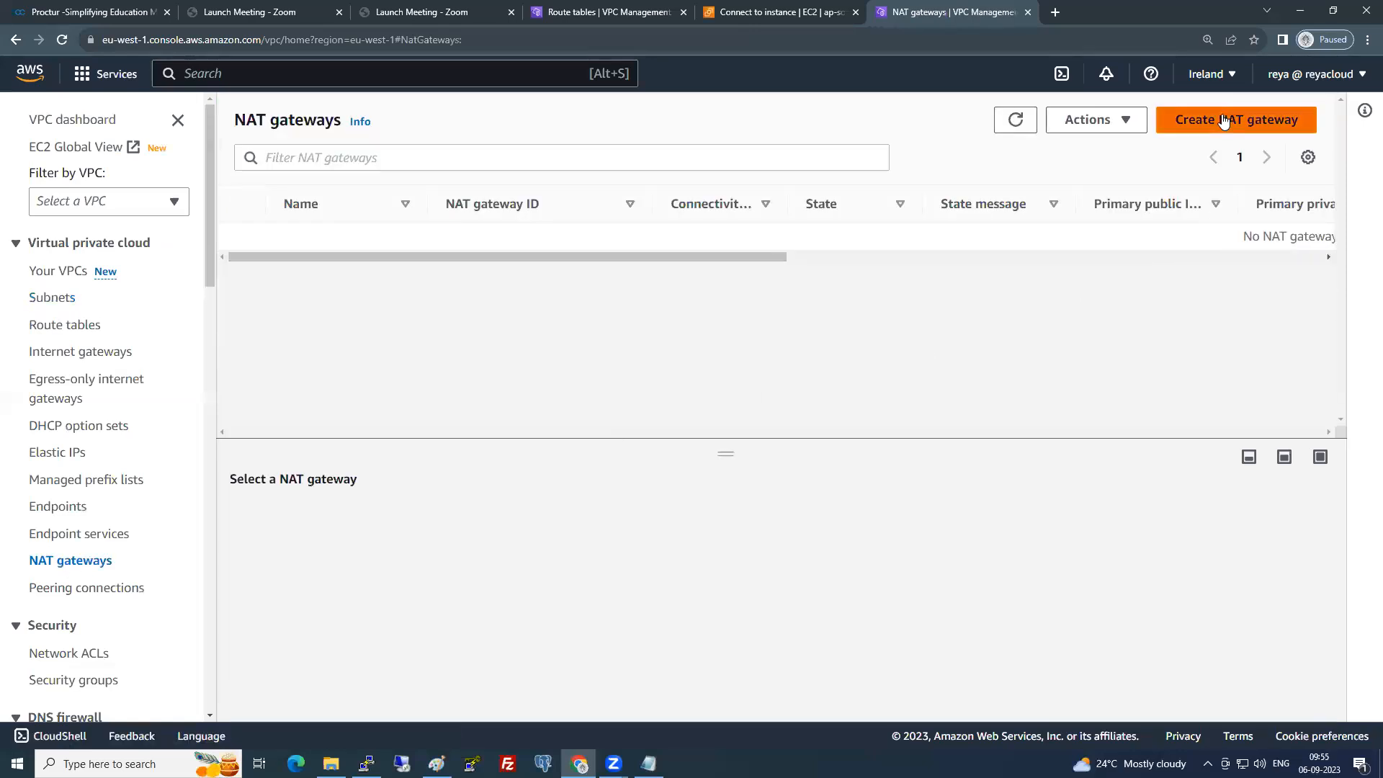
click(1224, 123)
click(148, 362)
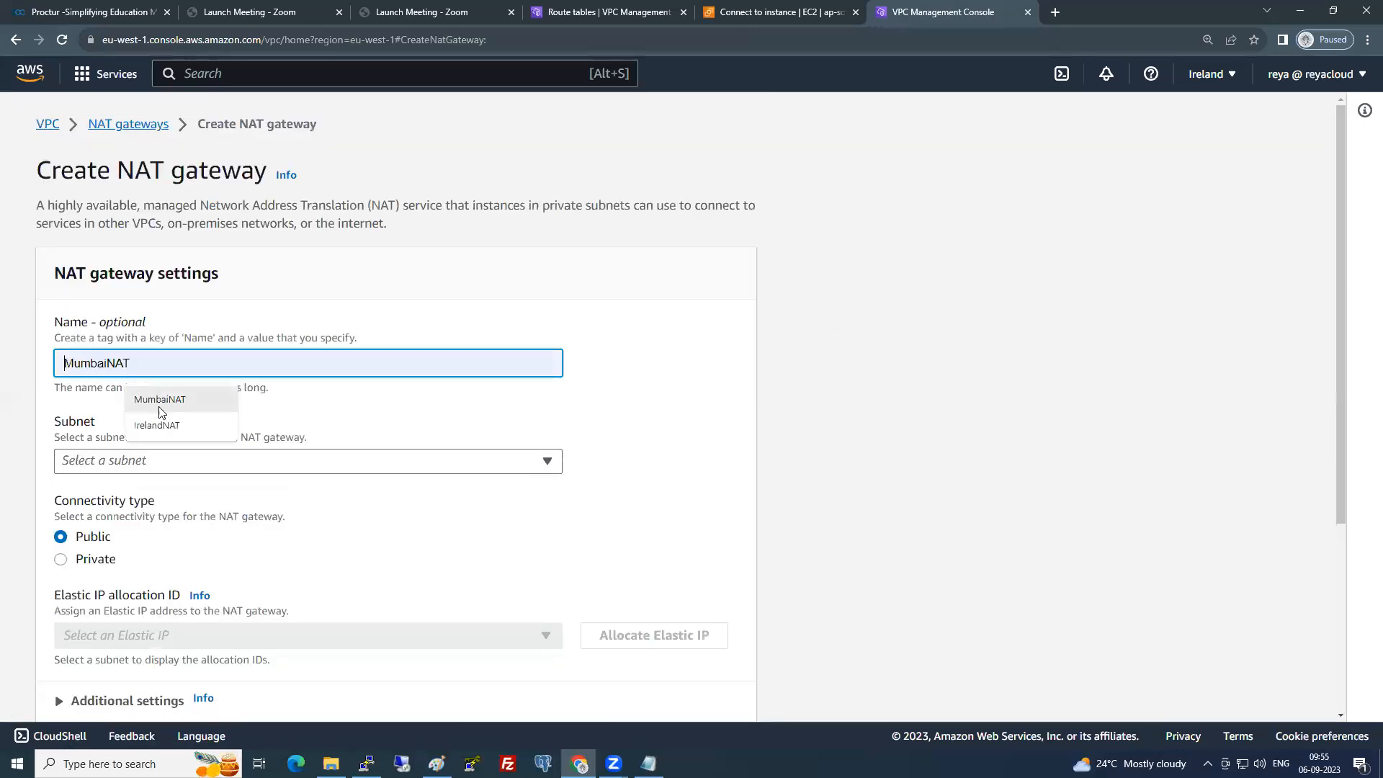
click(156, 426)
click(137, 474)
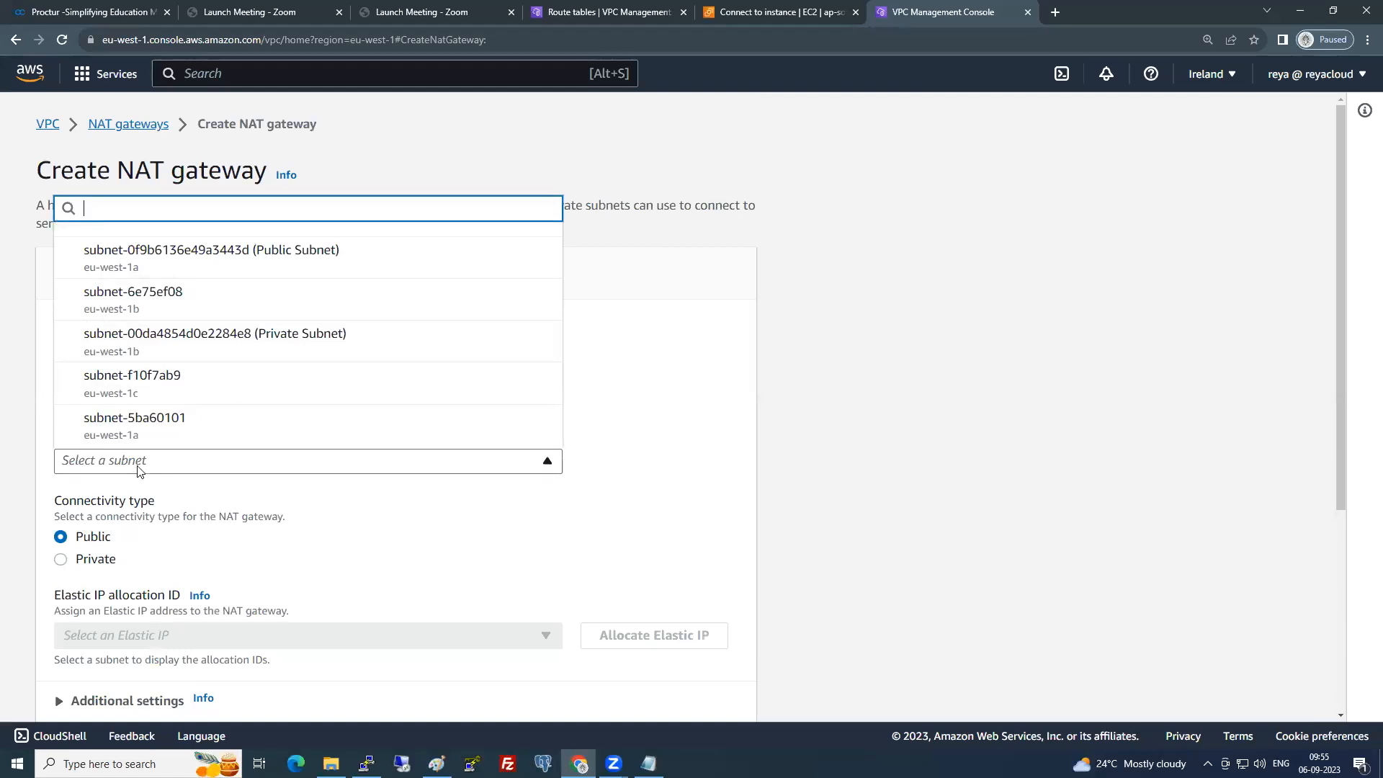
click(204, 264)
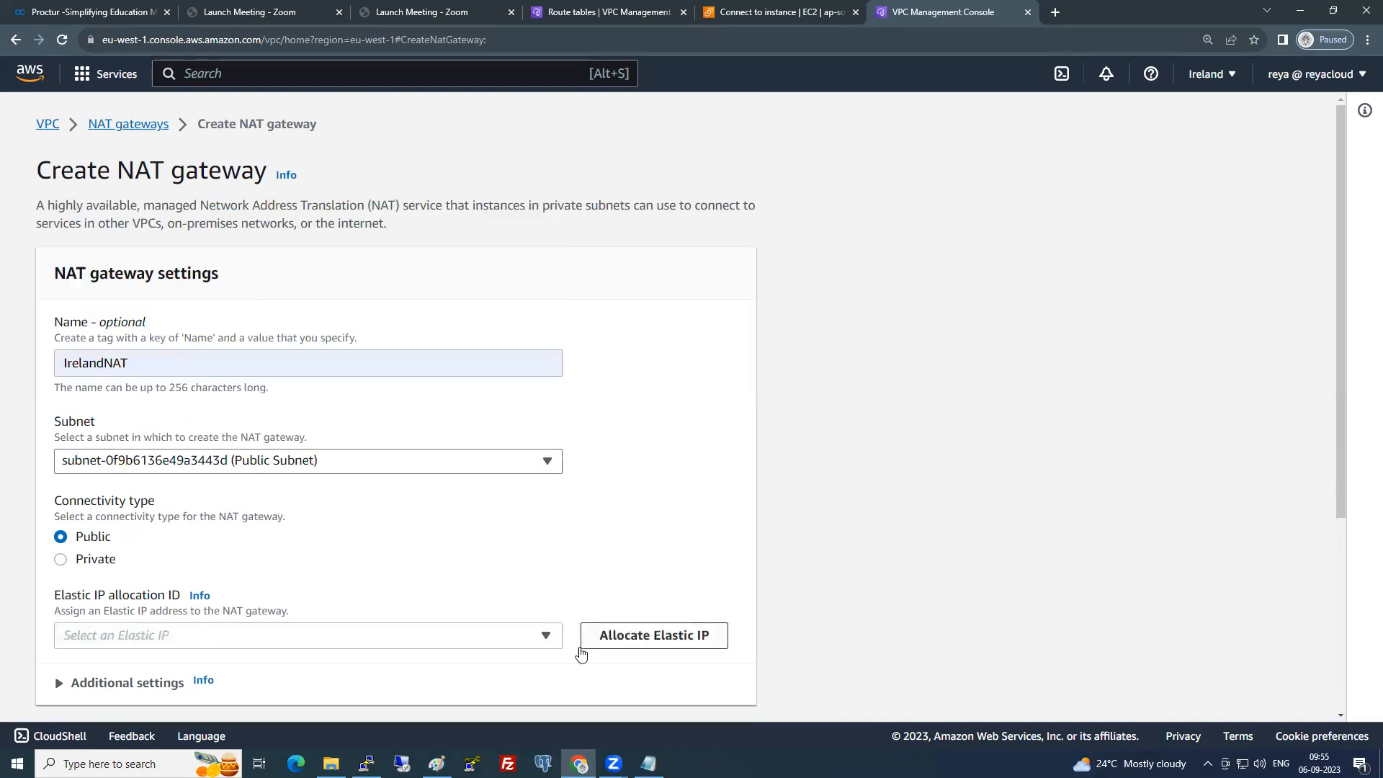
Glance at the network diagram, undoing an accidental pencil stroke on it.
click(437, 764)
key(alt+Tab)
drag(1034, 428, 1176, 303)
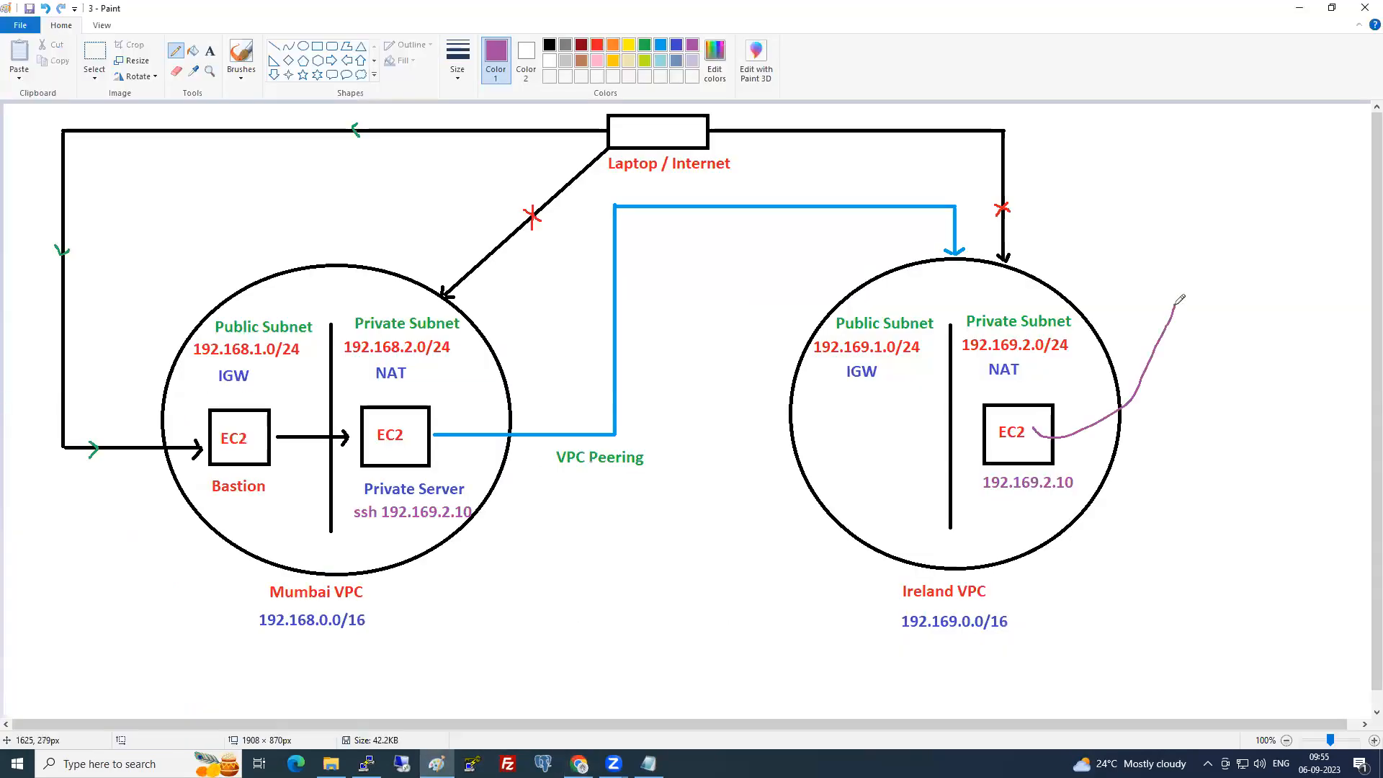
key(ctrl+z)
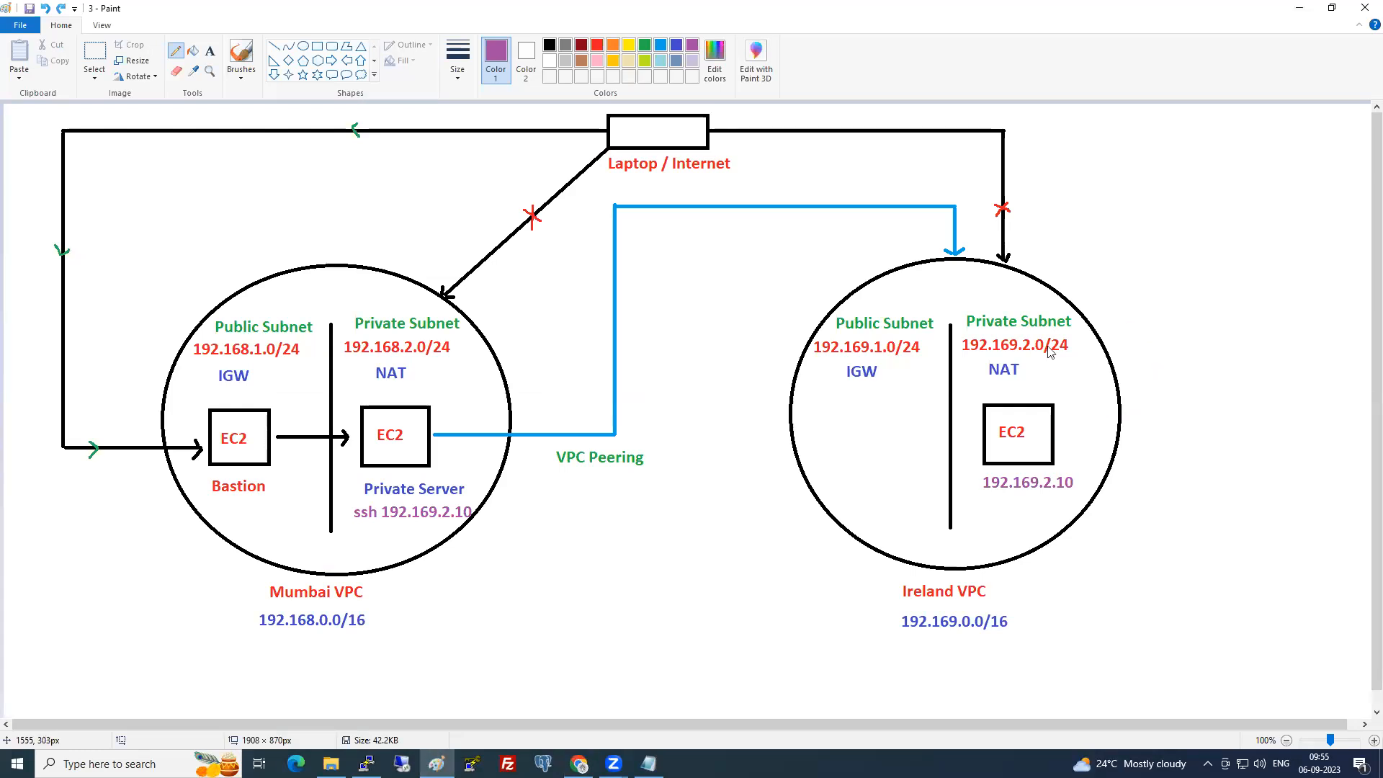
key(alt+Tab)
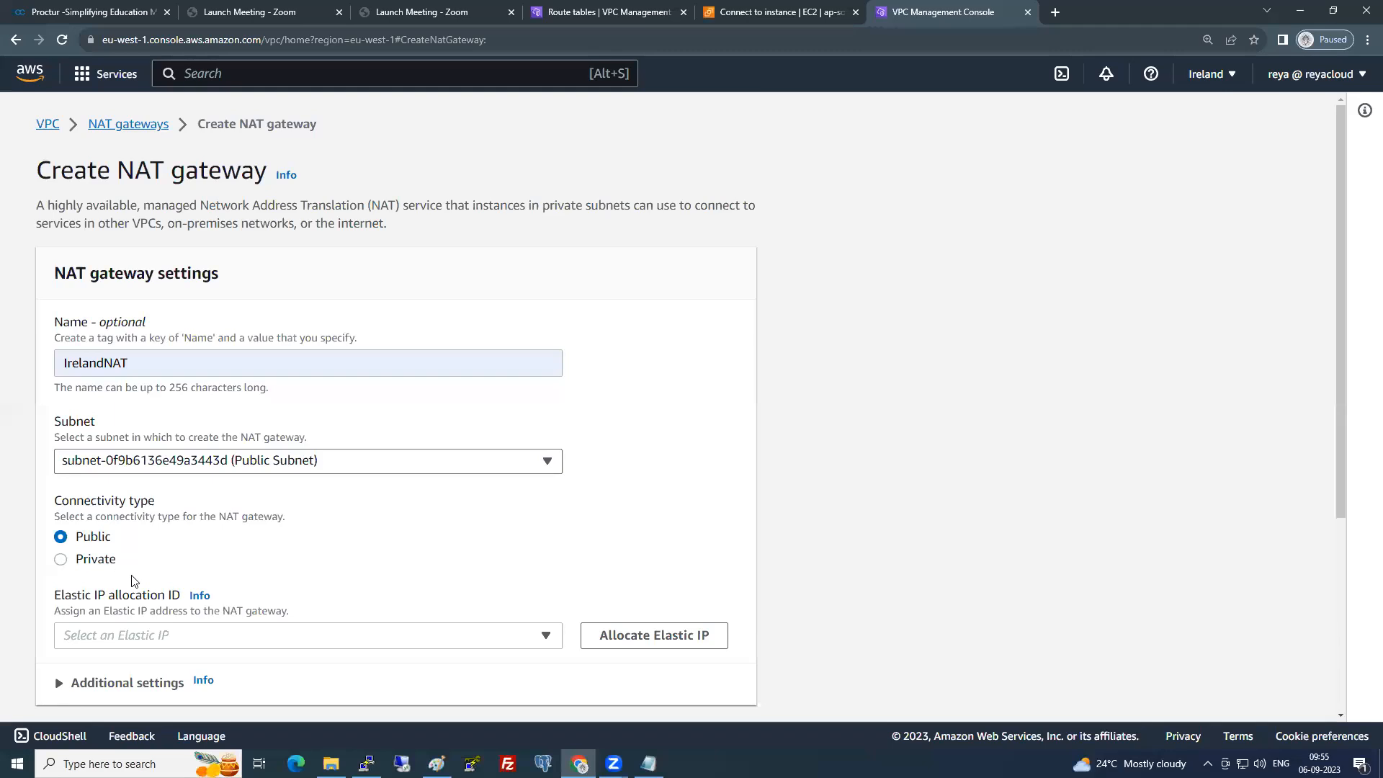
Allocate a new Elastic IP and create the IrelandNAT gateway.
scroll(132, 581, down, 2)
click(495, 491)
click(613, 491)
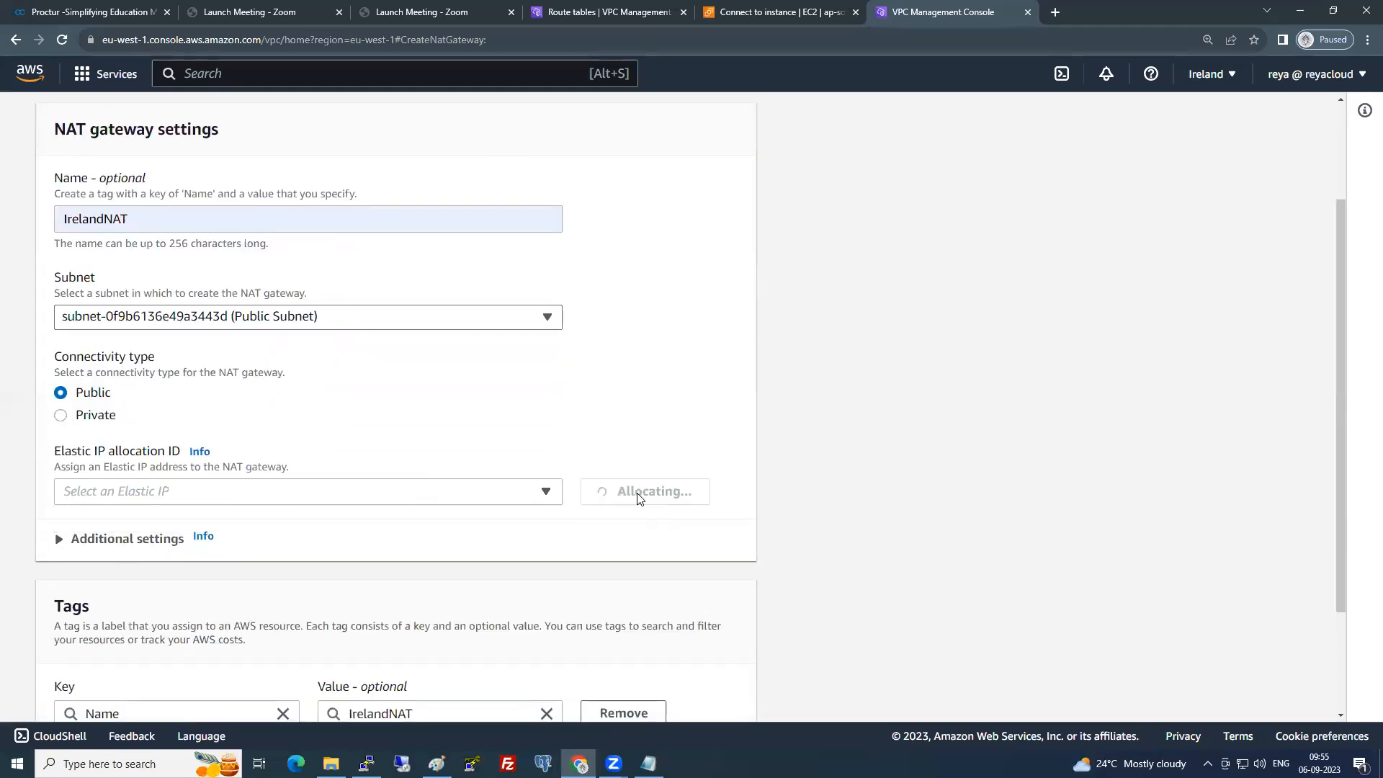
scroll(454, 515, down, 5)
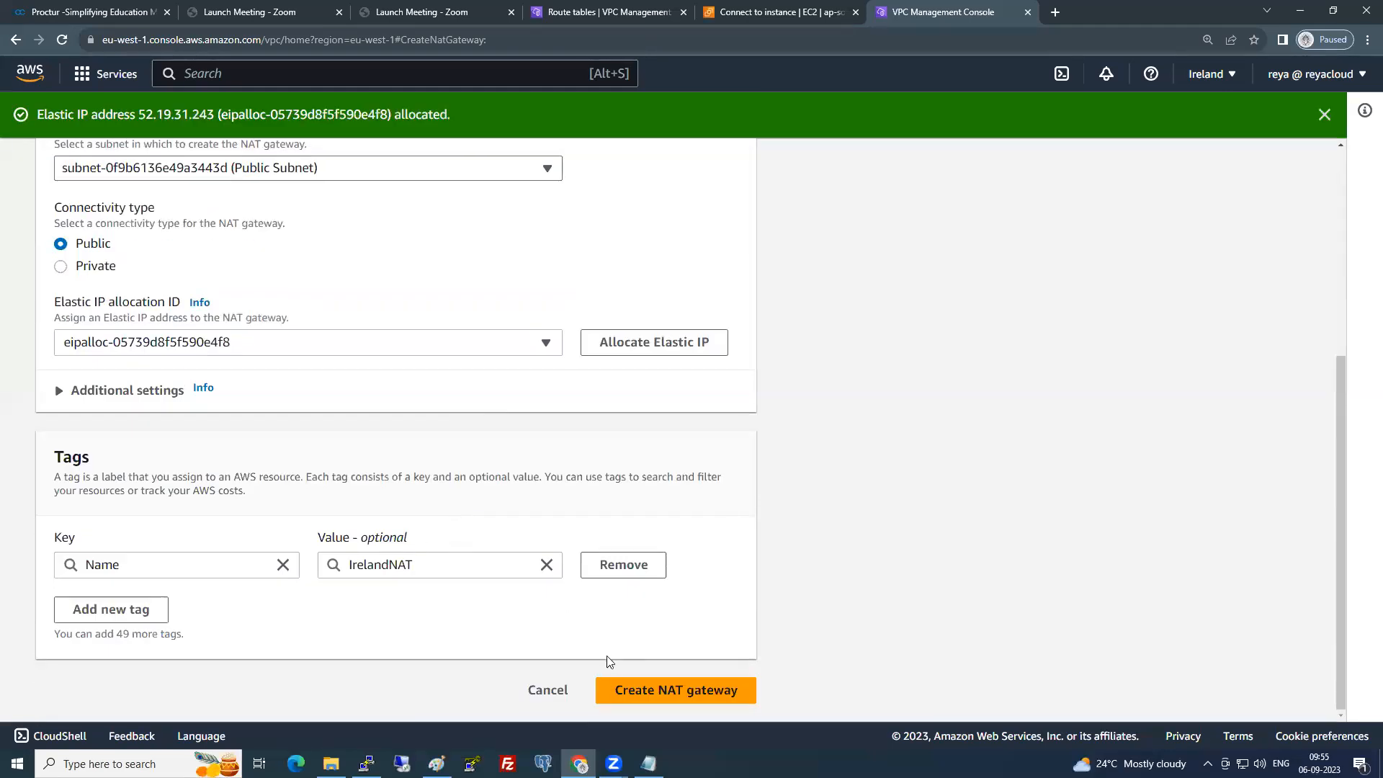
click(610, 680)
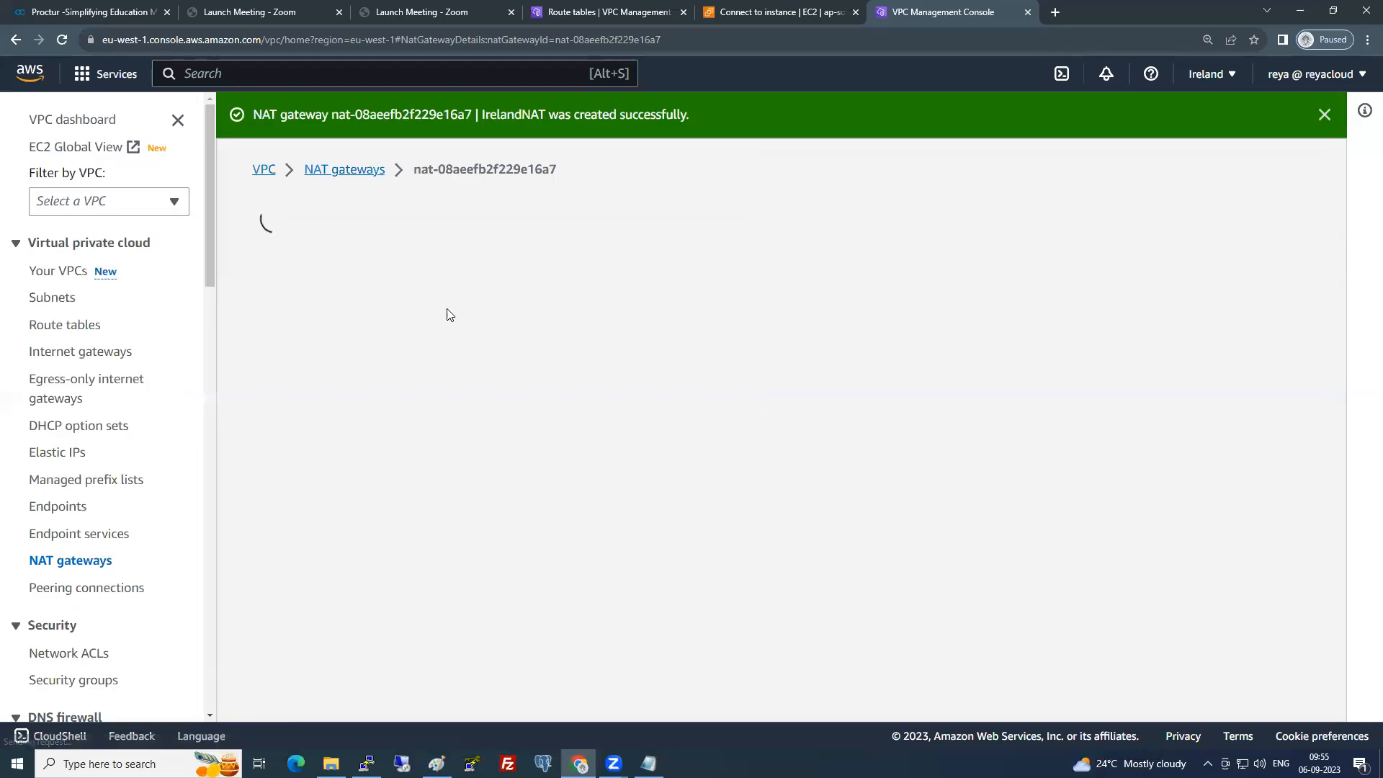
Create the Public RT route table in IrelandVPC.
click(83, 325)
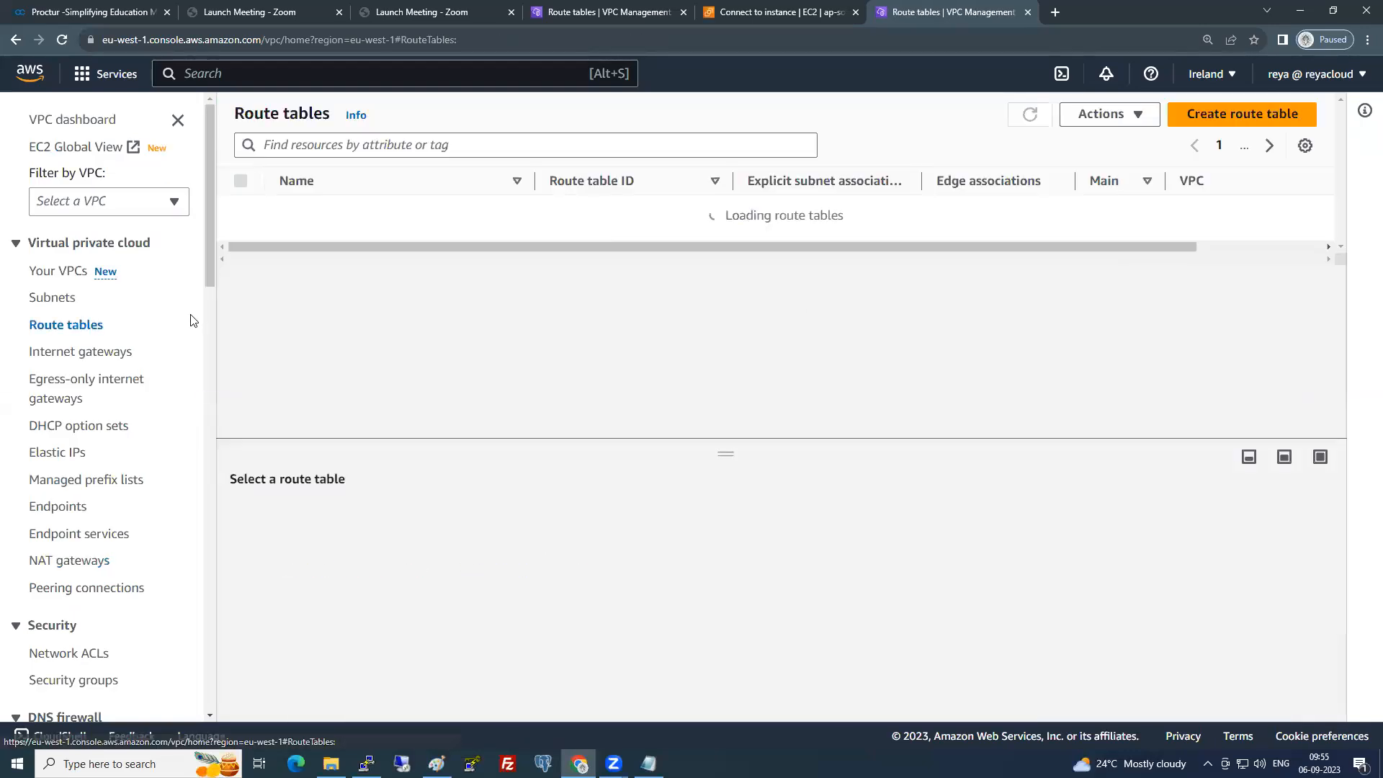
click(1225, 117)
click(178, 326)
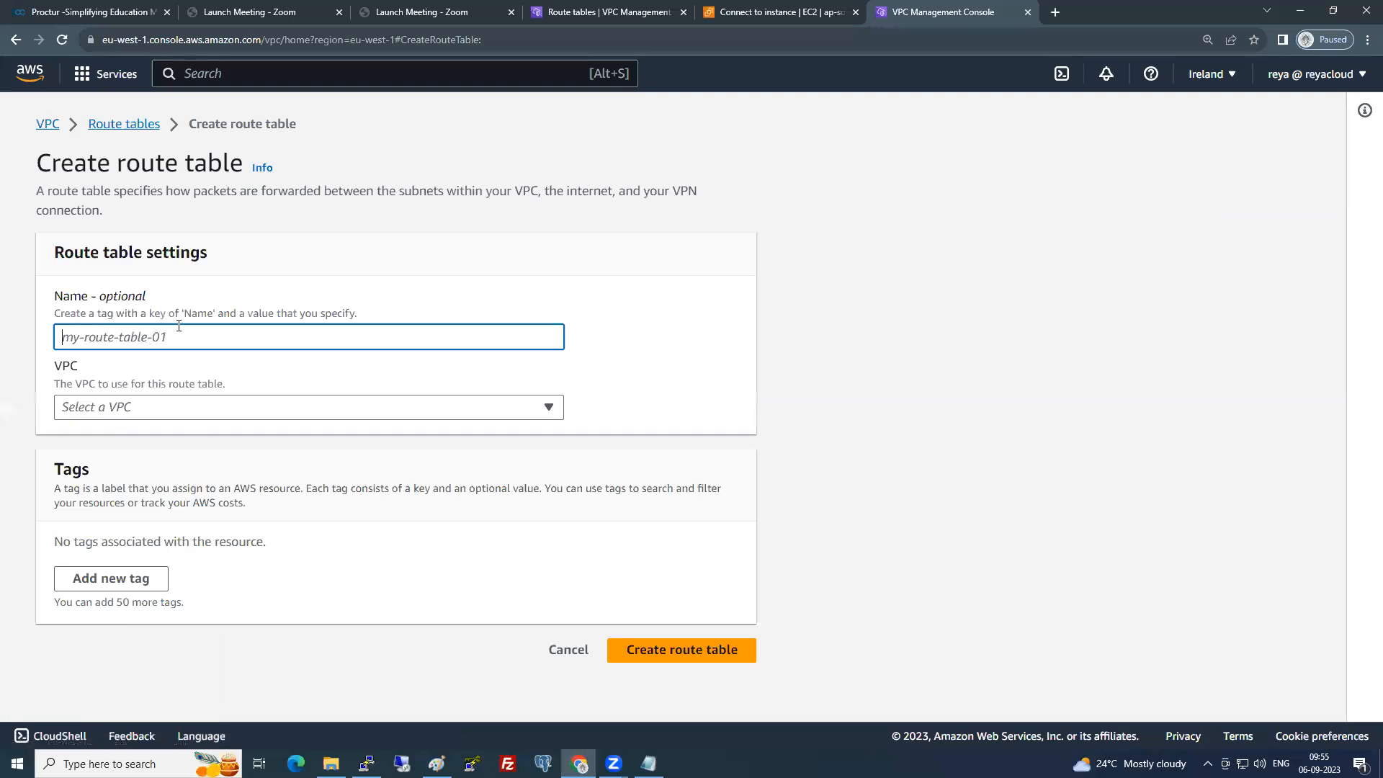
text(Public RT)
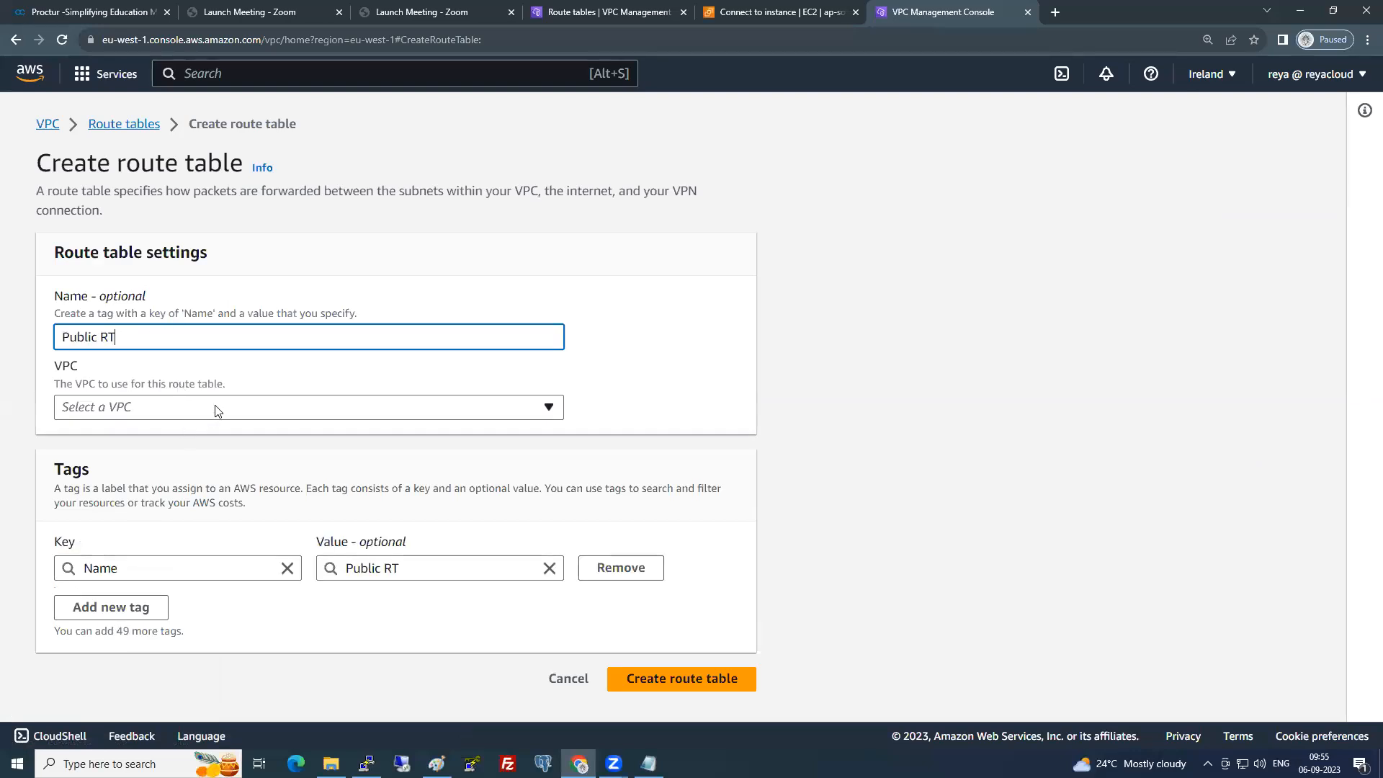
click(216, 409)
click(227, 463)
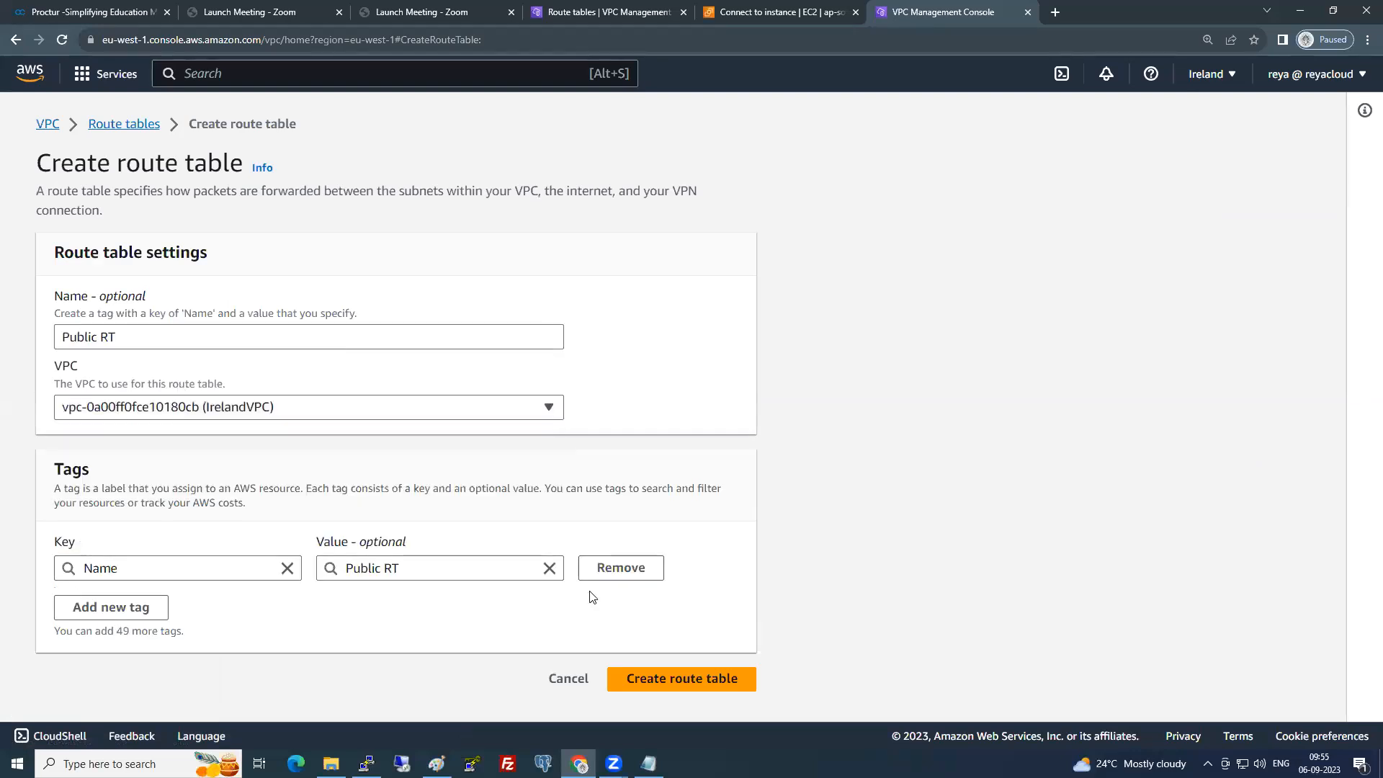
click(726, 688)
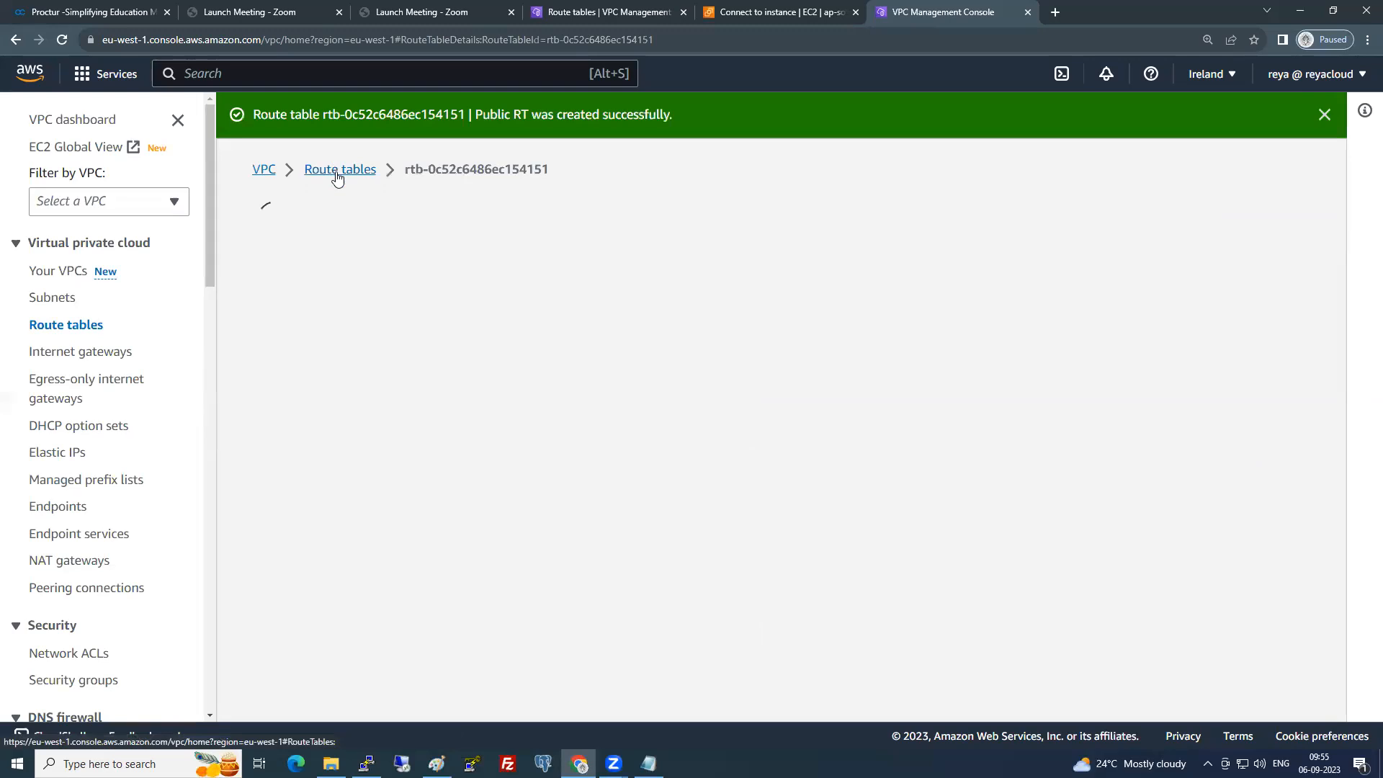
Create a second route table, Private RT, in IrelandVPC.
click(336, 172)
click(1225, 114)
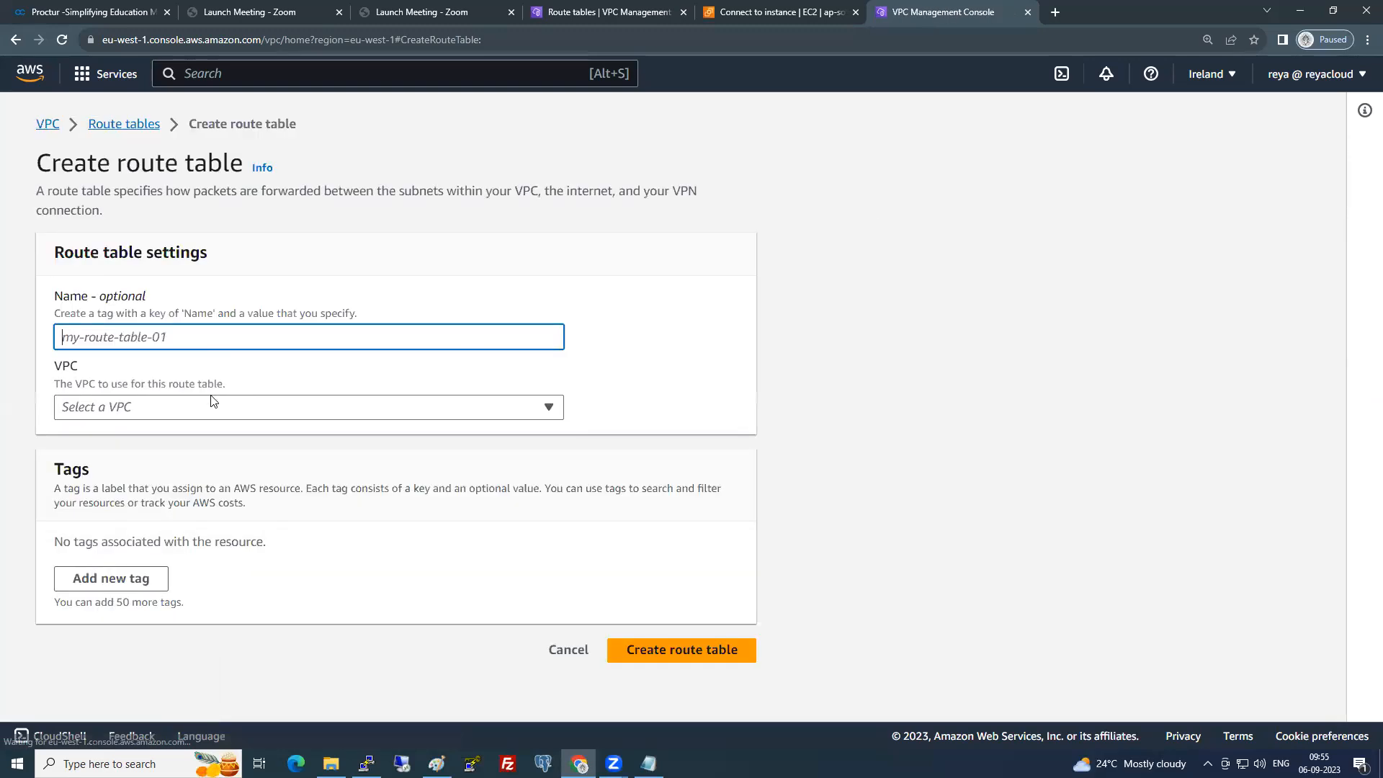
text(Private)
key(BackSpace)
key(BackSpace)
key(BackSpace)
key(BackSpace)
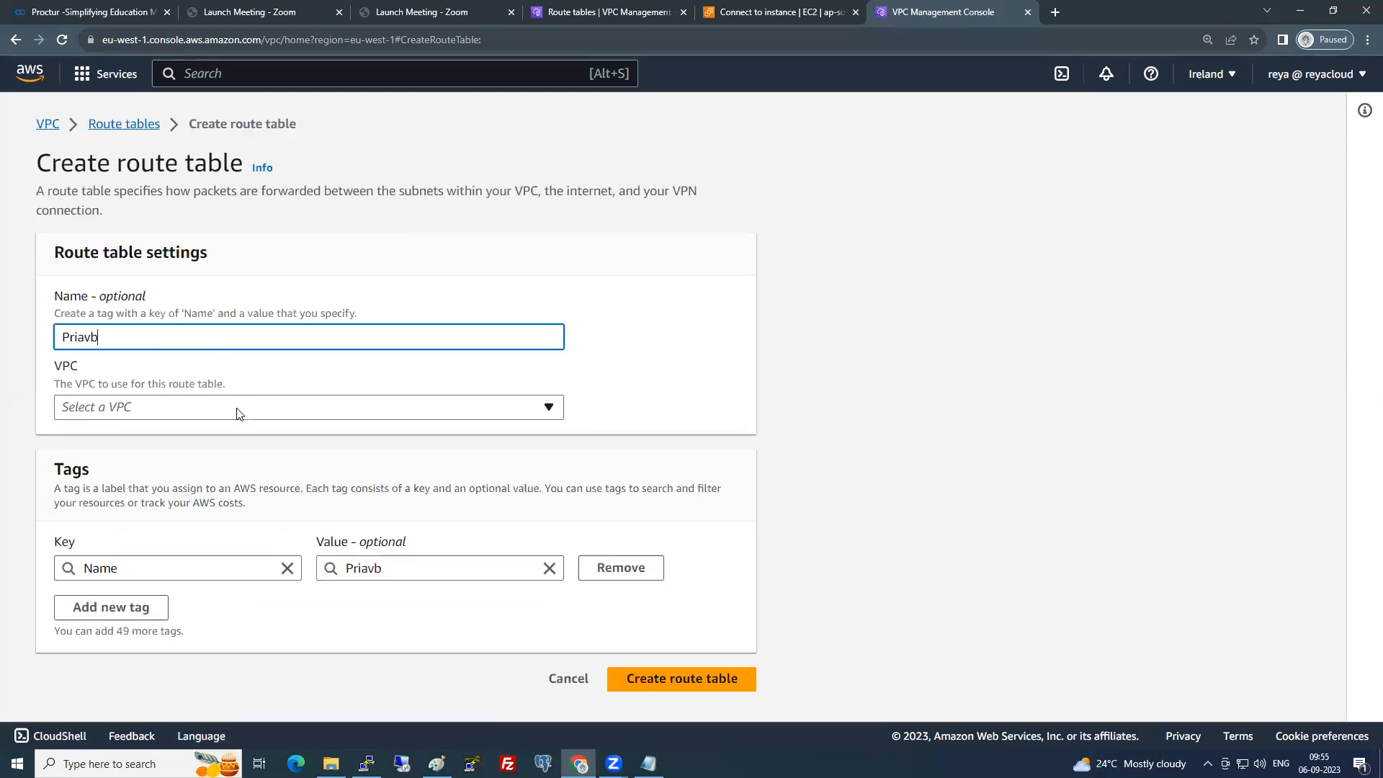
text(vate RT)
click(240, 408)
click(257, 461)
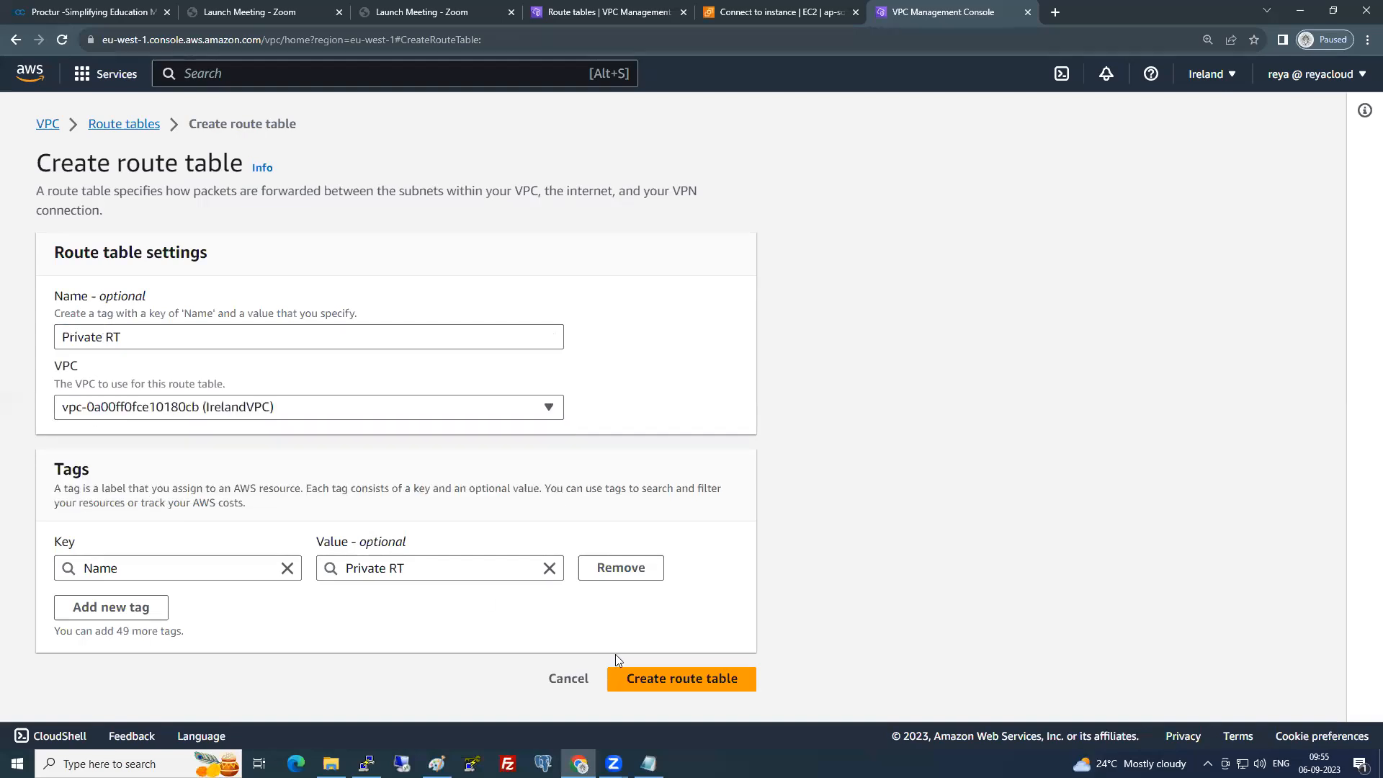
click(663, 678)
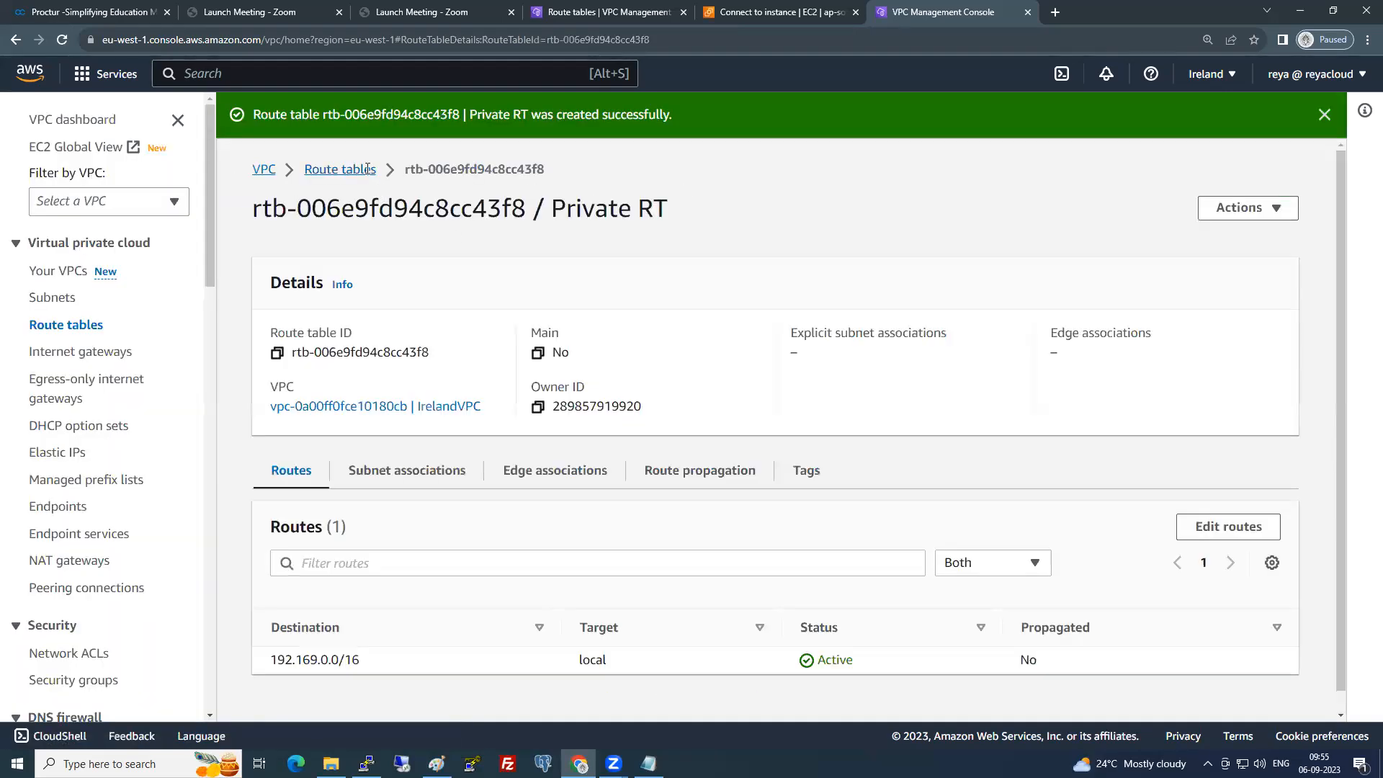
Route Public RT's 0.0.0.0/0 traffic to internet gateway igw-051f48310baf7fdaf.
click(364, 170)
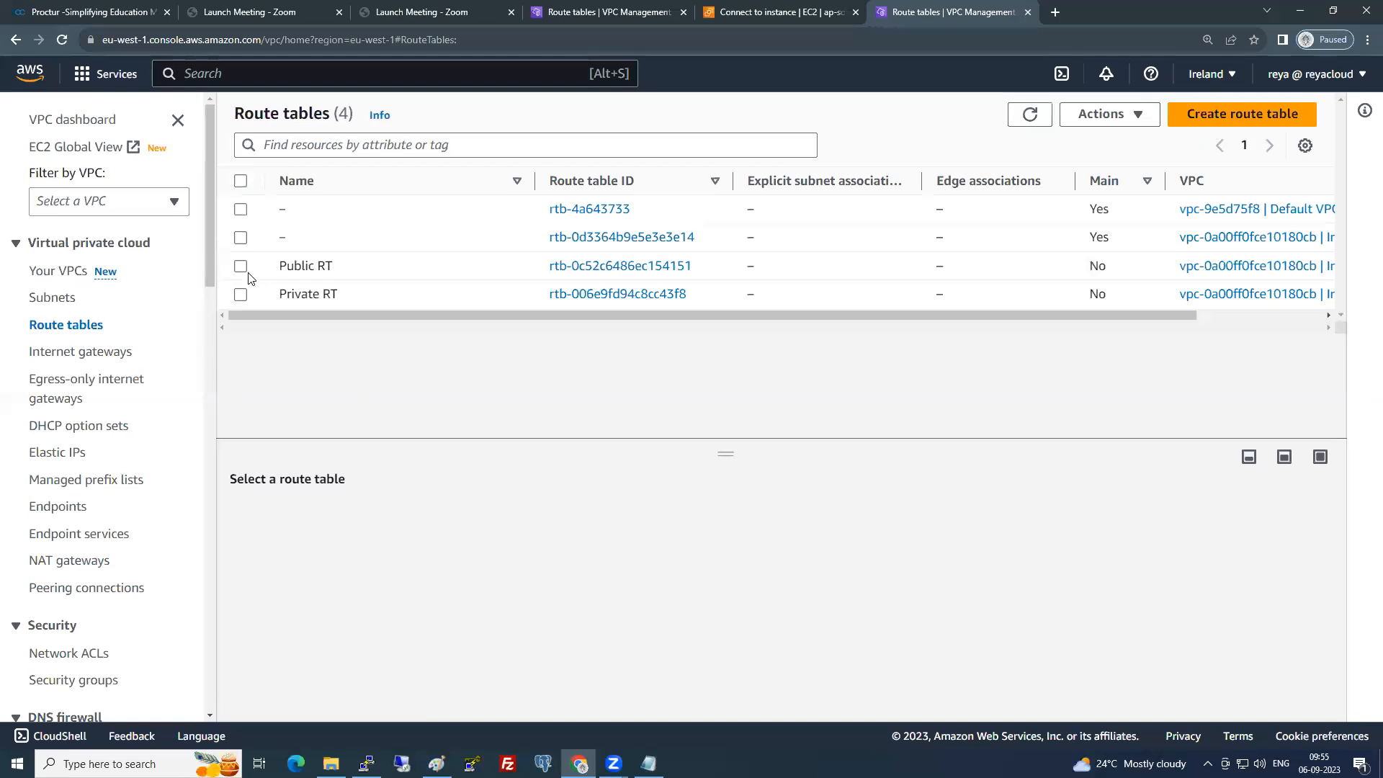
click(241, 267)
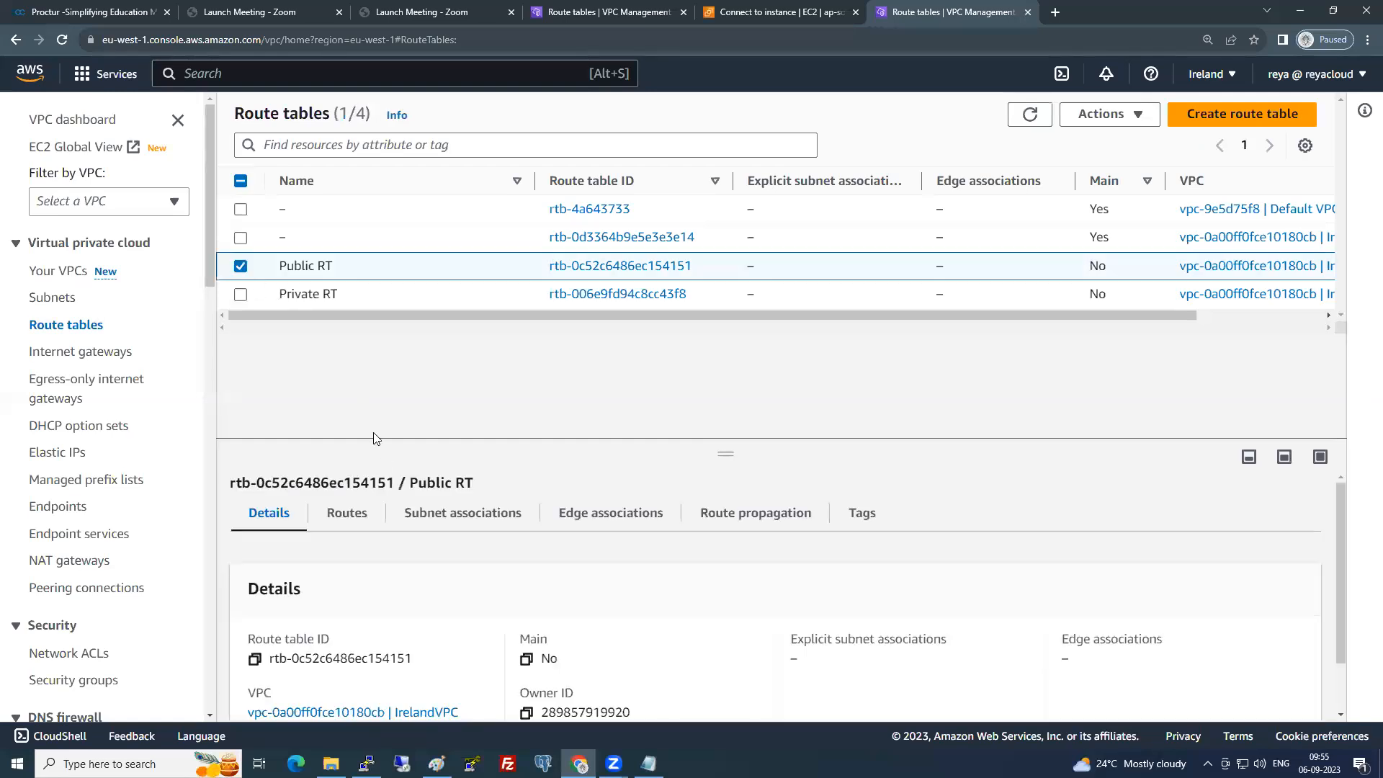
click(347, 513)
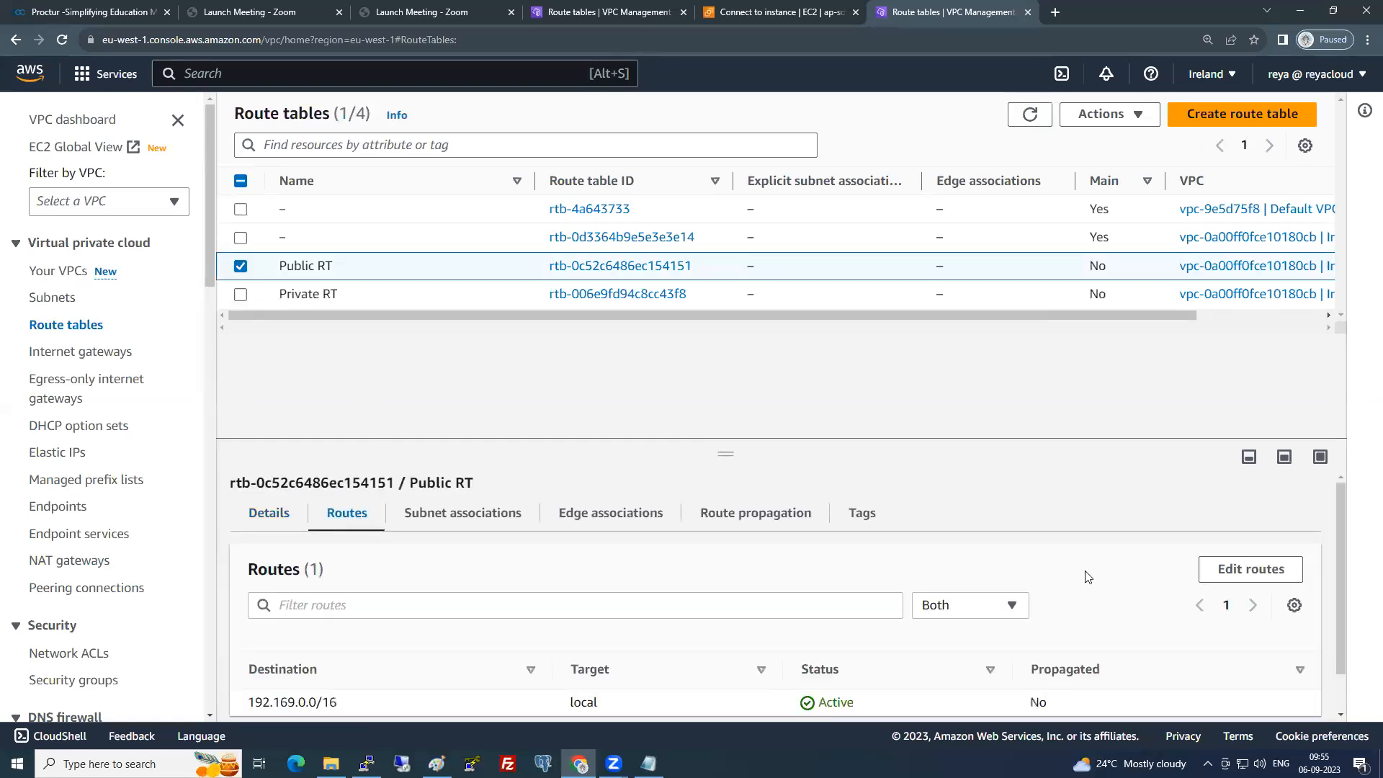
click(1253, 571)
click(156, 341)
click(196, 332)
click(247, 356)
click(518, 332)
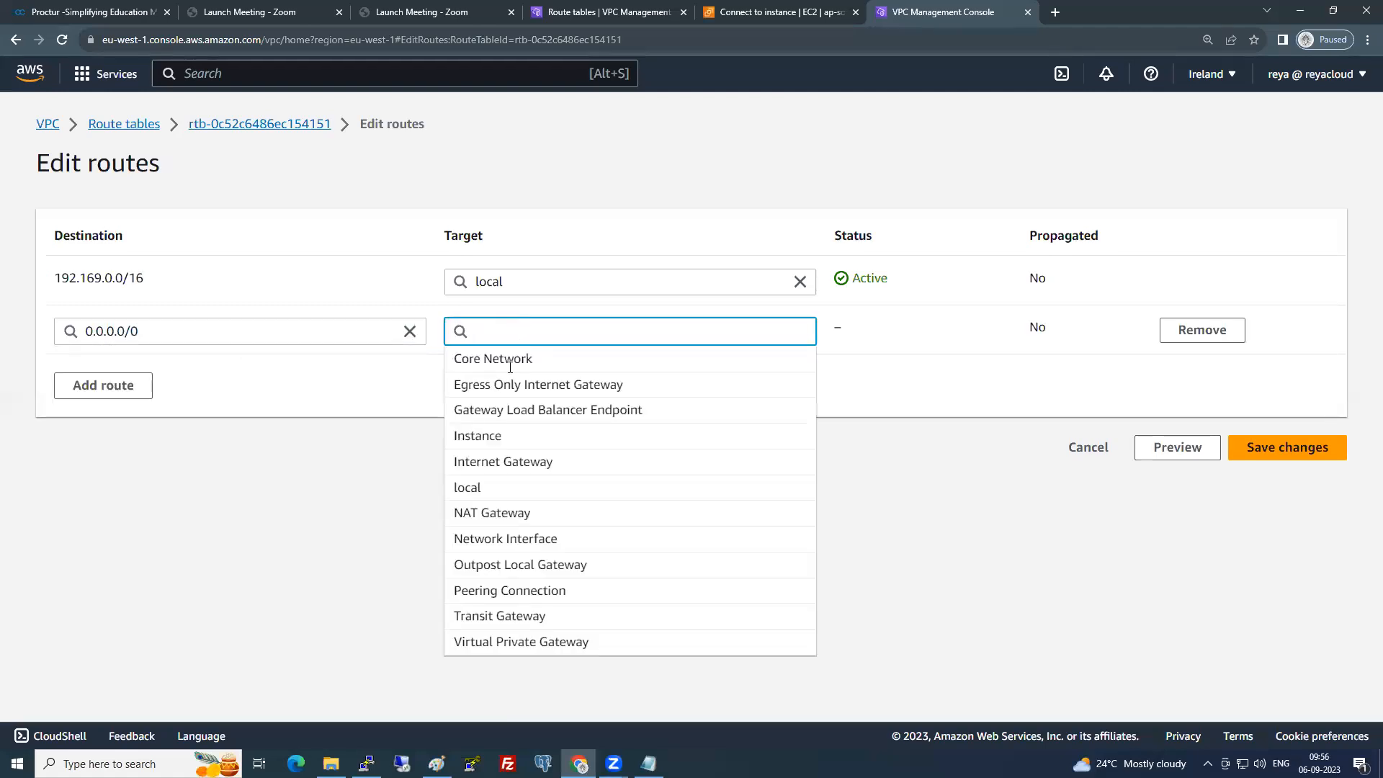
click(503, 462)
click(547, 359)
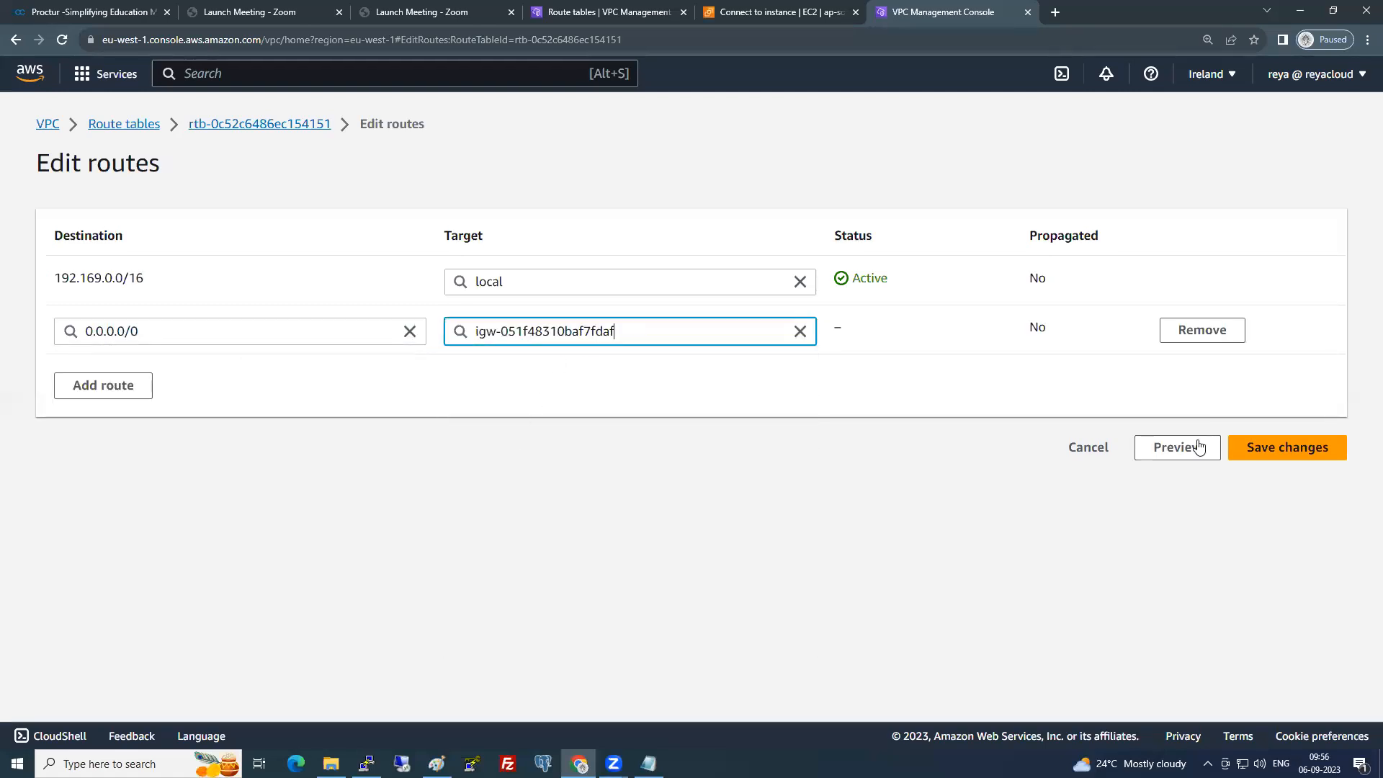
click(1277, 448)
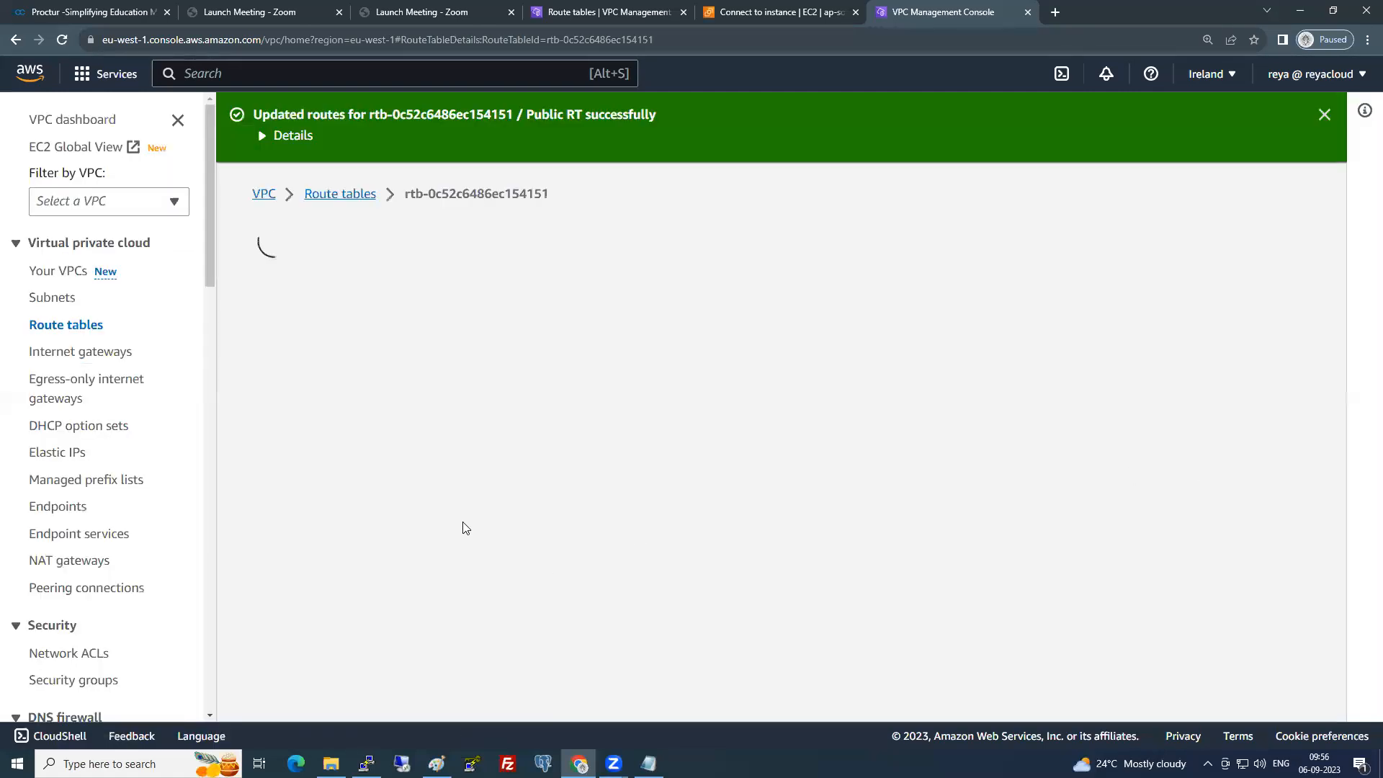
Associate the Public Subnet with Public RT.
click(461, 505)
click(1248, 553)
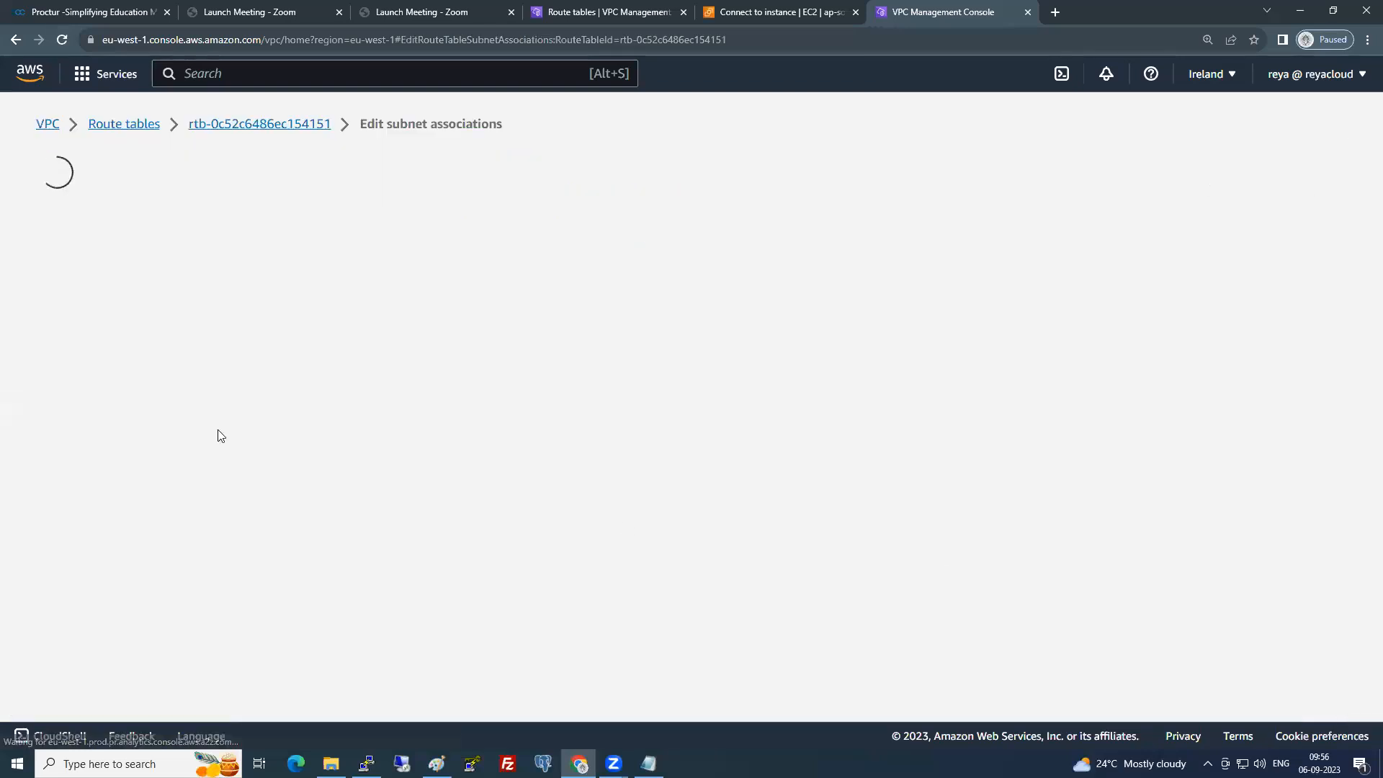
click(61, 326)
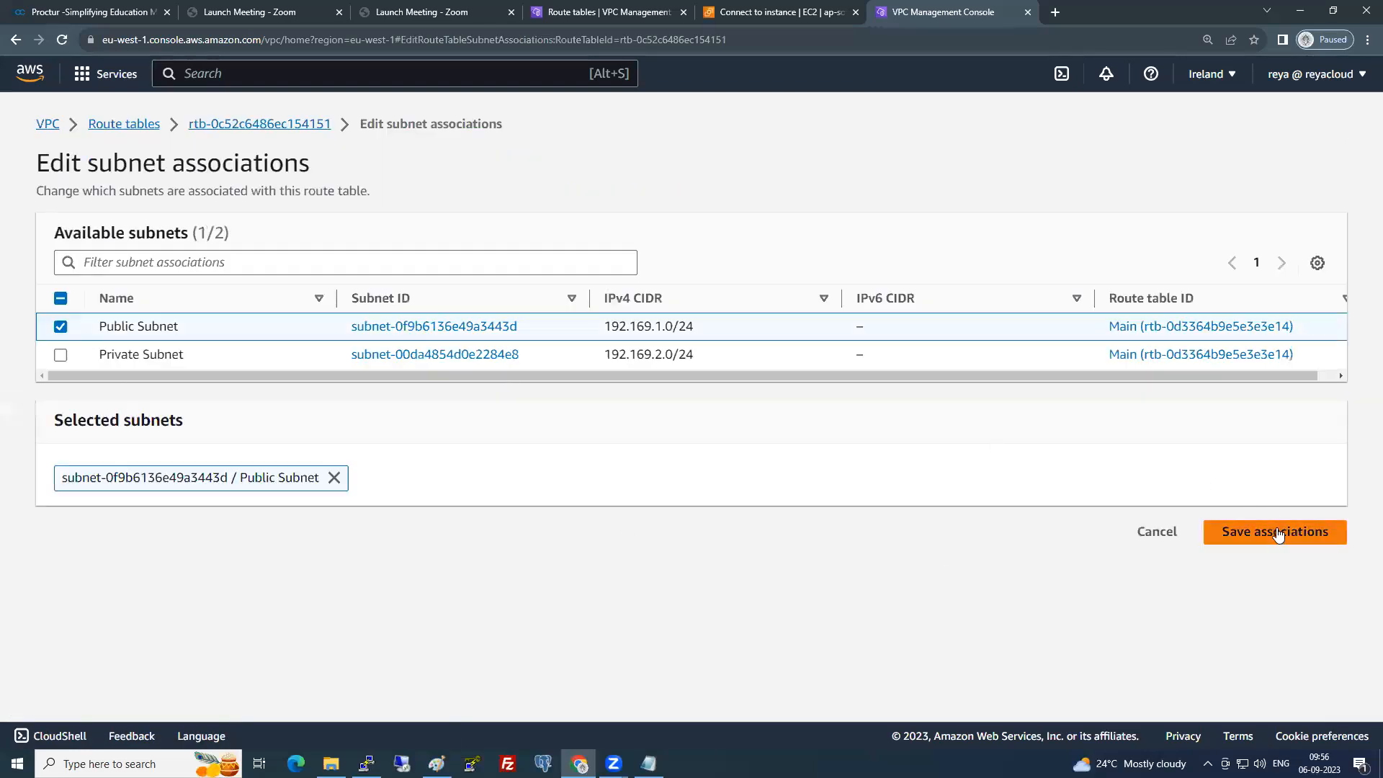
click(1317, 532)
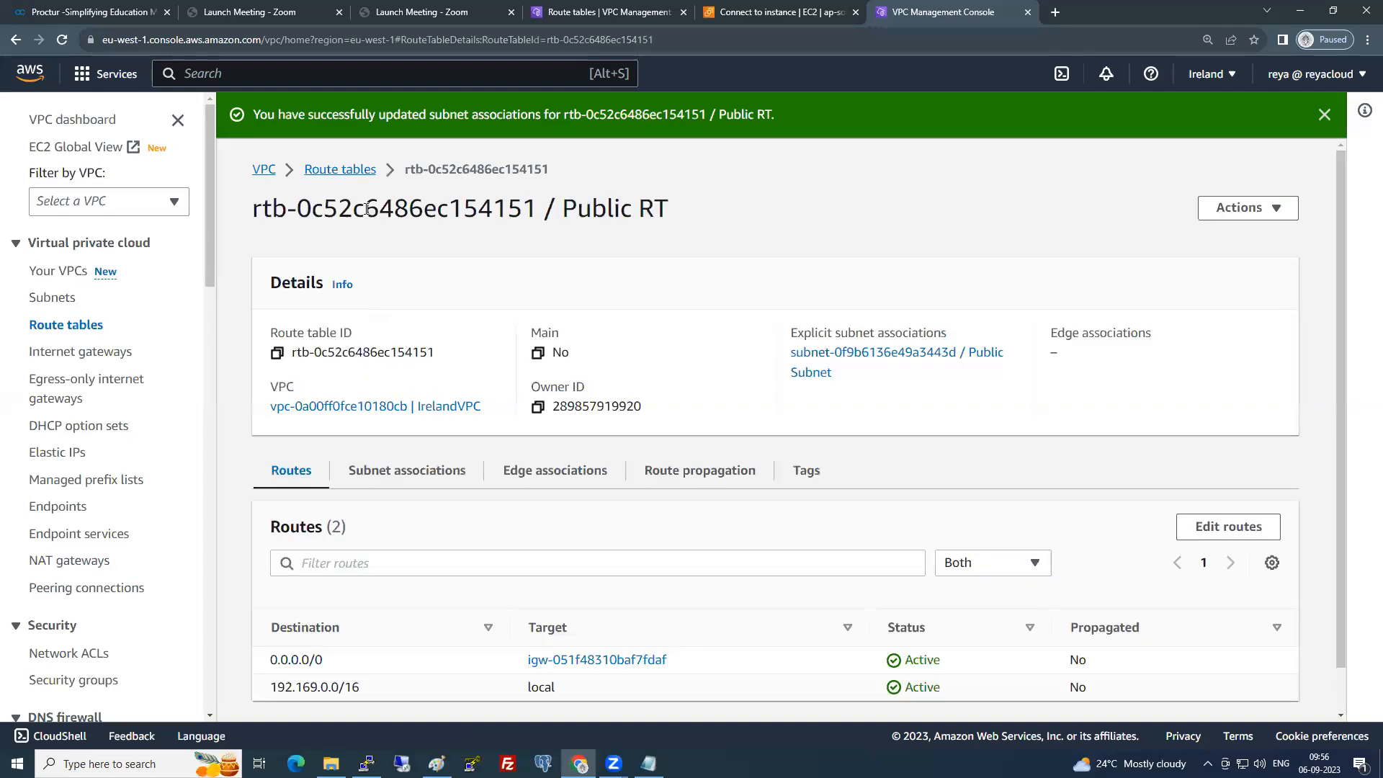
click(369, 170)
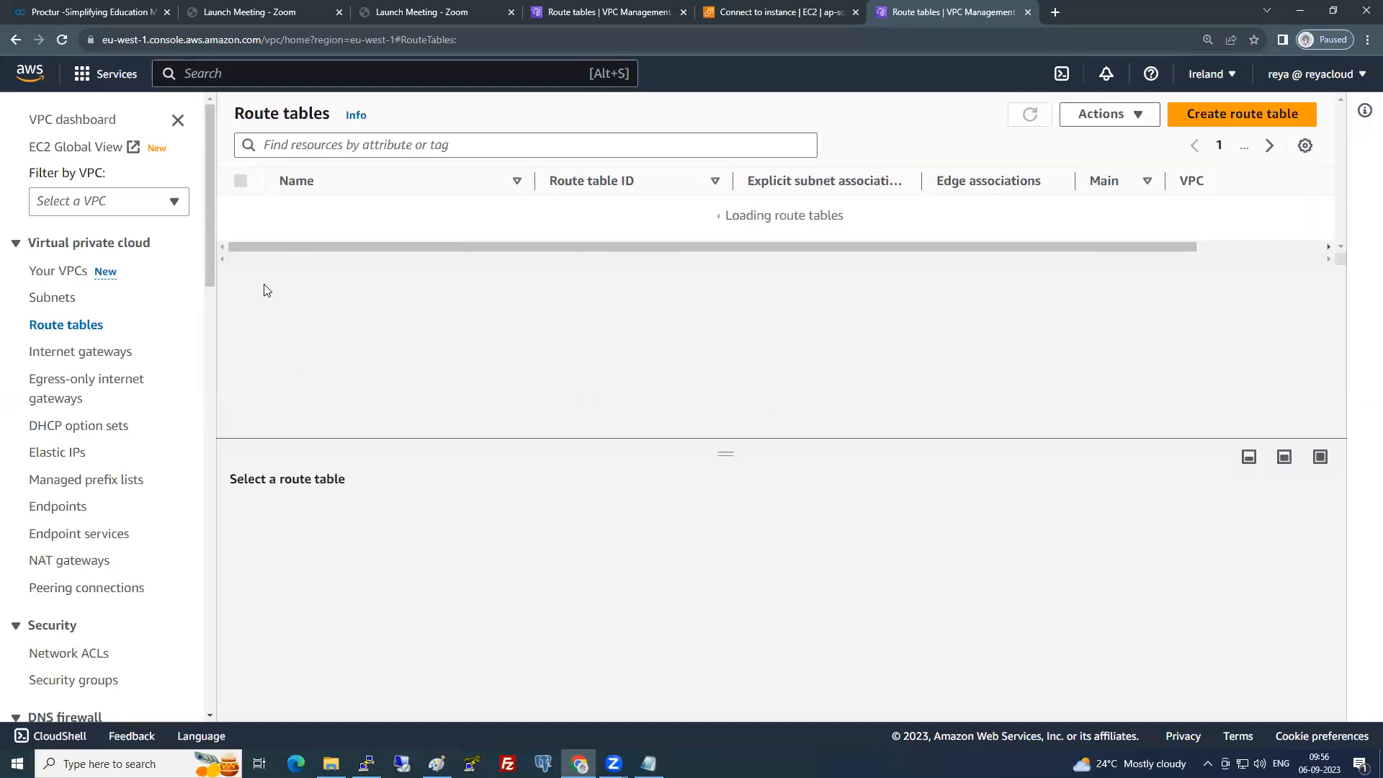
Route Private RT's 0.0.0.0/0 traffic to NAT gateway nat-08aeefb2f229e16a7.
click(240, 265)
click(241, 266)
click(241, 294)
click(348, 514)
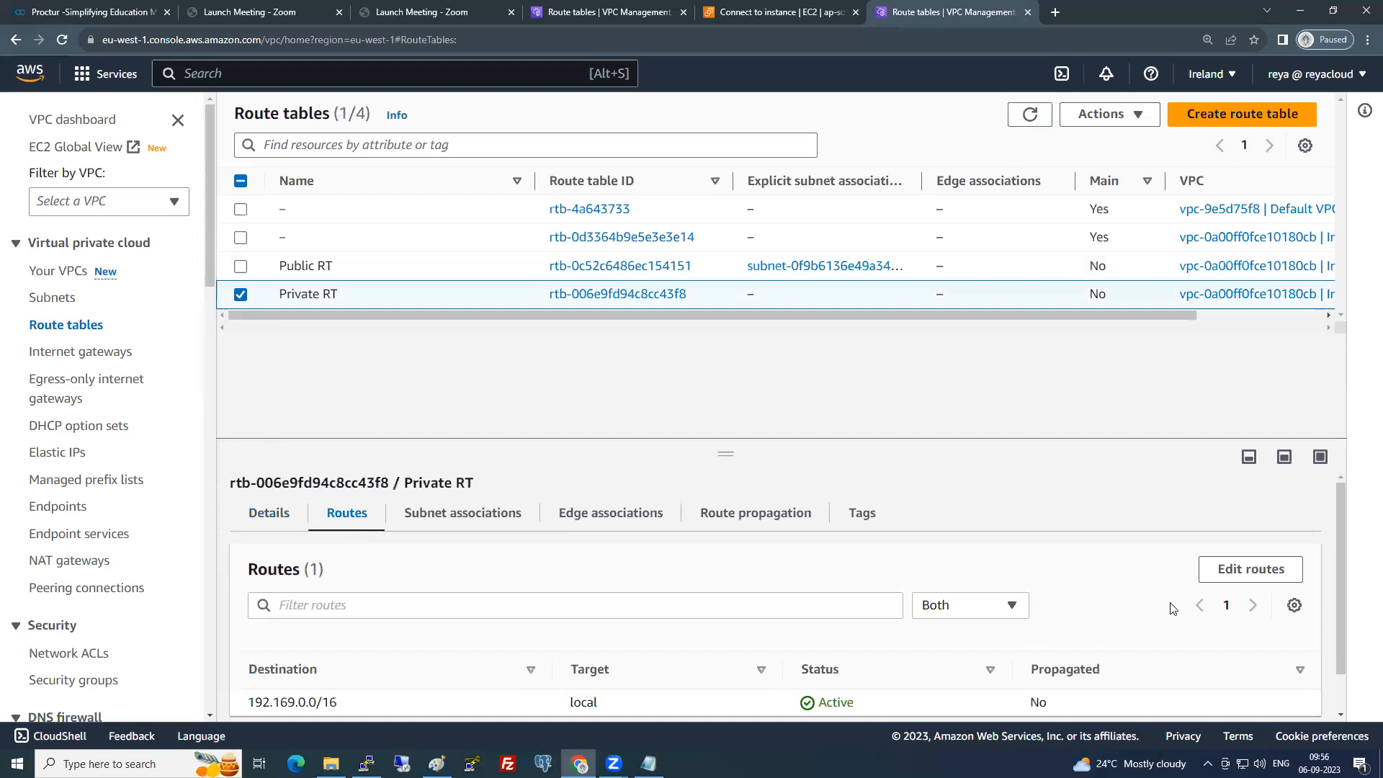
click(1225, 574)
click(103, 337)
click(115, 333)
click(149, 360)
click(540, 330)
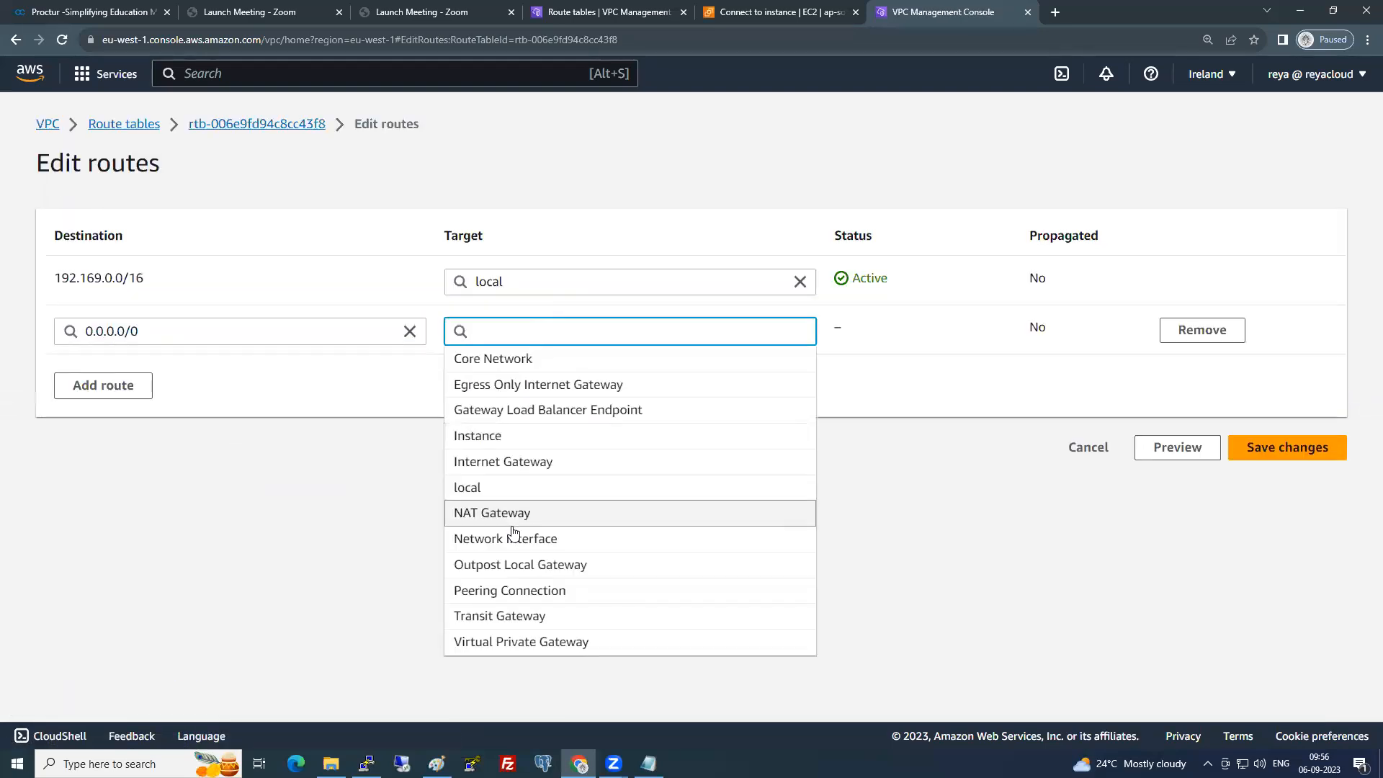
click(513, 512)
click(533, 360)
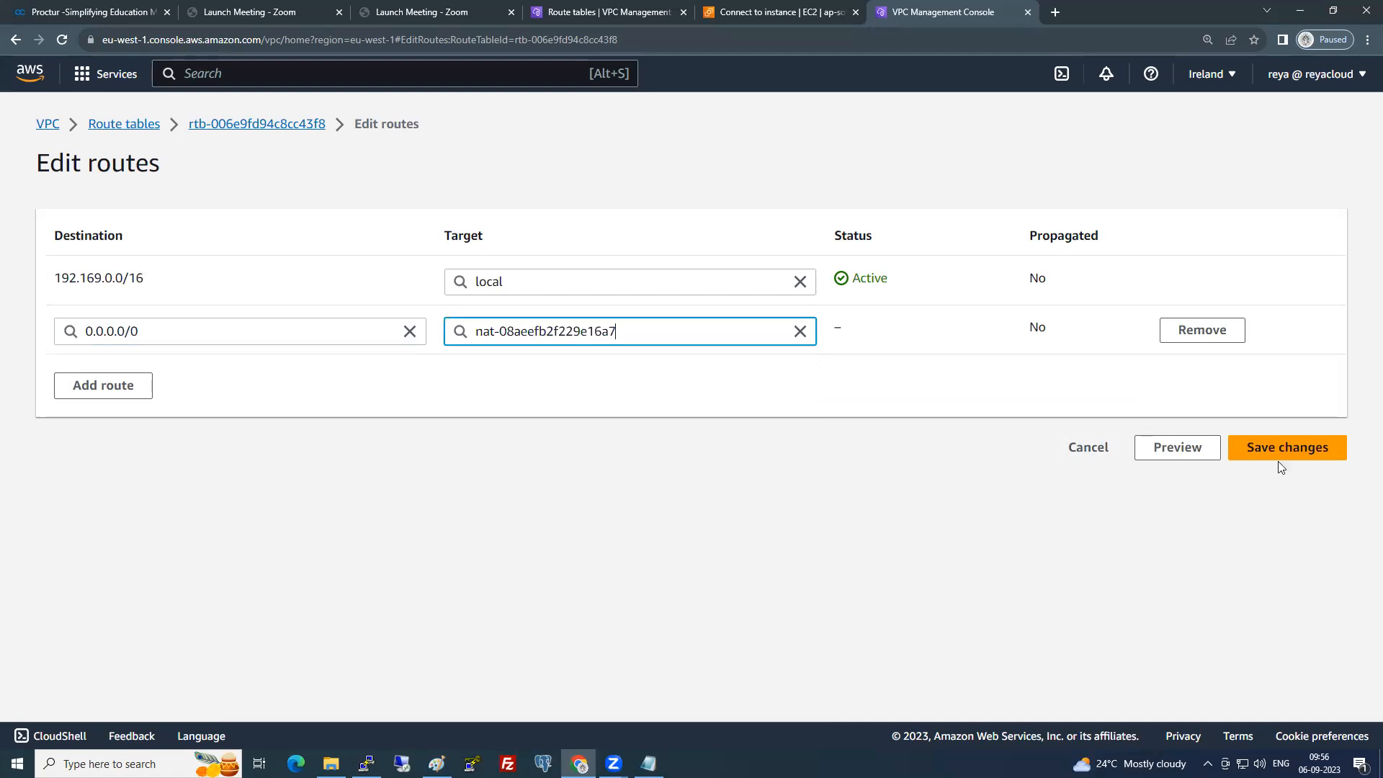
click(1261, 448)
Associate the Private Subnet with Private RT.
click(416, 503)
click(1187, 547)
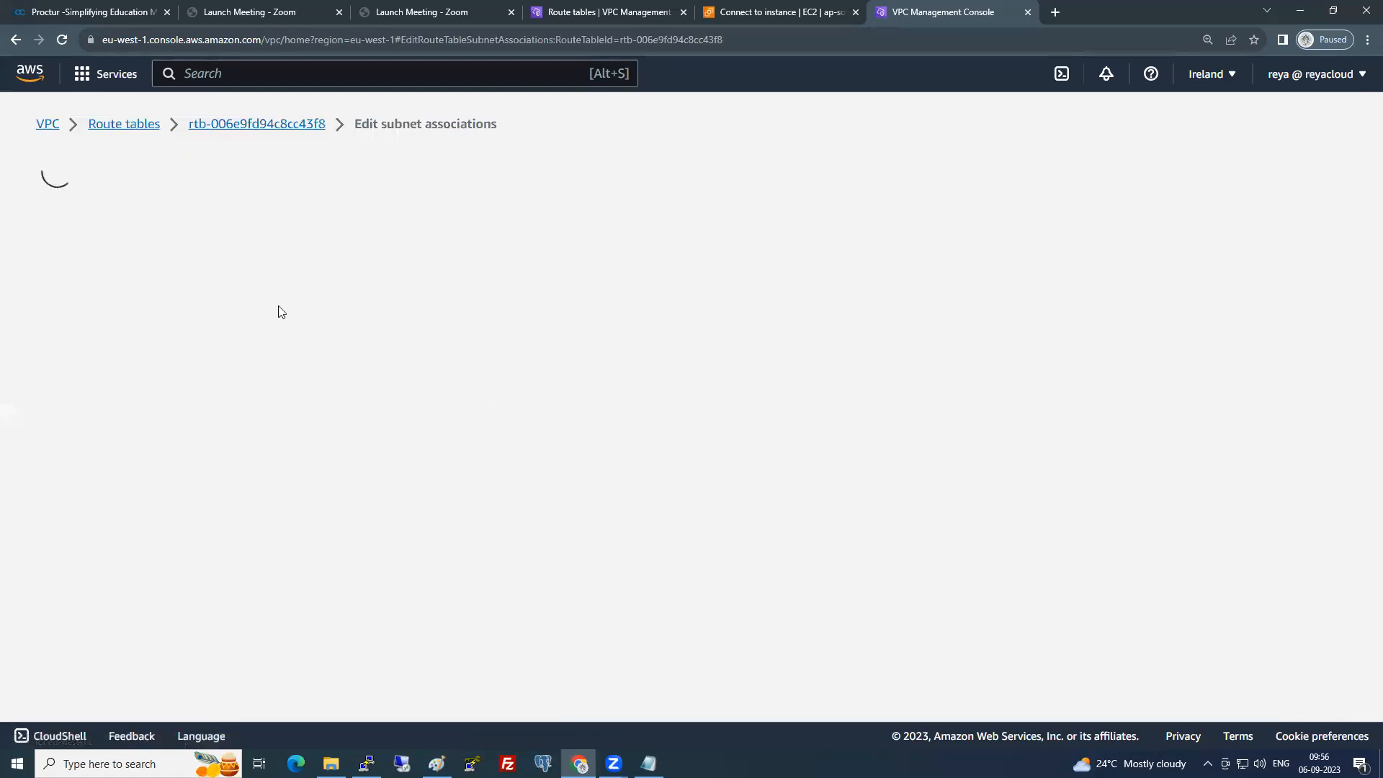
click(60, 355)
click(1266, 533)
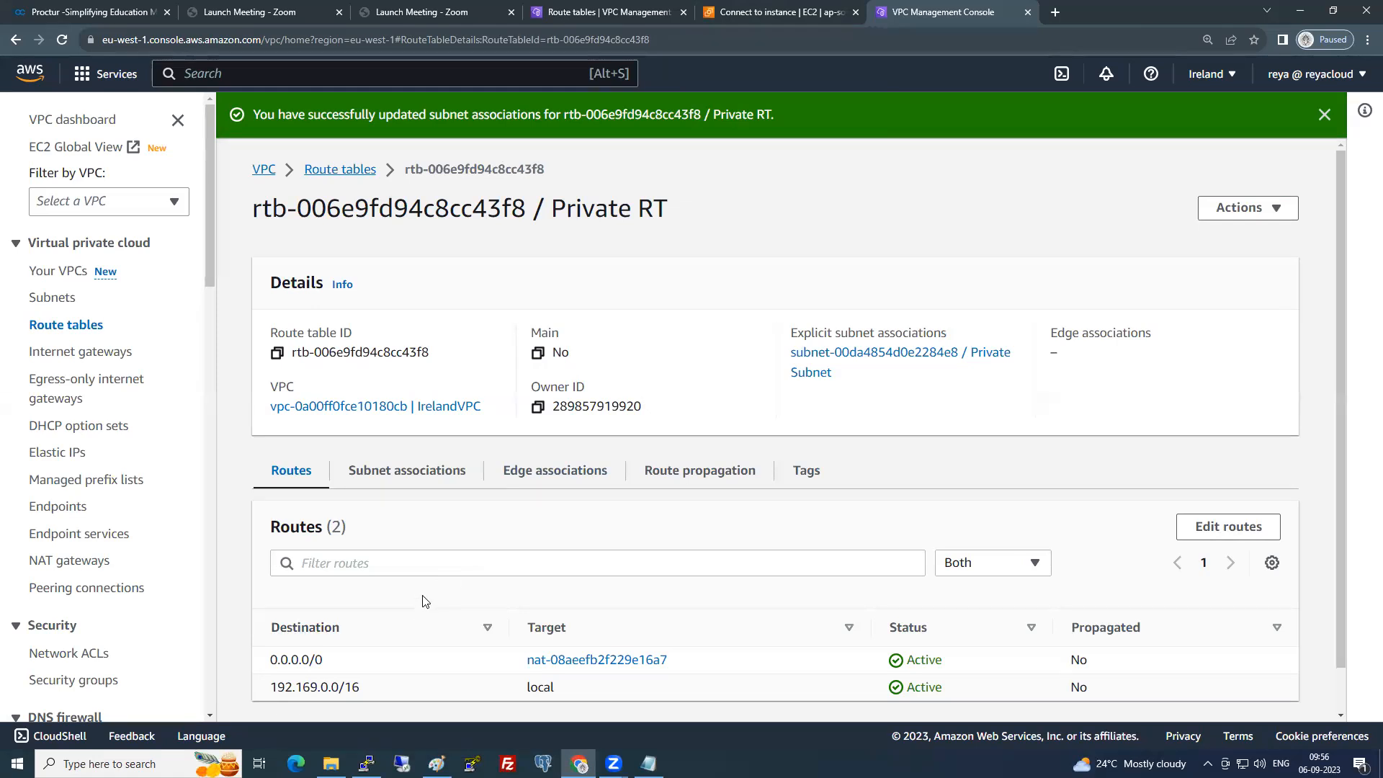
click(335, 72)
Open console home in a new tab and switch the region to Europe (Ireland).
click(812, 9)
right_click(29, 72)
click(72, 85)
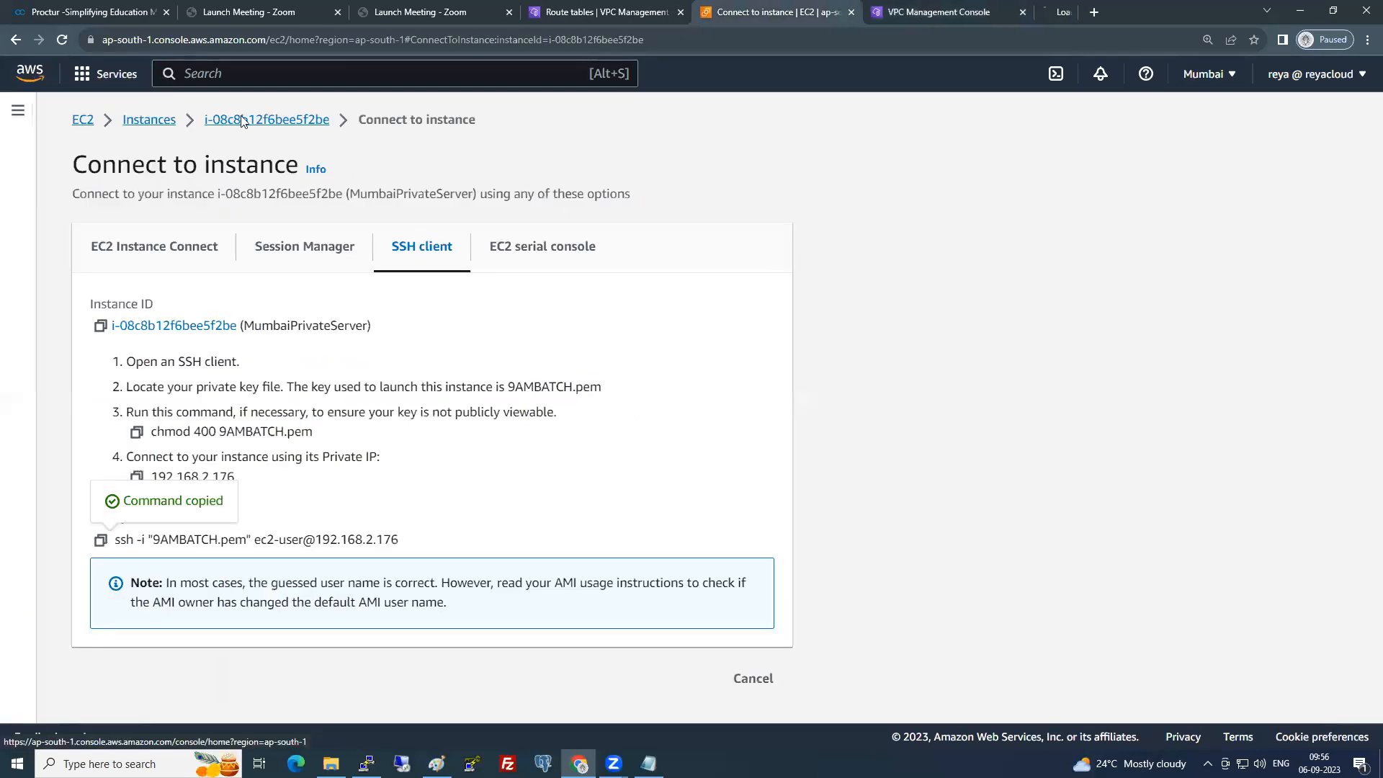
click(1064, 11)
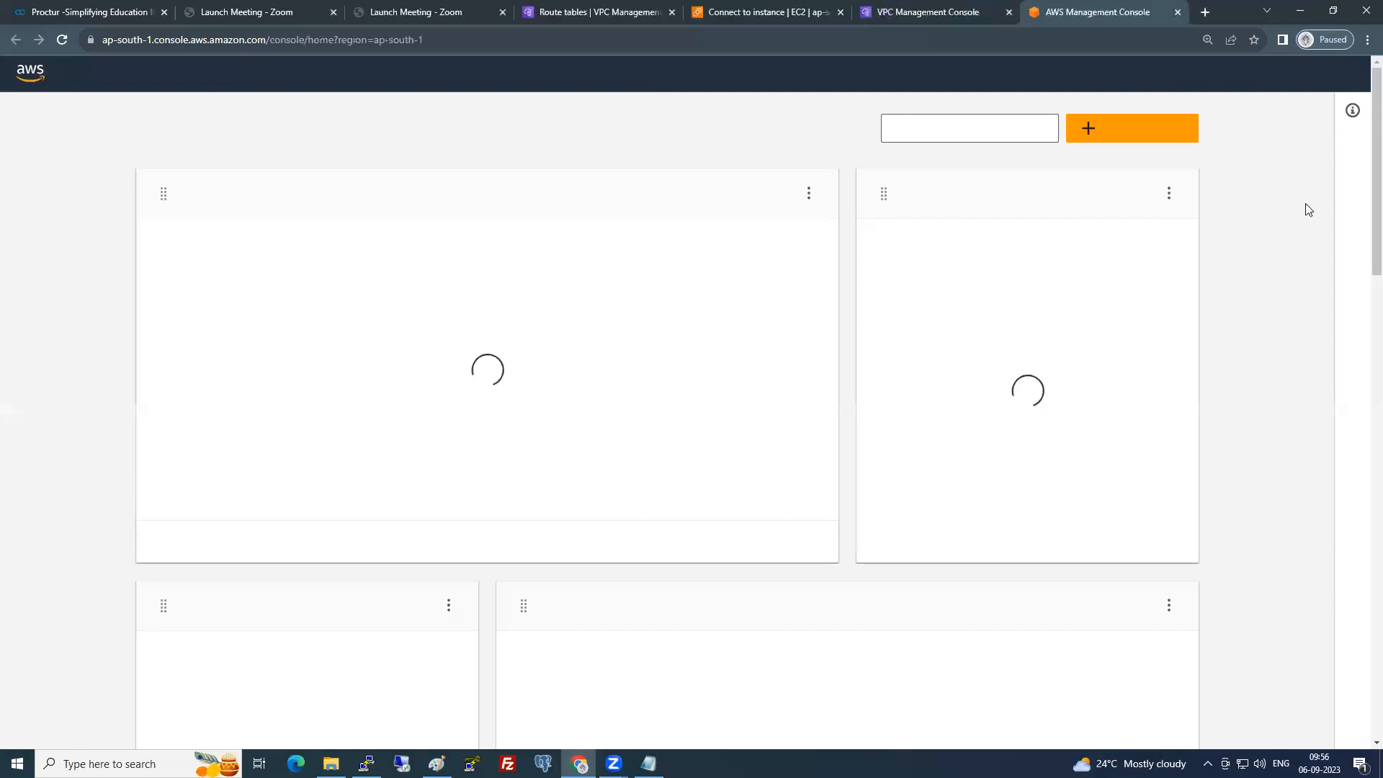
click(1192, 73)
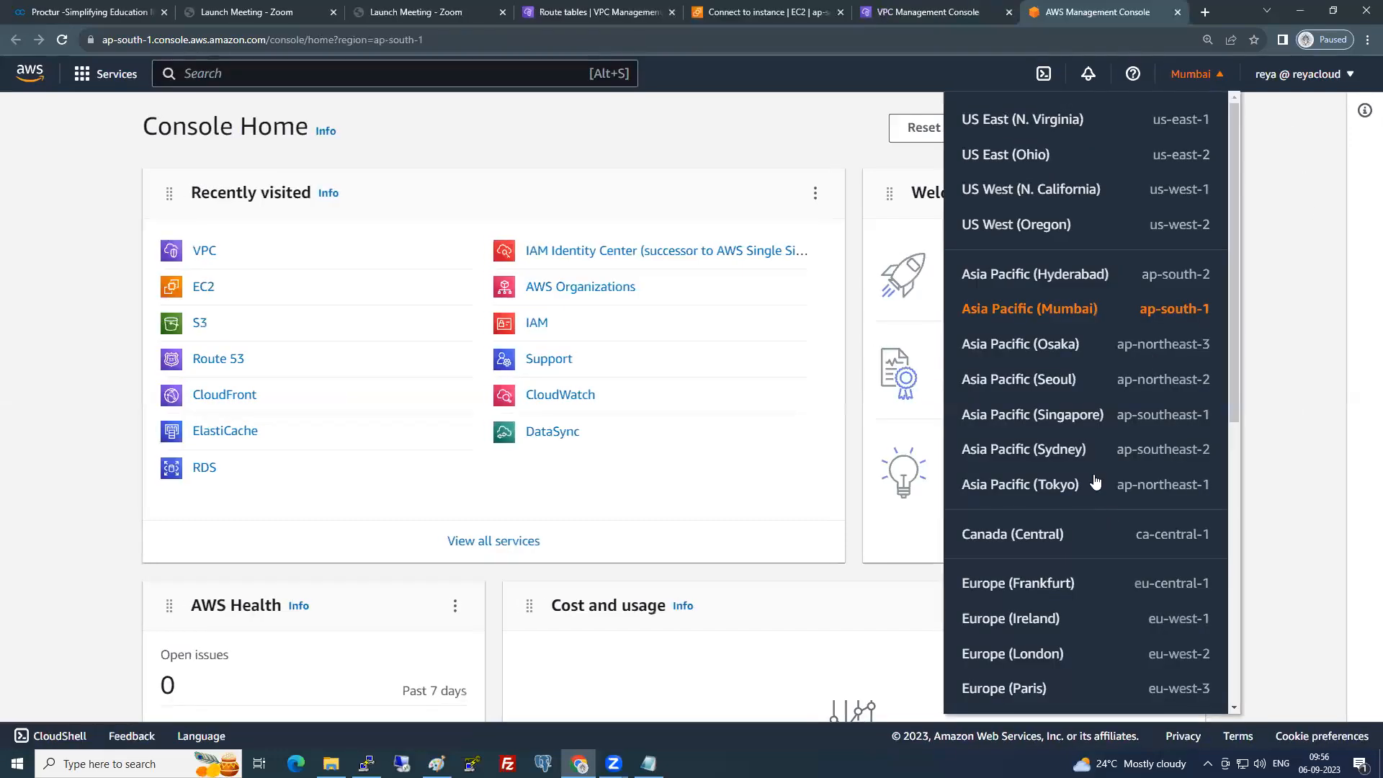
click(1031, 618)
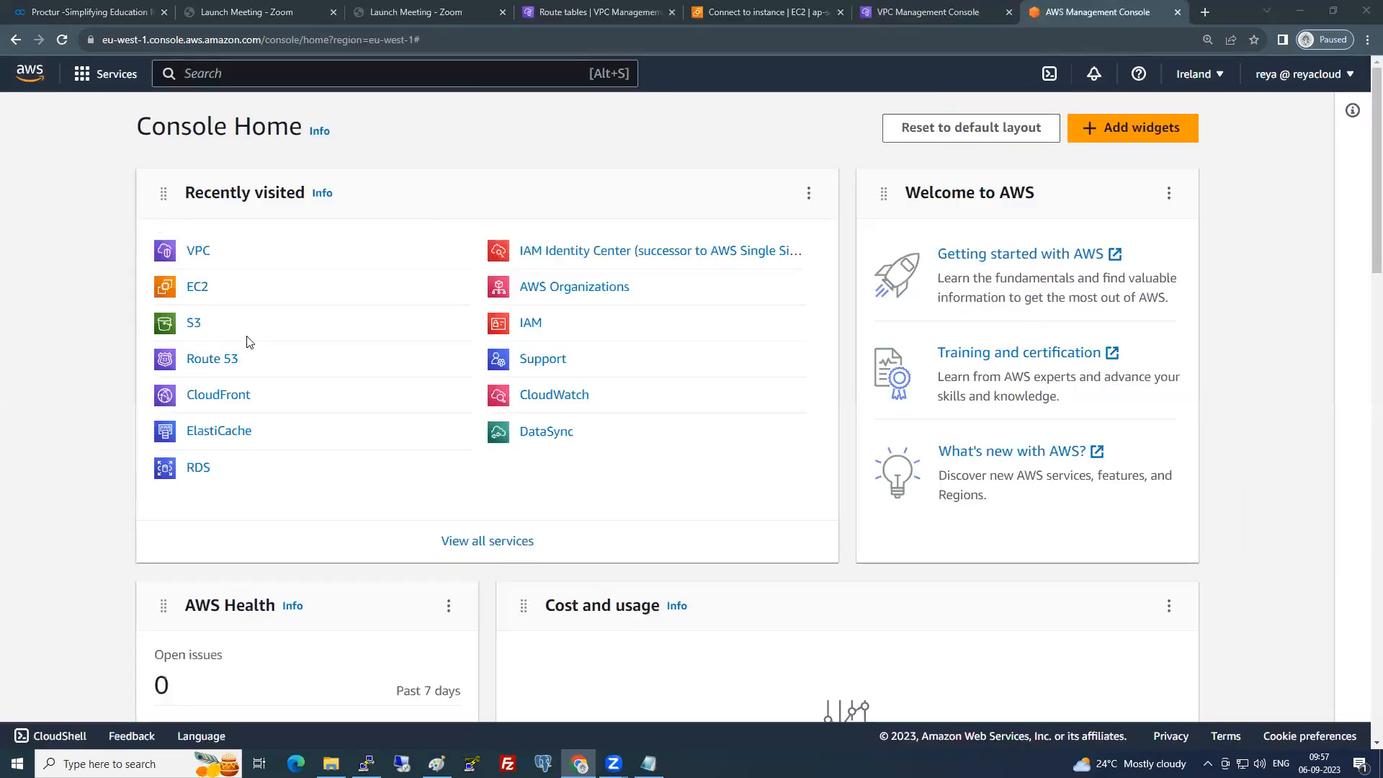
Open Ireland's EC2 console, check its Instances, then go to Security Groups.
click(197, 287)
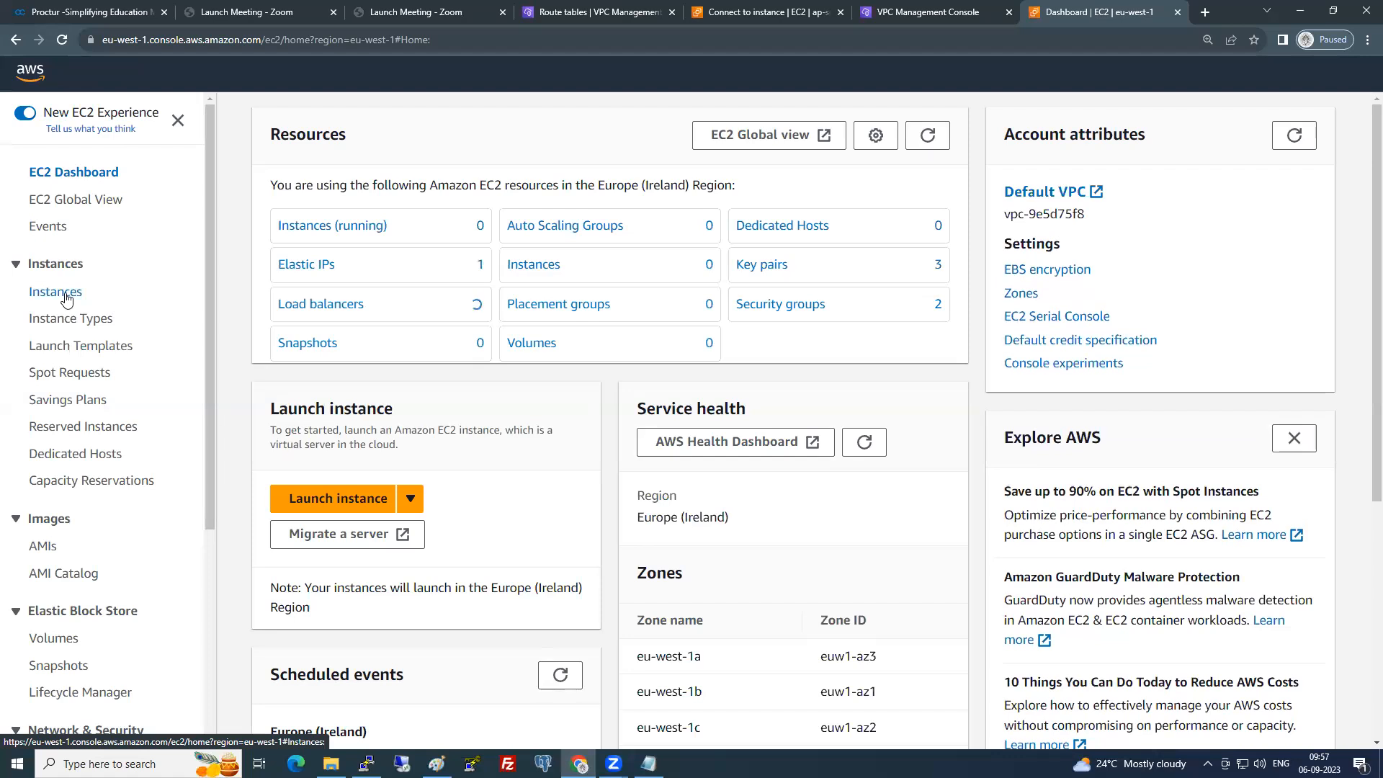
click(67, 299)
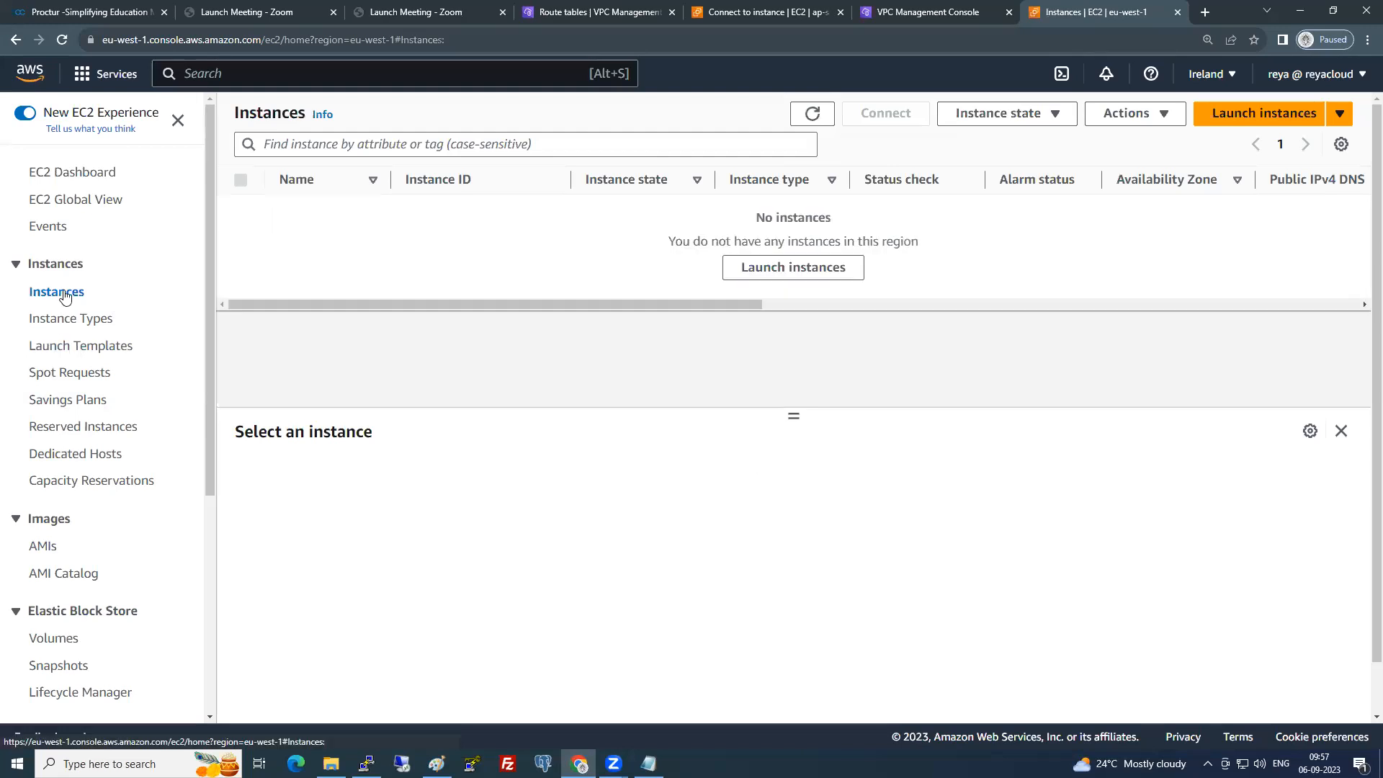
scroll(90, 558, down, 2)
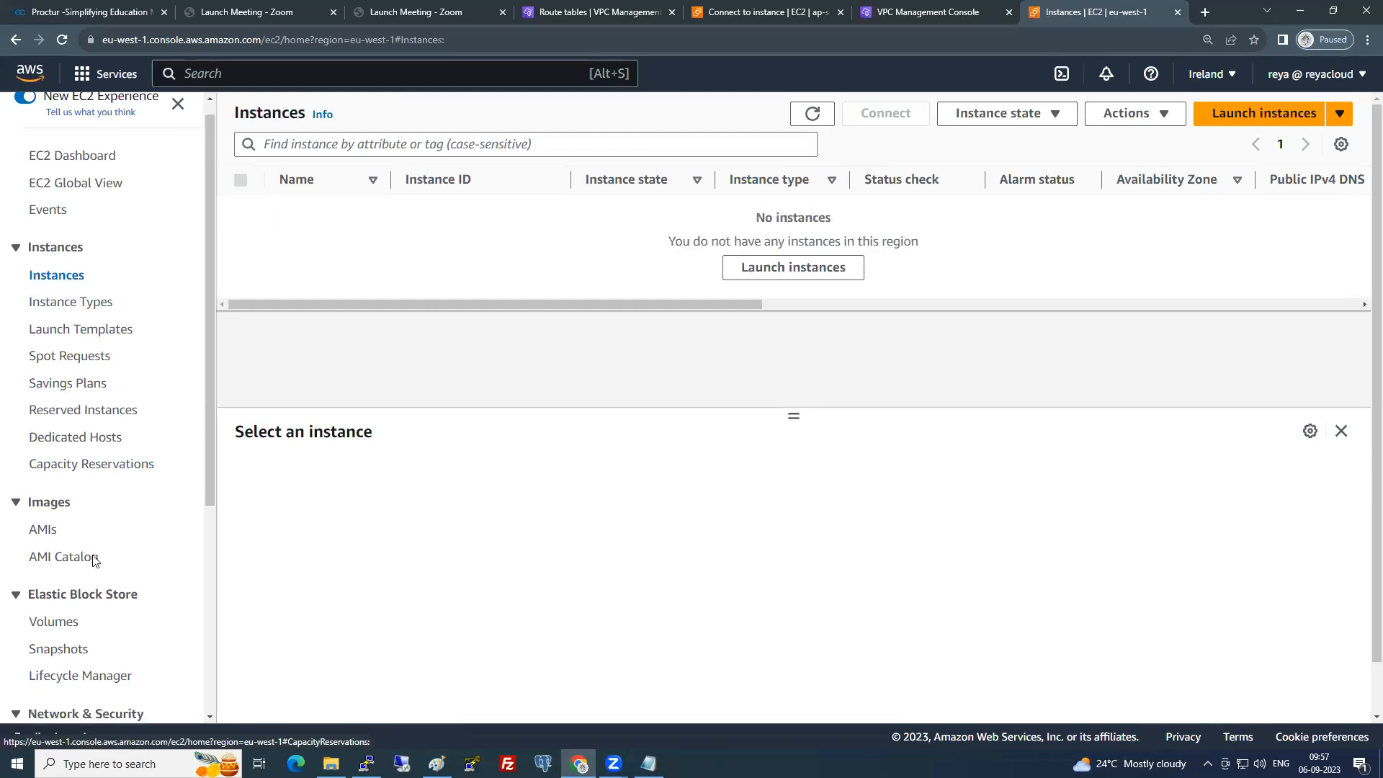
scroll(90, 566, down, 2)
click(106, 476)
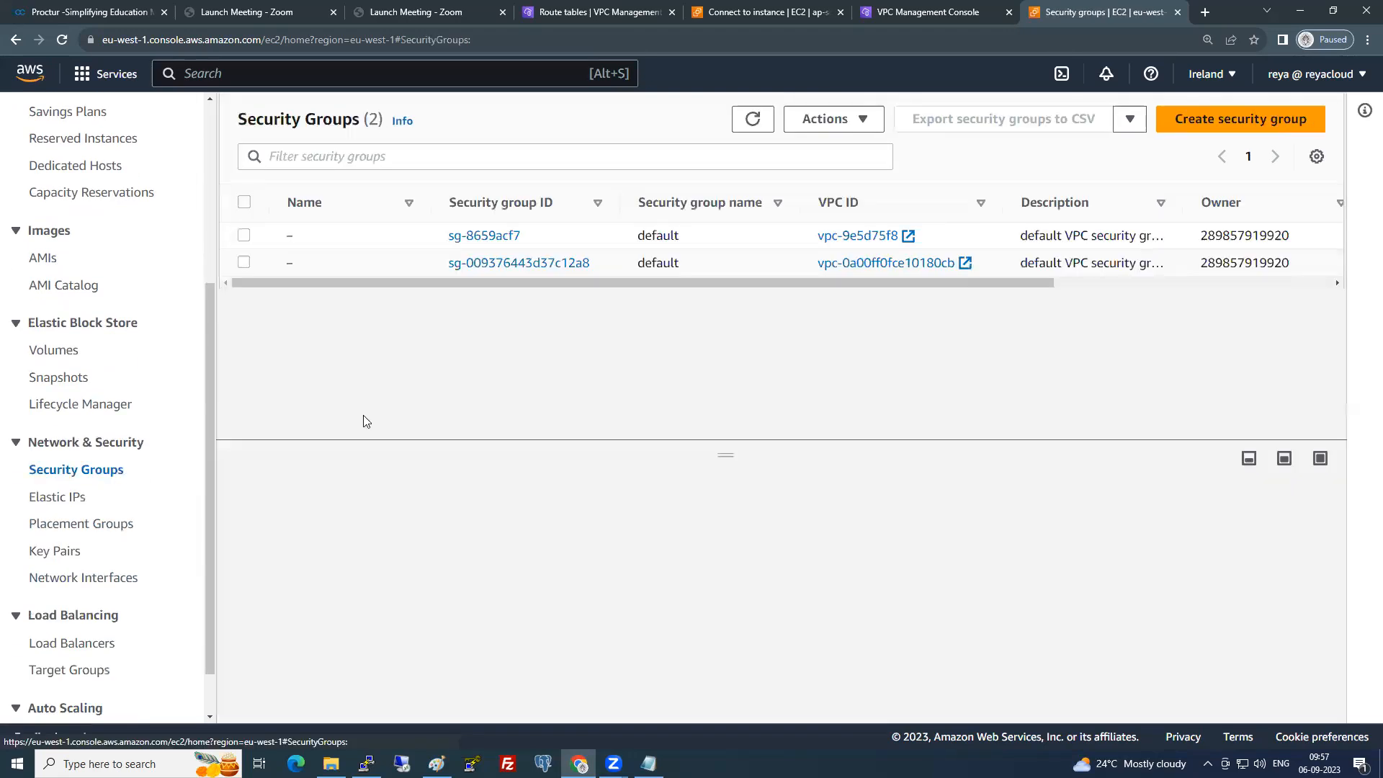
Start a security group named and described MyOWNIrelandSG on IrelandVPC.
click(1224, 122)
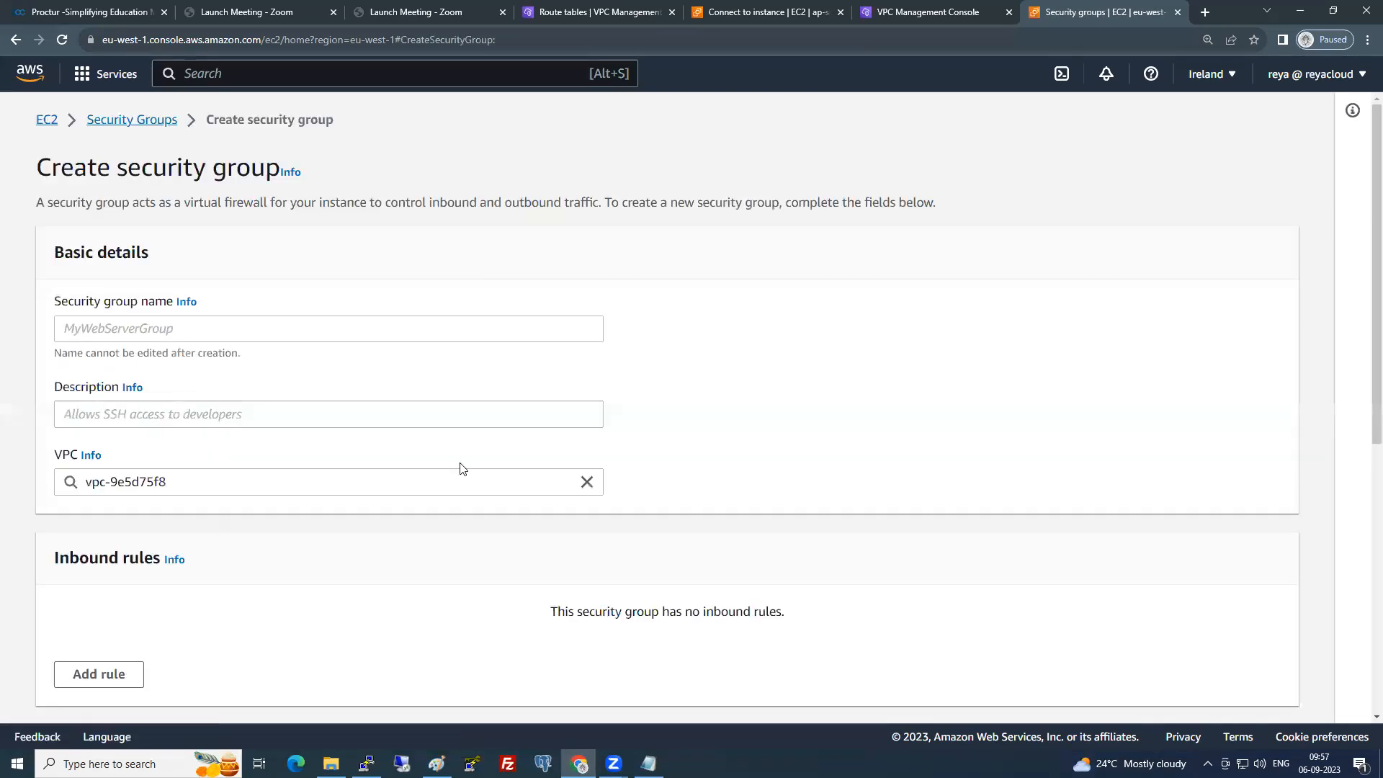
click(108, 329)
click(173, 393)
drag(173, 330, 22, 339)
key(ctrl+c)
click(178, 408)
key(ctrl+v)
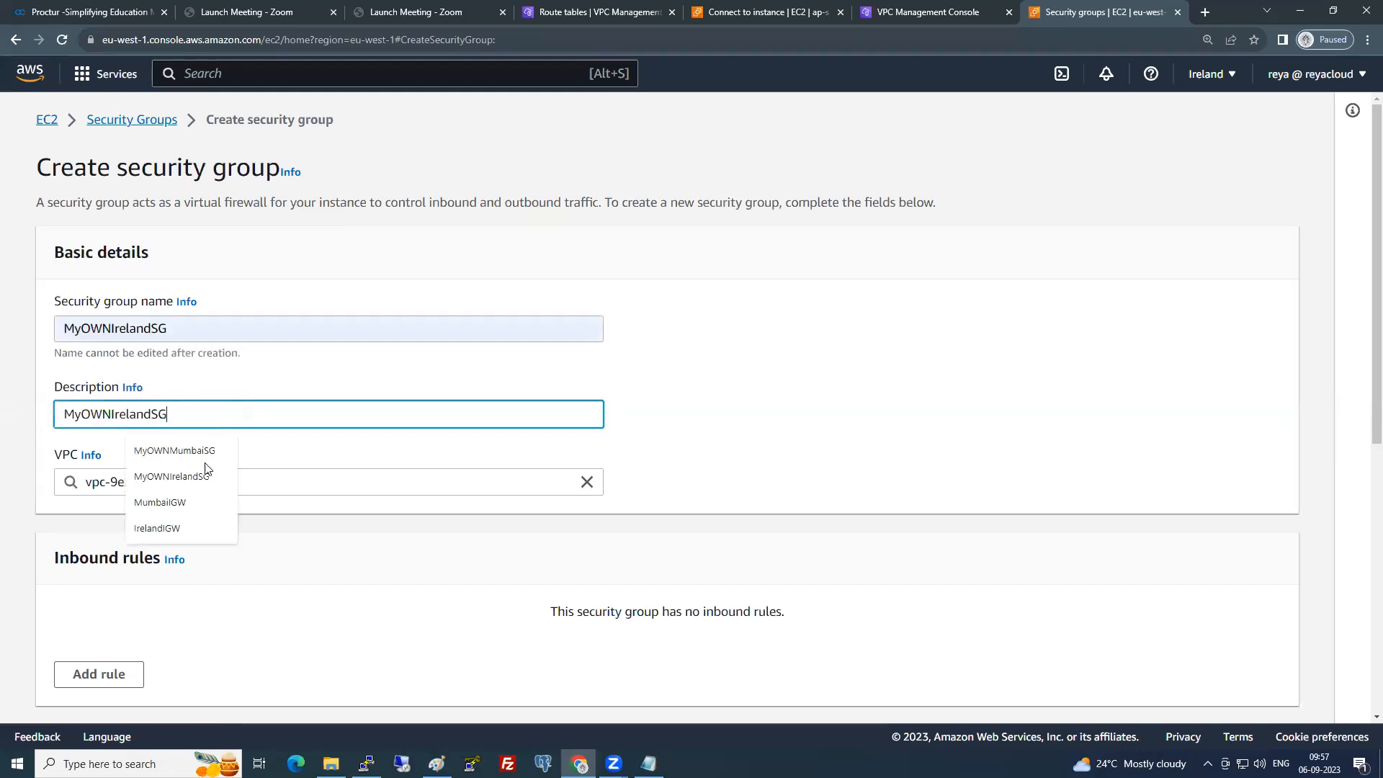
key(Tab)
click(55, 479)
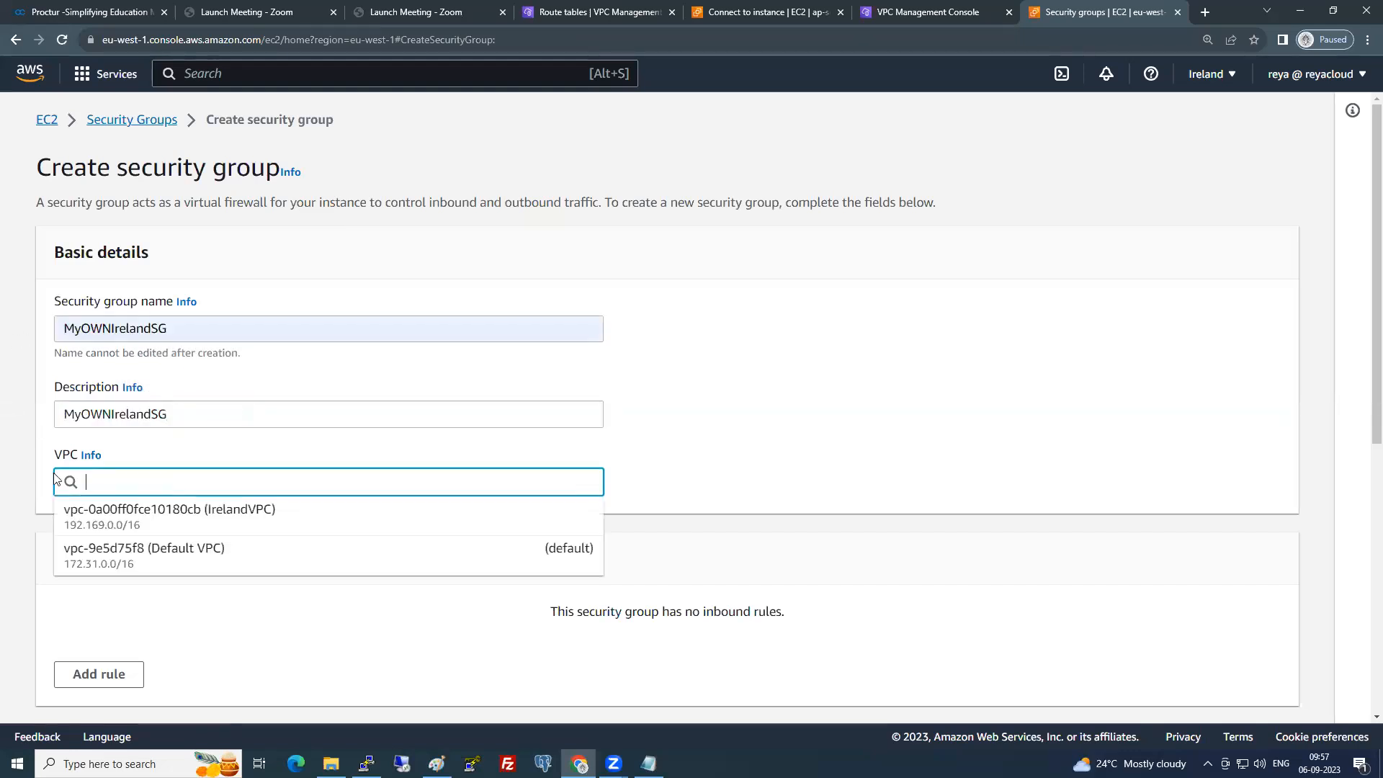
click(222, 512)
Add an inbound SSH rule with source My IP.
click(124, 674)
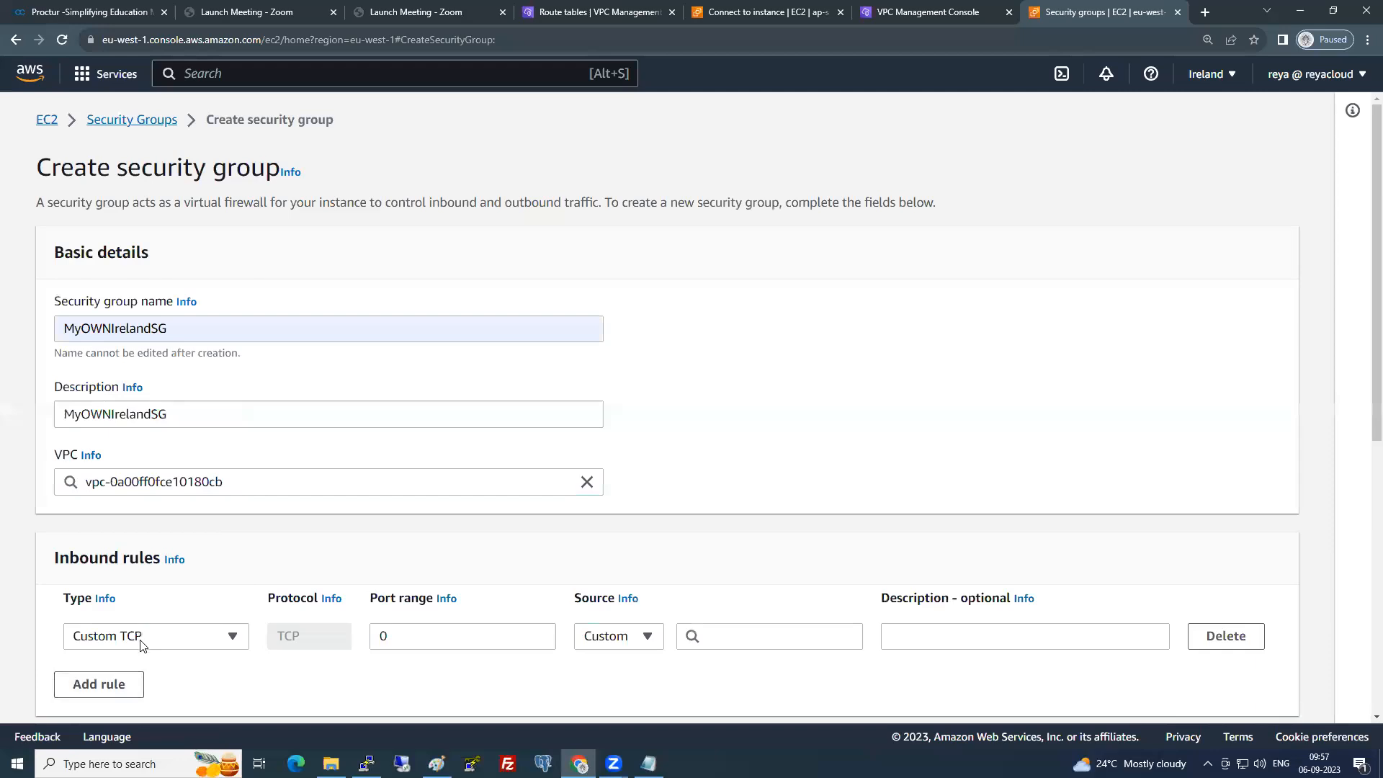
click(141, 637)
click(134, 408)
click(618, 636)
click(595, 610)
scroll(653, 547, down, 2)
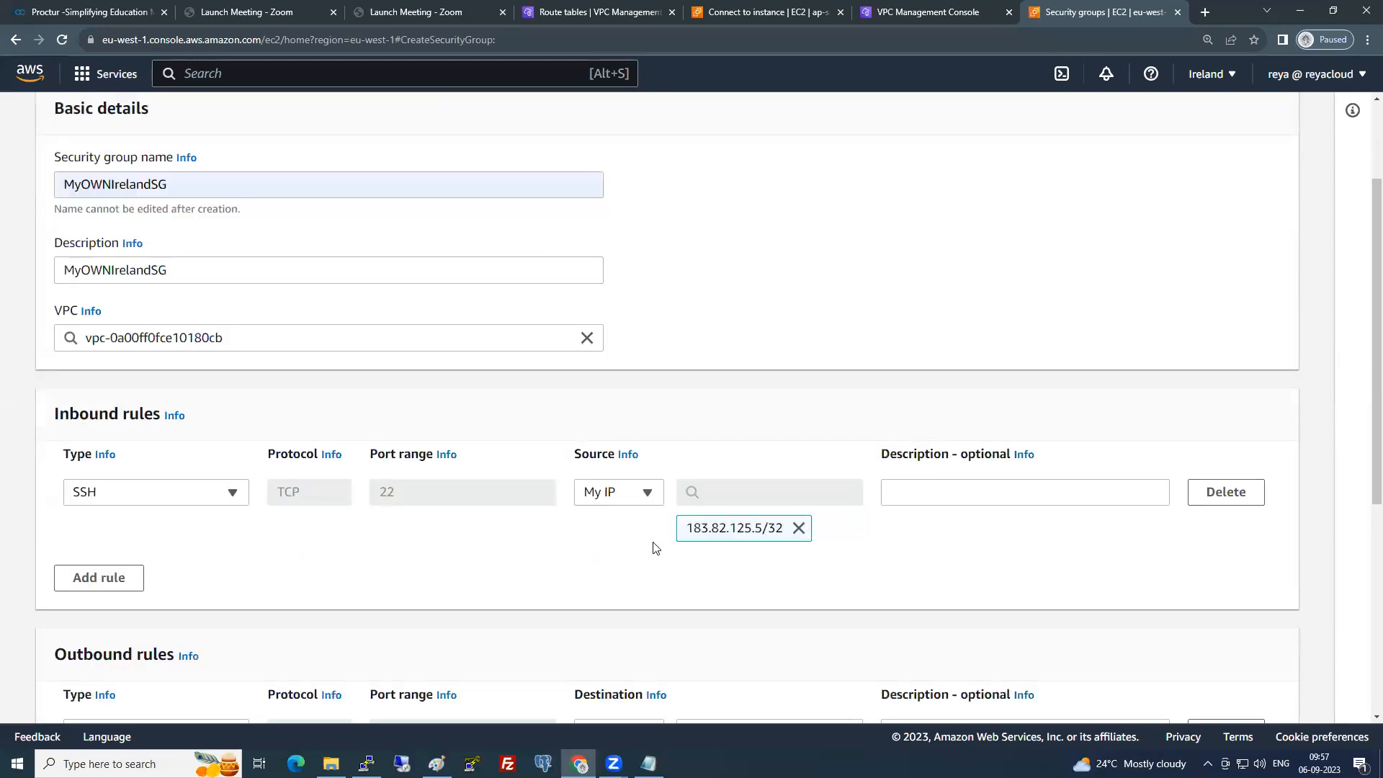
scroll(758, 602, down, 5)
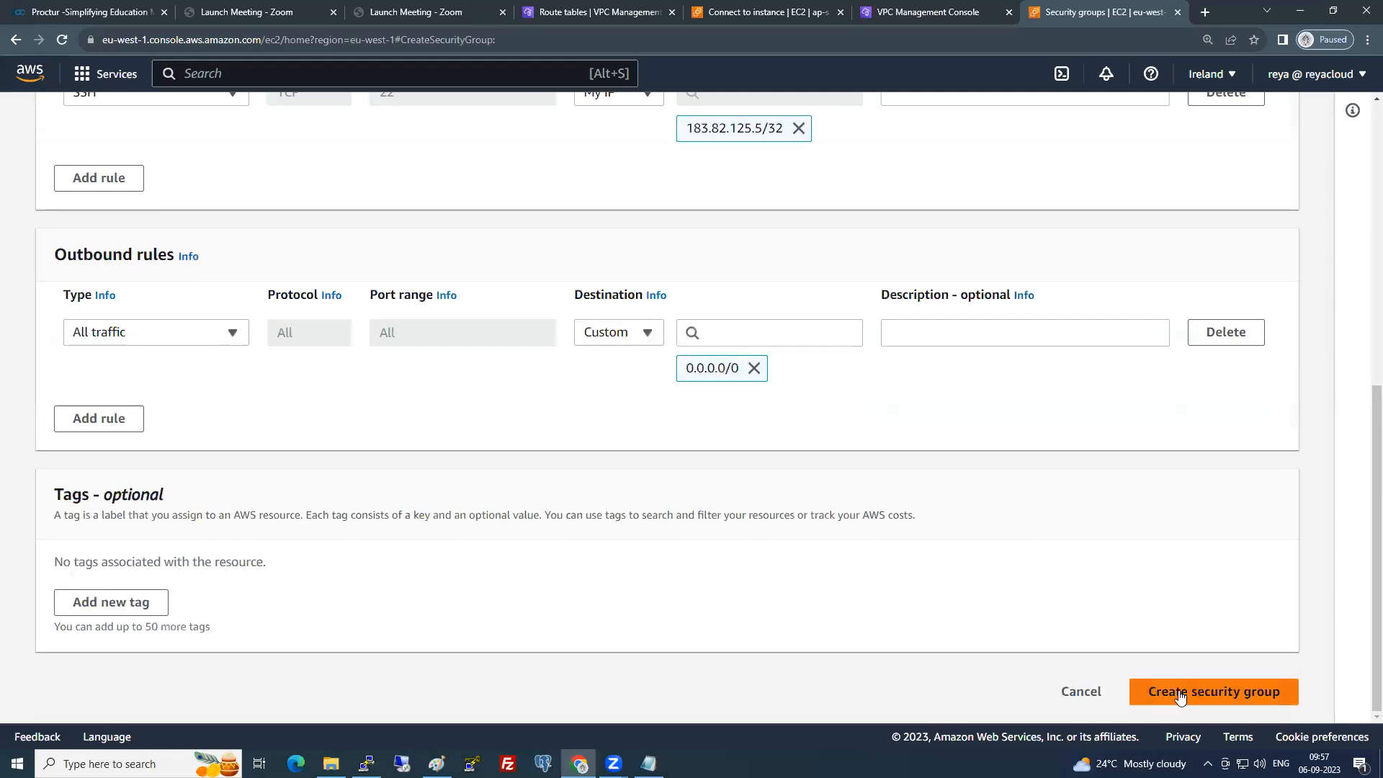
Create MyOWNIrelandSG, add an All traffic inbound rule sourced from itself, then return to Ireland Instances.
click(1181, 693)
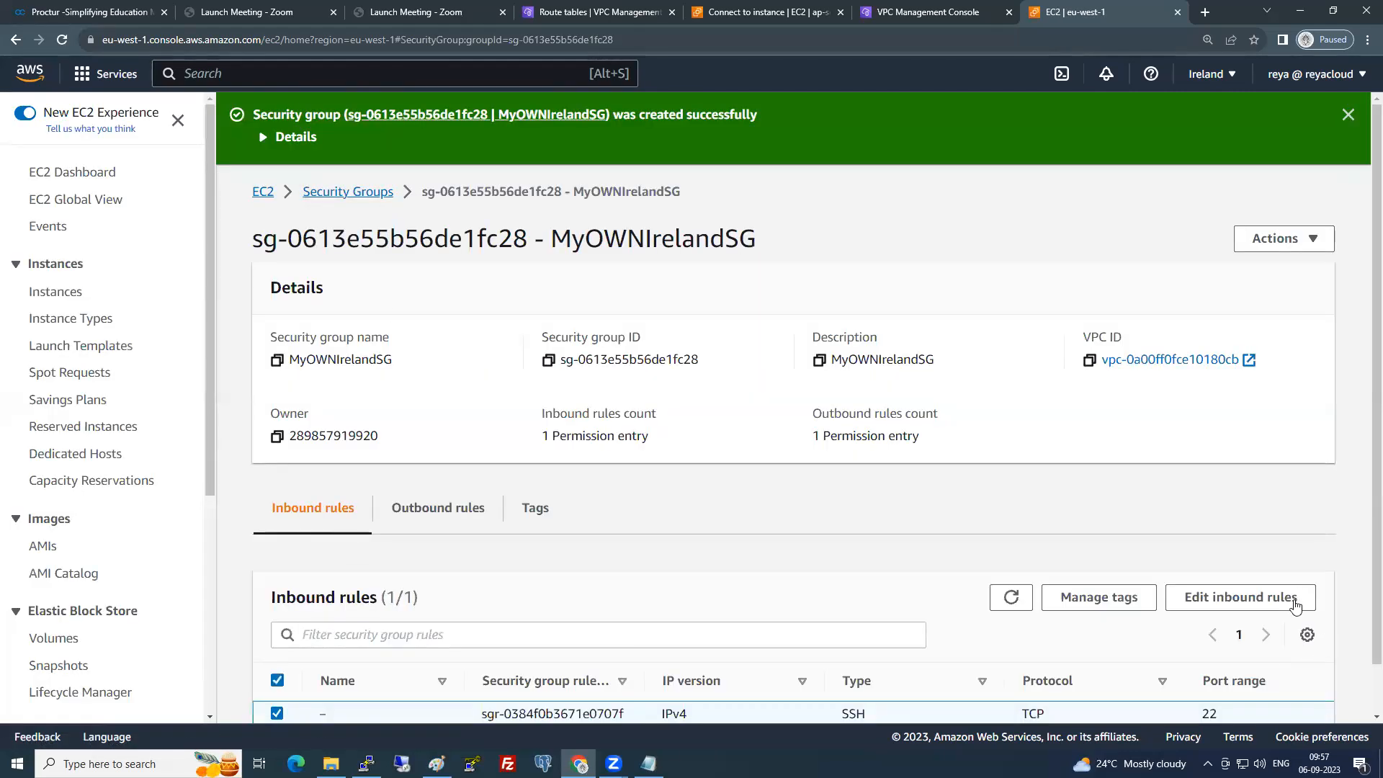
click(1291, 602)
click(100, 441)
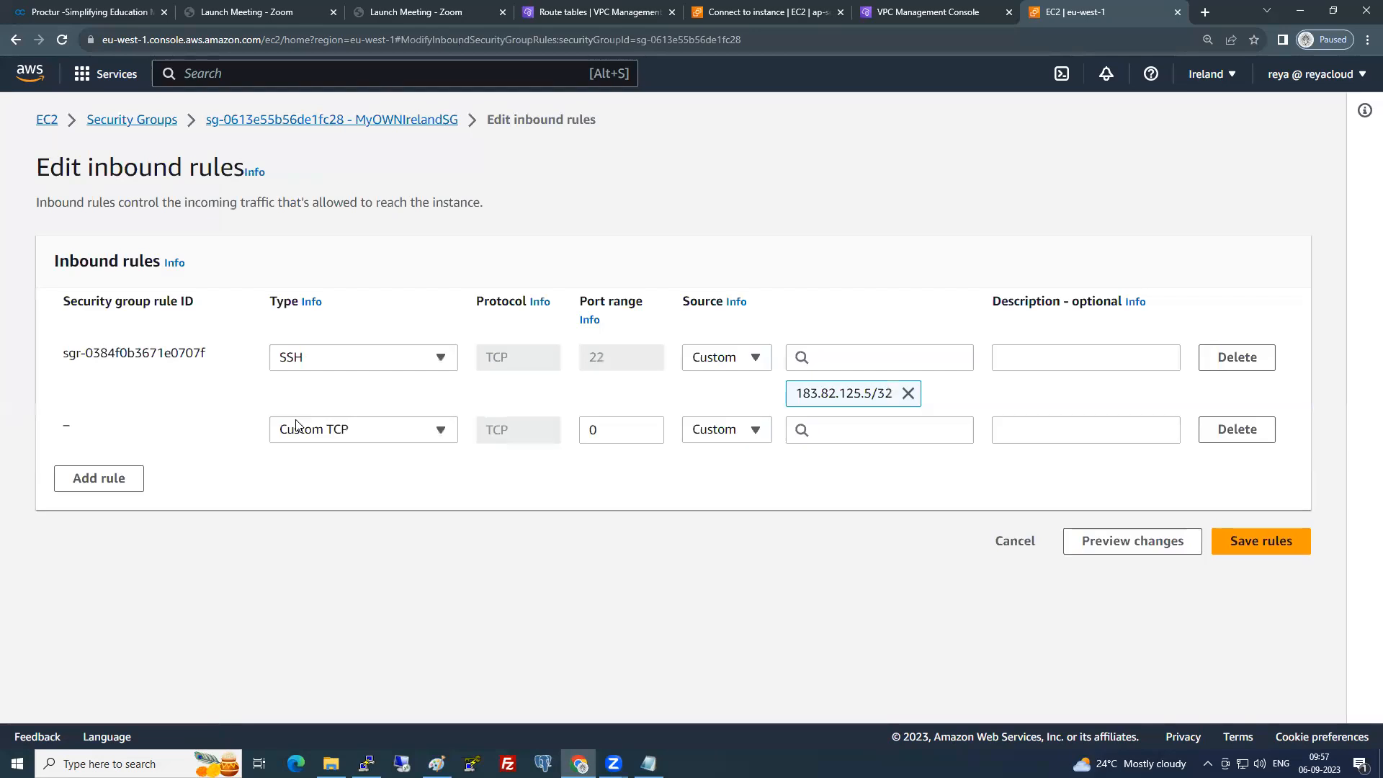
click(339, 432)
click(337, 384)
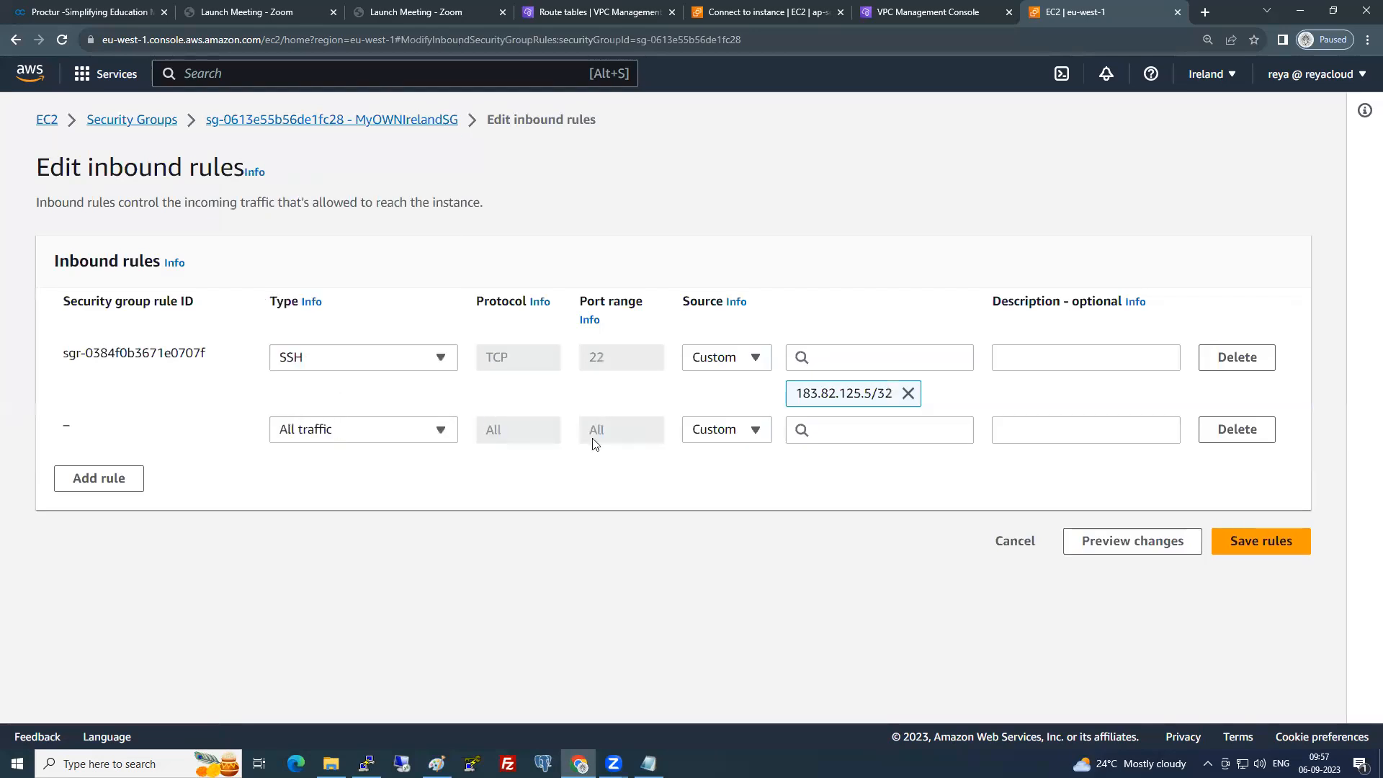
click(742, 432)
click(799, 434)
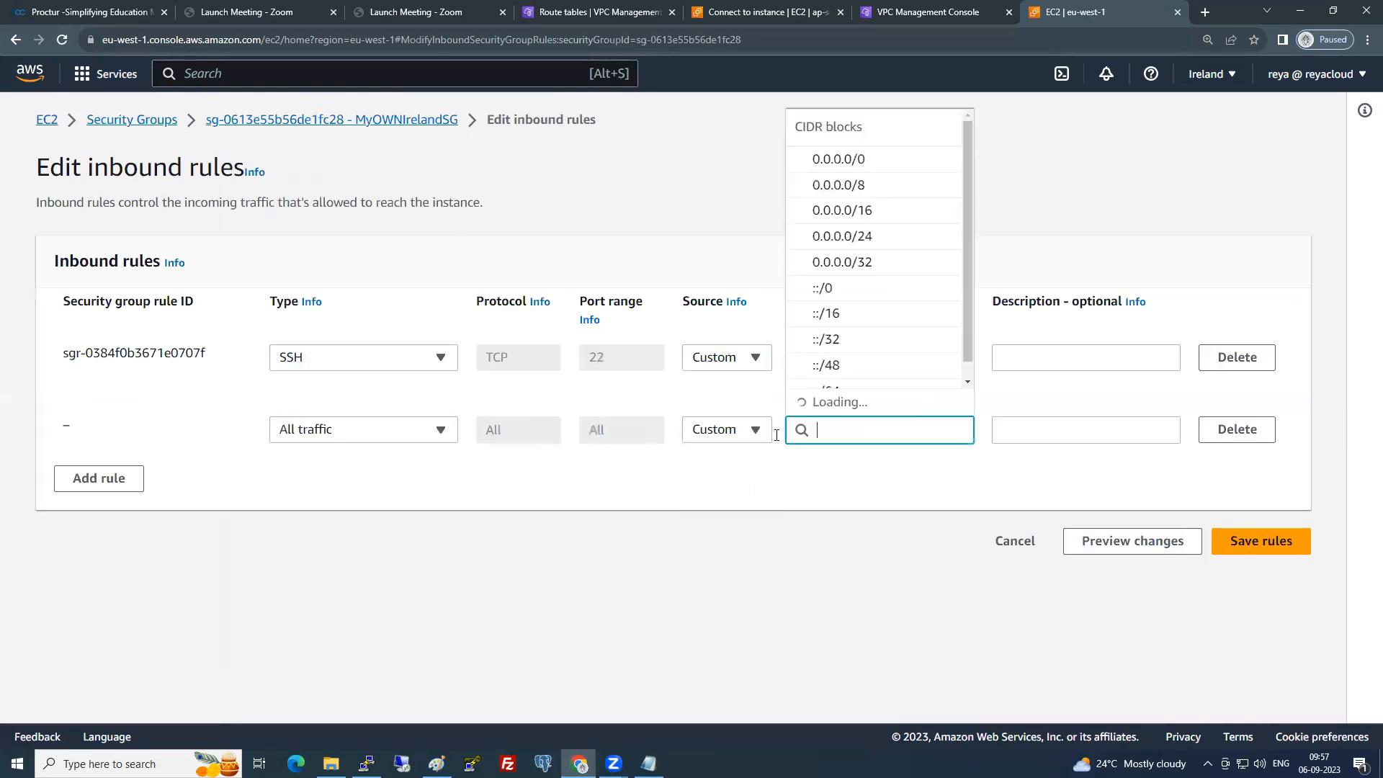
scroll(880, 340, down, 5)
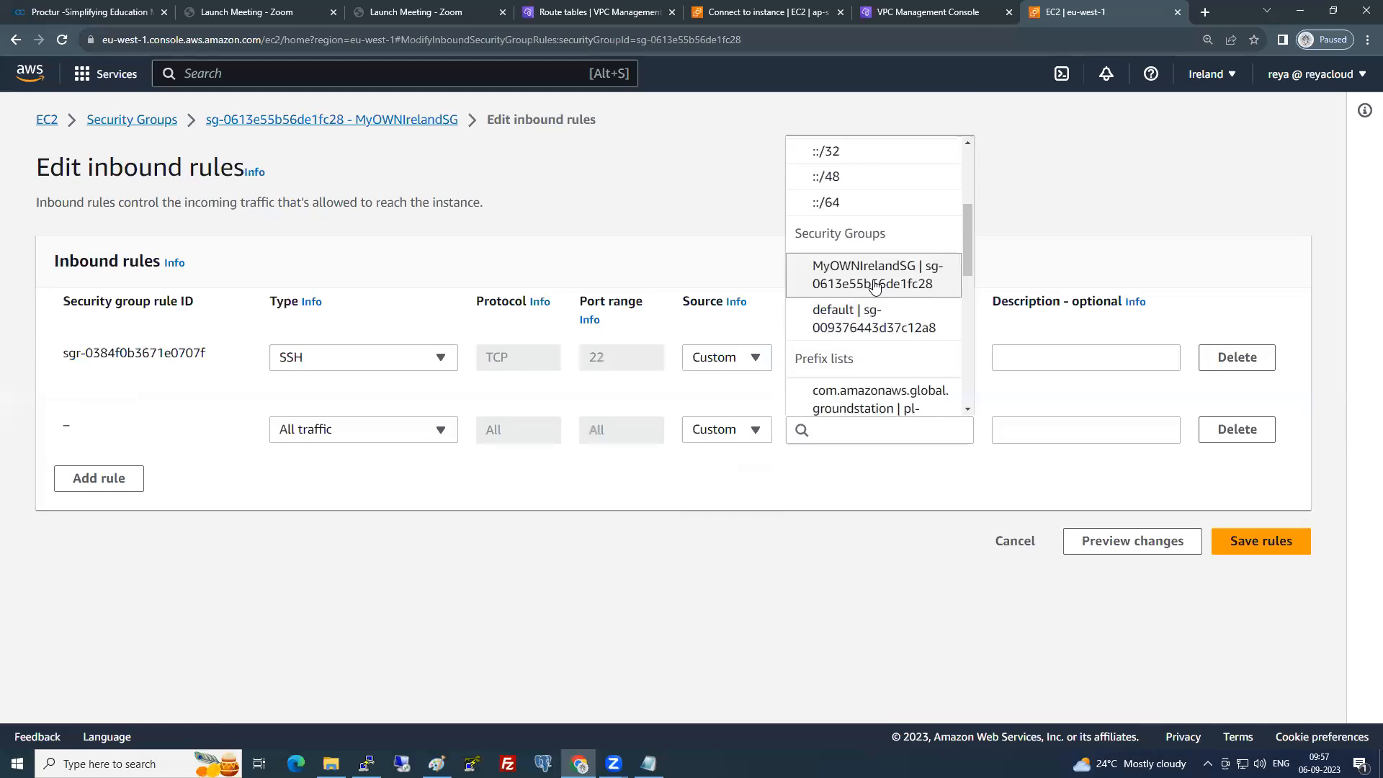
click(888, 277)
click(1278, 596)
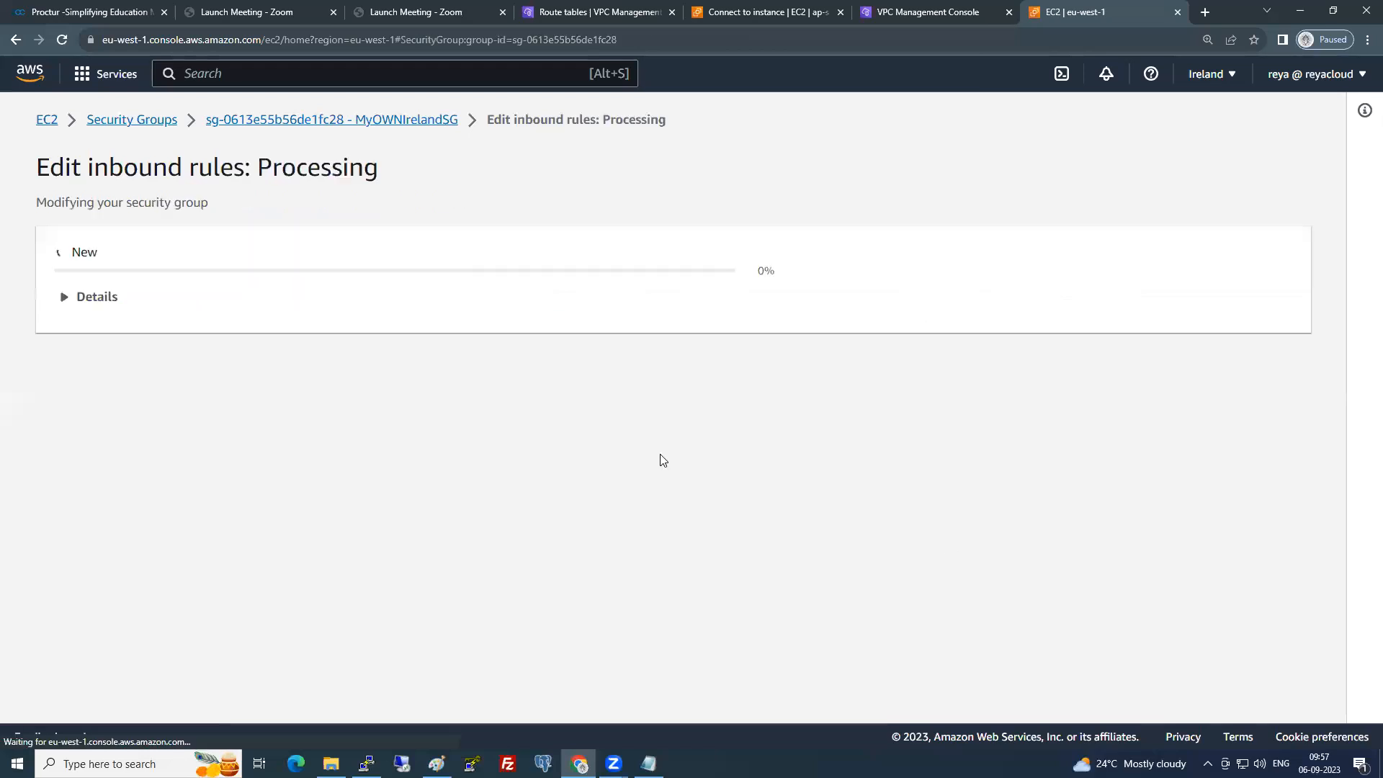
click(57, 292)
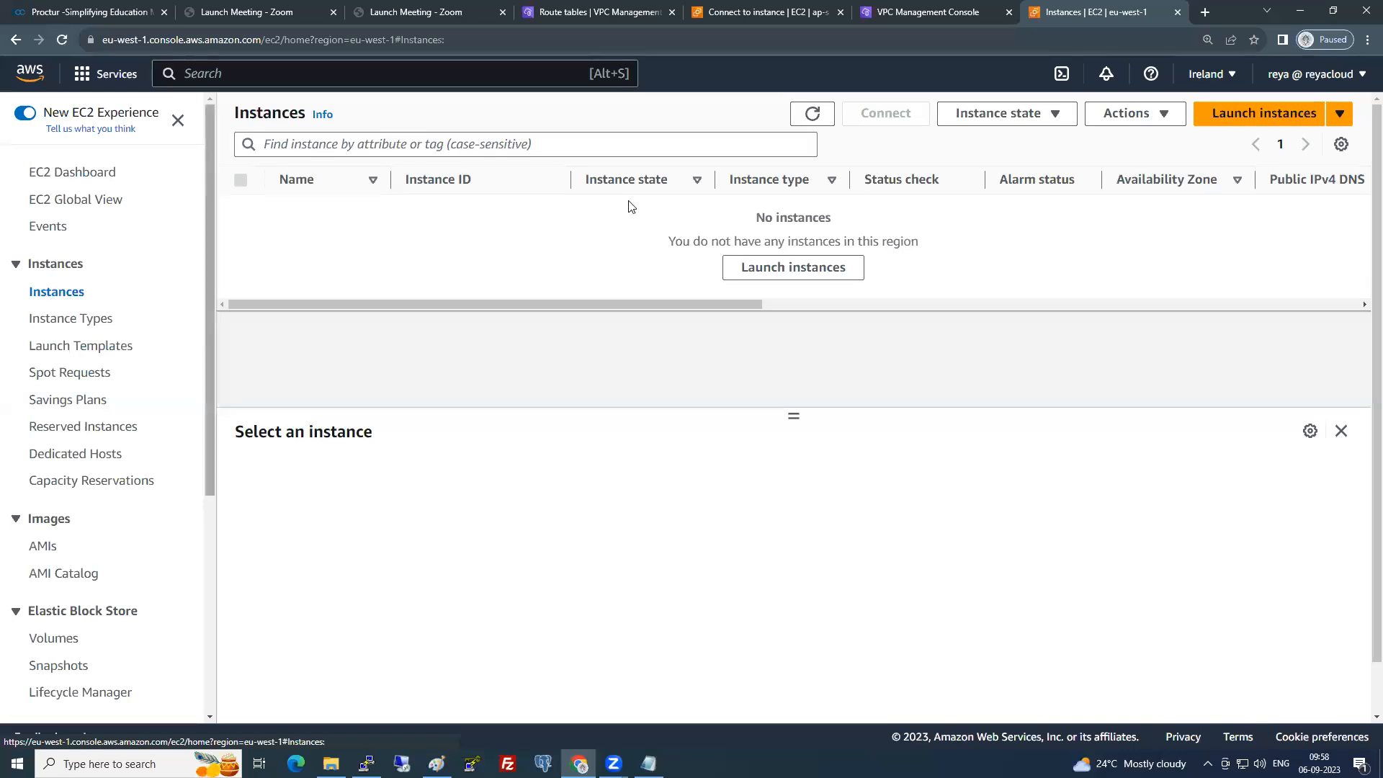
Launch a new instance named IrelandPrivateServer.
click(822, 275)
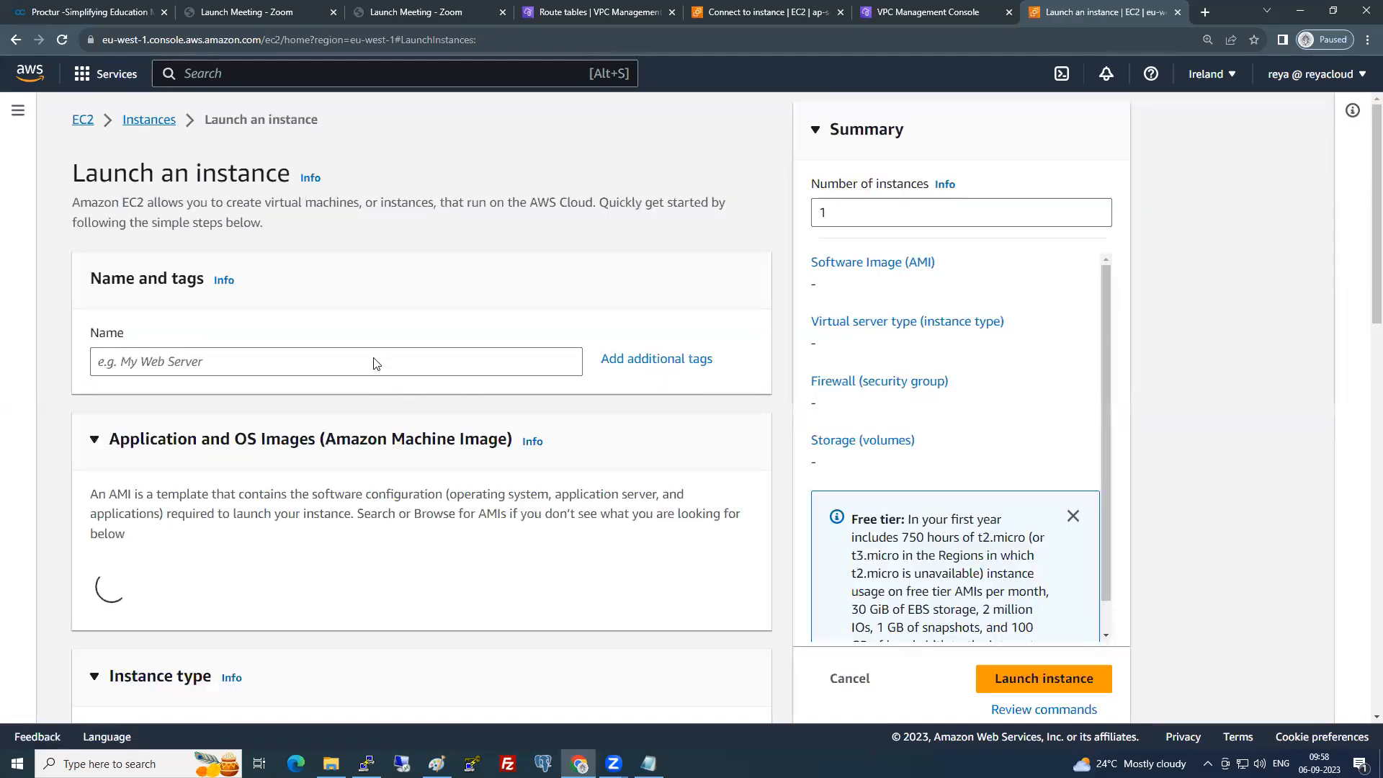
click(370, 364)
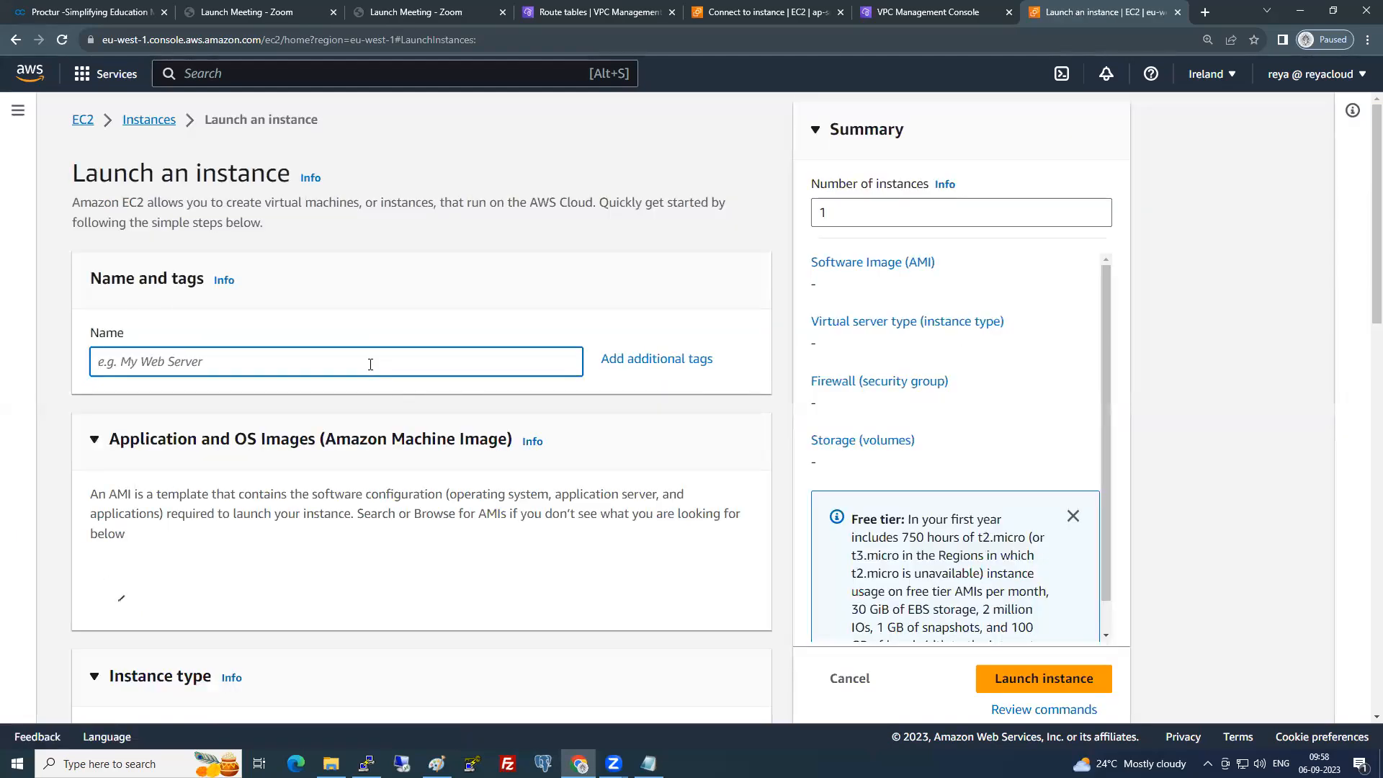
text(Ireland)
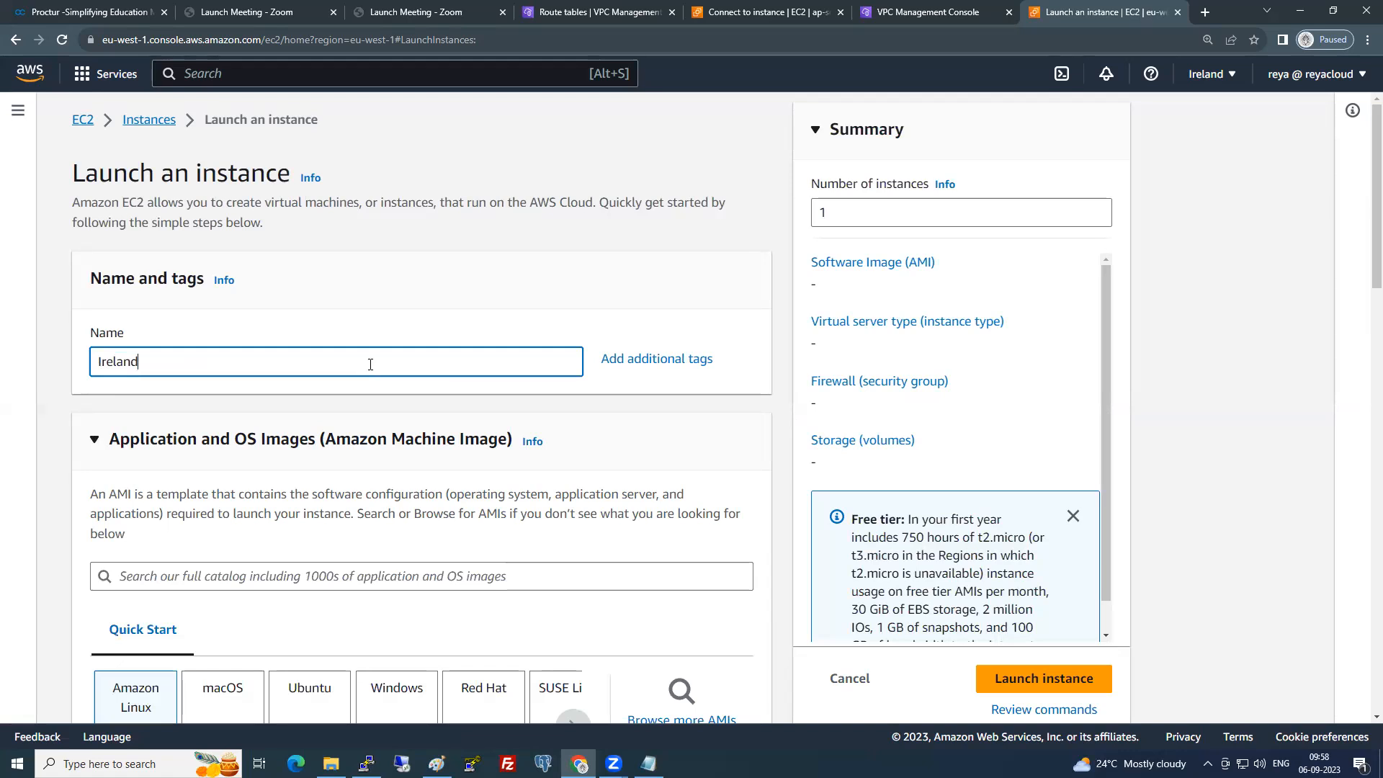
text(PrivateServer)
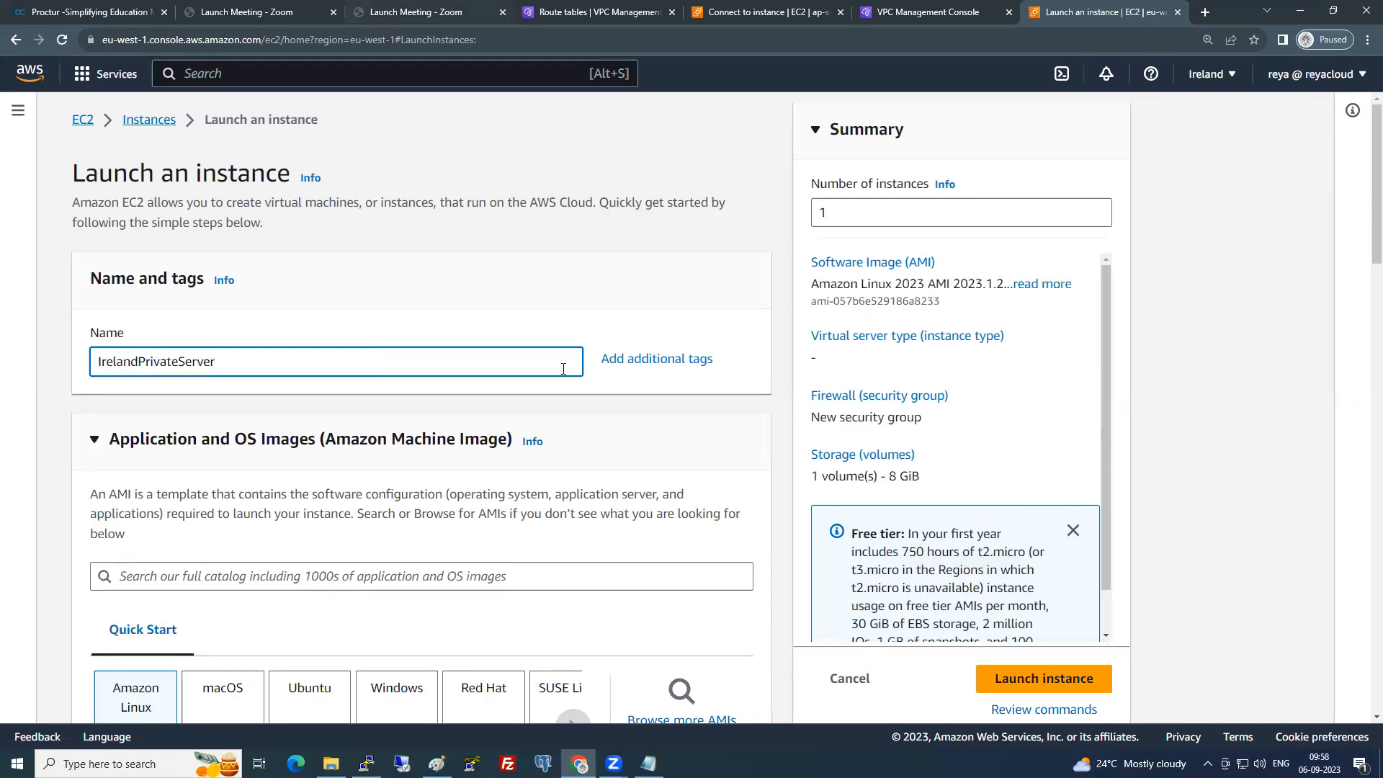
scroll(558, 498, down, 3)
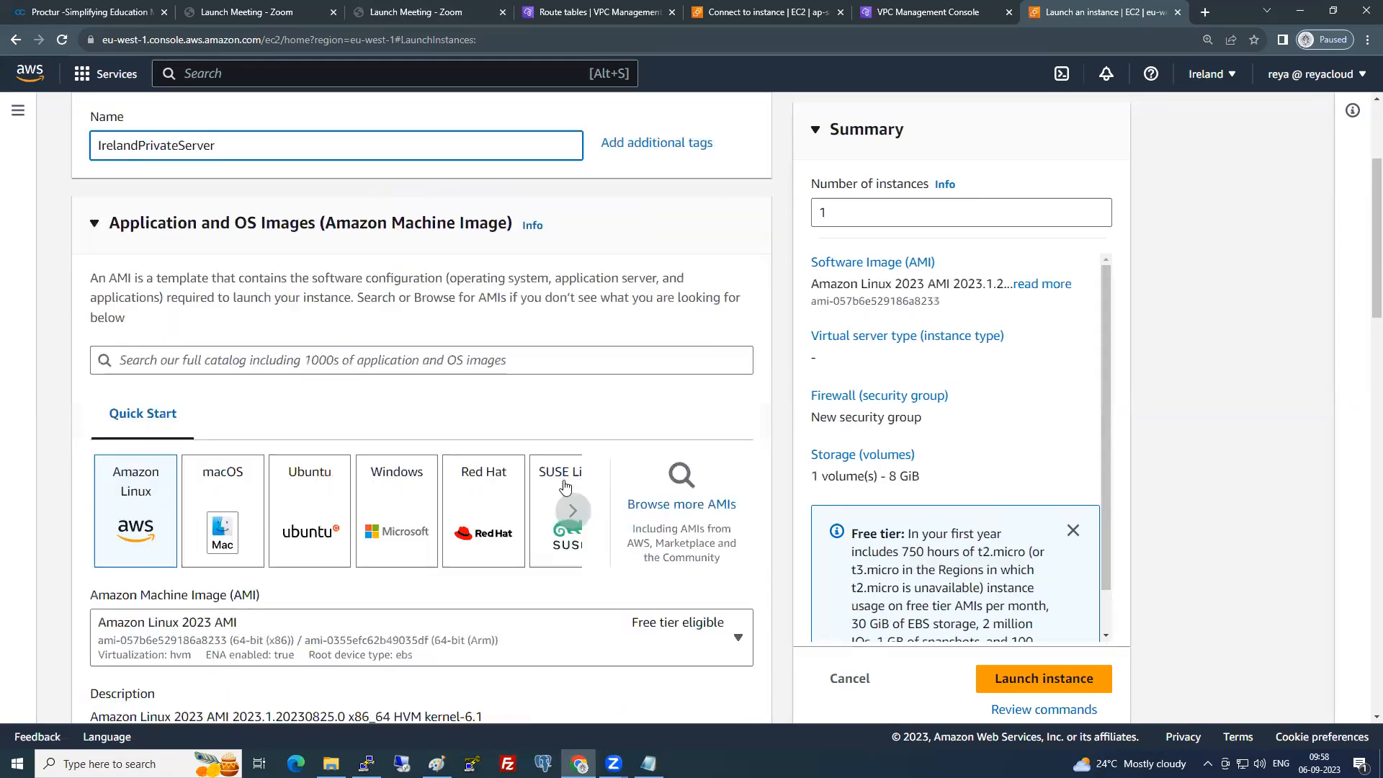
Choose the free-tier Red Hat Enterprise Linux 9 image for it.
click(675, 511)
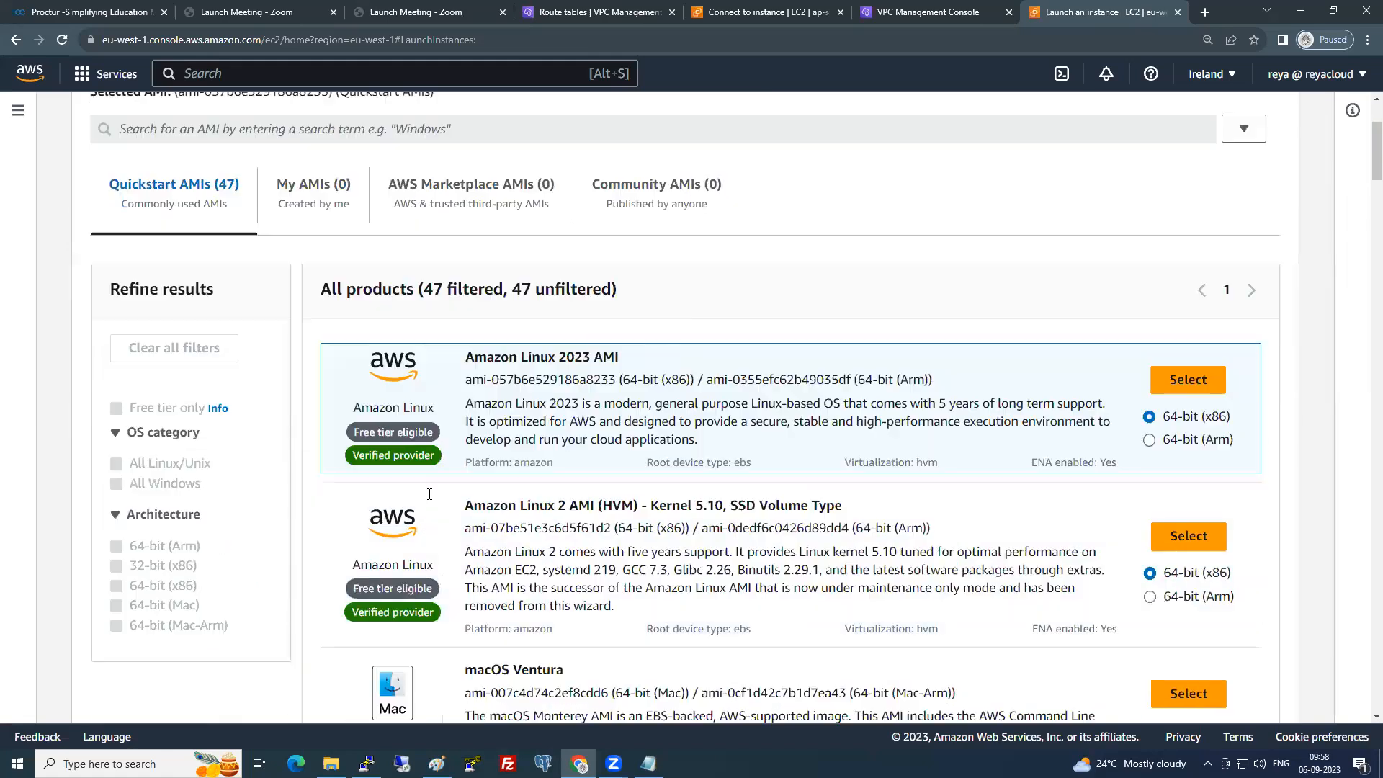
click(116, 409)
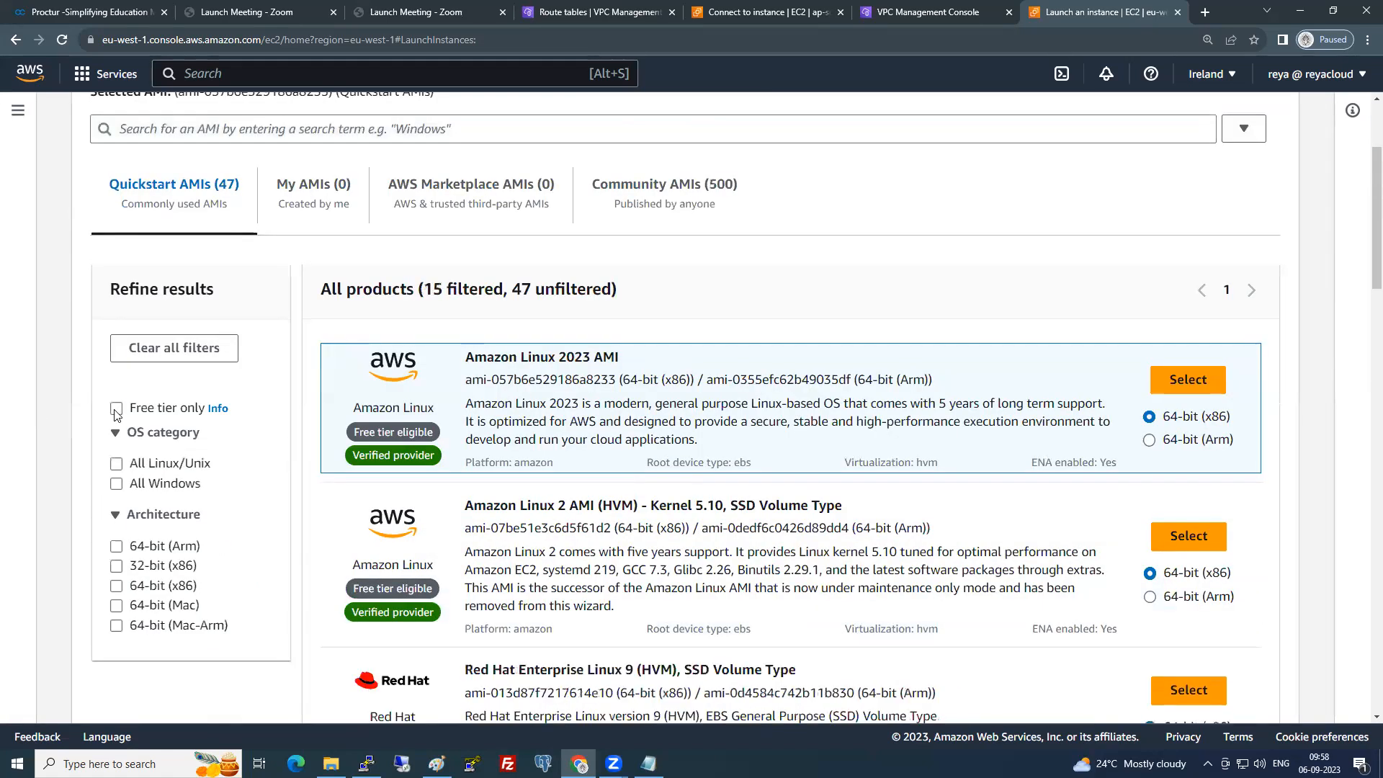
click(1181, 686)
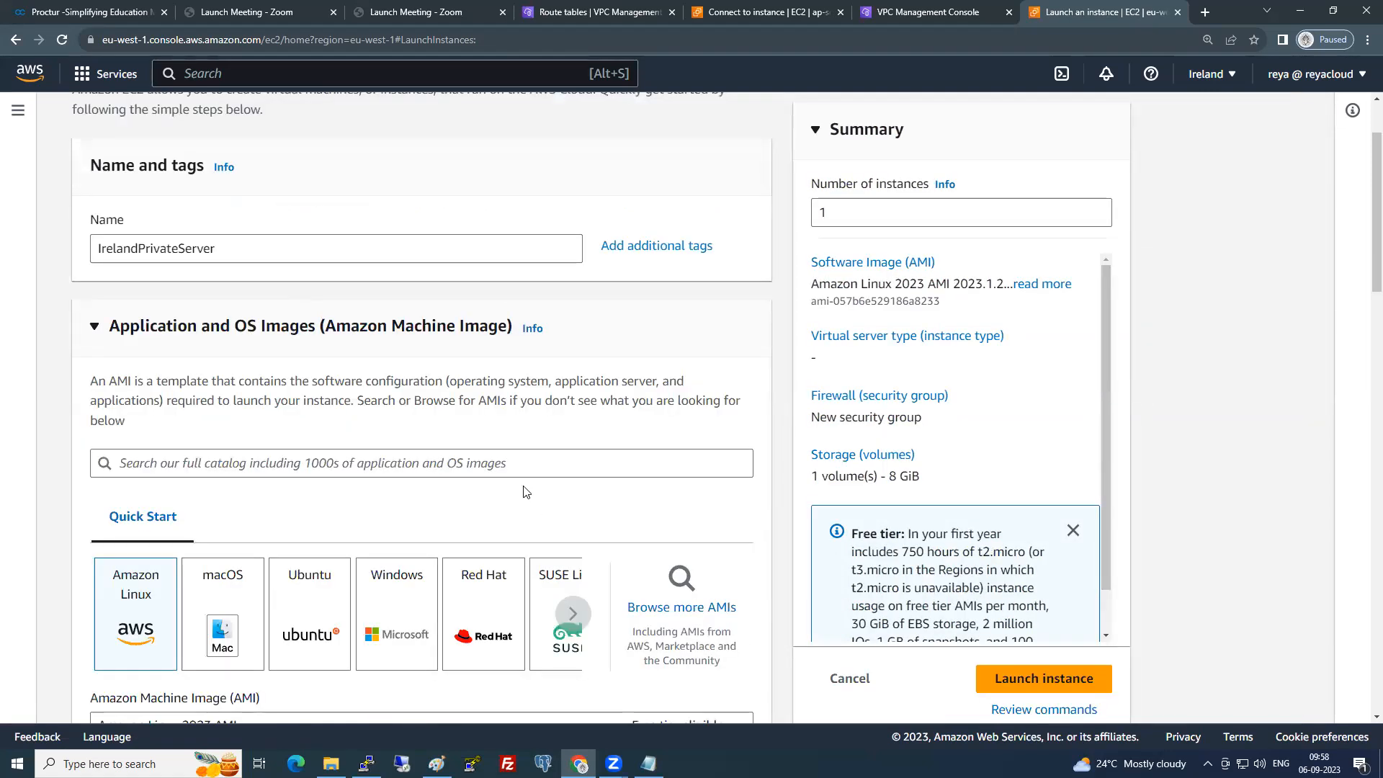
scroll(422, 481, down, 1)
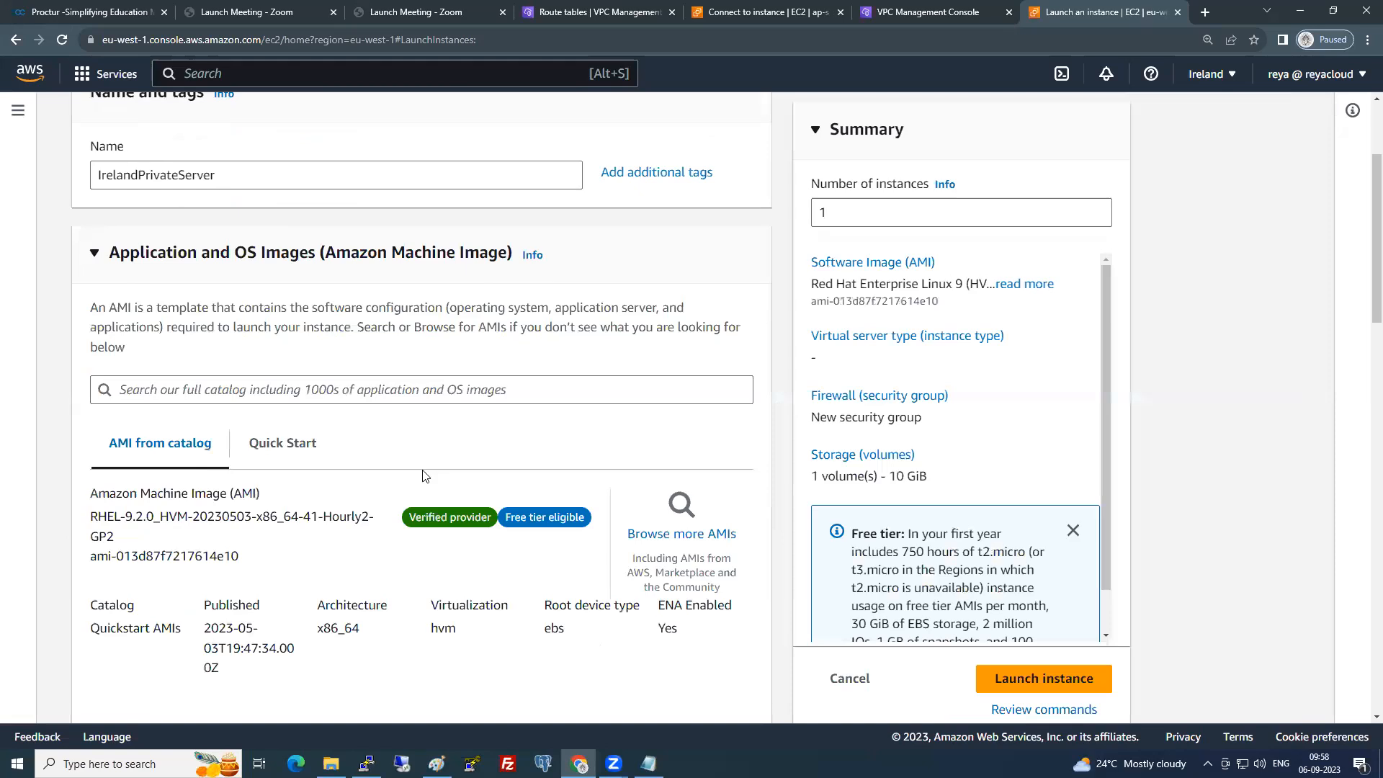
scroll(423, 475, down, 10)
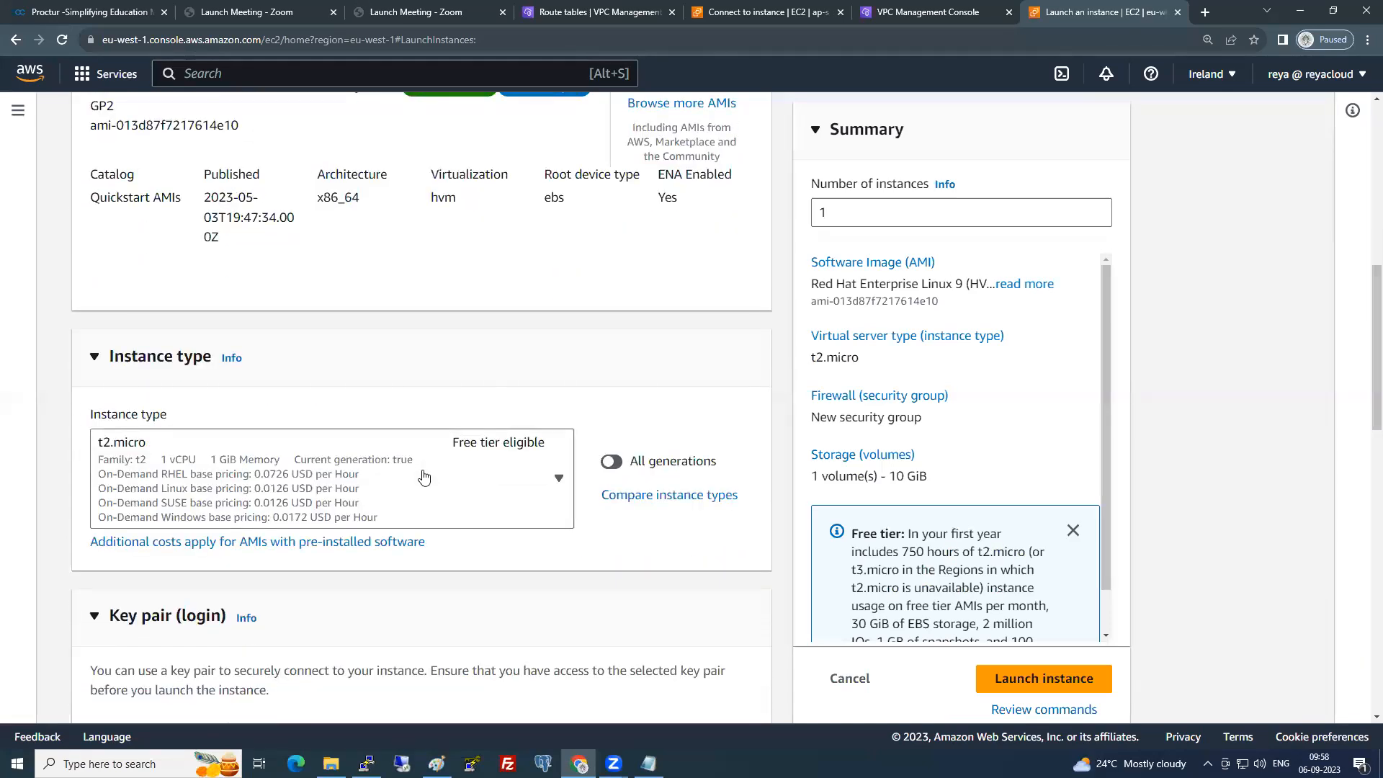
click(410, 407)
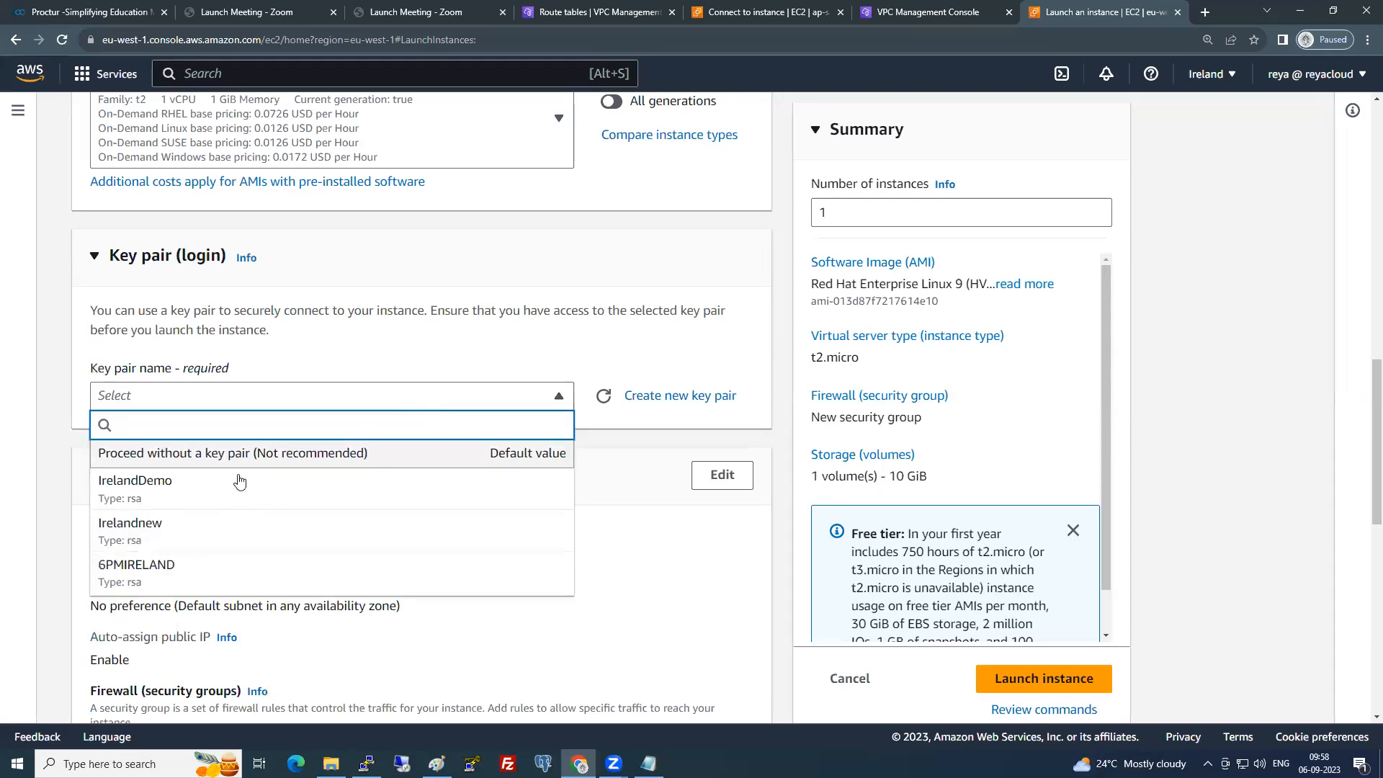
Create an RSA key pair named 9AMIRELAND, downloading its .pem file.
click(684, 373)
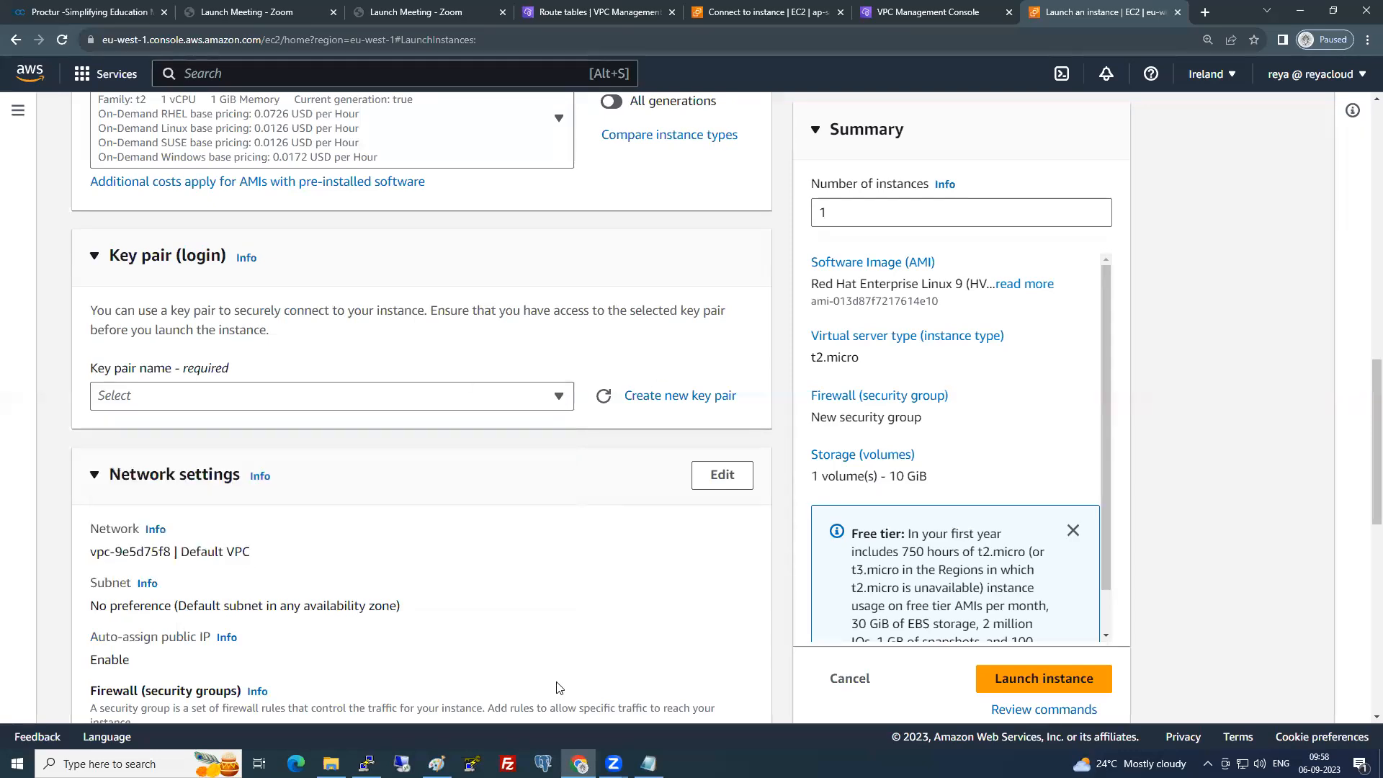
key(alt+Tab)
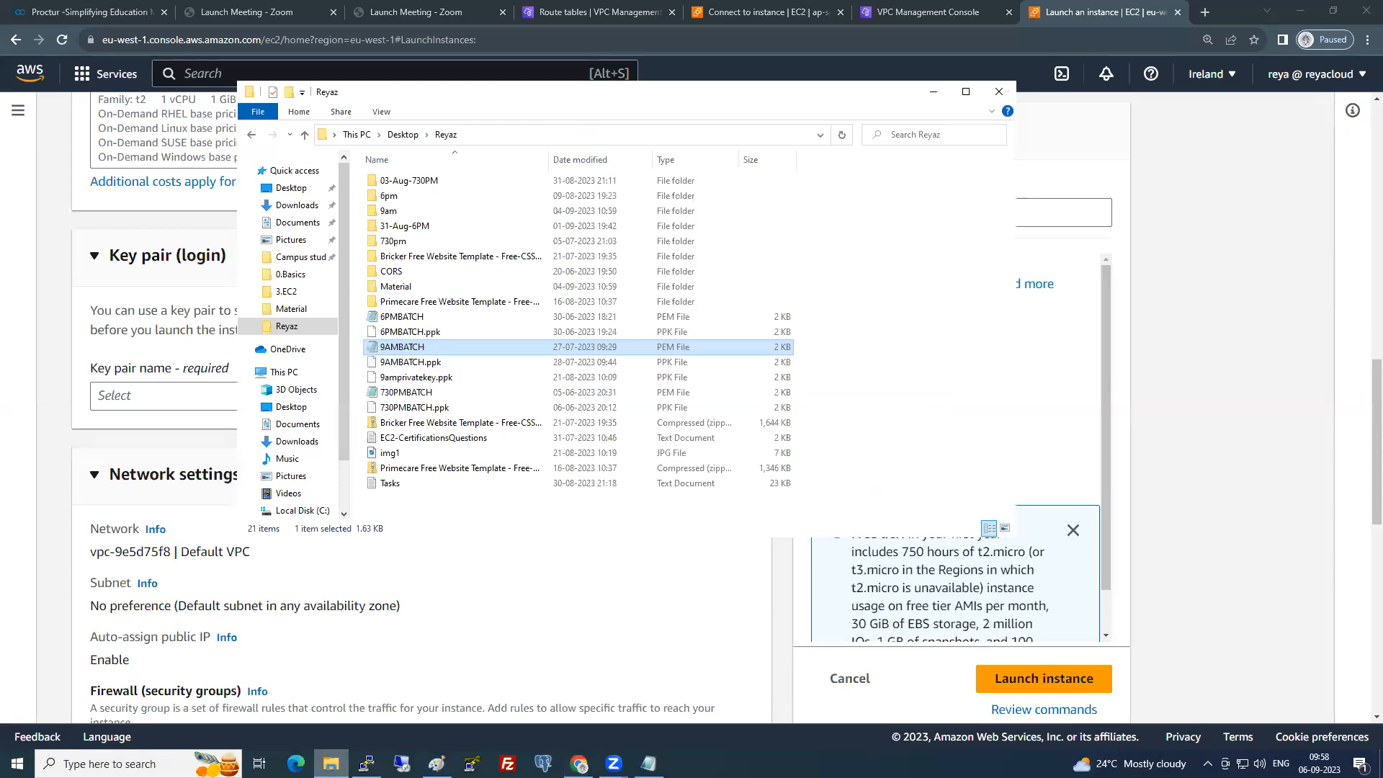
key(alt+Tab)
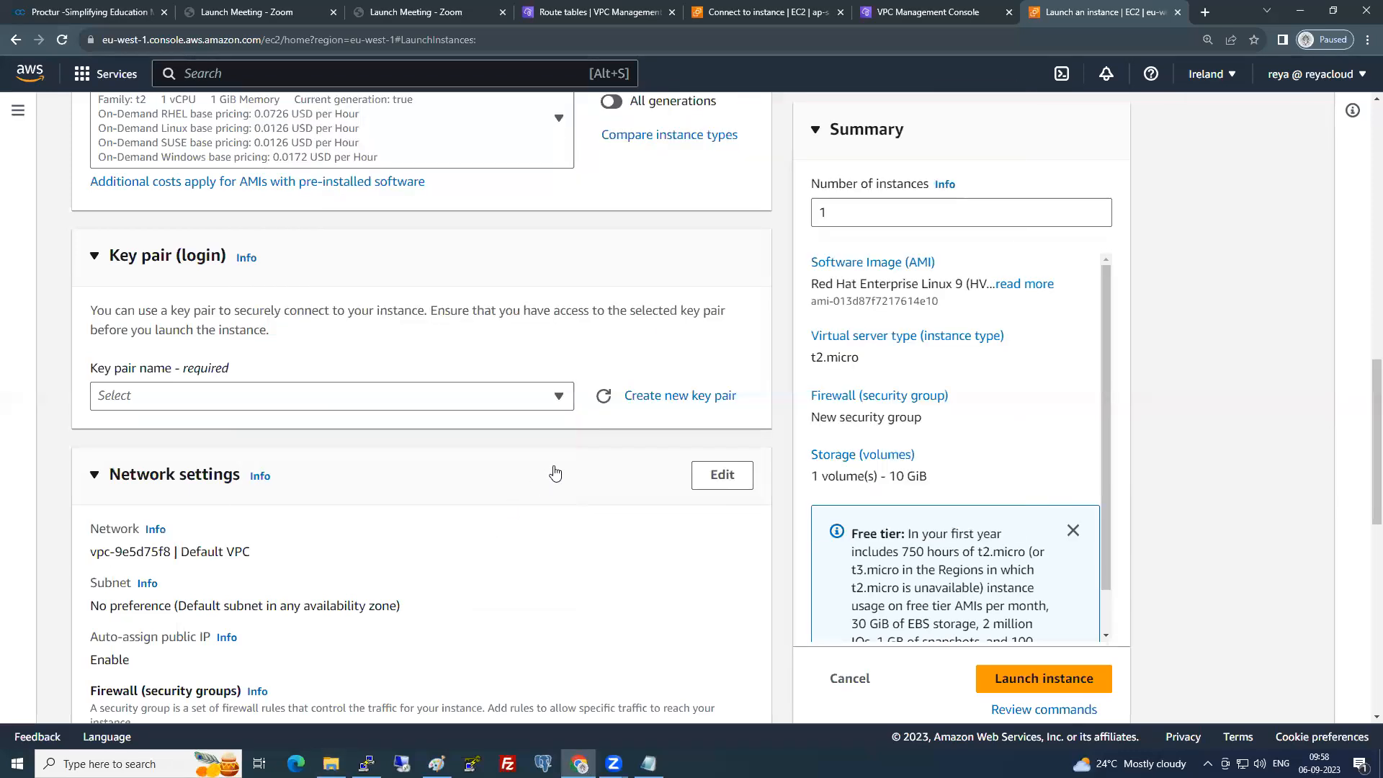
click(684, 400)
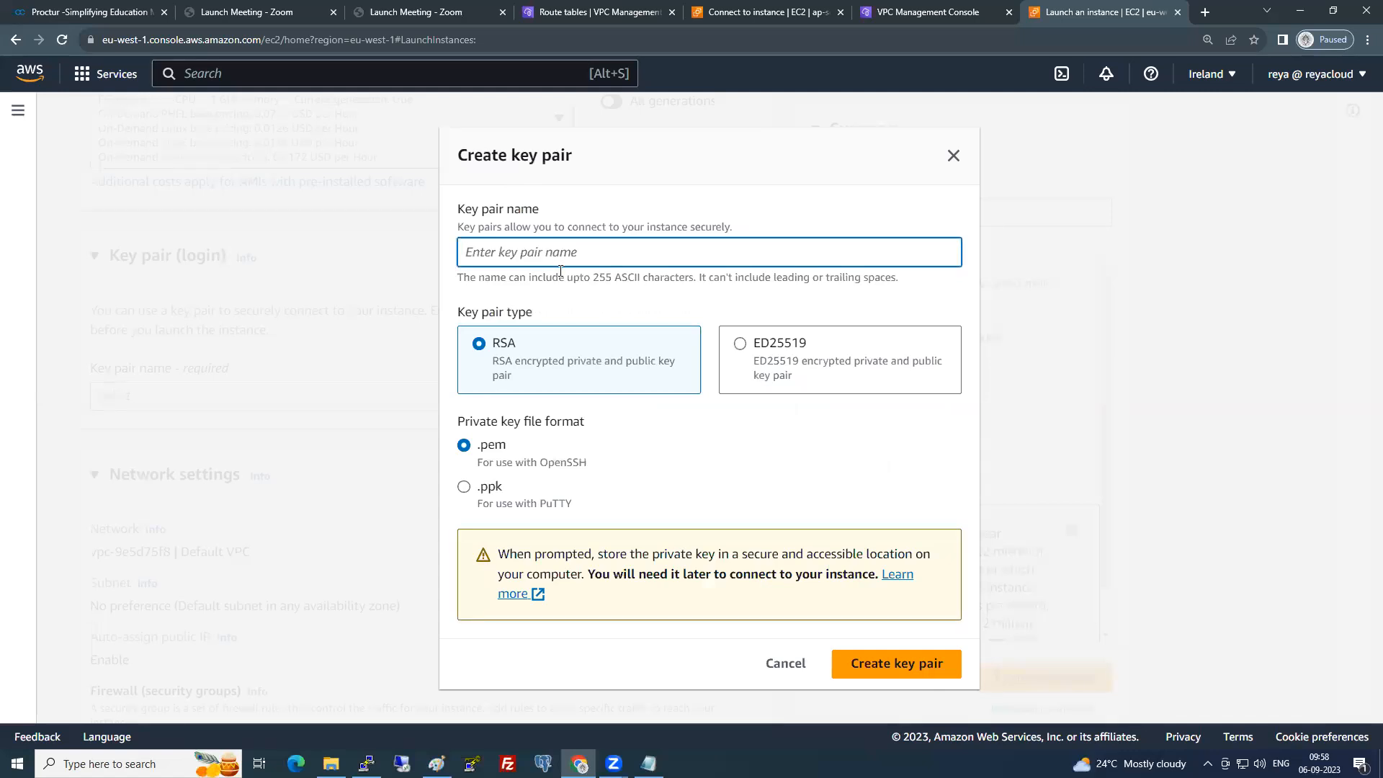
text(9AMIRELAND)
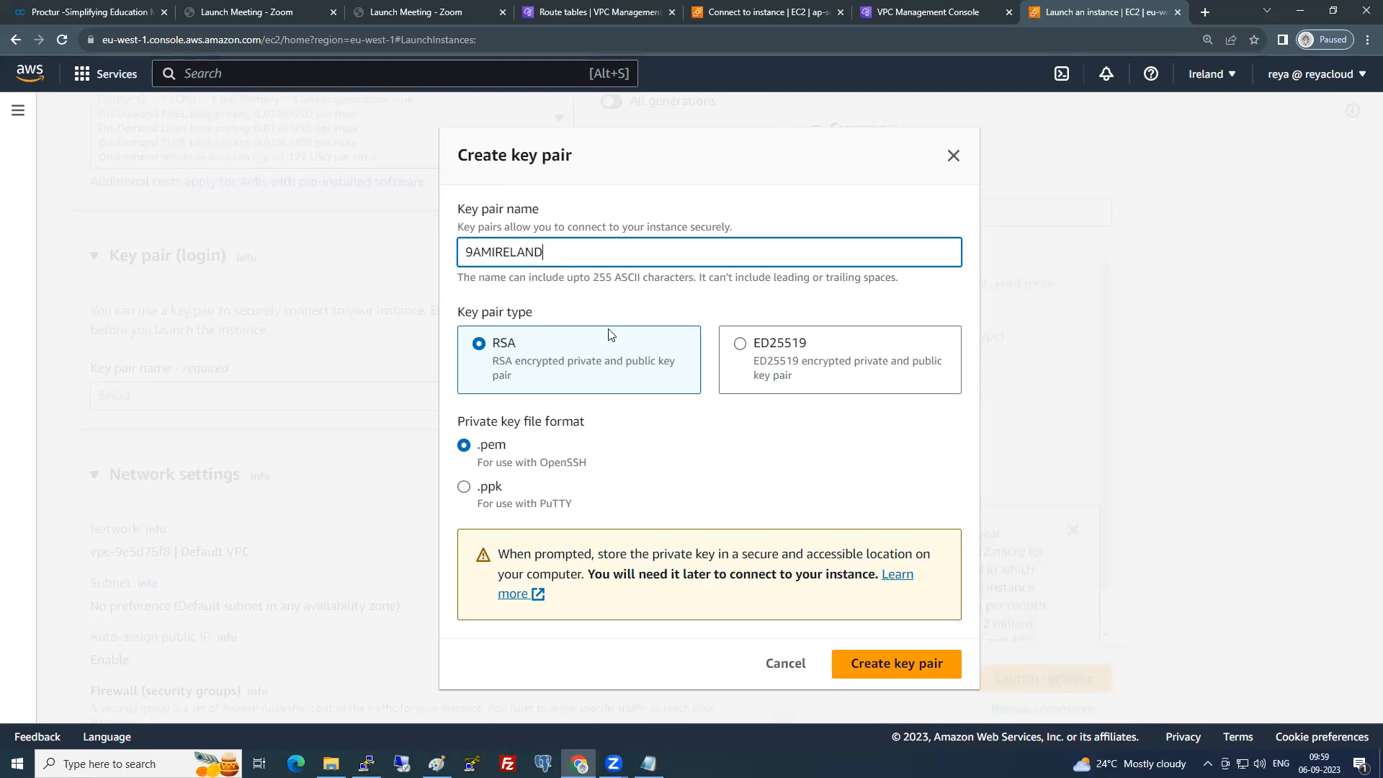
click(540, 357)
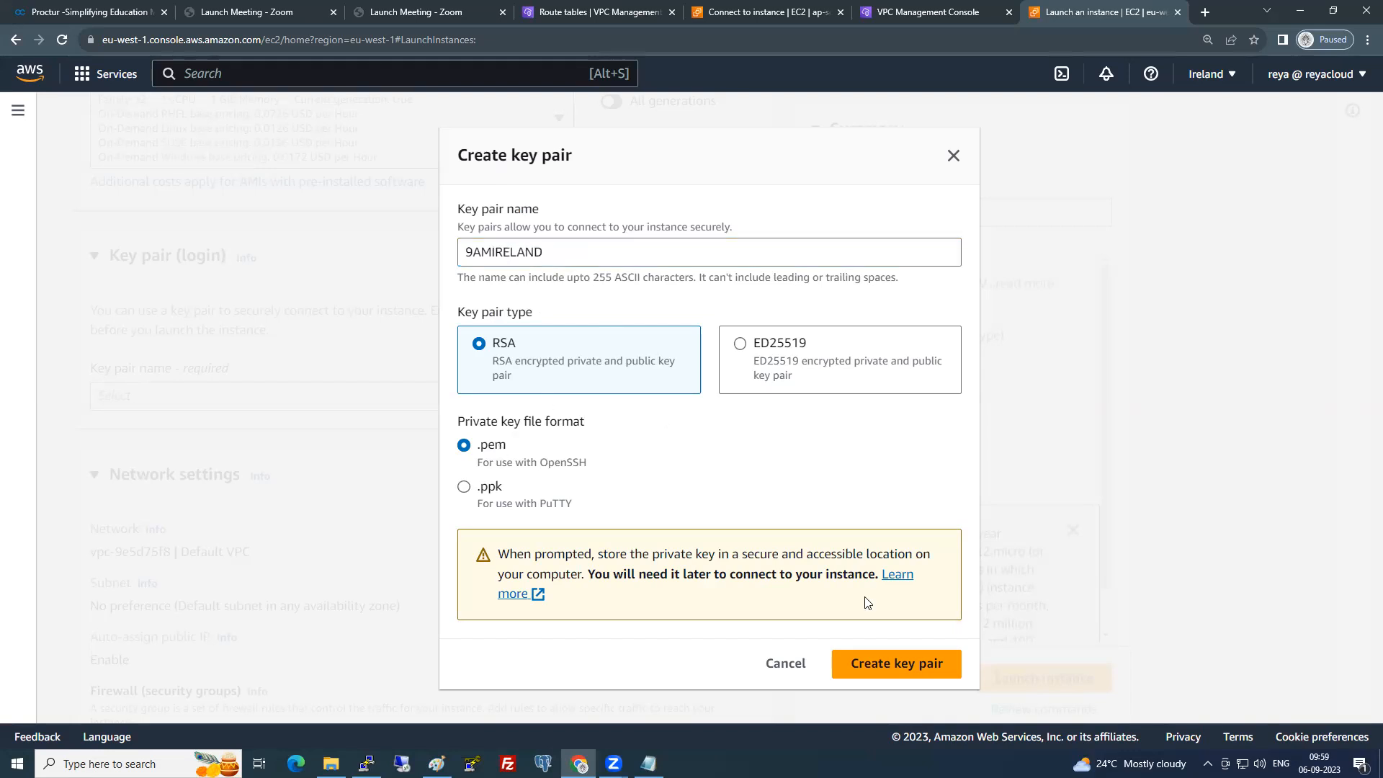
click(906, 670)
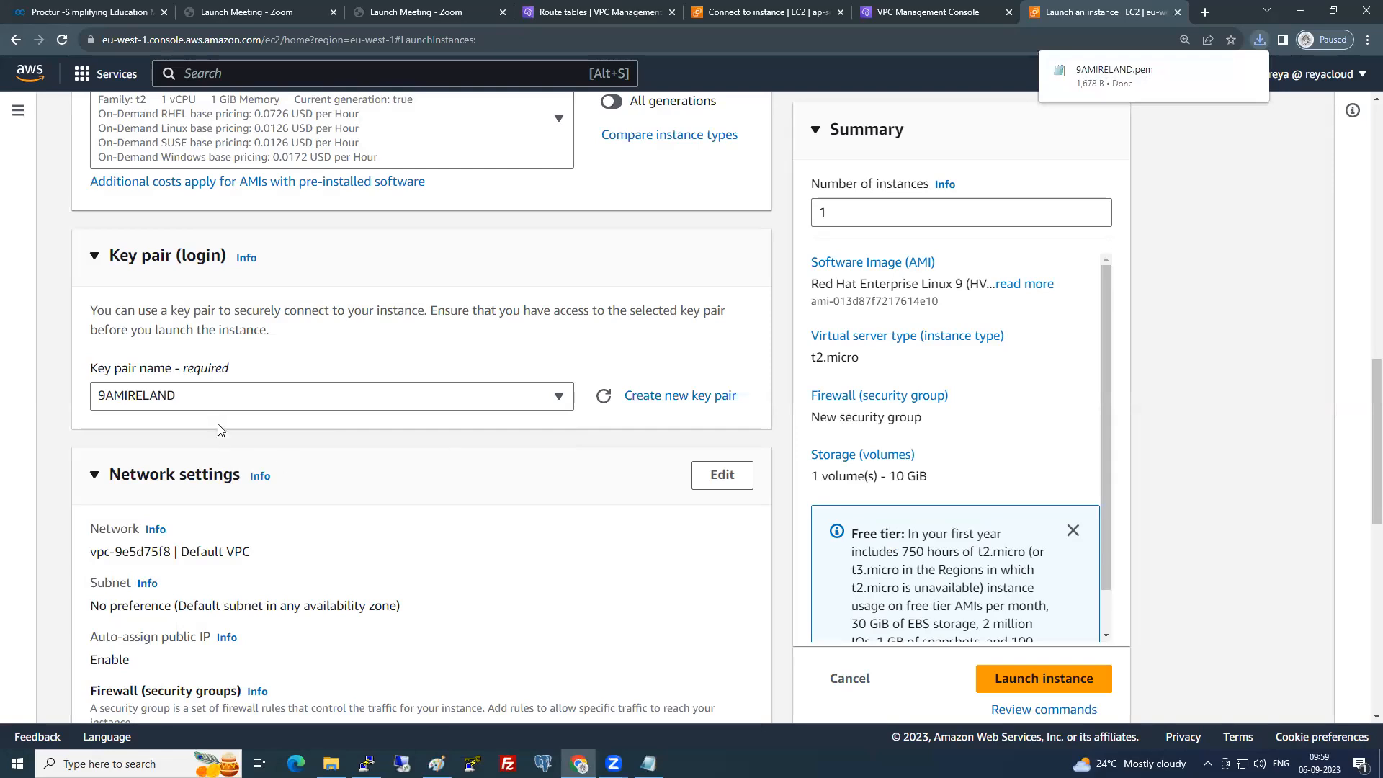
Set the instance's network to IrelandVPC and the Private Subnet.
scroll(549, 509, down, 3)
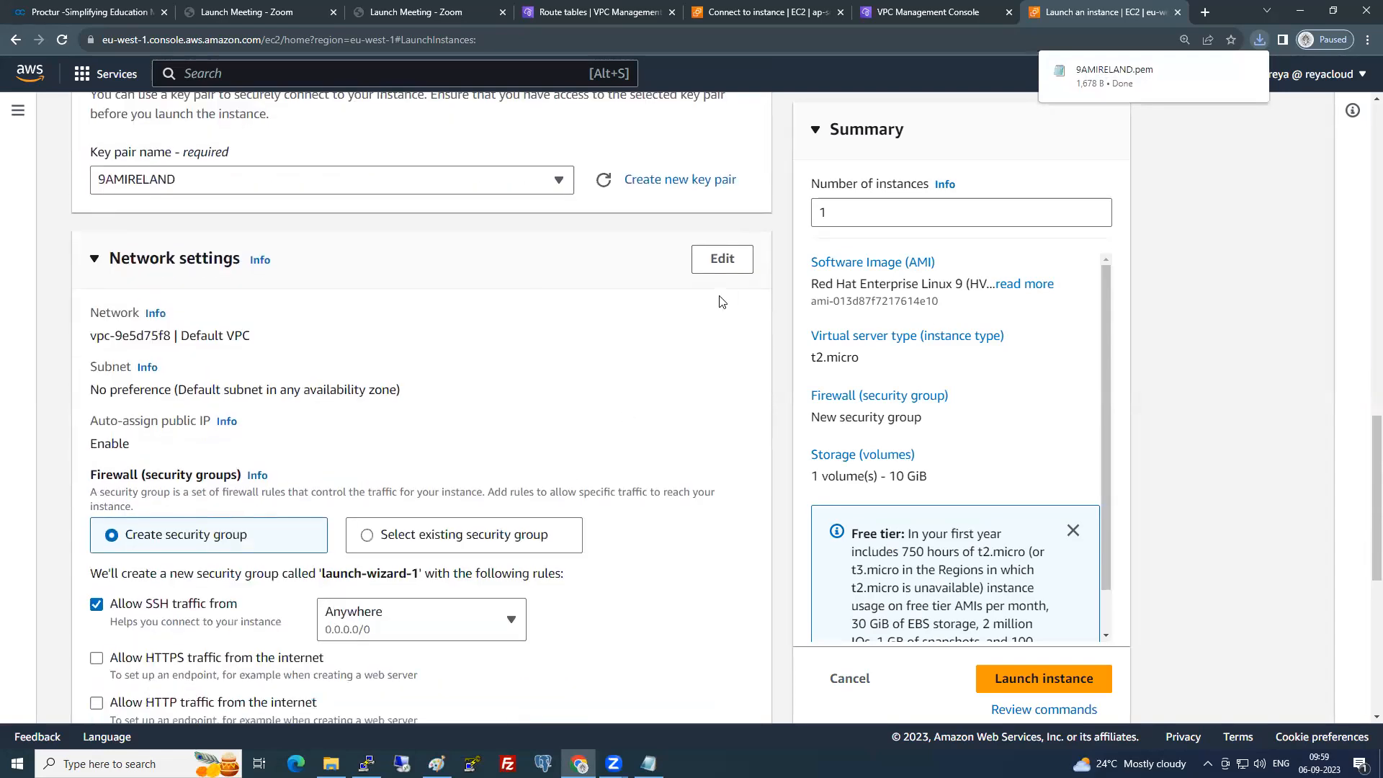
click(723, 258)
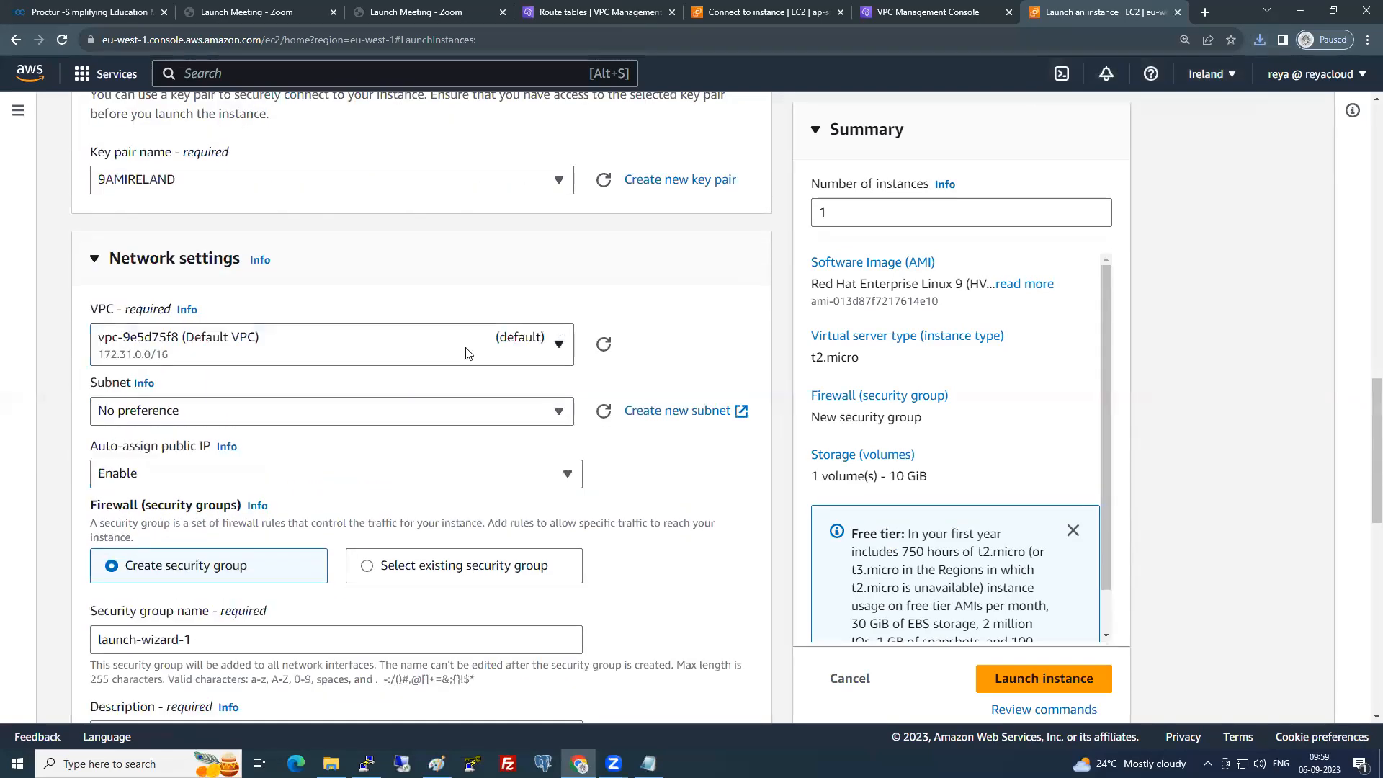
click(467, 353)
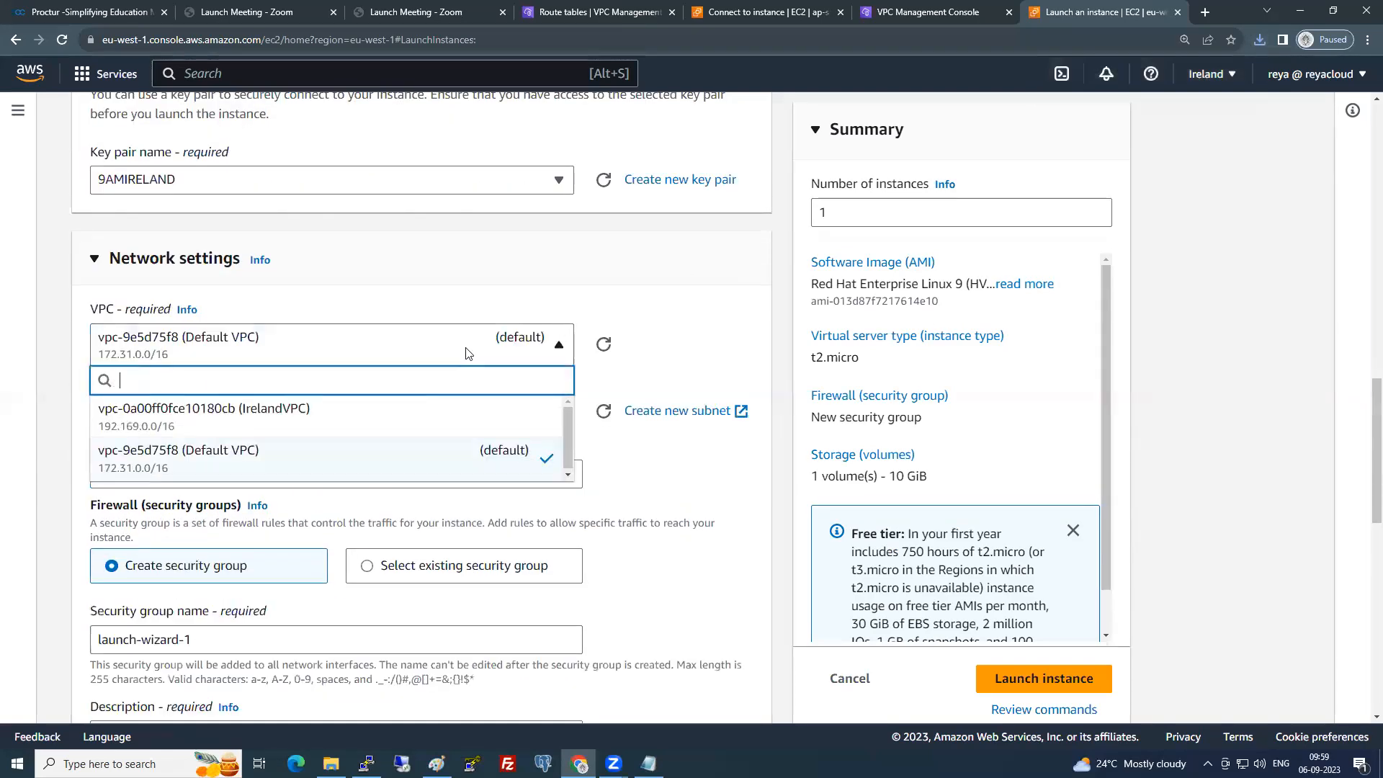
click(393, 436)
click(369, 436)
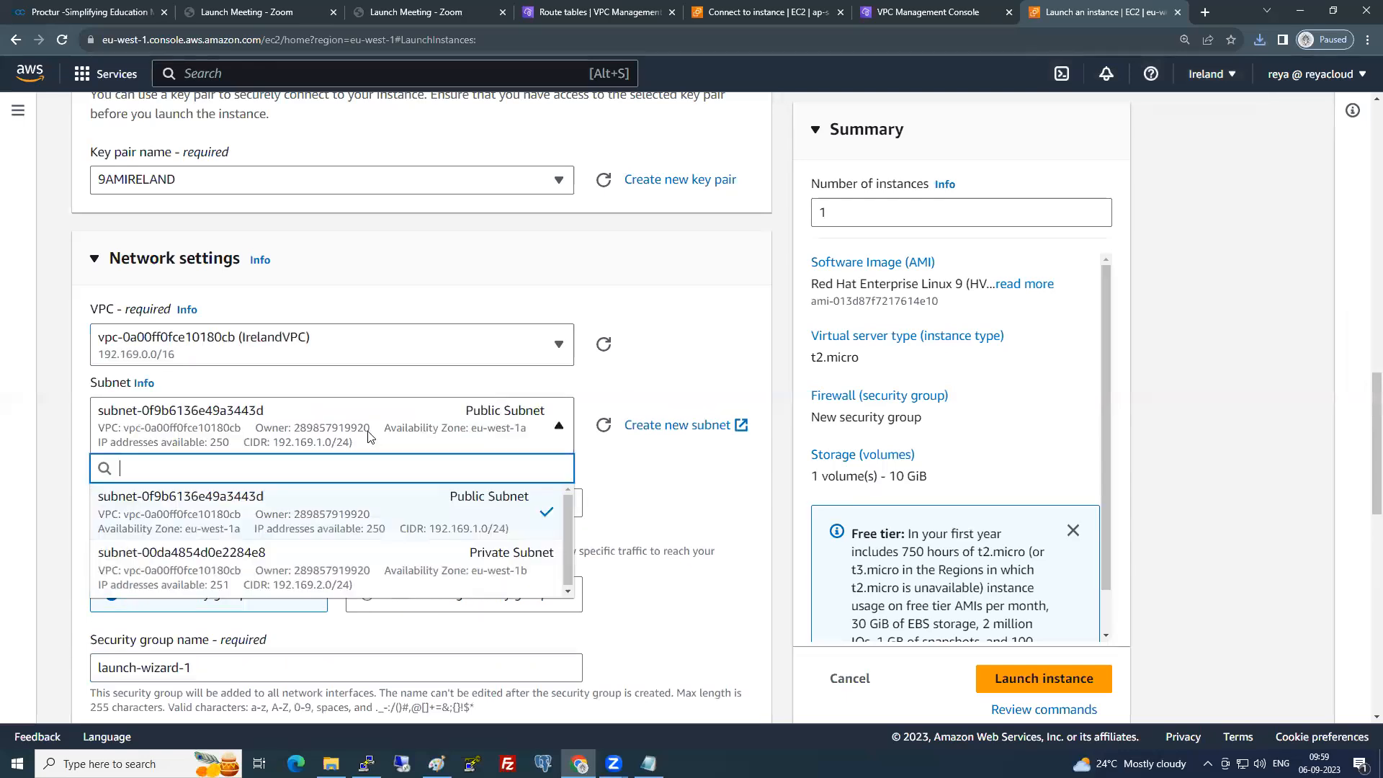
click(450, 578)
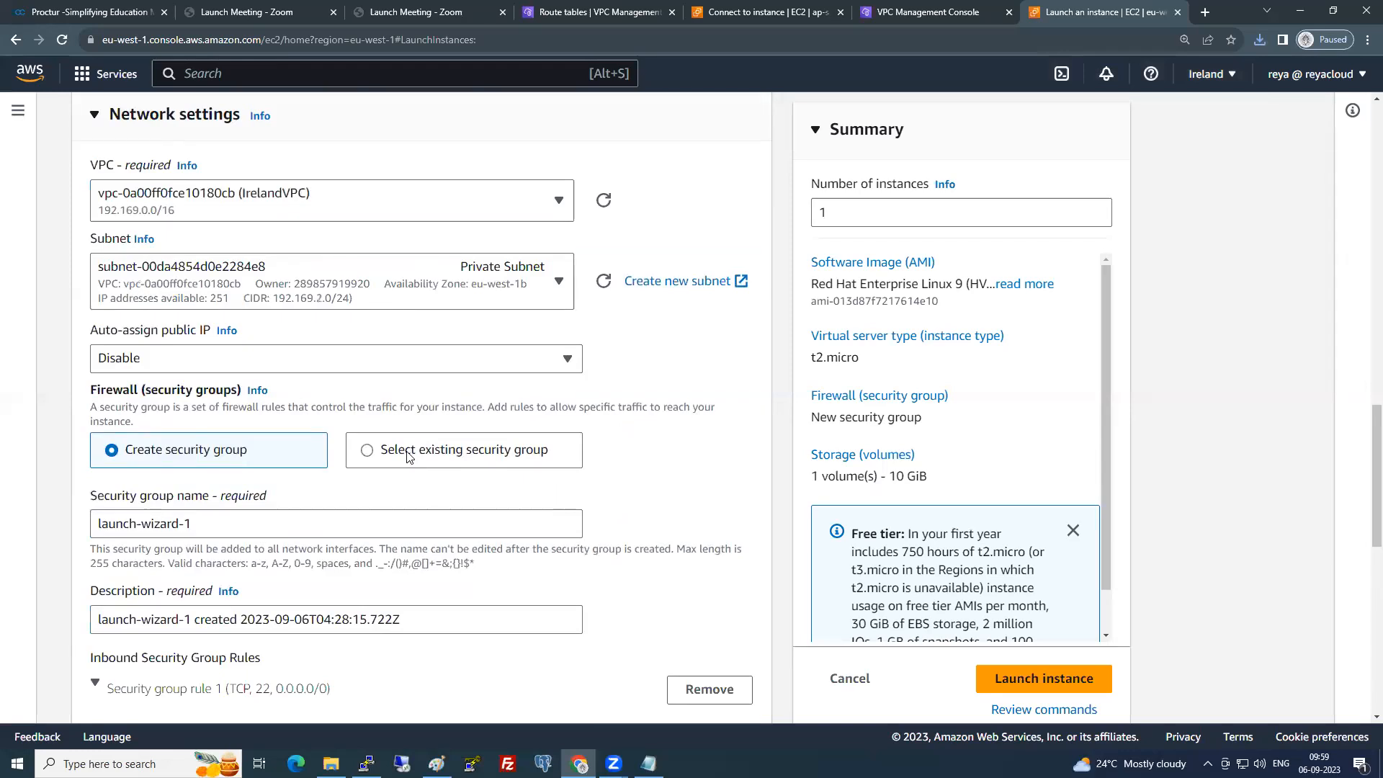
Attach existing security group MyOWNIrelandSG, launch the instance, and view the instances list.
click(408, 454)
click(341, 532)
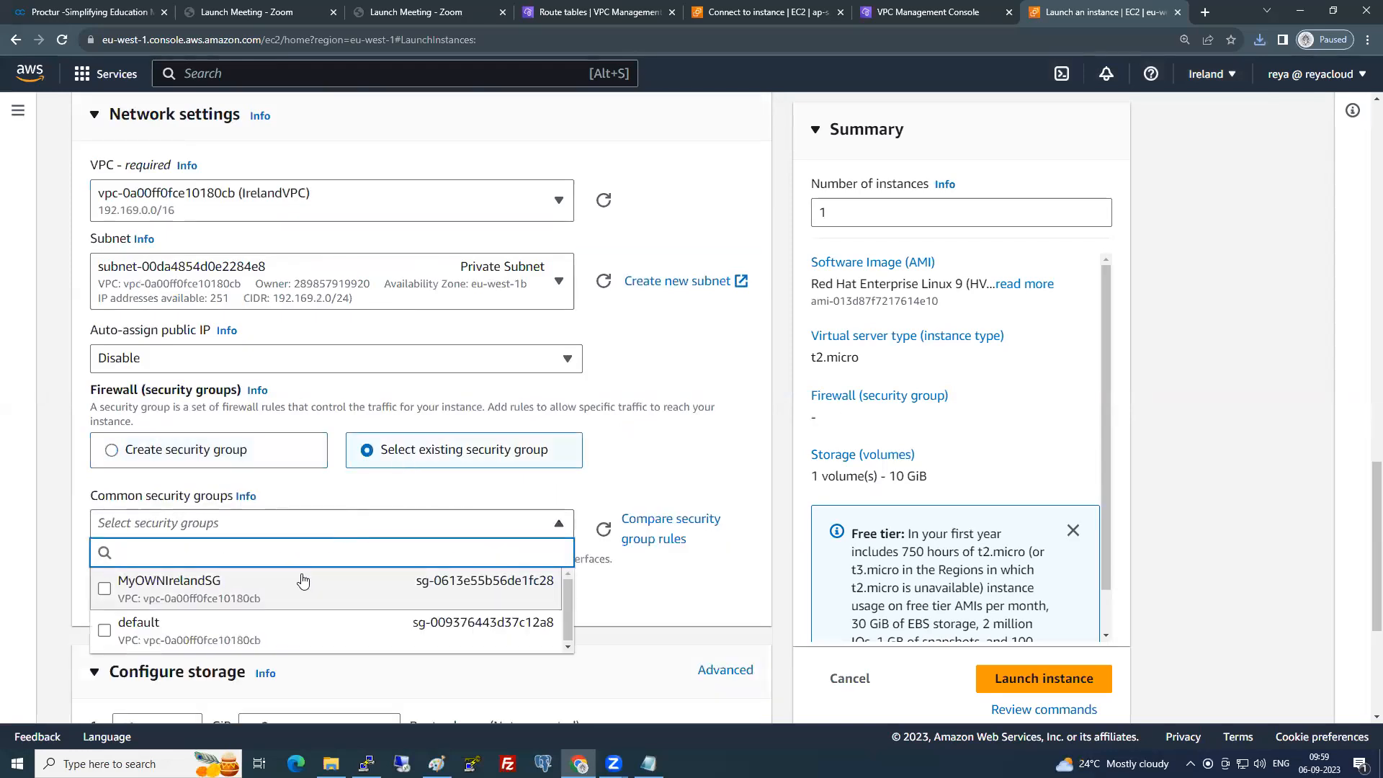
click(294, 594)
scroll(586, 592, down, 4)
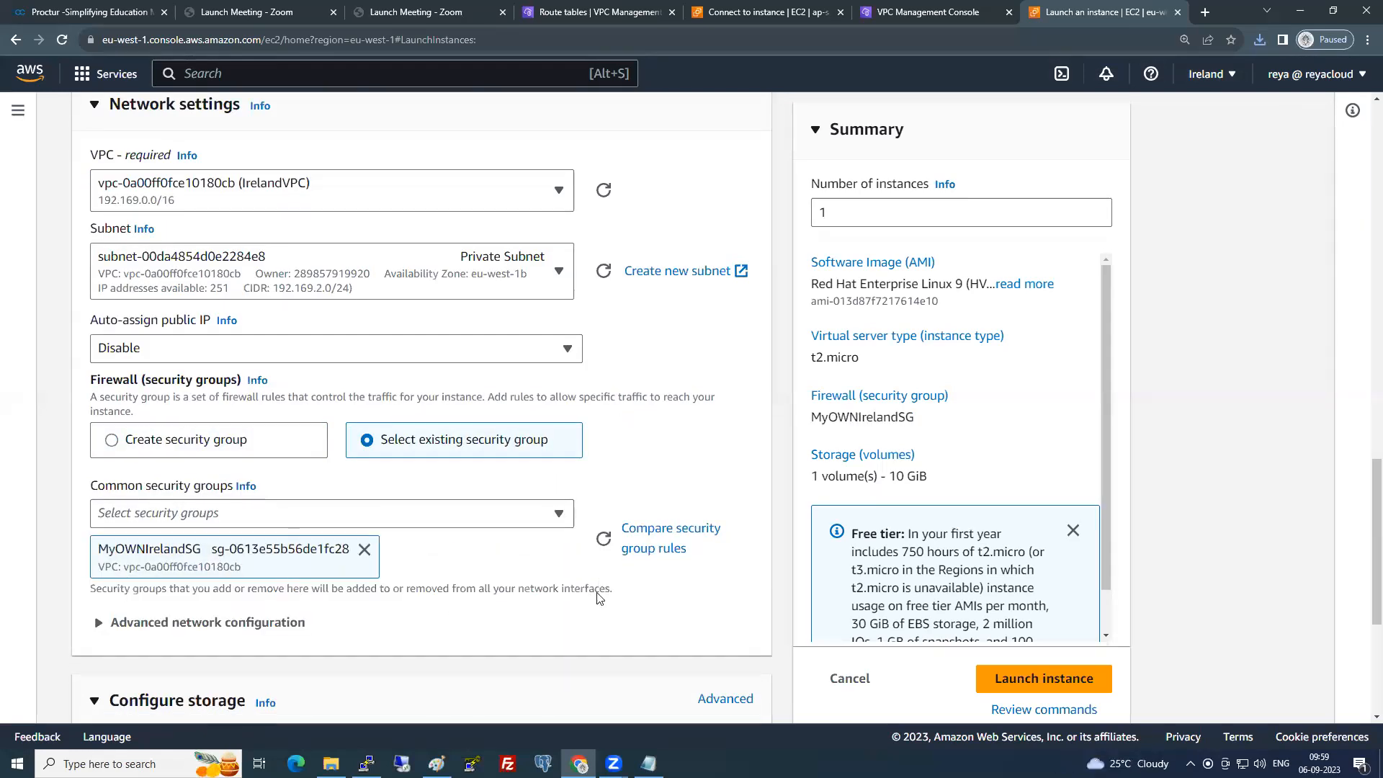
click(1006, 682)
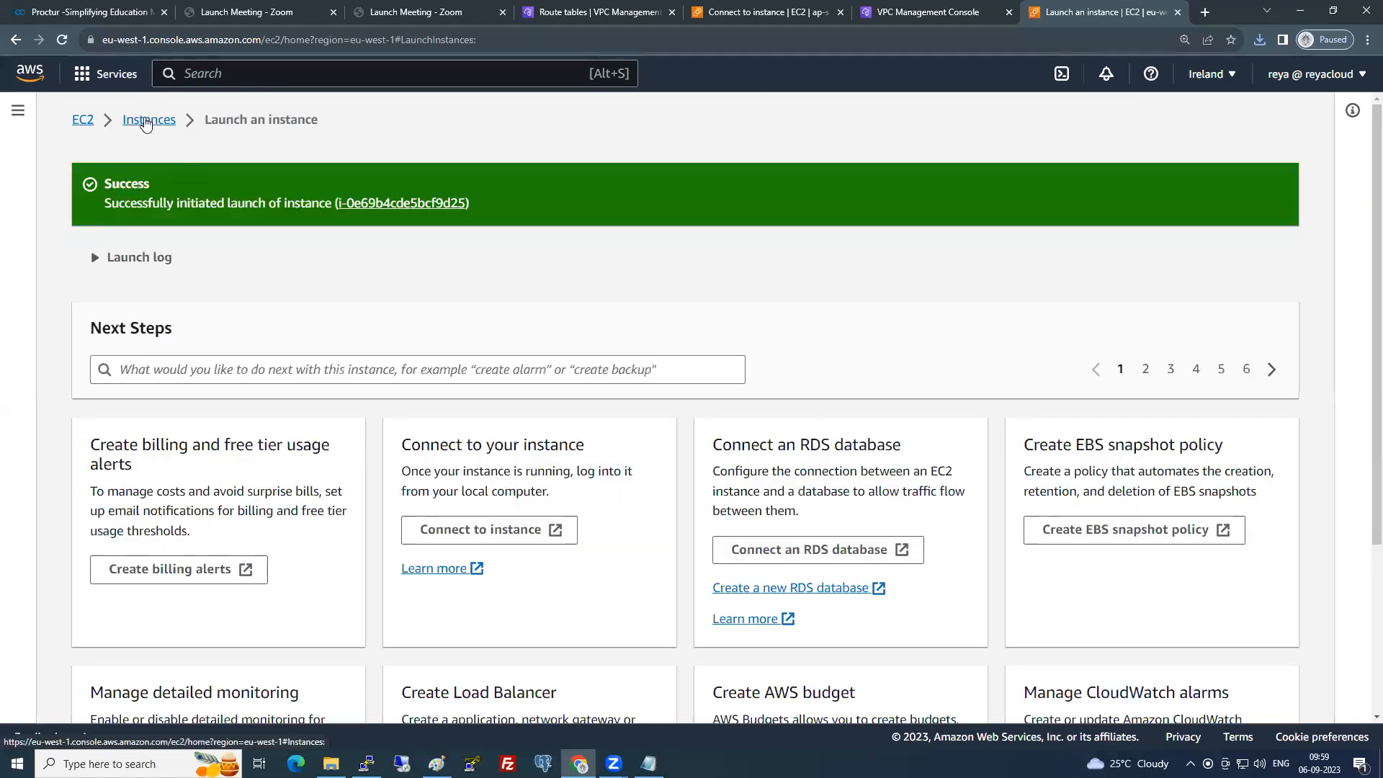
click(146, 120)
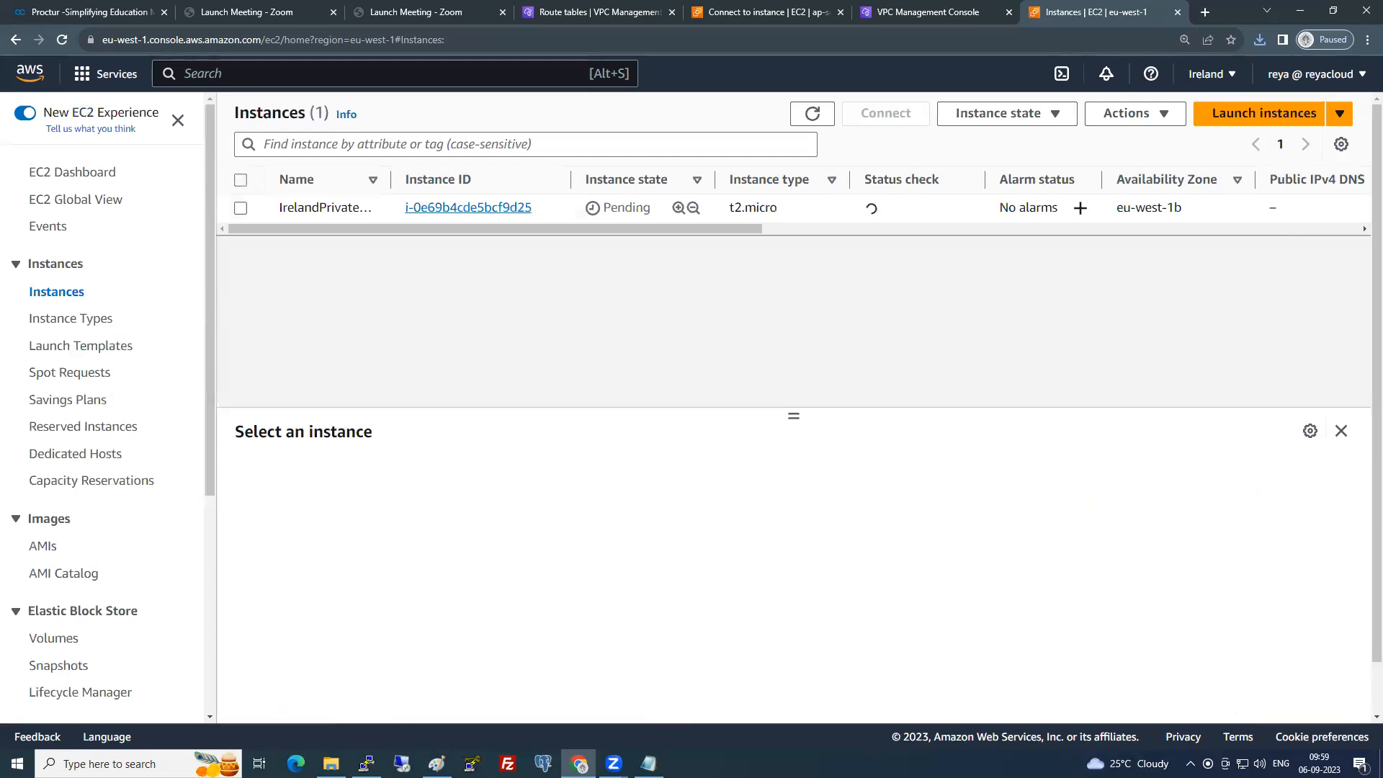
key(alt+Tab)
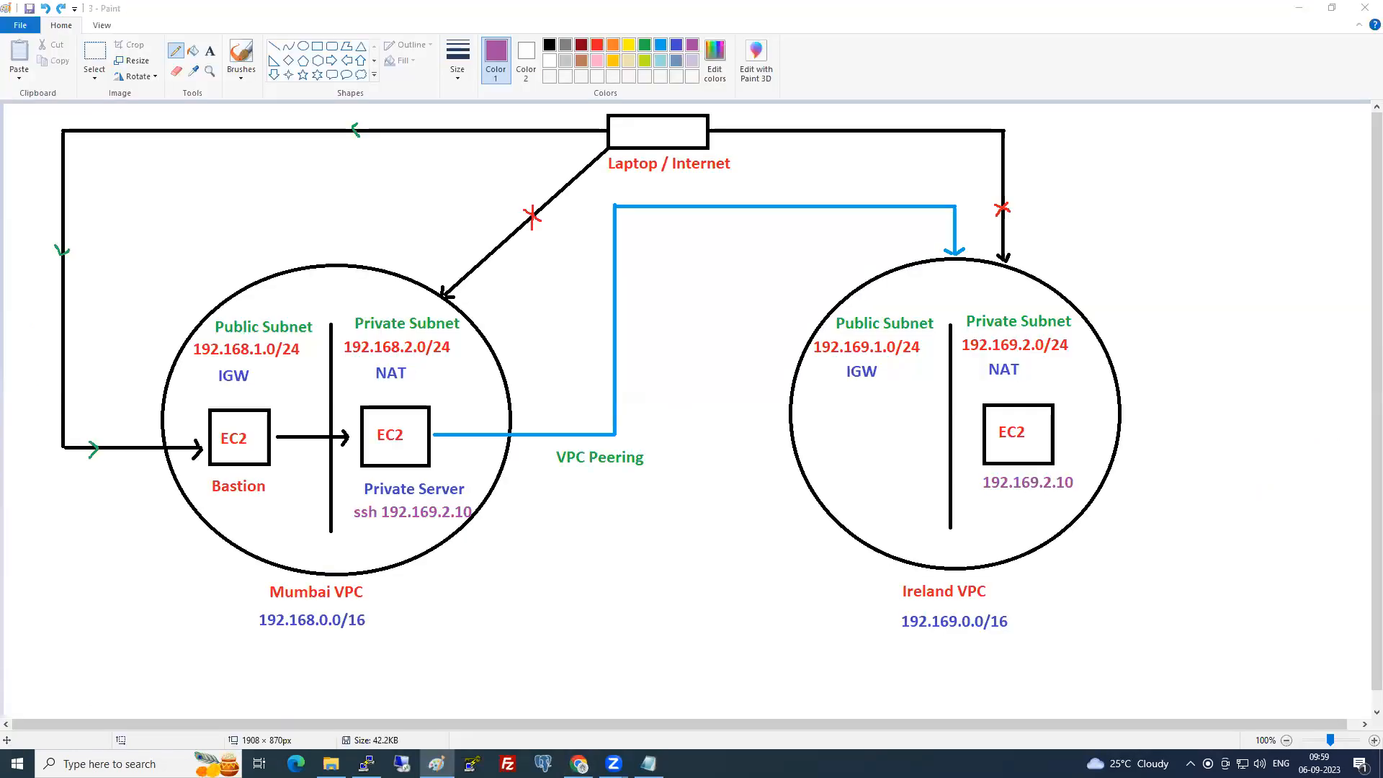
drag(468, 351, 542, 298)
key(ctrl+z)
drag(1084, 365, 1132, 322)
key(ctrl+z)
mouse_move(566, 193)
mouse_down()
mouse_move(130, 317)
mouse_move(395, 424)
mouse_up()
key(ctrl+z)
click(366, 763)
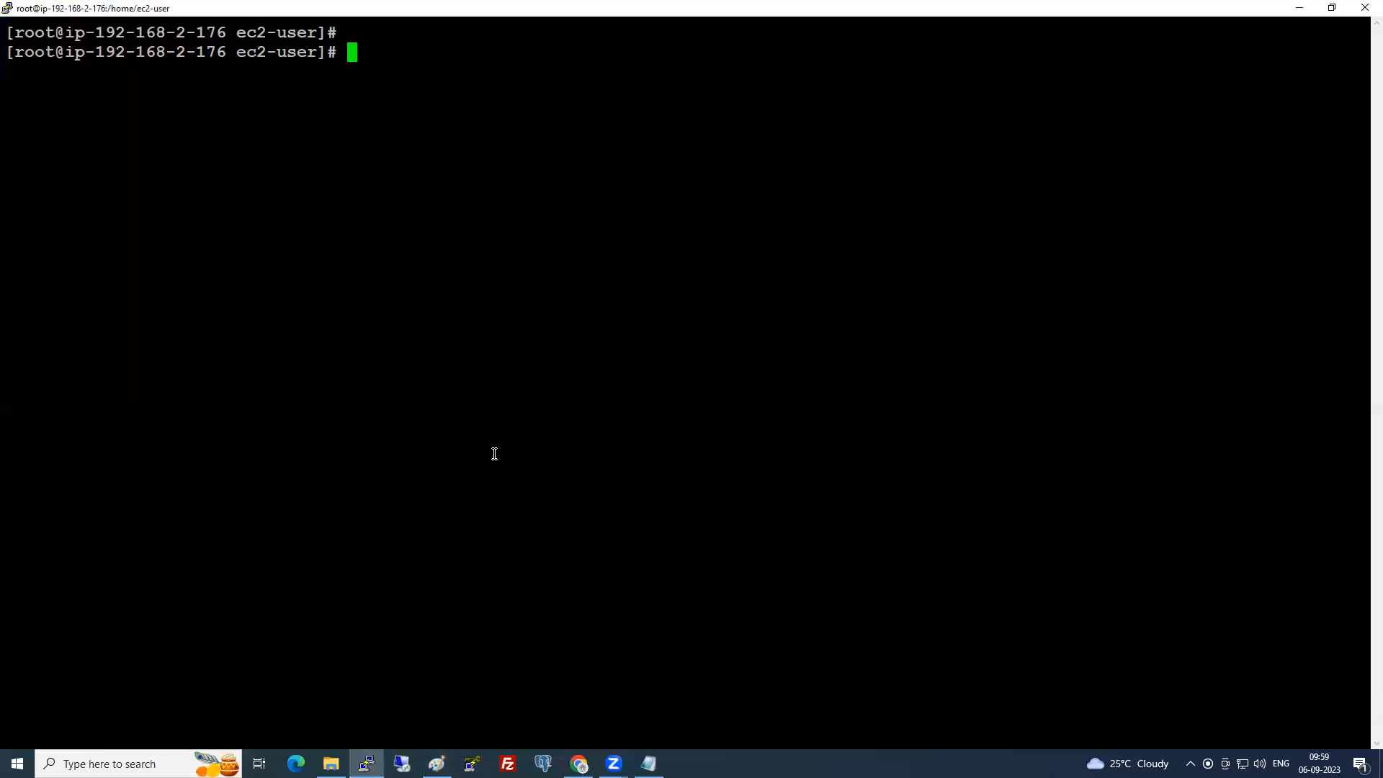
key(Return)
key(Return)
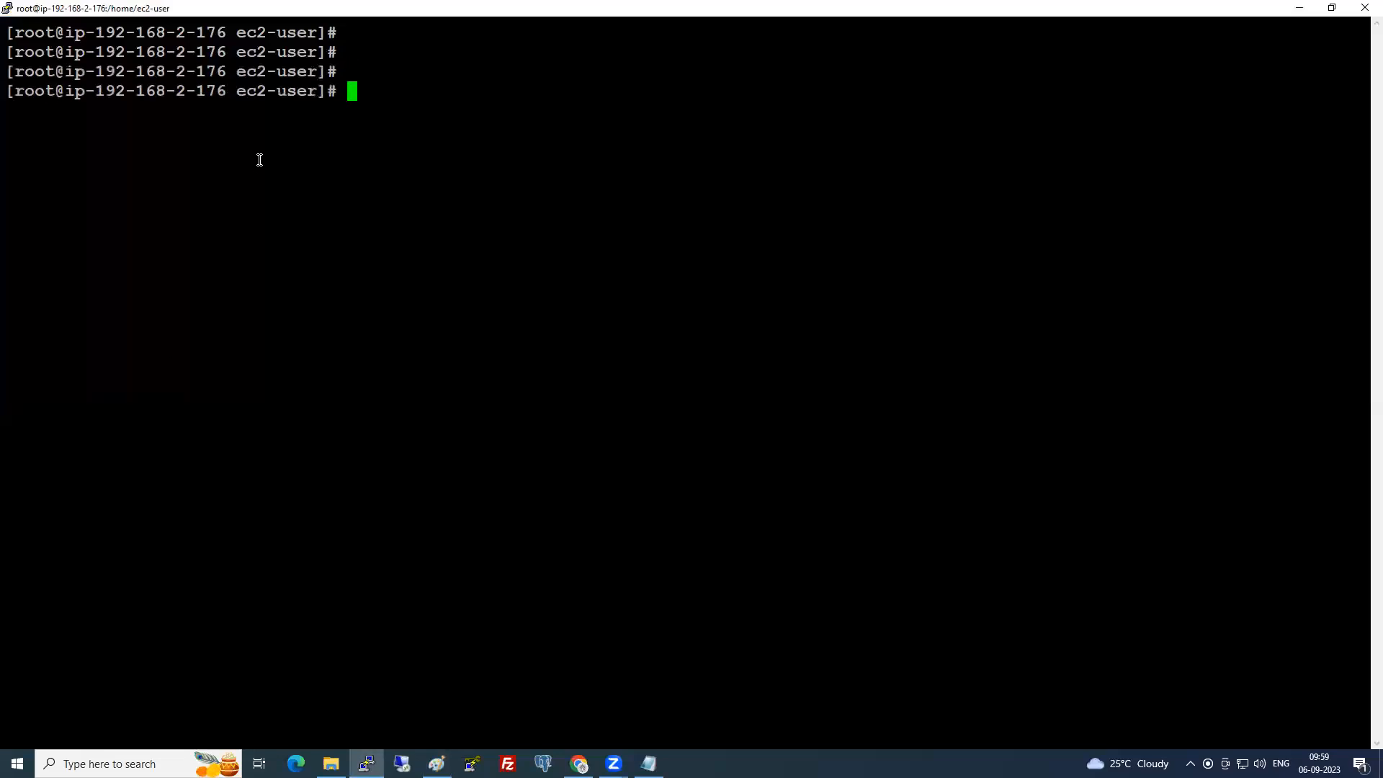
key(alt+Tab)
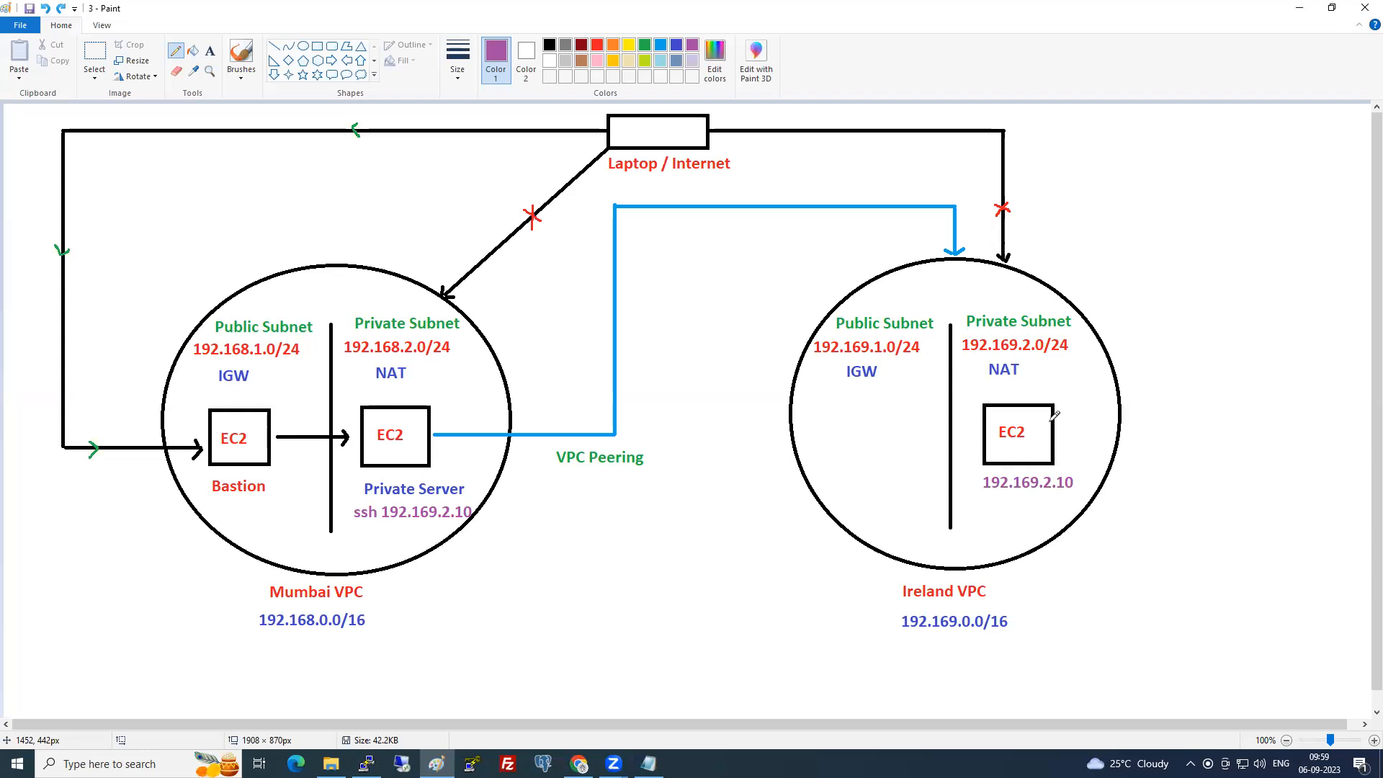
drag(422, 424, 516, 316)
mouse_move(601, 266)
mouse_down()
mouse_move(839, 273)
mouse_move(1044, 410)
mouse_up()
key(ctrl+z)
key(alt+Tab)
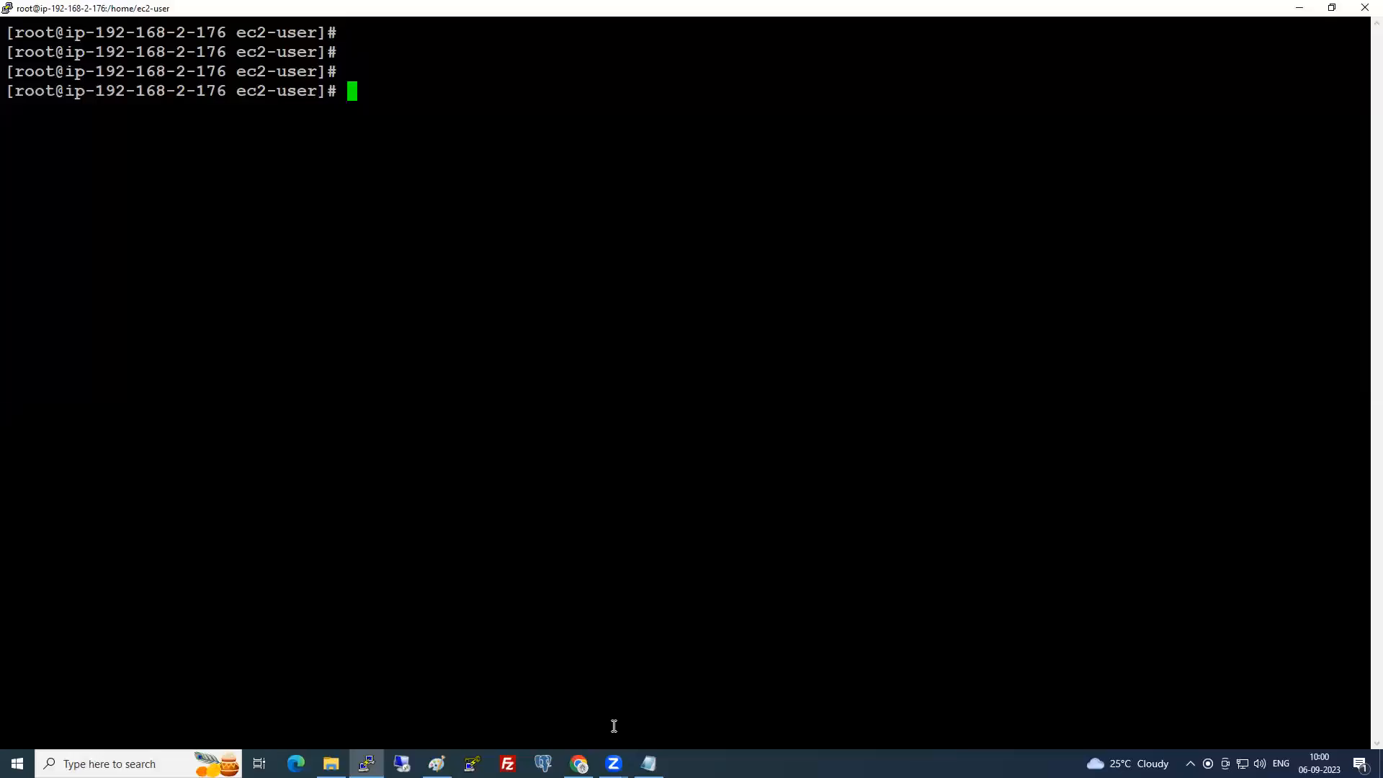
click(578, 763)
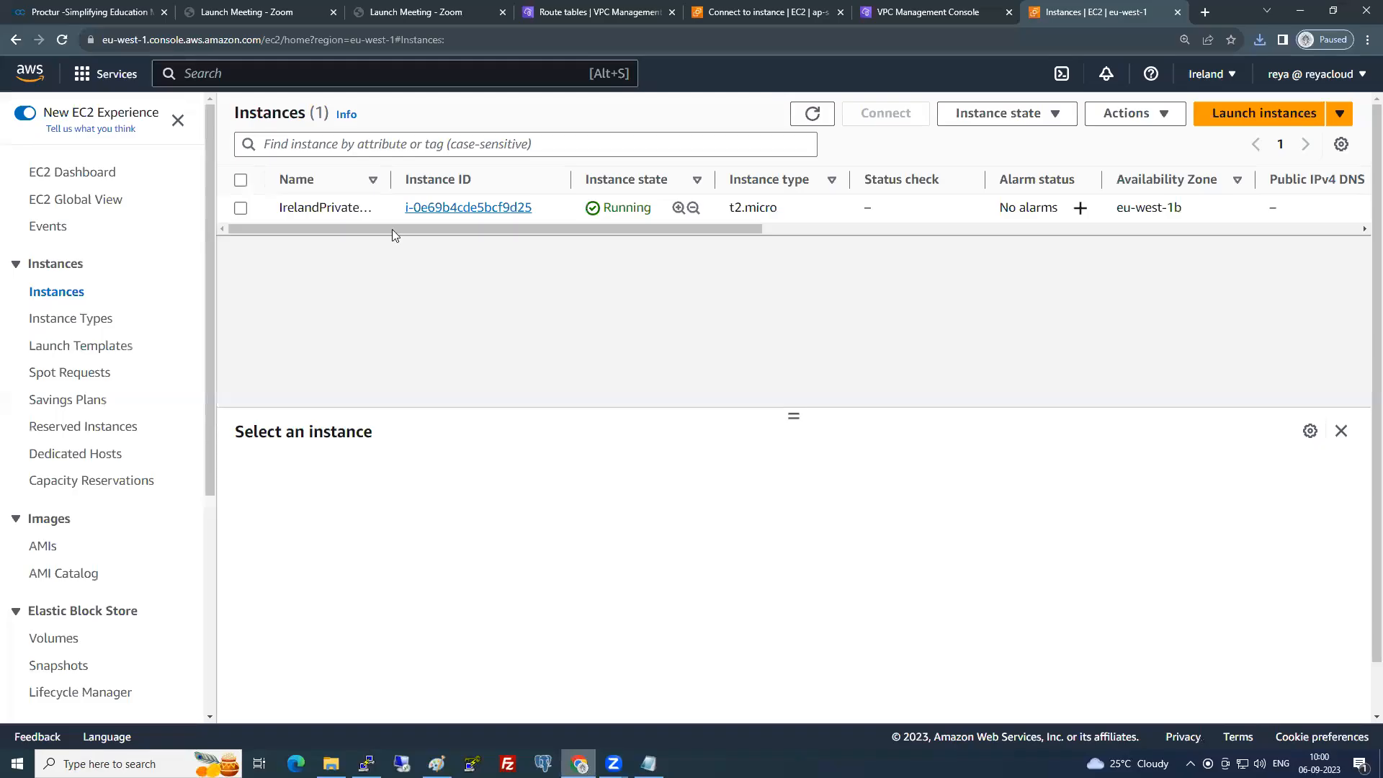
Copy IrelandPrivateServer's SSH client command into PuTTY, then cancel it without running.
click(241, 208)
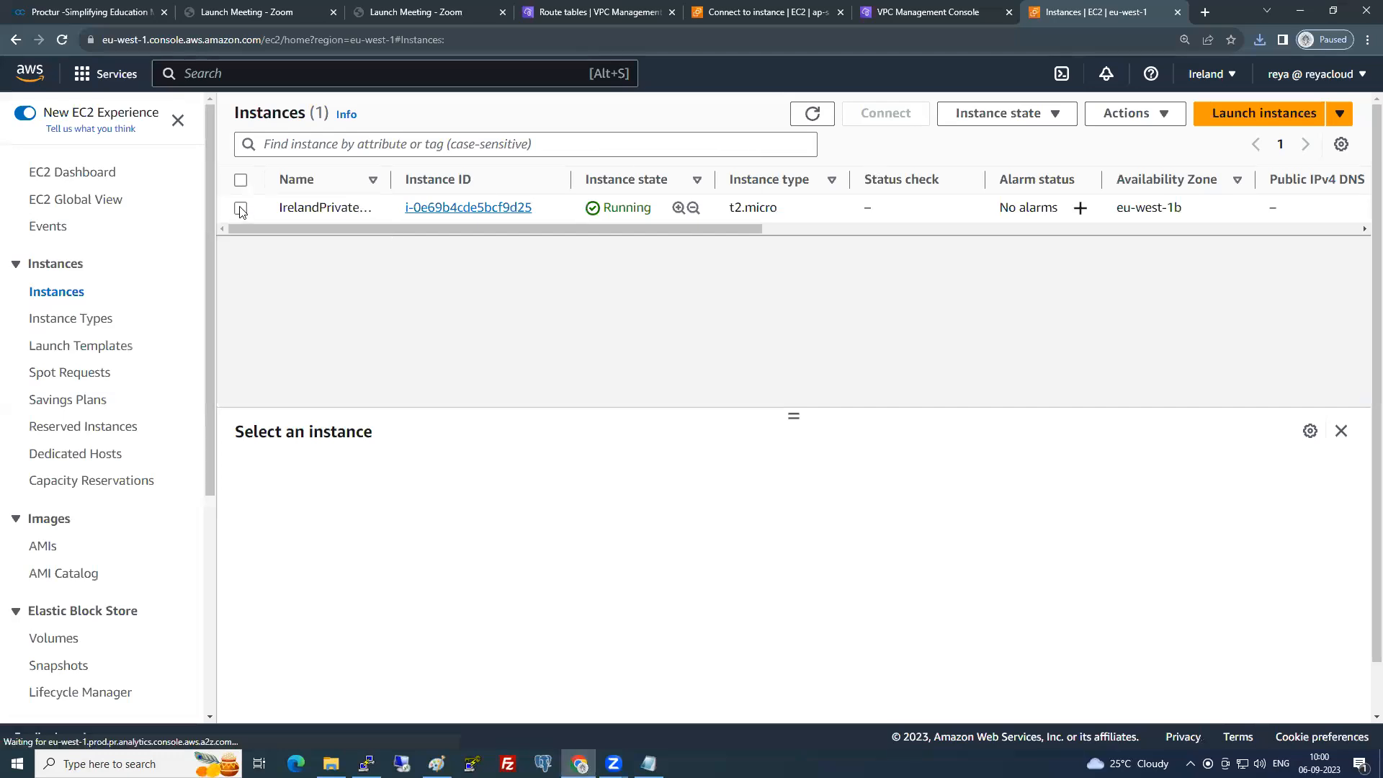
click(876, 122)
click(100, 540)
key(alt+Tab)
right_click(403, 298)
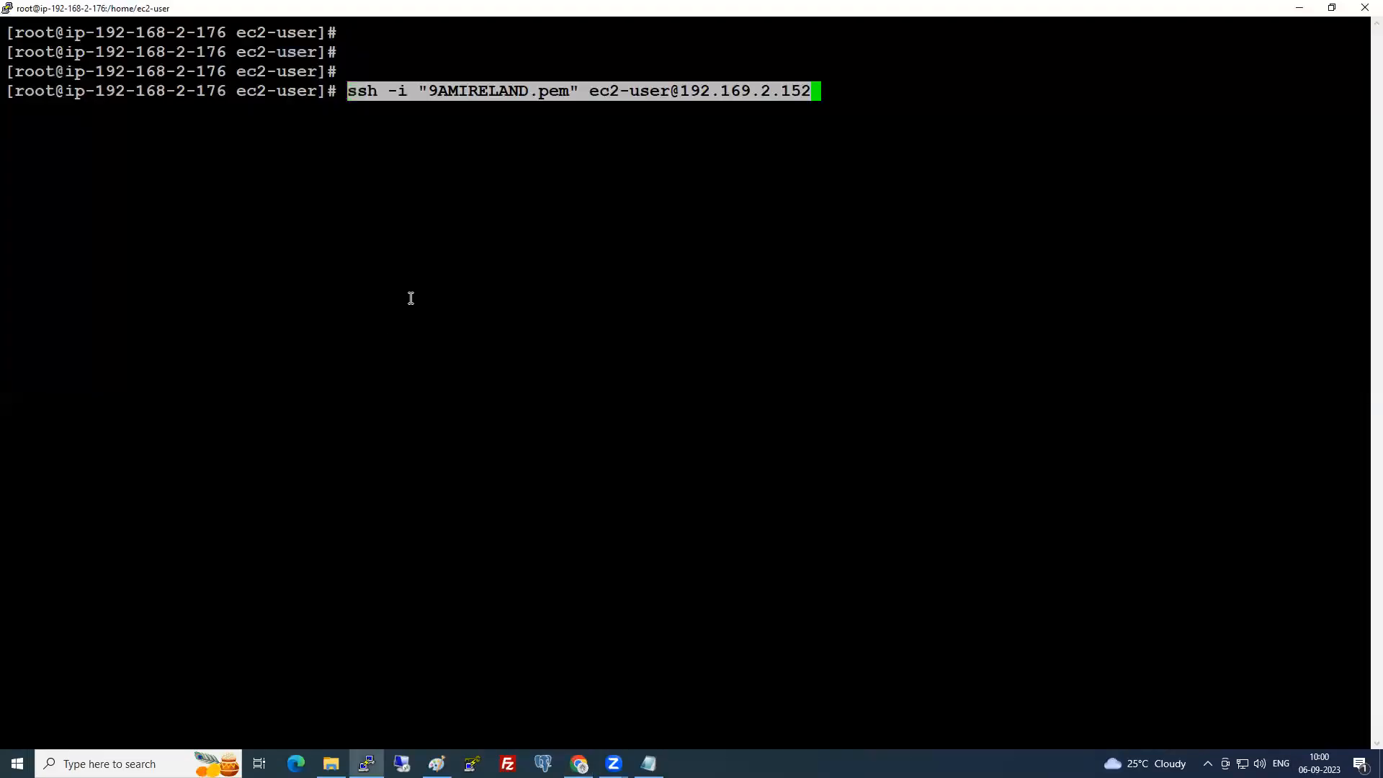
key(ctrl+c)
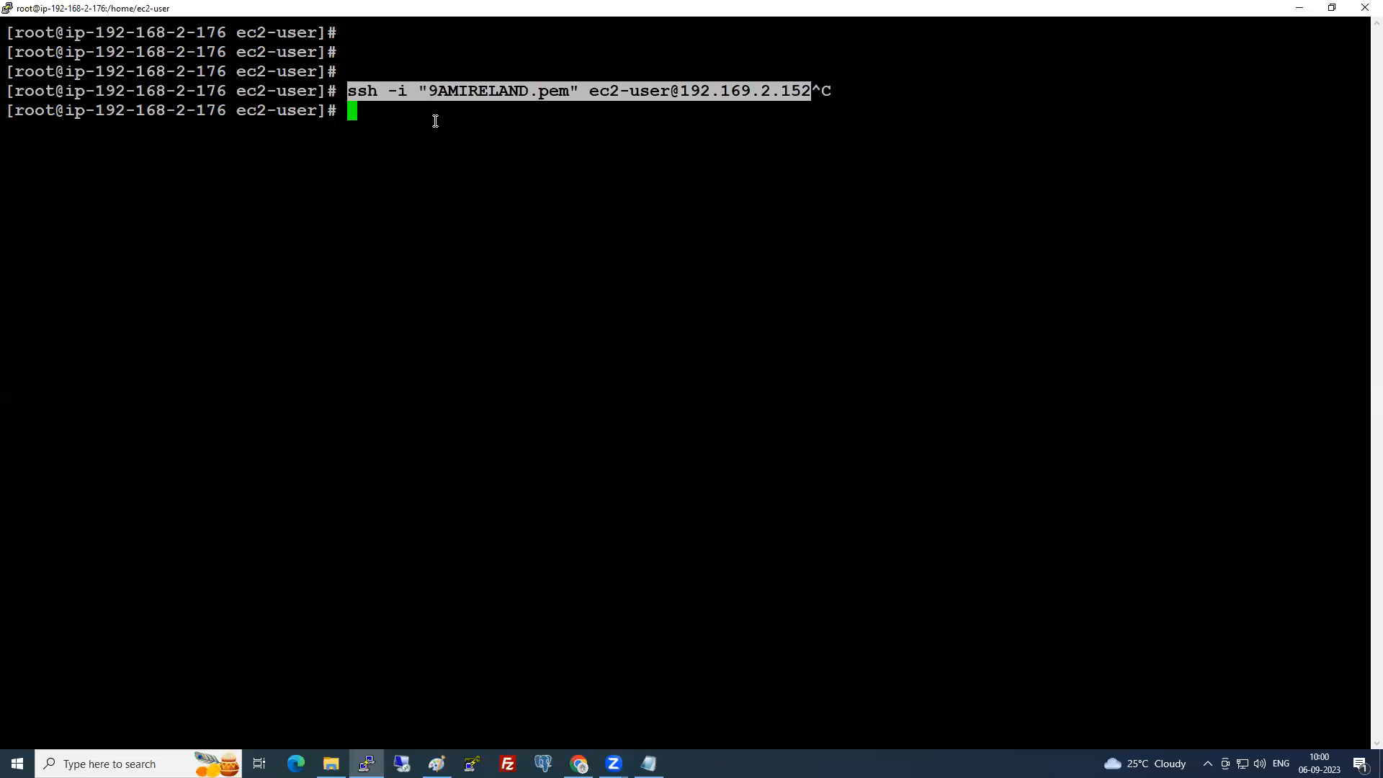
Open a new 9AMIRELAND.pem file in vi and enter insert mode.
drag(434, 92, 569, 92)
click(546, 137)
text(vi)
right_click(533, 163)
key(Return)
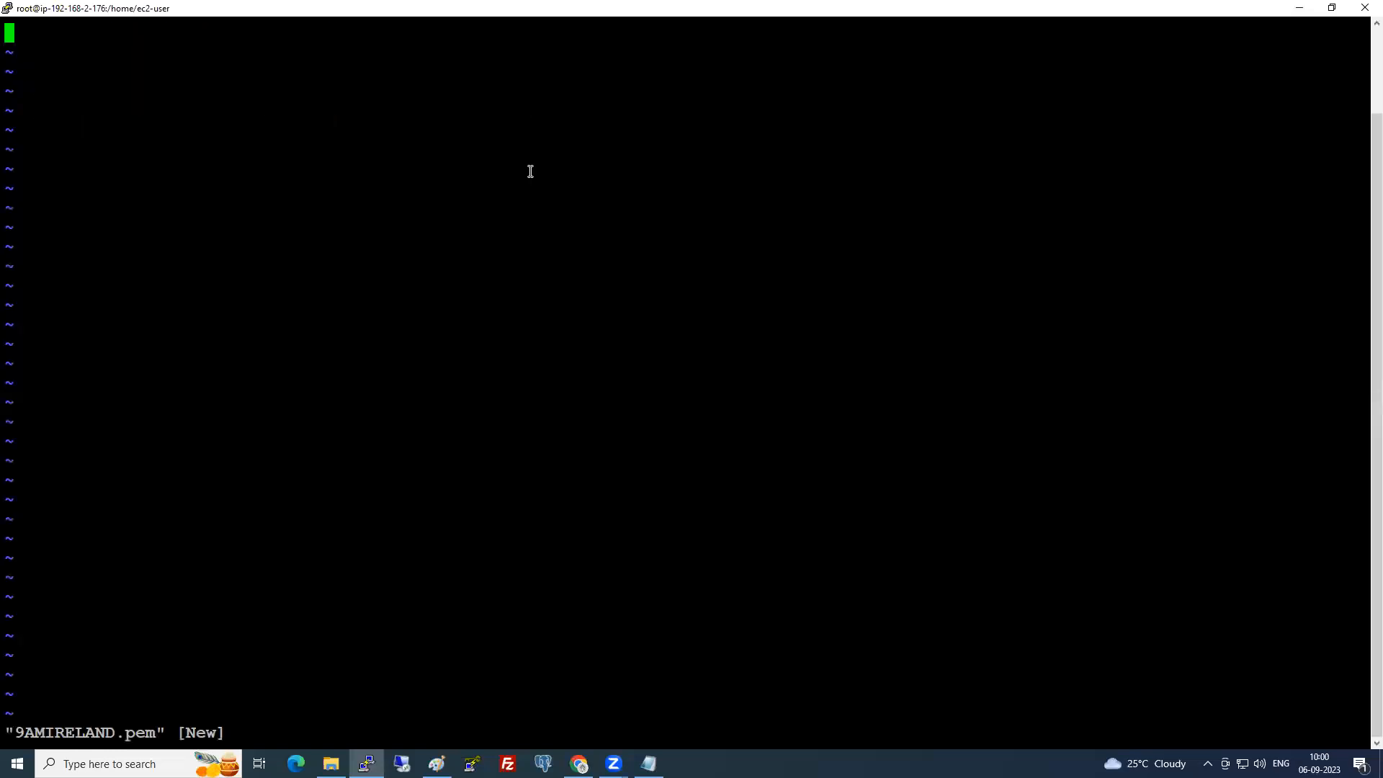
key(i)
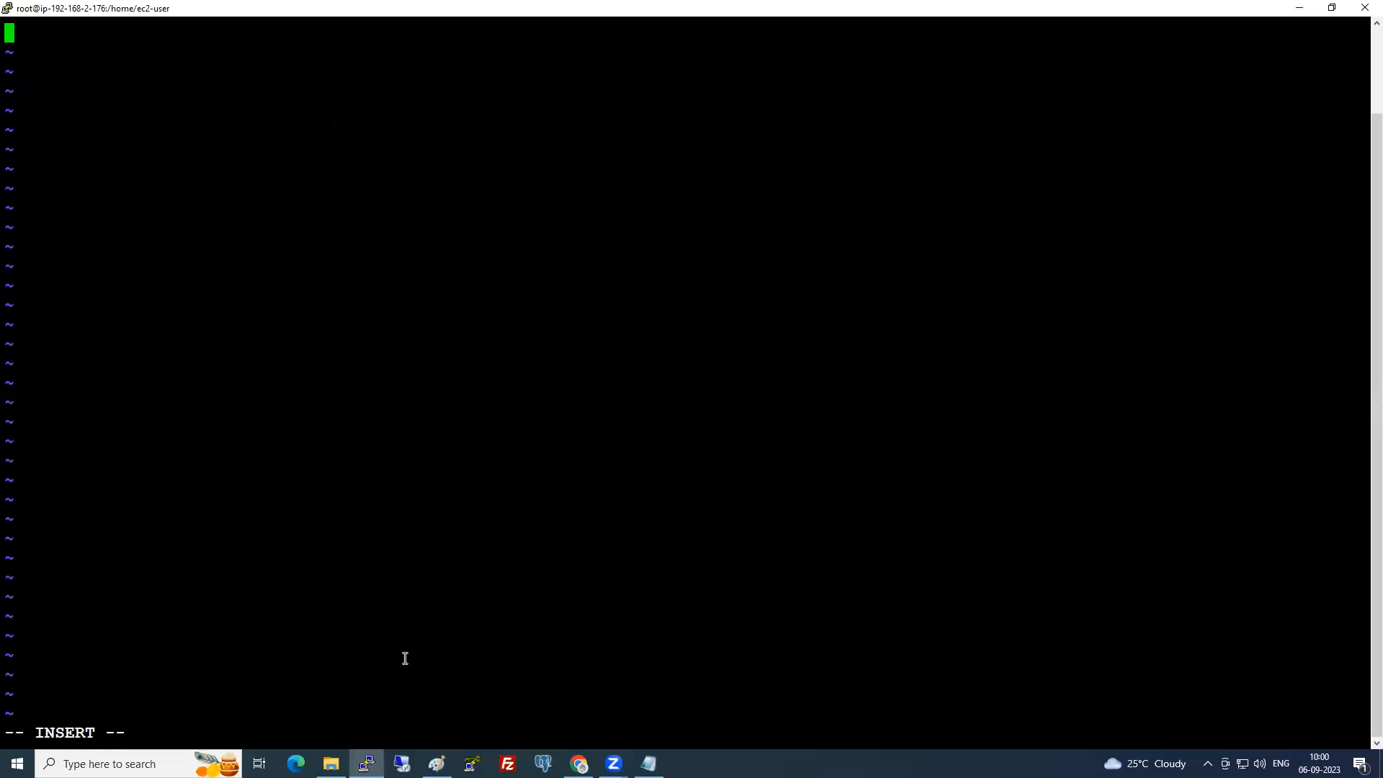
Paste the downloaded 9AMIRELAND private key from Notepad into the file and save with :wq!
click(331, 763)
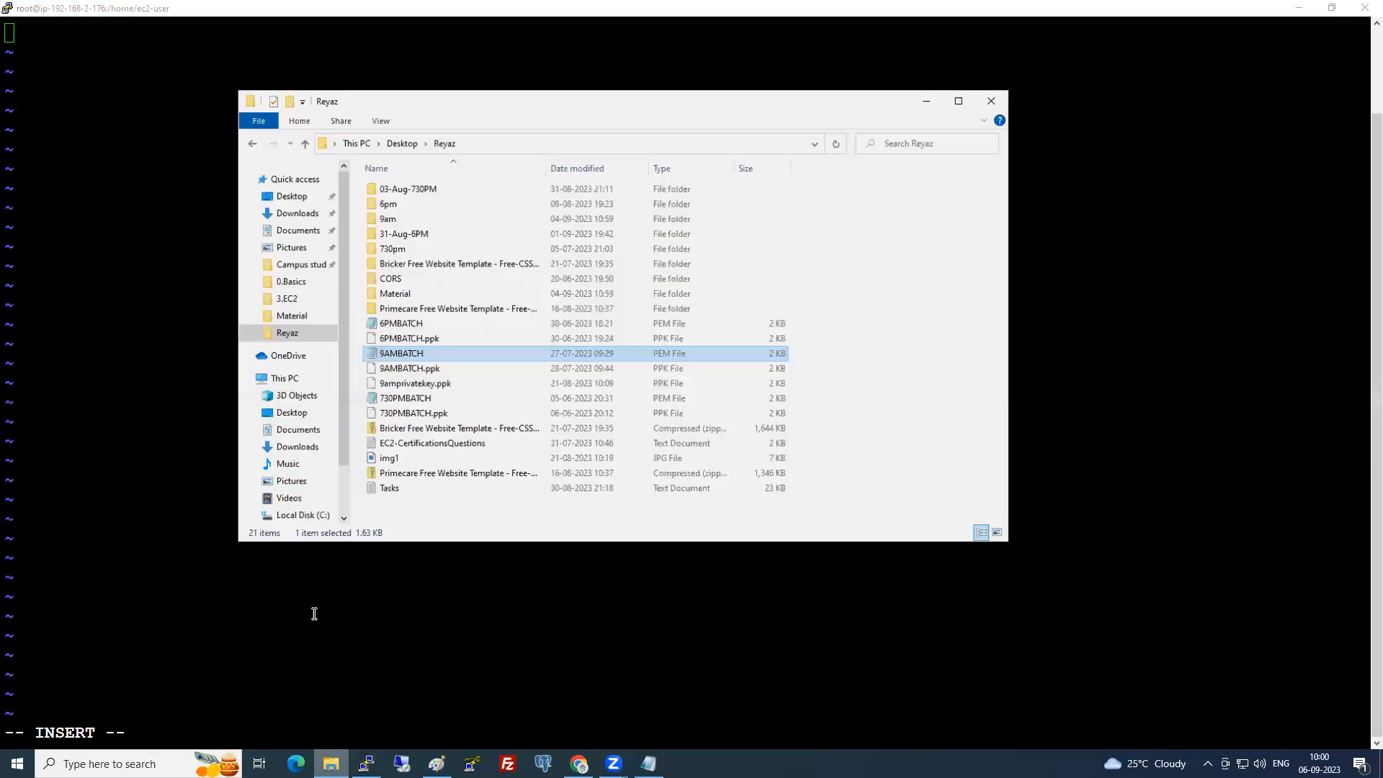
click(303, 442)
double_click(439, 200)
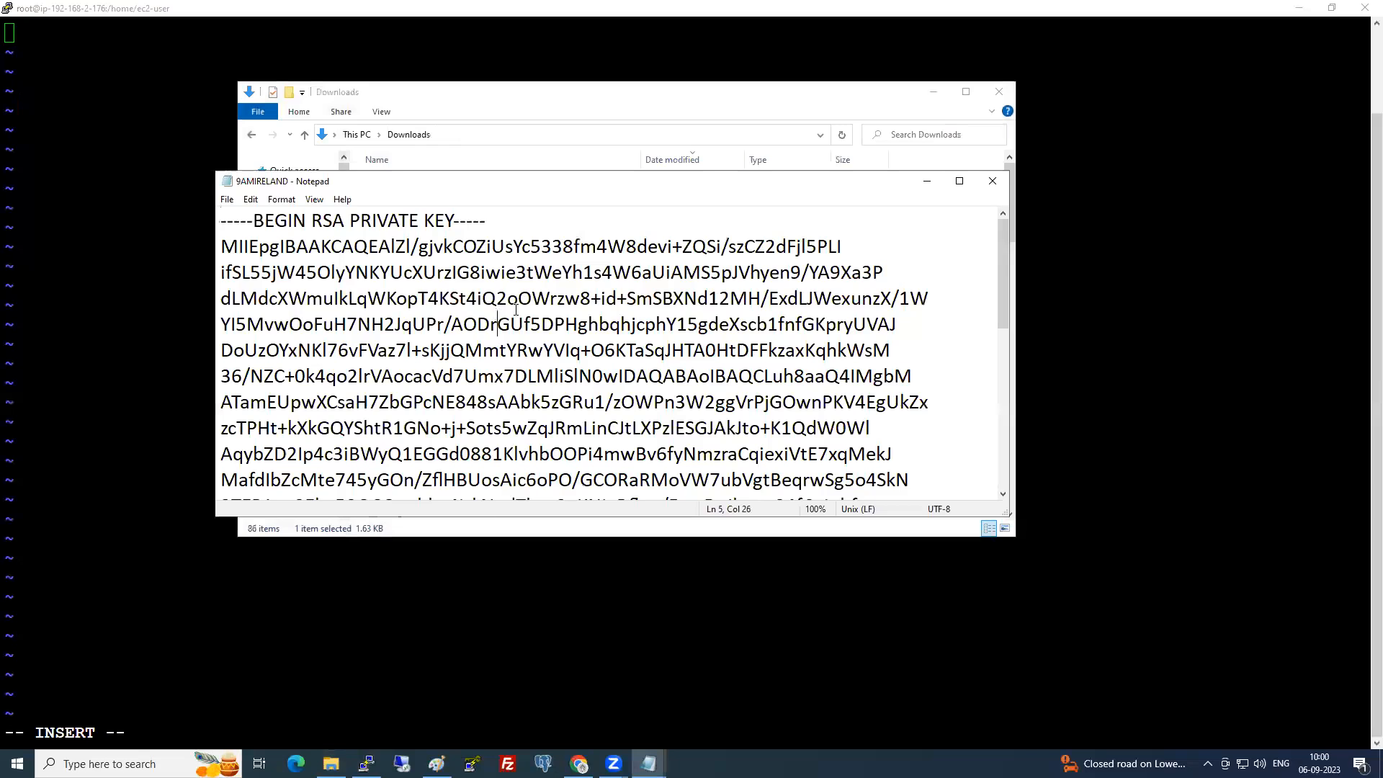
key(ctrl+a)
key(ctrl+c)
click(1077, 225)
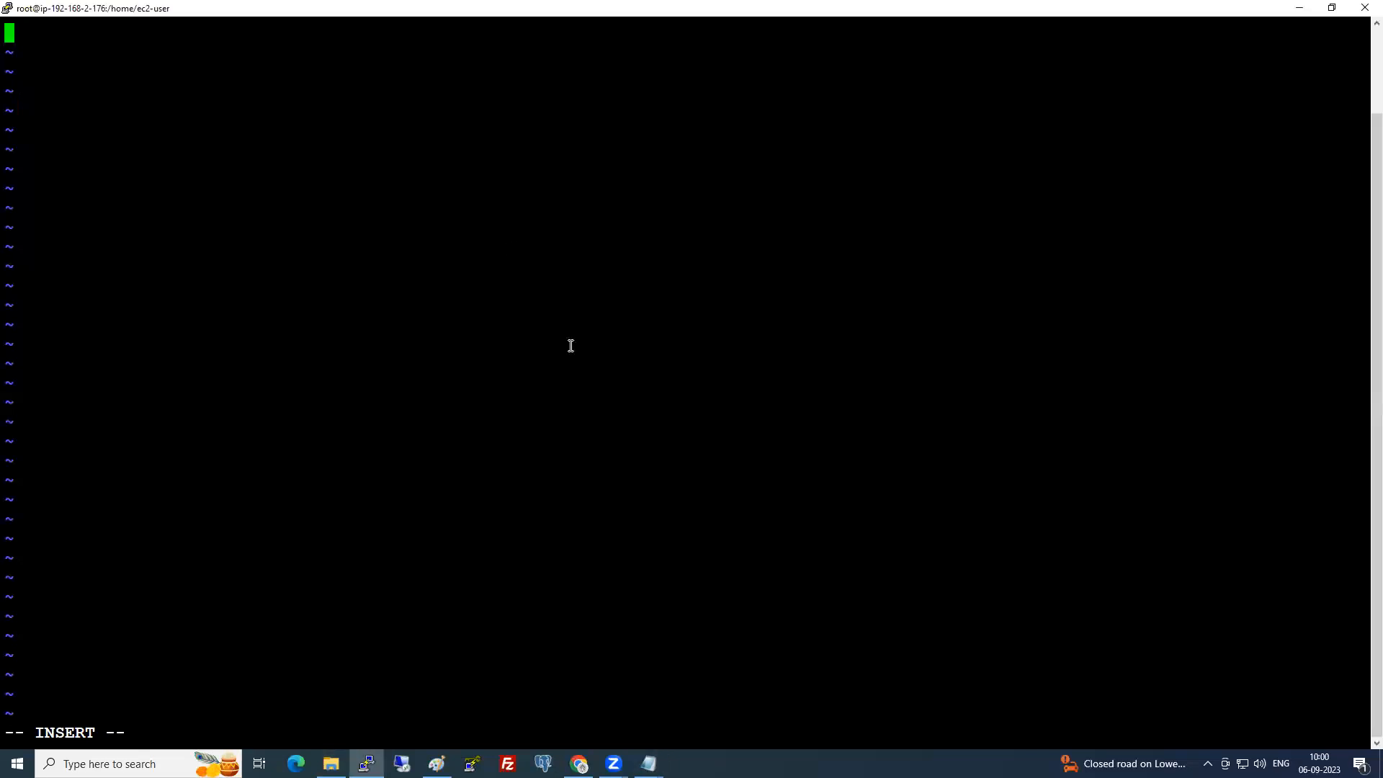
right_click(569, 343)
key(Escape)
text(:wq!)
key(Return)
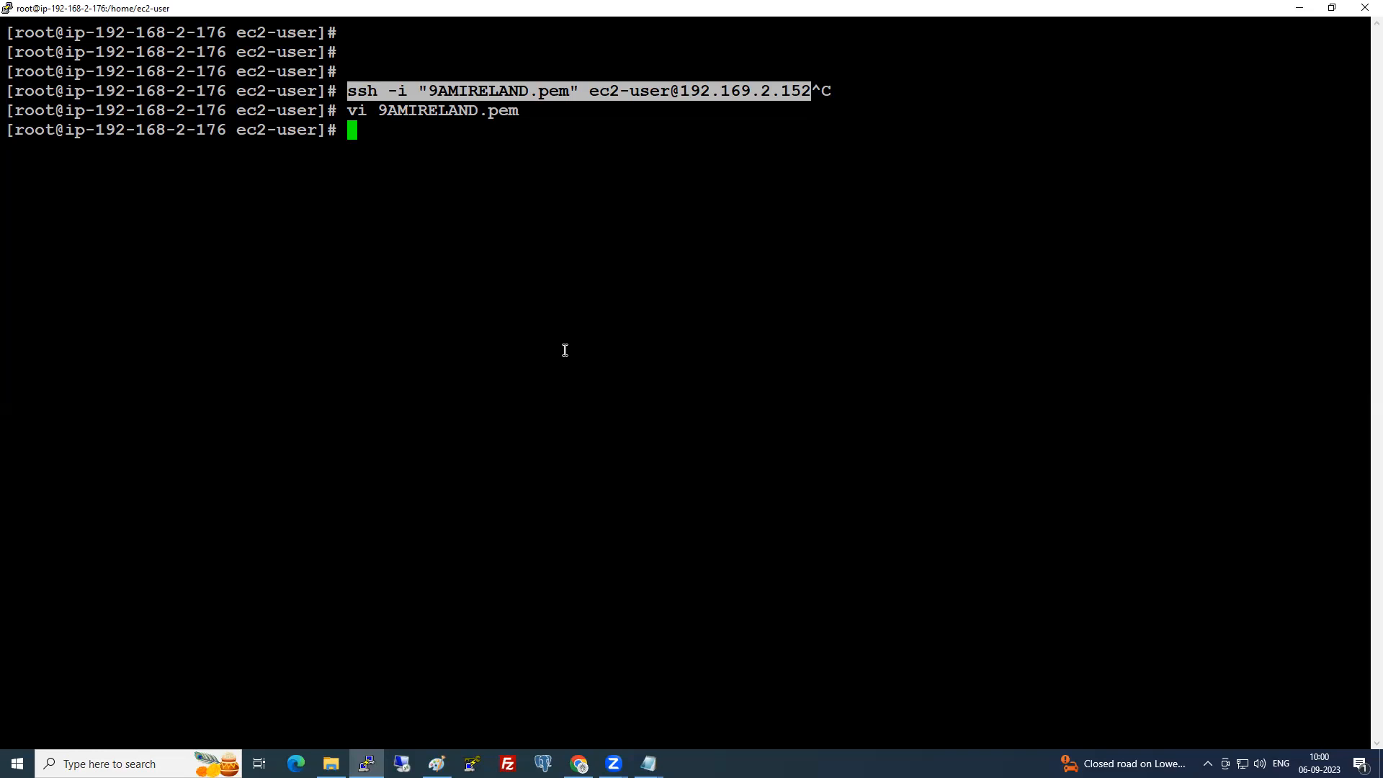
Make 9AMIRELAND.pem read-only for its owner with chmod 400.
text(chmod 400)
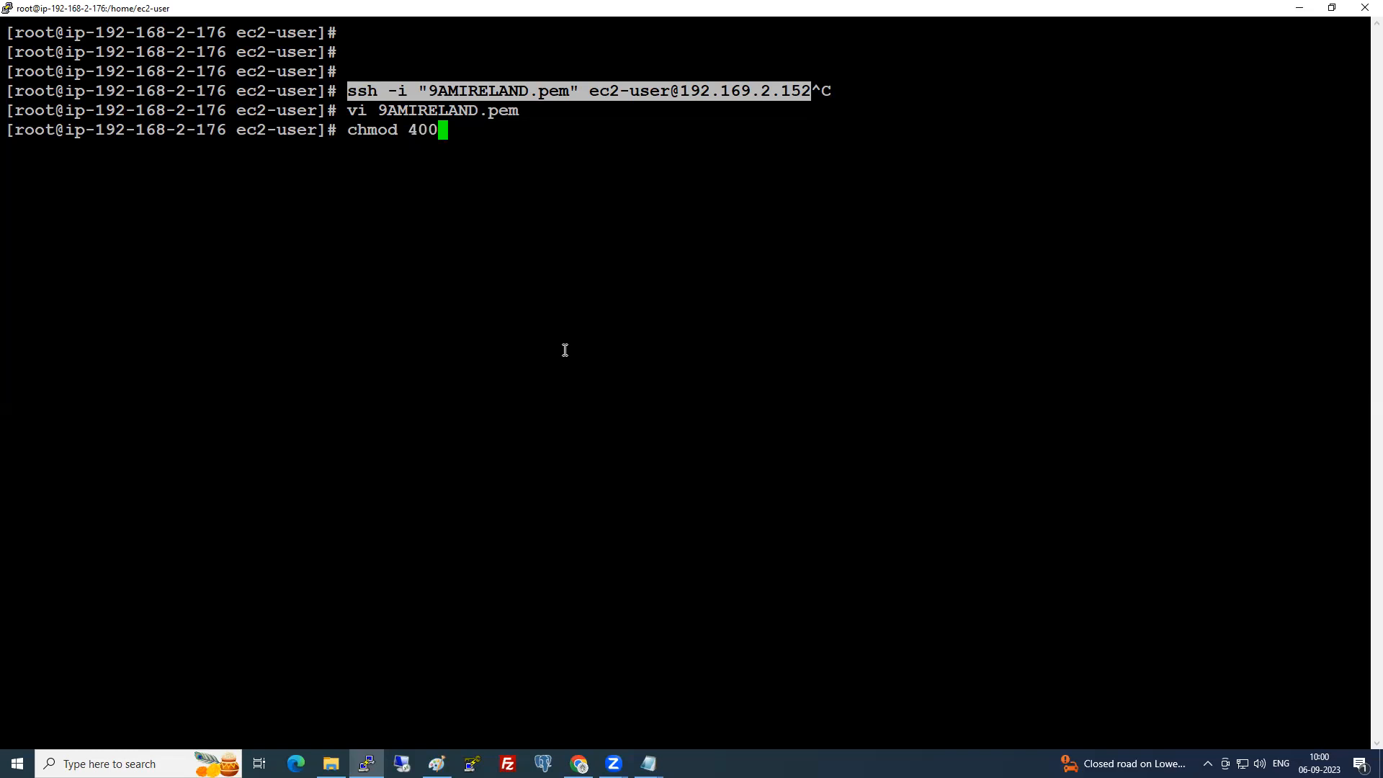
text( 9)
key(Tab)
key(Return)
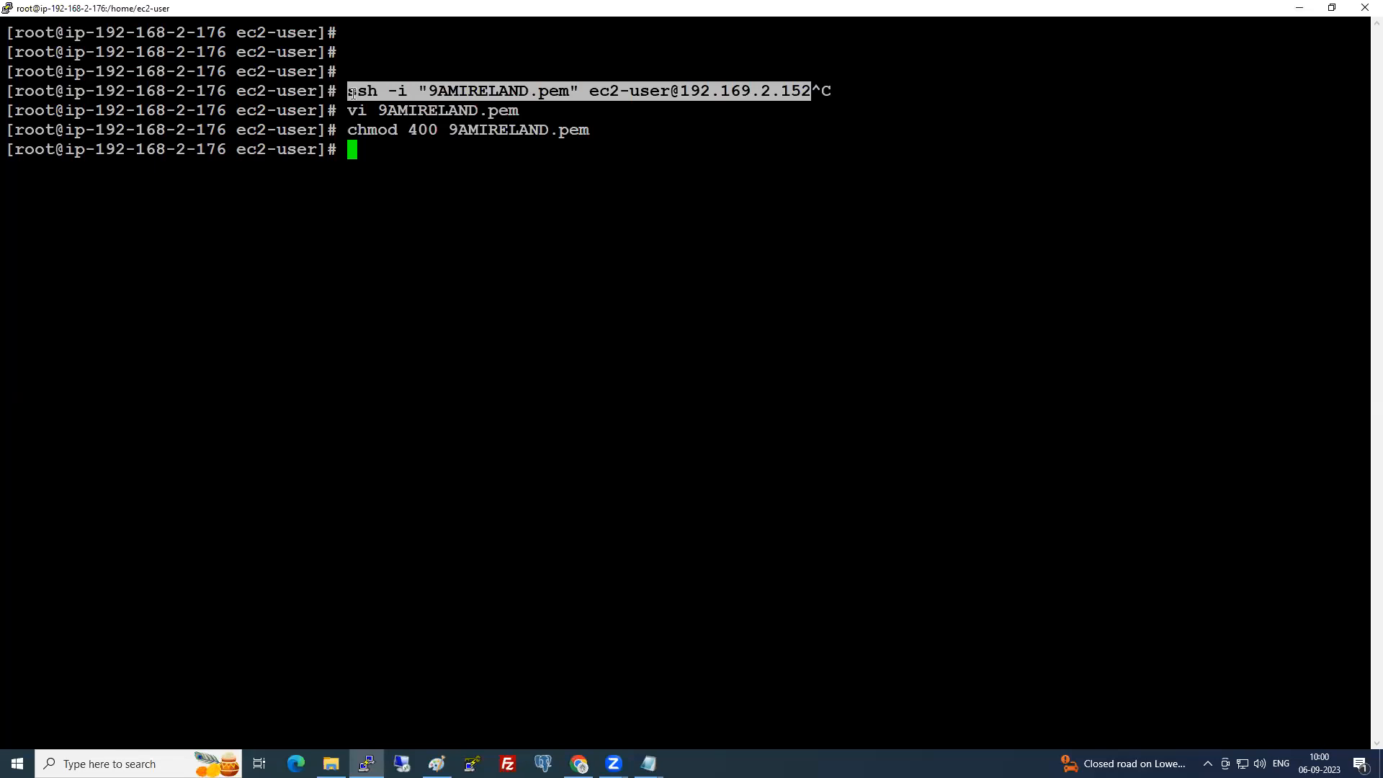
Paste the earlier ssh command at the prompt, cancel it, and return to the console's connection page.
drag(381, 87, 807, 90)
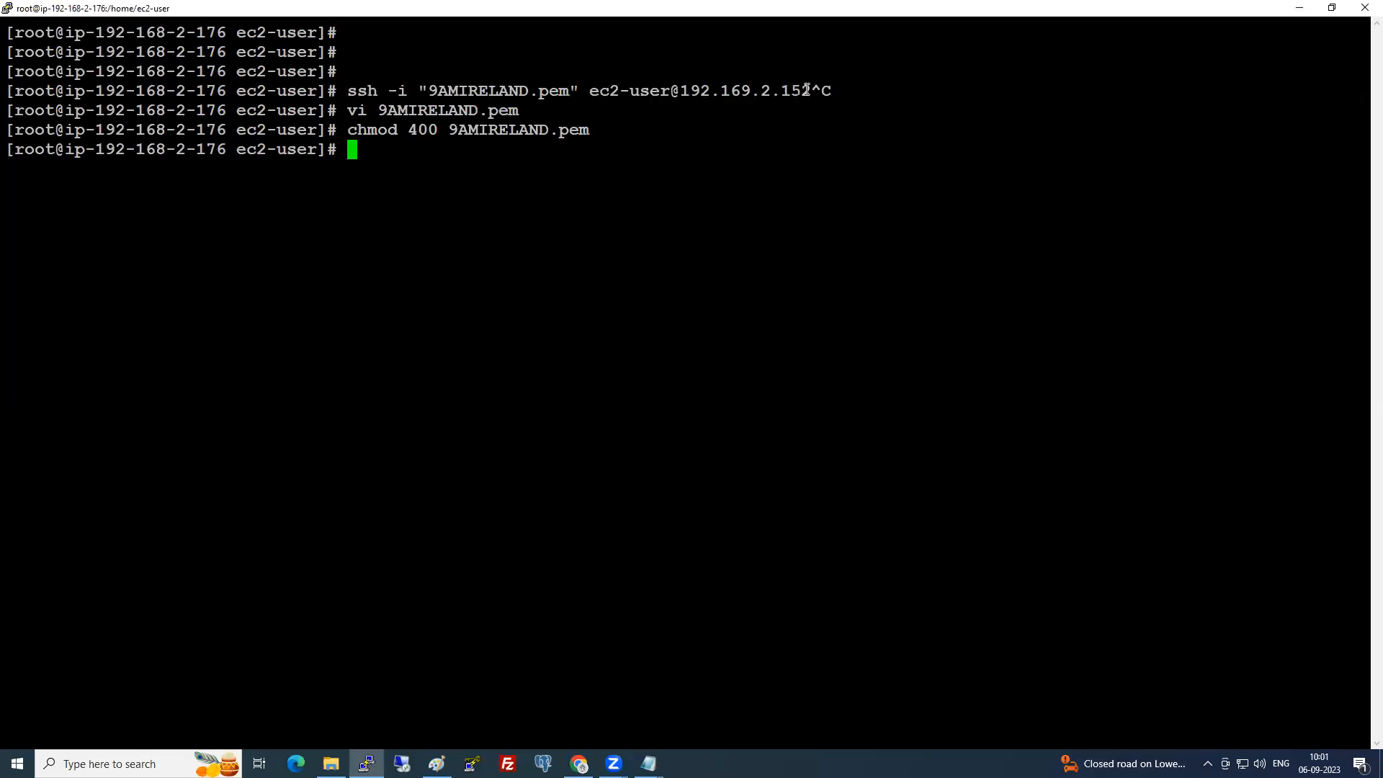
right_click(750, 242)
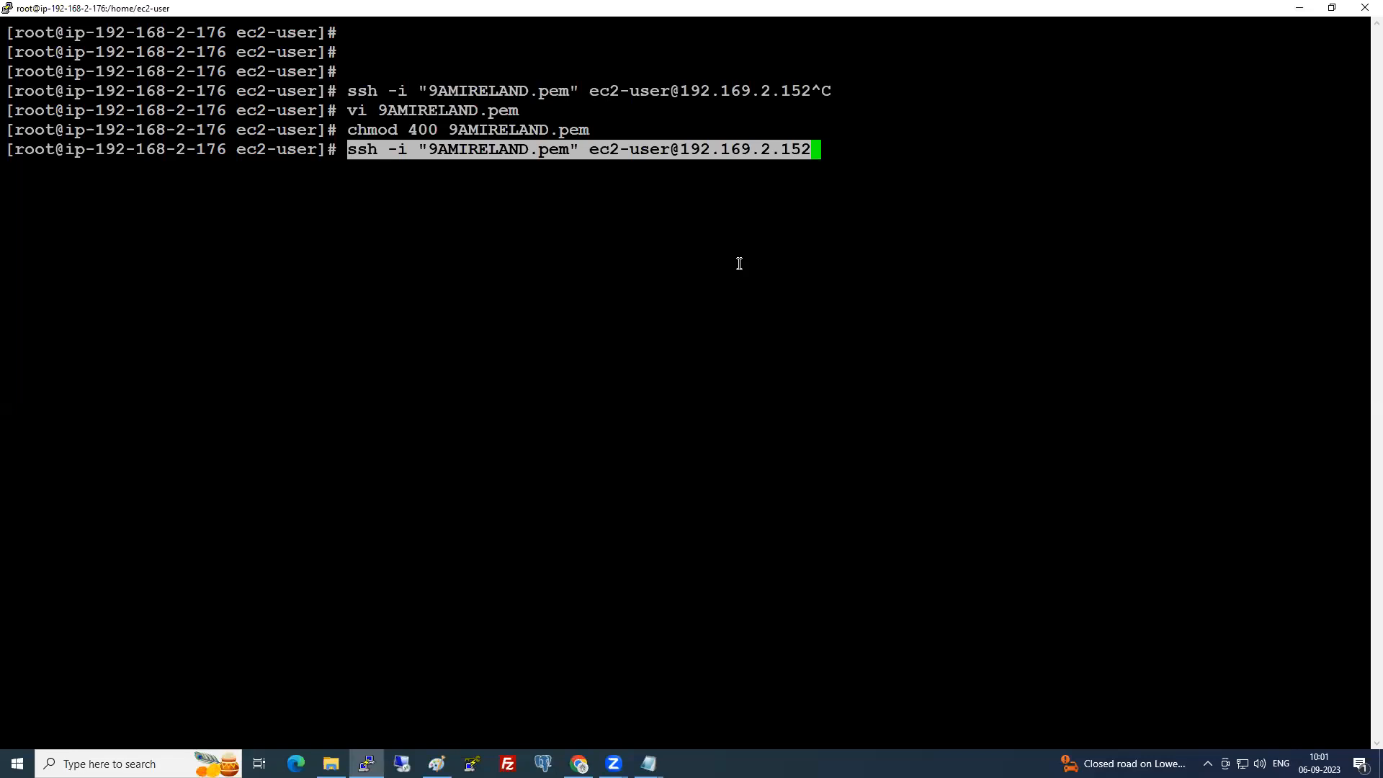
key(ctrl+c)
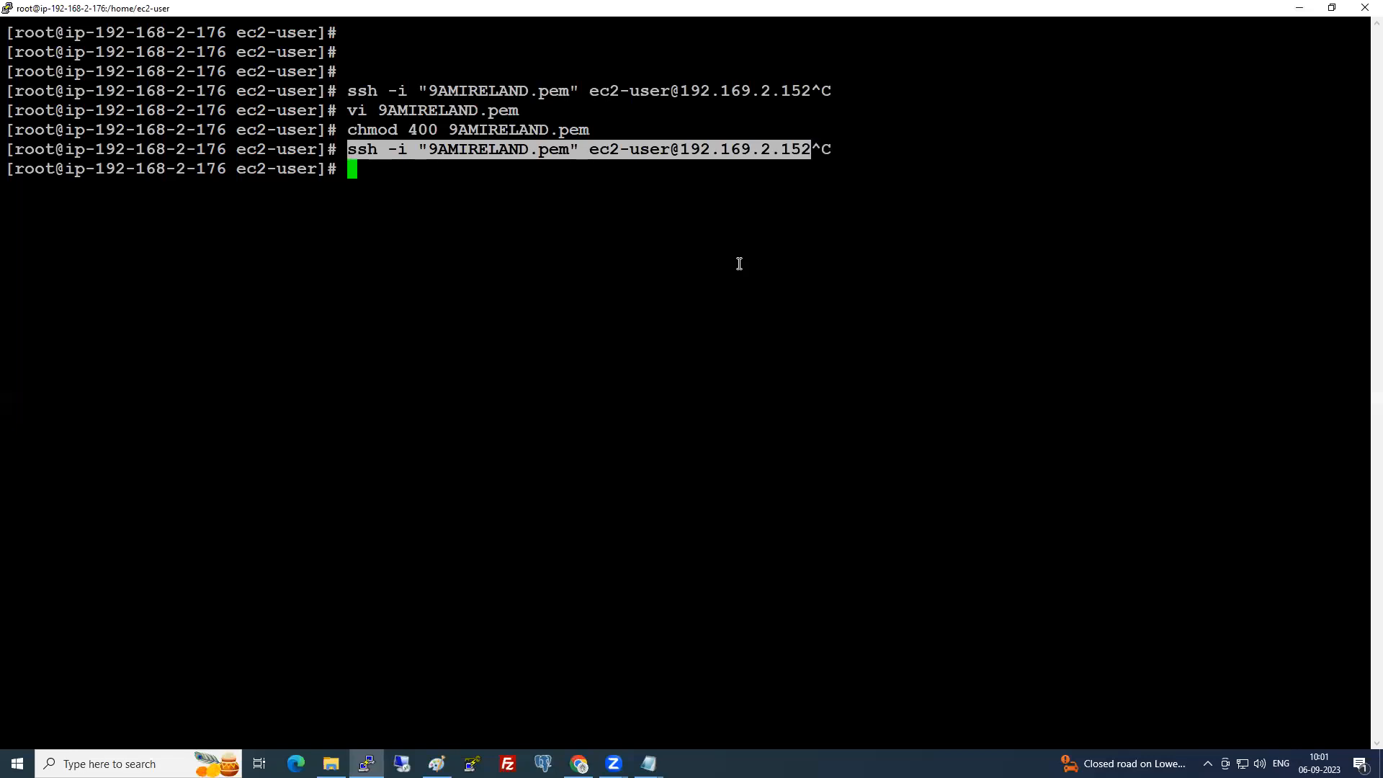
key(alt+Tab)
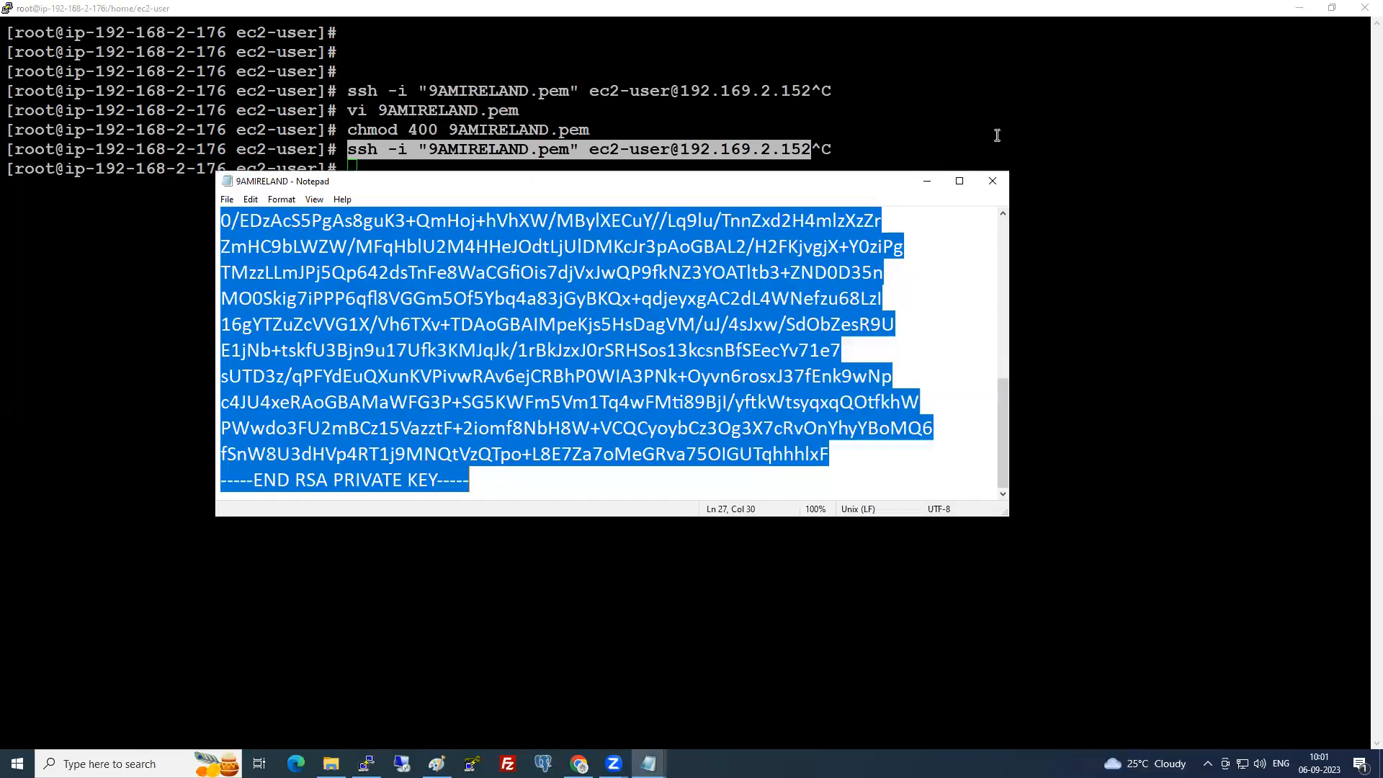
key(alt+Tab)
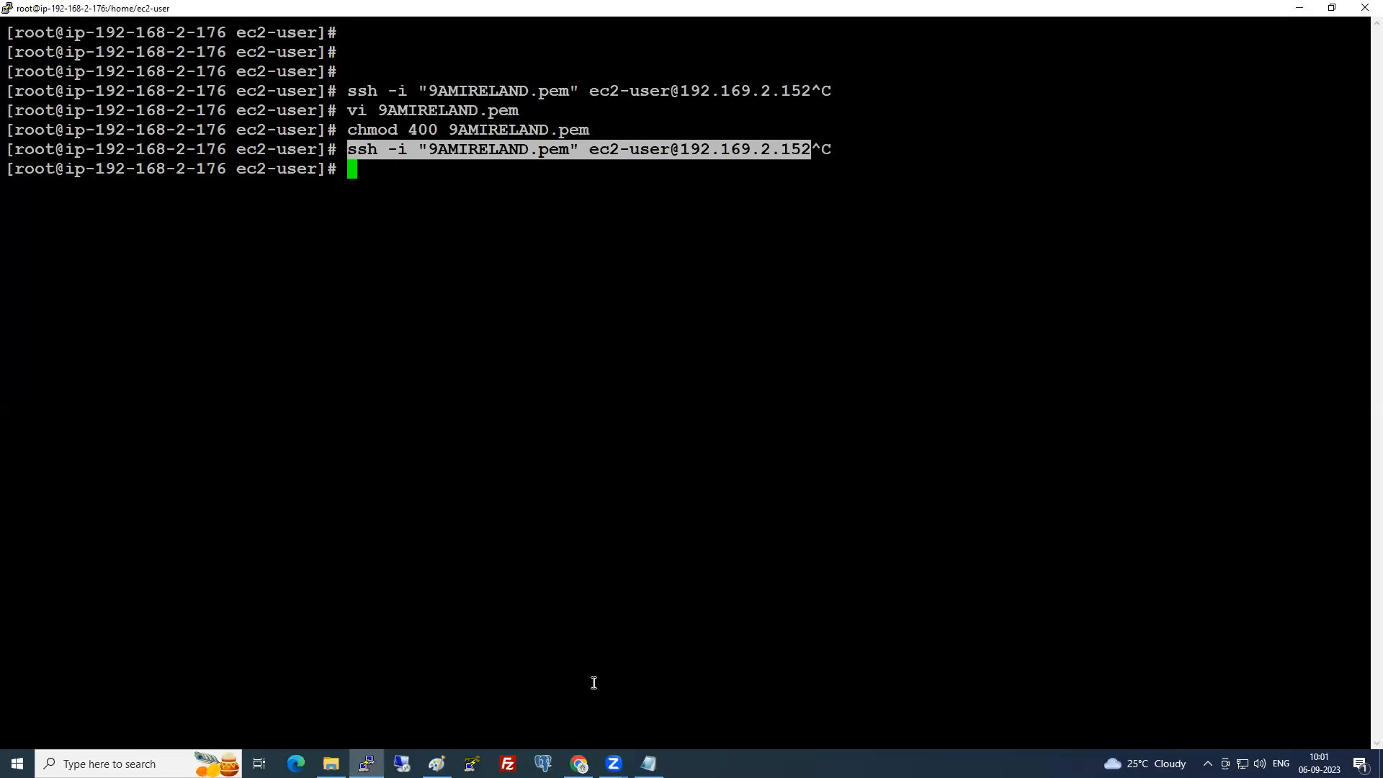
click(579, 764)
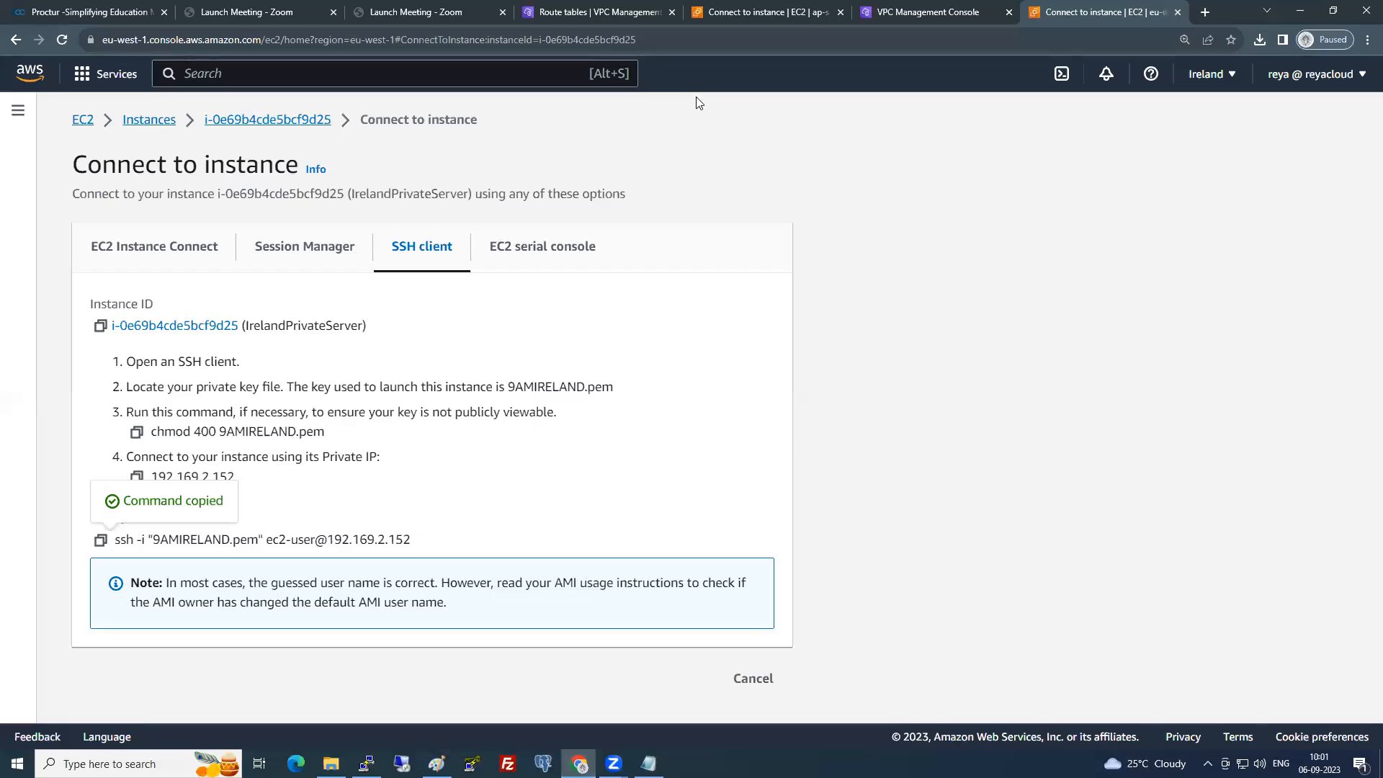
In Mumbai Peering connections, begin a new peering connection named MumbaiToIrelandPEERING.
click(570, 12)
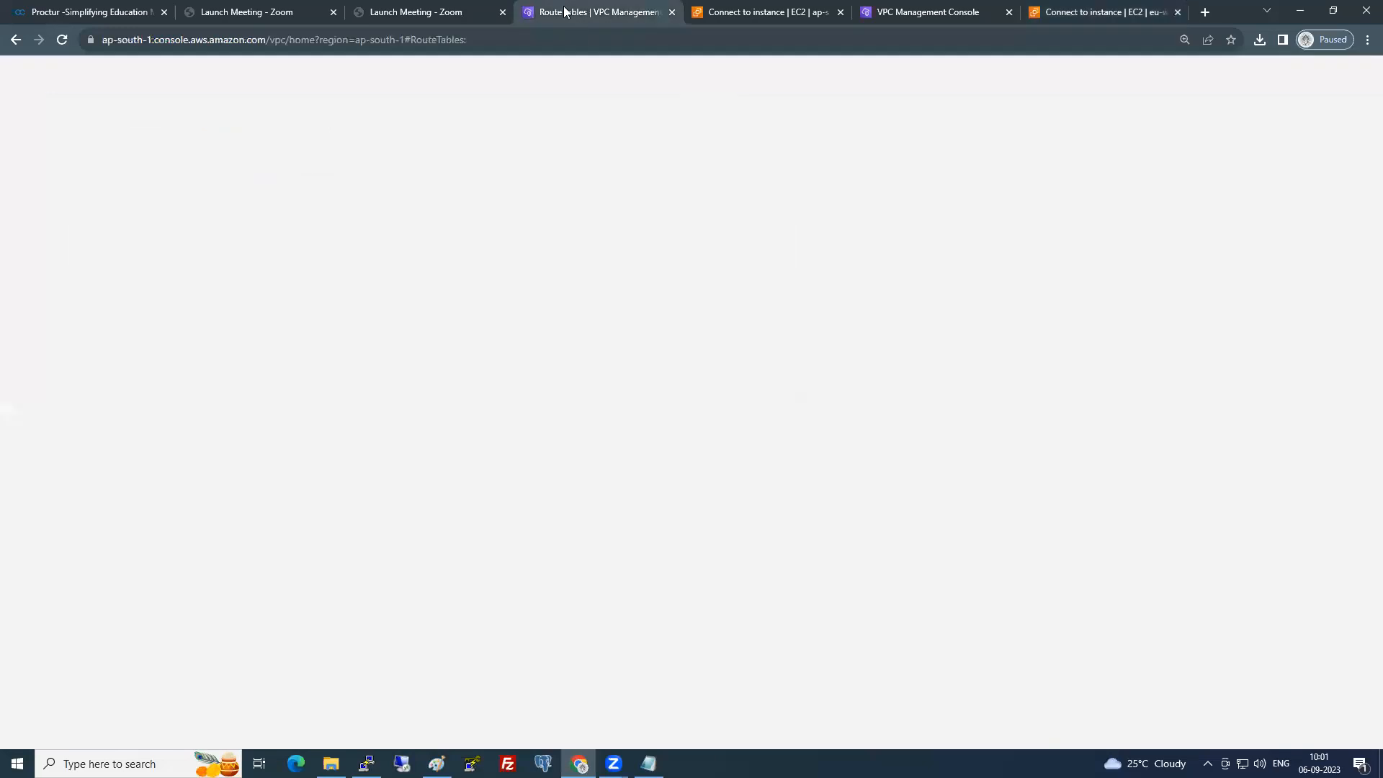
click(1000, 429)
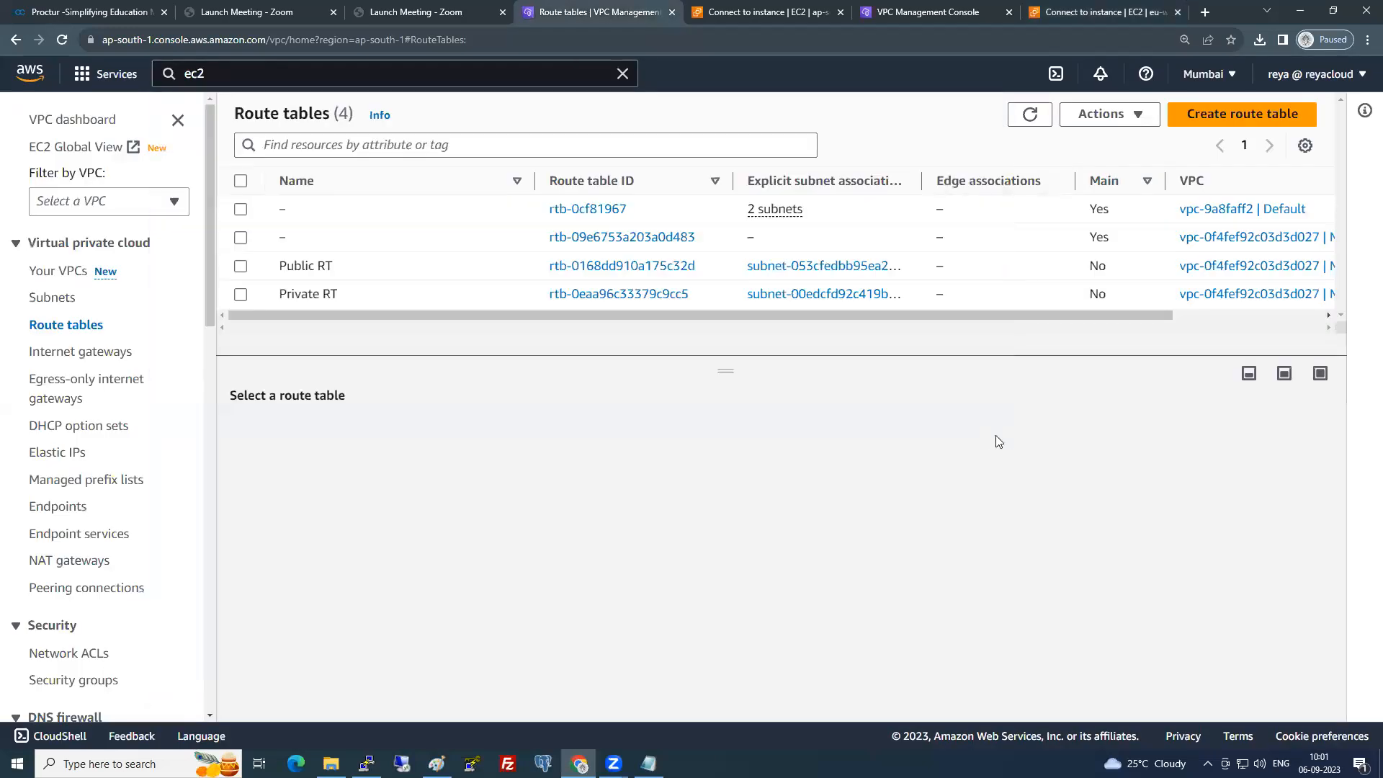
click(79, 589)
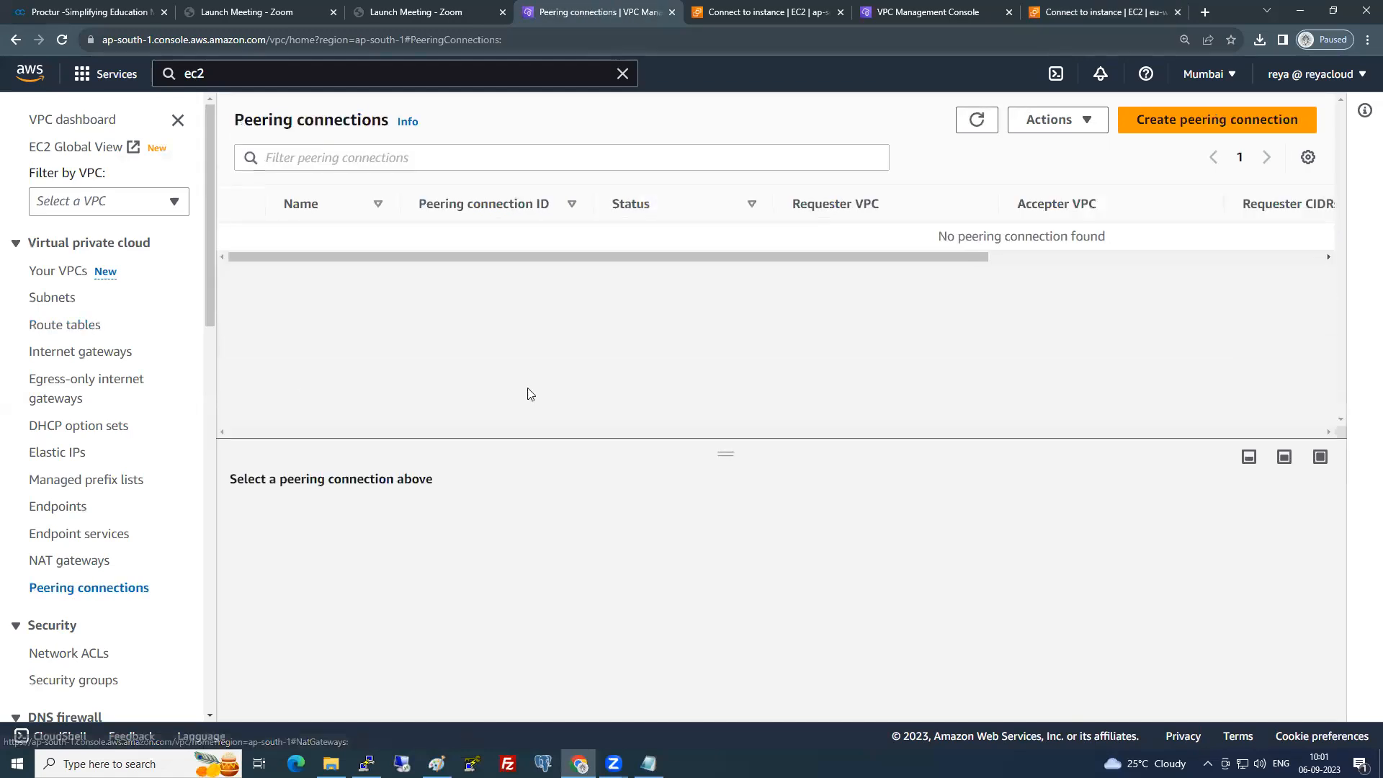
click(1154, 121)
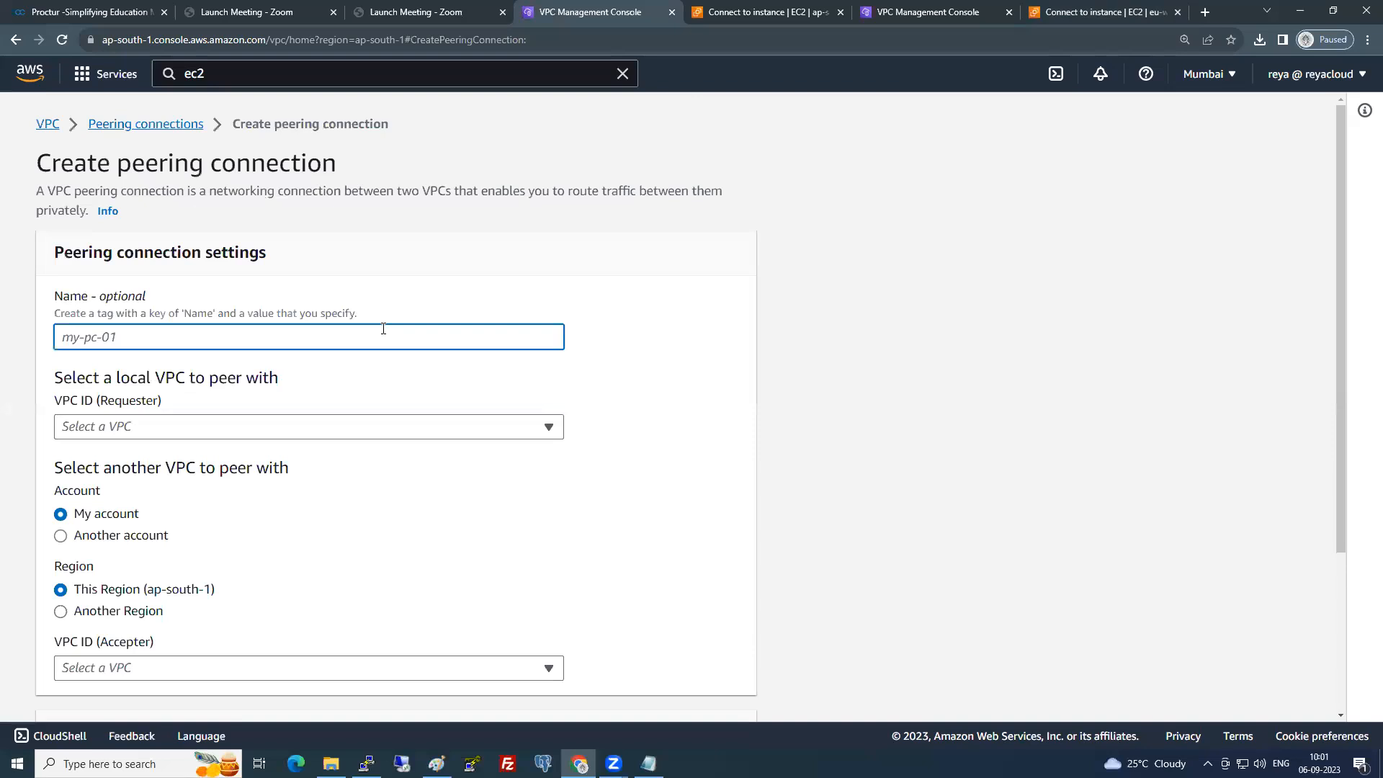
text(MumbaiToIrelandVPEERING)
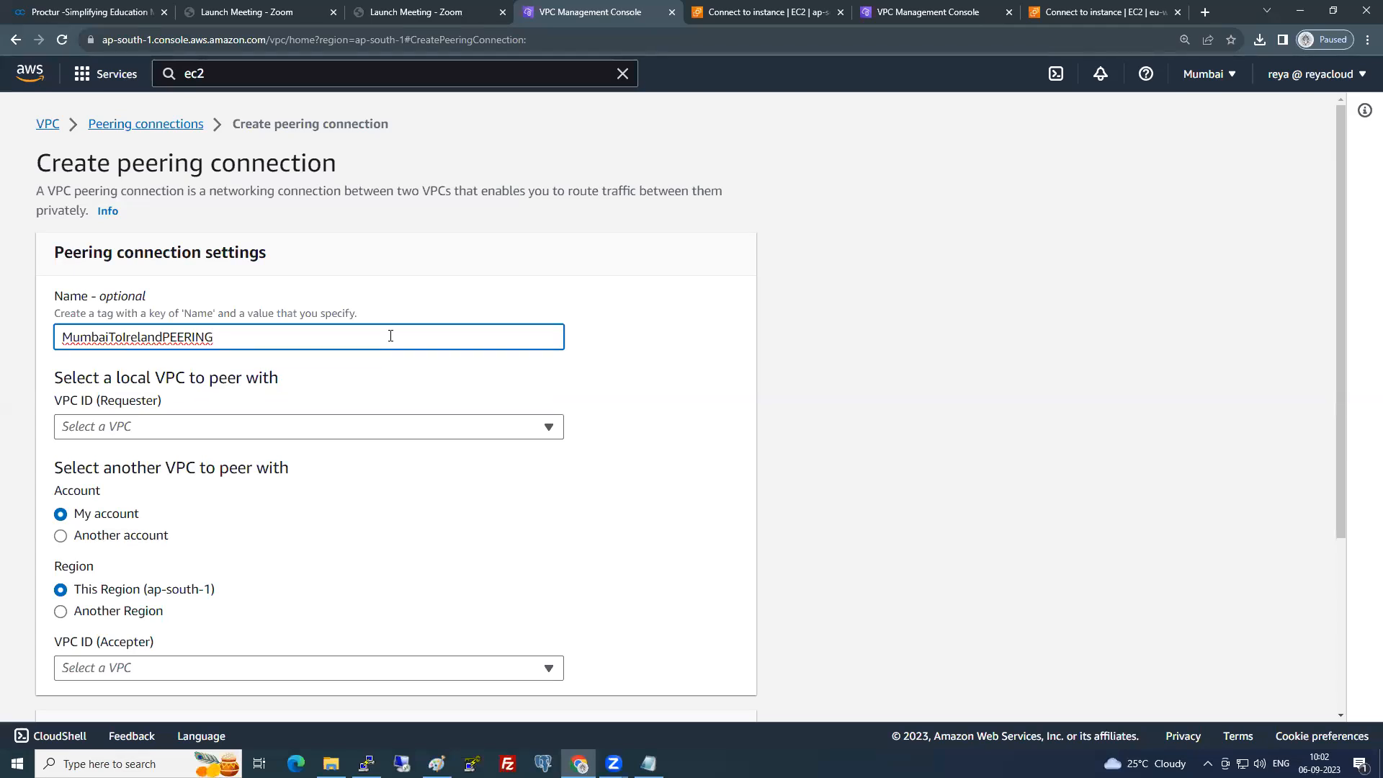
Choose MumbaiVPC as the requester VPC.
click(176, 431)
click(211, 505)
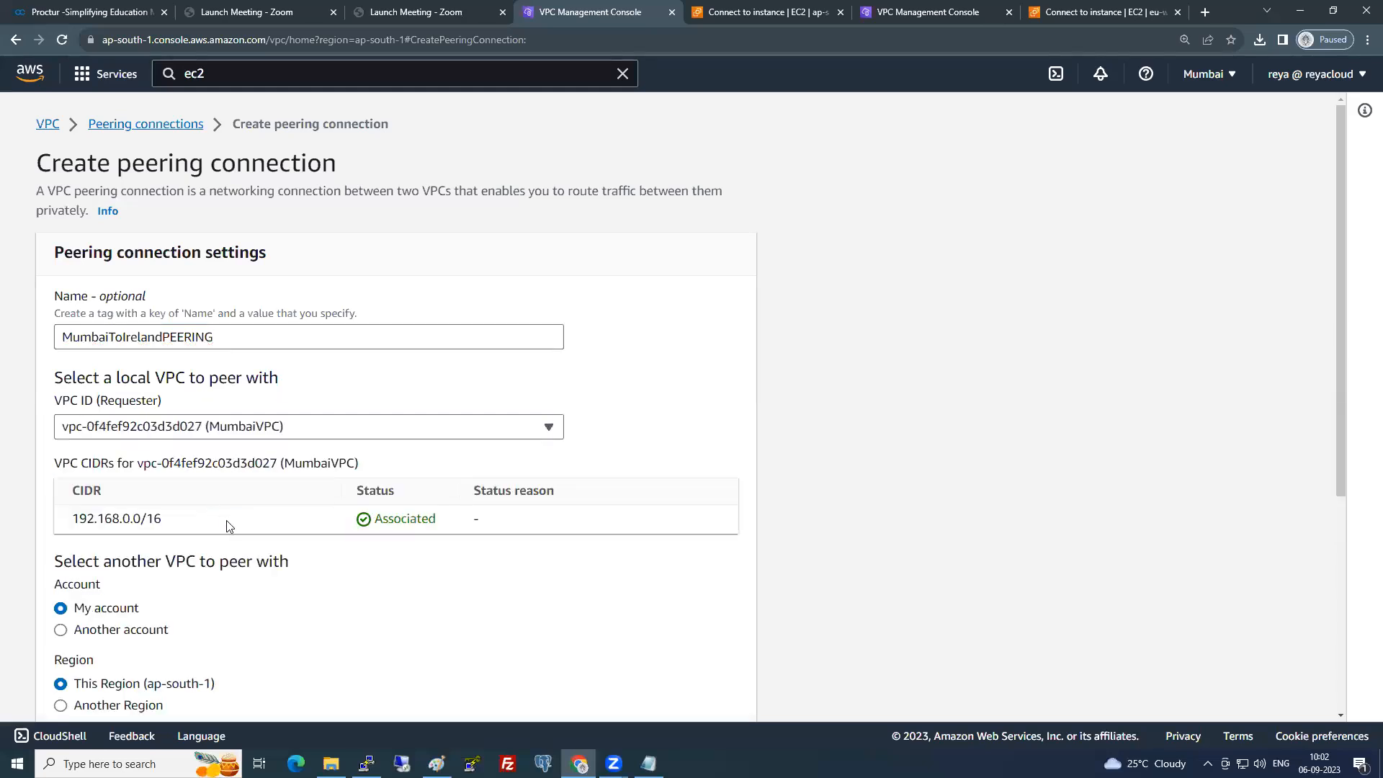
scroll(227, 520, down, 2)
drag(58, 423, 288, 424)
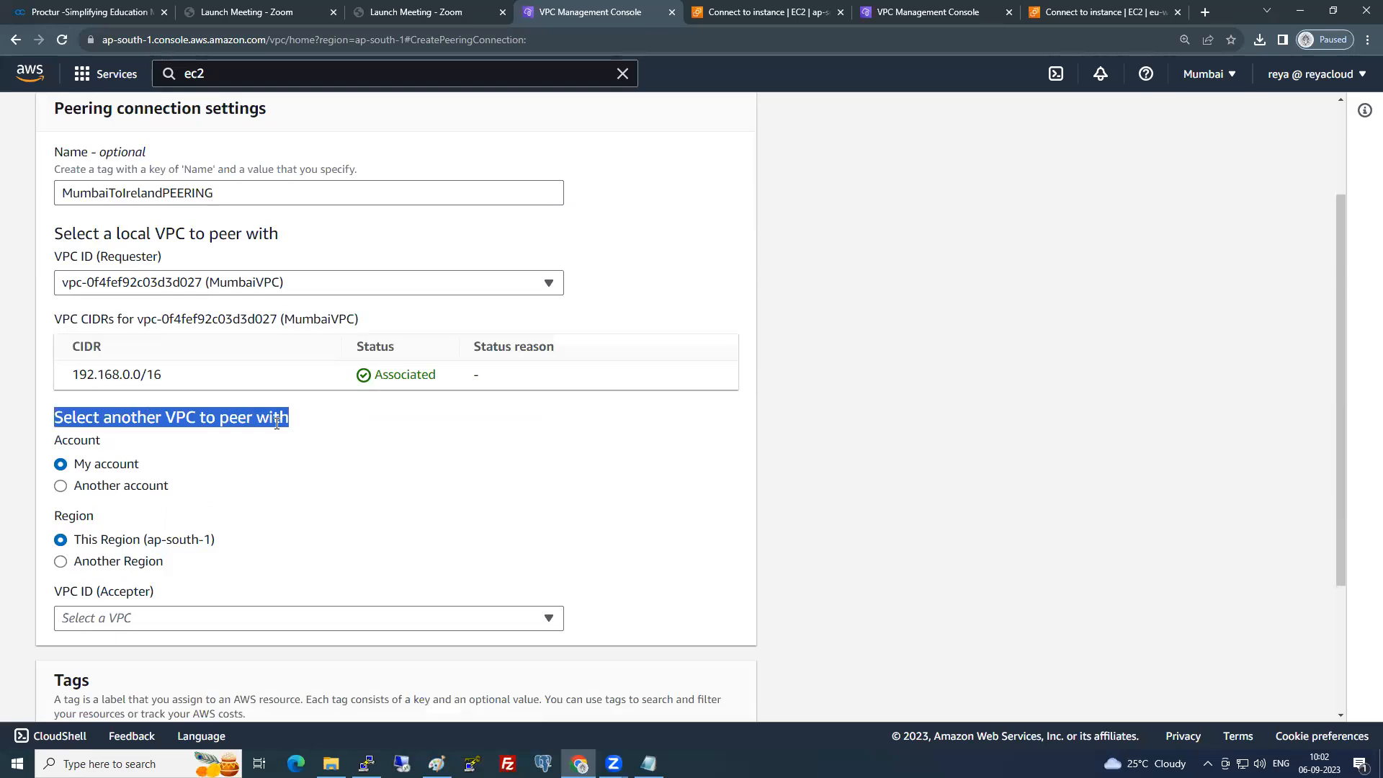
drag(69, 469, 137, 467)
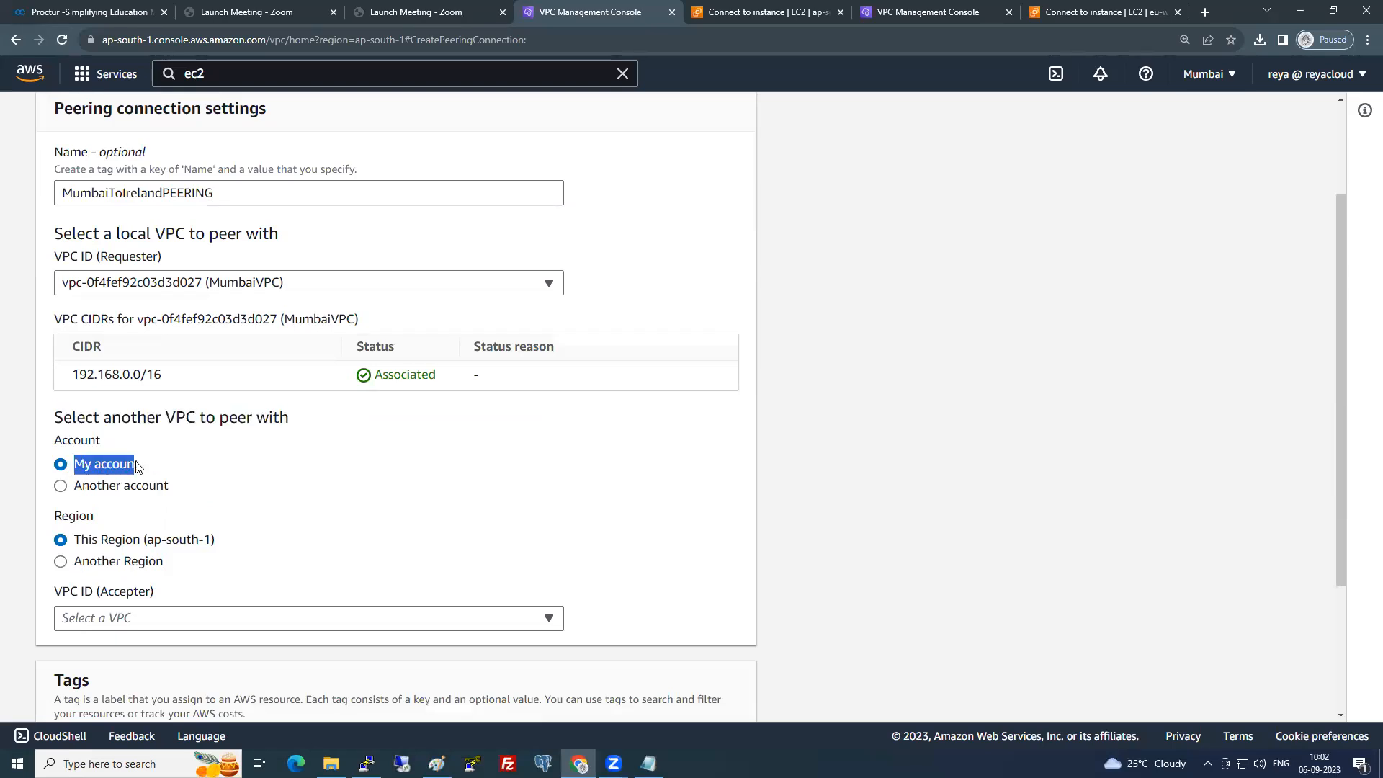
click(115, 468)
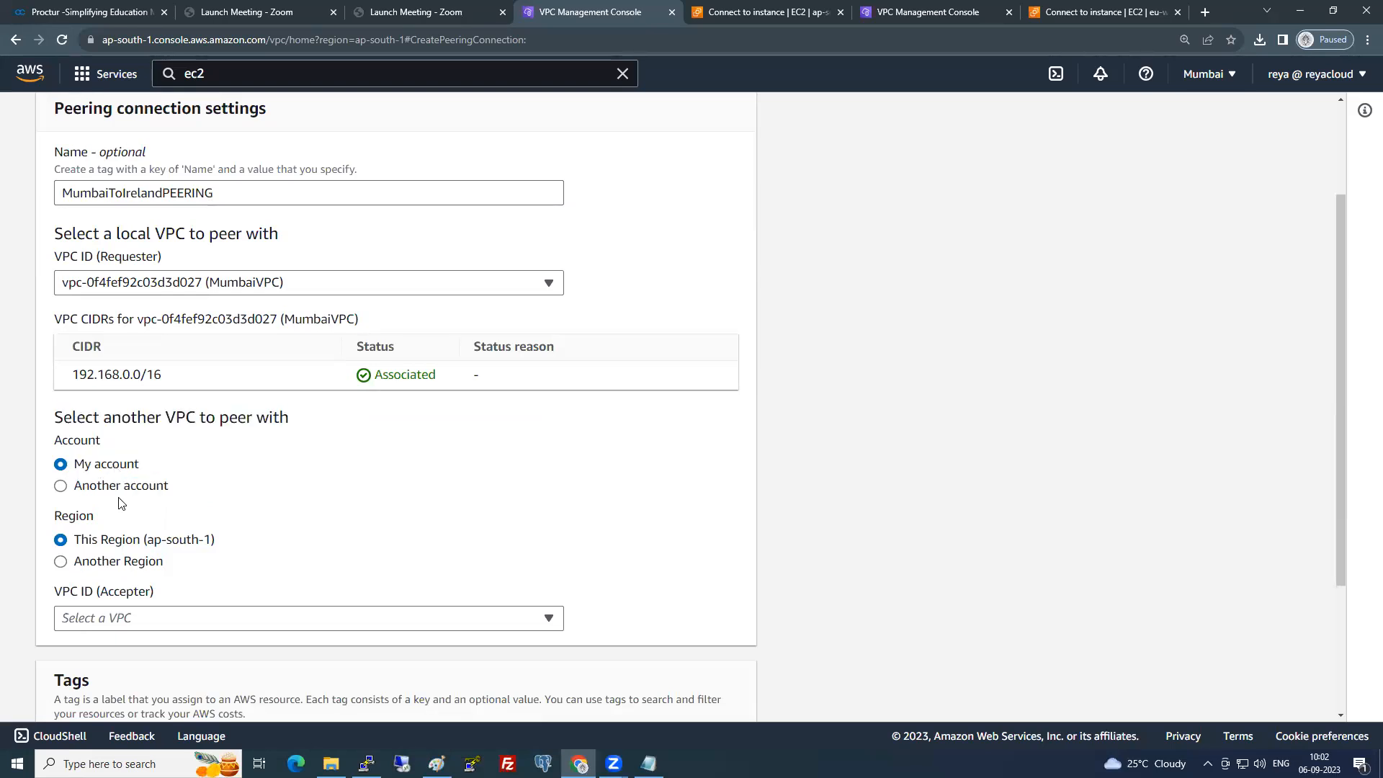
Set the peer VPC to another Region, Europe (Ireland) eu-west-1.
click(112, 569)
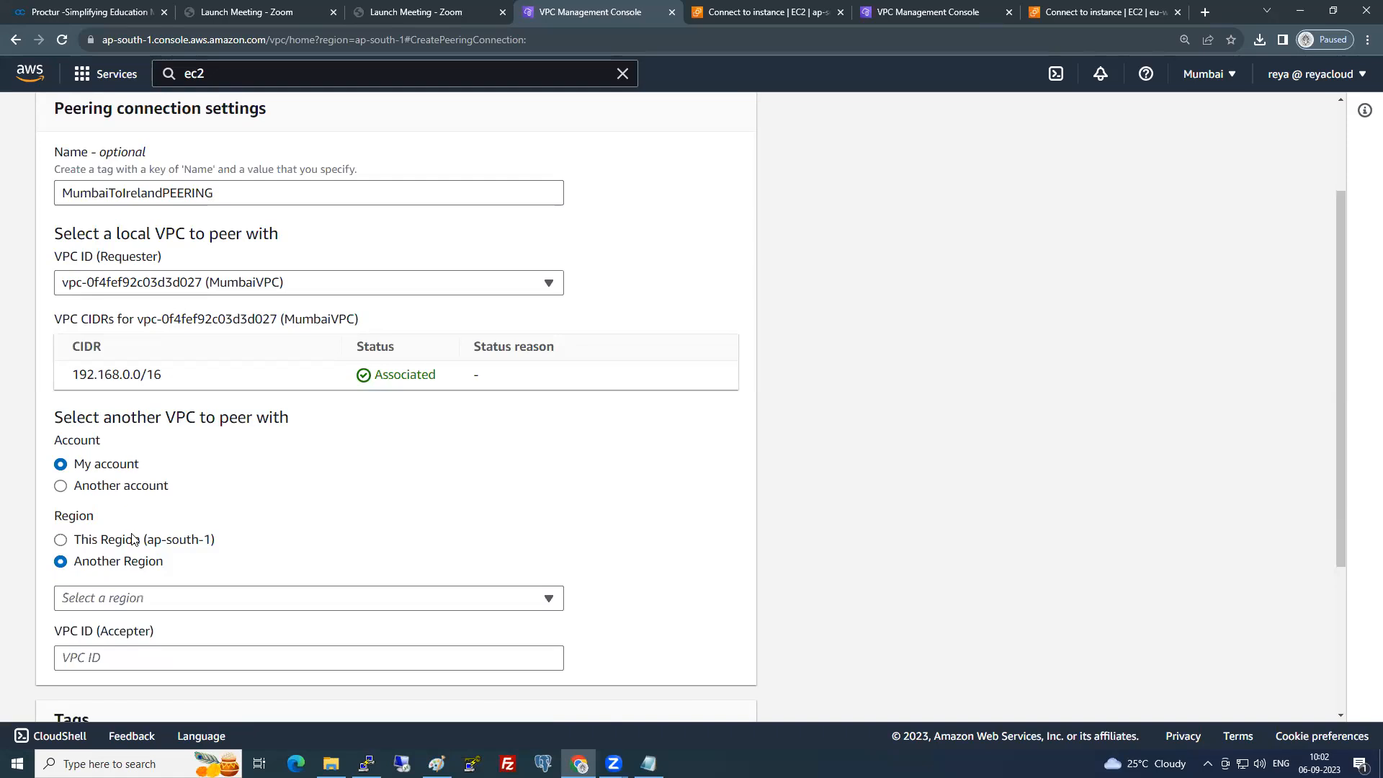
scroll(141, 490, down, 3)
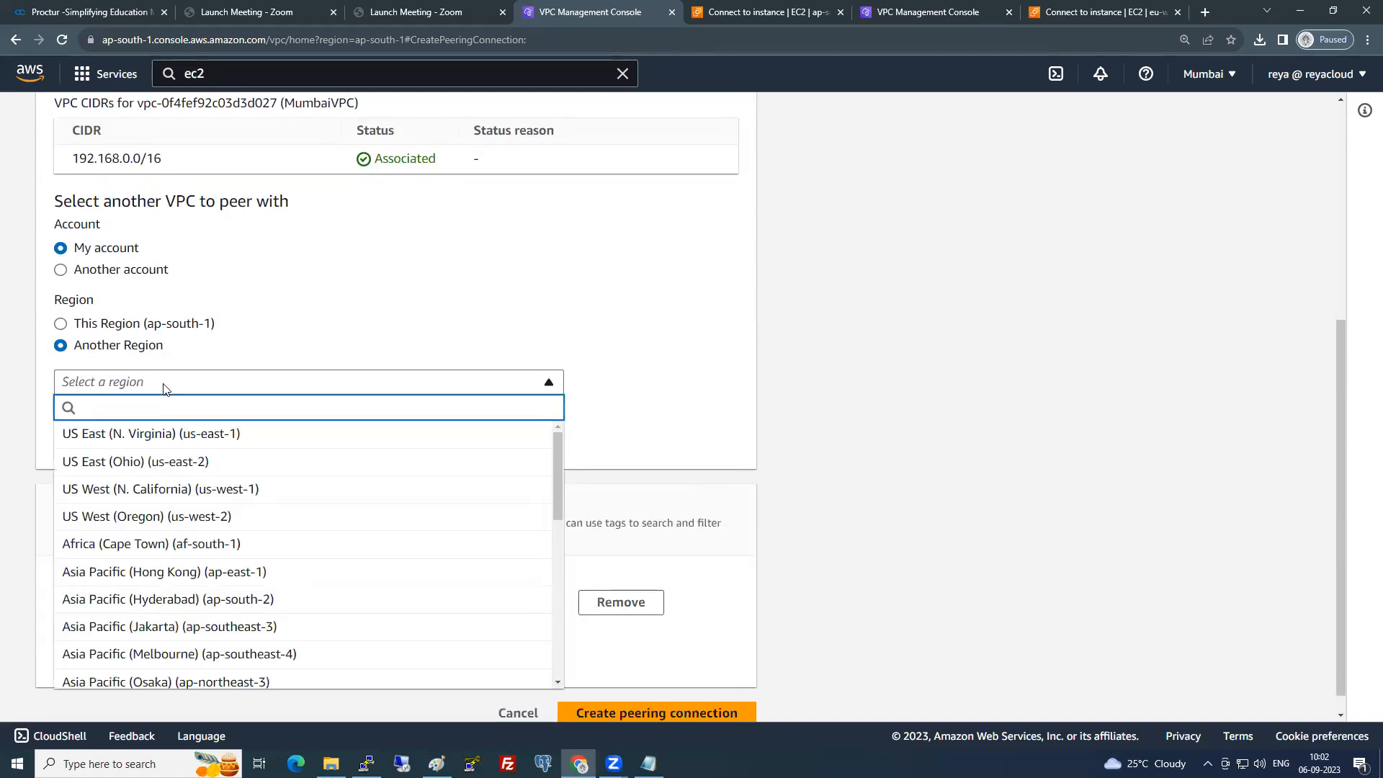
scroll(185, 511, down, 3)
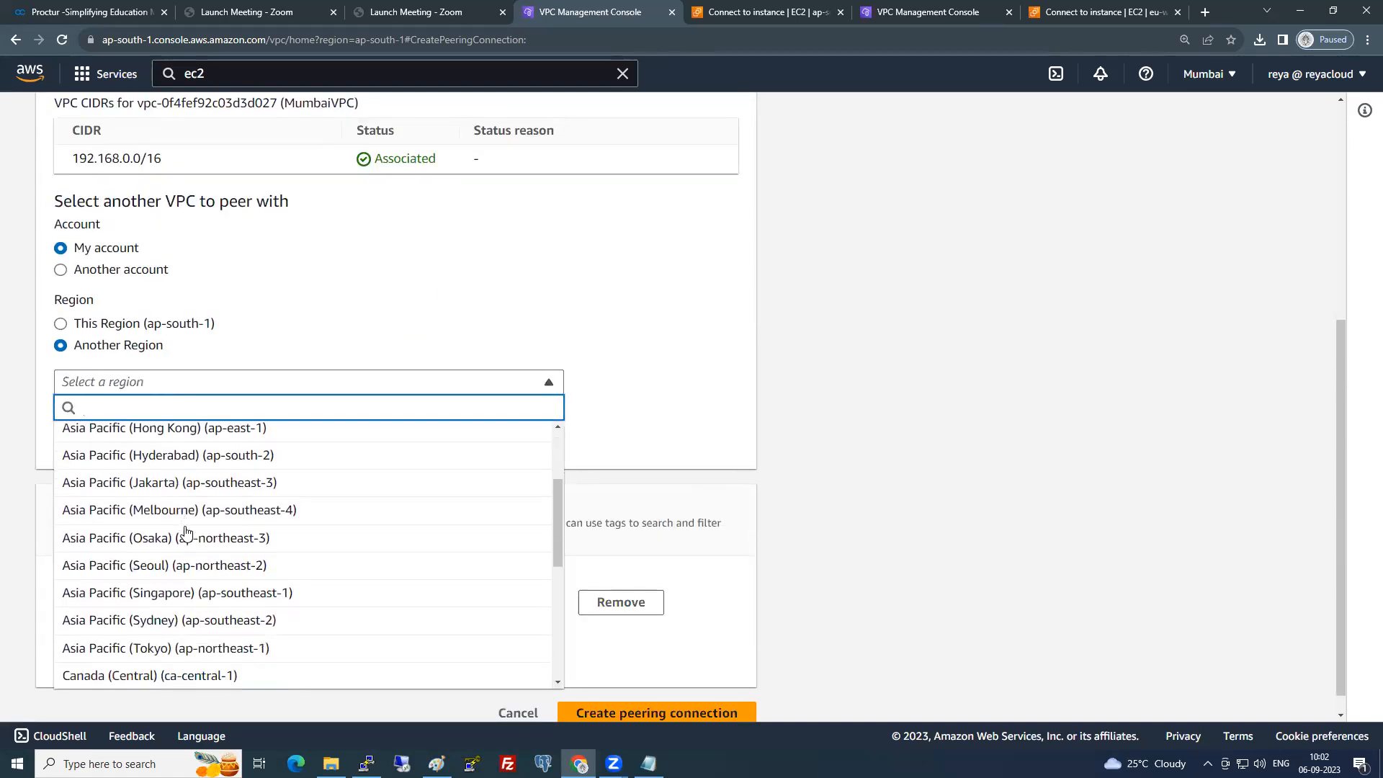
scroll(185, 533, down, 2)
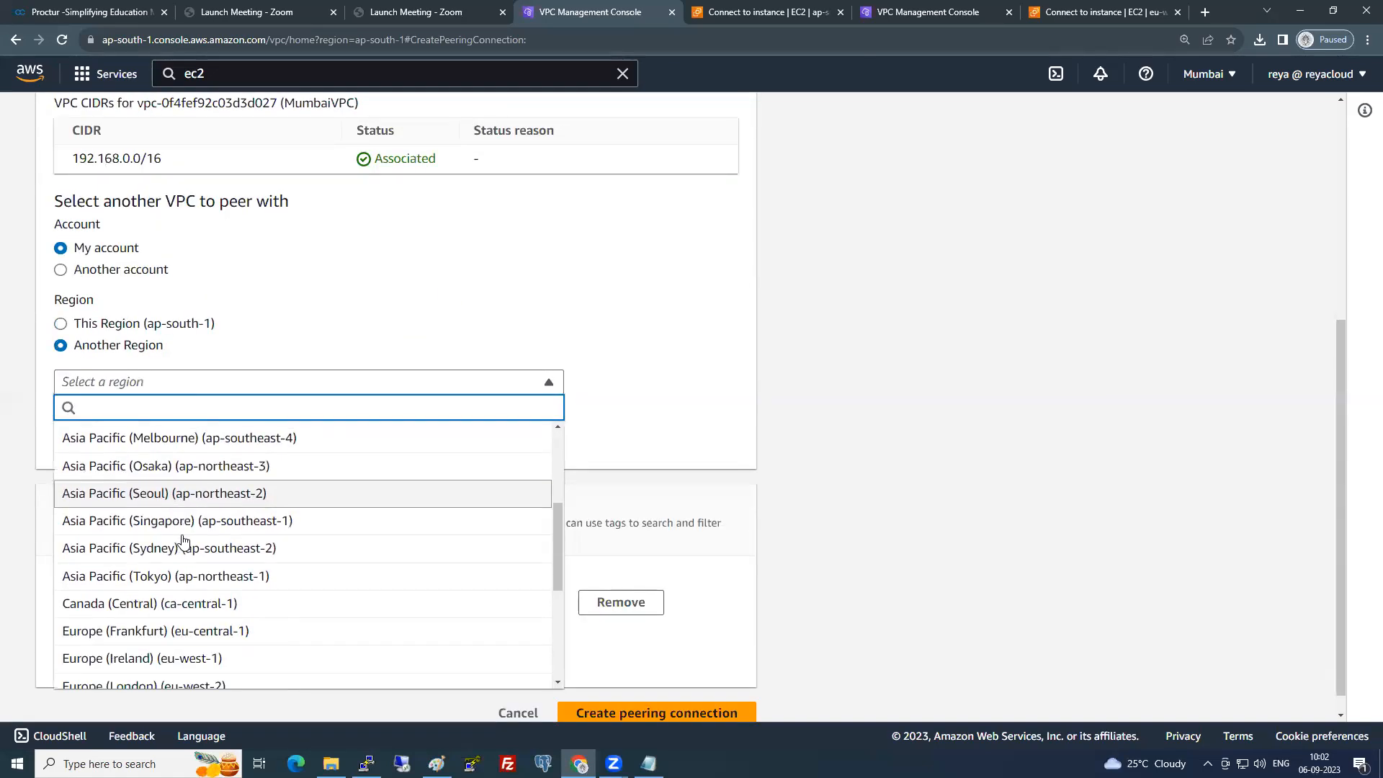
click(150, 661)
click(135, 441)
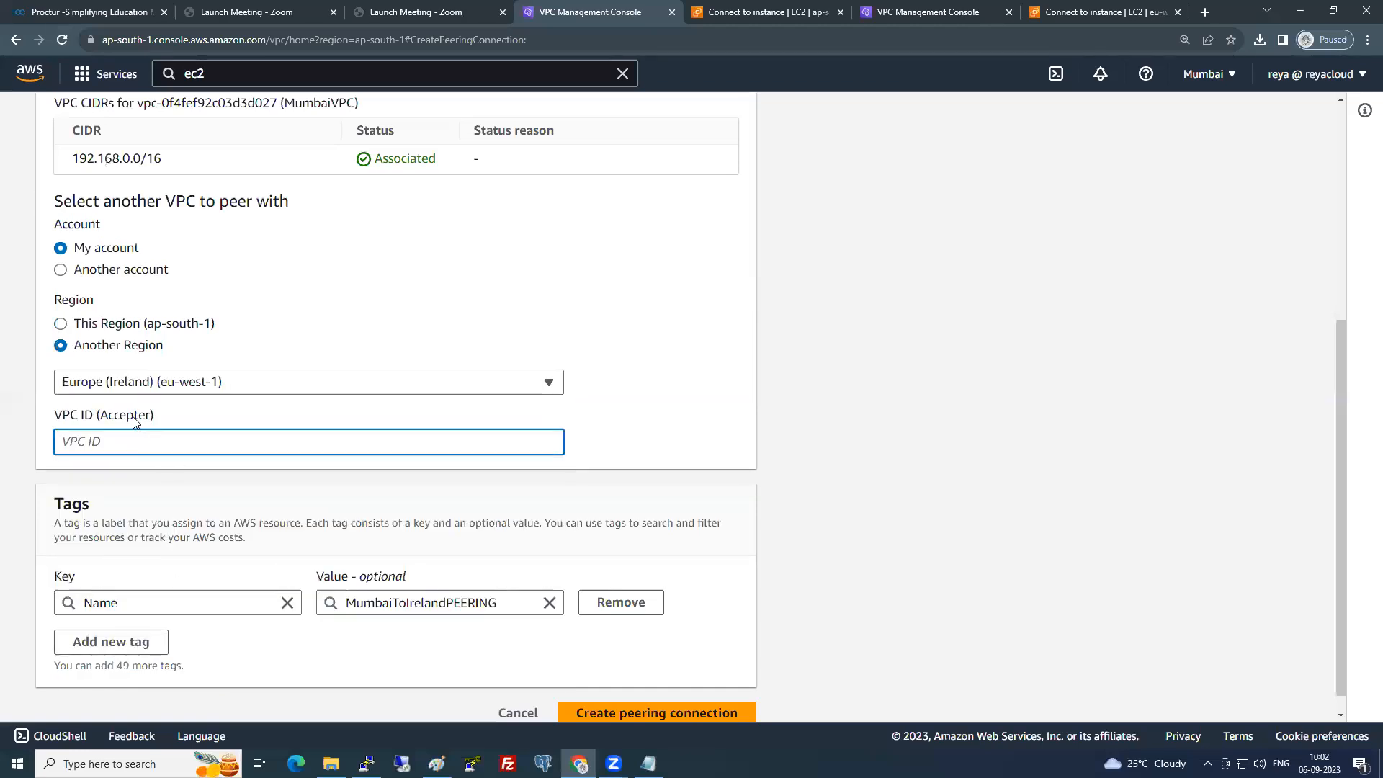
click(174, 423)
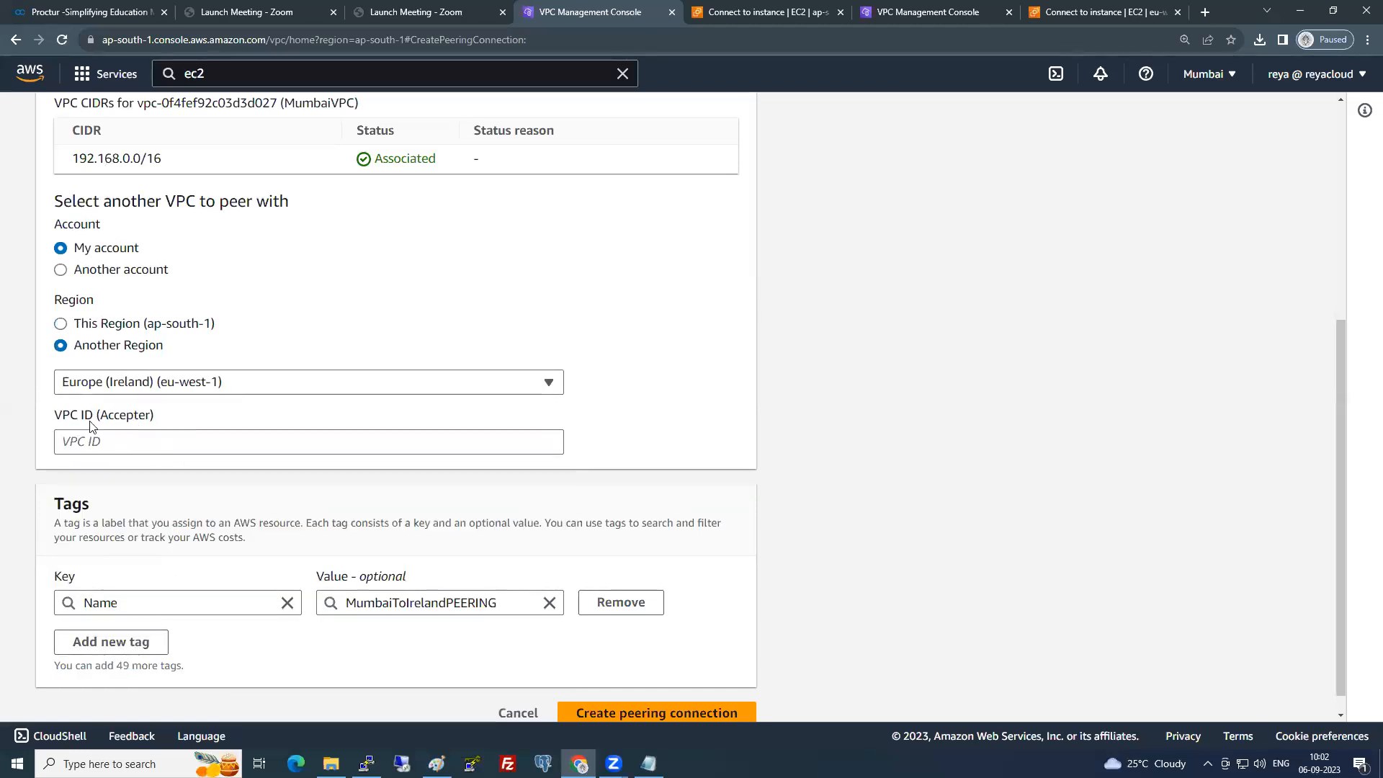
drag(55, 416, 172, 420)
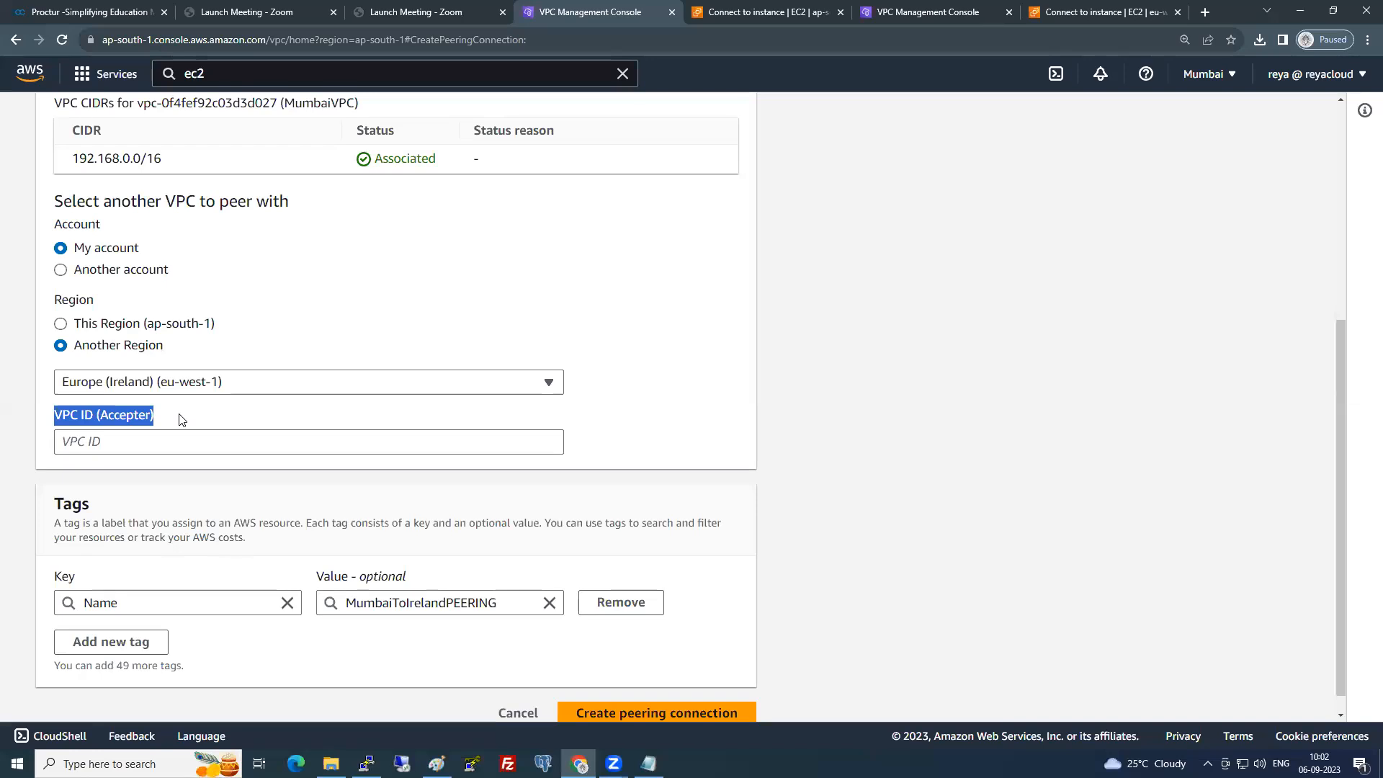
click(188, 421)
Copy IrelandVPC's ID from the Ireland VPC list and paste it as the accepter VPC ID.
click(937, 10)
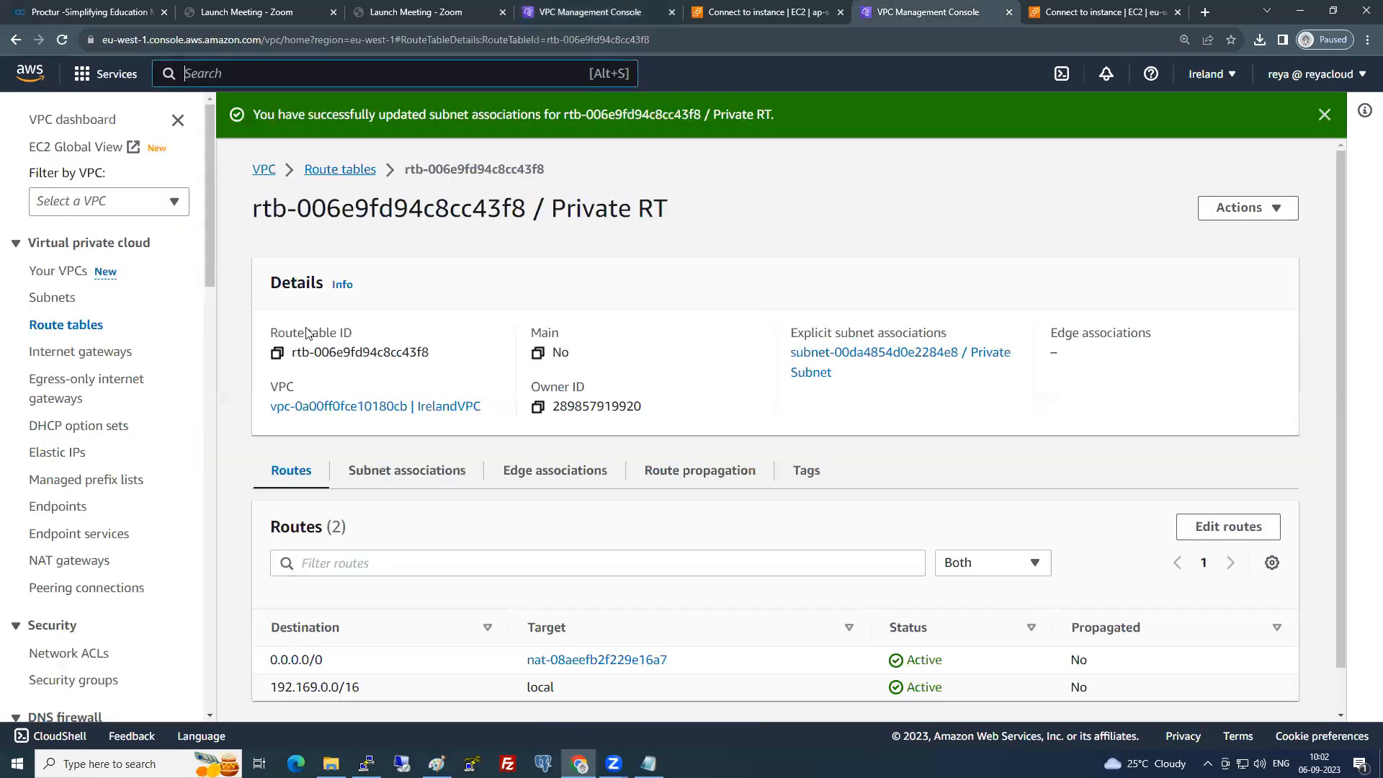
click(93, 281)
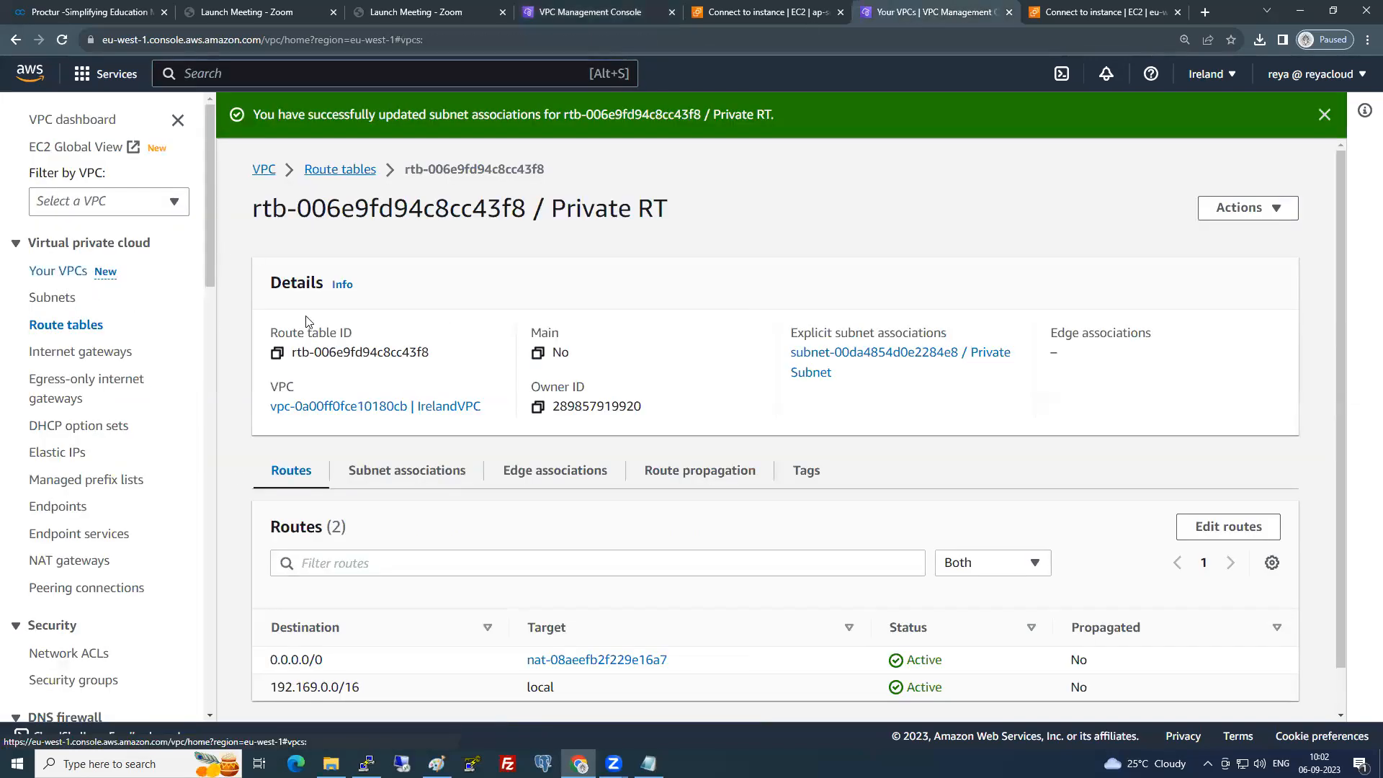
click(244, 239)
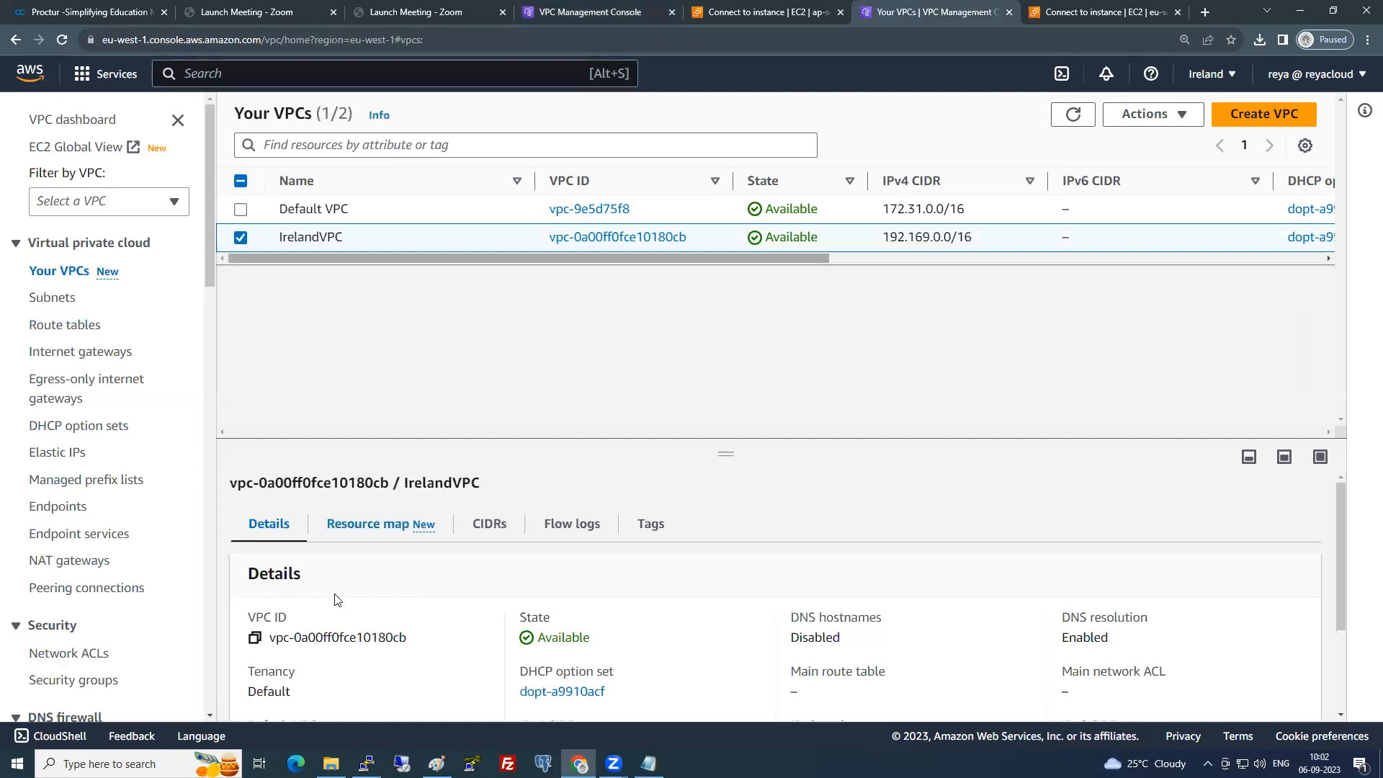
click(255, 638)
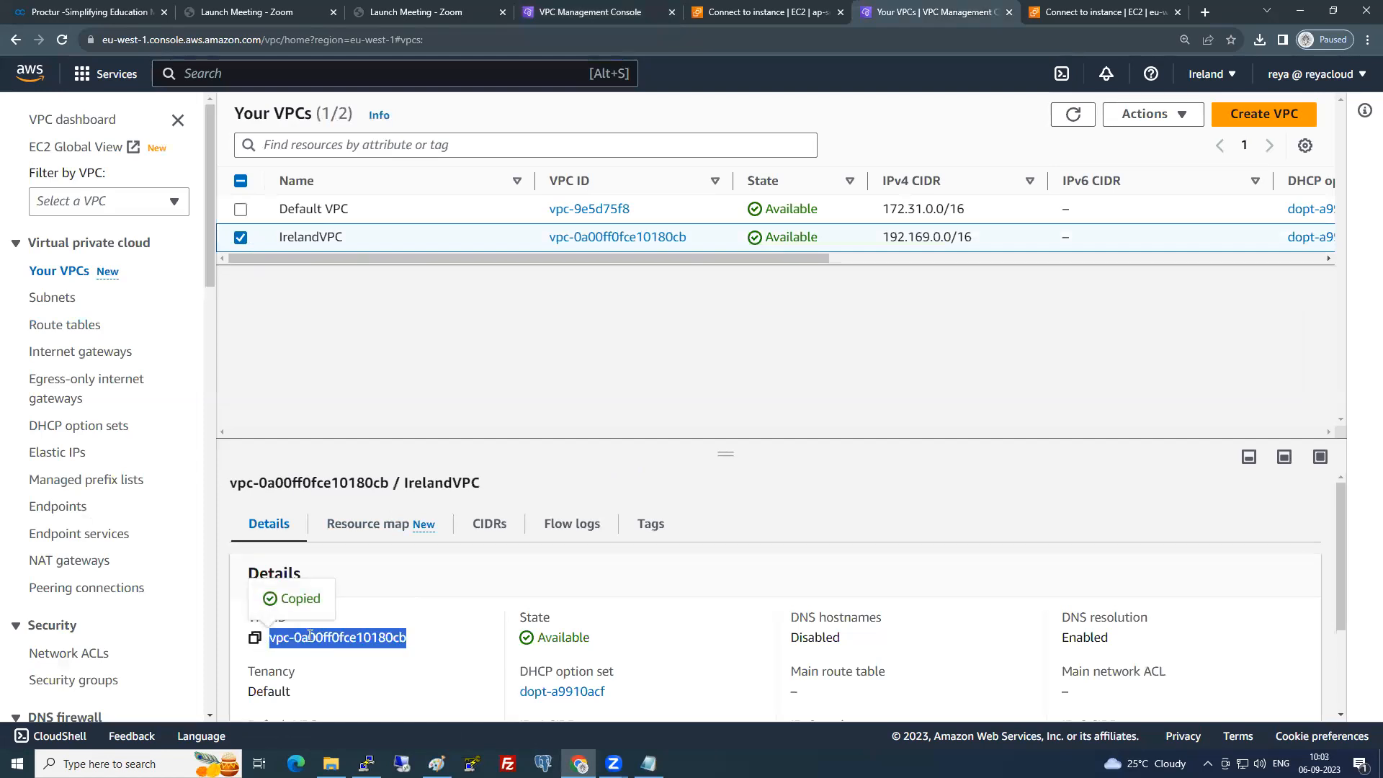
click(542, 14)
click(176, 442)
key(ctrl+v)
Submit the MumbaiToIrelandPEERING request and return to the peering connections list.
click(821, 395)
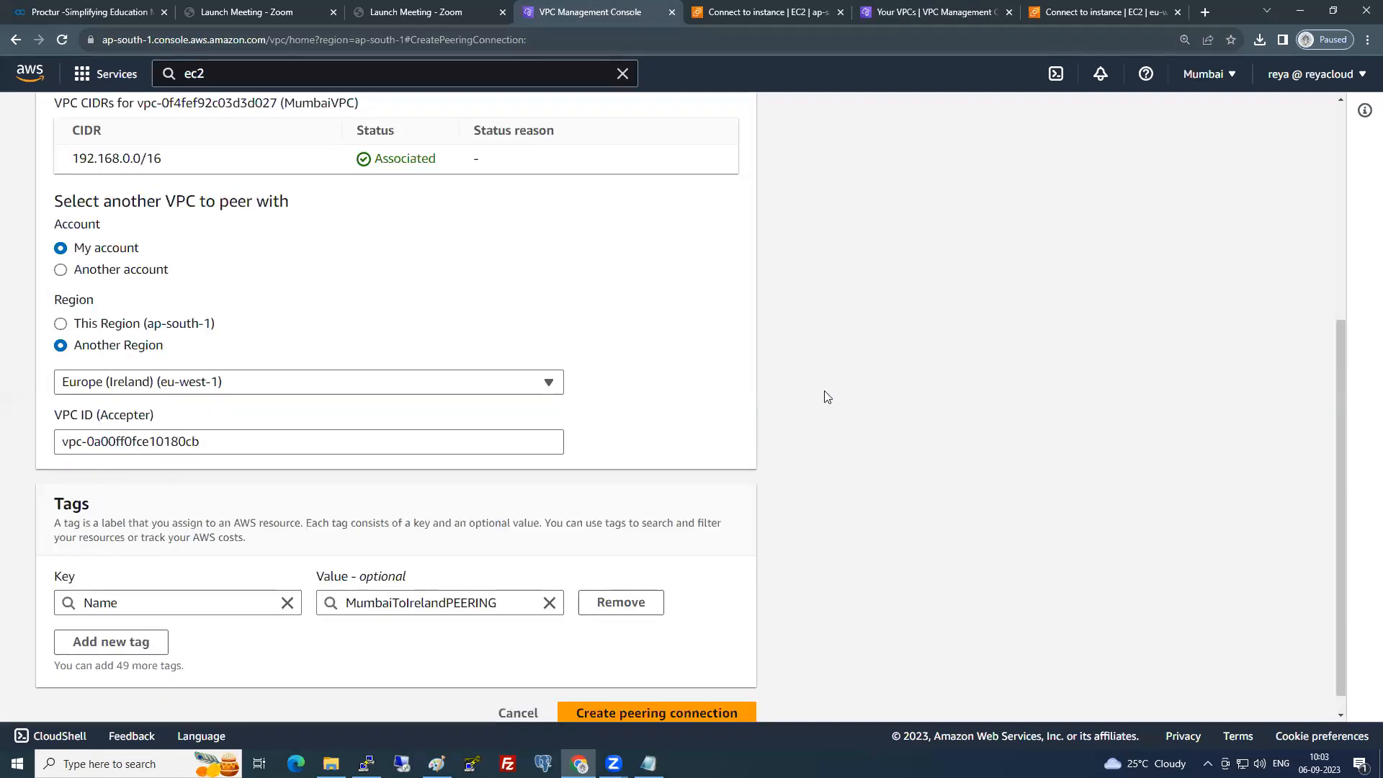
scroll(828, 396, down, 1)
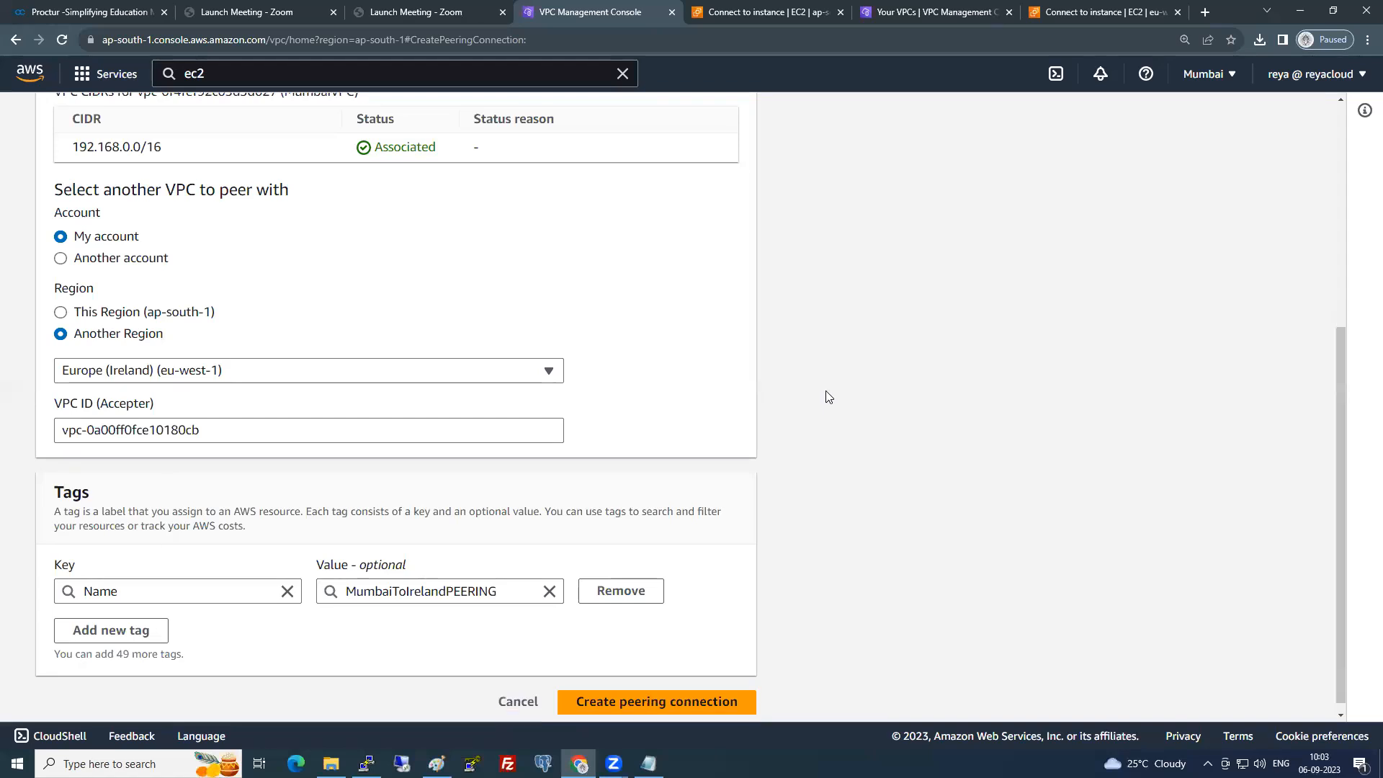
click(682, 690)
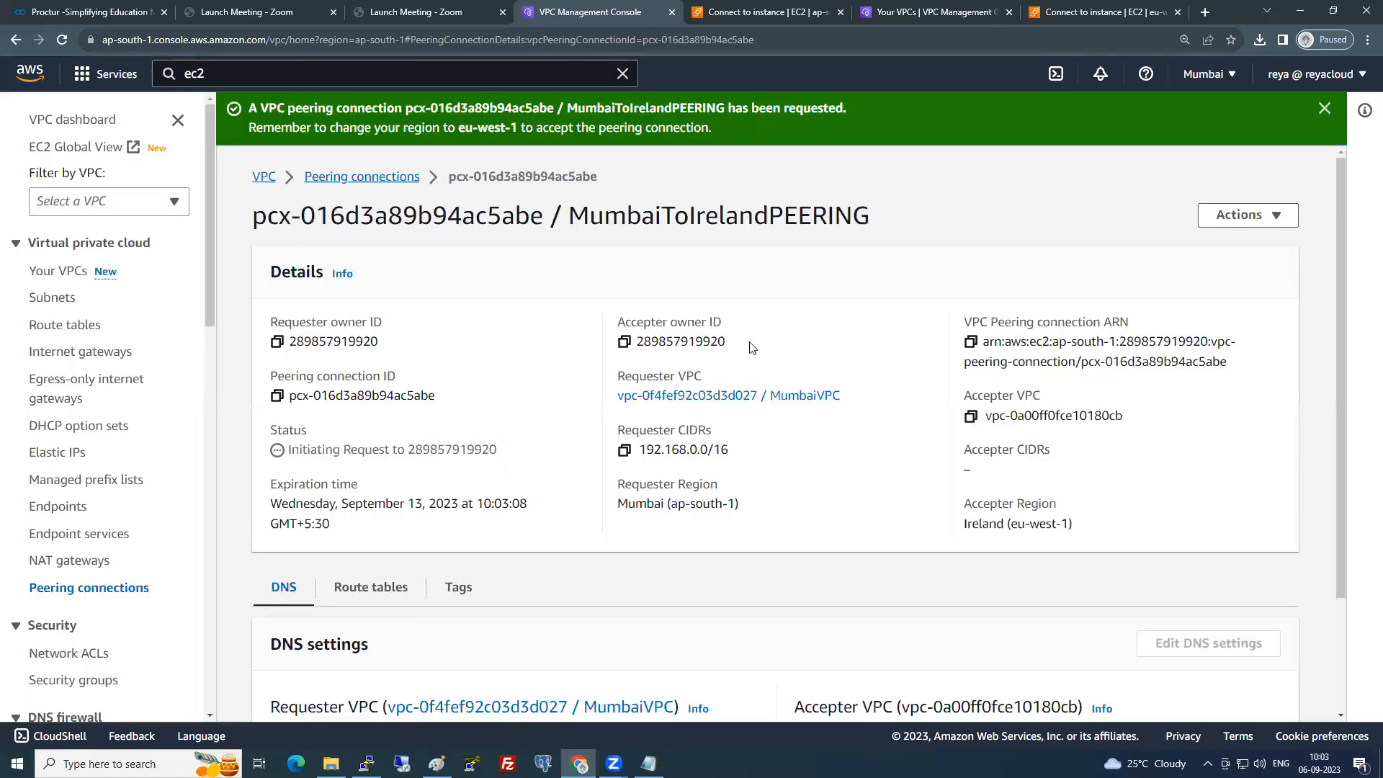
click(378, 179)
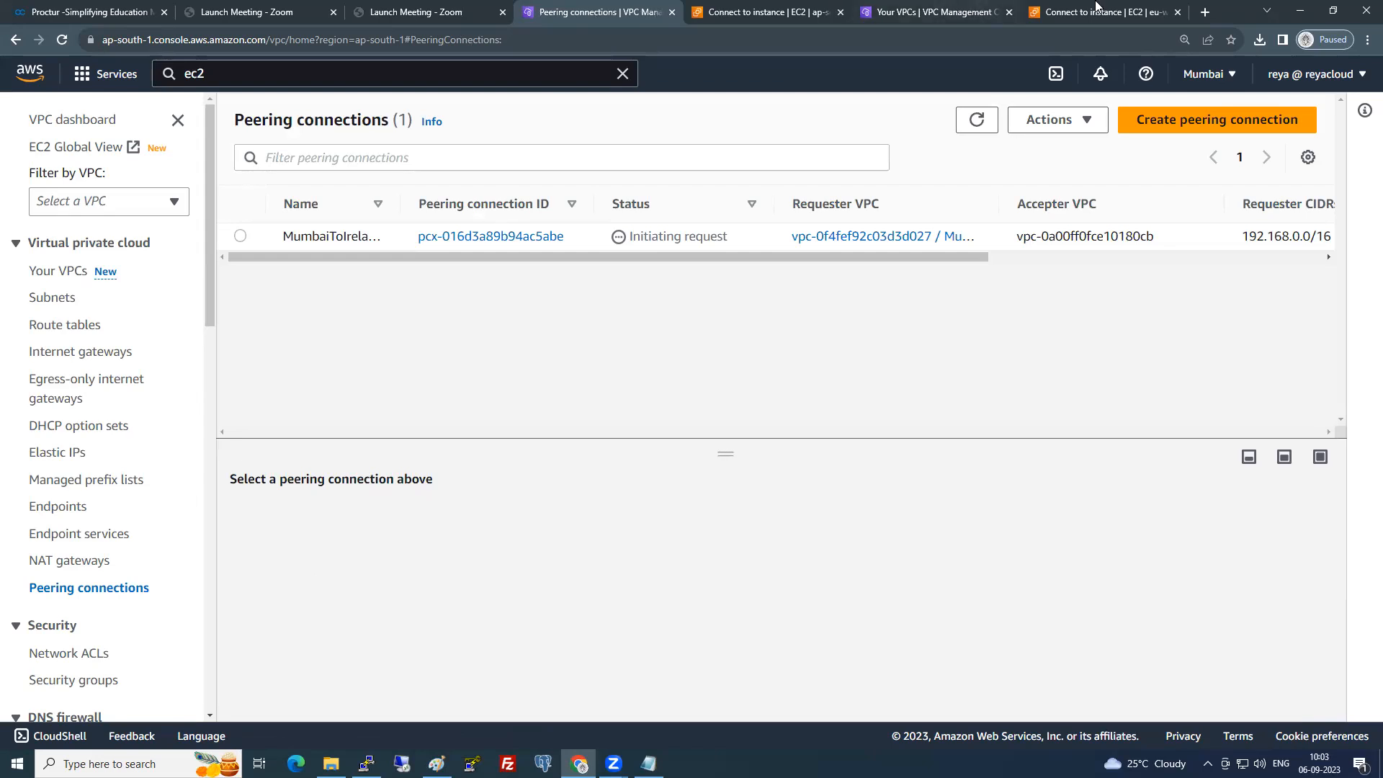
In Ireland's peering connections, select the pending request pcx-016d3a89b94ac5abe and open its Actions menu.
click(1072, 13)
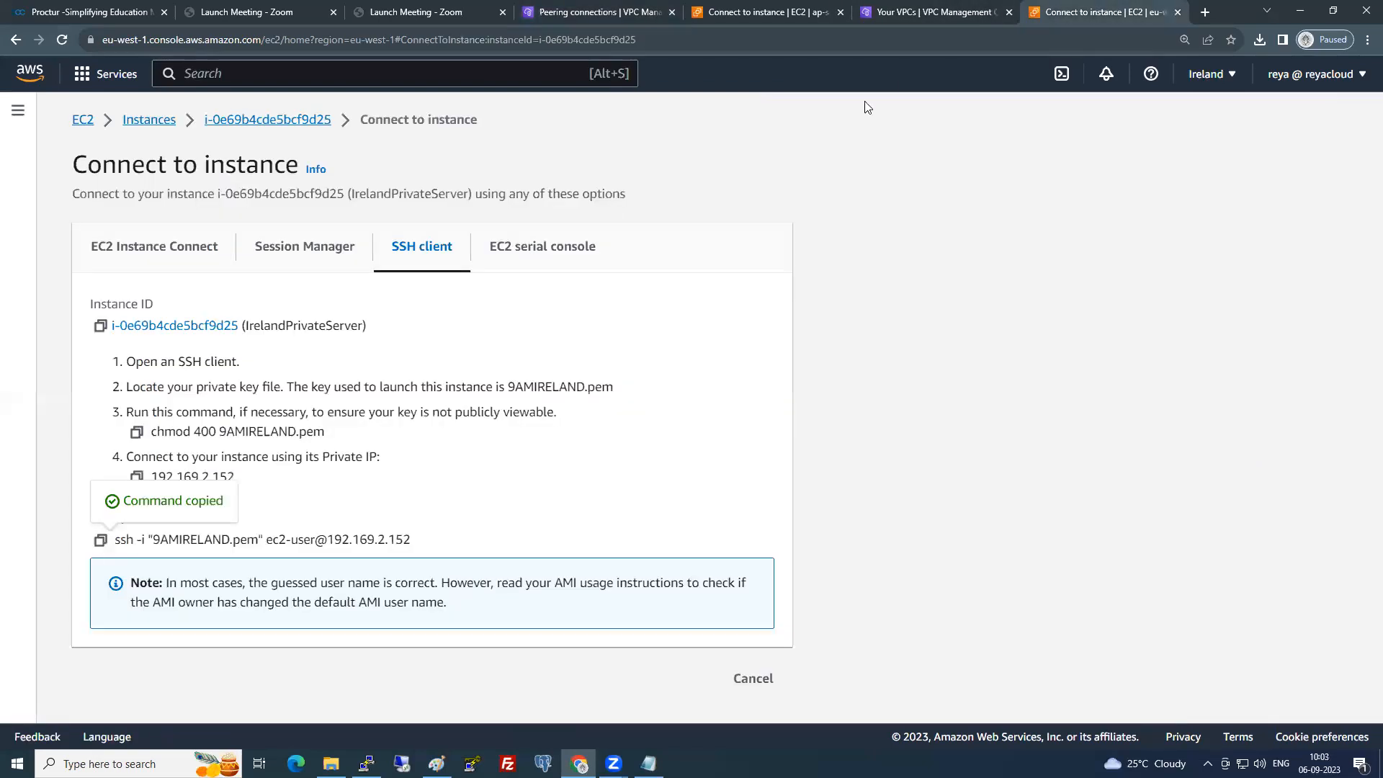
click(923, 9)
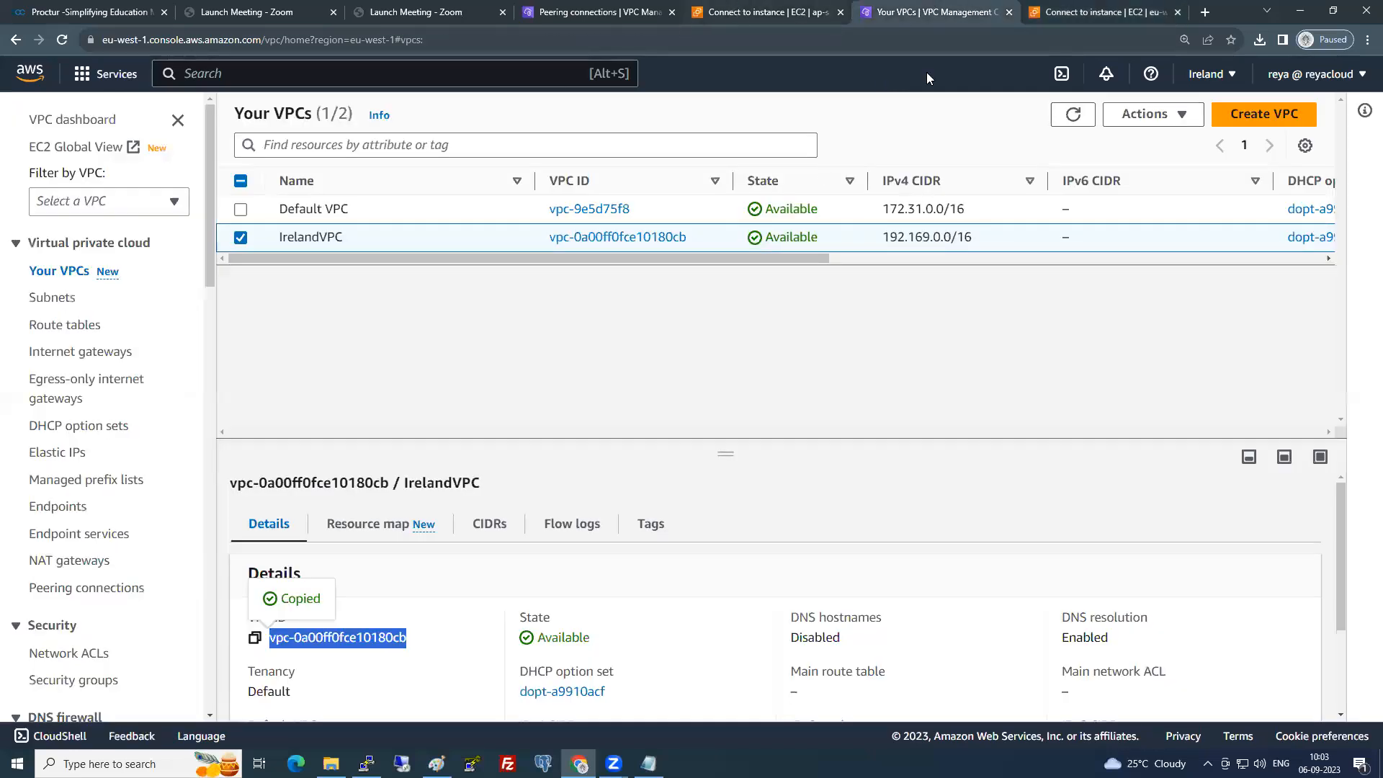
click(119, 589)
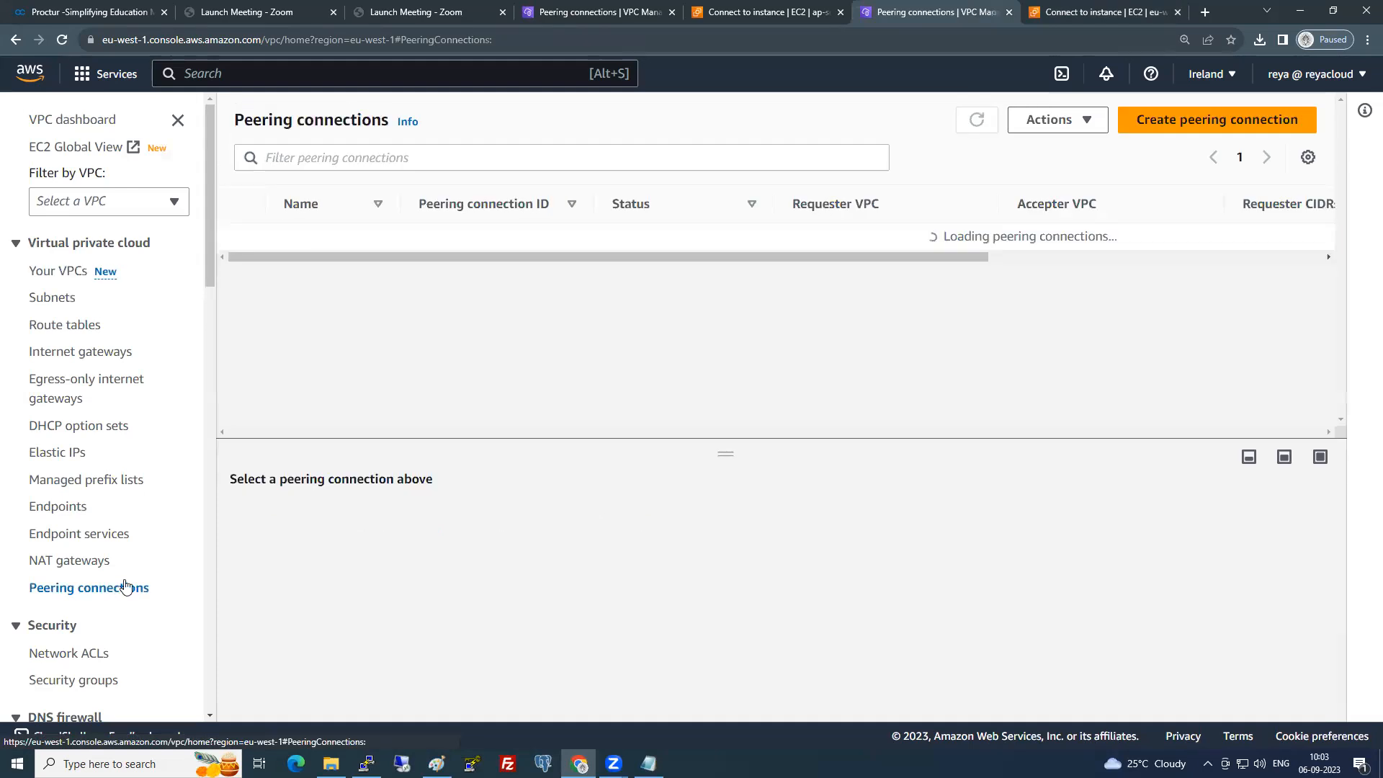
click(240, 237)
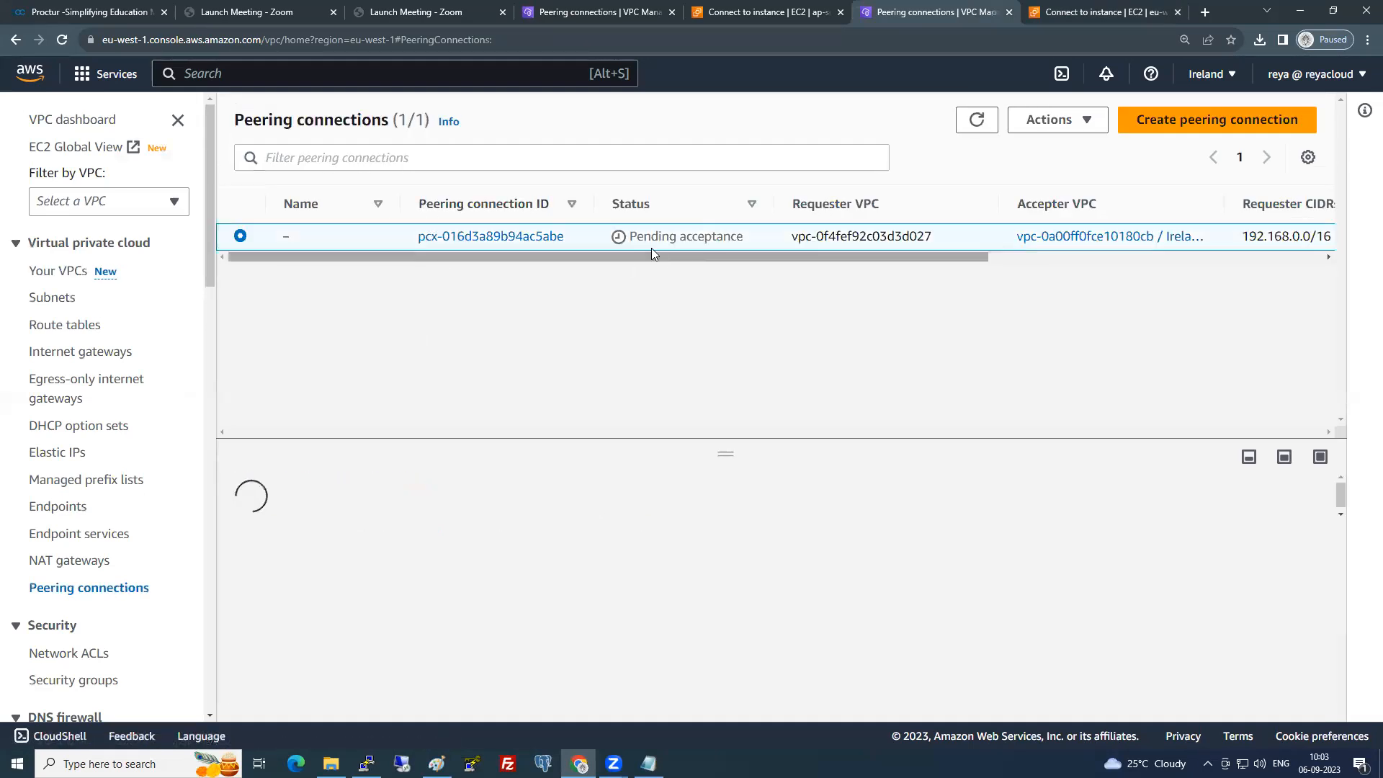
click(1078, 121)
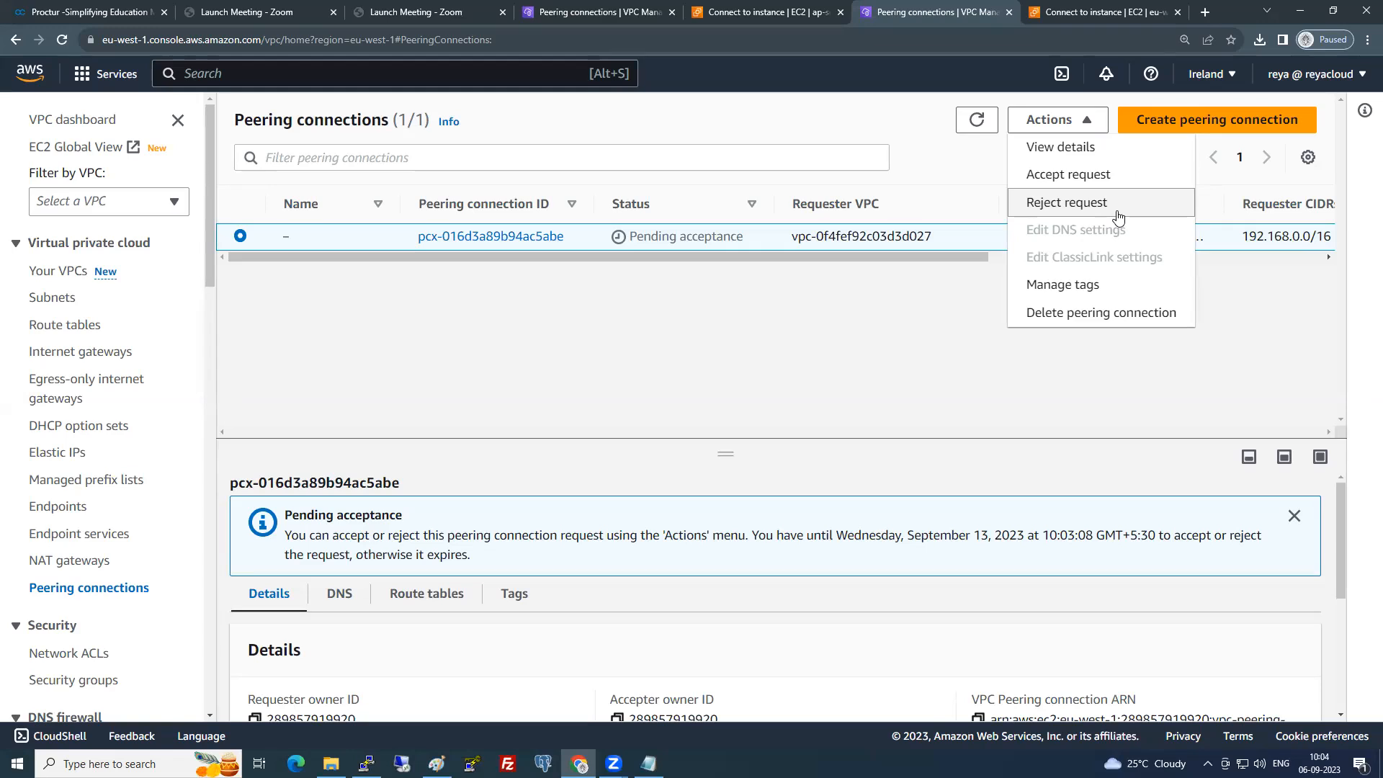
Accept peering request pcx-016d3a89b94ac5abe in Ireland and confirm it shows Active in both regions.
click(1088, 179)
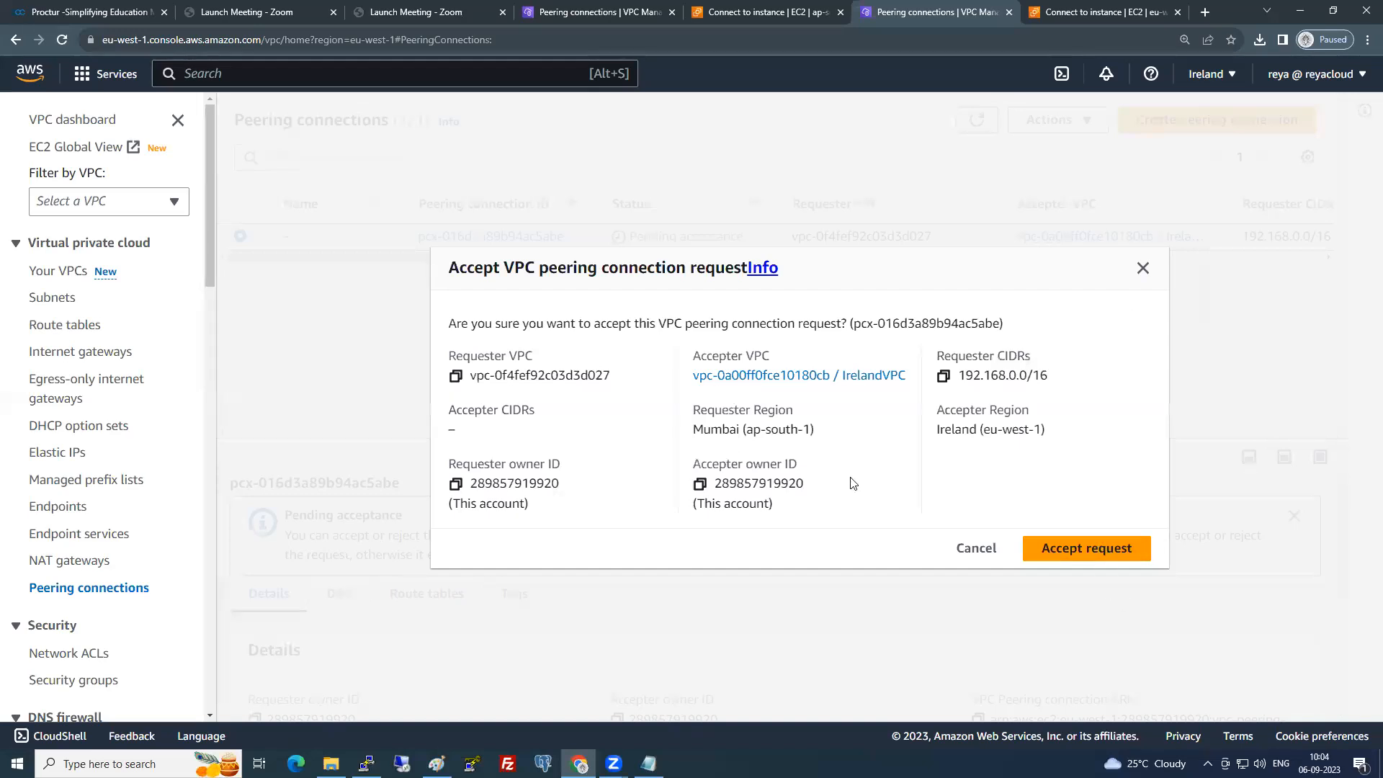
click(1079, 549)
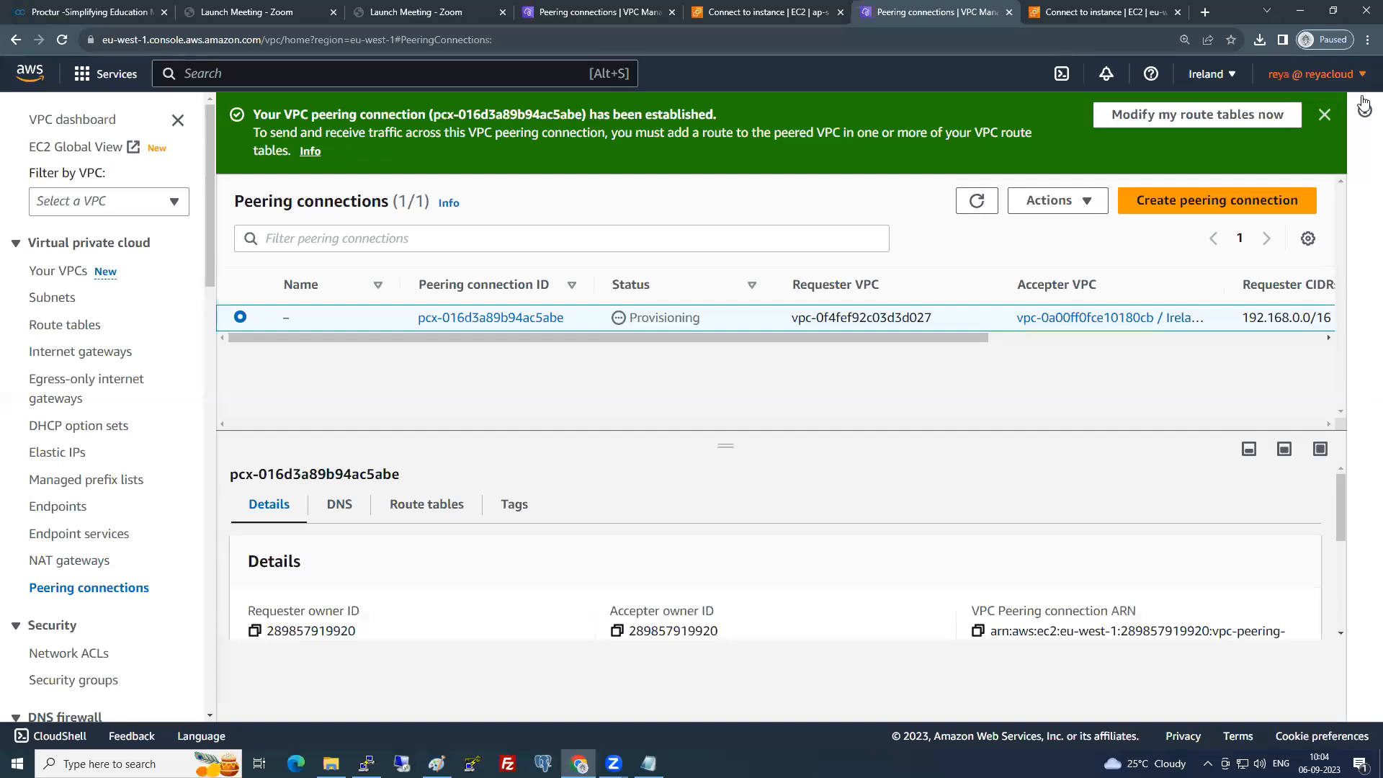
click(1324, 116)
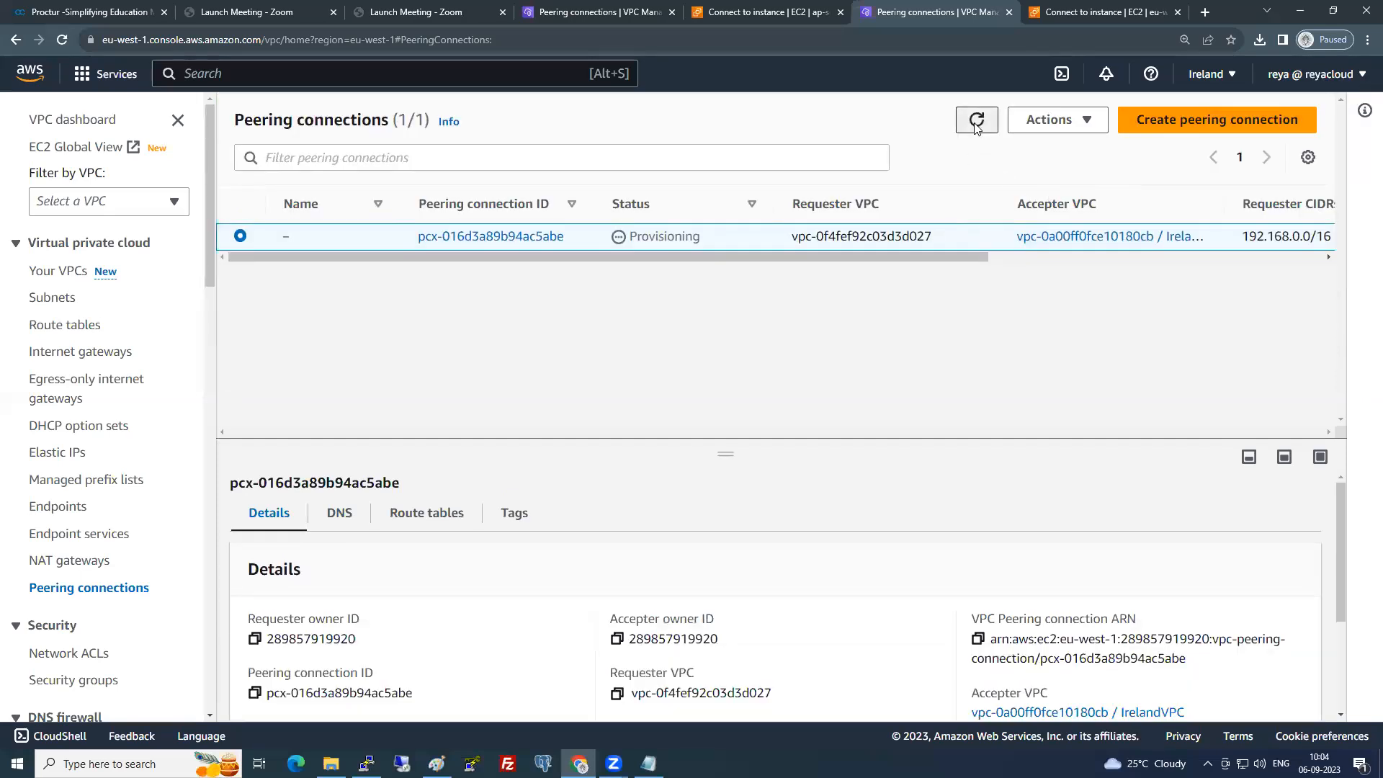
click(976, 121)
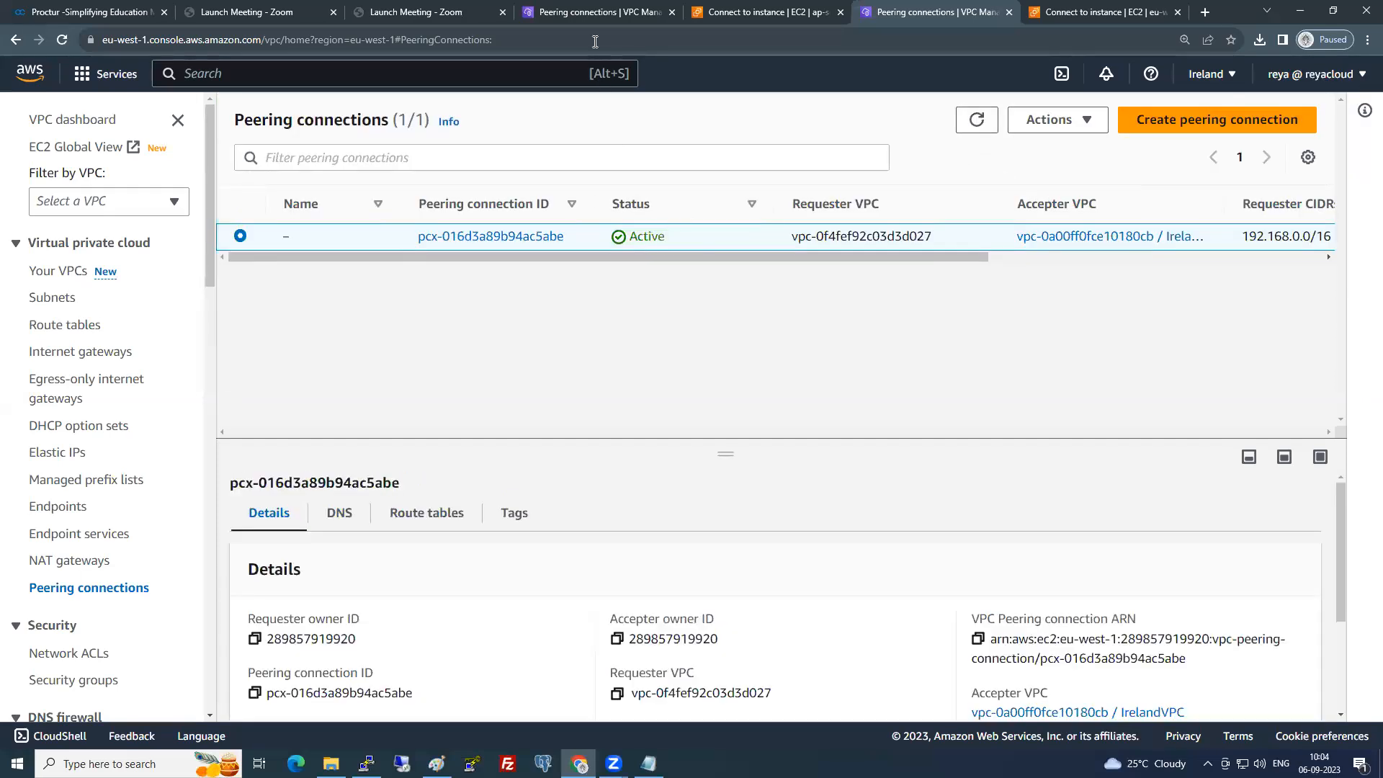
click(587, 12)
click(976, 120)
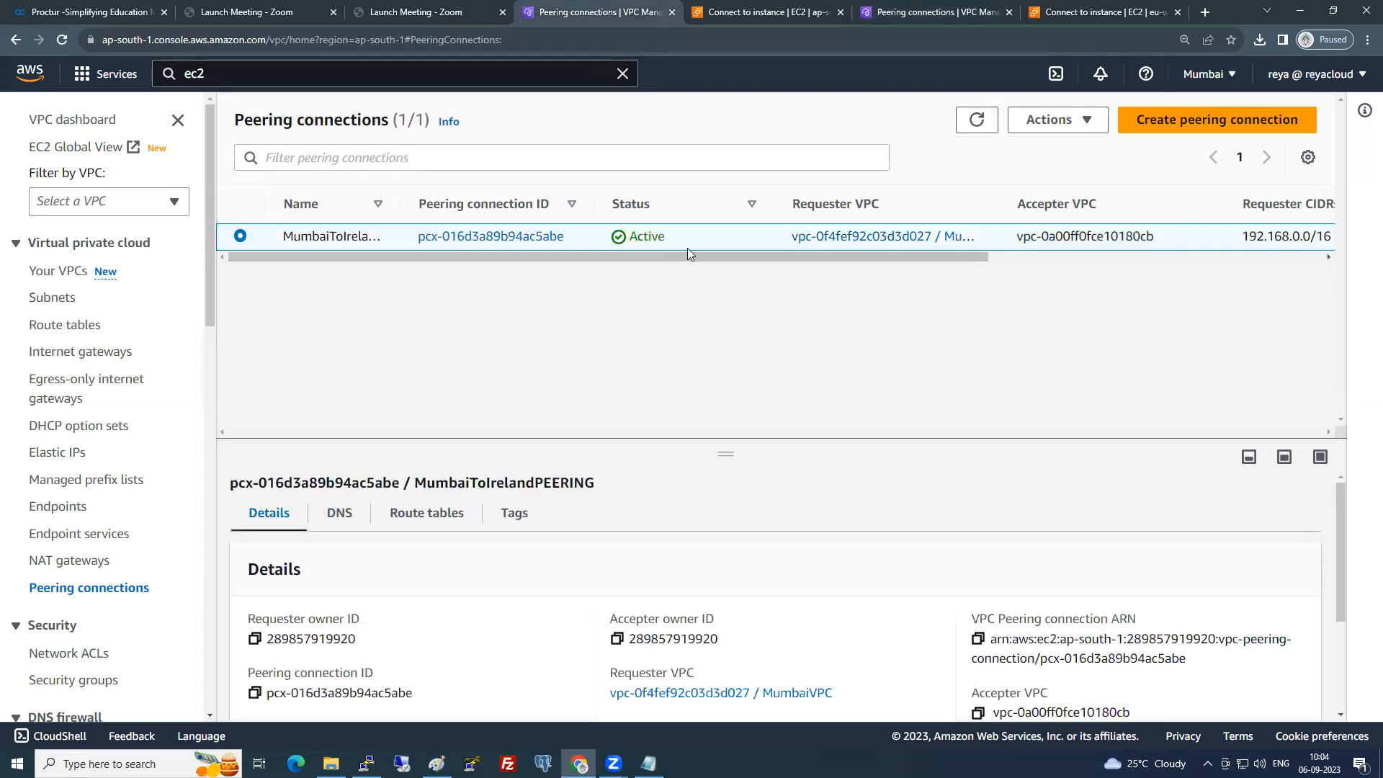
click(437, 763)
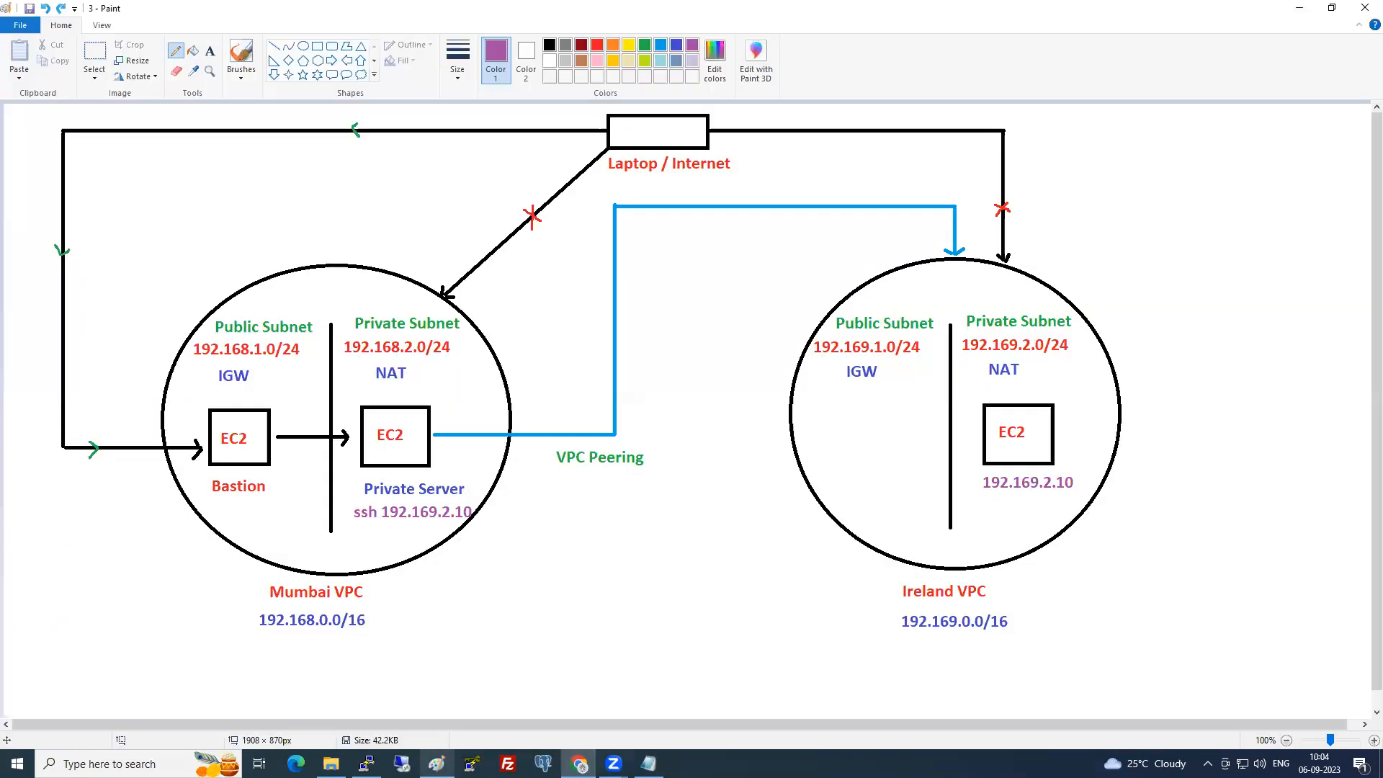
click(366, 763)
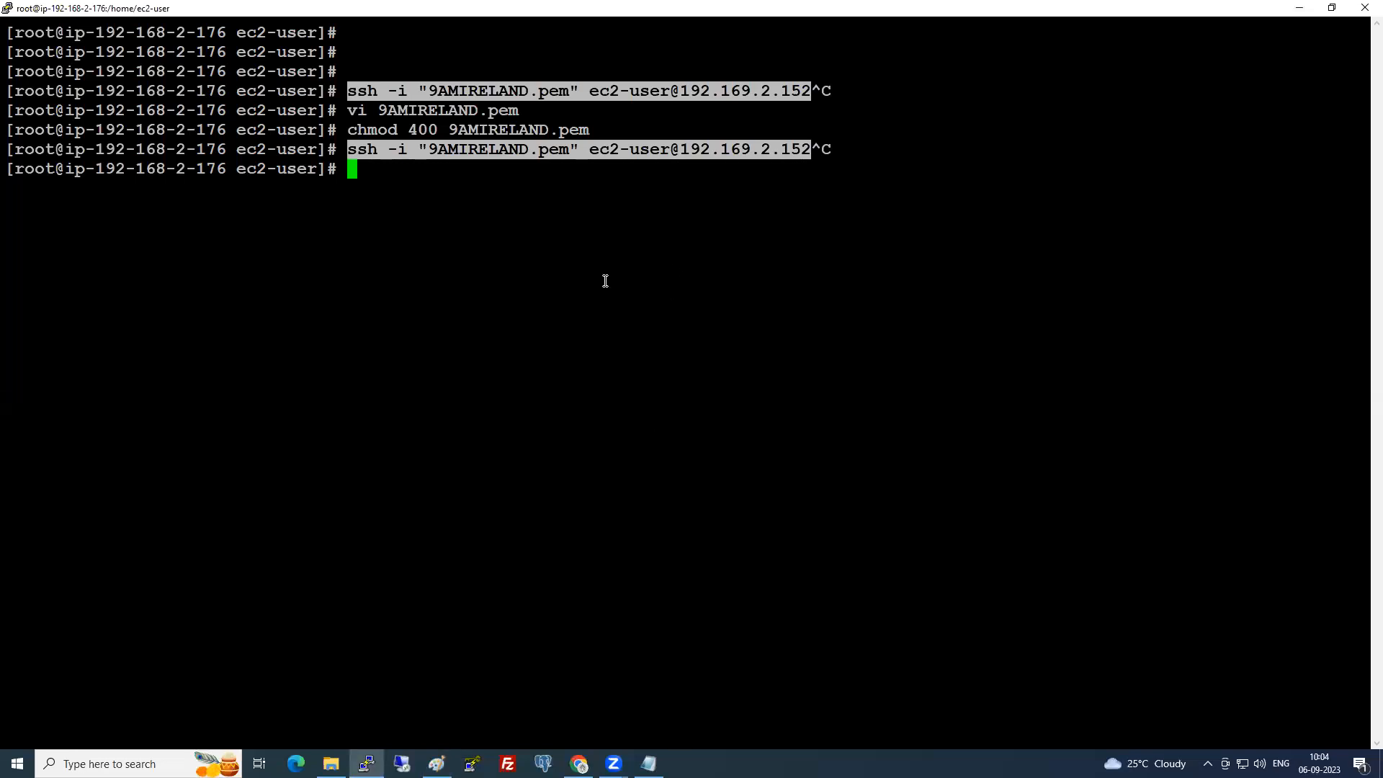
drag(341, 149, 811, 144)
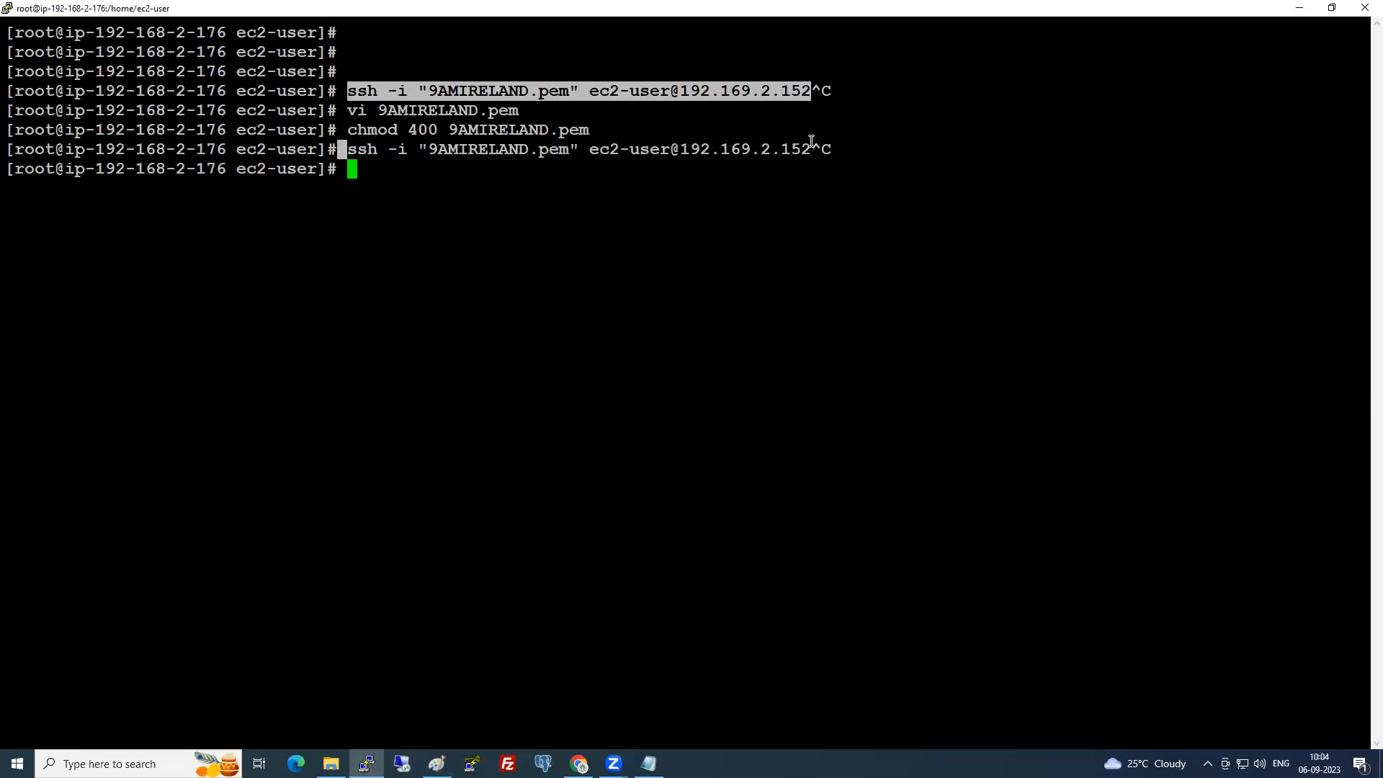
right_click(765, 207)
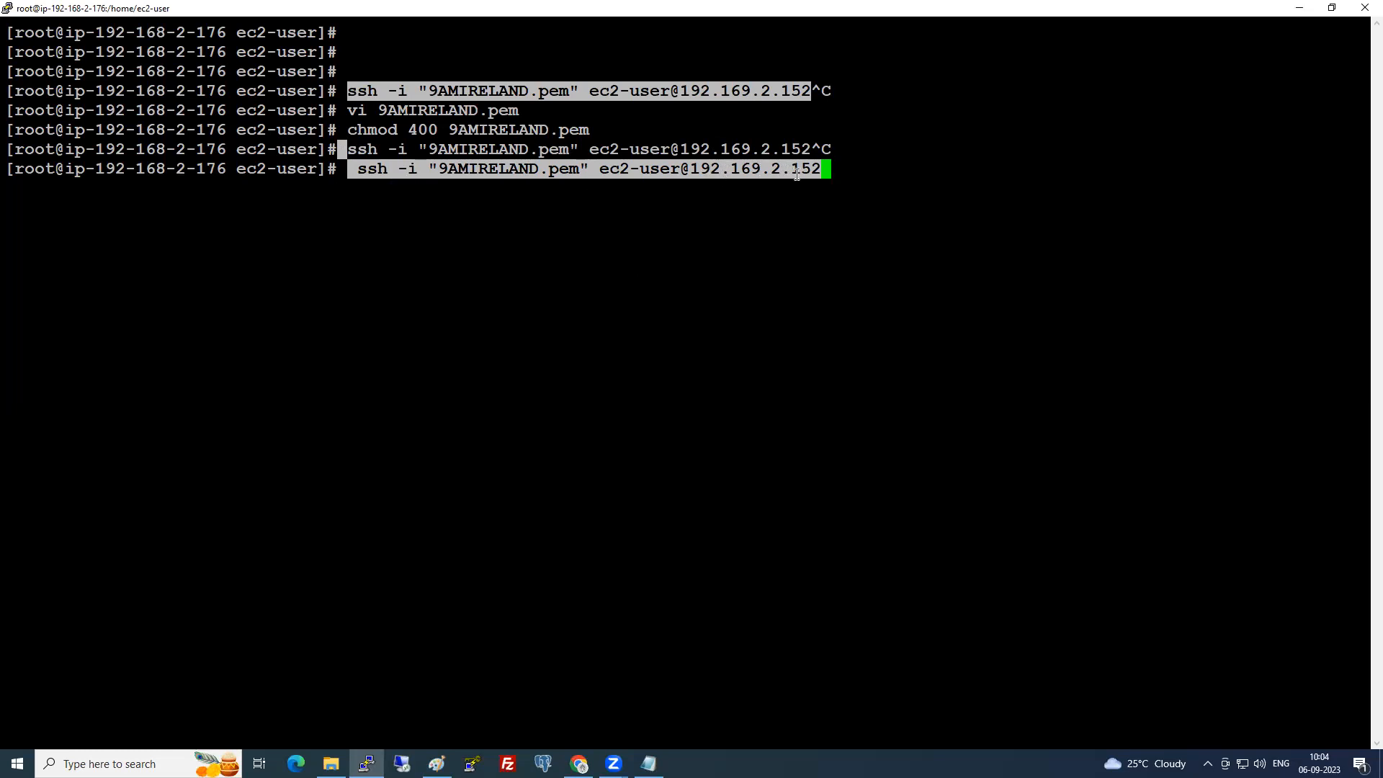
Show the VPC diagram, briefly checking the Mumbai private server box and undoing it.
key(alt+Tab)
drag(409, 422, 447, 380)
key(ctrl+z)
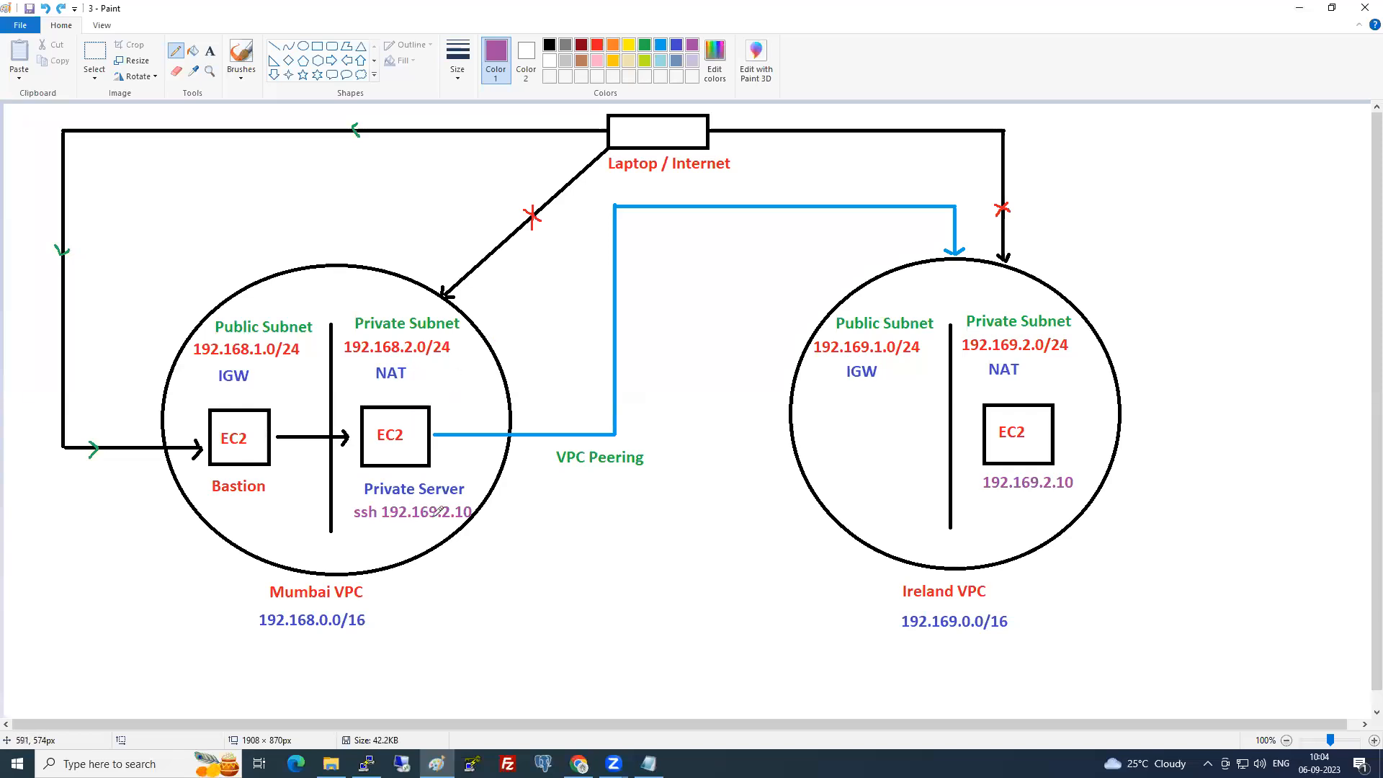
key(alt+Tab)
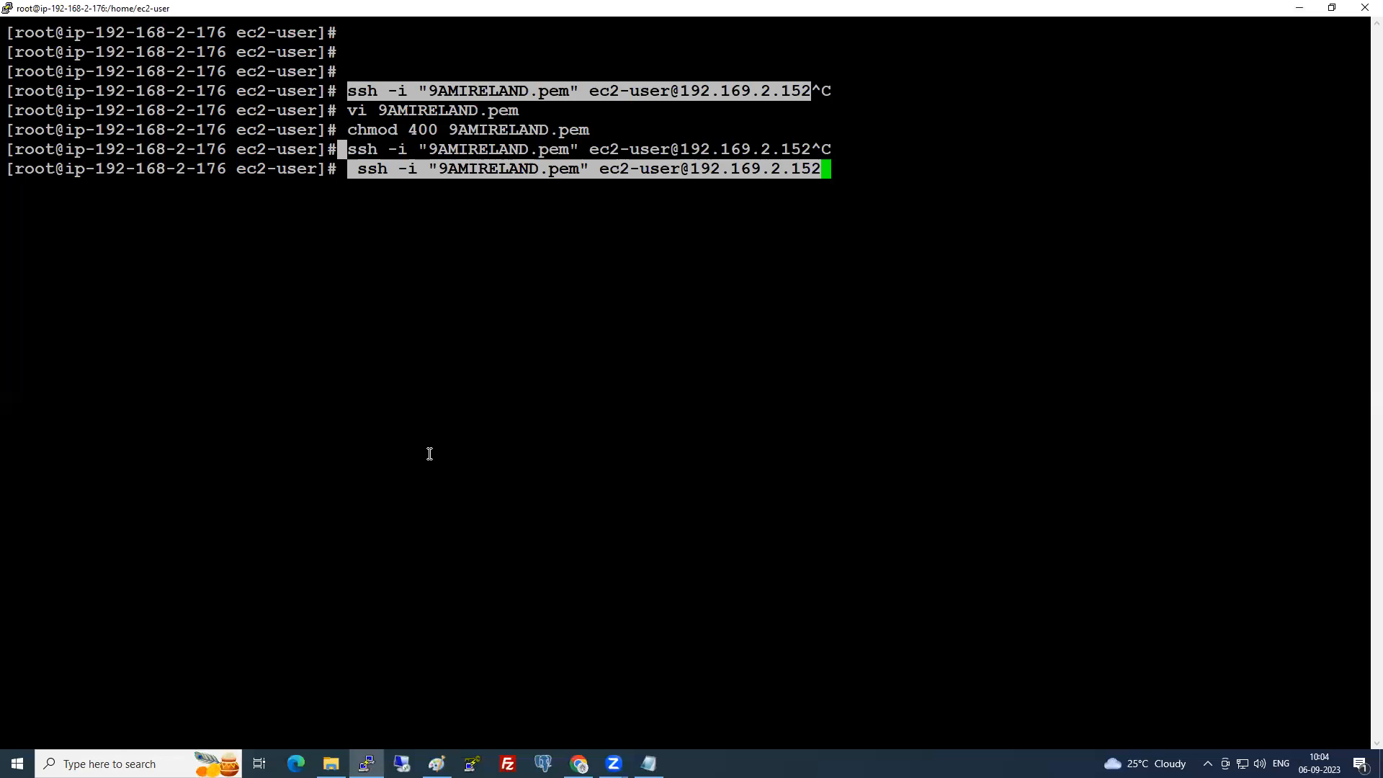
key(alt+Tab)
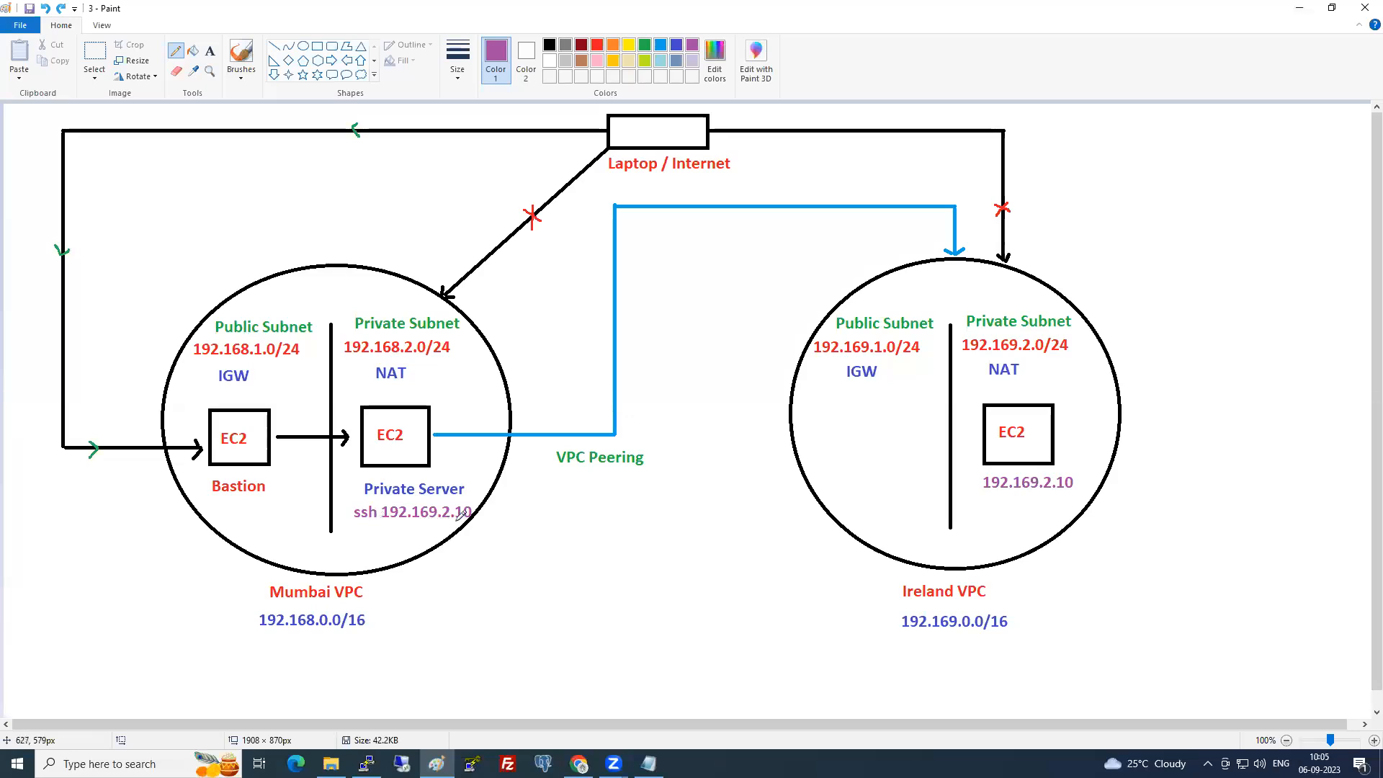
Mark the peering path, 192.169 address and VPC Peering label on the diagram, undoing each mark.
mouse_move(425, 481)
mouse_down()
mouse_move(452, 461)
mouse_move(311, 261)
mouse_move(105, 170)
mouse_up()
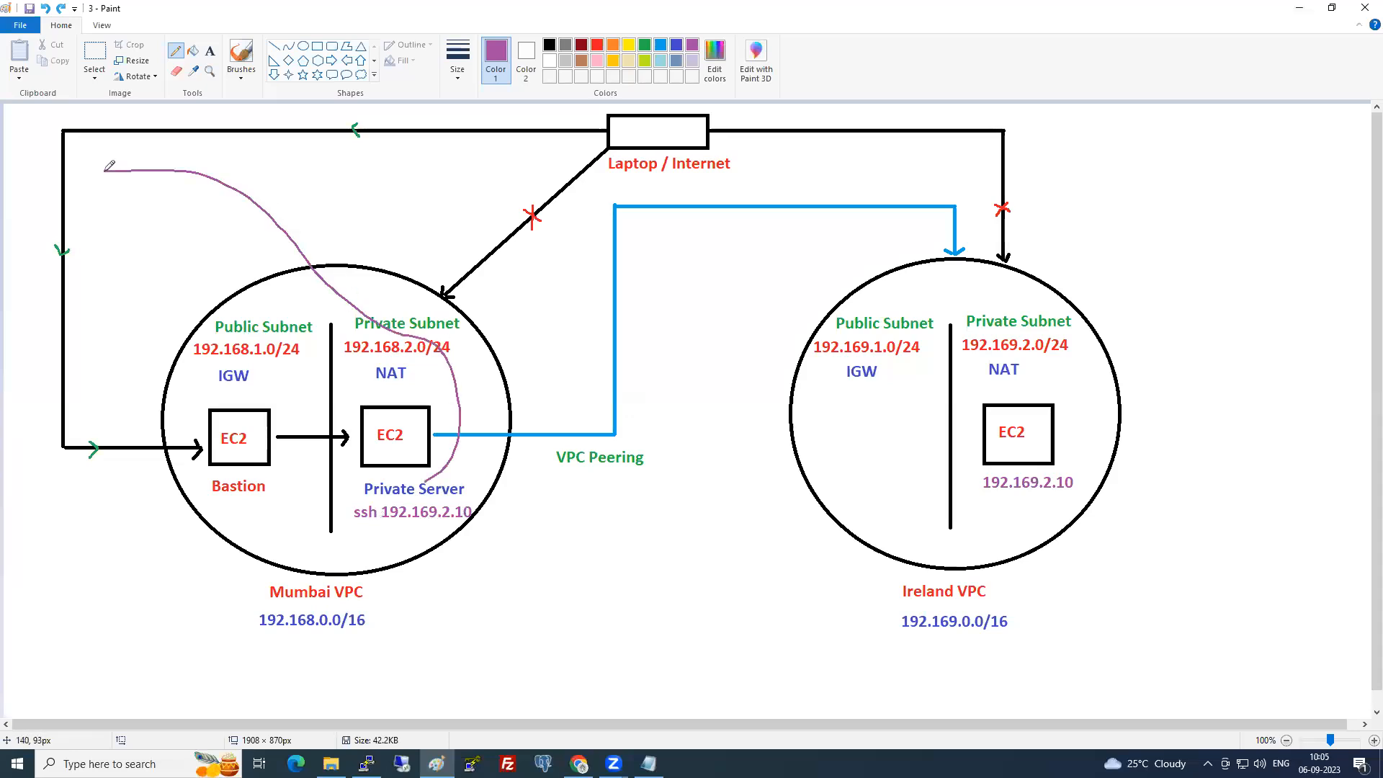
key(ctrl+z)
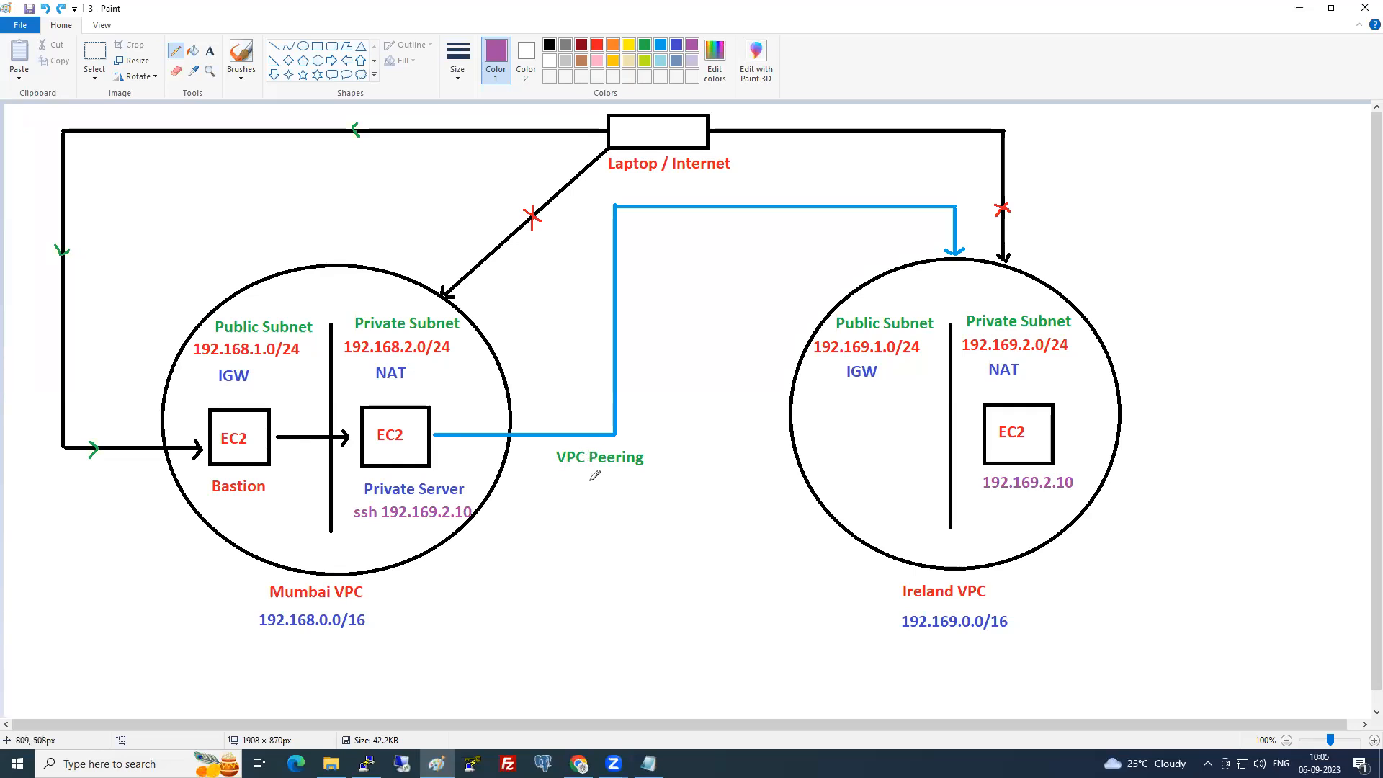
drag(383, 525, 427, 523)
key(ctrl+z)
drag(556, 474, 666, 478)
key(ctrl+z)
key(alt+Tab)
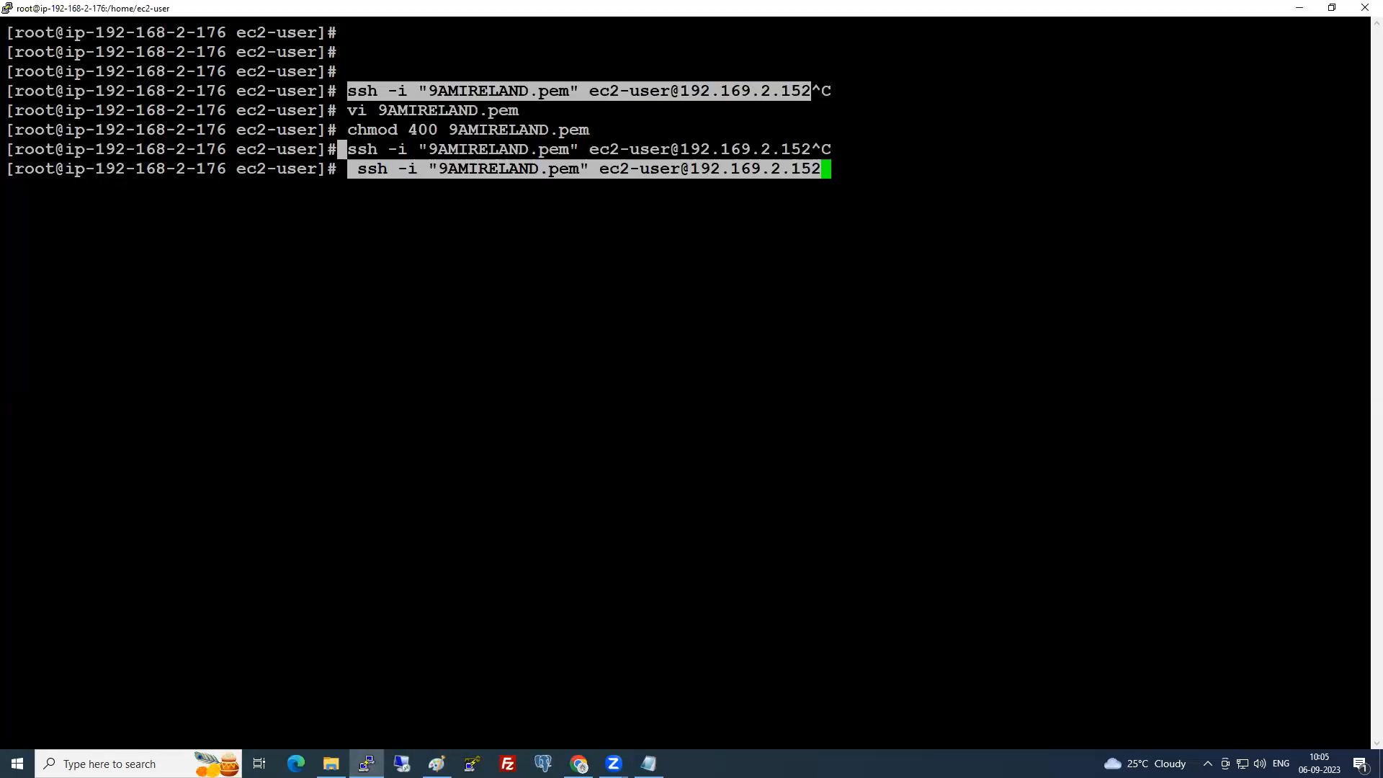
key(alt+Tab)
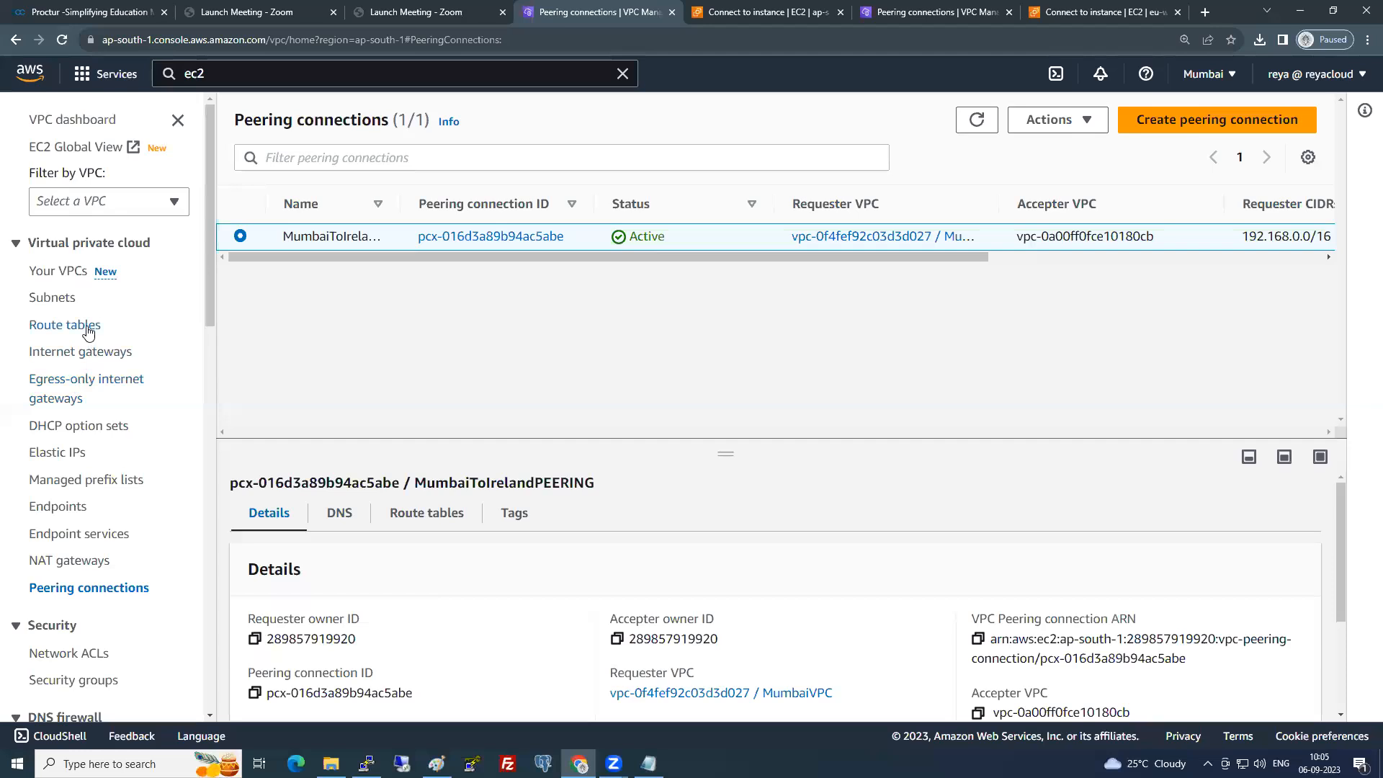
Open route editing for the Mumbai Private RT route table.
click(88, 328)
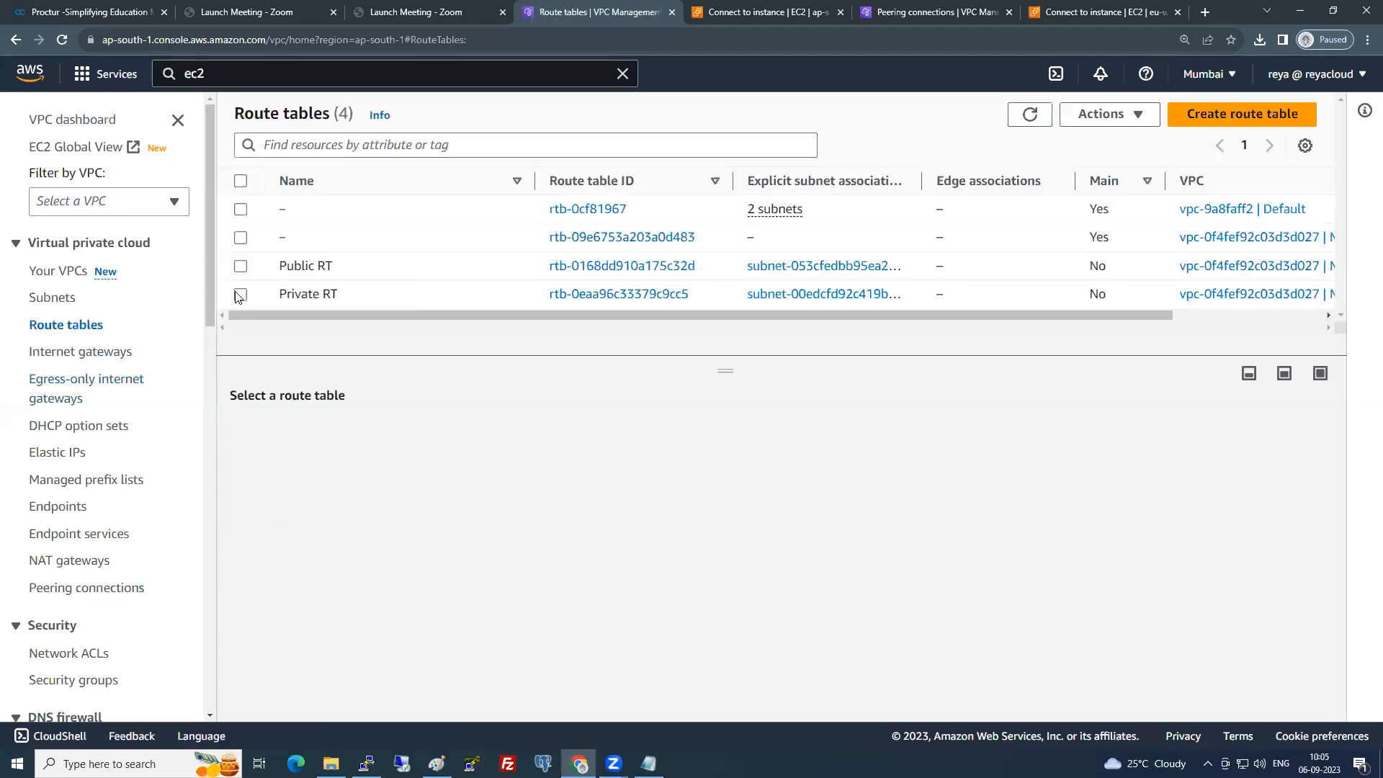
click(239, 295)
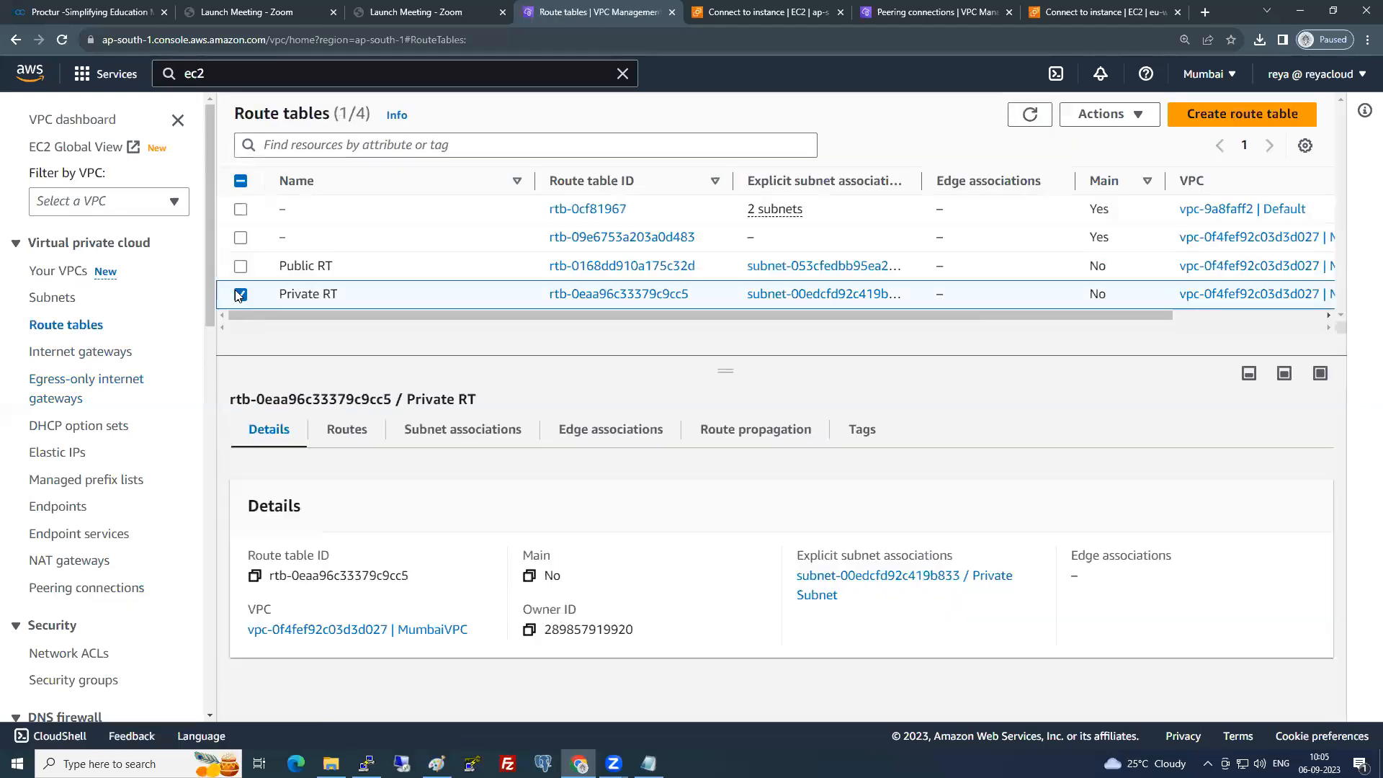
click(344, 434)
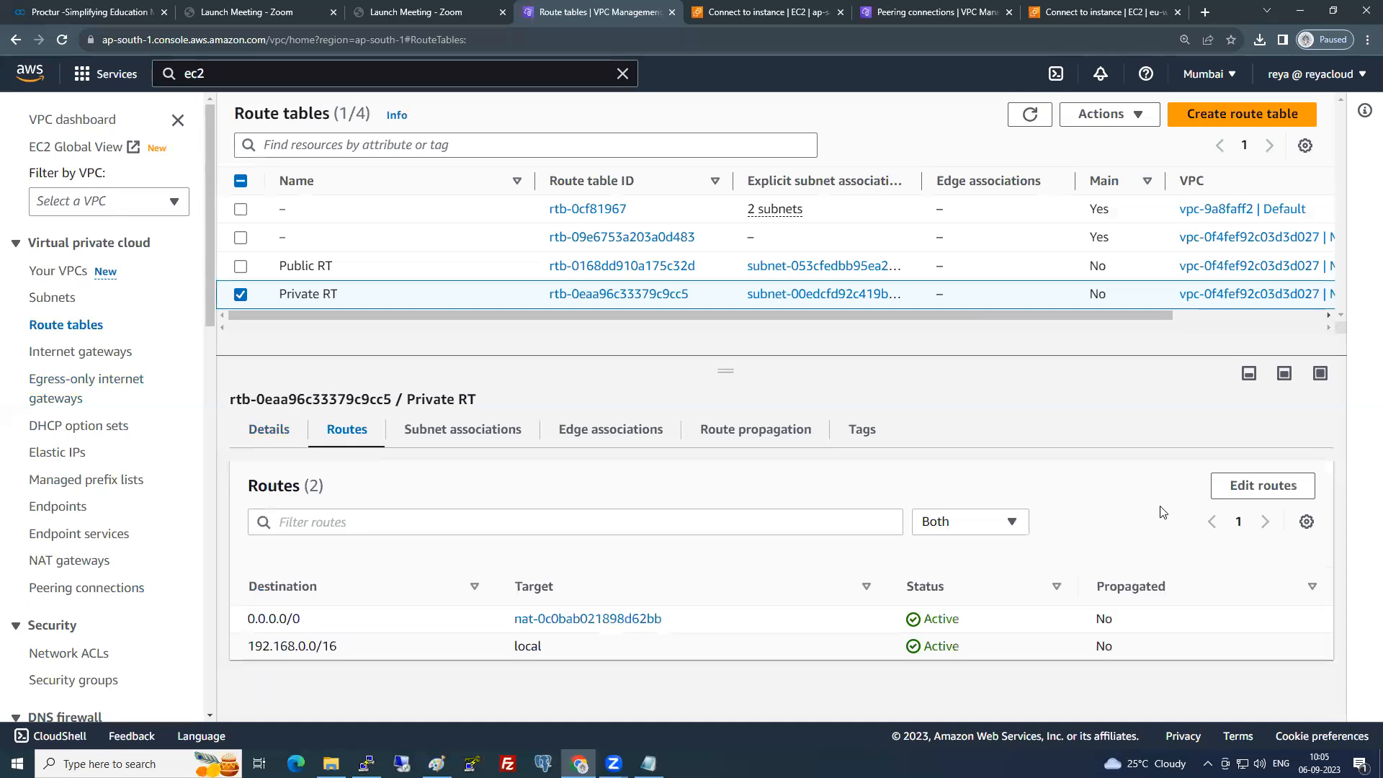
click(1279, 492)
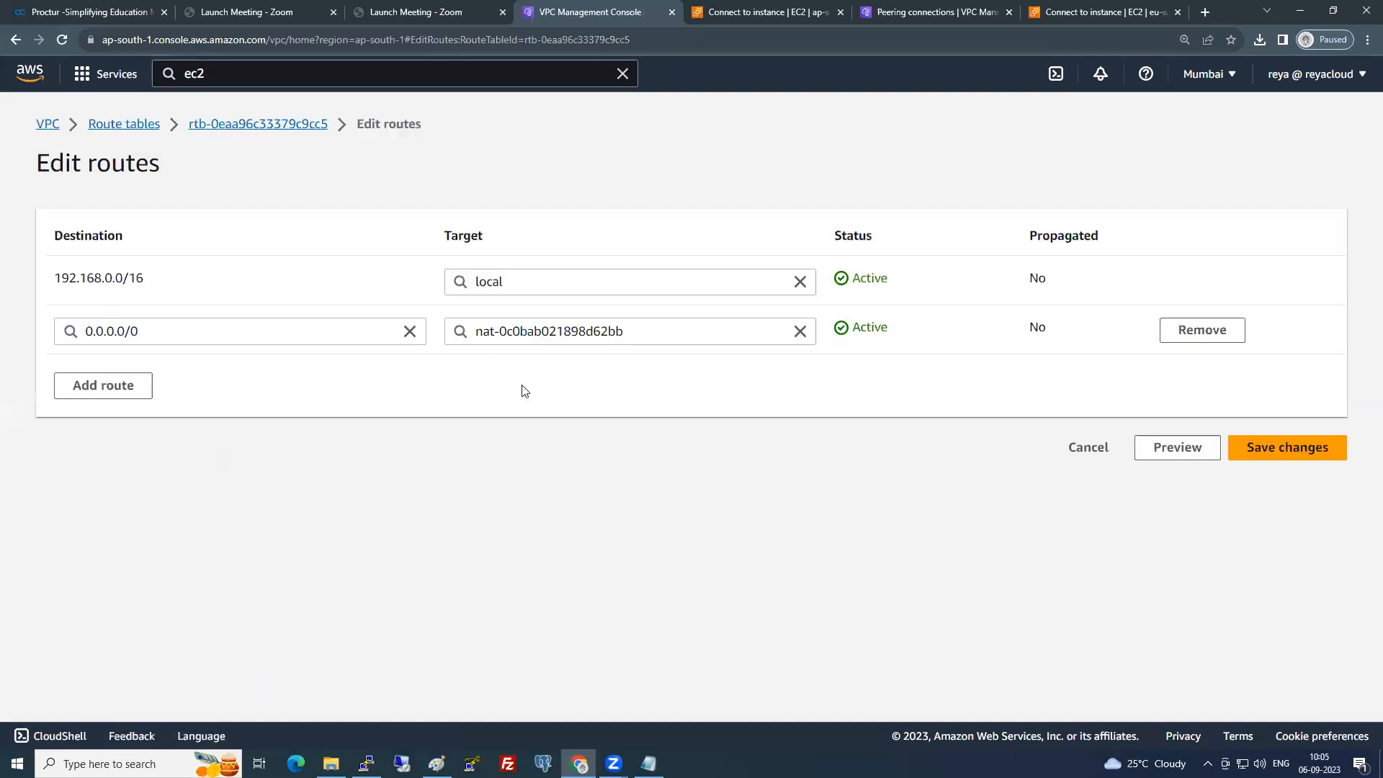
Add route 192.169.0.0/16 targeting peering connection pcx-016d3a89b94ac5abe and save it.
click(140, 386)
click(139, 380)
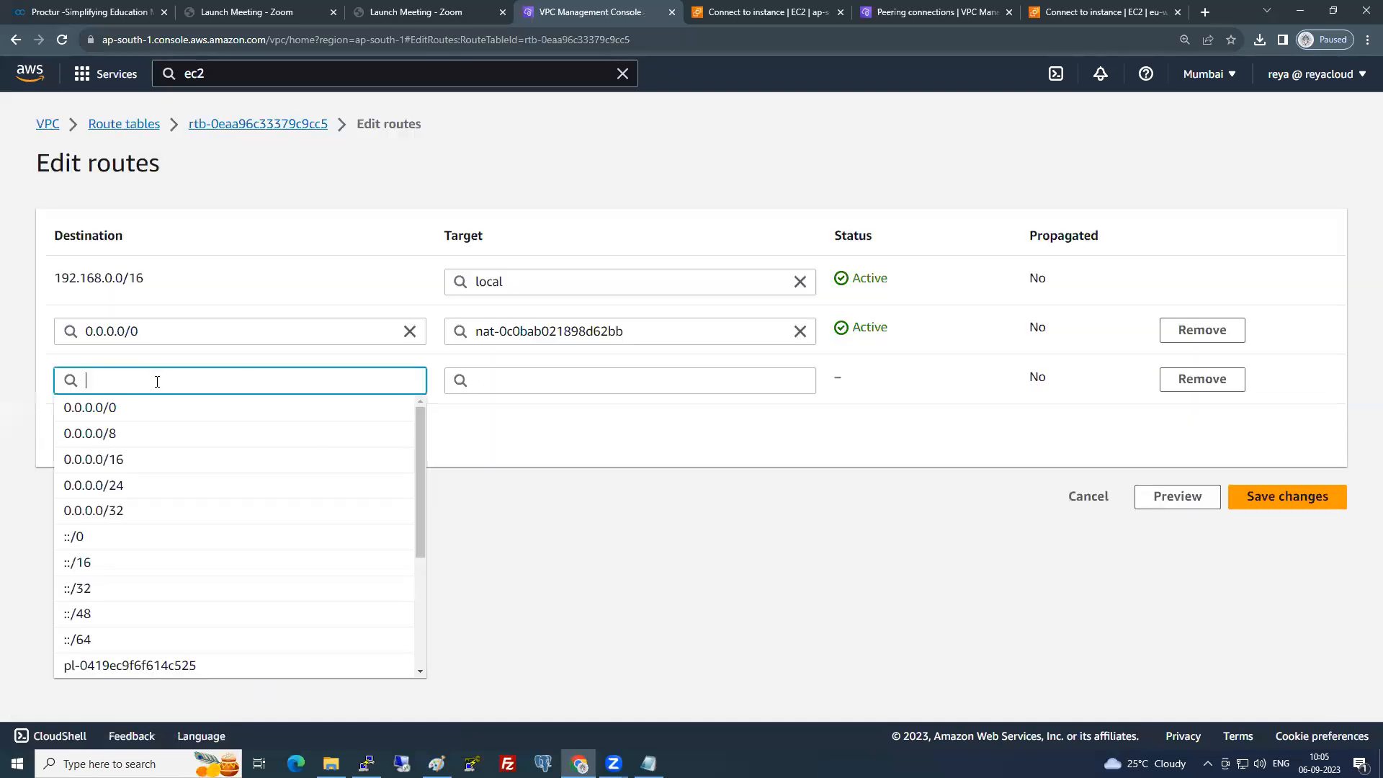
text(192.)
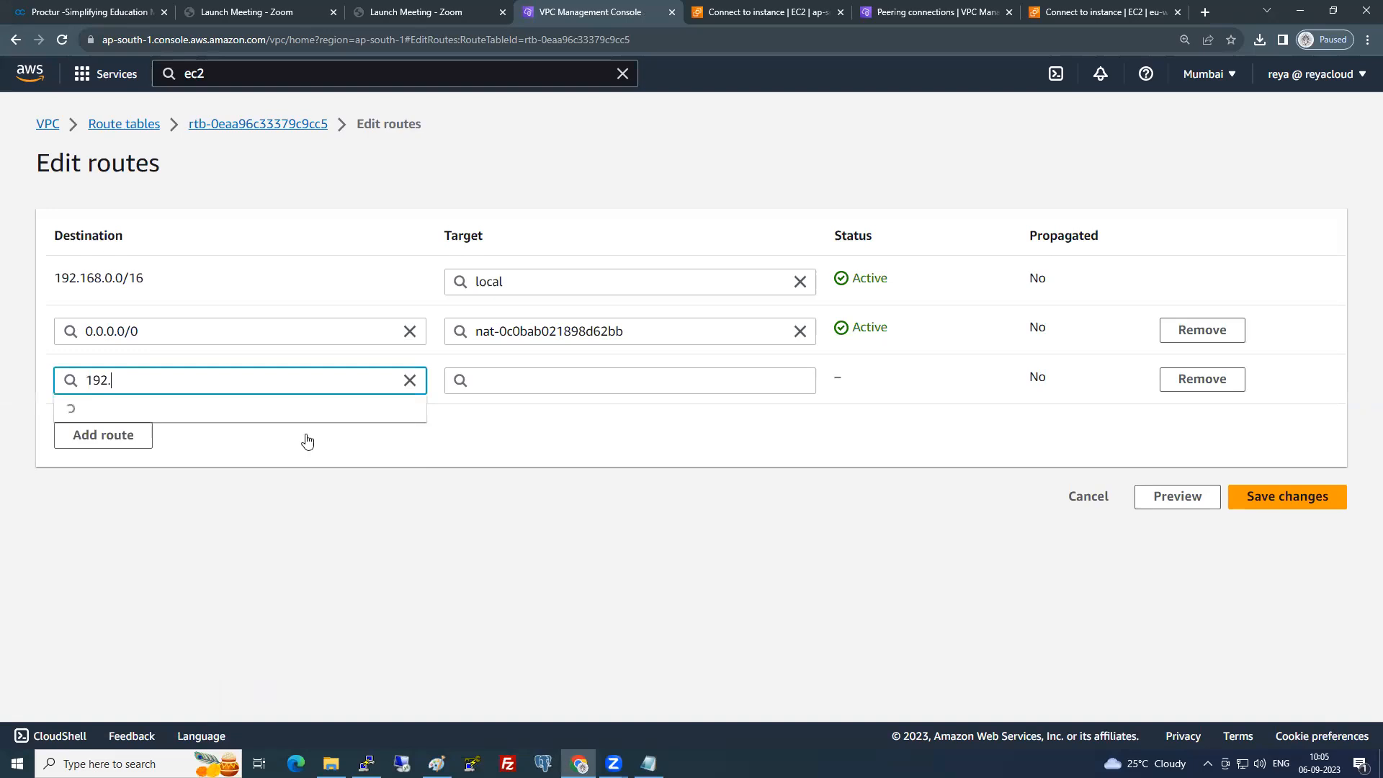
text(16)
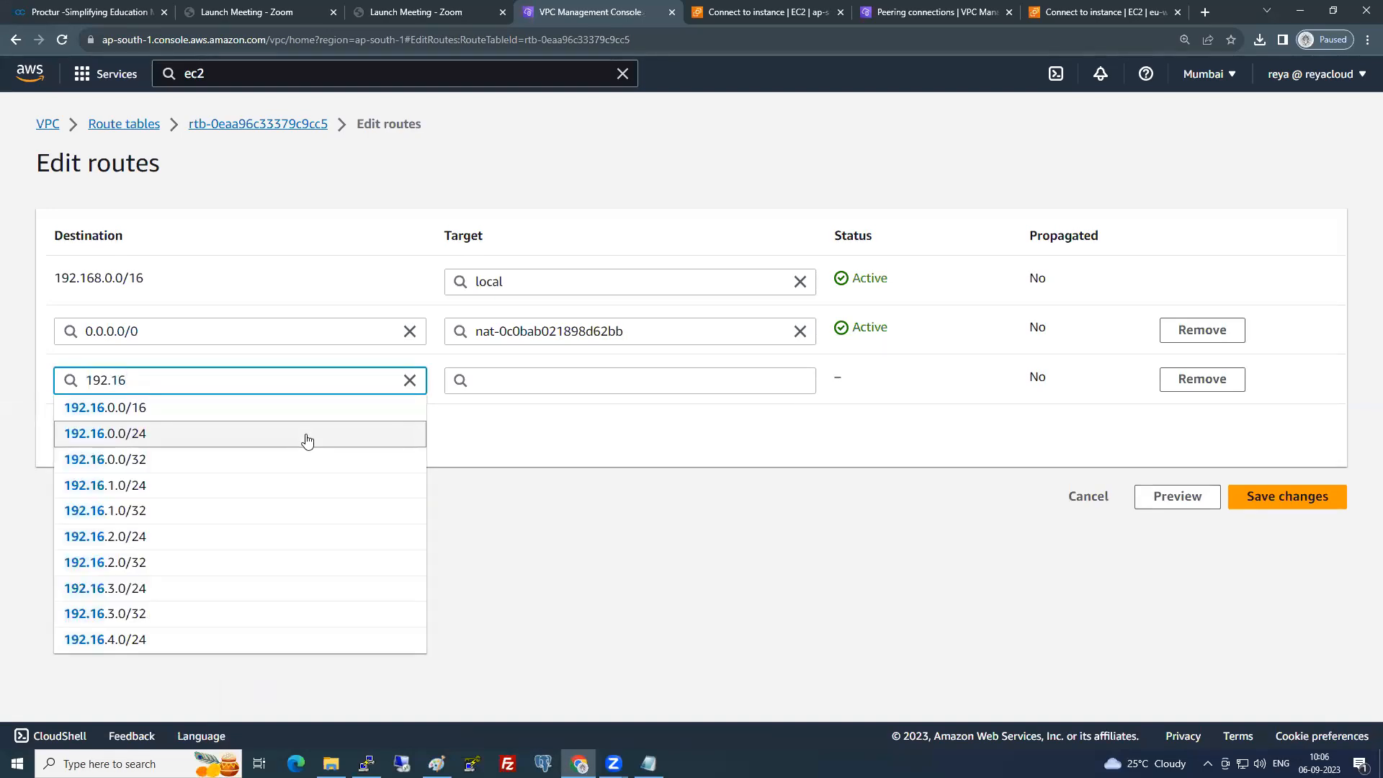
text(9.)
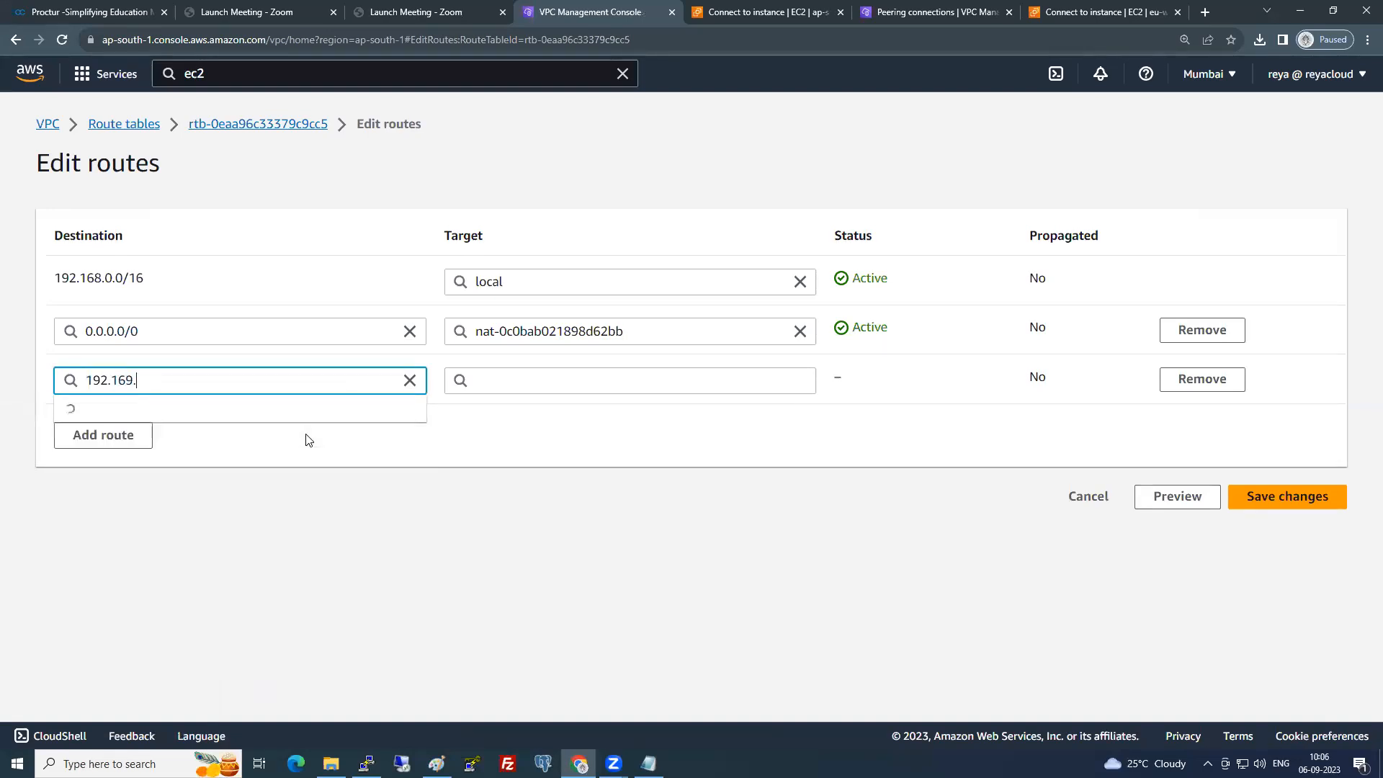
text(0.0/16)
click(668, 375)
click(668, 375)
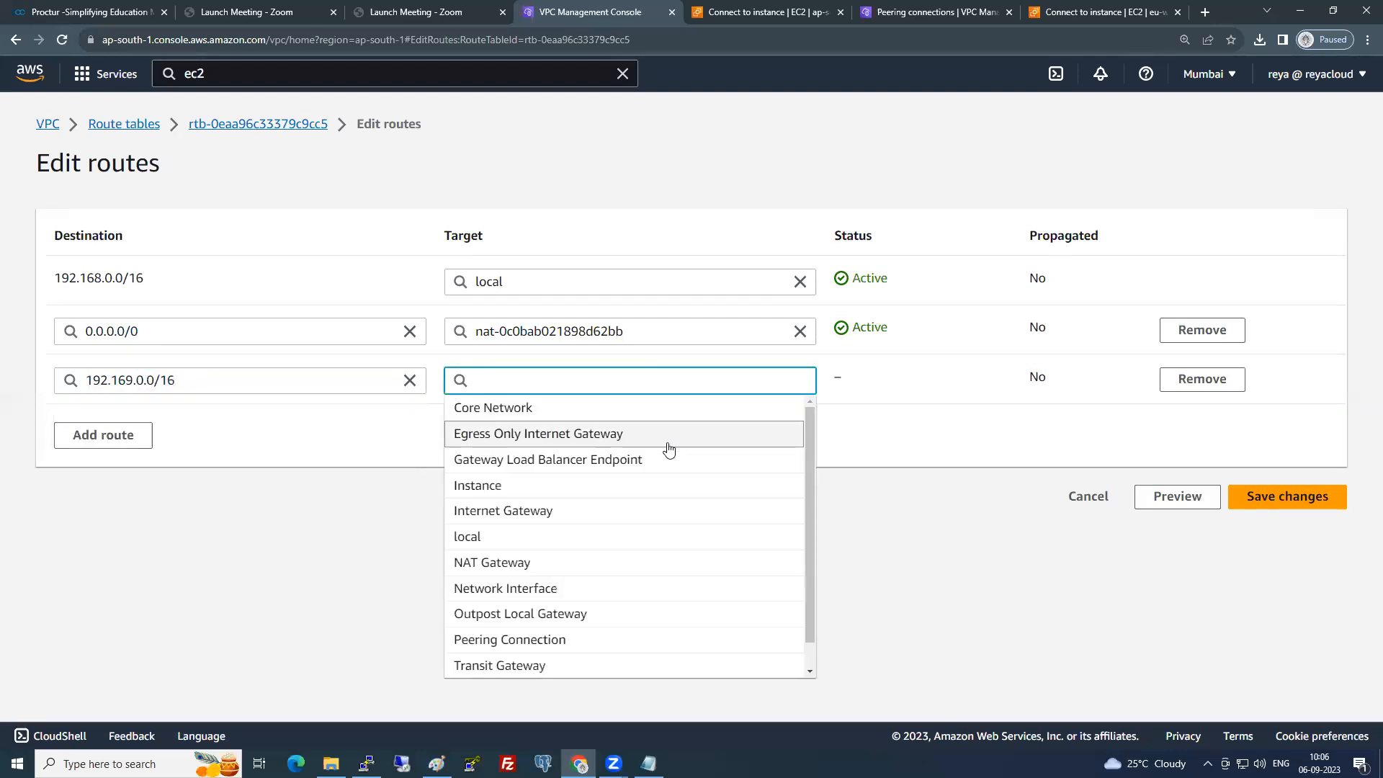
click(544, 647)
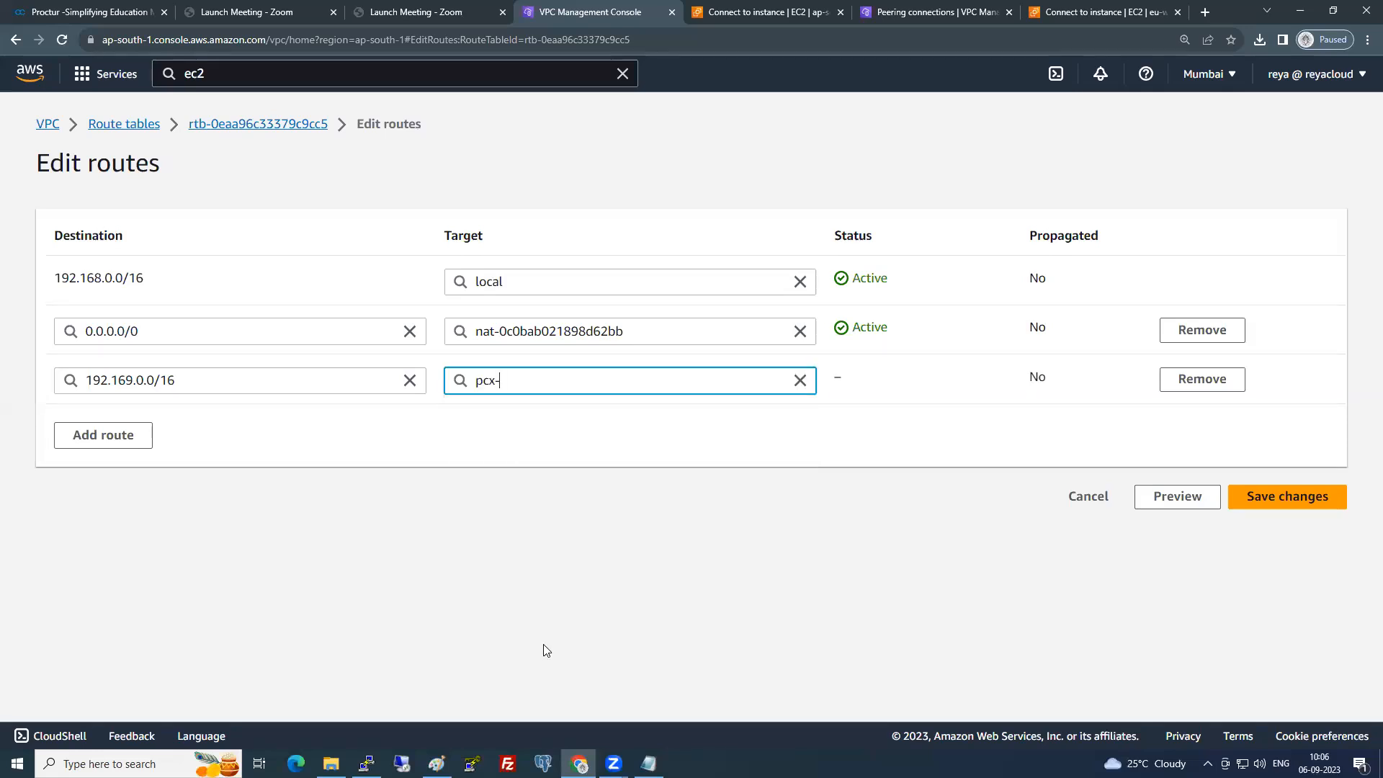
click(580, 405)
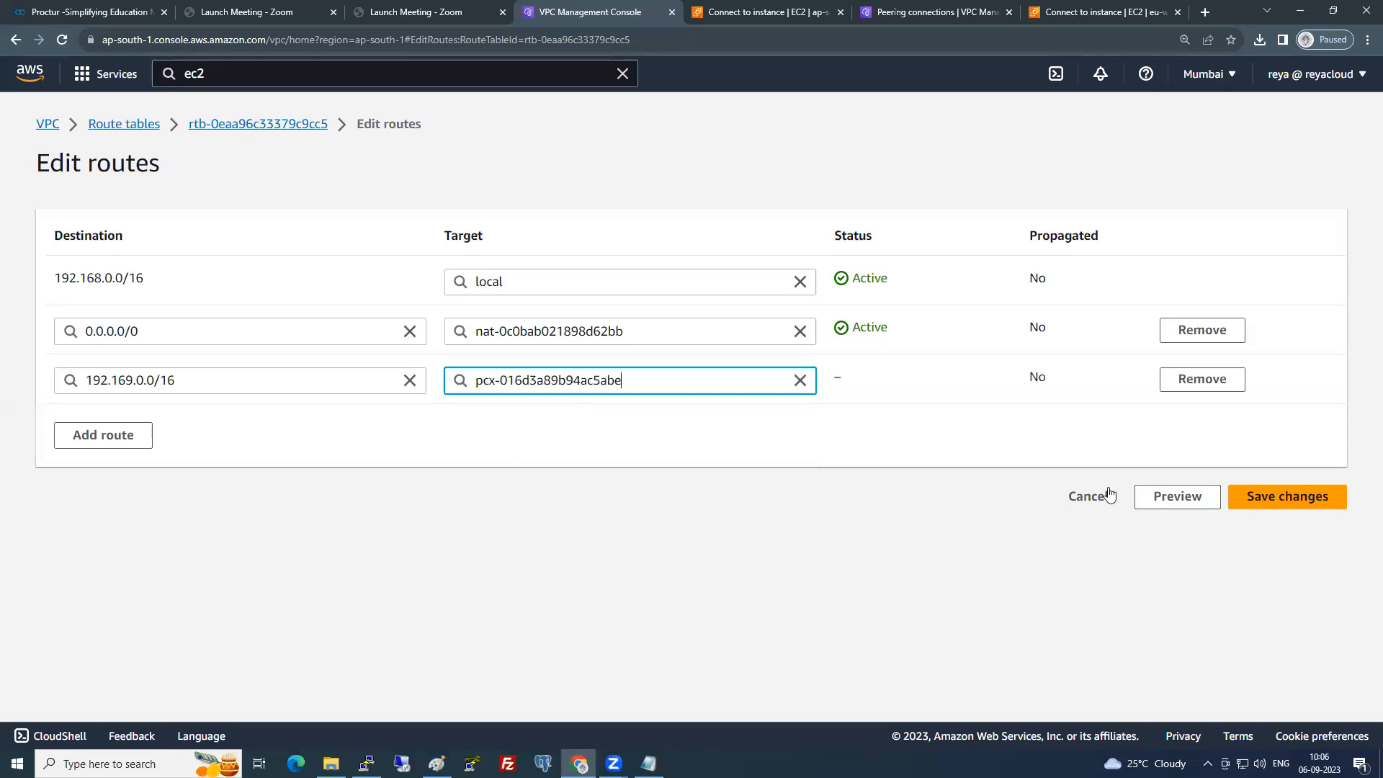
click(1265, 496)
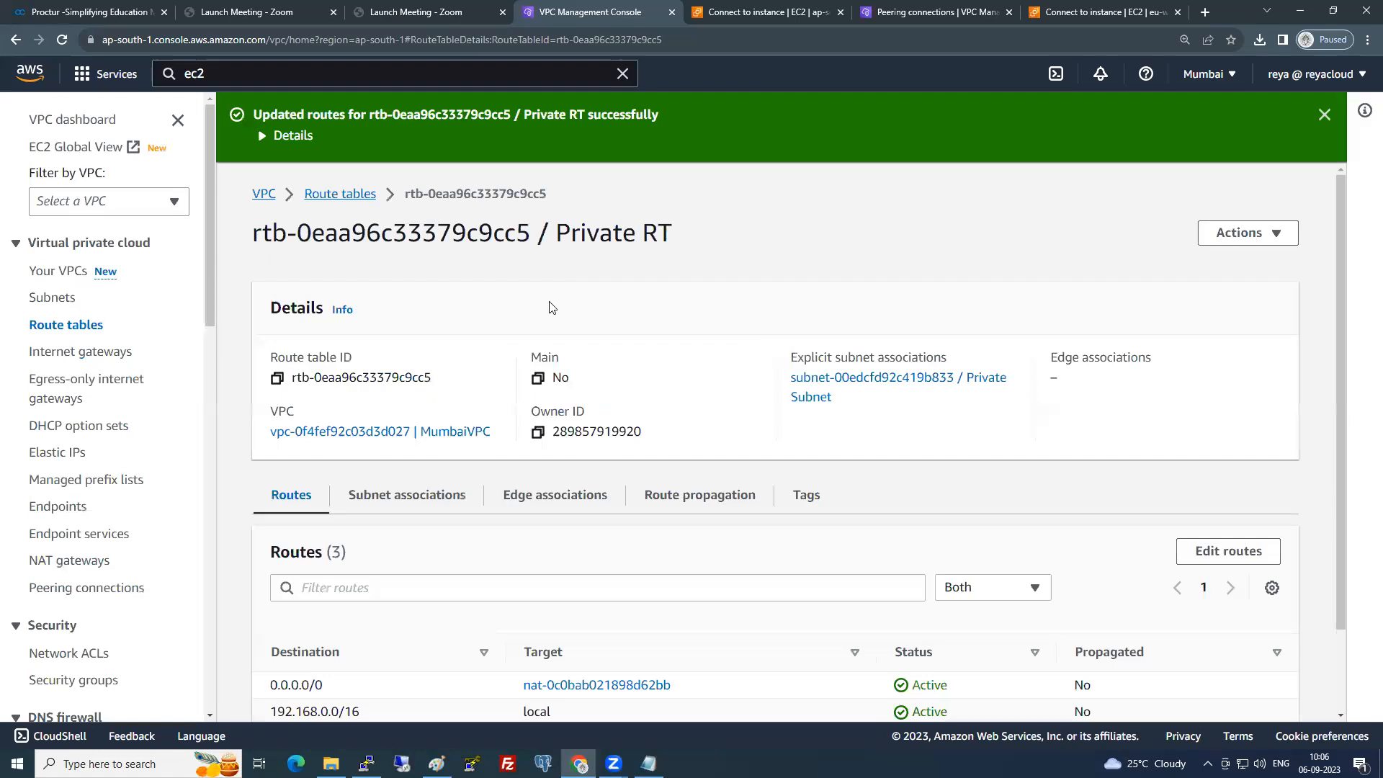
Open route editing for the Ireland Private RT route table.
click(937, 6)
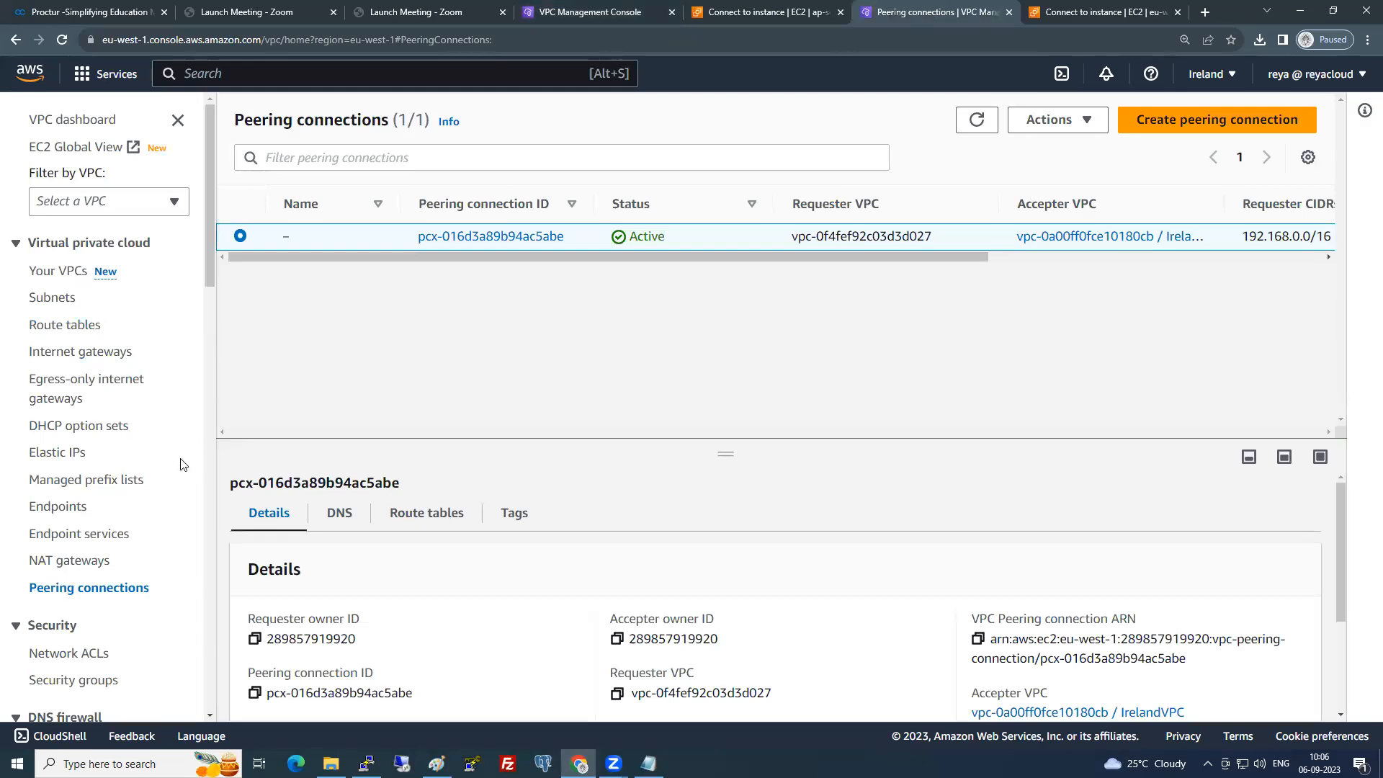
click(92, 325)
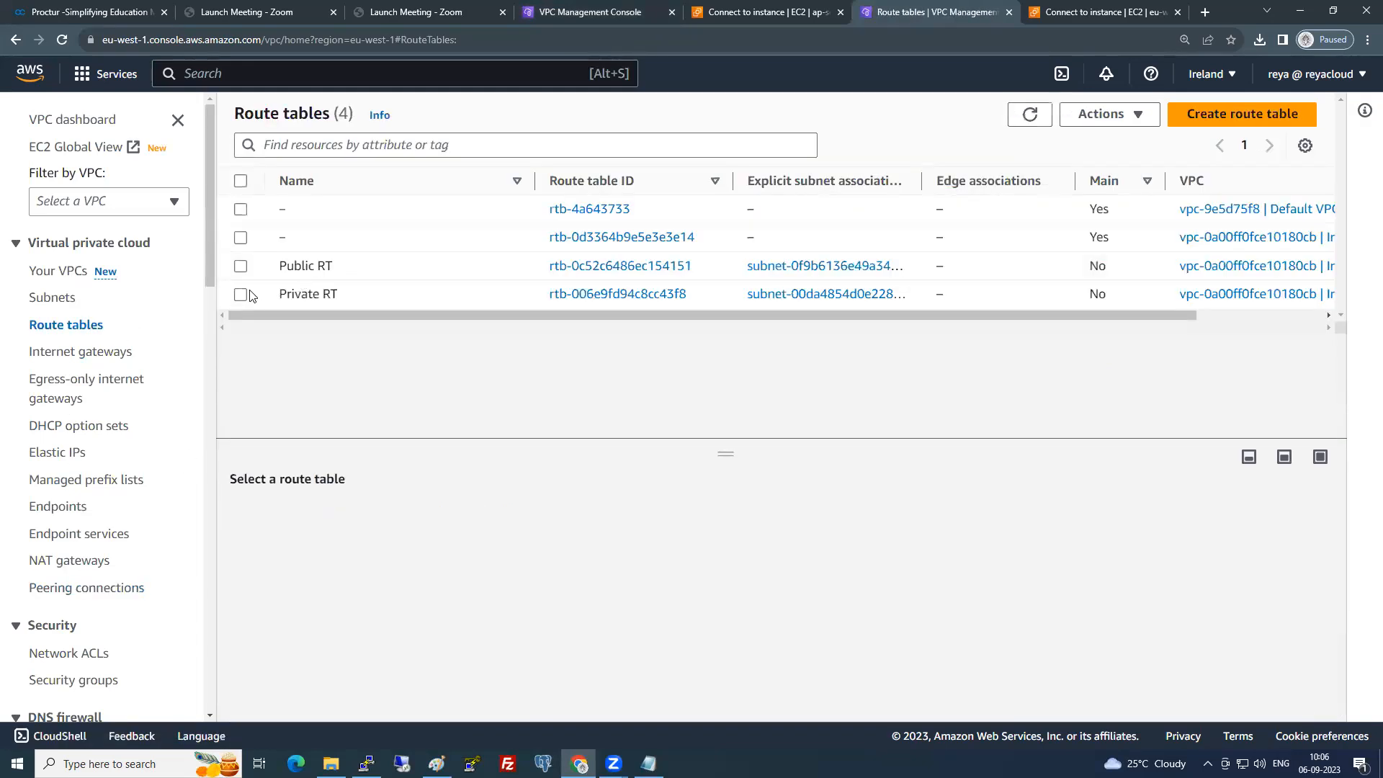
click(248, 293)
click(348, 515)
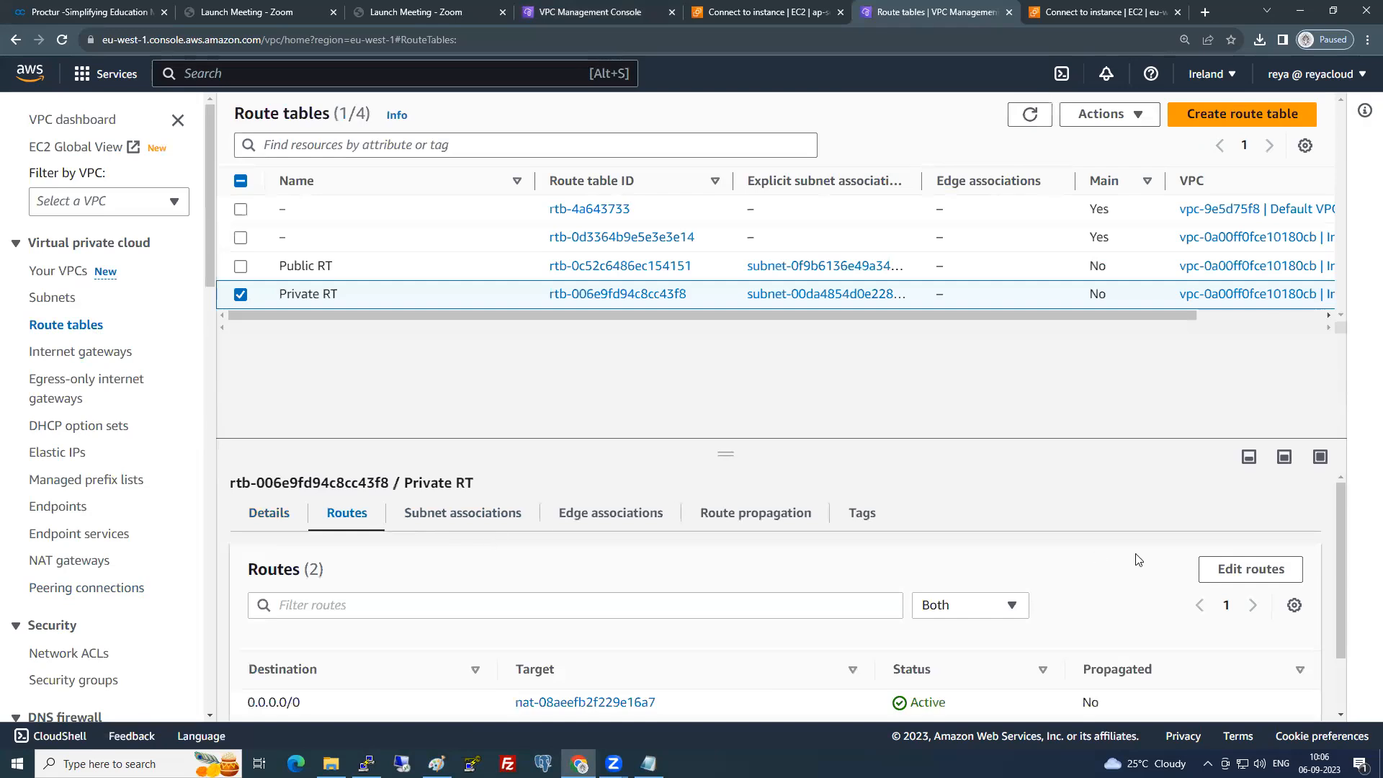
click(1245, 569)
Add route 192.168.0.0/16 via peering connection pcx-016d3a89b94ac5abe and save it.
click(124, 389)
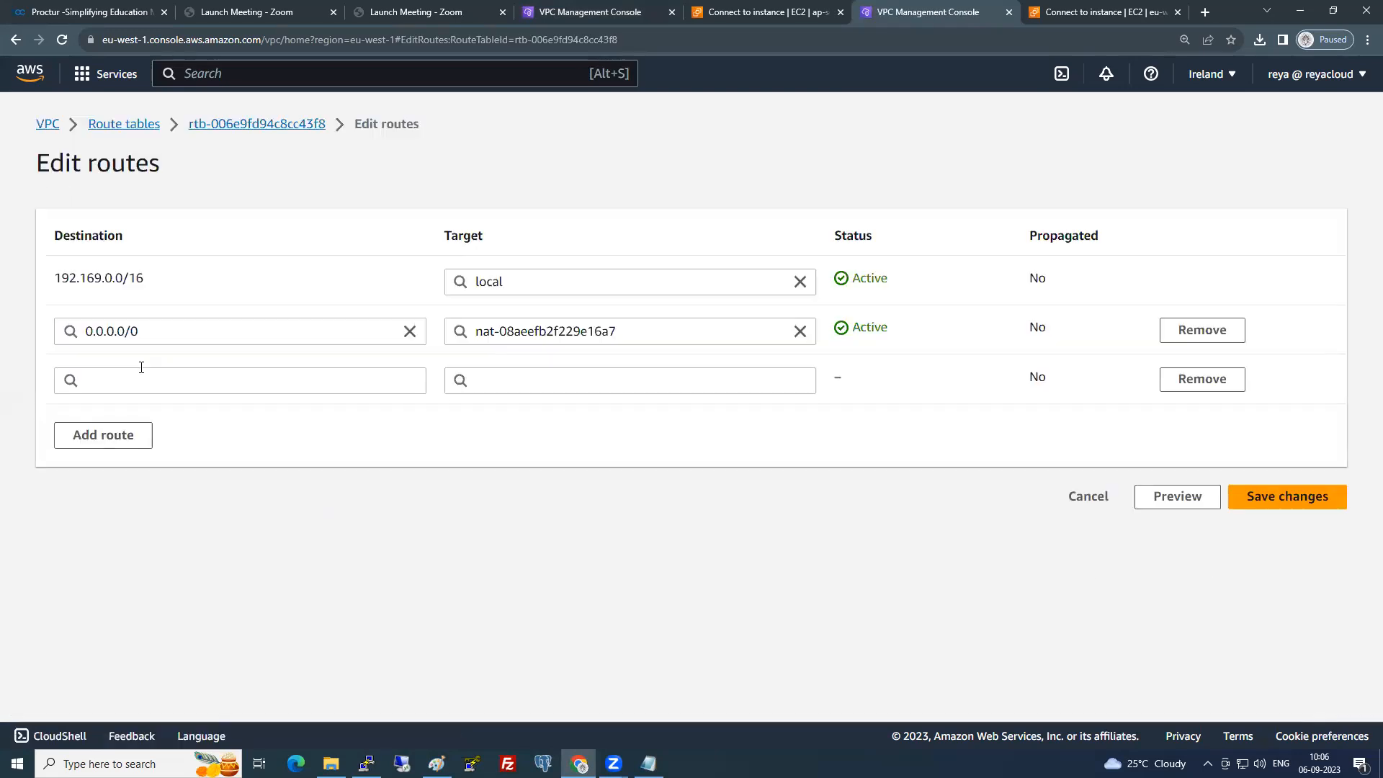
click(146, 369)
text(1)
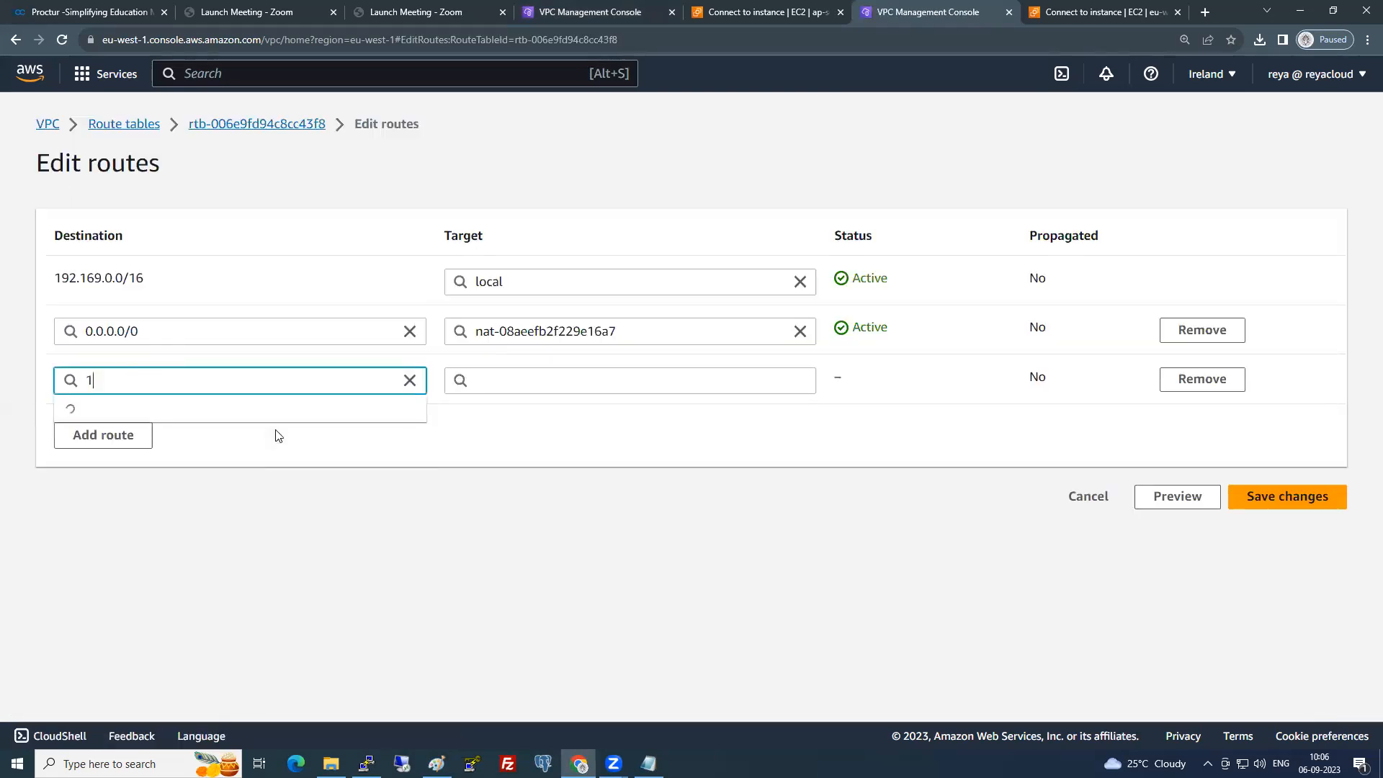
text(92.168.0.0/16)
click(538, 383)
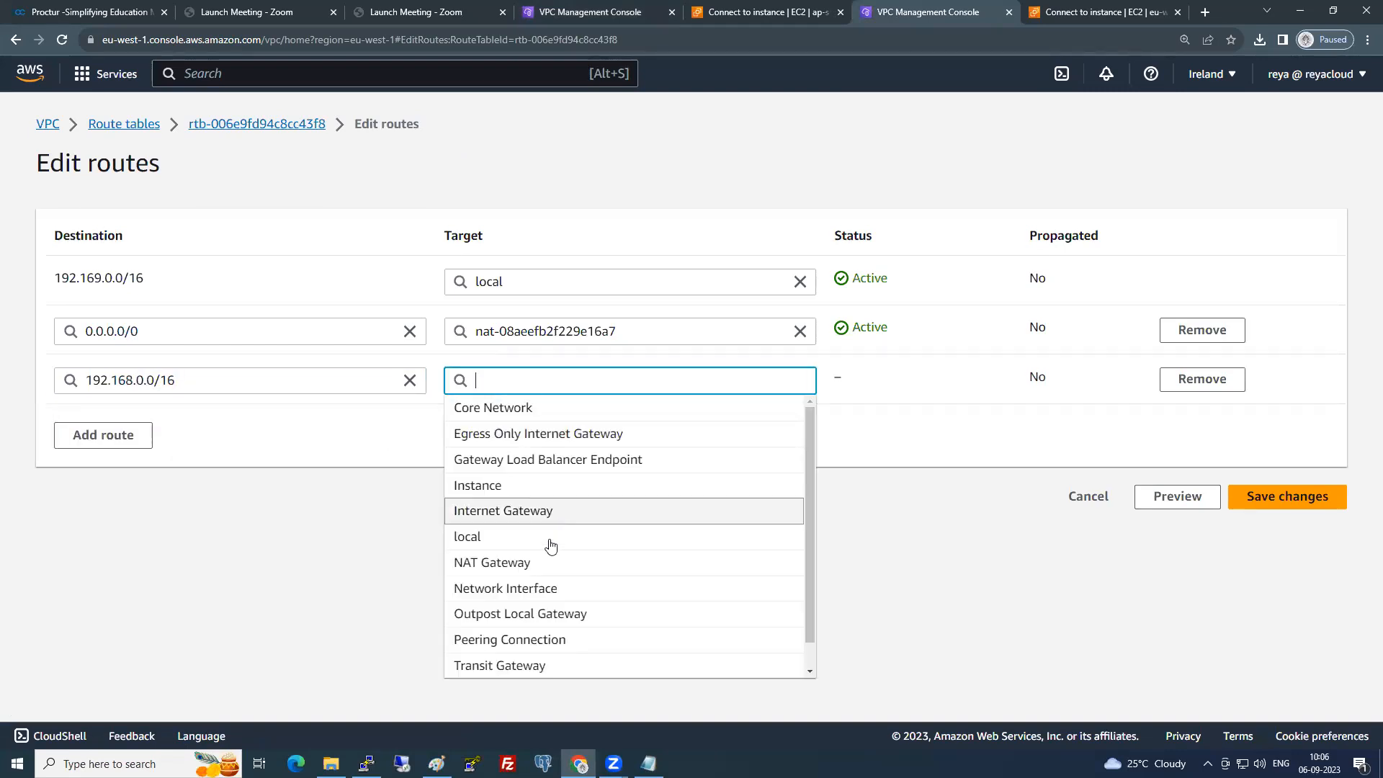
click(530, 644)
click(553, 421)
click(1243, 495)
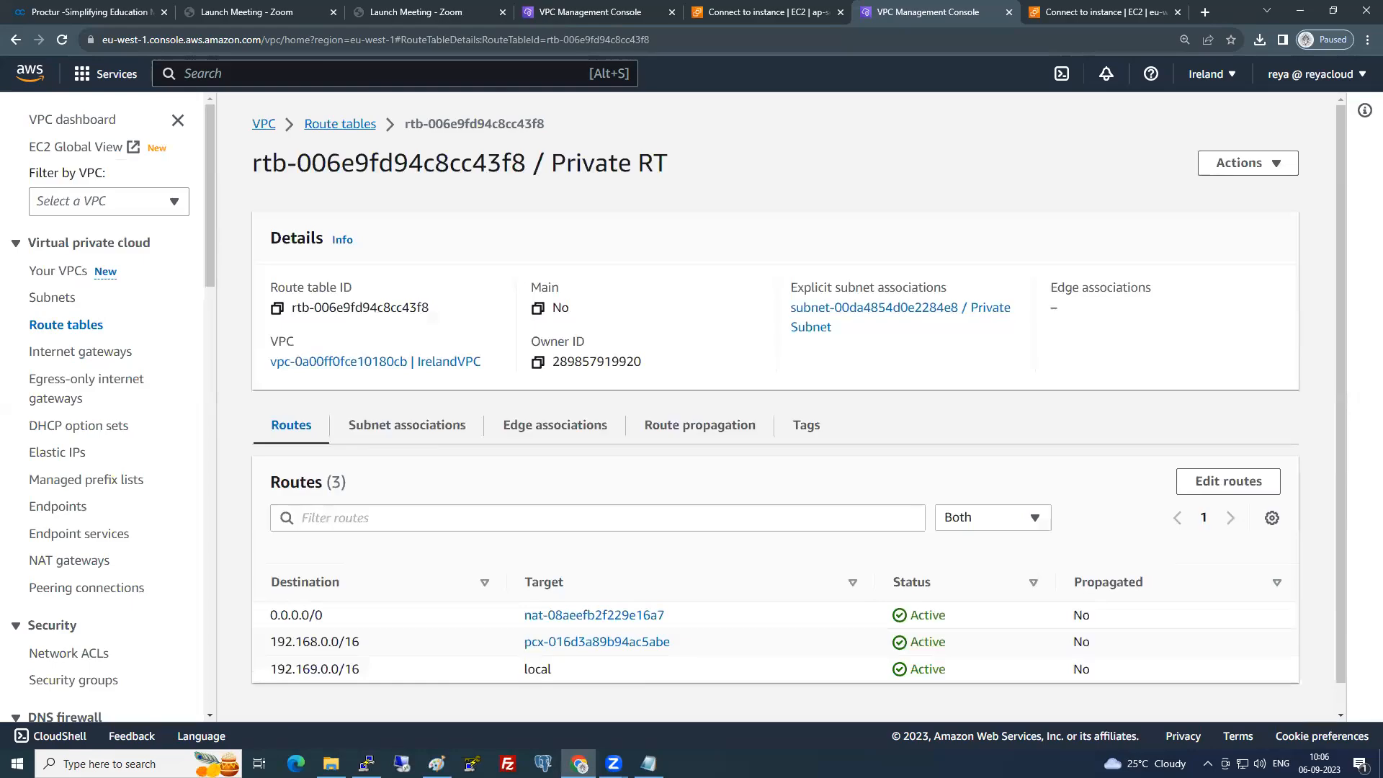
mouse_move(366, 764)
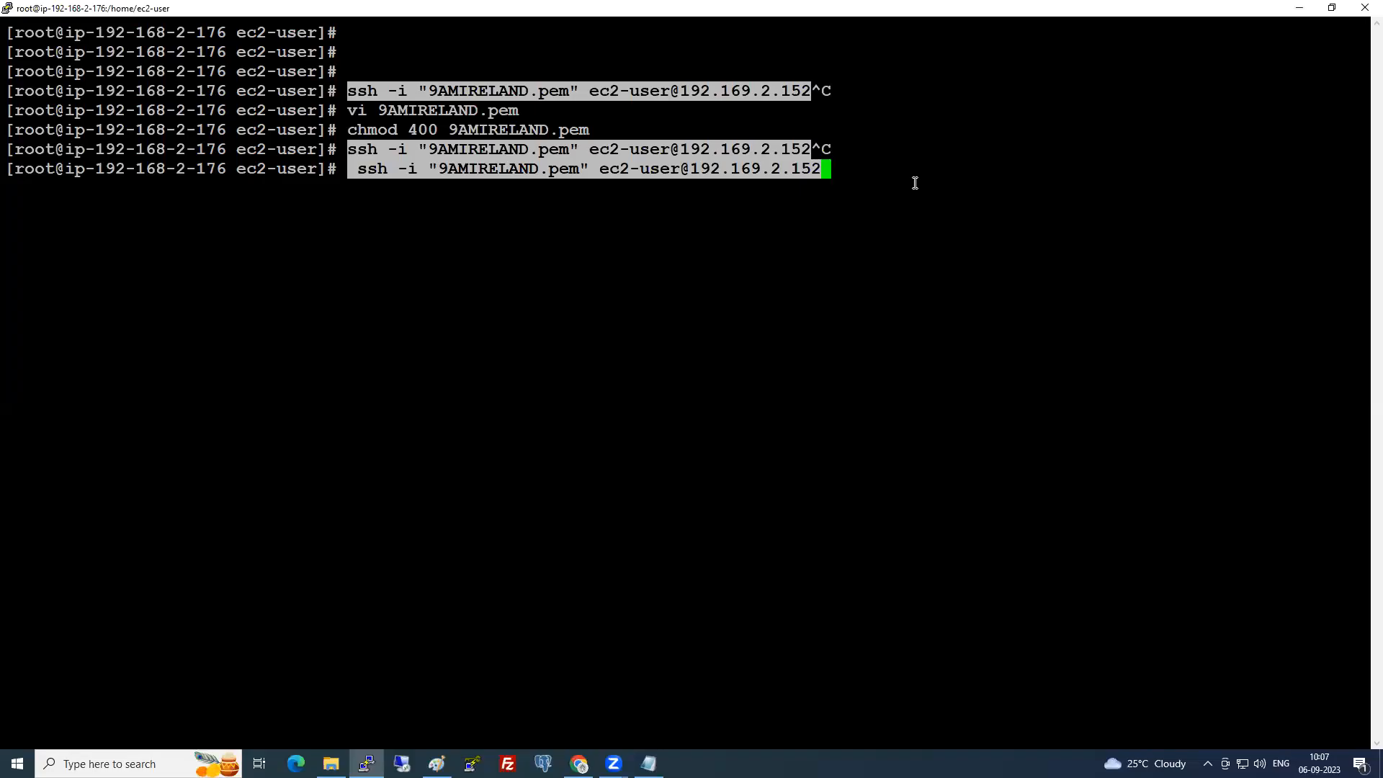
Run the ssh to 192.169.2.152 and cancel it with Ctrl+C once it hangs.
key(Return)
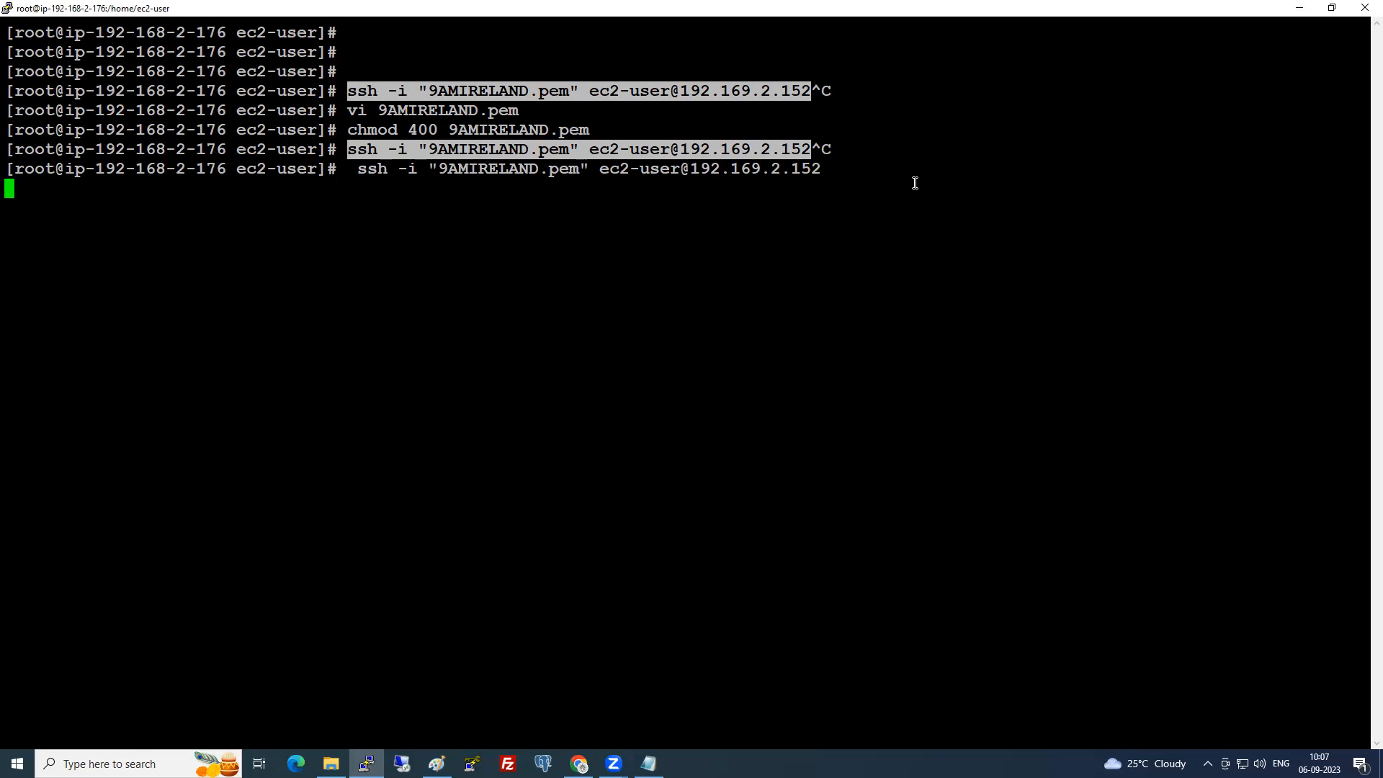
key(ctrl+c)
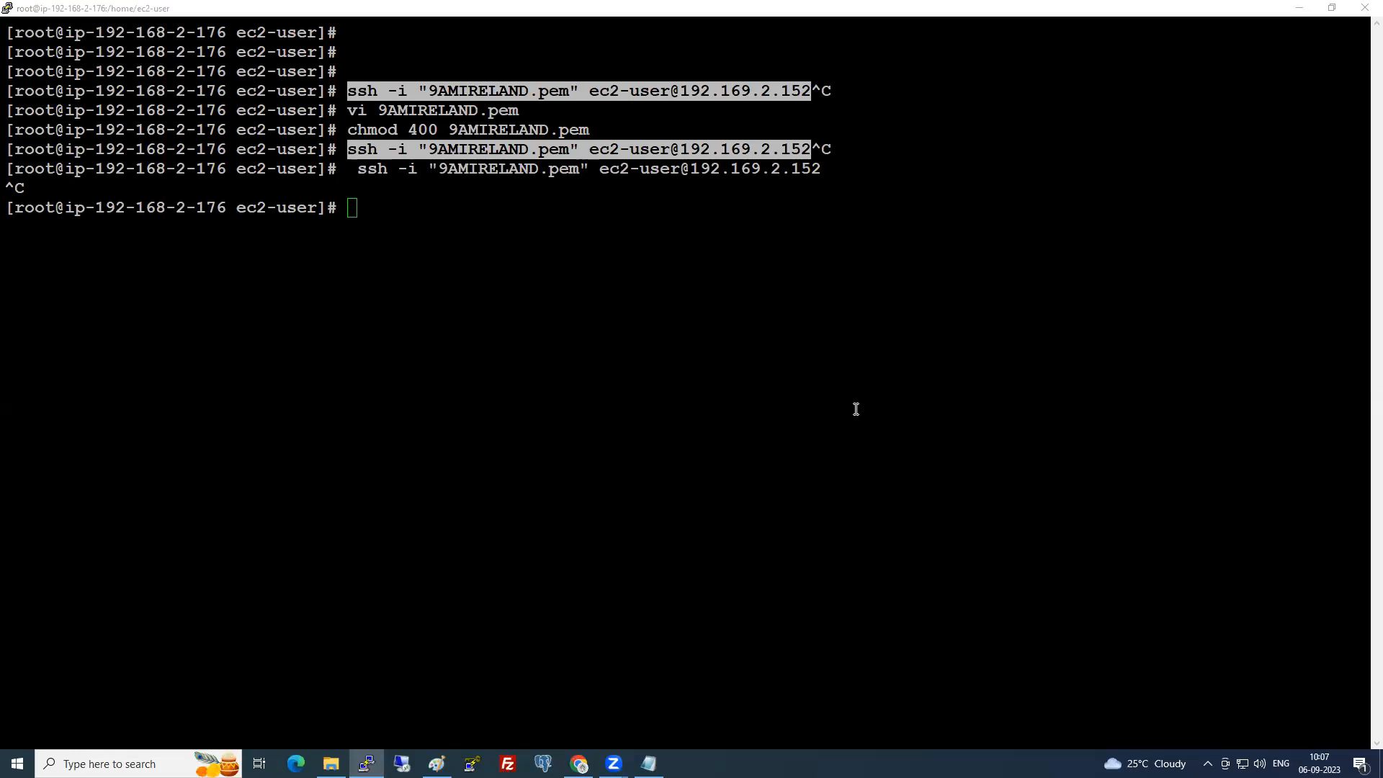
click(436, 764)
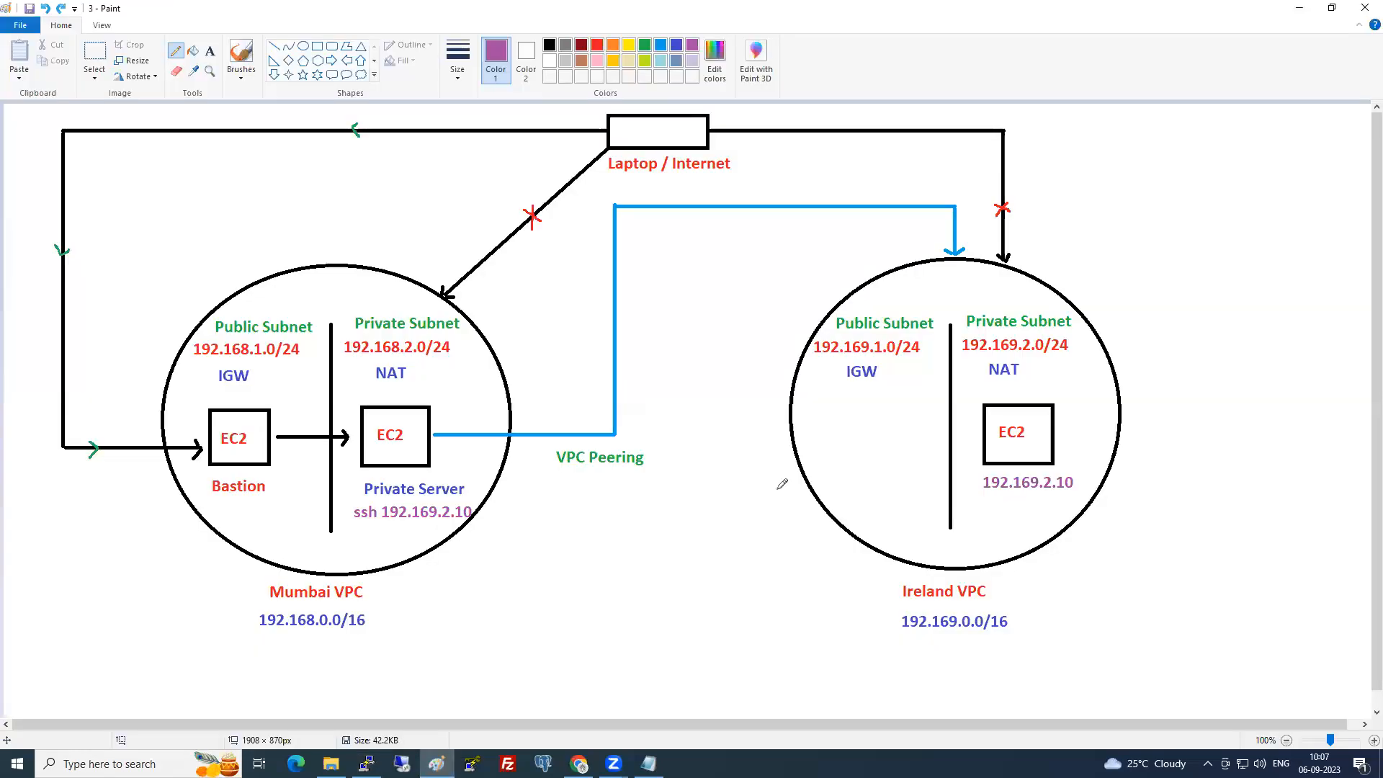
mouse_move(662, 131)
mouse_down()
mouse_move(639, 133)
mouse_move(670, 129)
mouse_up()
key(ctrl+z)
key(ctrl+z)
mouse_move(454, 395)
mouse_down()
mouse_move(345, 428)
mouse_move(480, 413)
mouse_move(450, 373)
mouse_up()
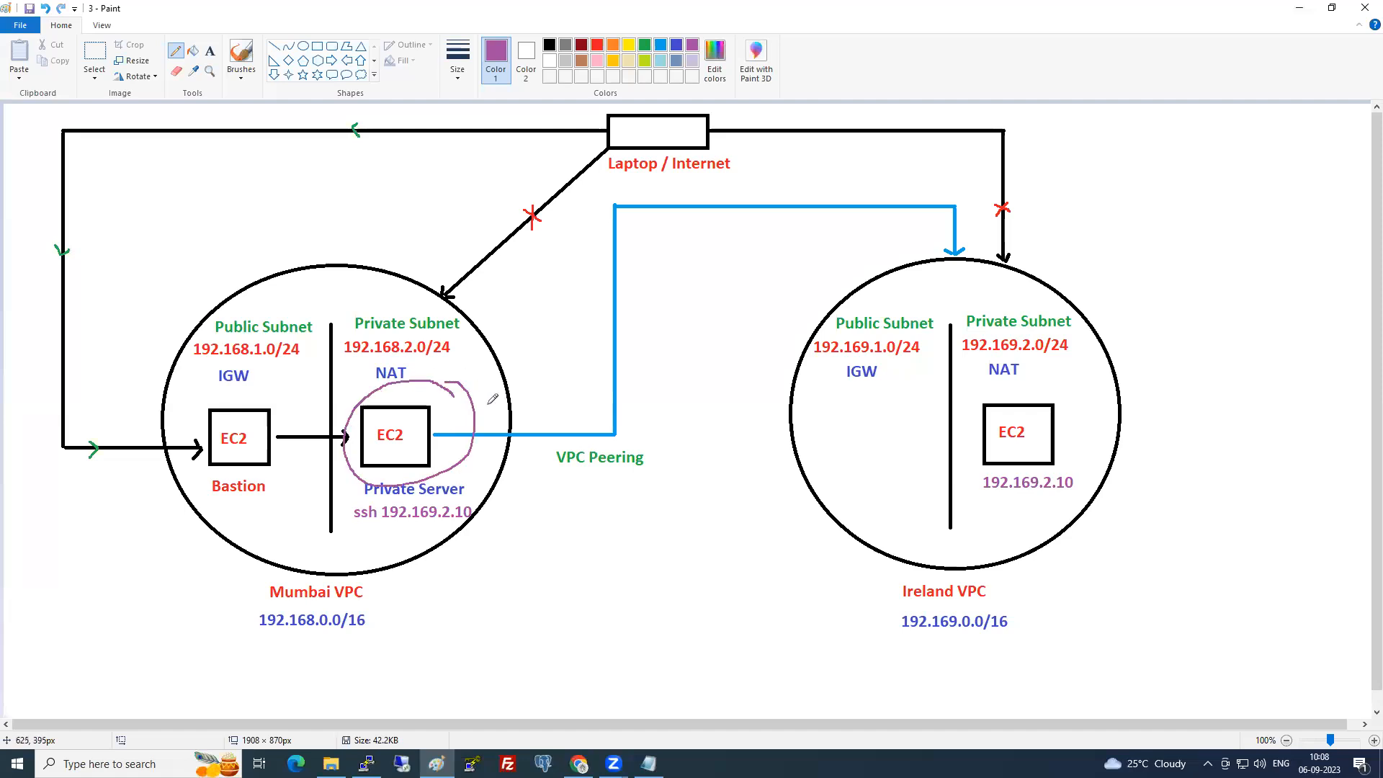
key(ctrl+z)
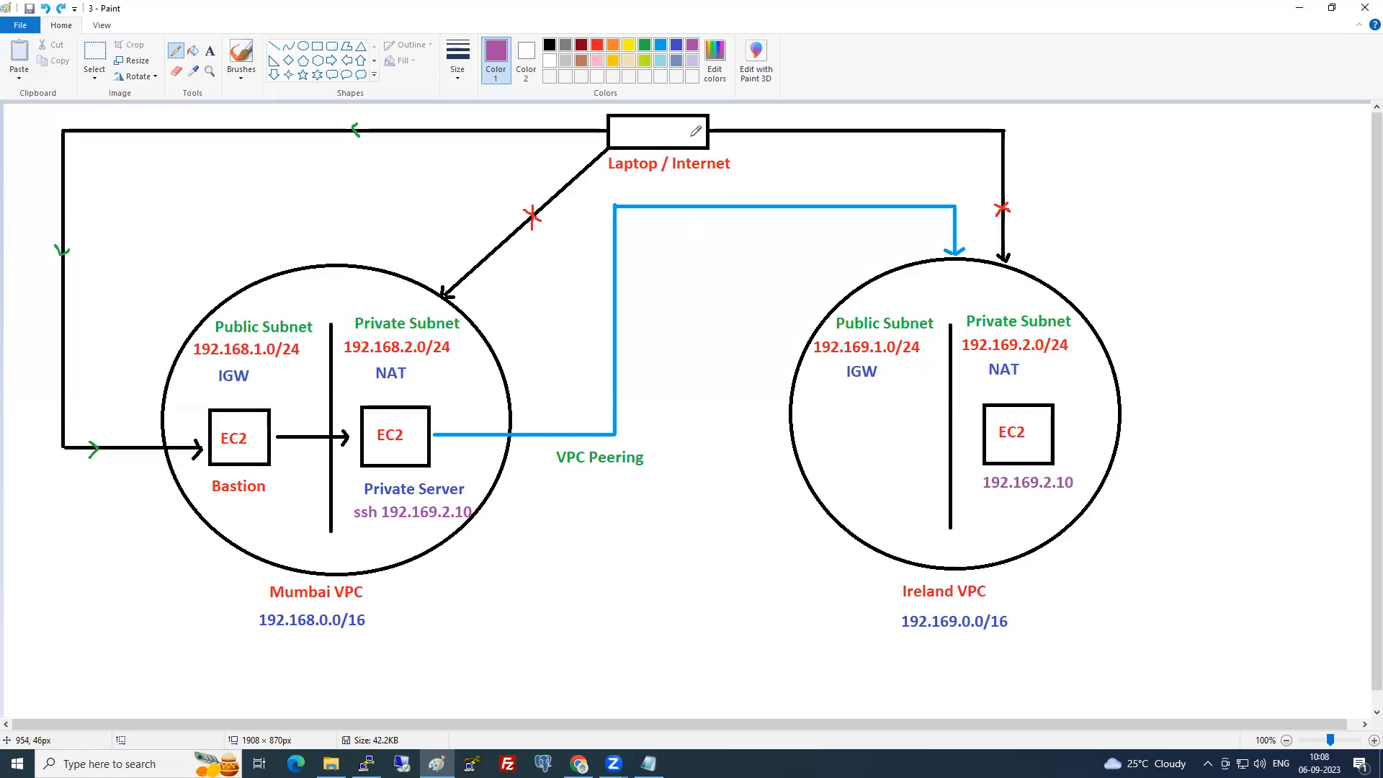
mouse_move(702, 128)
mouse_down()
mouse_move(611, 133)
mouse_move(661, 129)
mouse_move(933, 274)
mouse_move(1028, 404)
mouse_up()
key(ctrl+z)
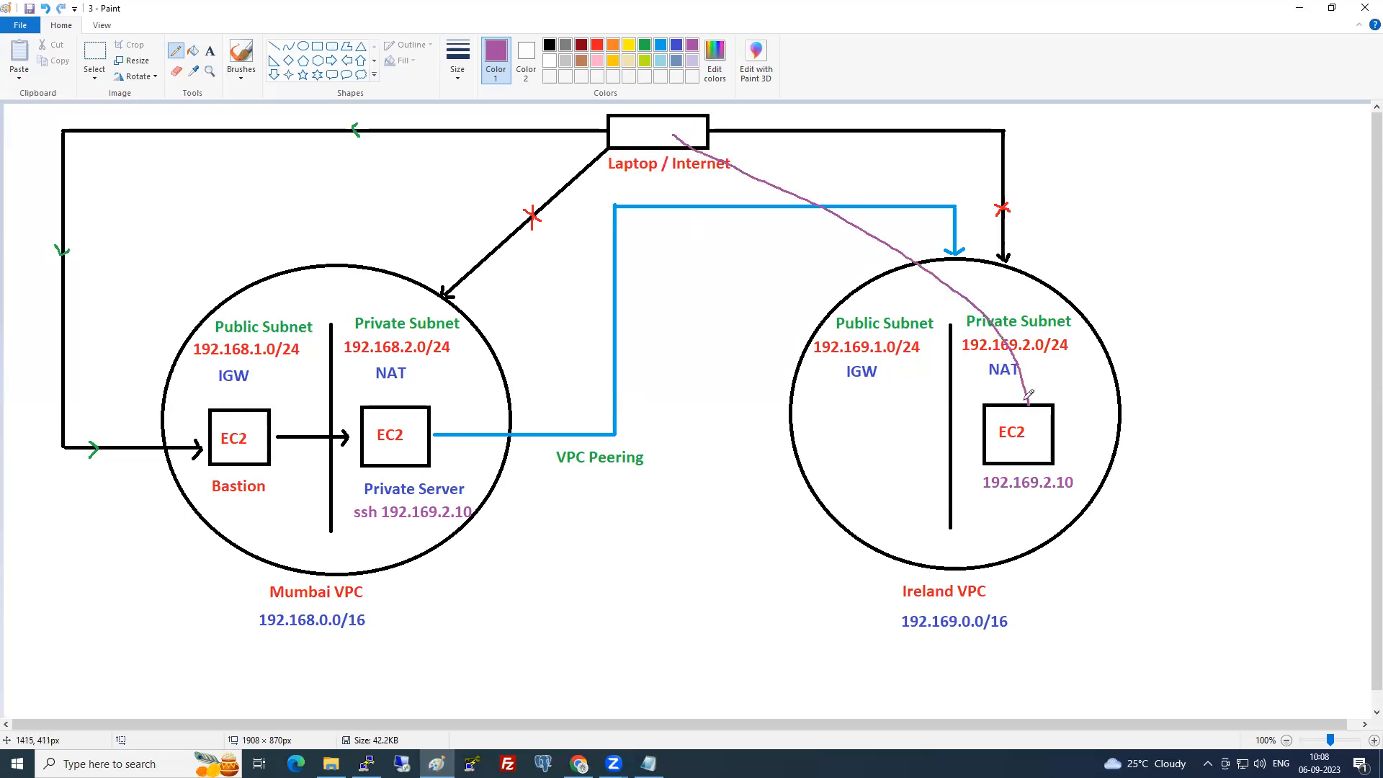
key(ctrl+z)
mouse_move(405, 425)
mouse_down()
mouse_move(625, 301)
mouse_move(942, 370)
mouse_move(1006, 408)
mouse_up()
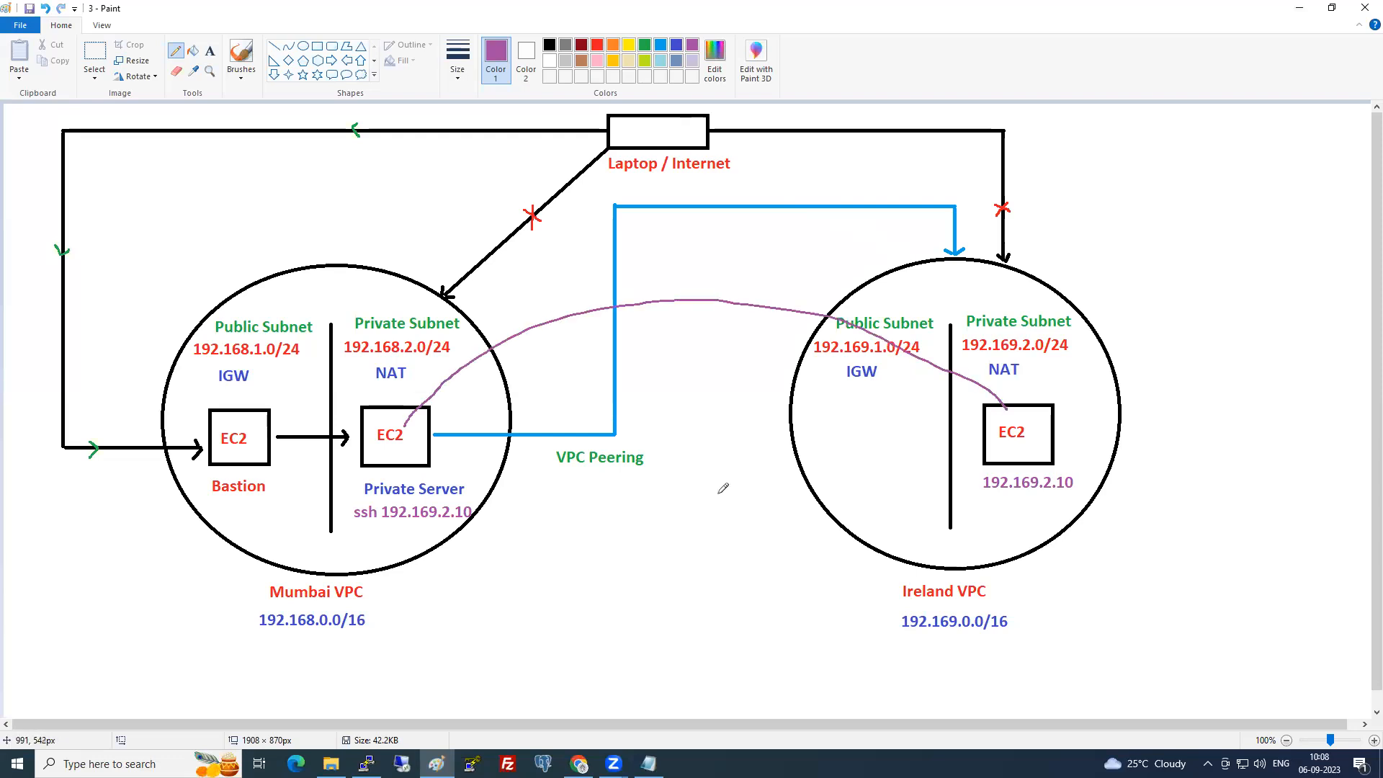
drag(670, 131, 1086, 413)
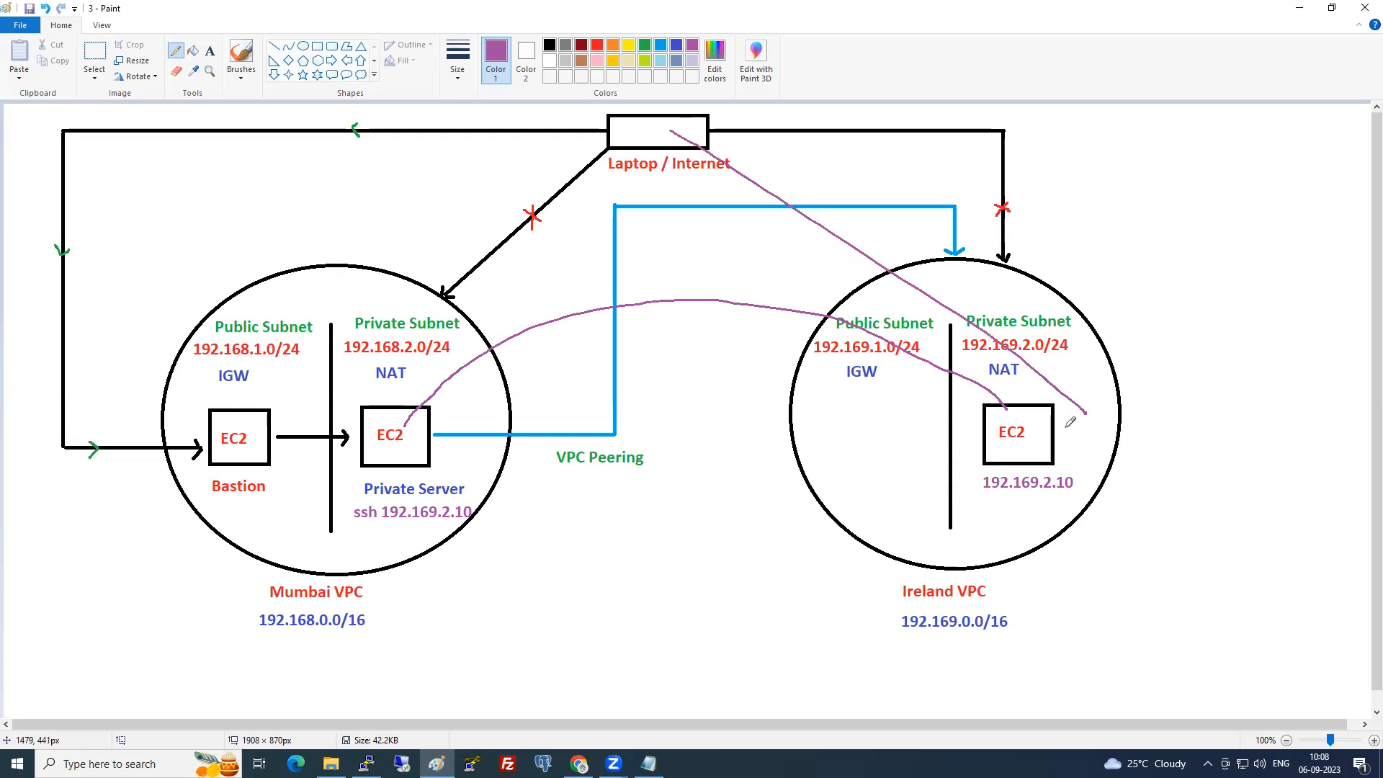
key(ctrl+z)
mouse_move(666, 122)
mouse_down()
mouse_move(932, 292)
mouse_move(1099, 458)
mouse_up()
key(ctrl+z)
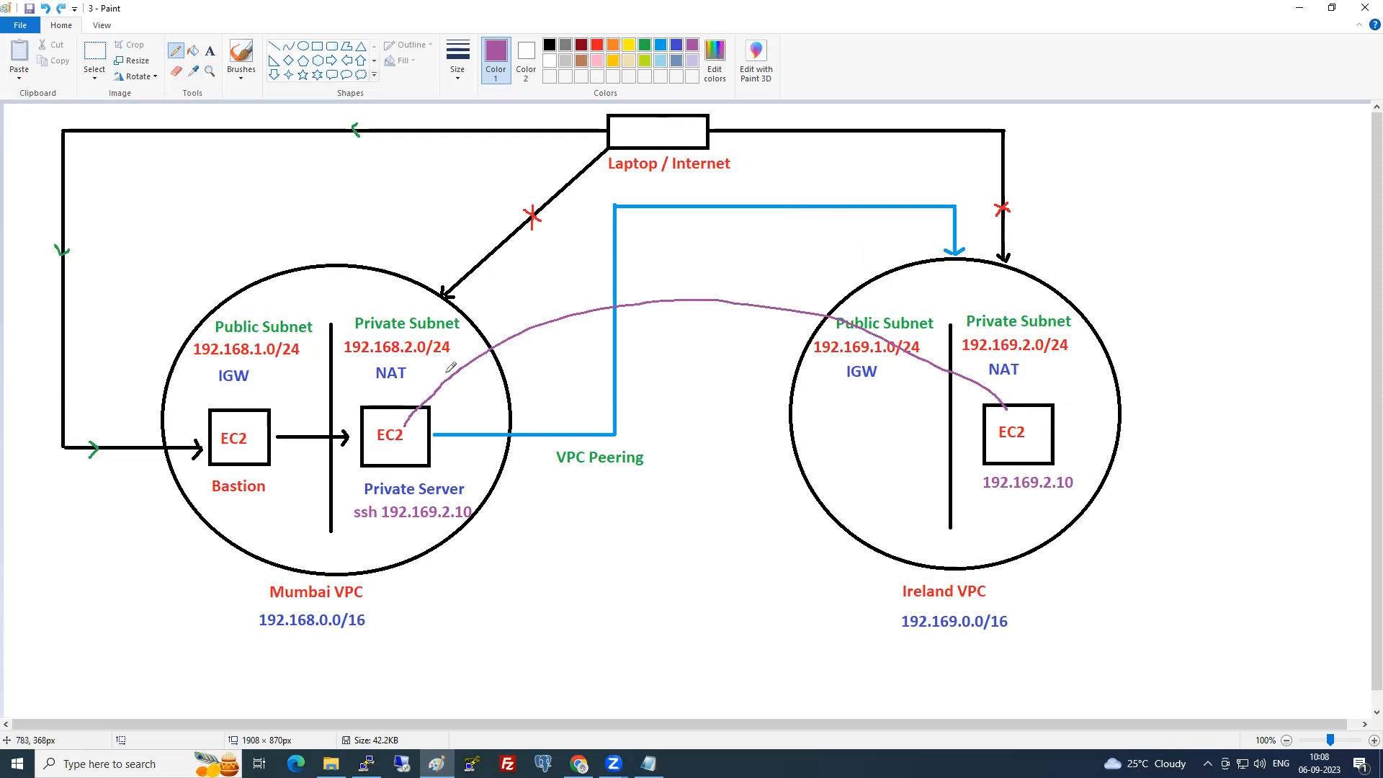
key(ctrl+z)
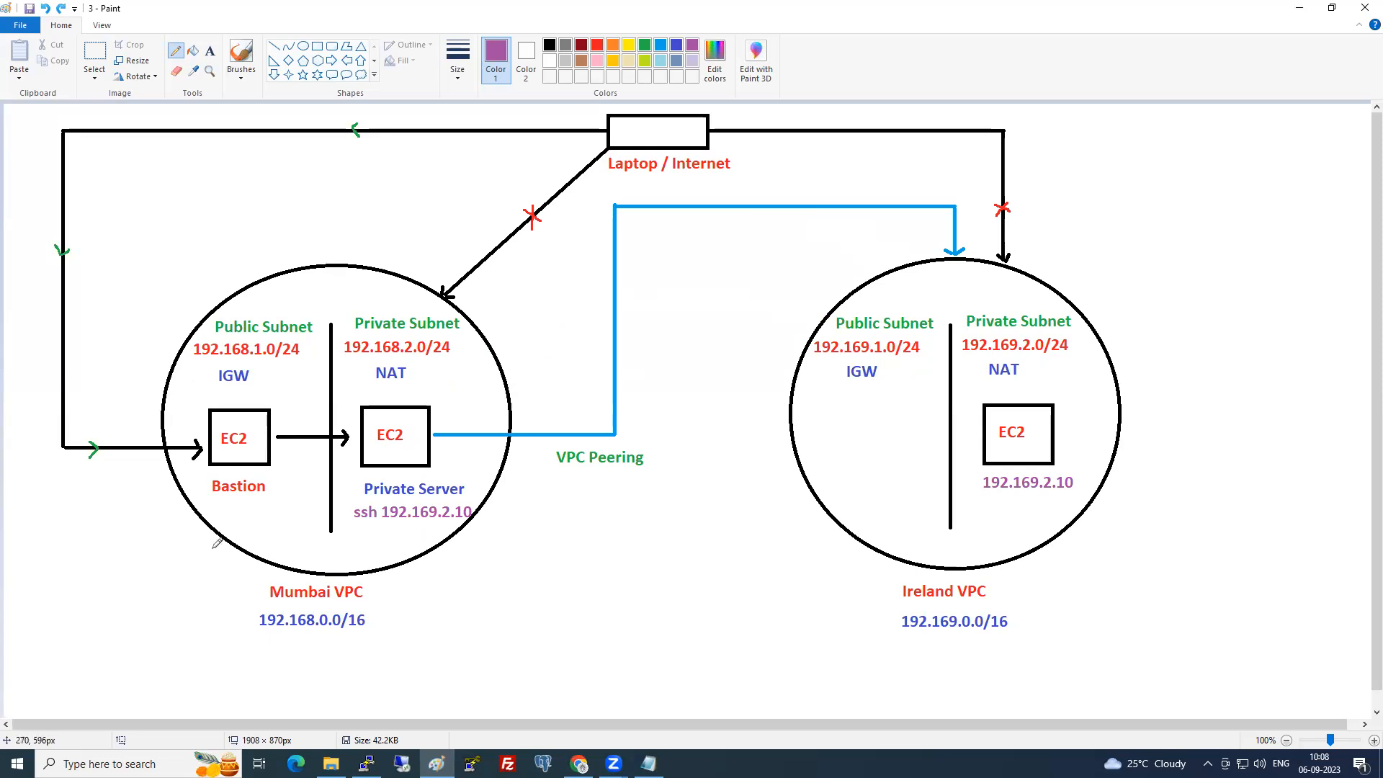
drag(261, 639, 366, 639)
key(ctrl+z)
mouse_move(1128, 334)
mouse_down()
mouse_move(888, 221)
mouse_move(829, 584)
mouse_move(1065, 330)
mouse_up()
key(ctrl+z)
mouse_move(489, 436)
mouse_down()
mouse_move(680, 366)
mouse_move(897, 400)
mouse_up()
key(ctrl+z)
mouse_move(529, 312)
mouse_down()
mouse_move(425, 256)
mouse_move(210, 472)
mouse_move(495, 386)
mouse_up()
key(ctrl+z)
drag(834, 388, 472, 373)
key(ctrl+z)
Open inbound rule editing for the Mumbai security group MyOWNMumbaiSG.
click(579, 764)
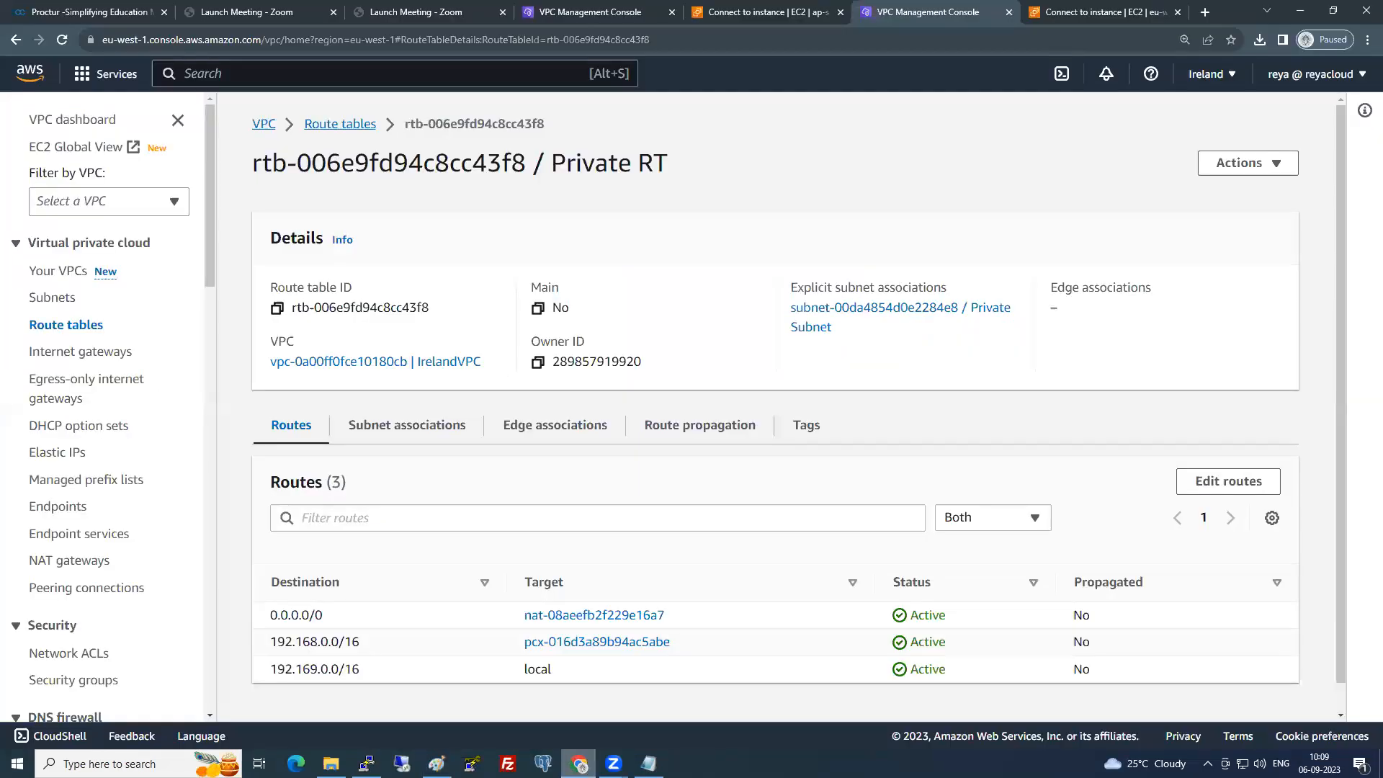
click(749, 12)
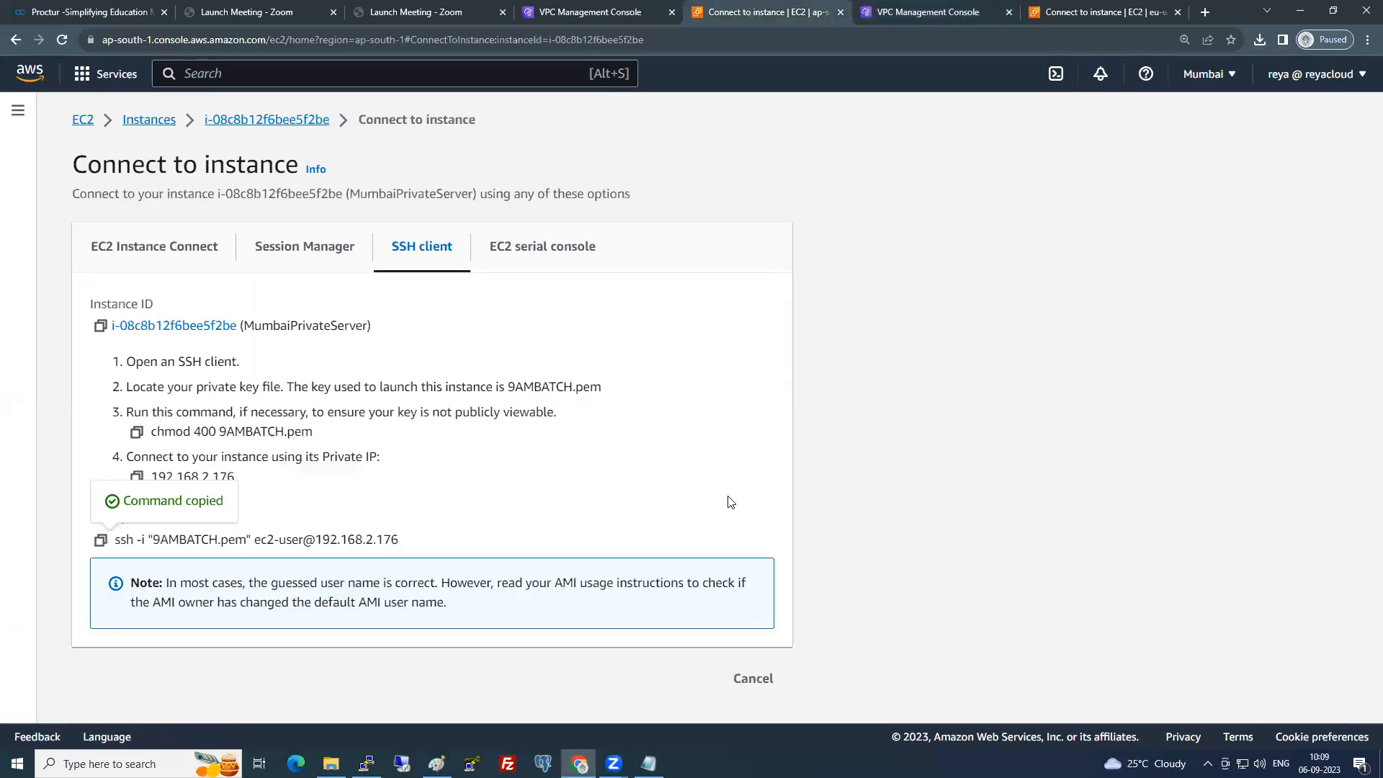
click(753, 678)
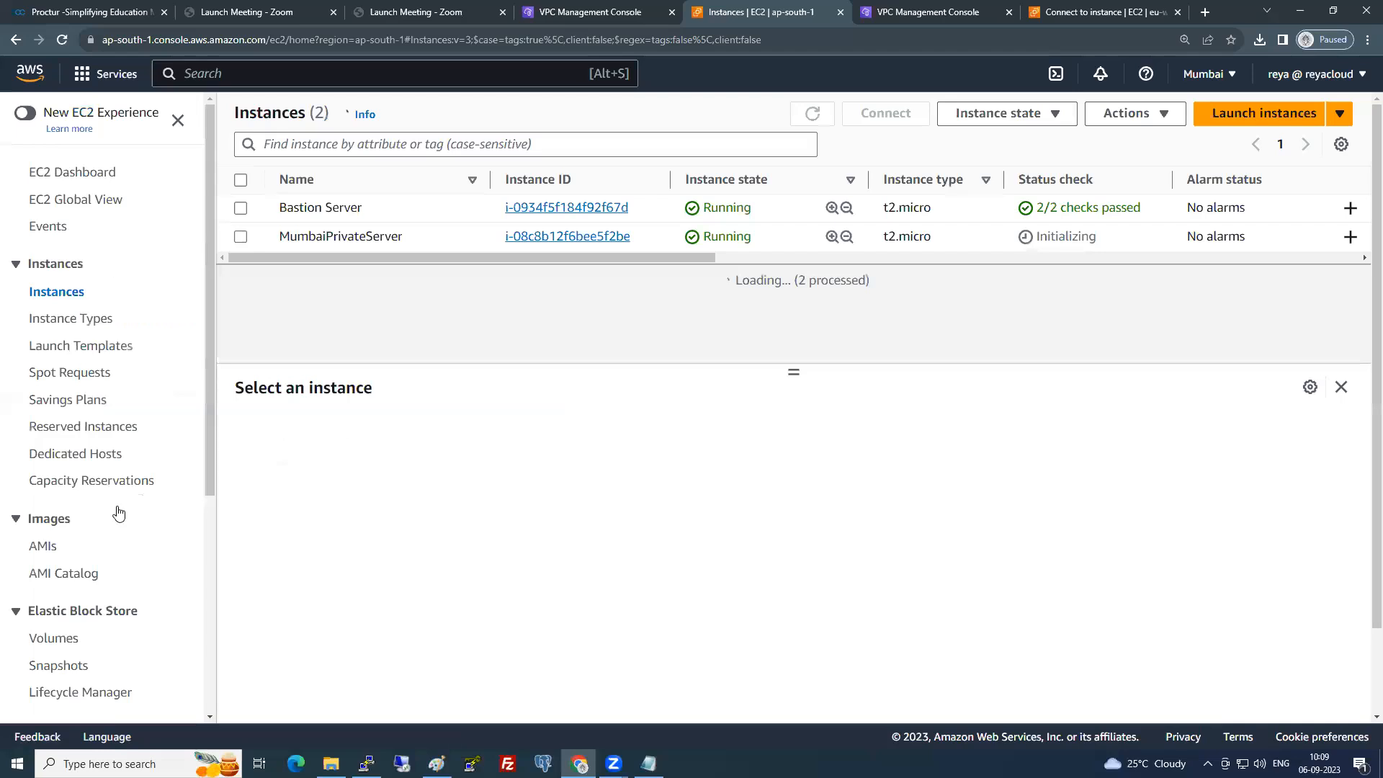
scroll(108, 533, down, 3)
click(92, 541)
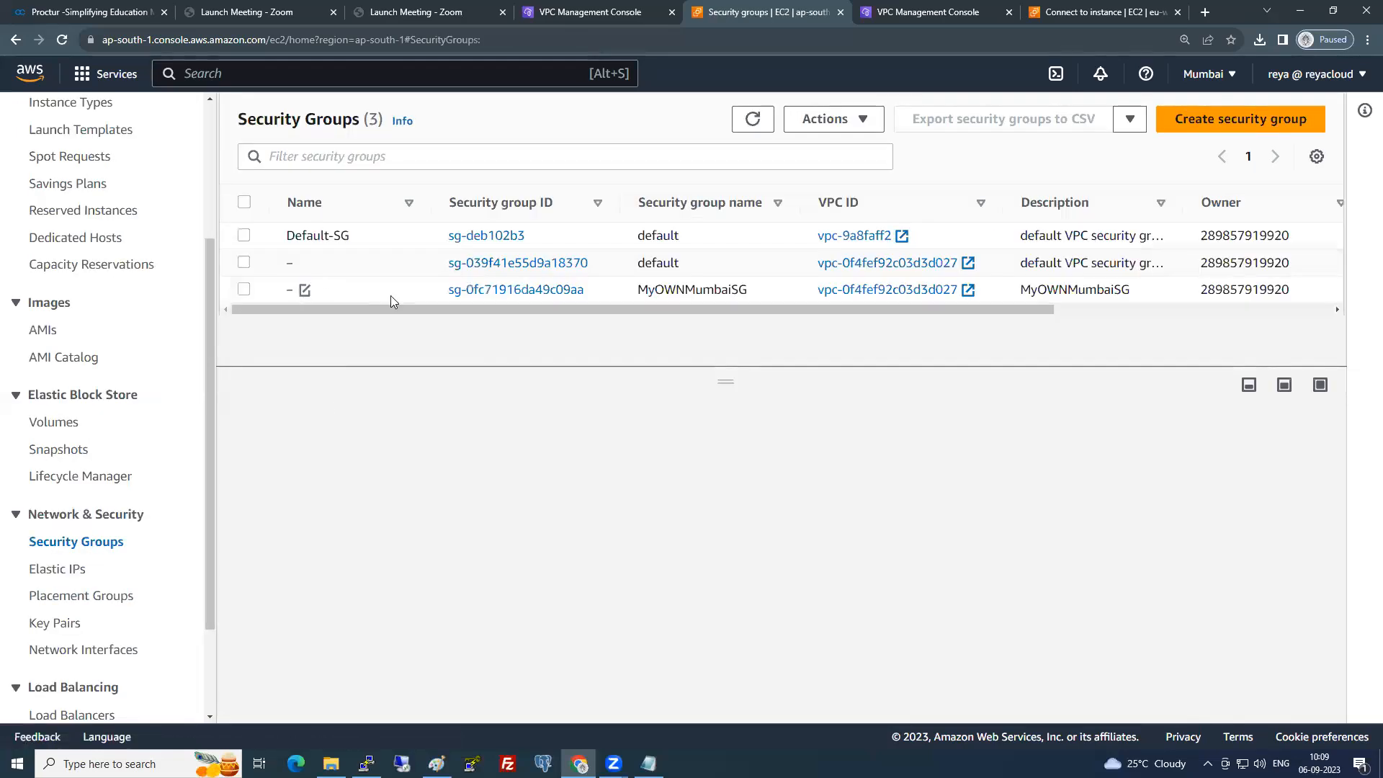
click(244, 288)
click(344, 457)
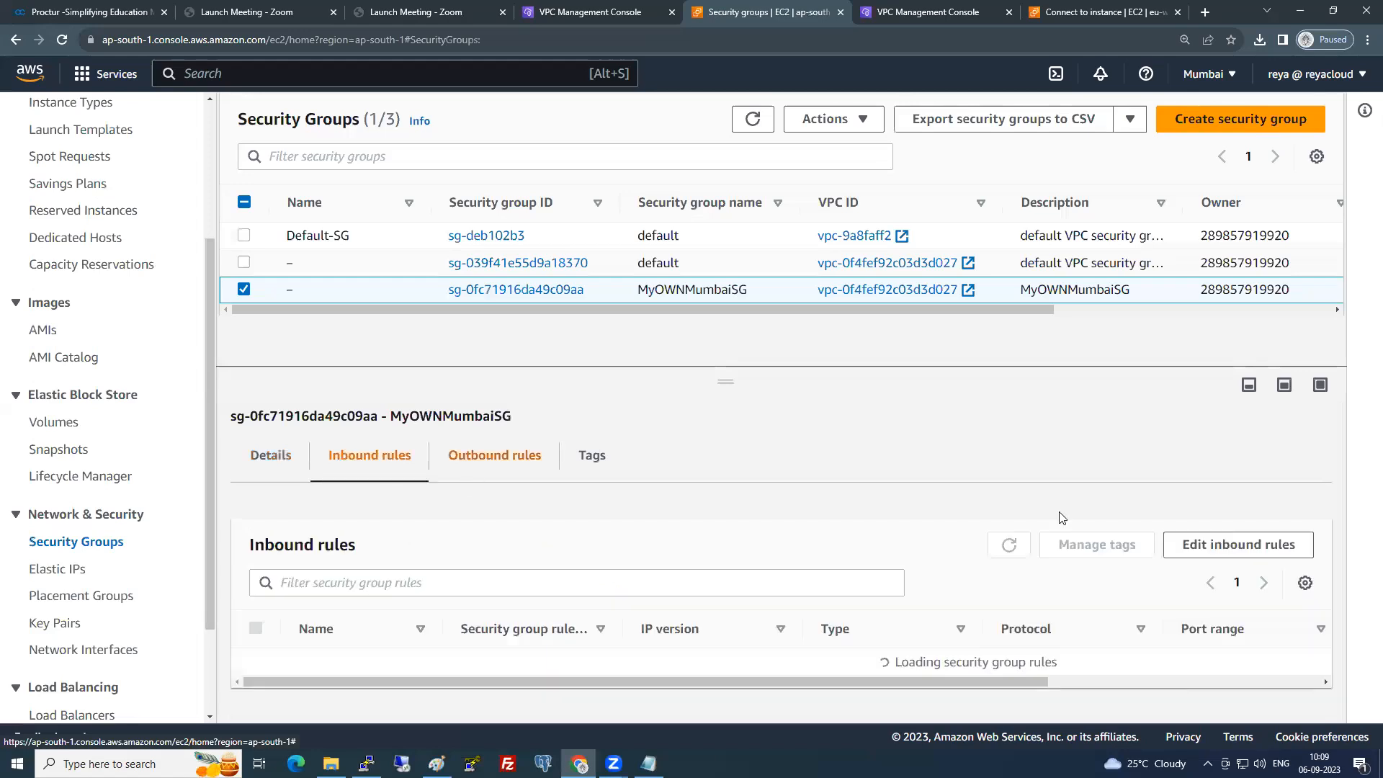
click(1194, 547)
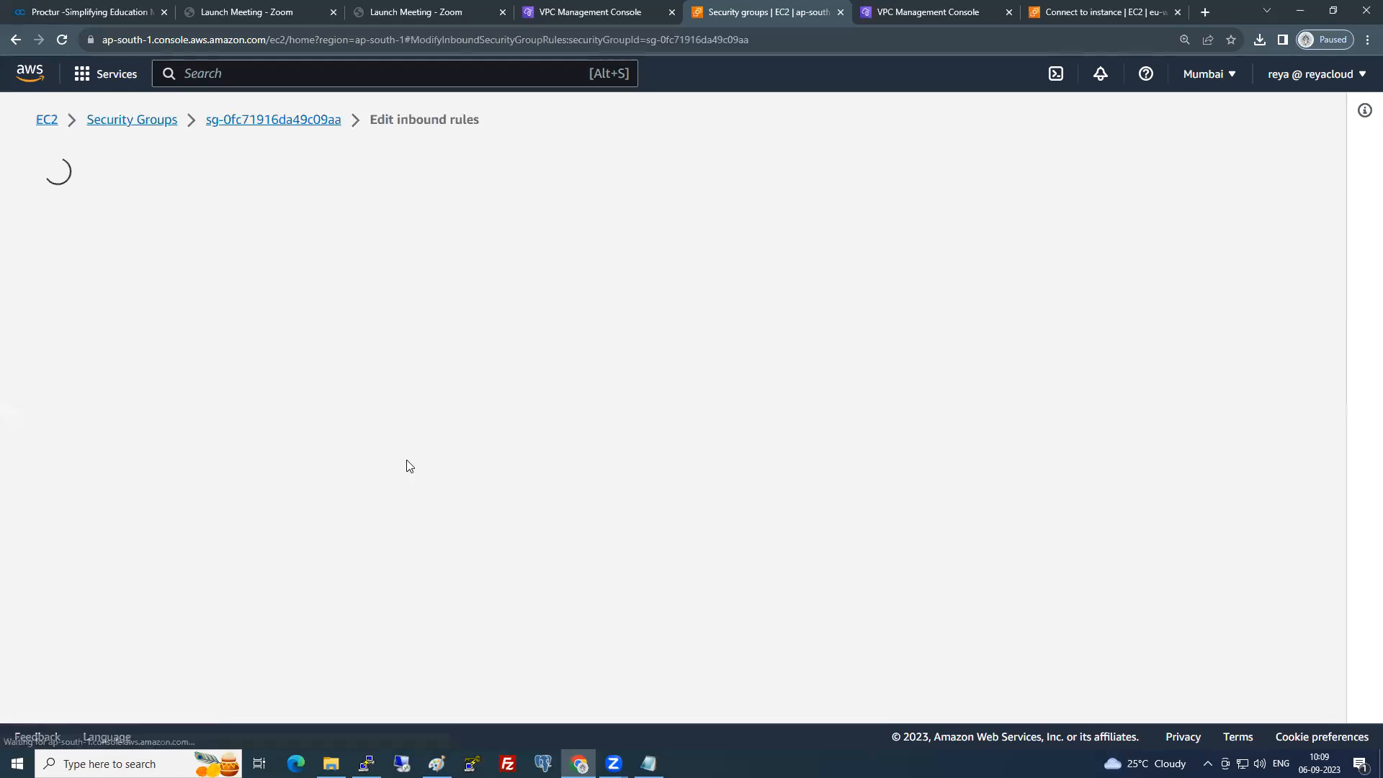
Add an SSH port 22 inbound rule from 192.169.0.0/16 and save the rules.
click(97, 532)
click(362, 519)
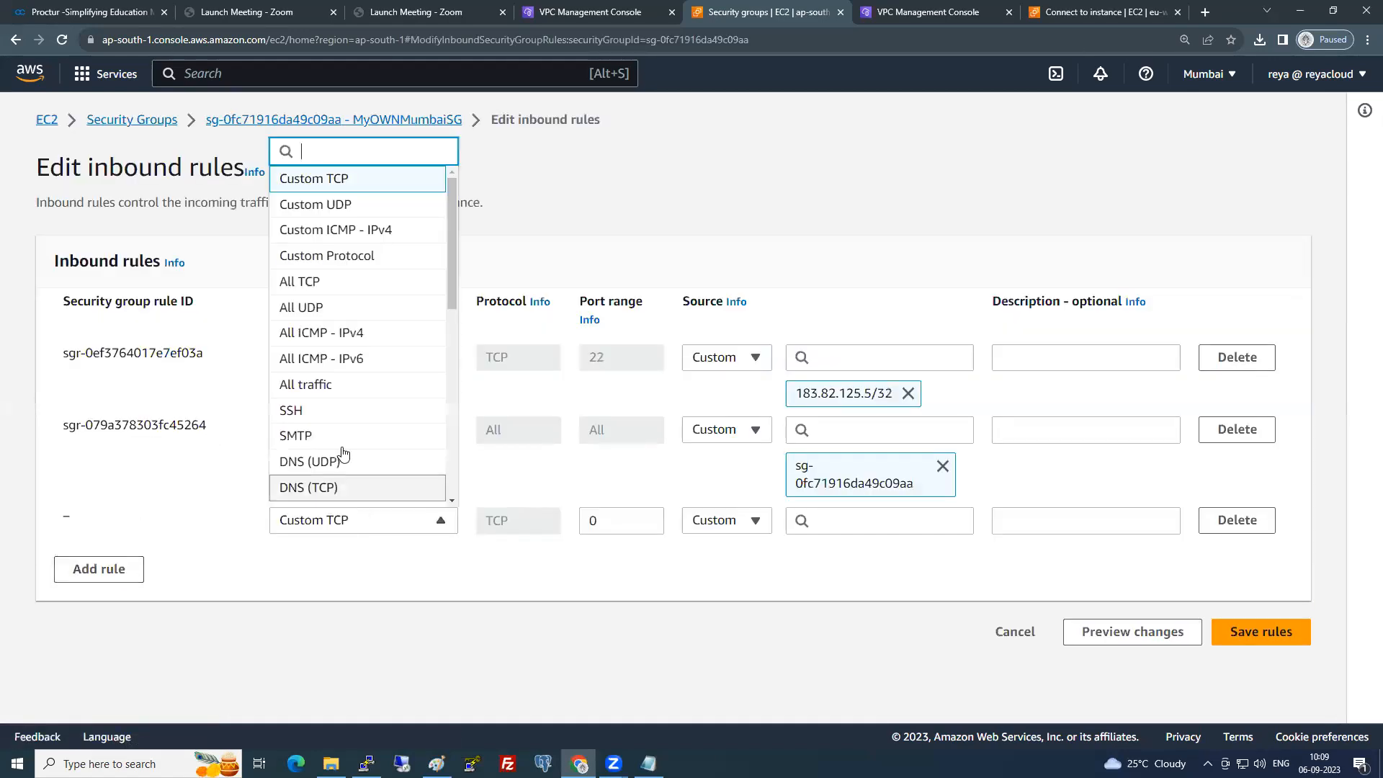
click(349, 408)
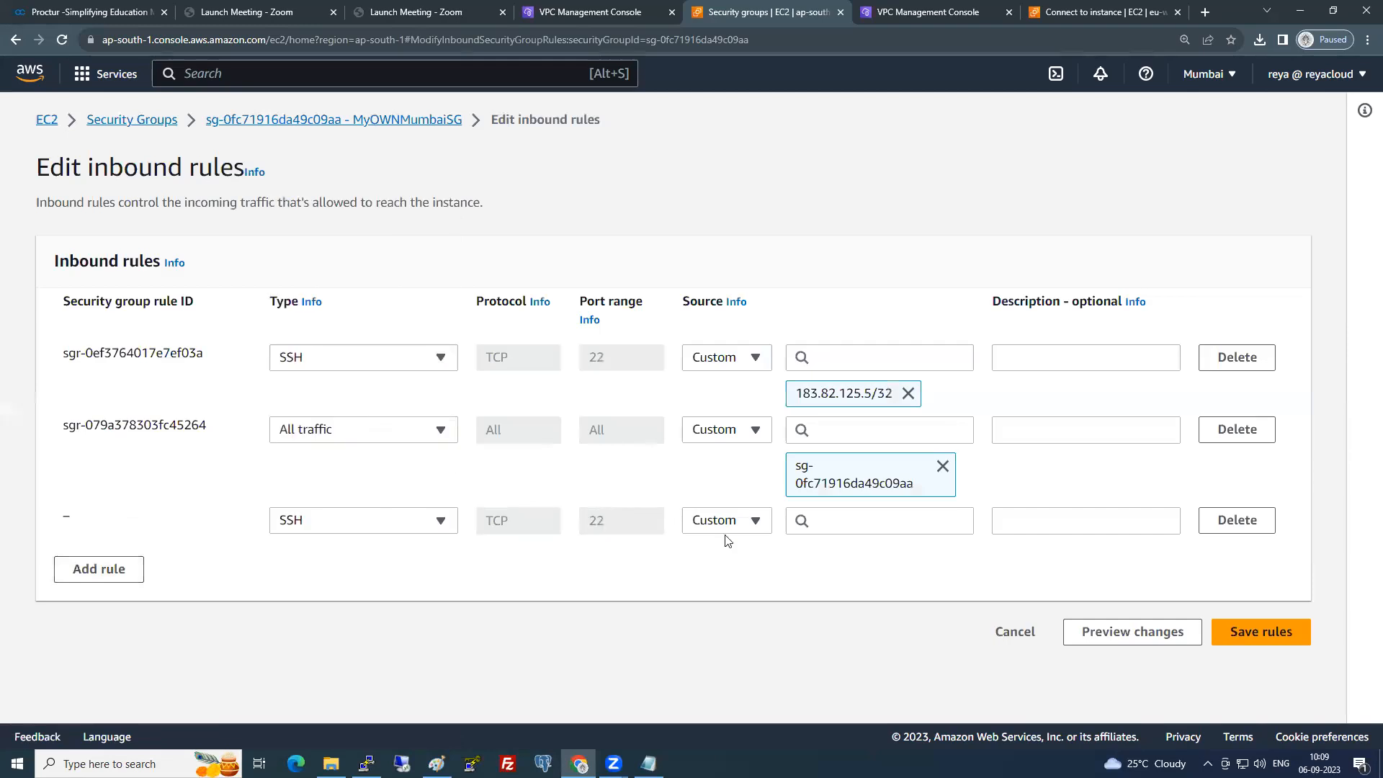
click(853, 521)
text(19)
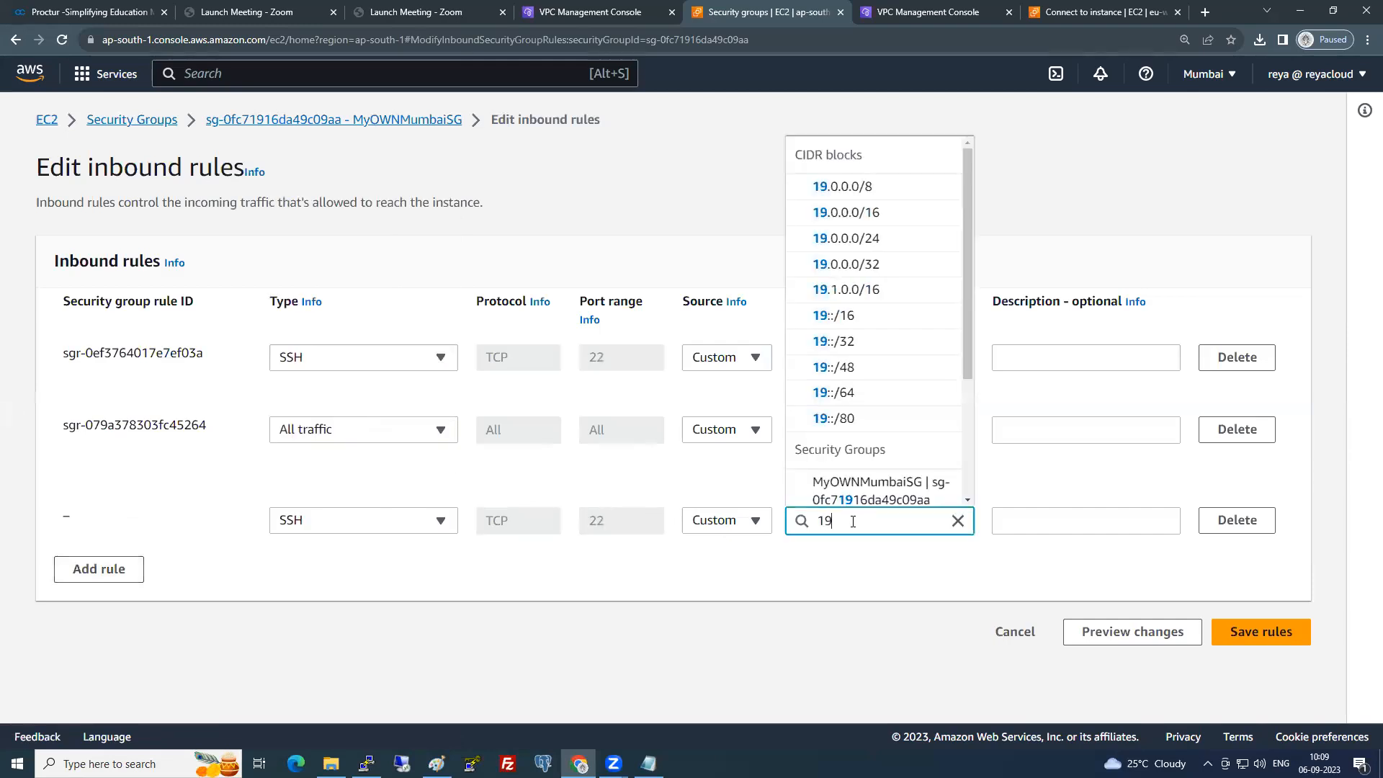
text(2.169)
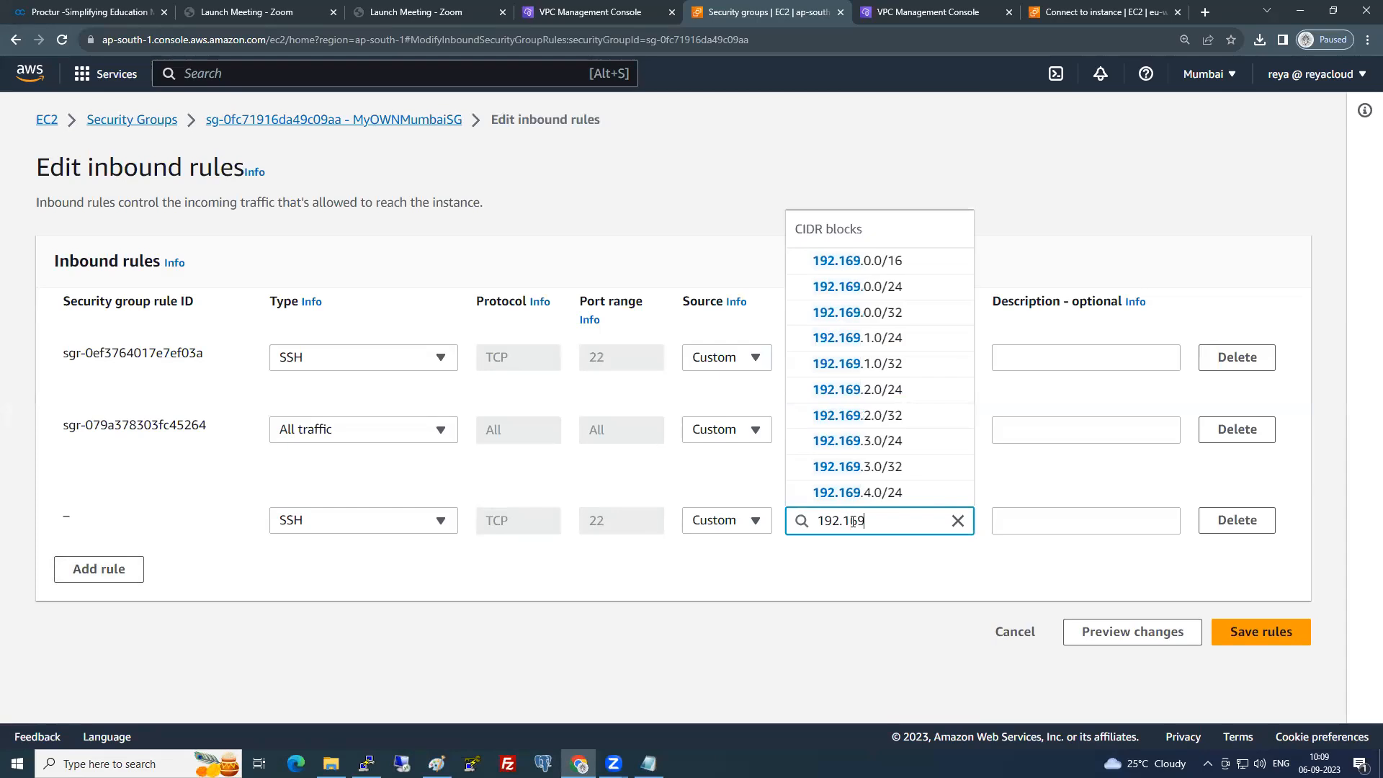
text(.0.0/16)
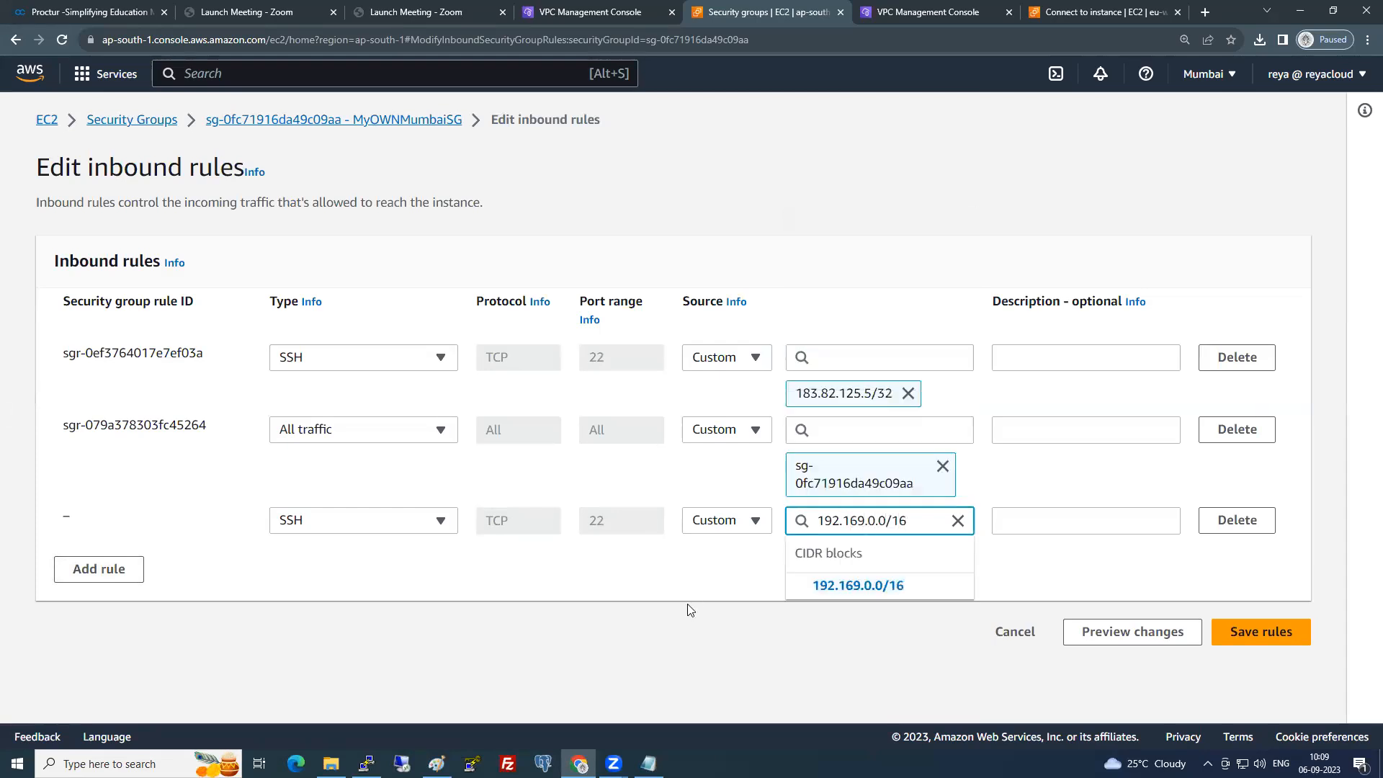
key(Return)
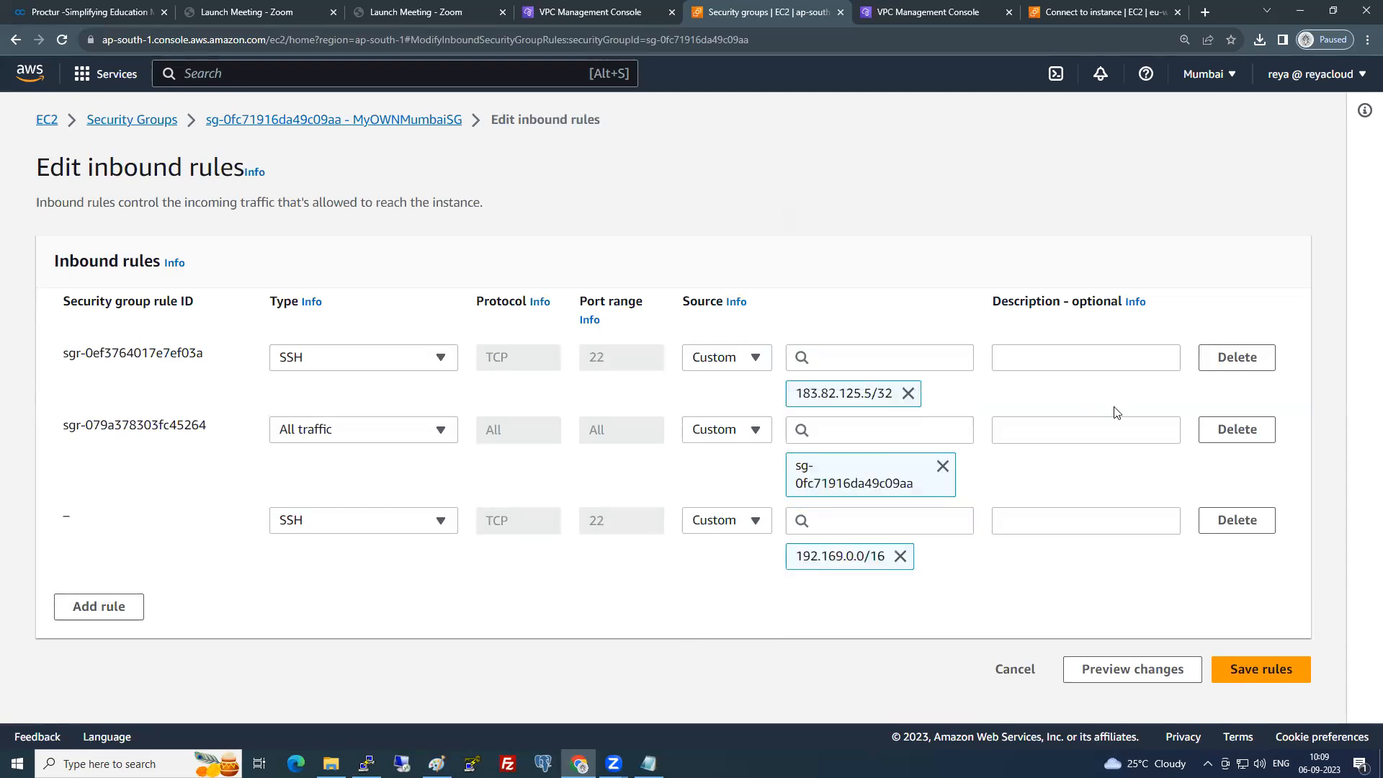
click(1227, 675)
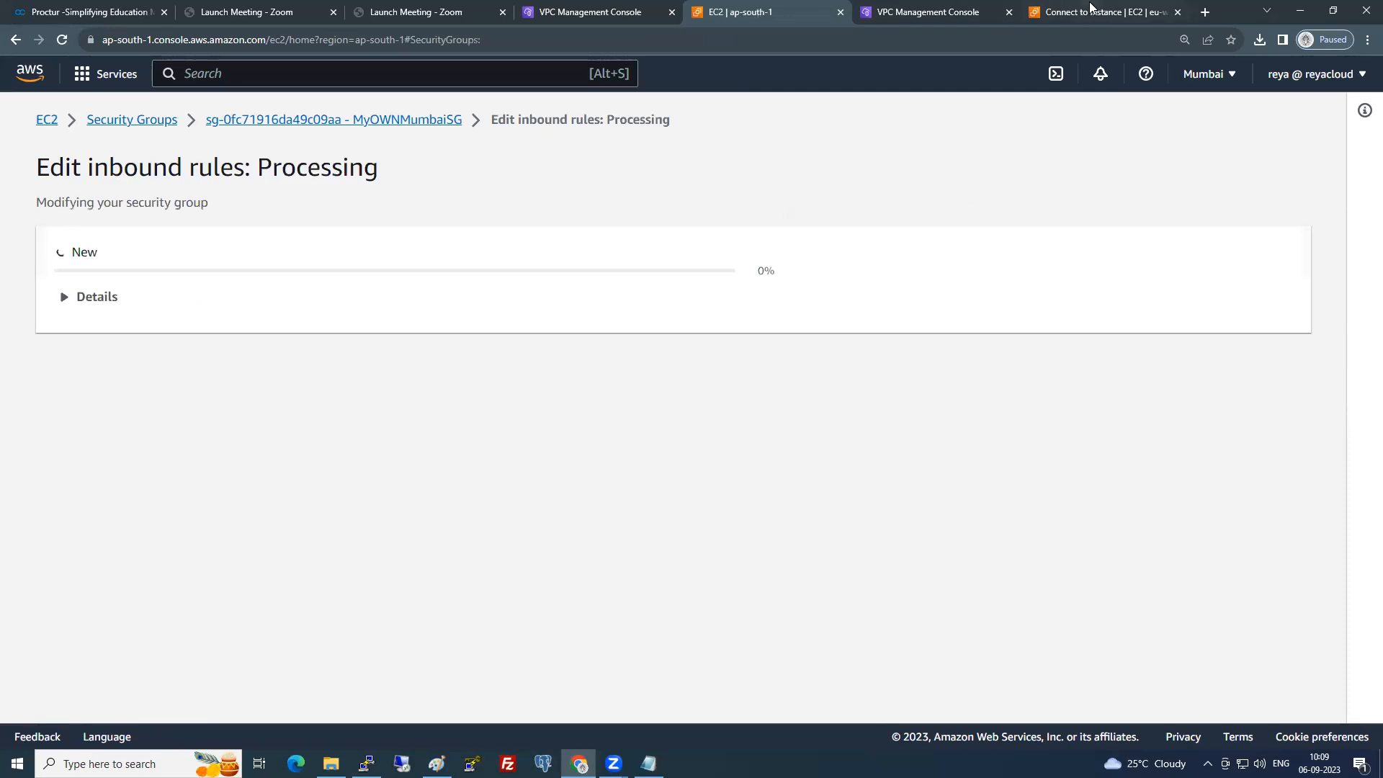
click(1099, 11)
Open inbound rule editing for the Ireland security group MyOWNIrelandSG.
click(738, 689)
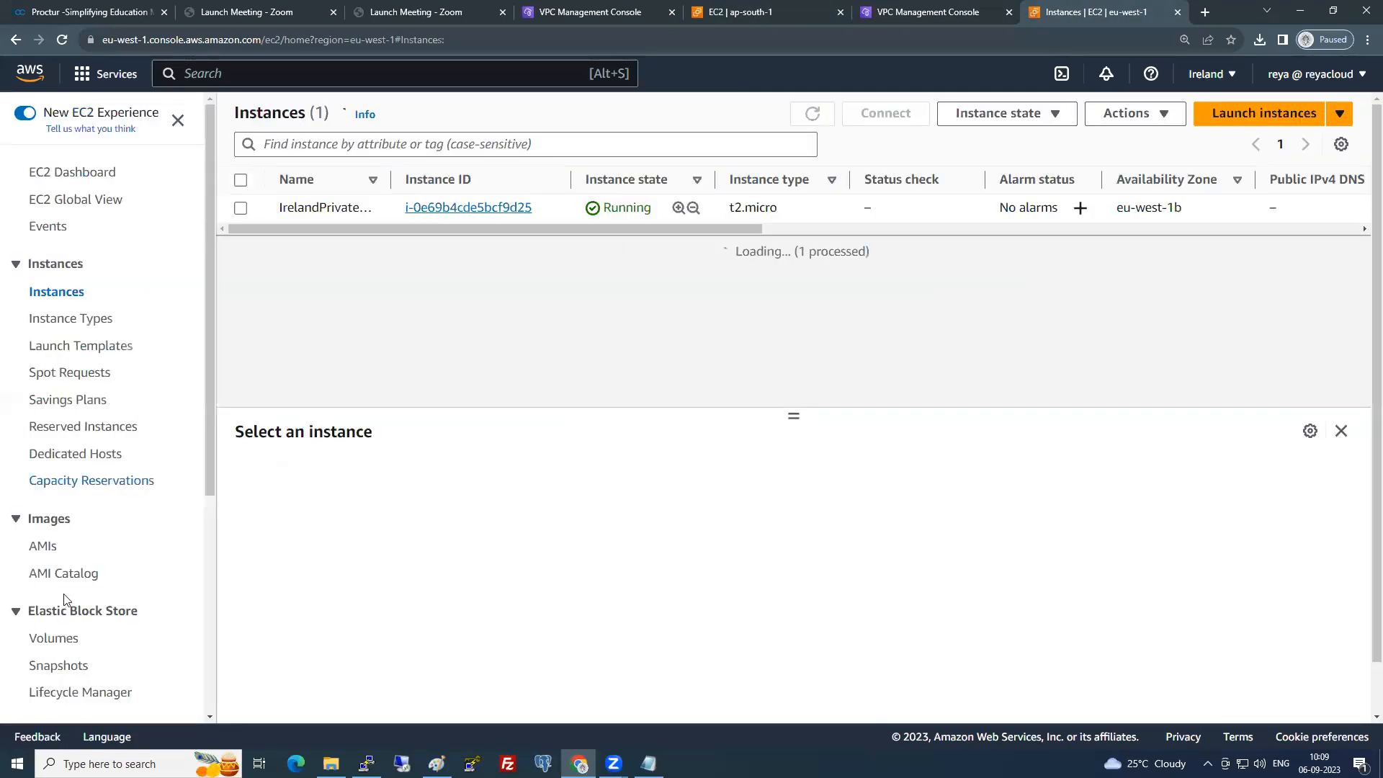
click(71, 616)
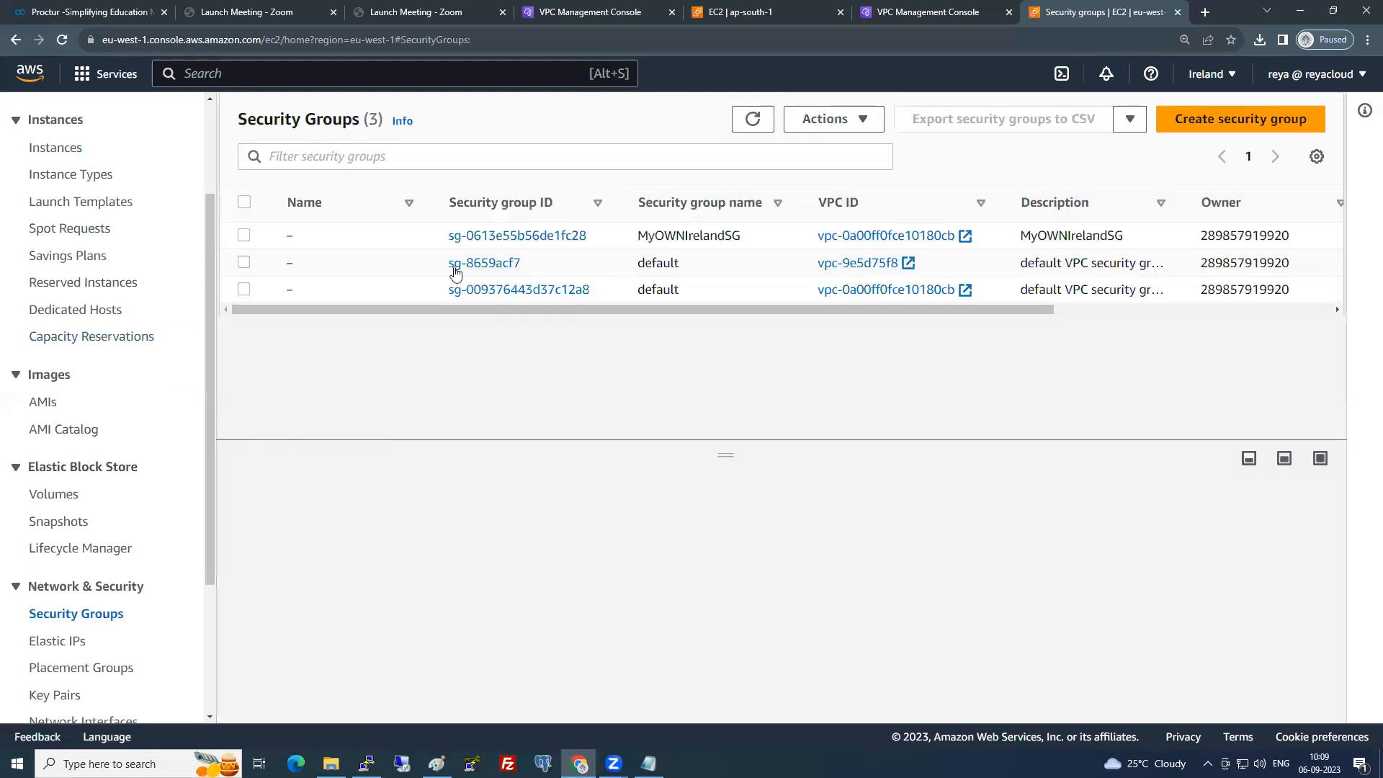
click(245, 236)
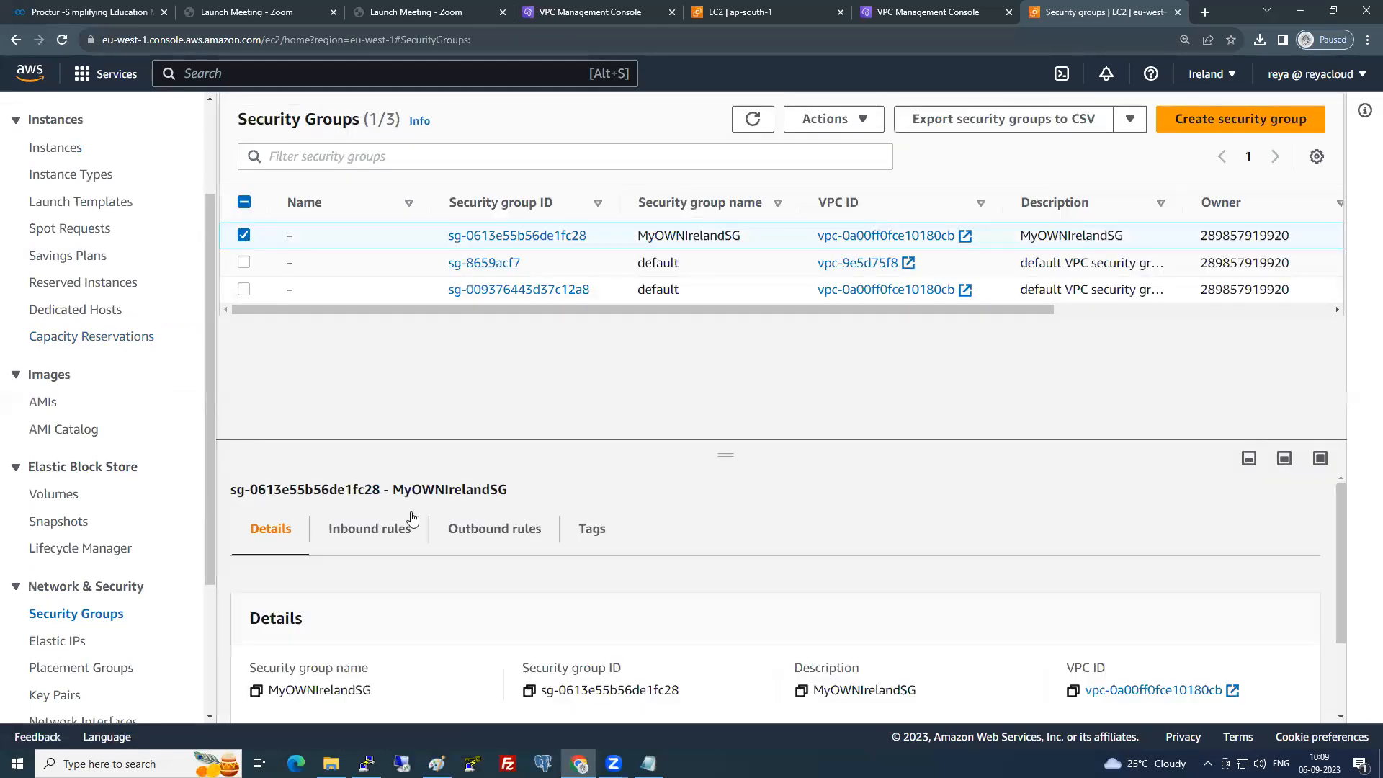
click(377, 535)
click(1238, 618)
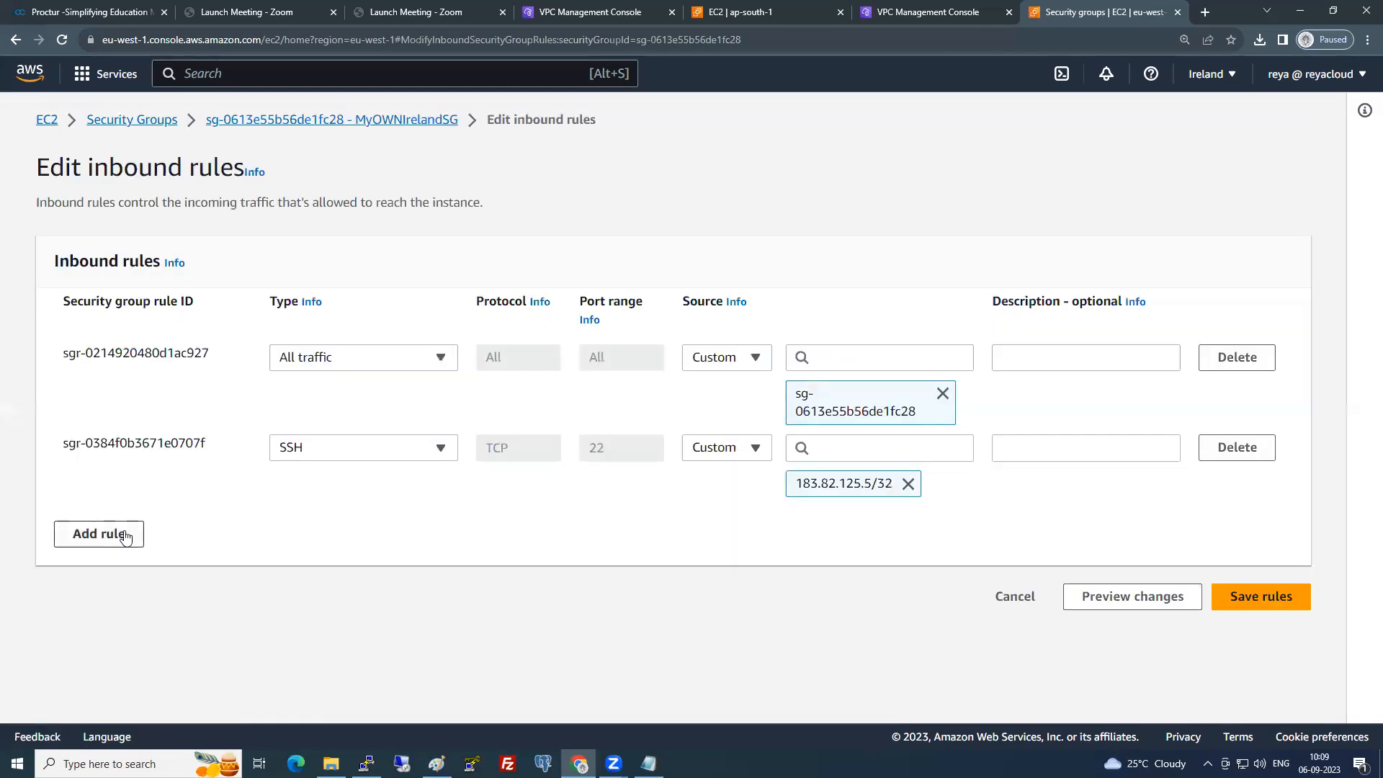
Add an SSH port 22 inbound rule from 192.168.0.0/16 and save the rules.
click(99, 533)
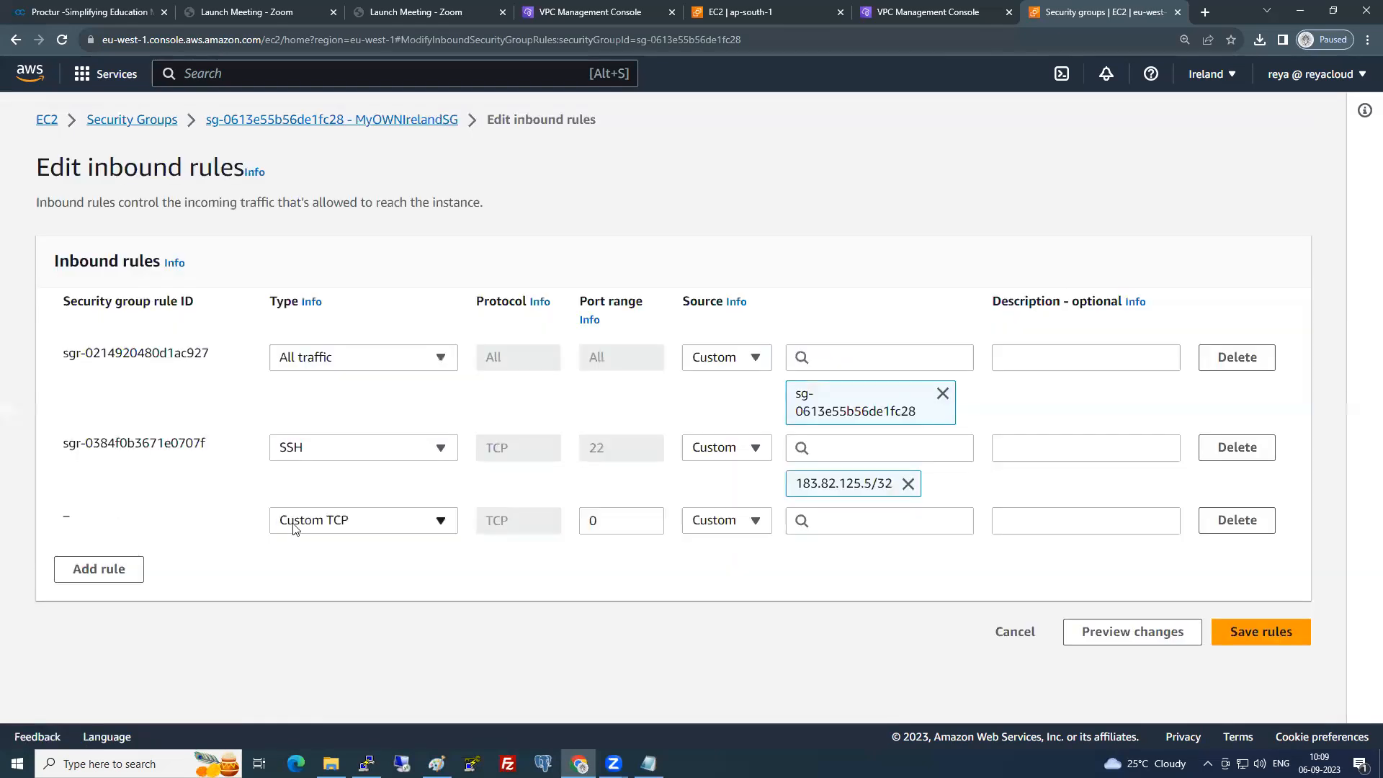
click(293, 522)
click(311, 414)
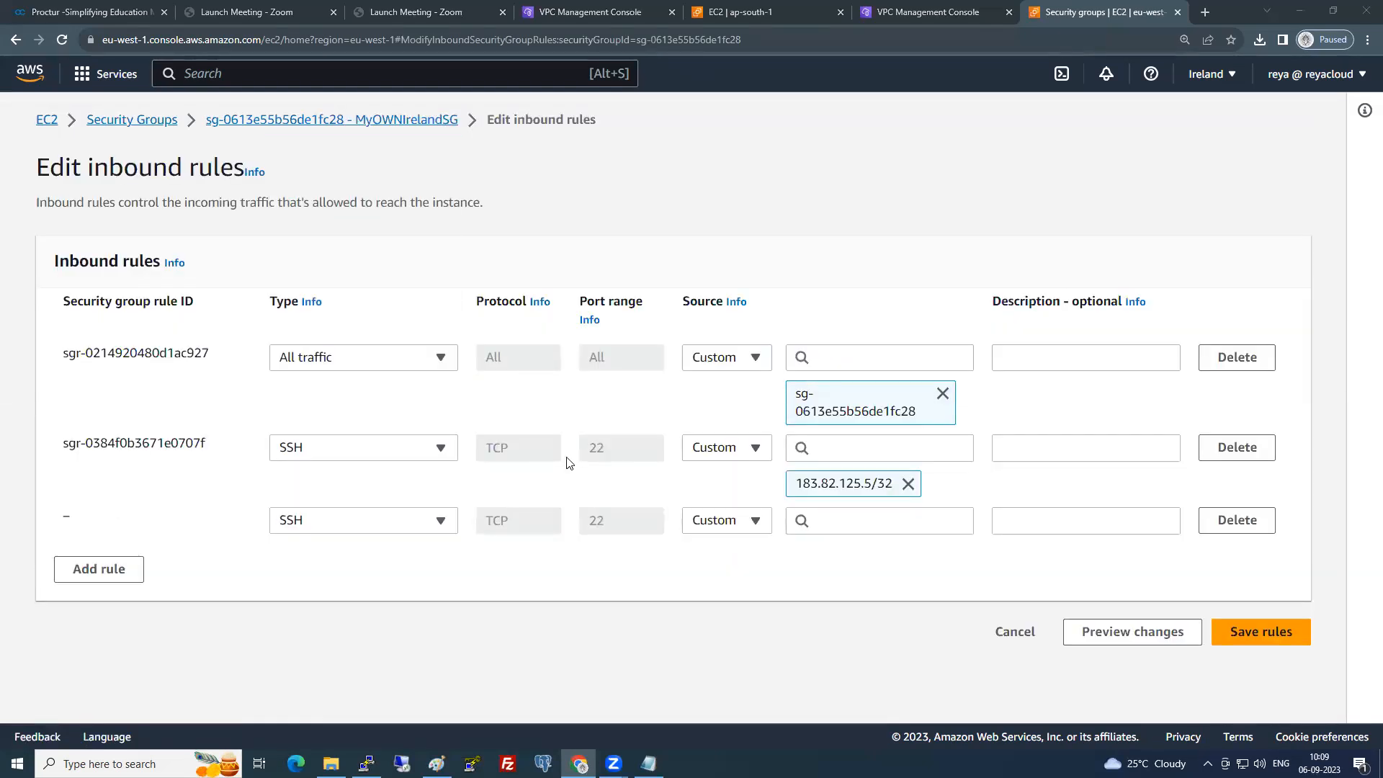
click(843, 522)
text(192)
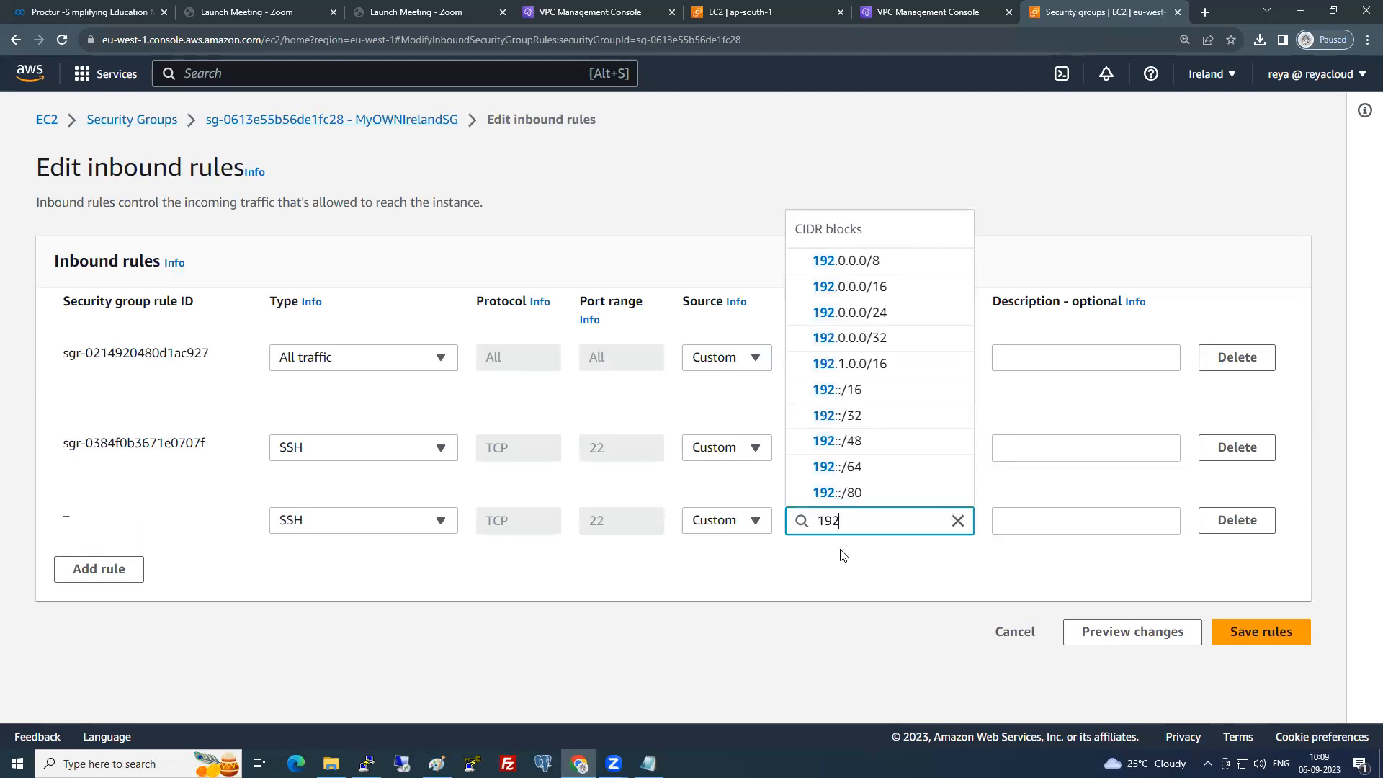
text(.168.0)
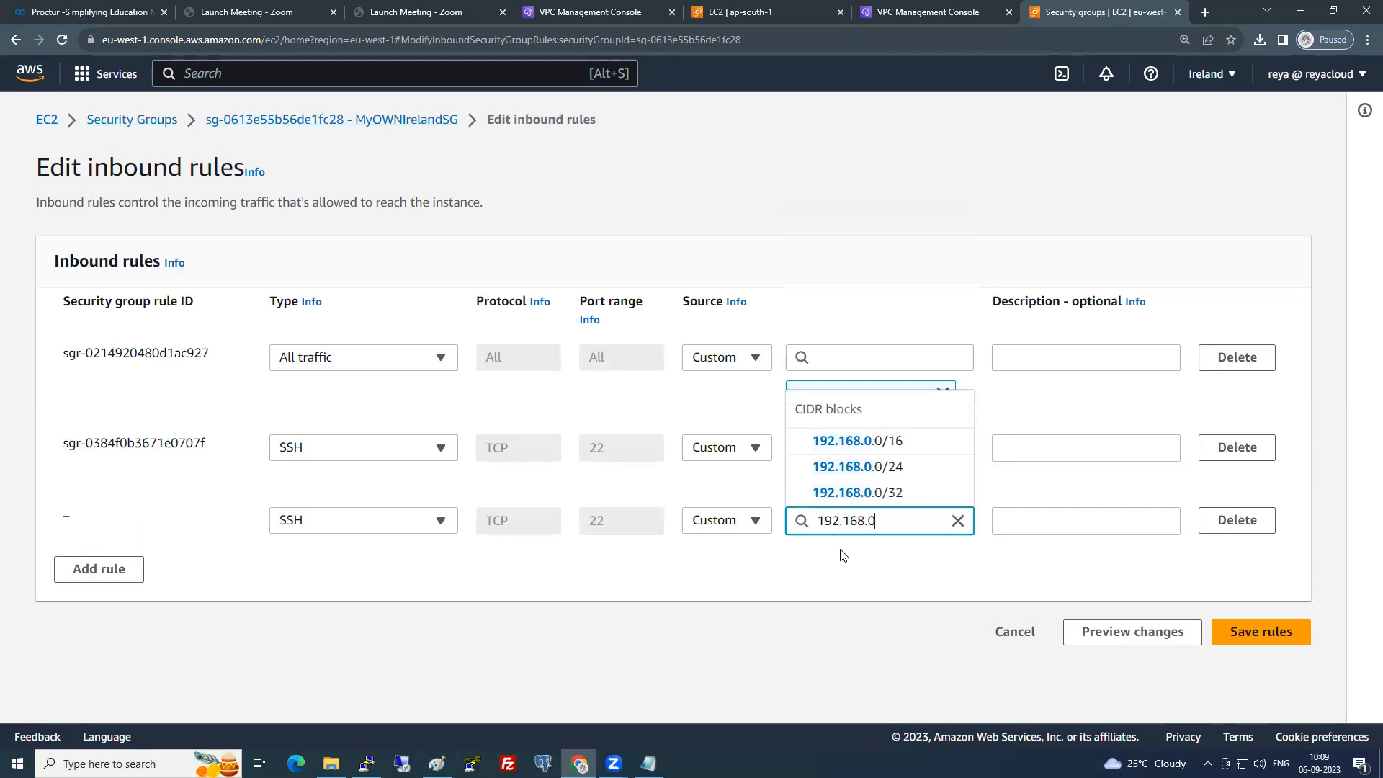
text(.0/16)
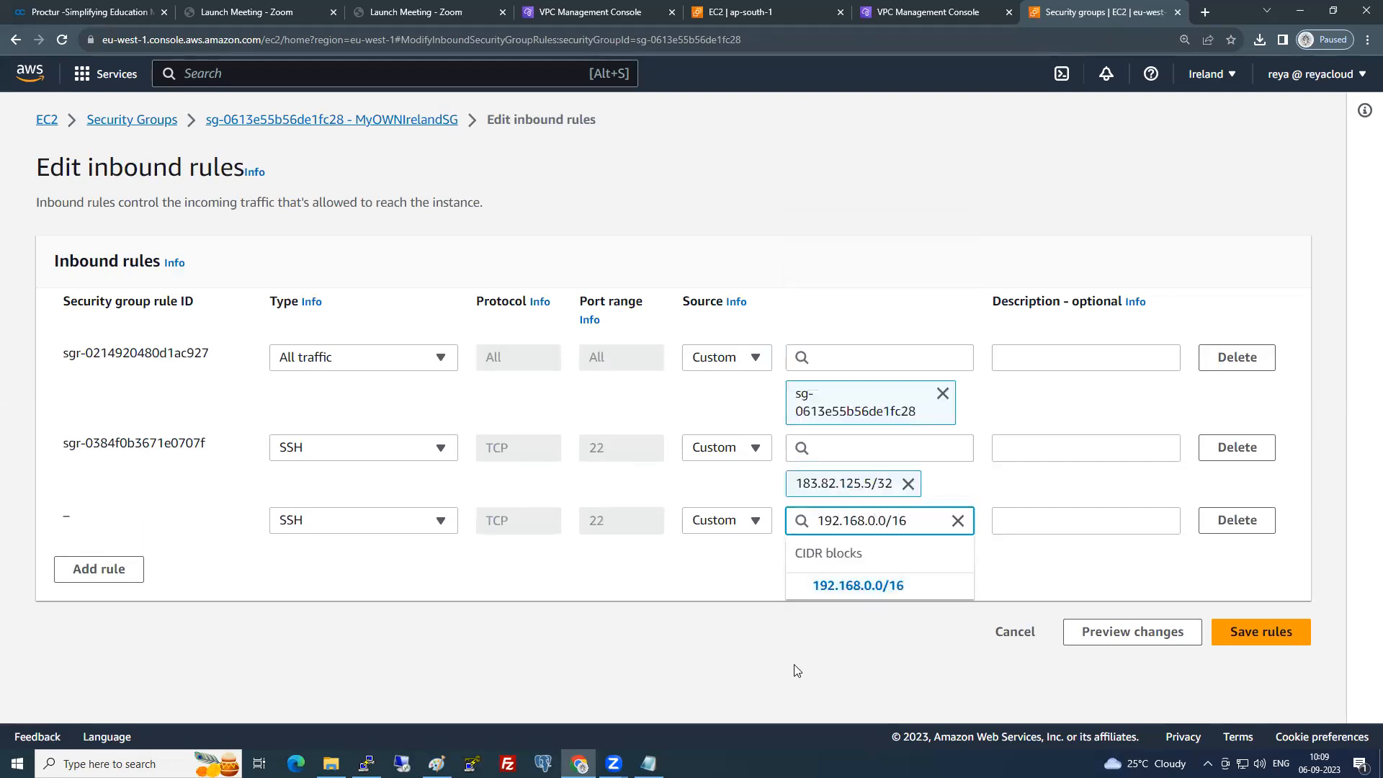
key(Return)
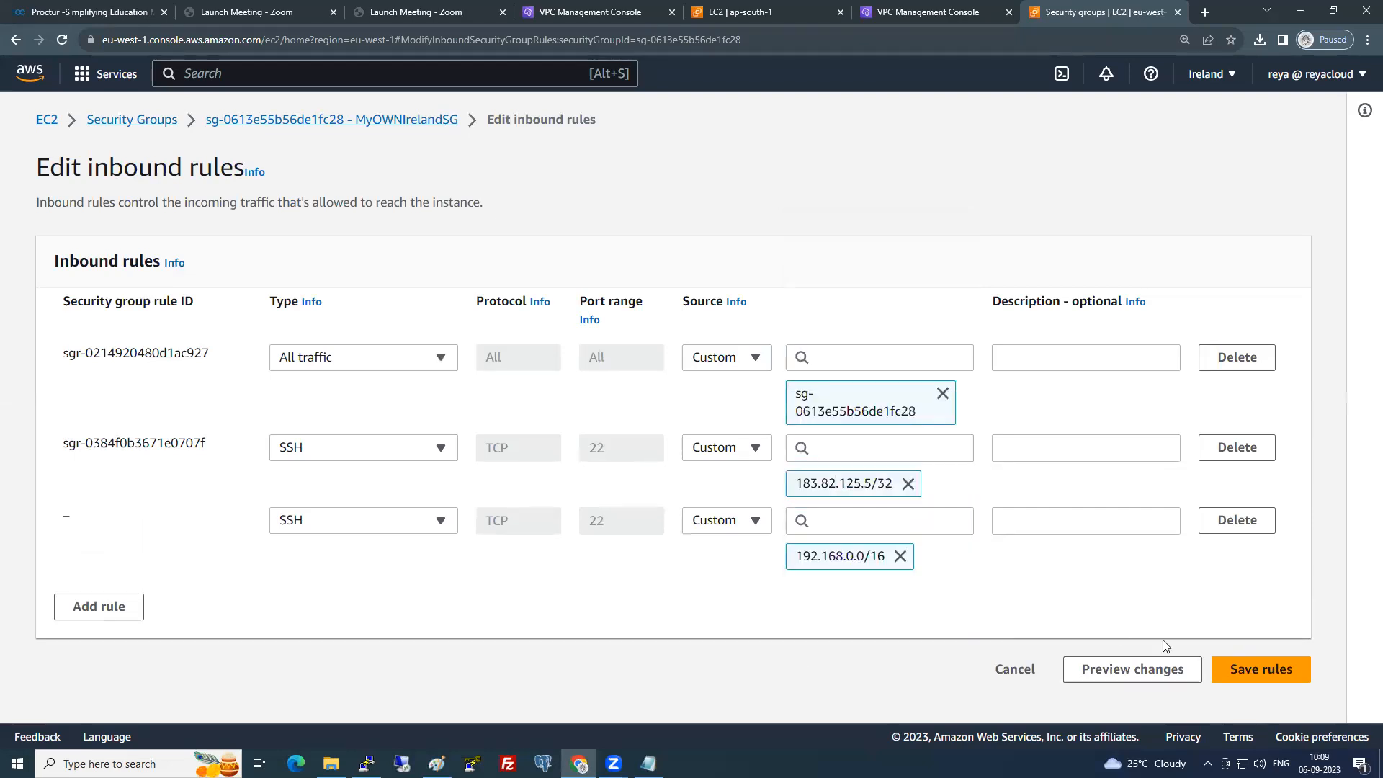
click(1240, 669)
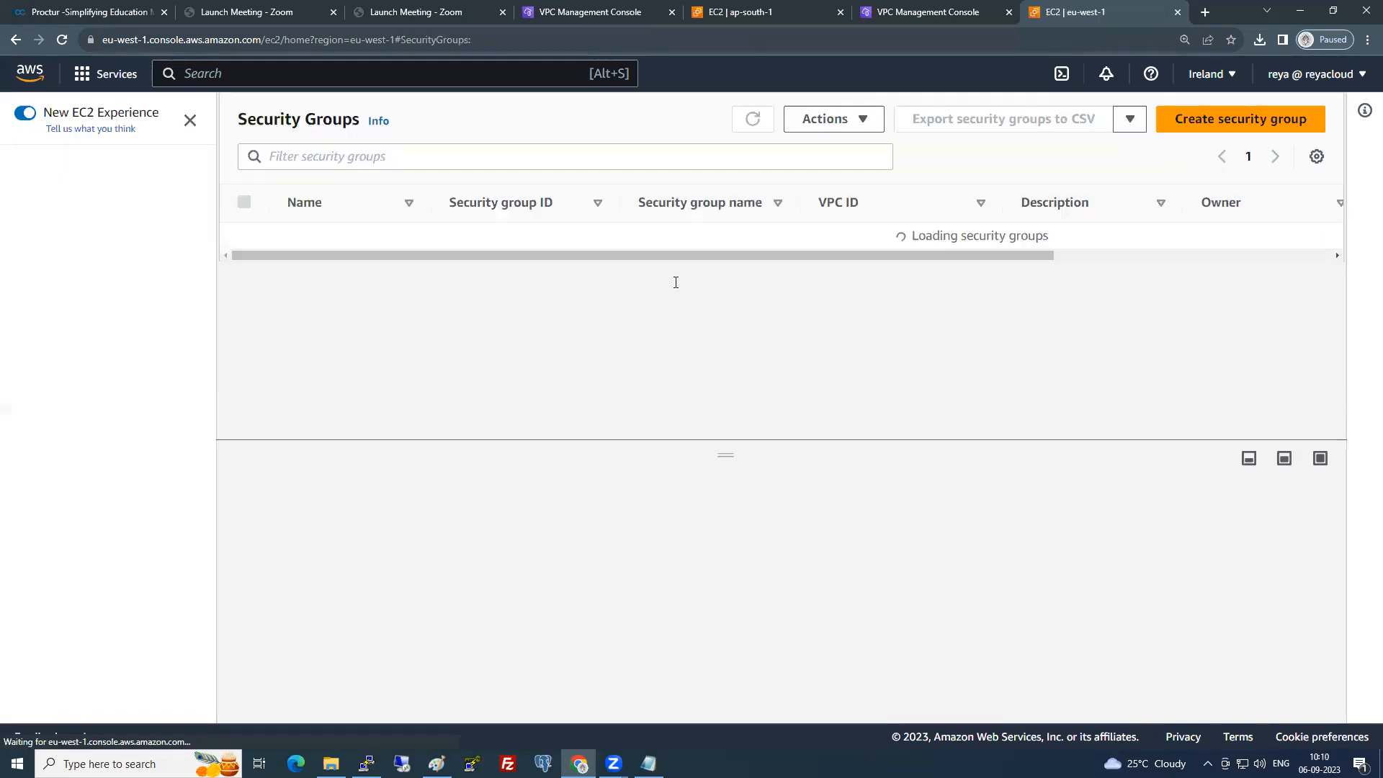
key(alt+Tab)
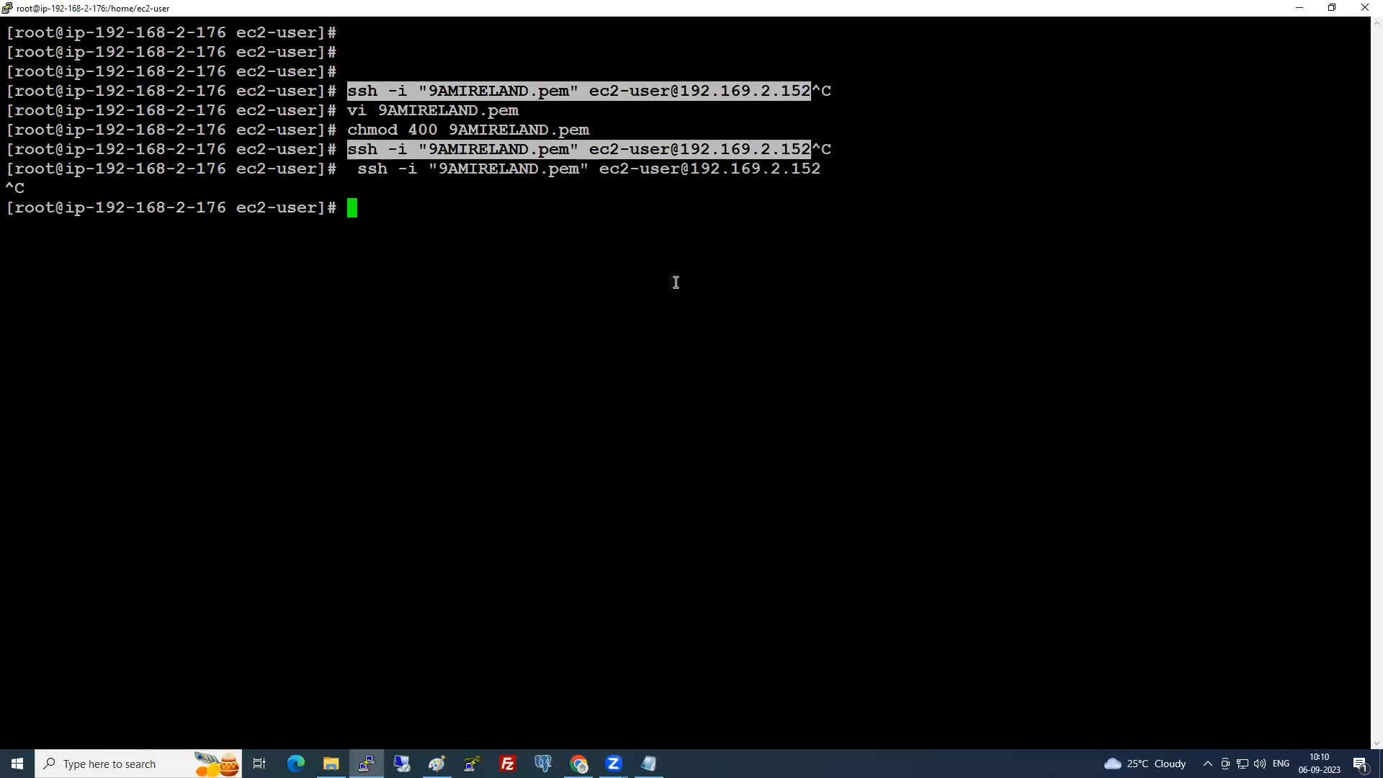
Rerun the ssh to 192.169.2.152, answer yes to the host key, reaching the Ireland ec2-user prompt.
key(Up)
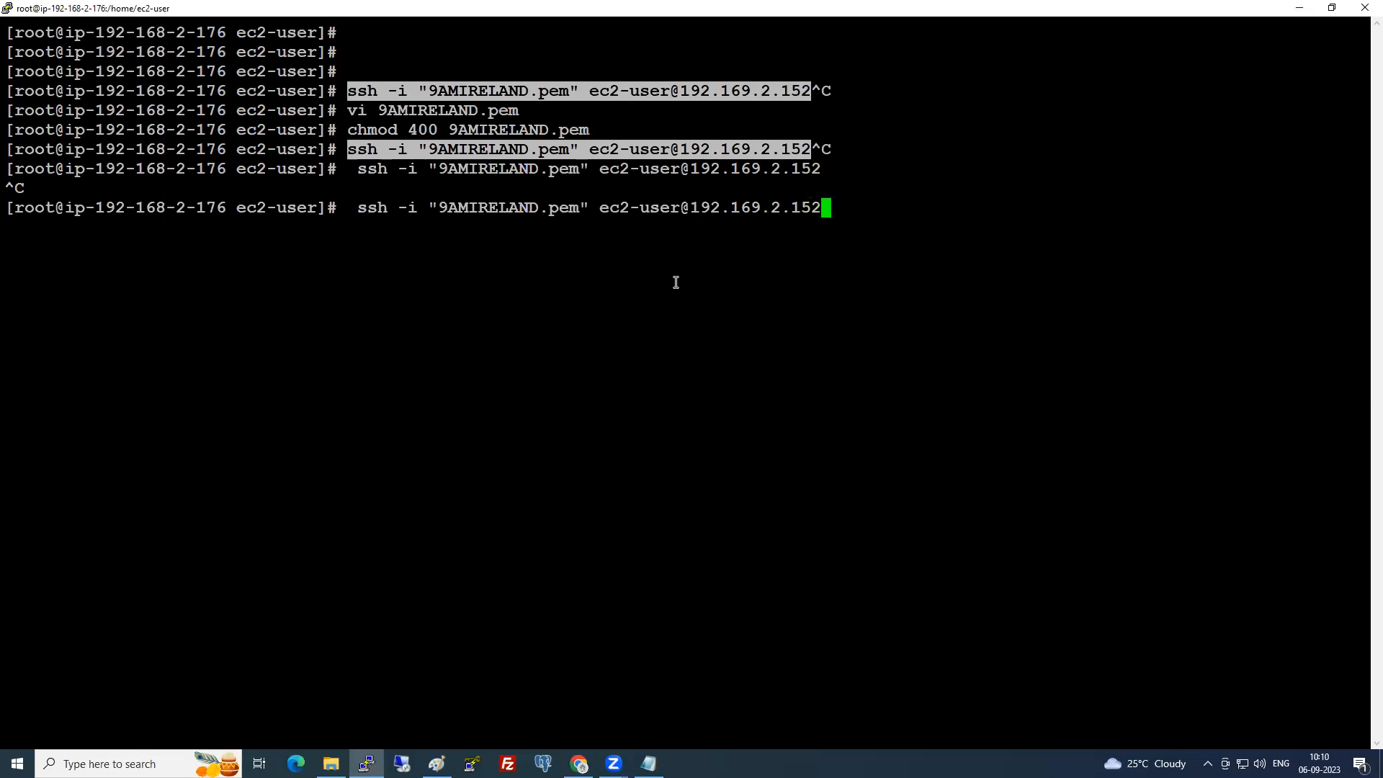
key(Return)
text(yes)
key(Return)
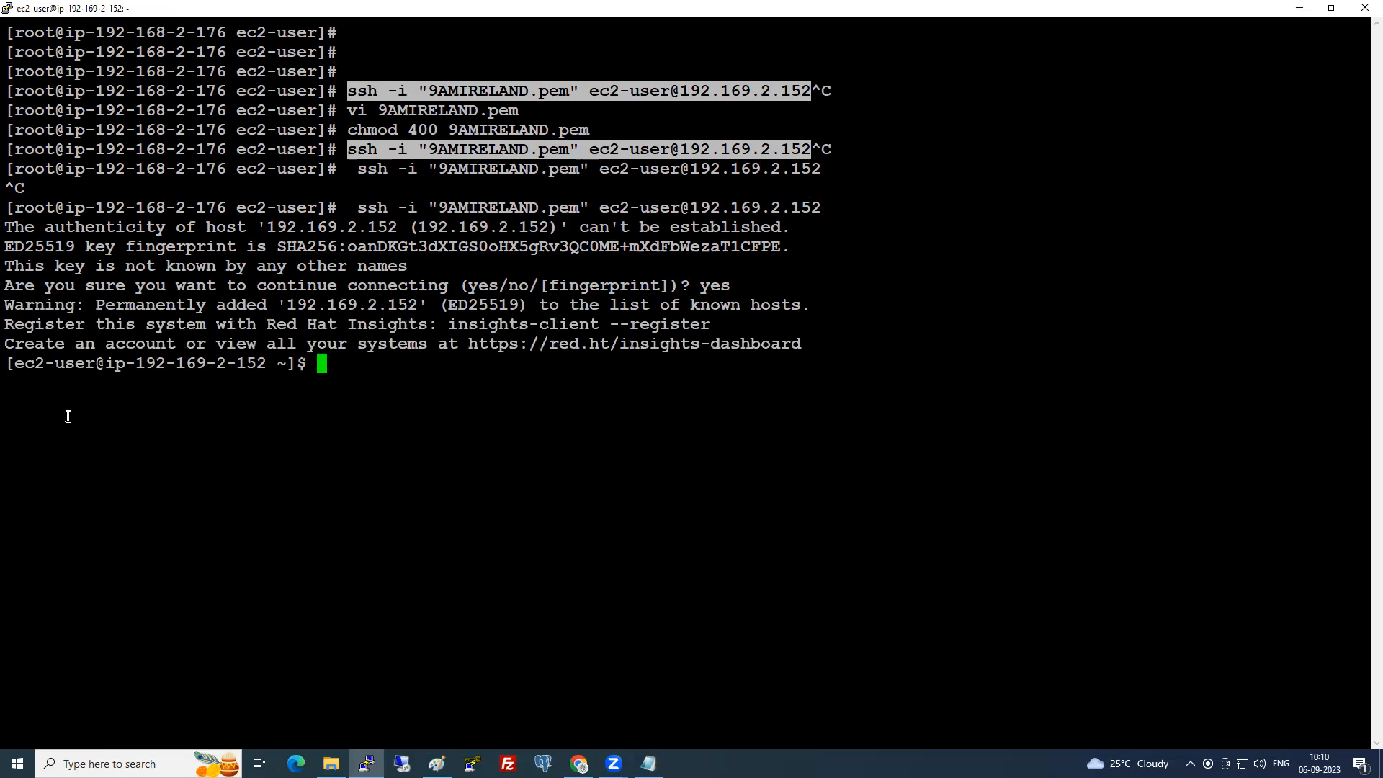
drag(127, 362, 267, 362)
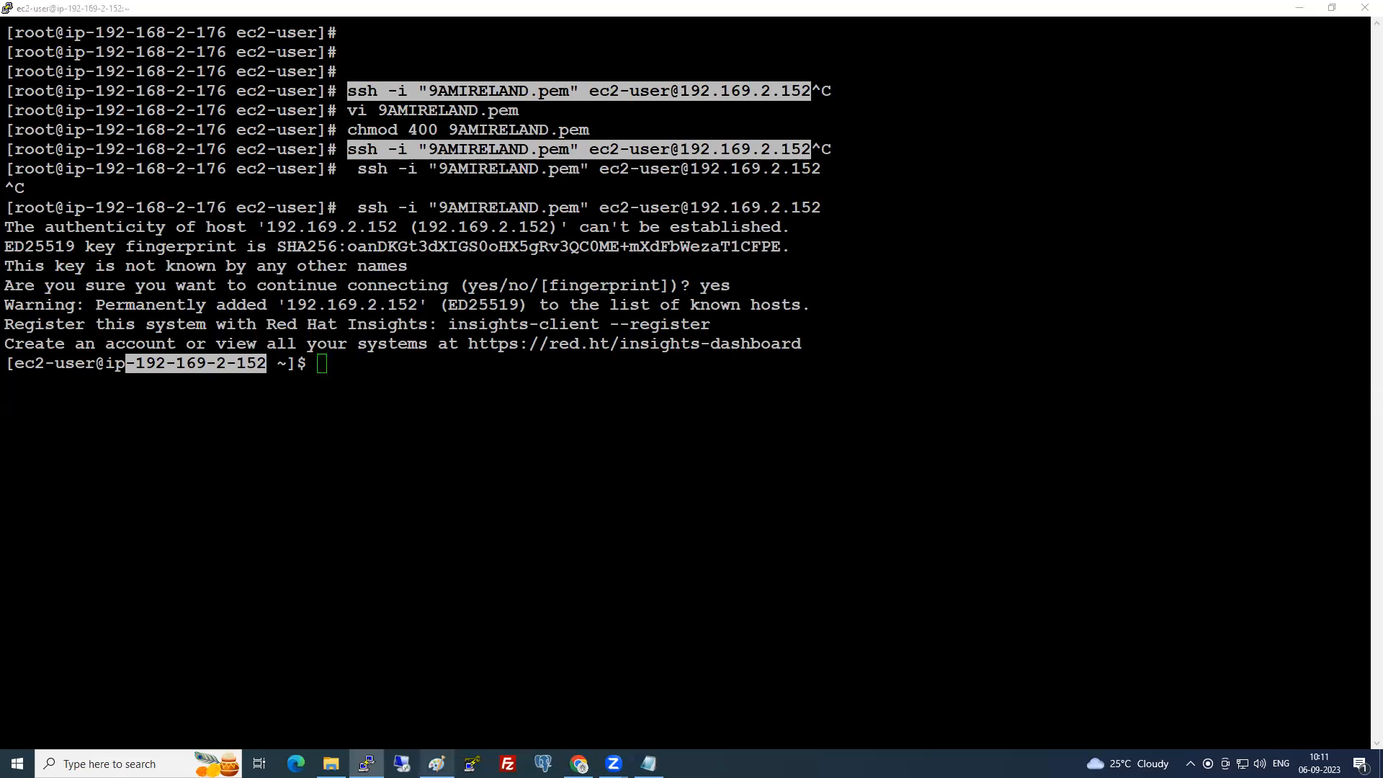
click(437, 763)
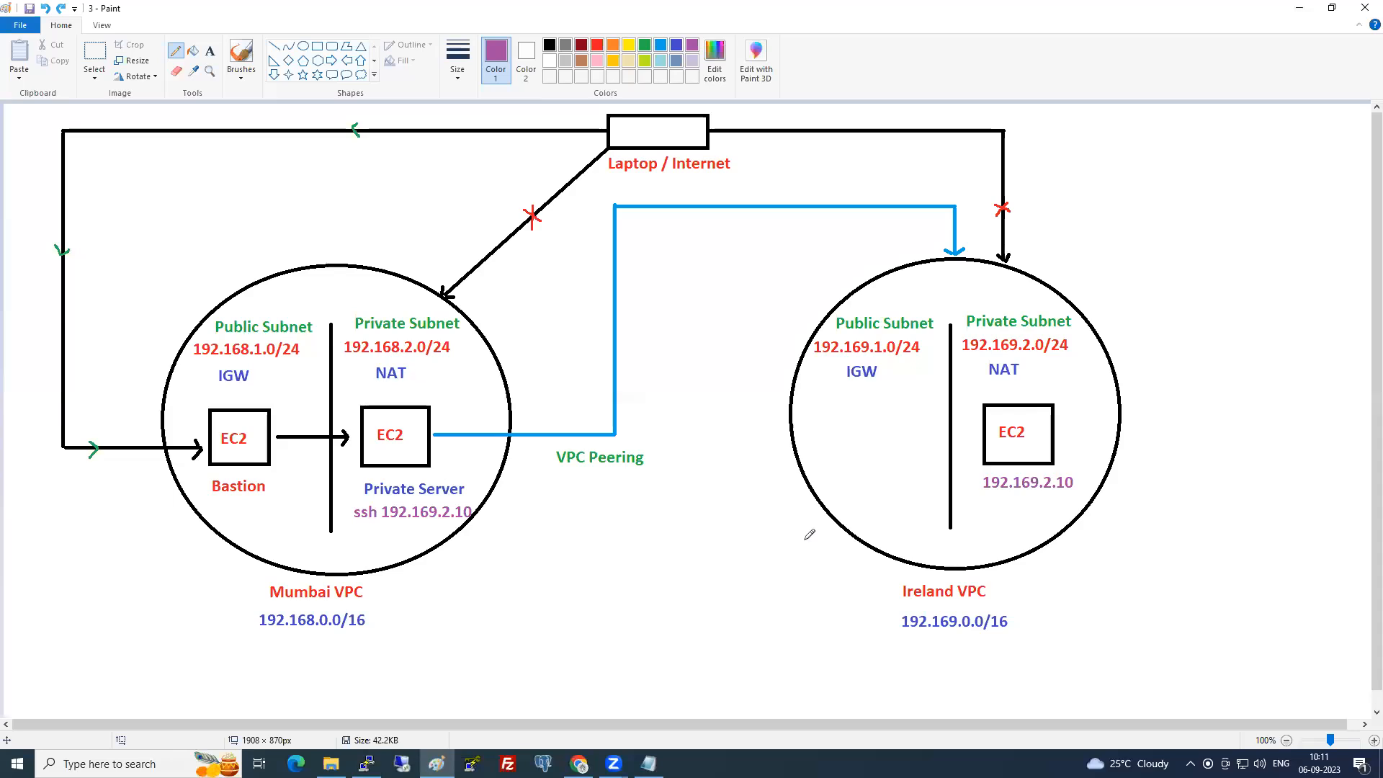